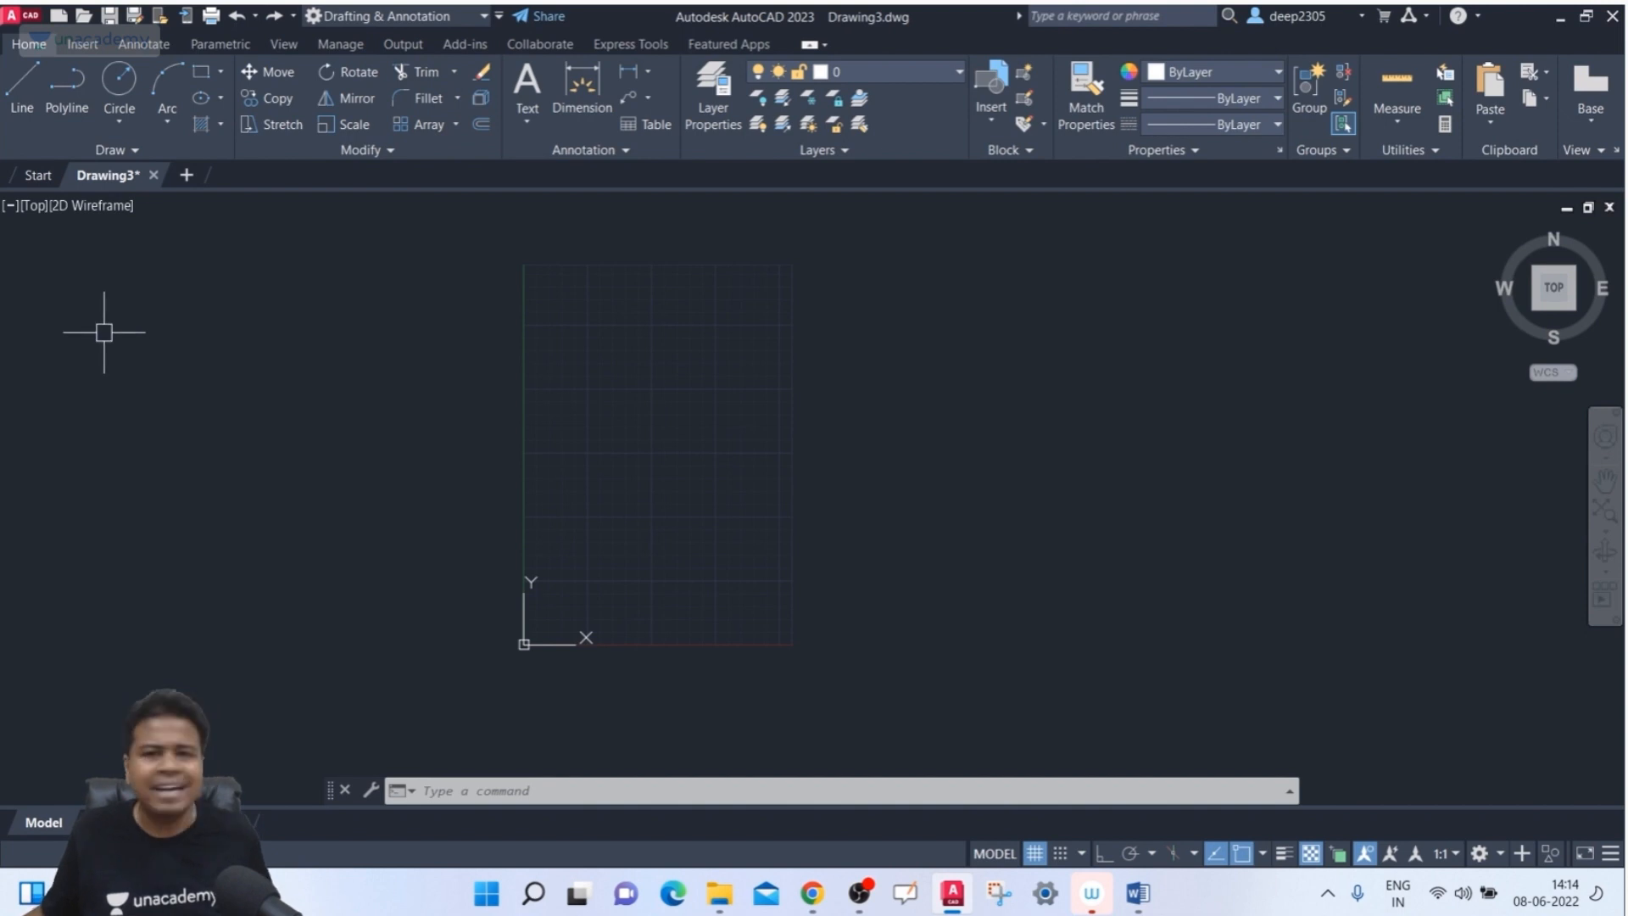
- Switch the workspace from Drafting & Annotation to 3D Basics and from there to 3D Modeling
left_click(360, 16)
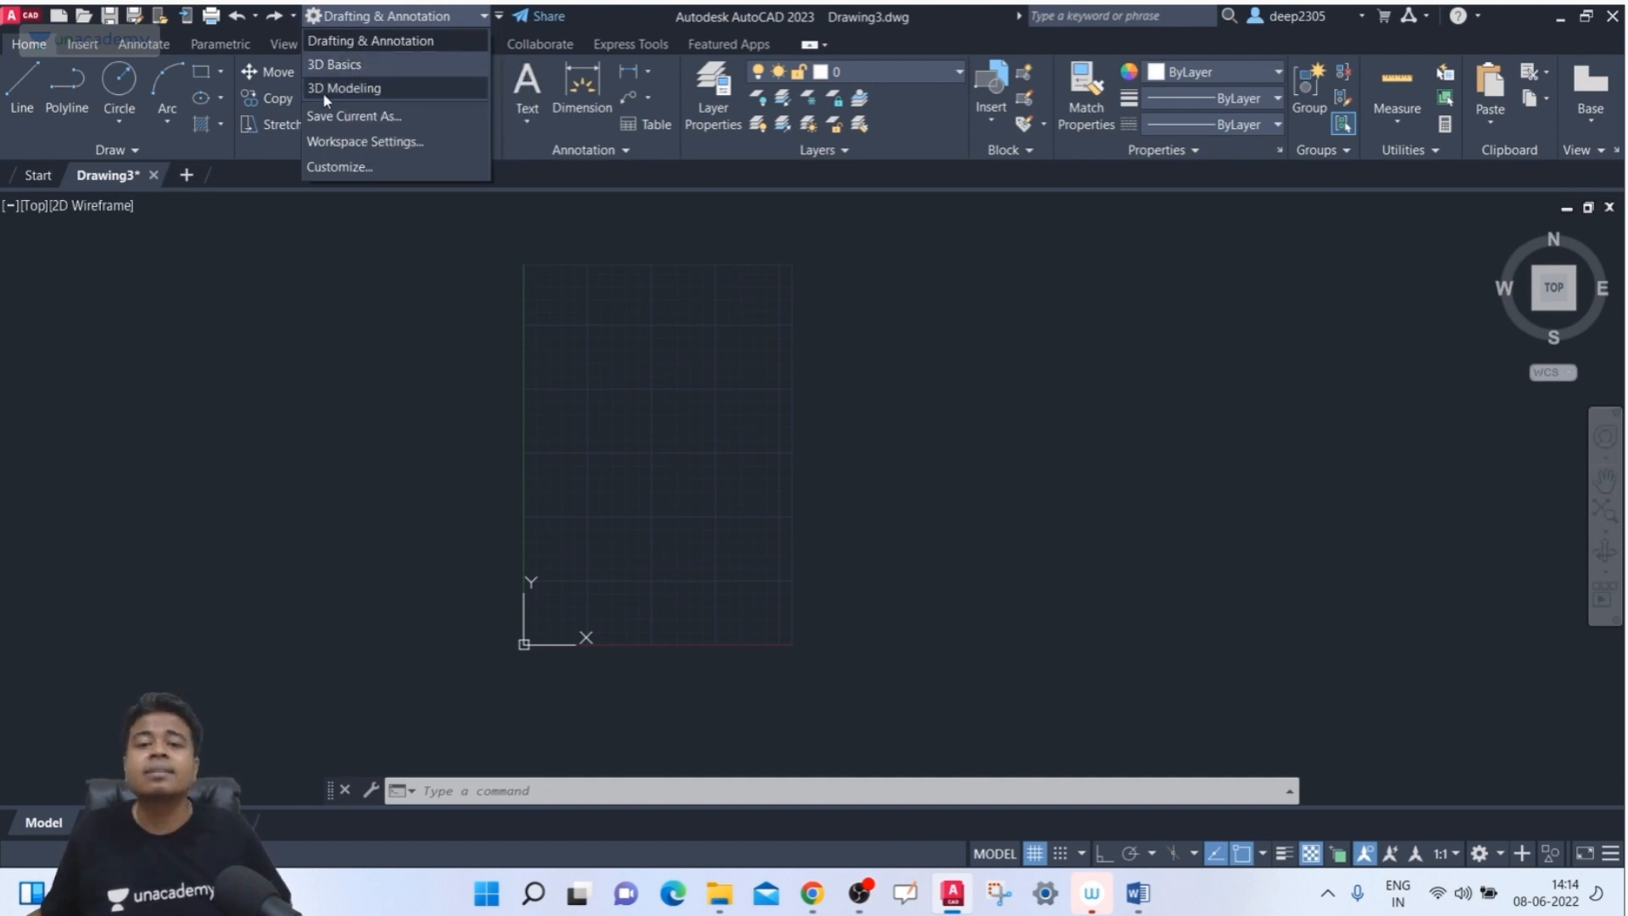
left_click(370, 316)
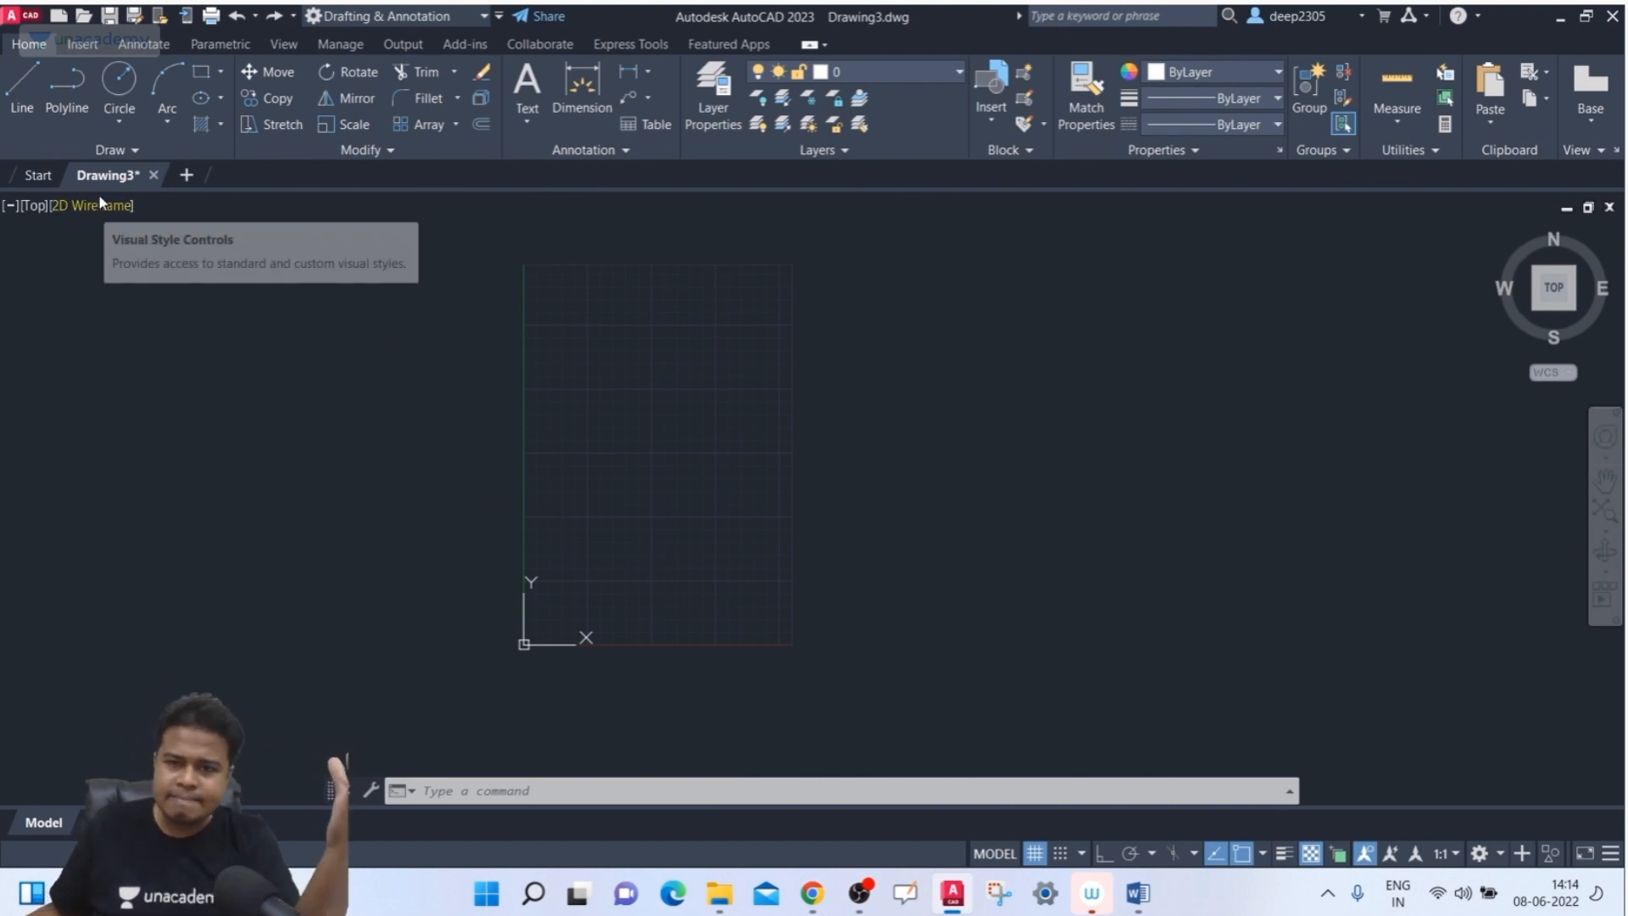
left_click(398, 17)
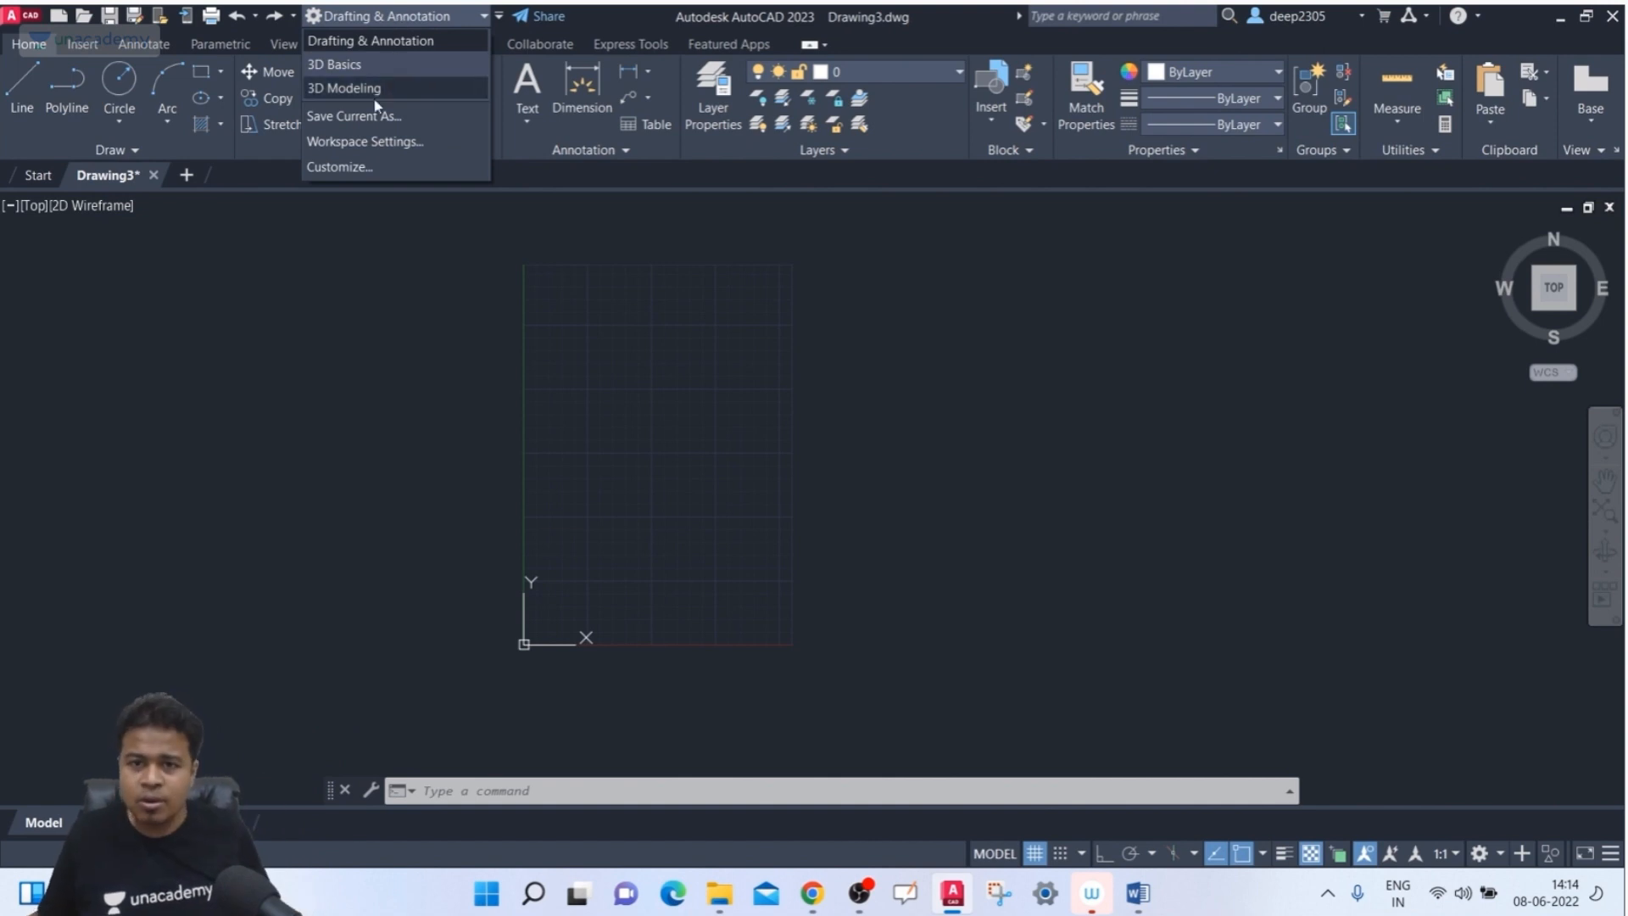
left_click(329, 72)
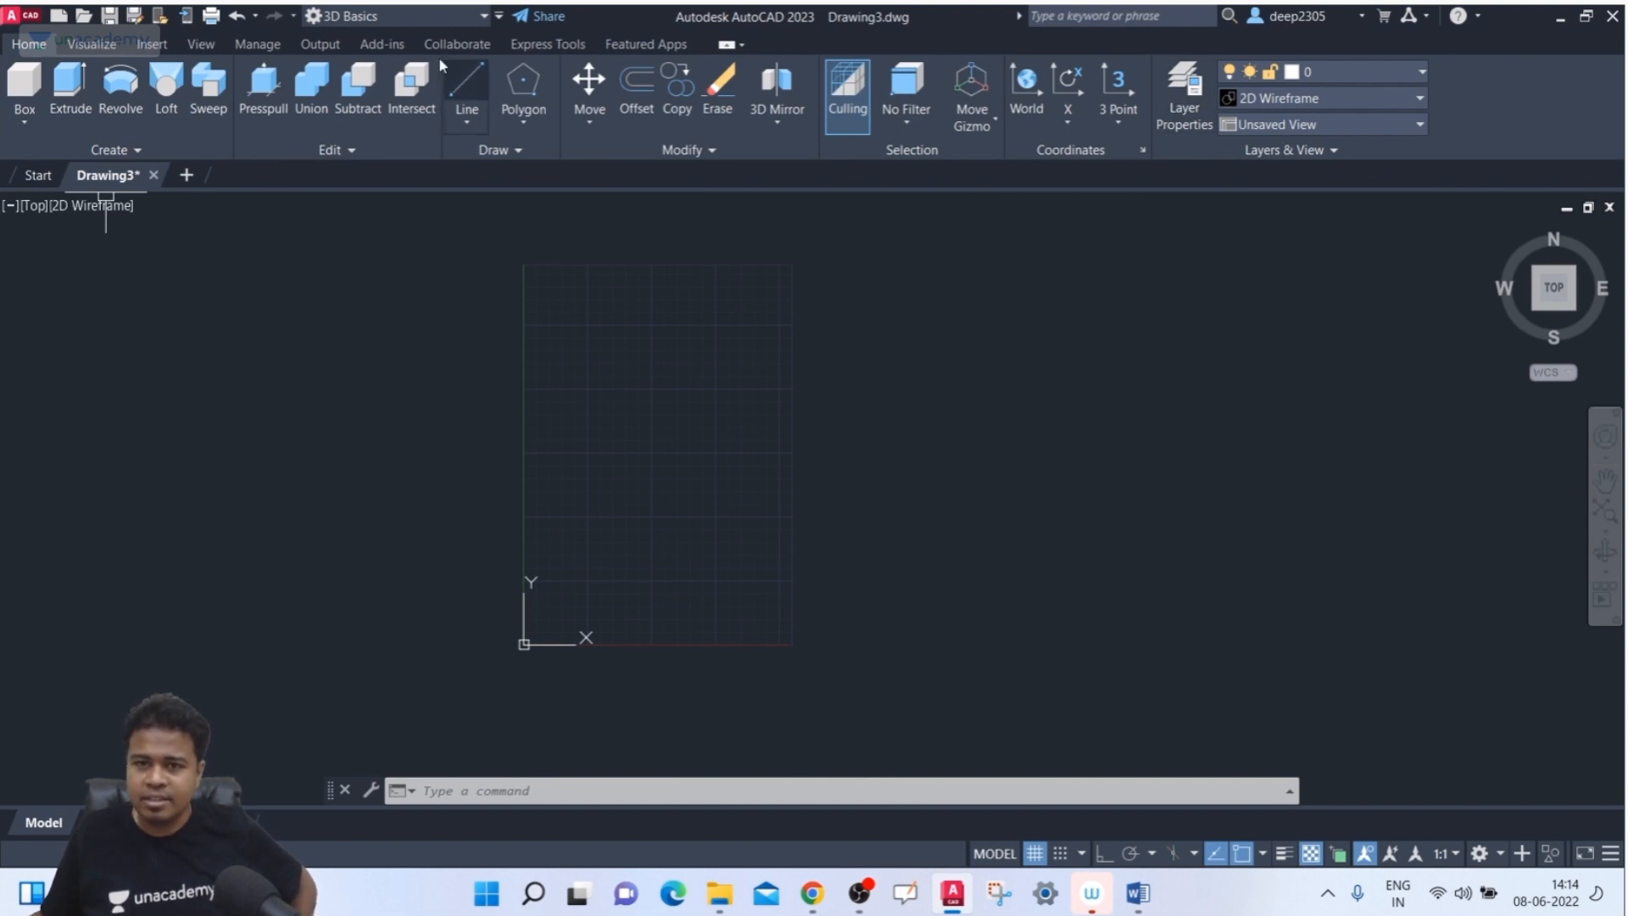
left_click(387, 16)
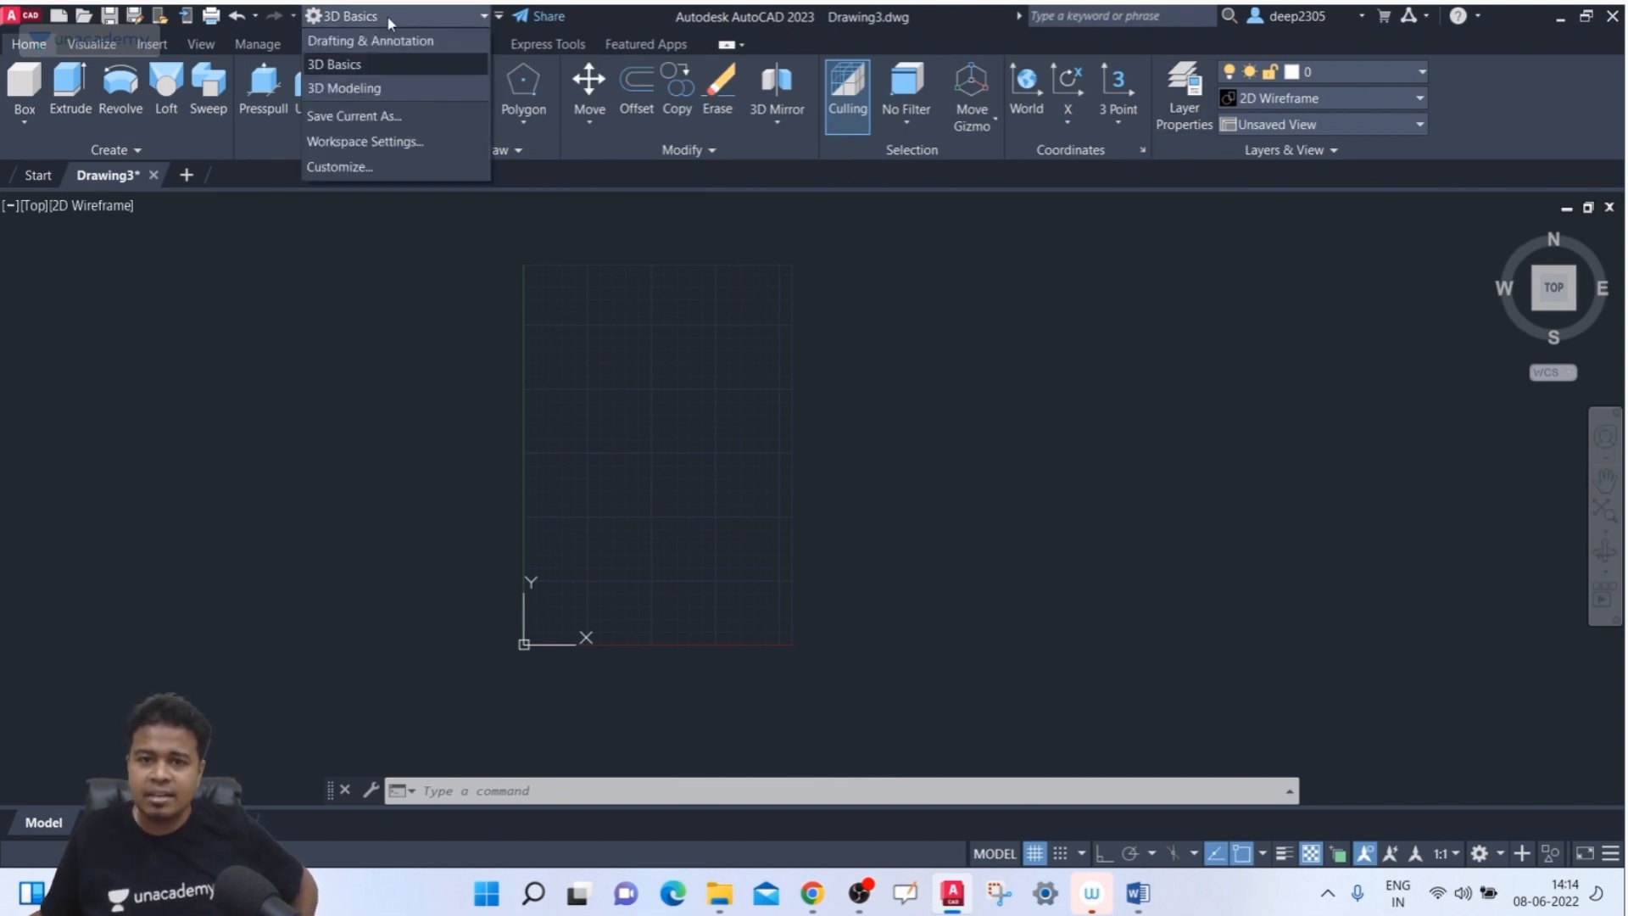
left_click(387, 87)
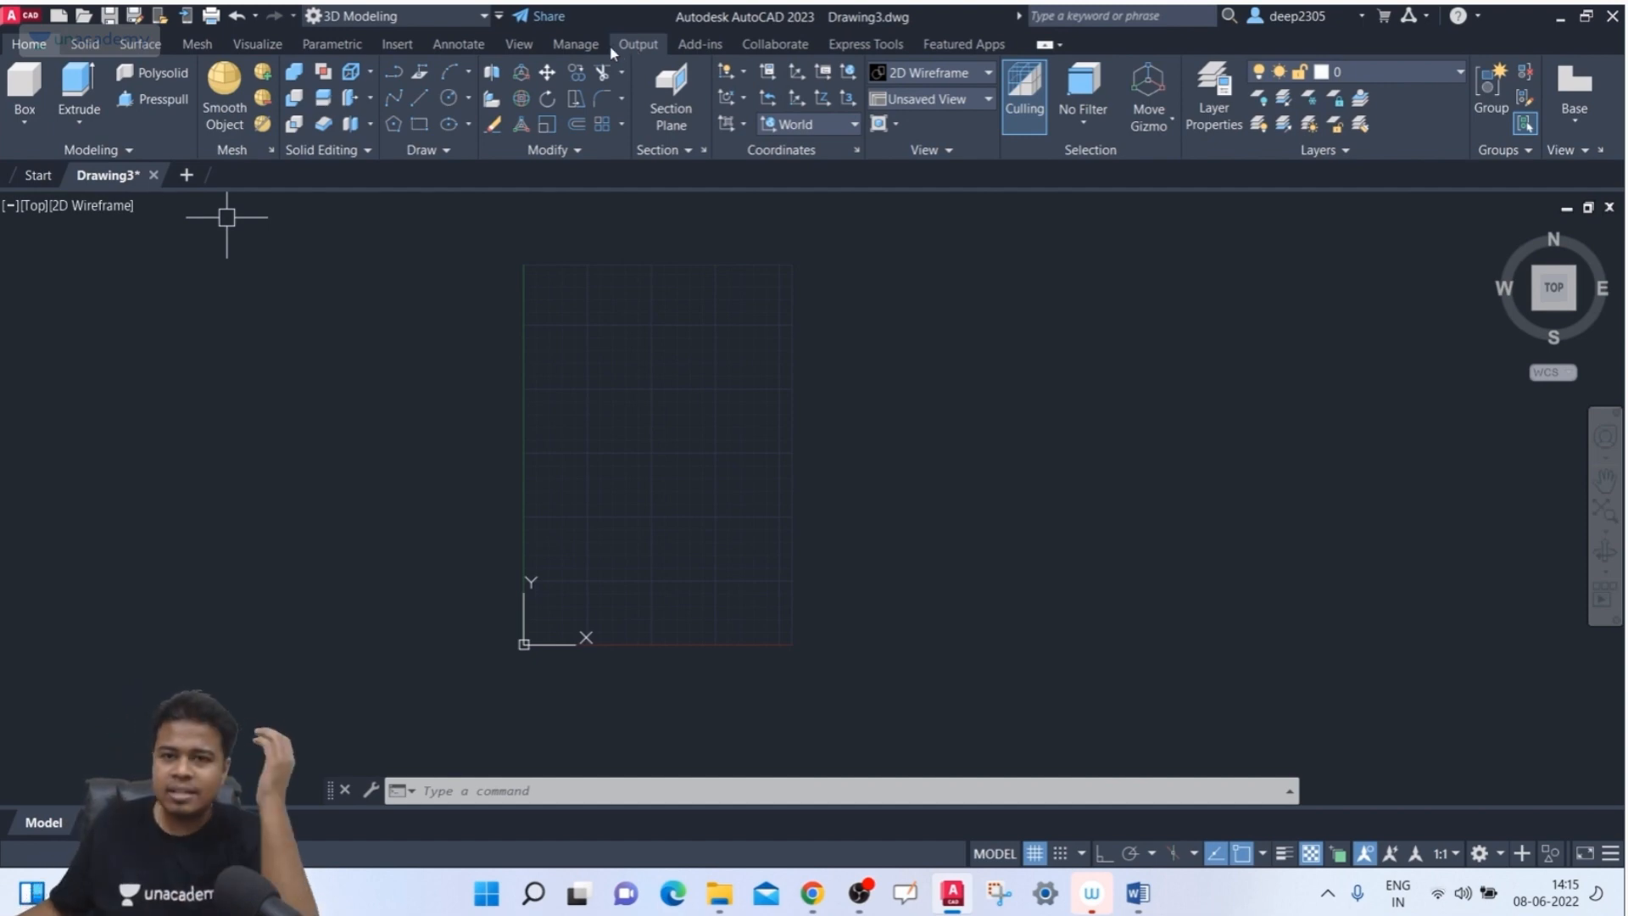
- Cycle the workspace through Drafting & Annotation and 3D Basics back to 3D Modeling
left_click(401, 12)
left_click(388, 42)
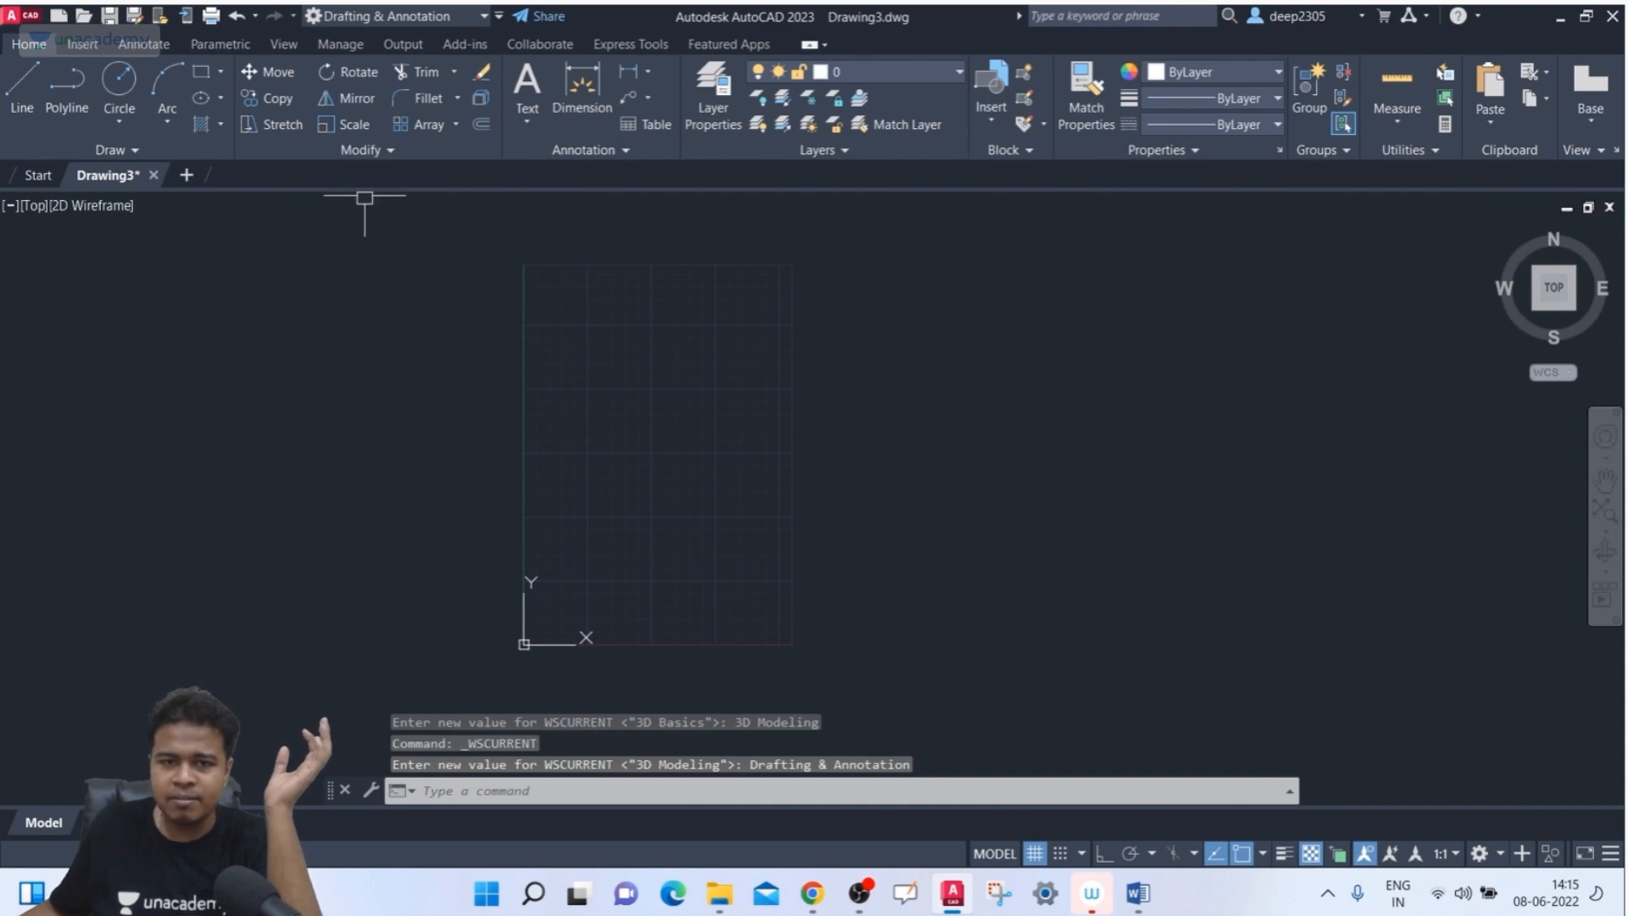
left_click(381, 17)
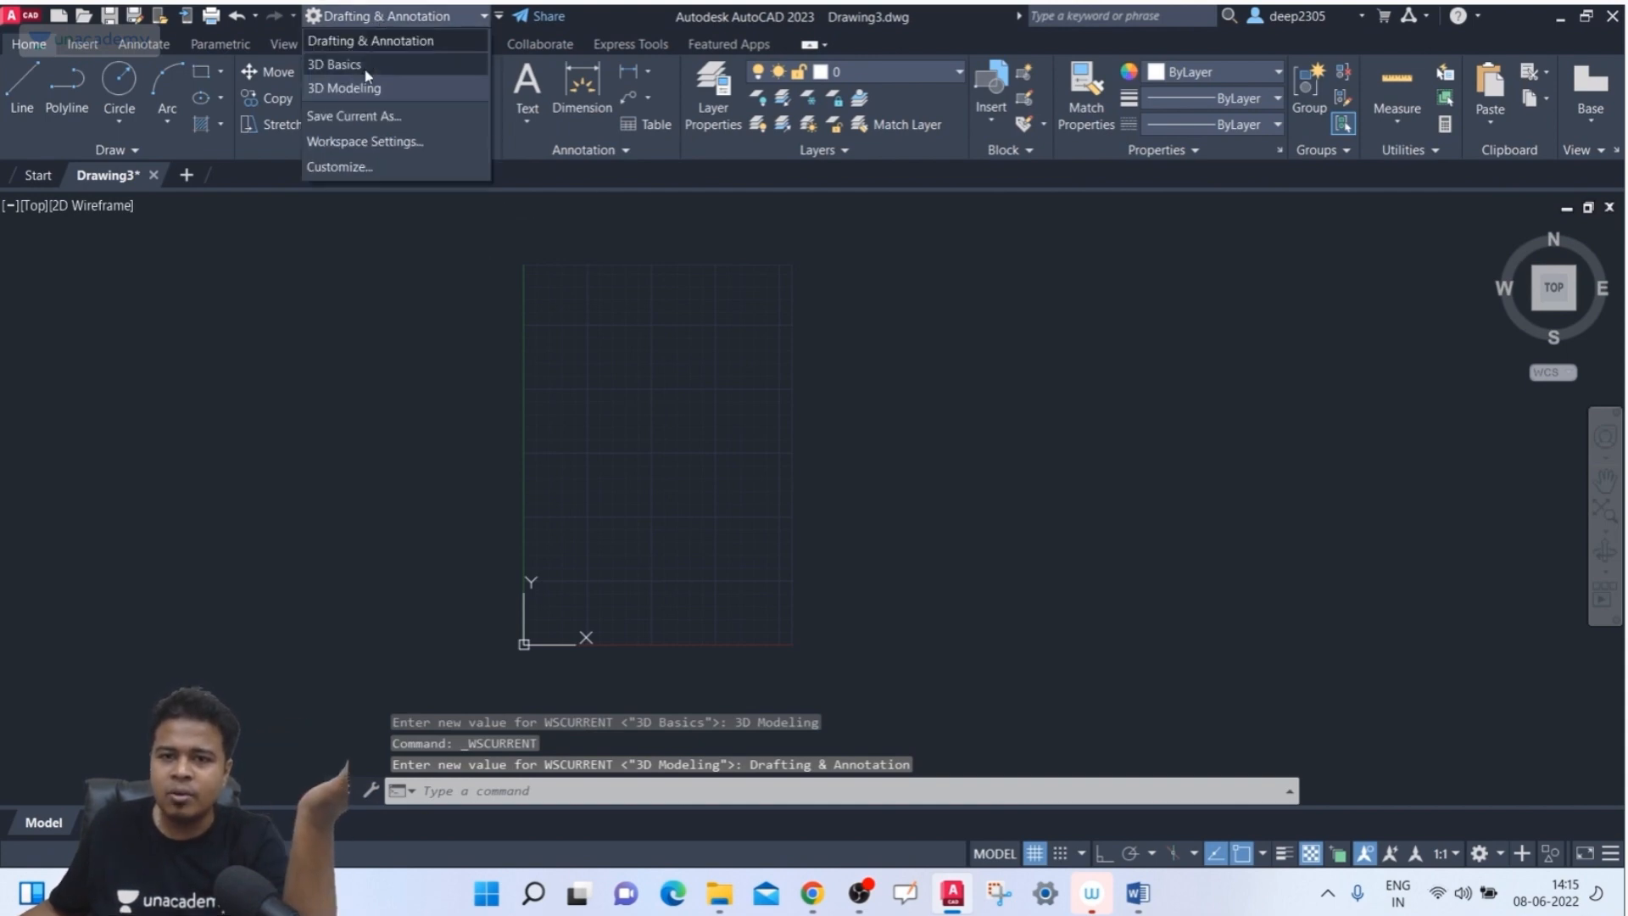
left_click(364, 68)
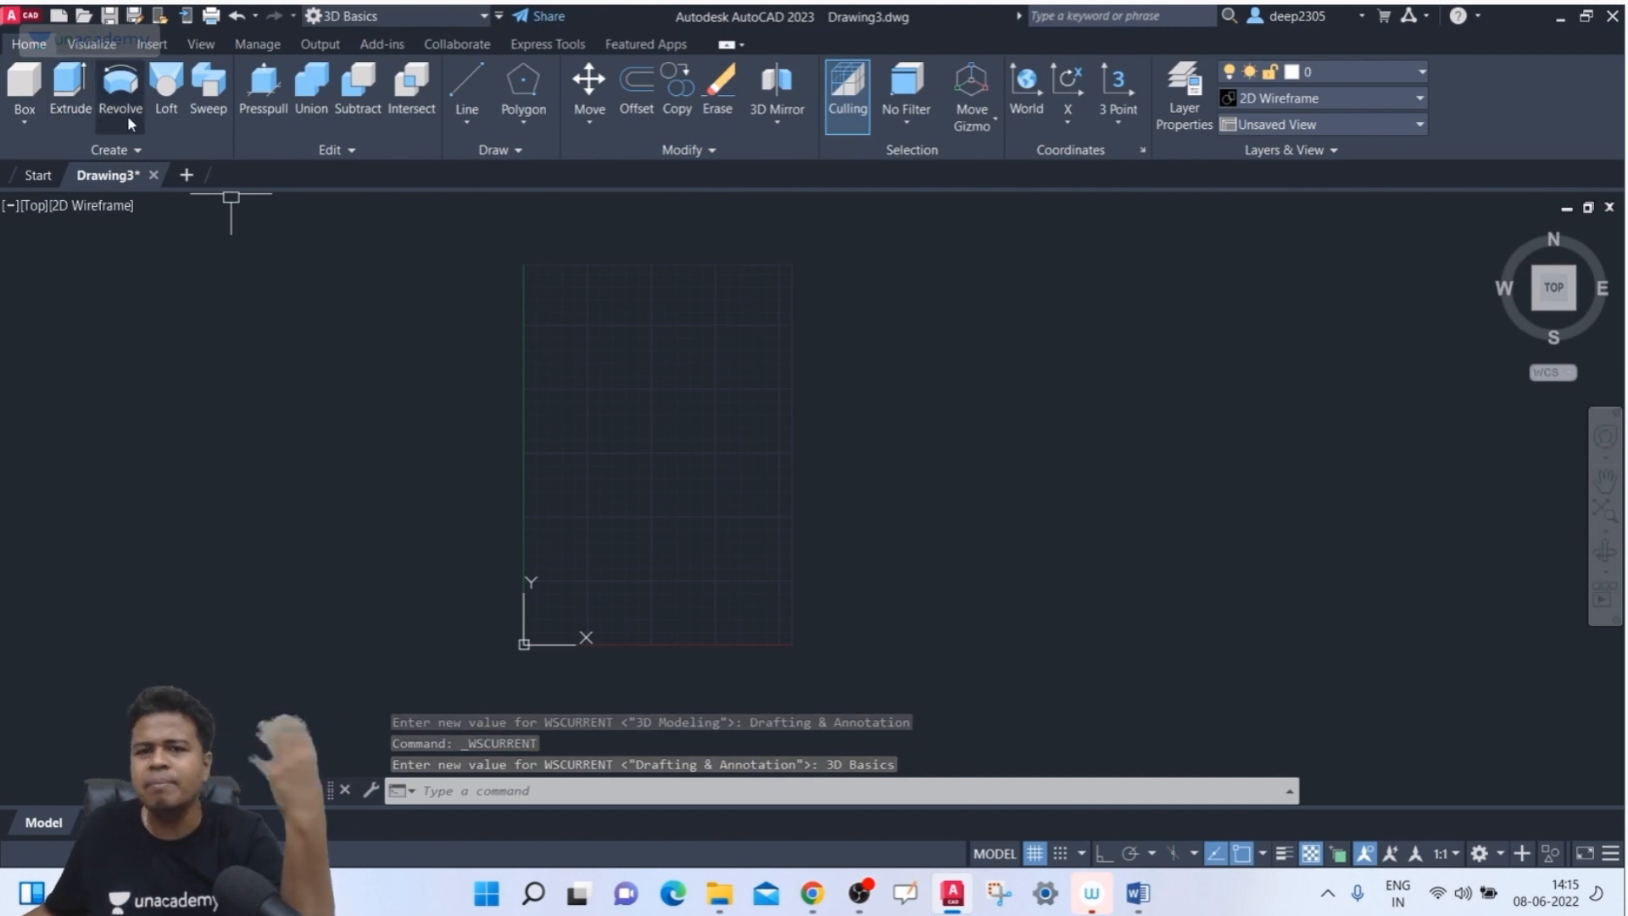
left_click(365, 19)
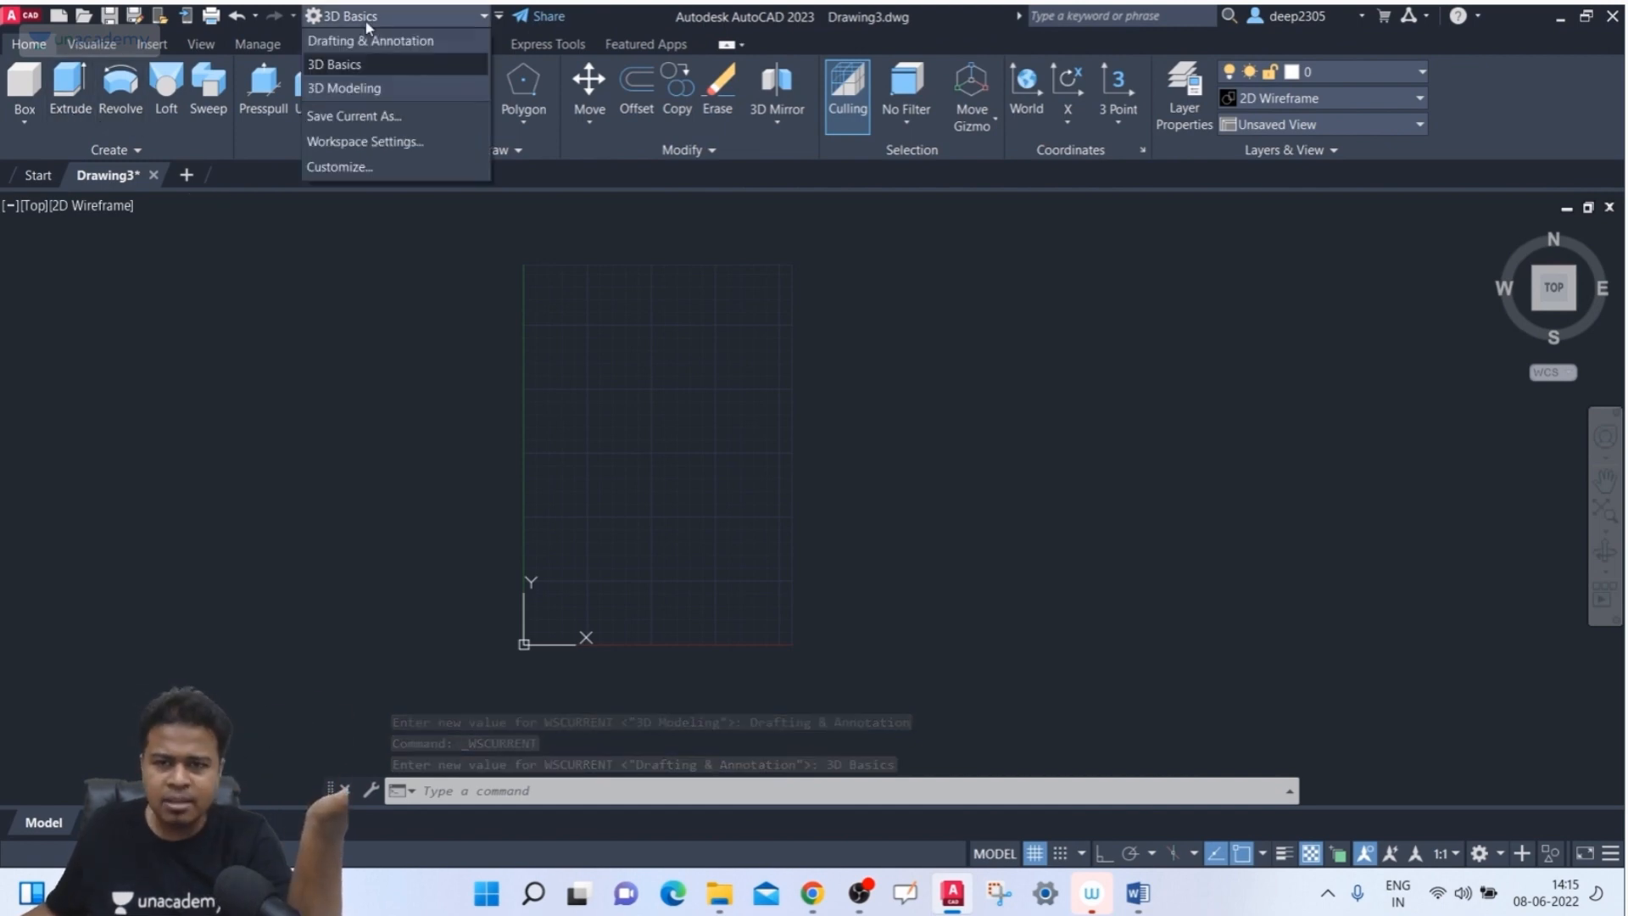
left_click(348, 89)
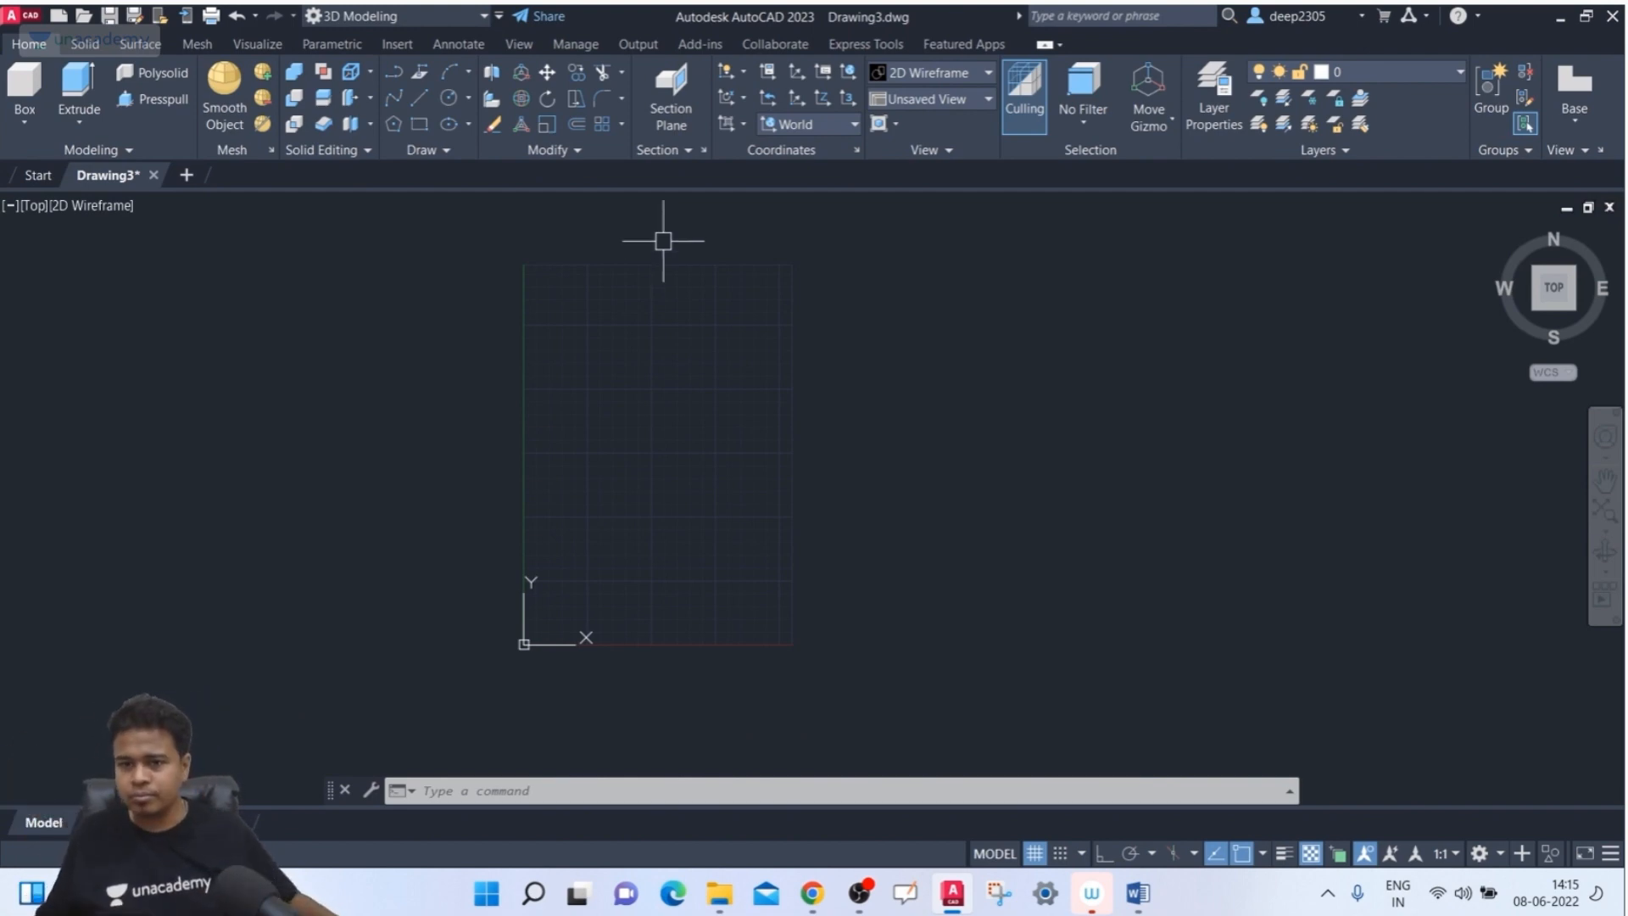
- Show the grid in the SW Isometric home view, and undo the view changes back to the top view
mouse_move(1568, 266)
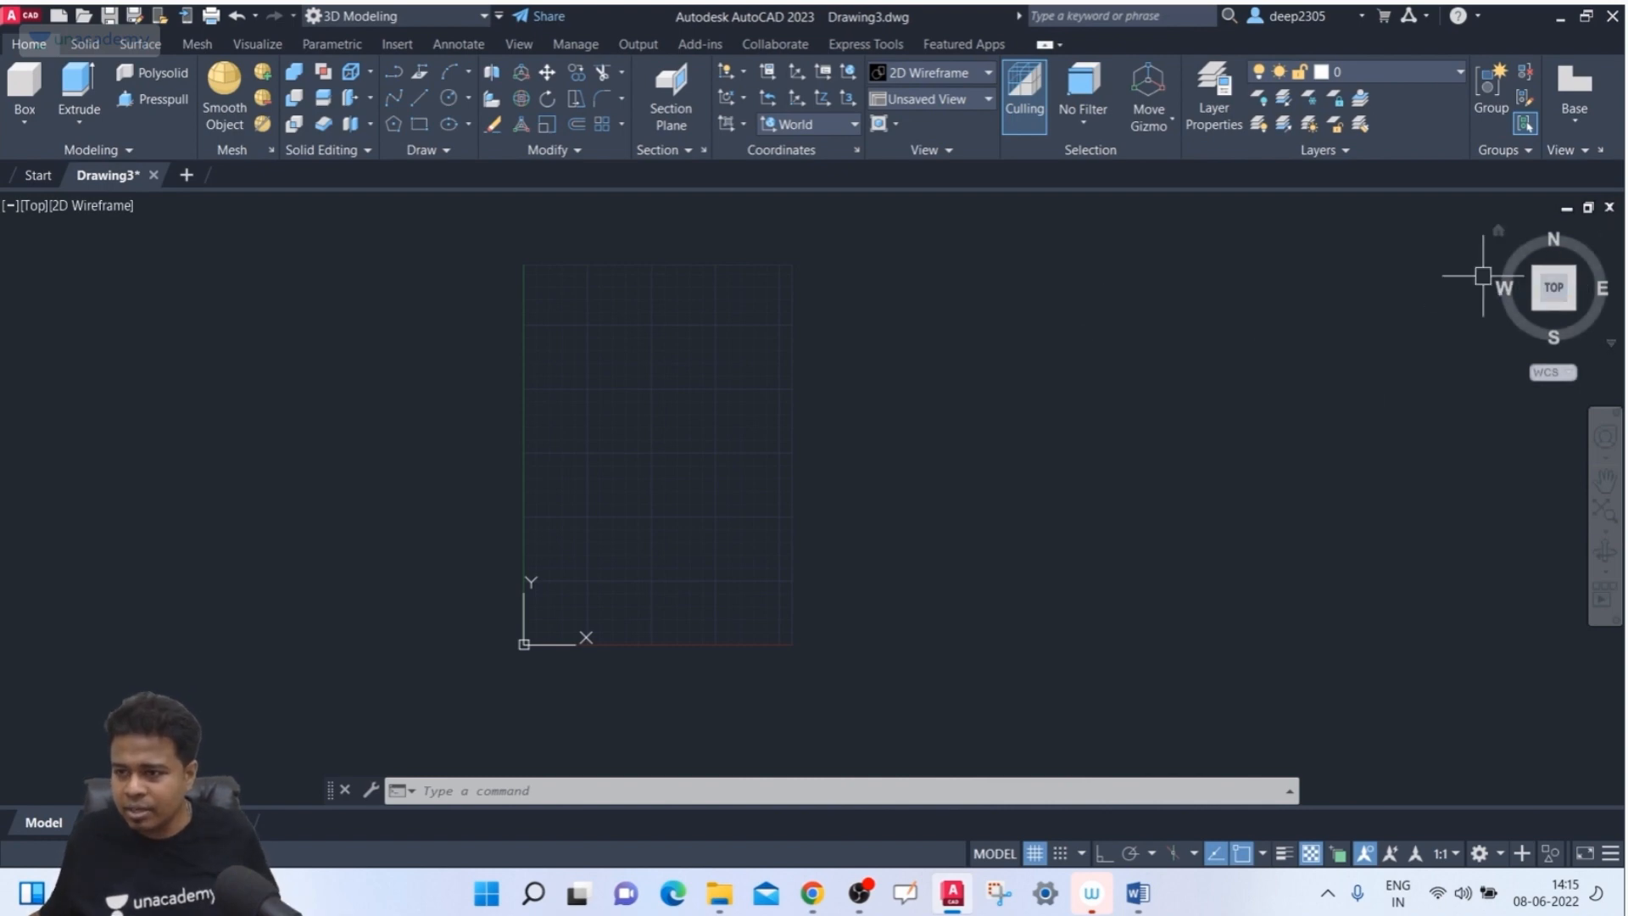
left_click(1497, 232)
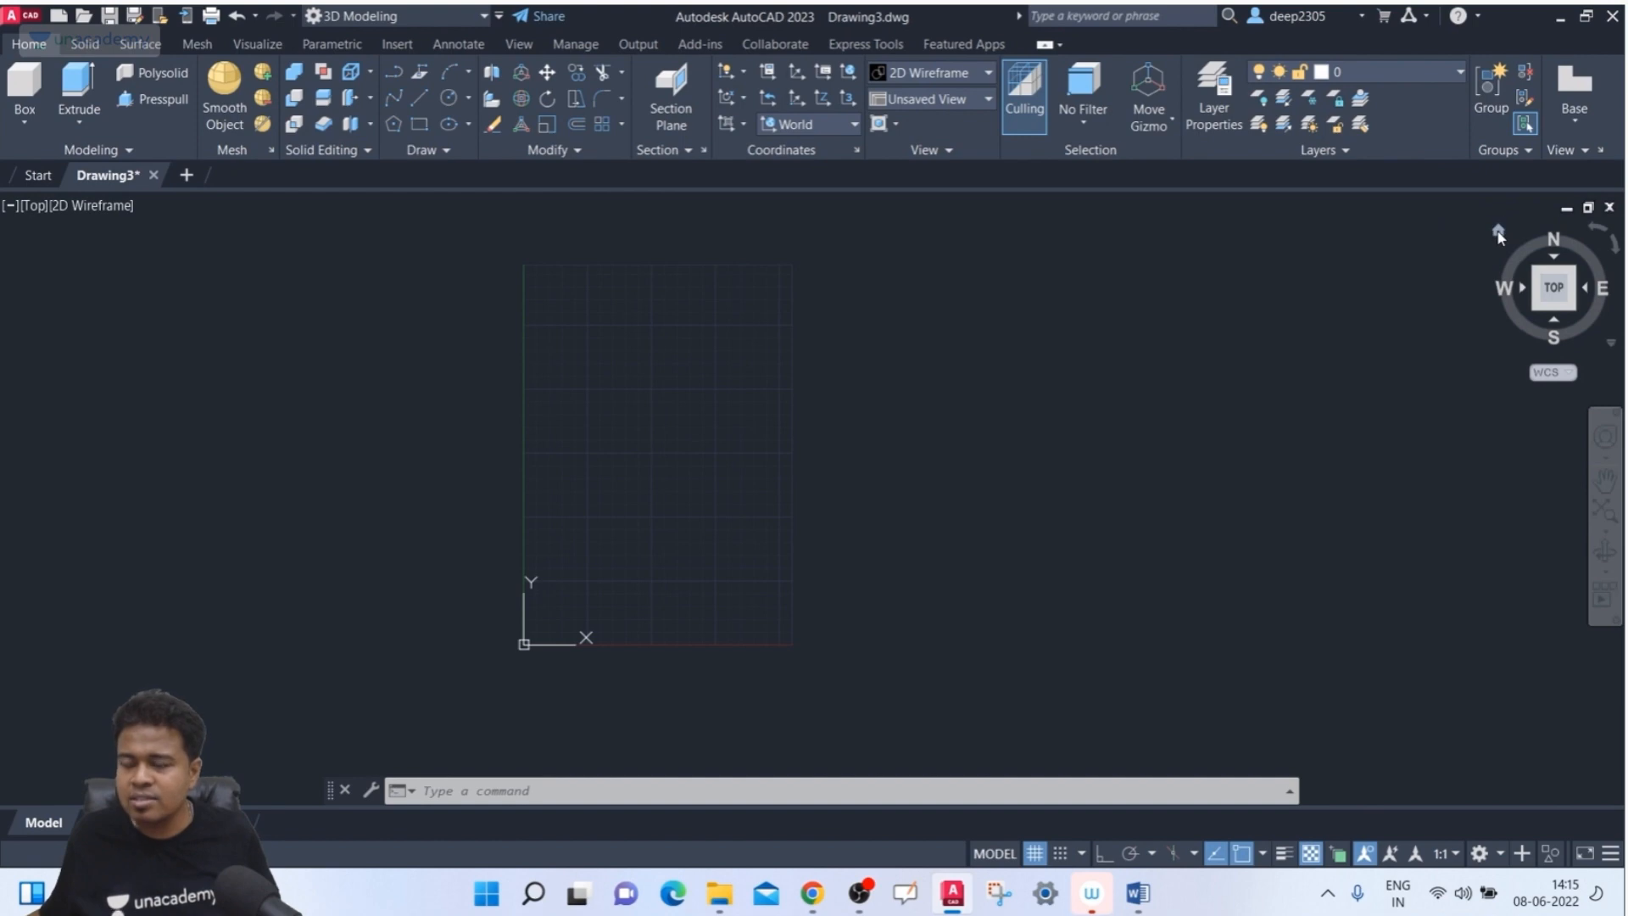
left_click(1498, 235)
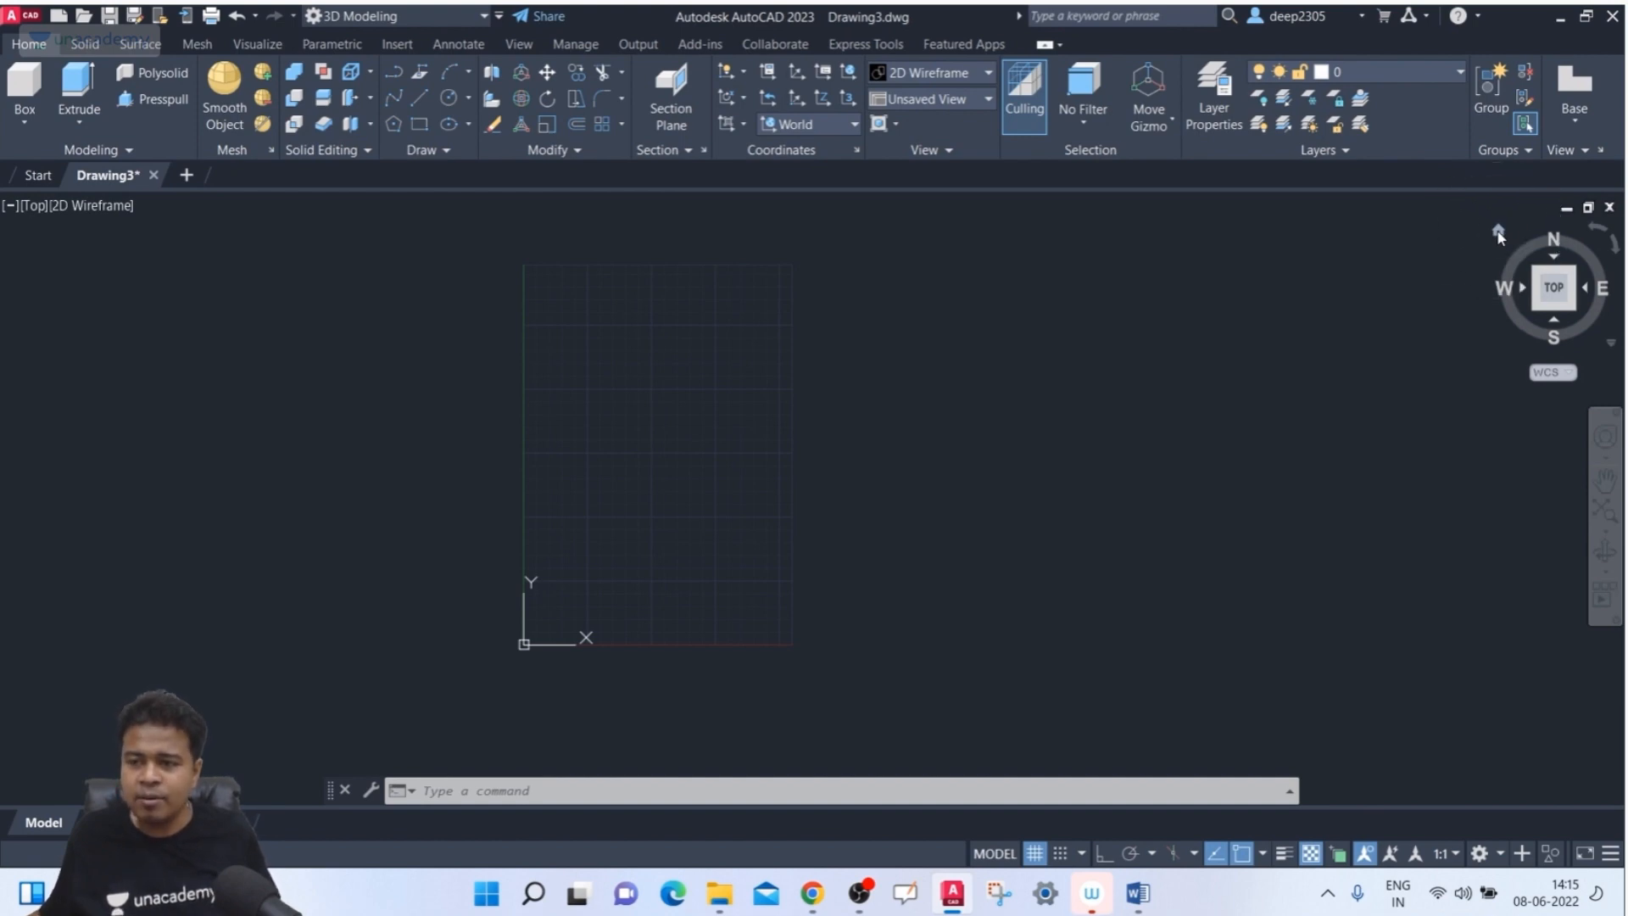
left_click(1497, 235)
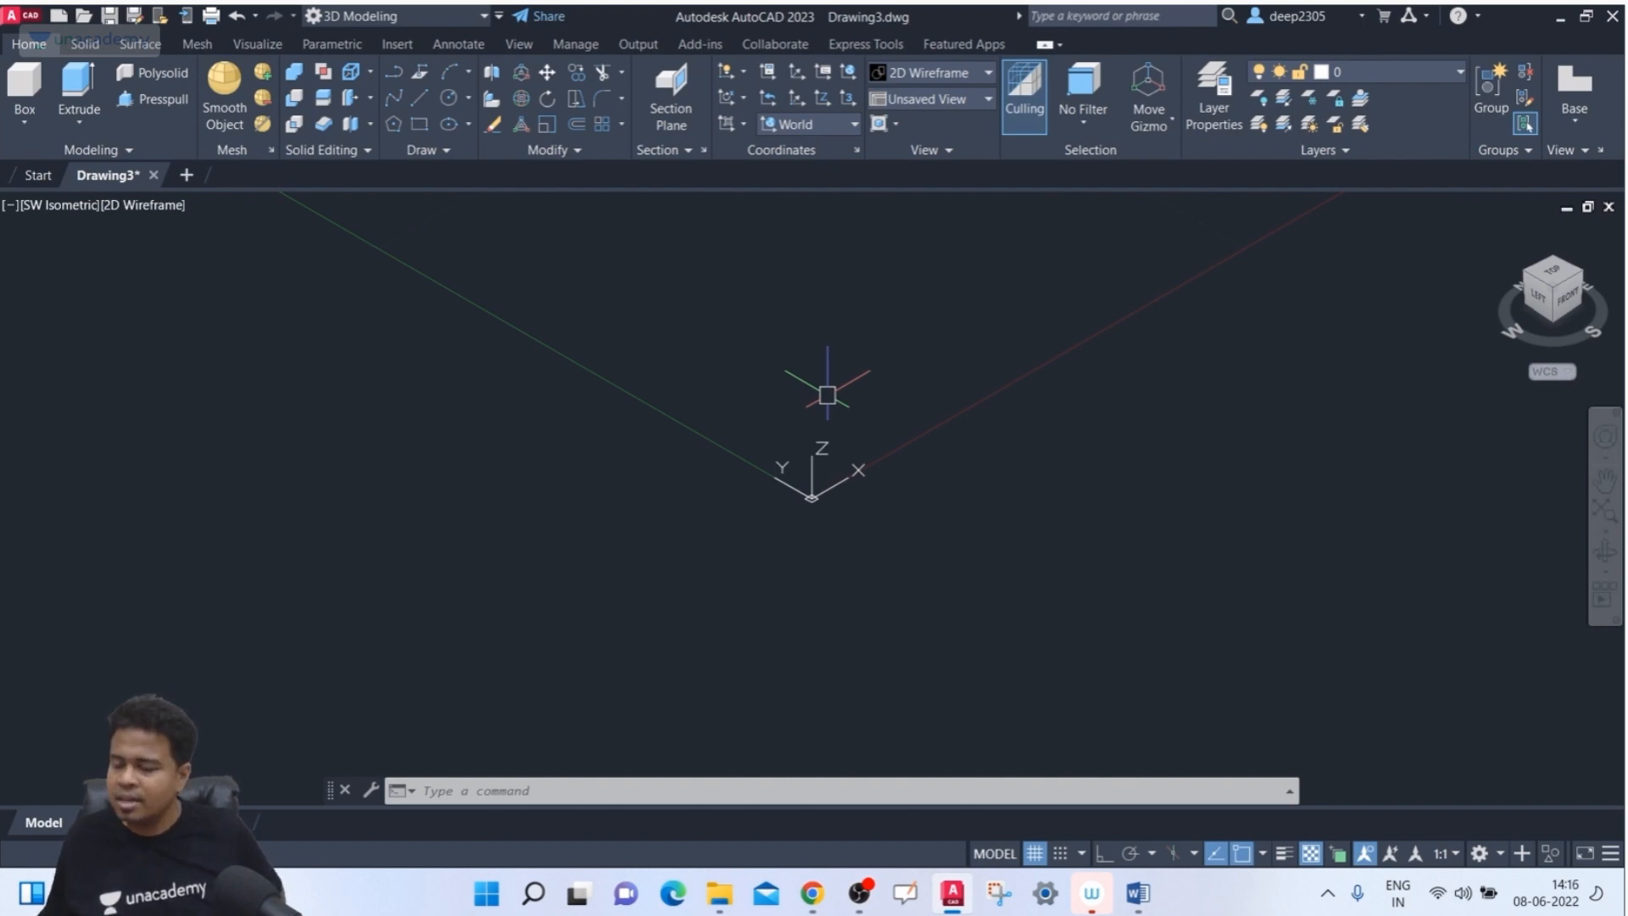
scroll(827, 391, "down", 6)
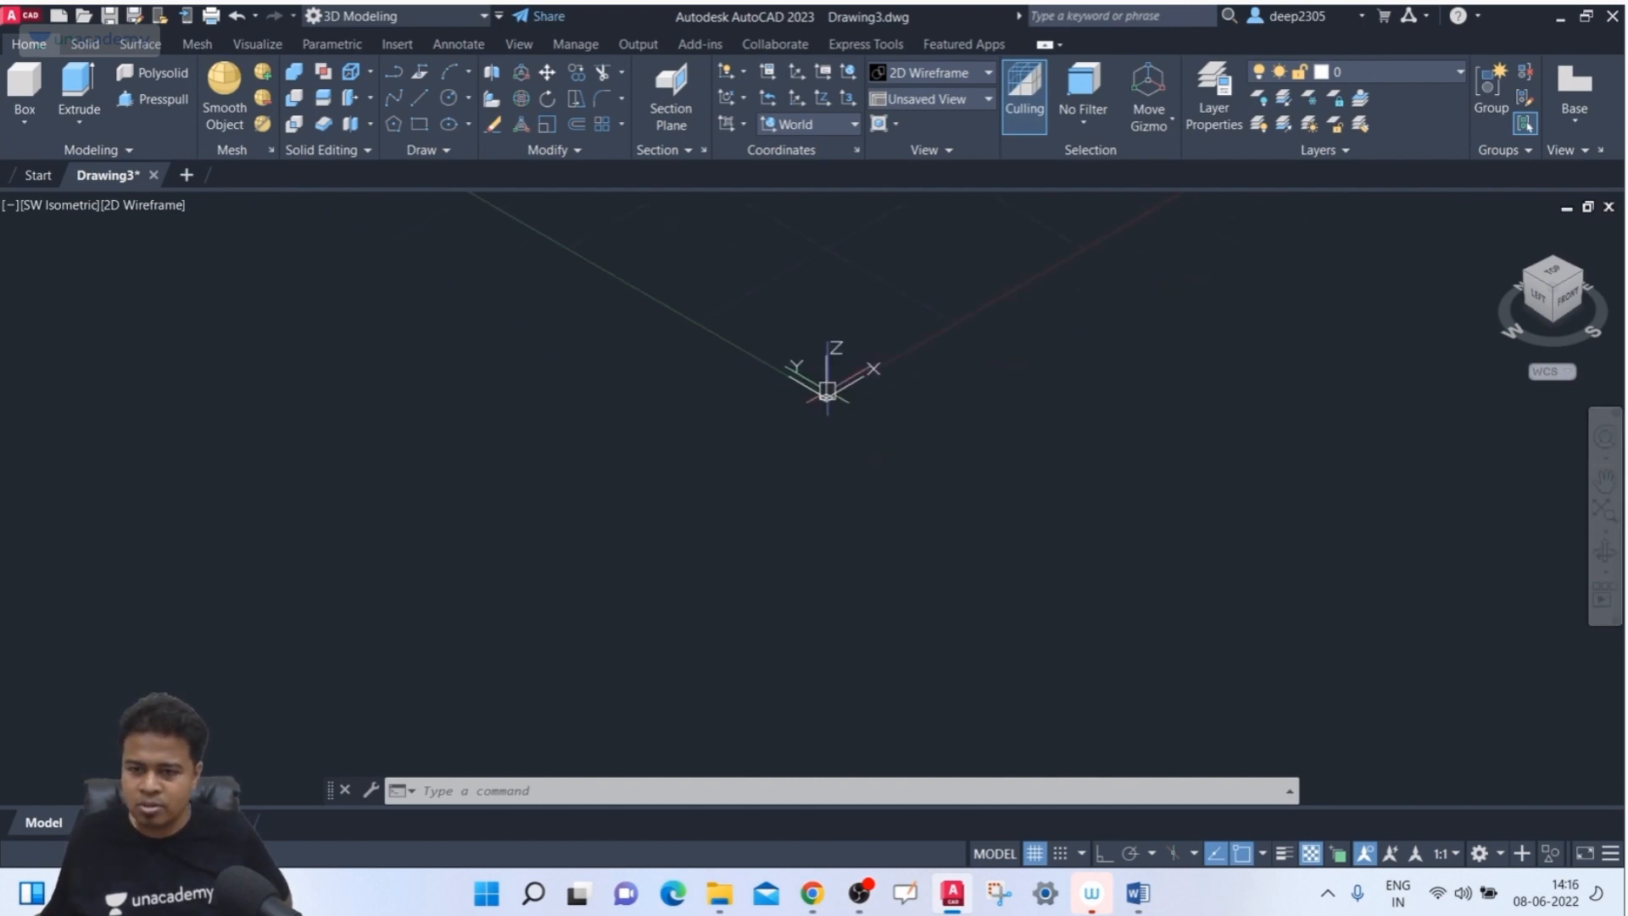
scroll(840, 386, "up", 5)
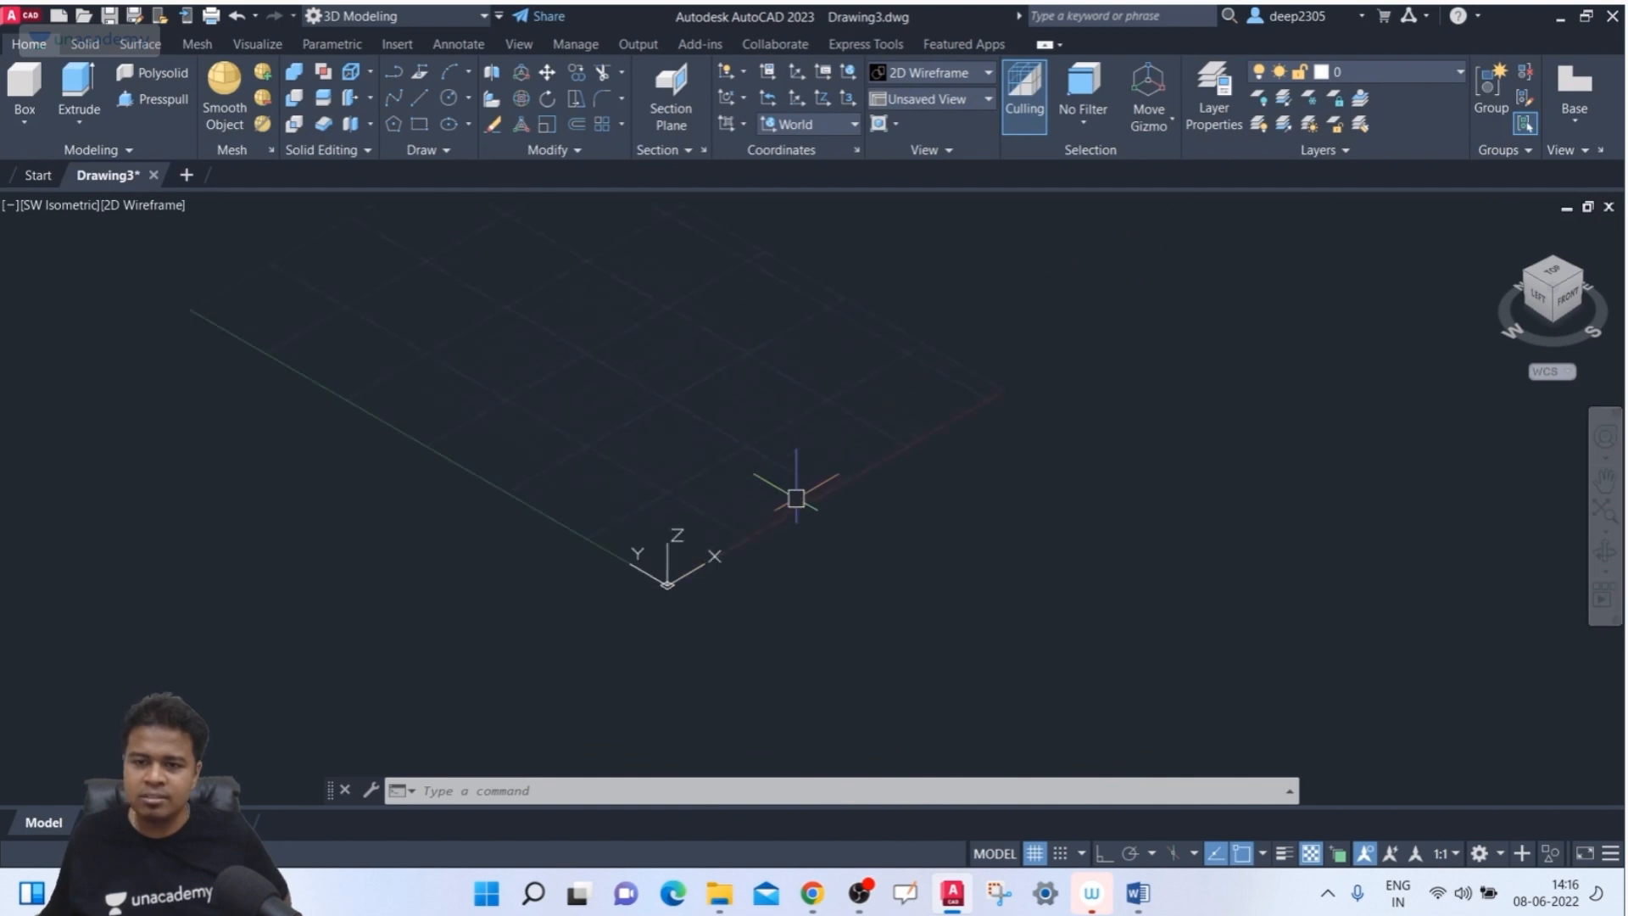
scroll(784, 513, "down", 2)
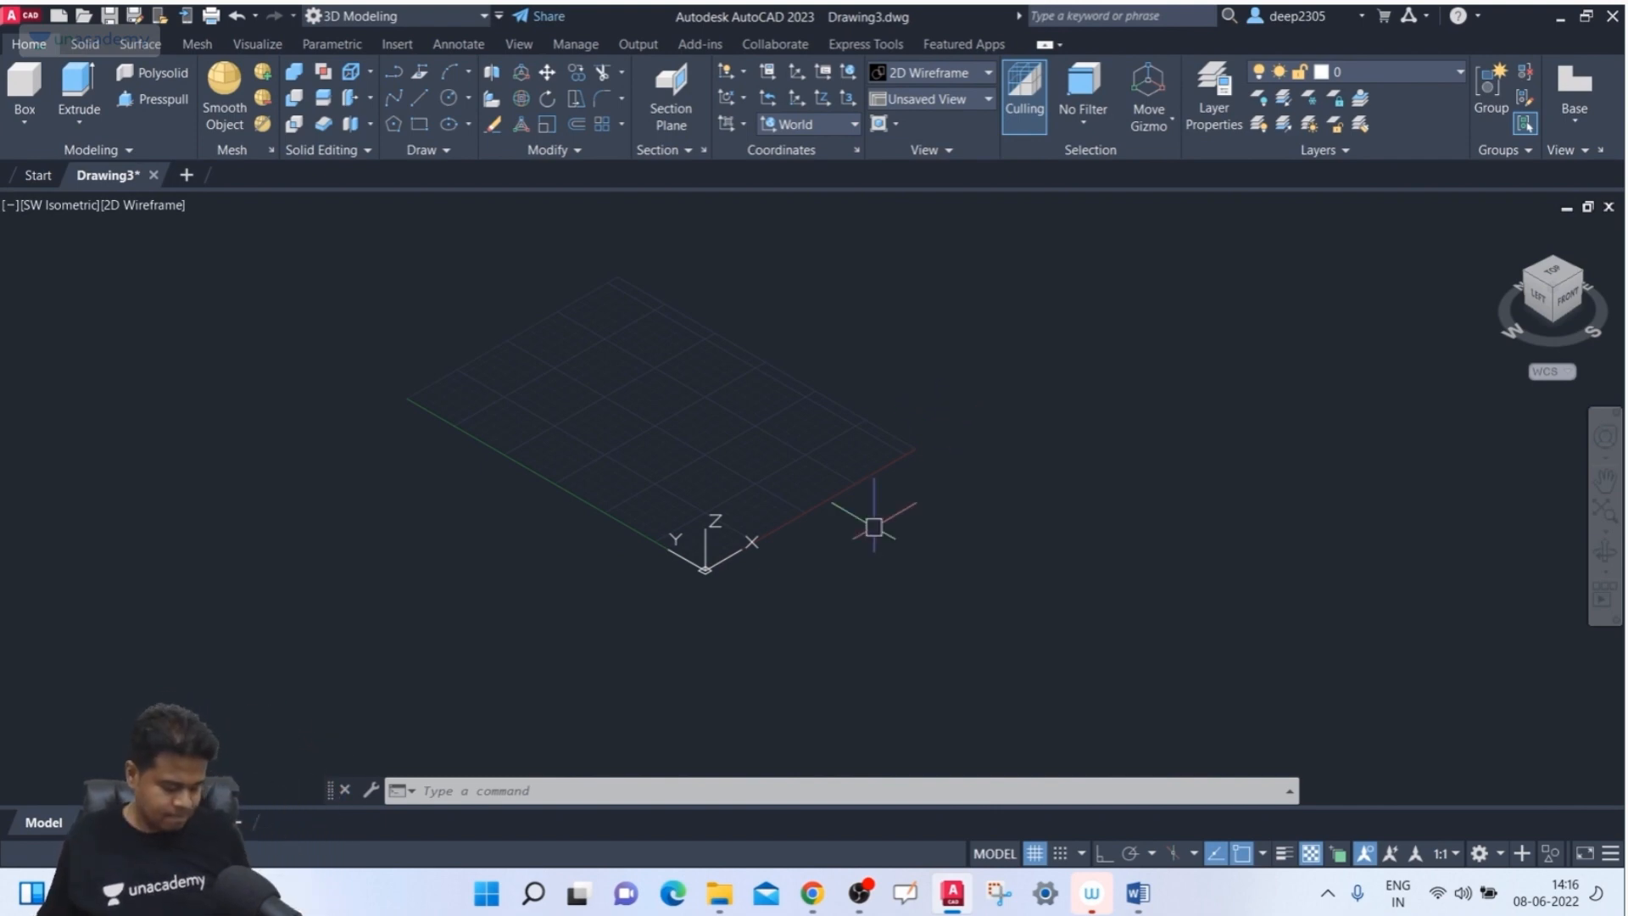
key("ctrl+z")
key("ctrl+z")
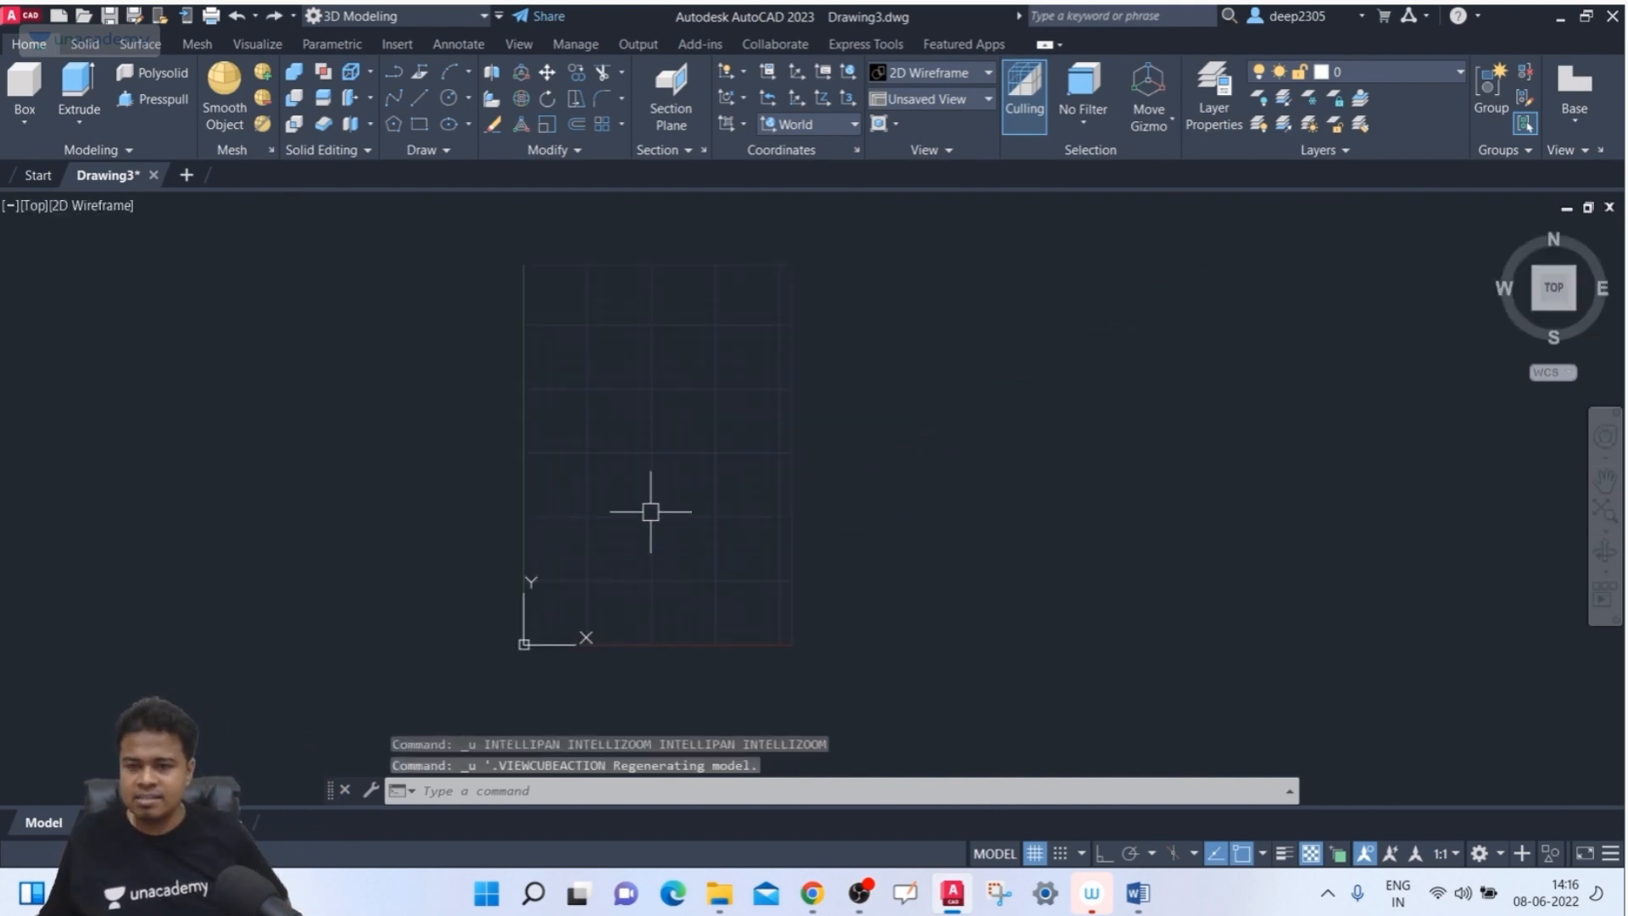
- Set the viewport to the preset Bottom view and bring the whole grid into view
left_click(965, 106)
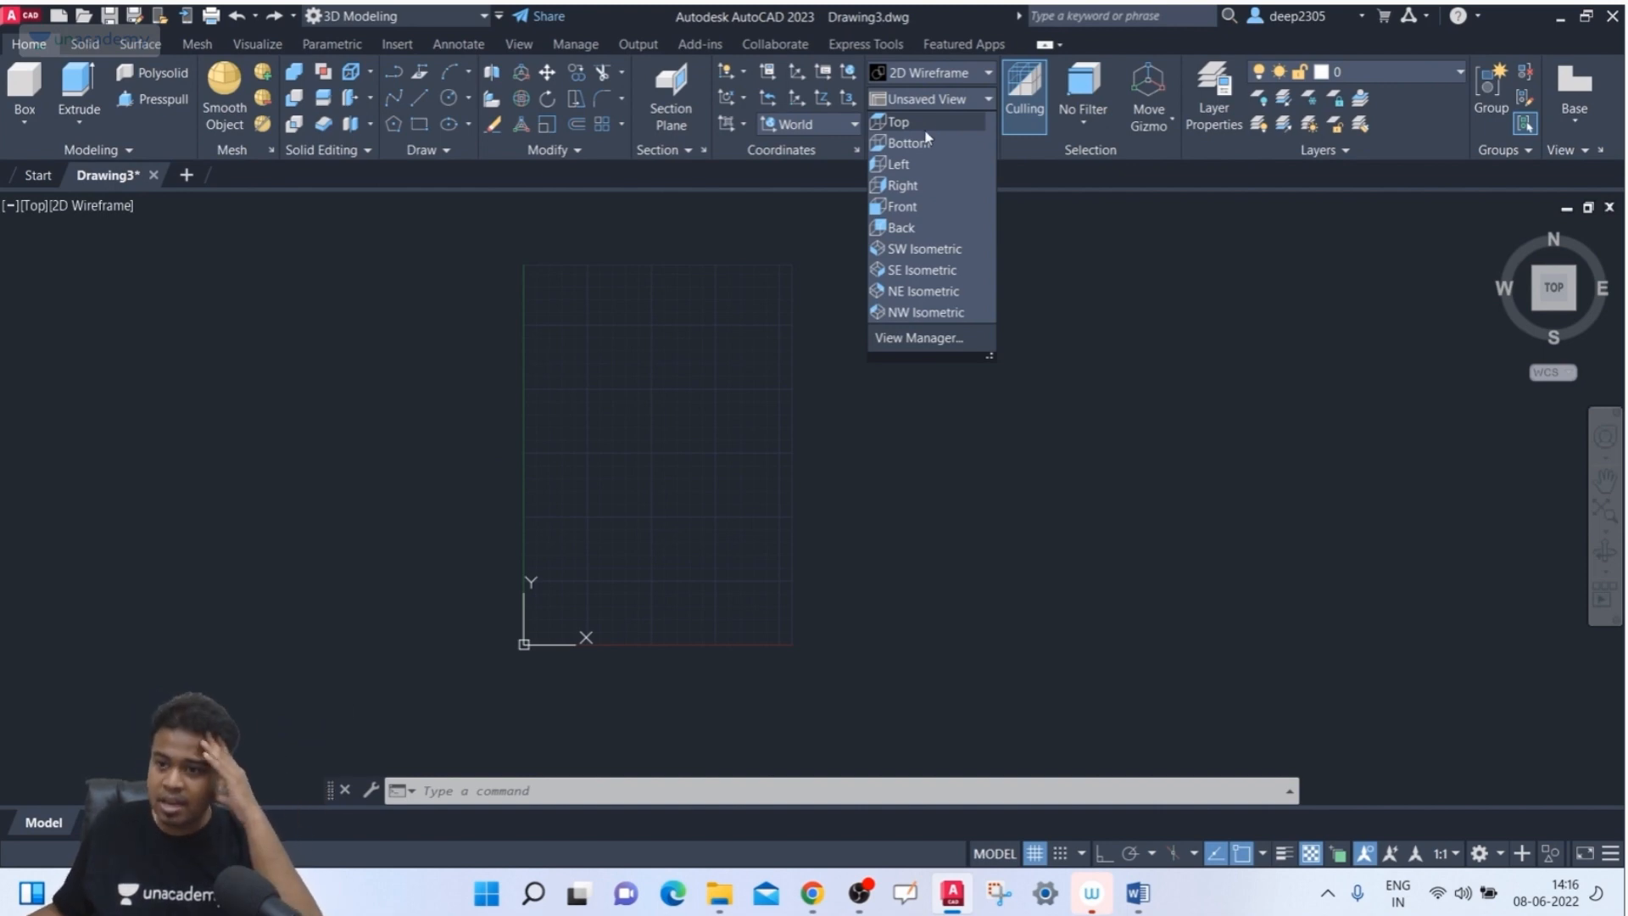
left_click(659, 474)
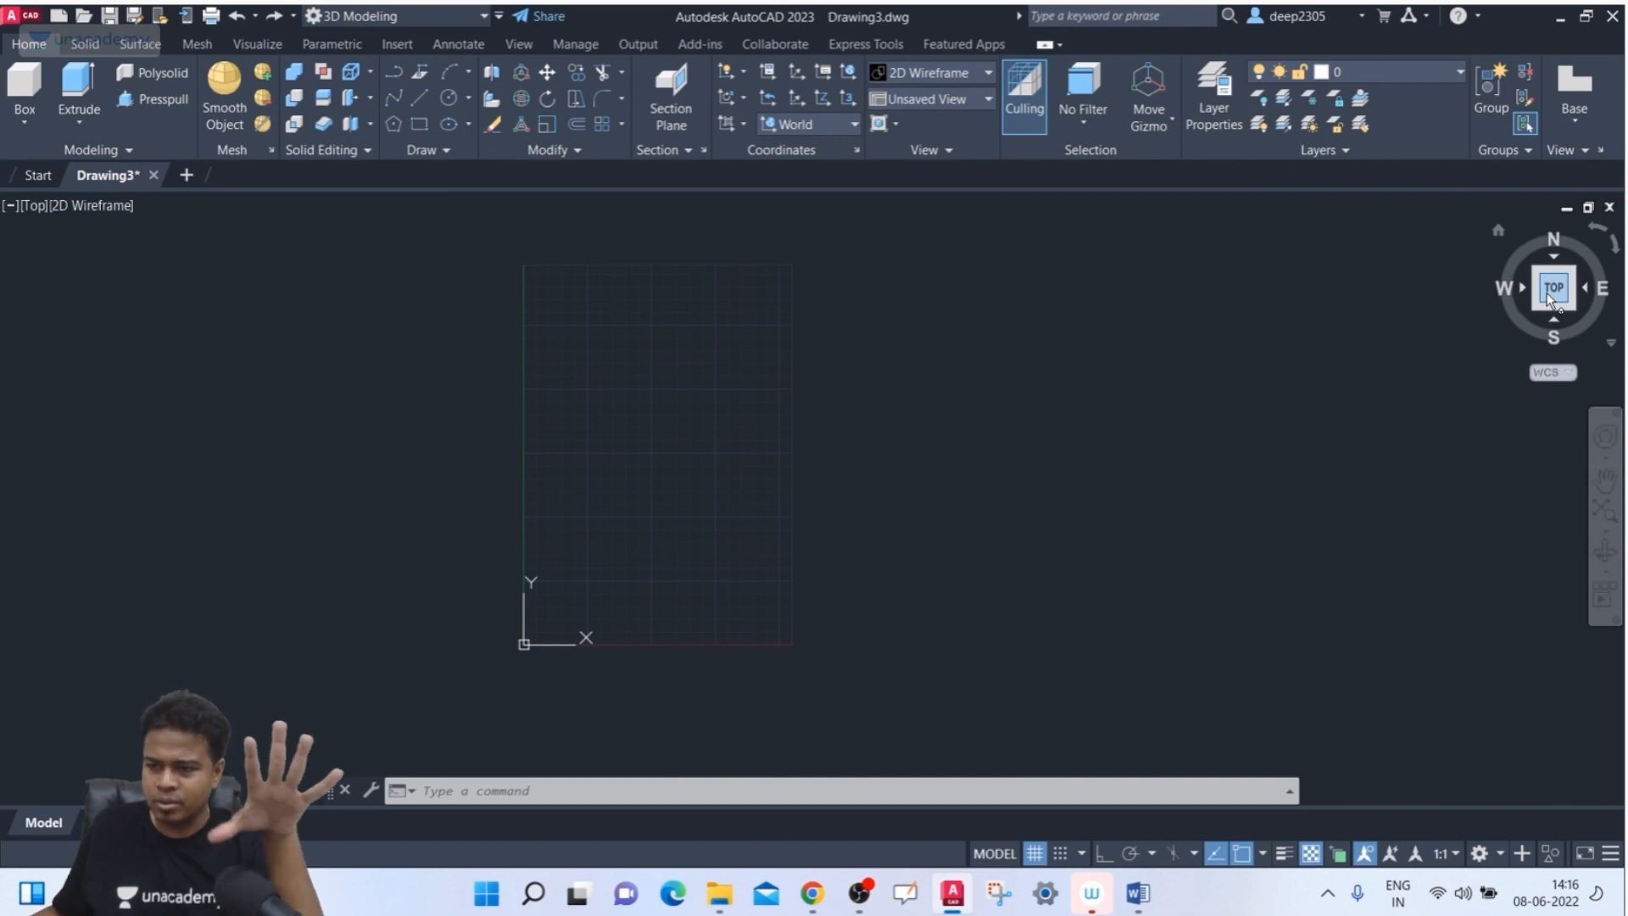
left_click(928, 99)
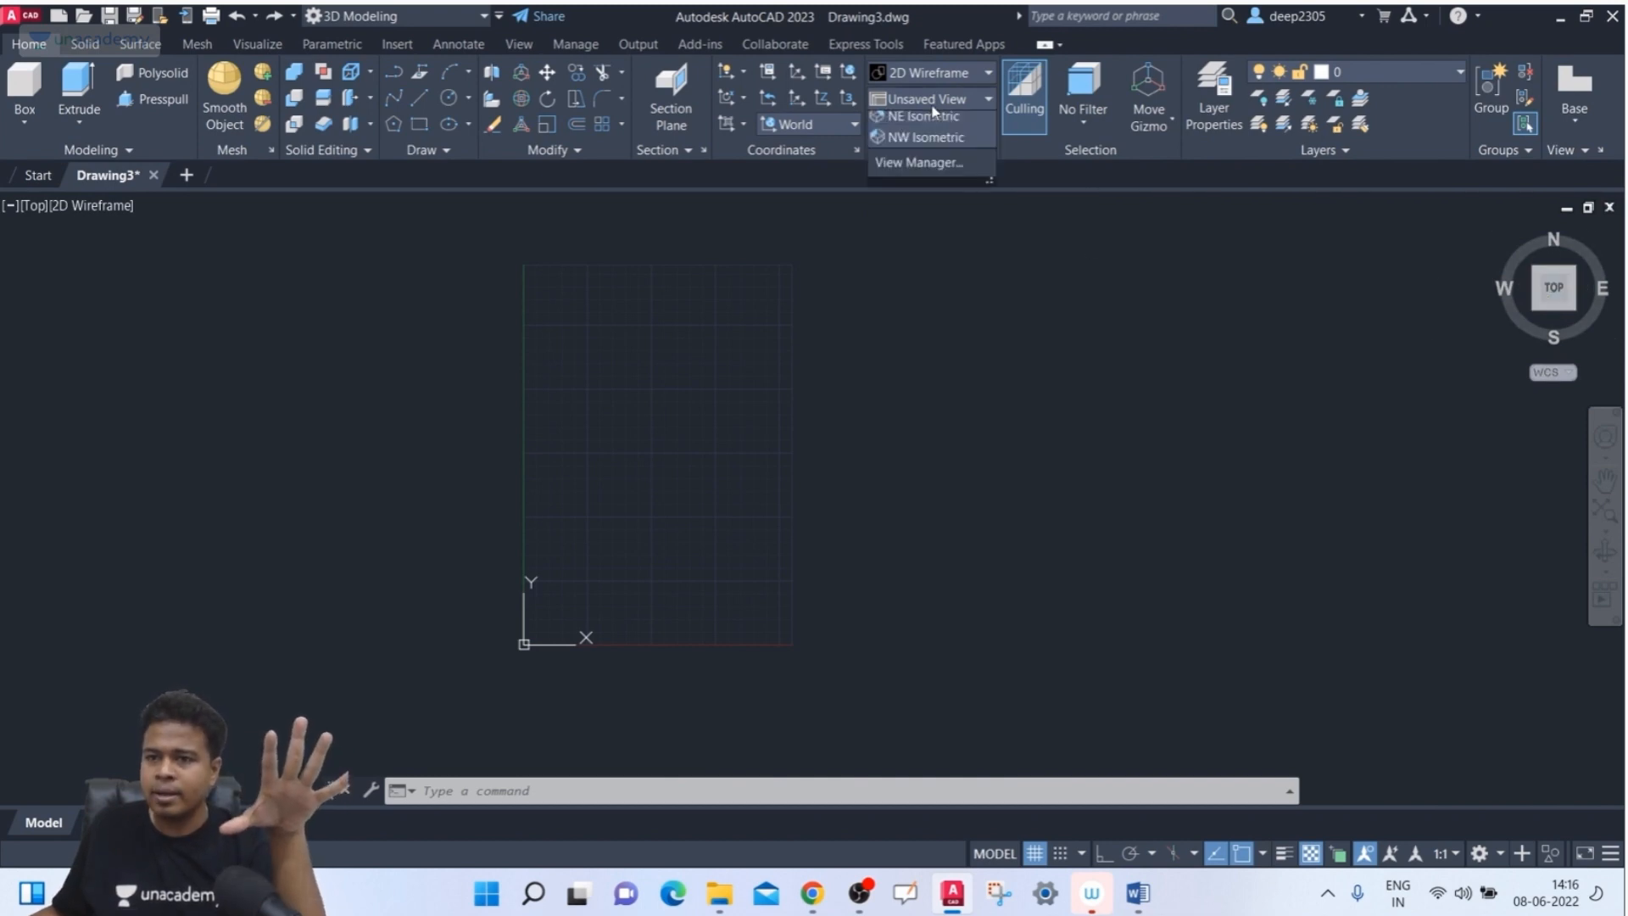
left_click(933, 140)
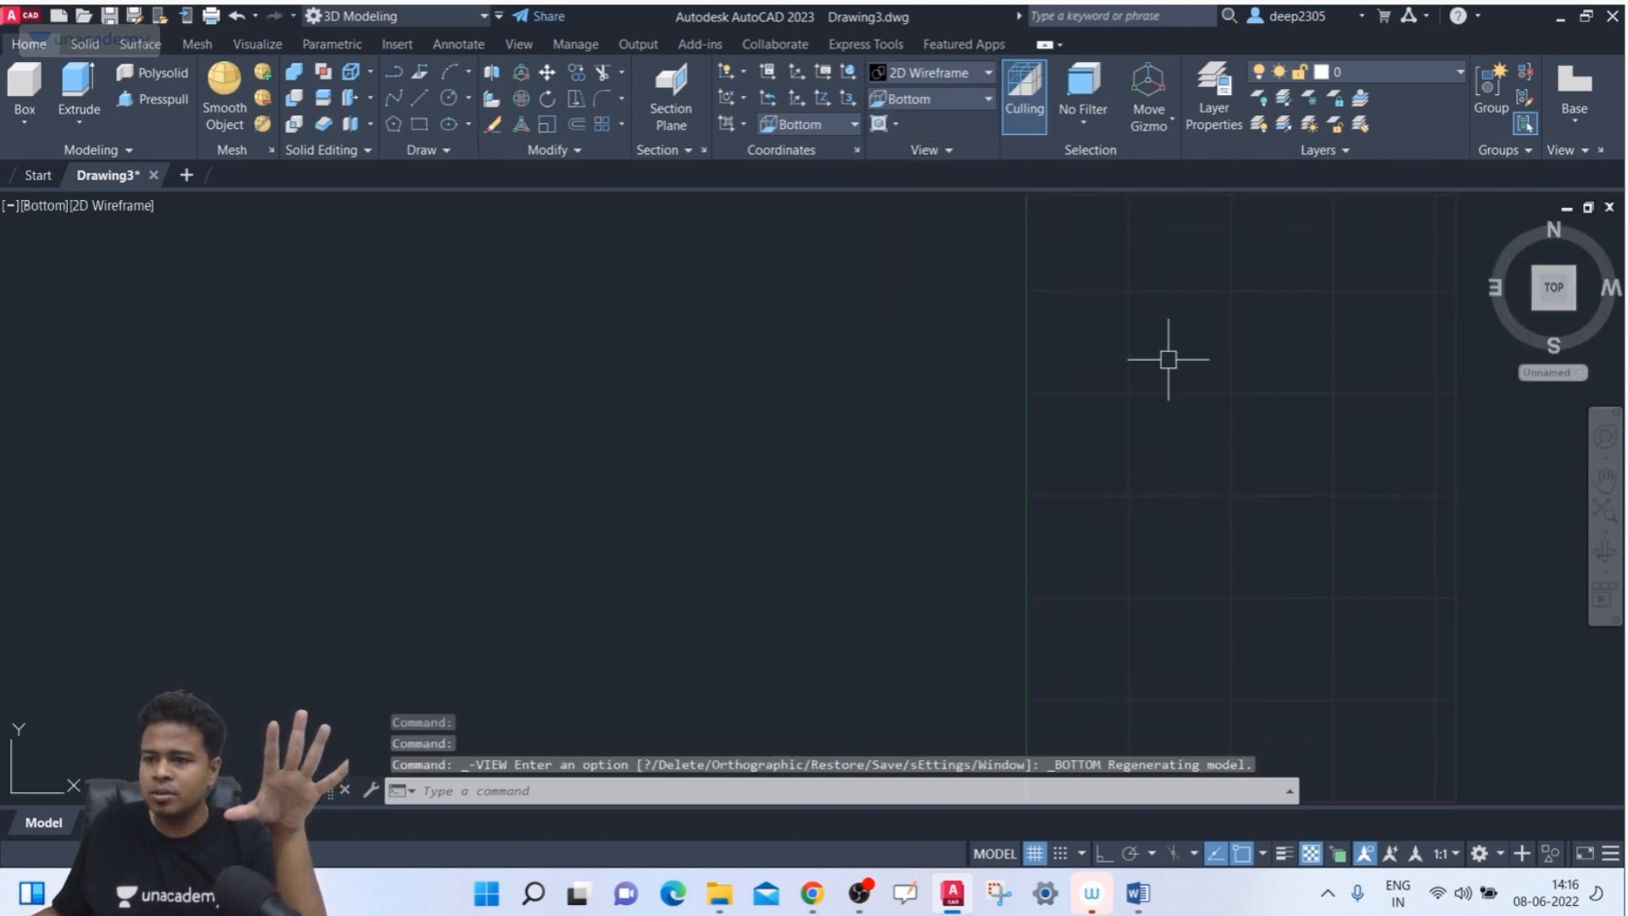
scroll(1170, 353, "down", 3)
middle_click_drag(1259, 361, 971, 367)
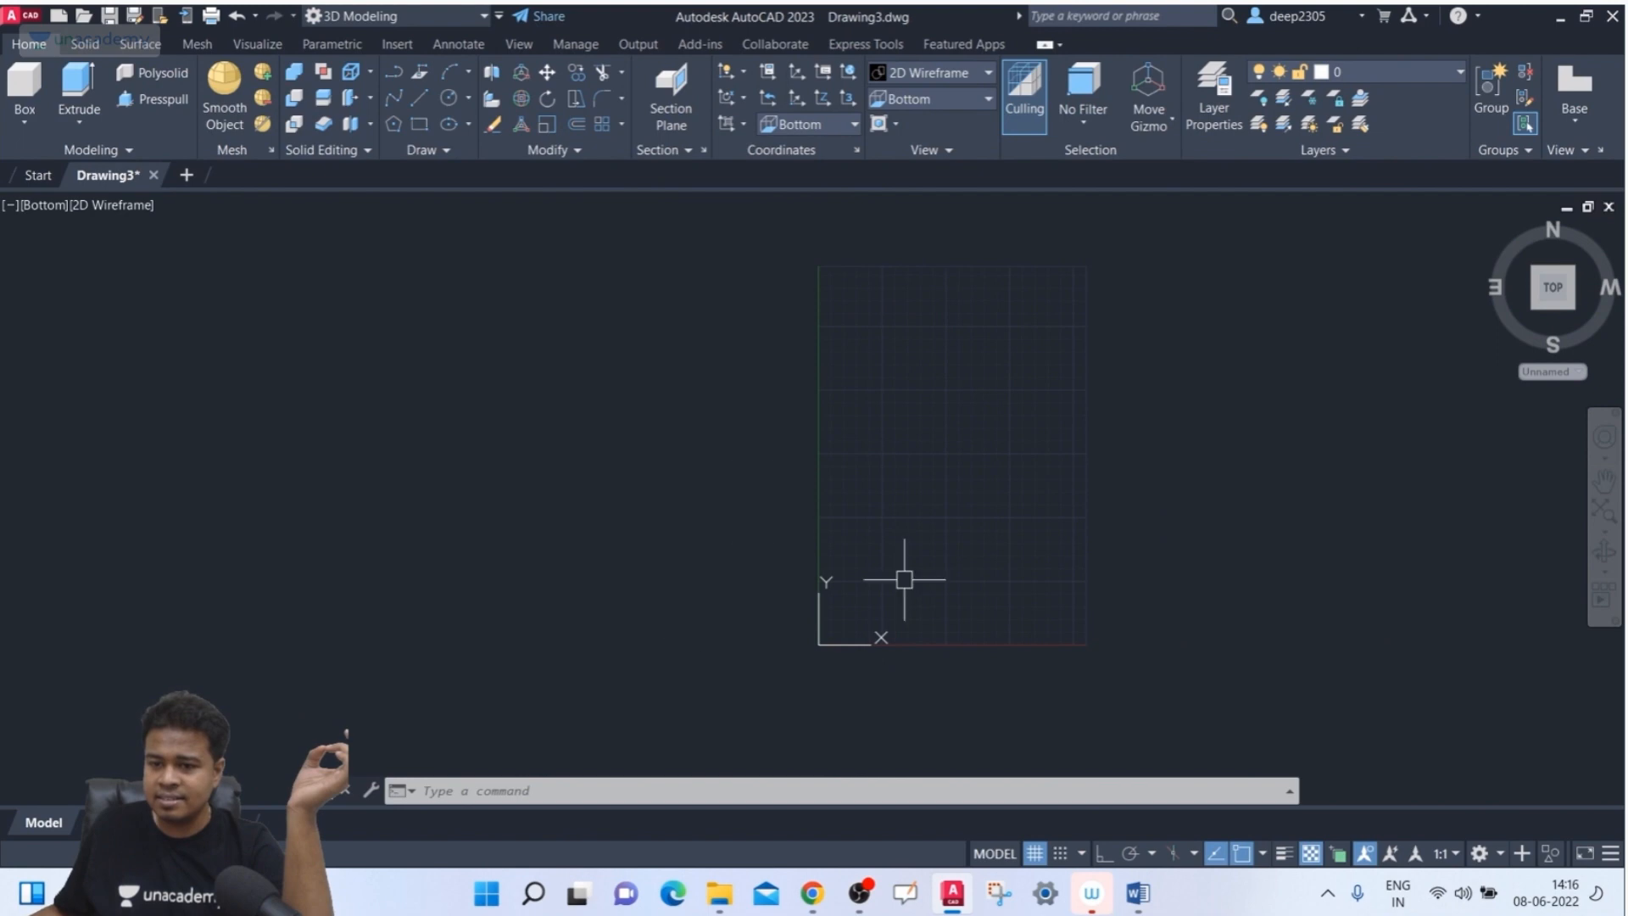
- Switch the user coordinate system to Top, back to Bottom, and finally to Top
left_click(838, 125)
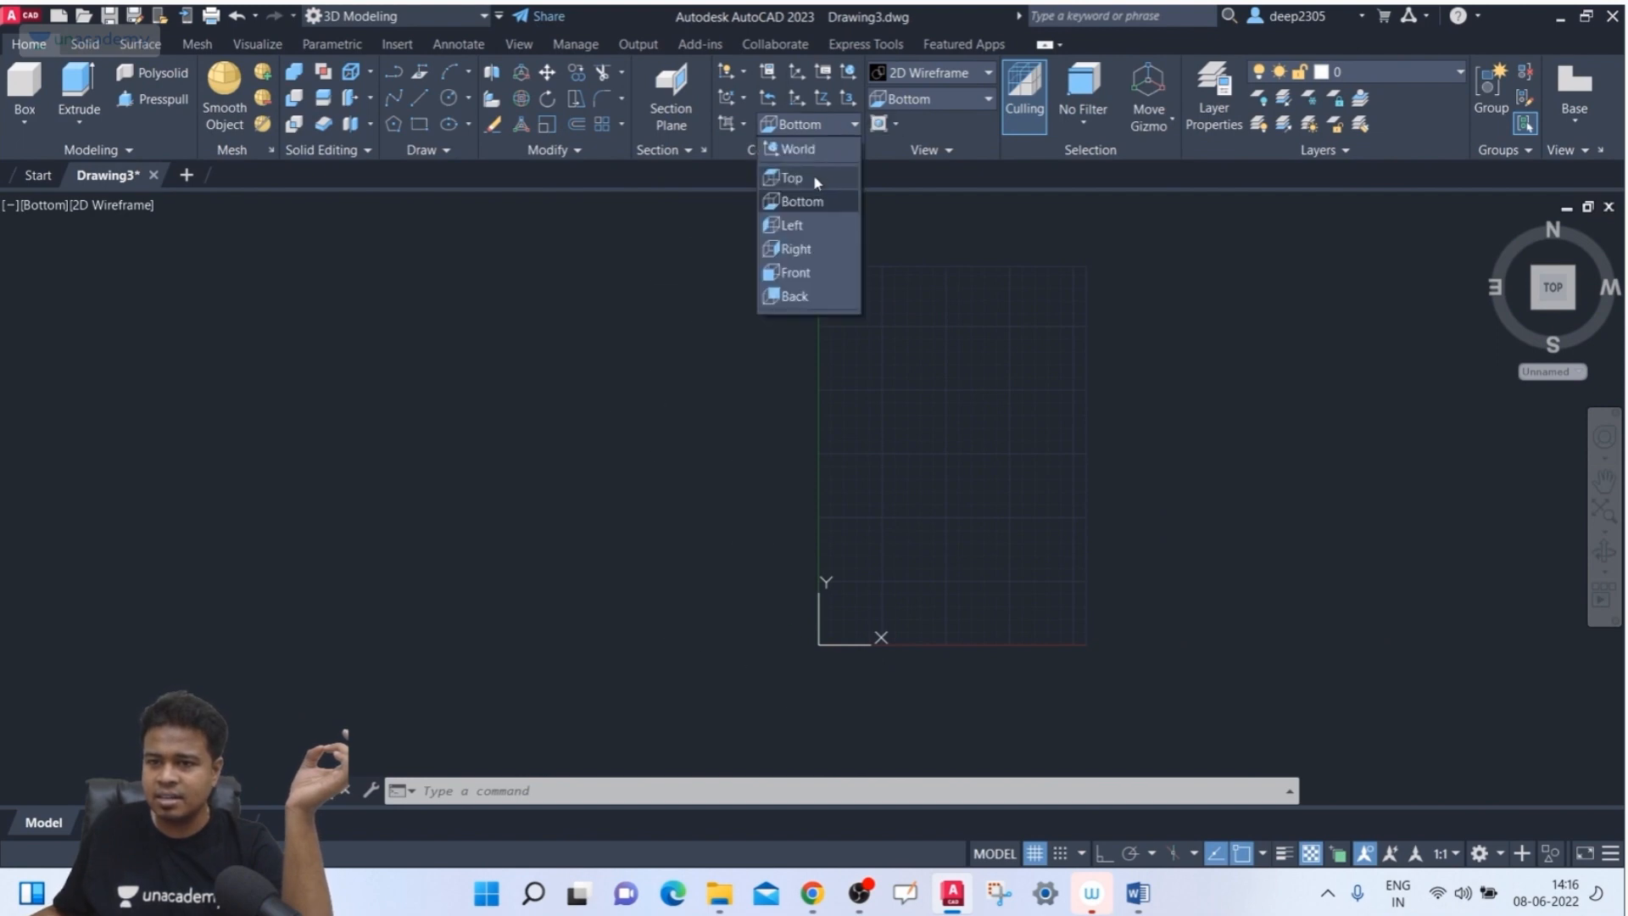
left_click(812, 175)
left_click(826, 127)
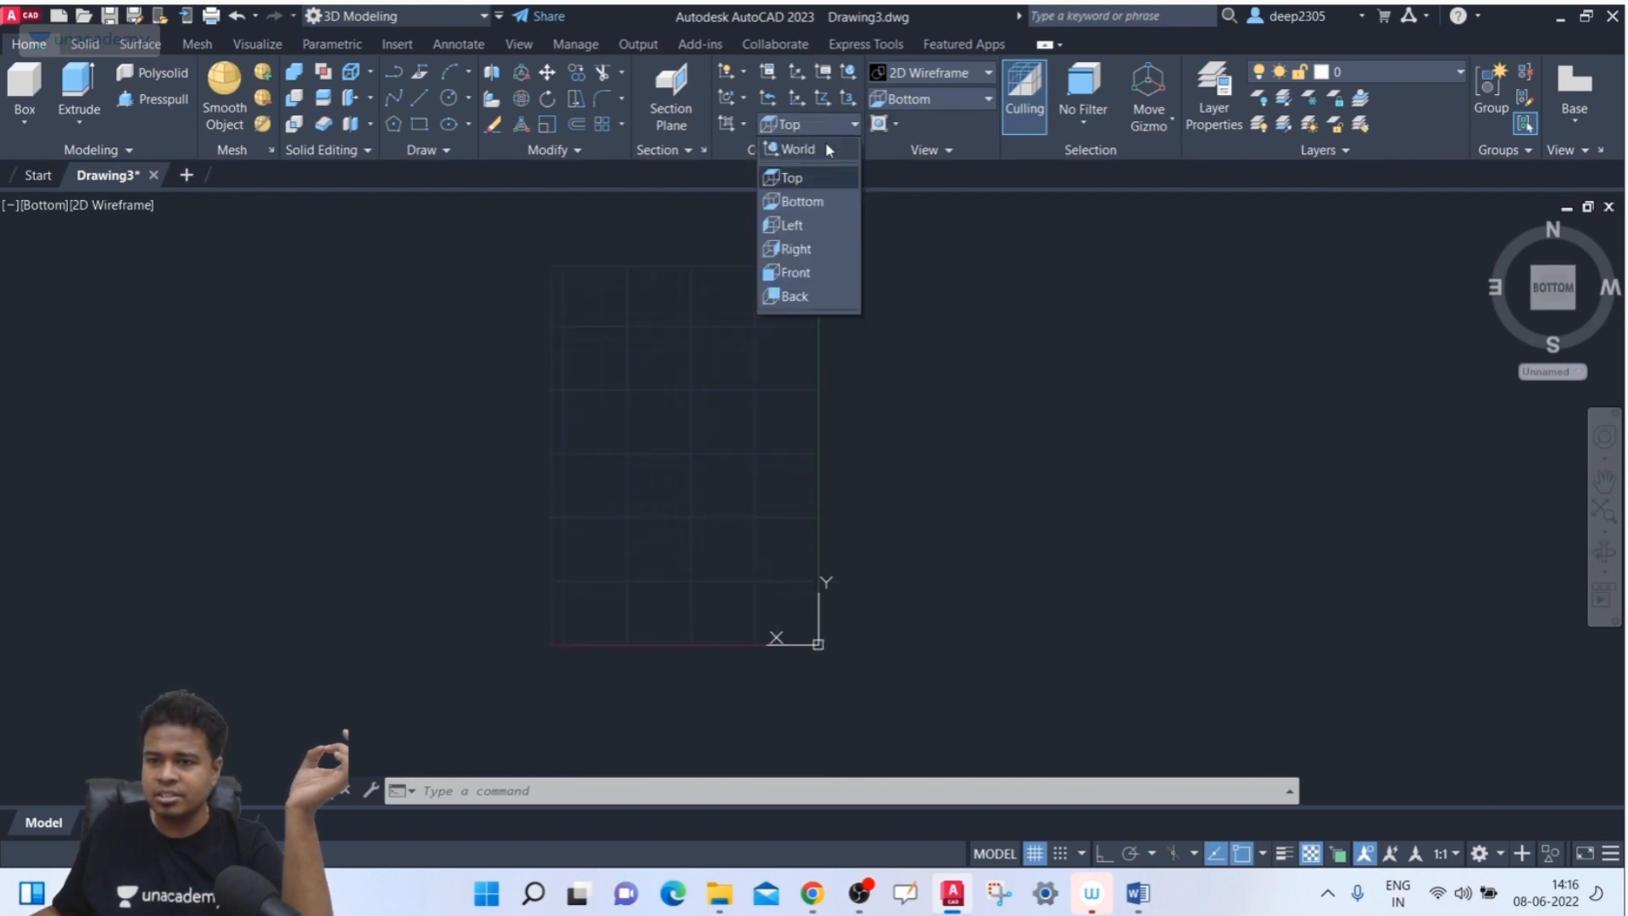
left_click(815, 199)
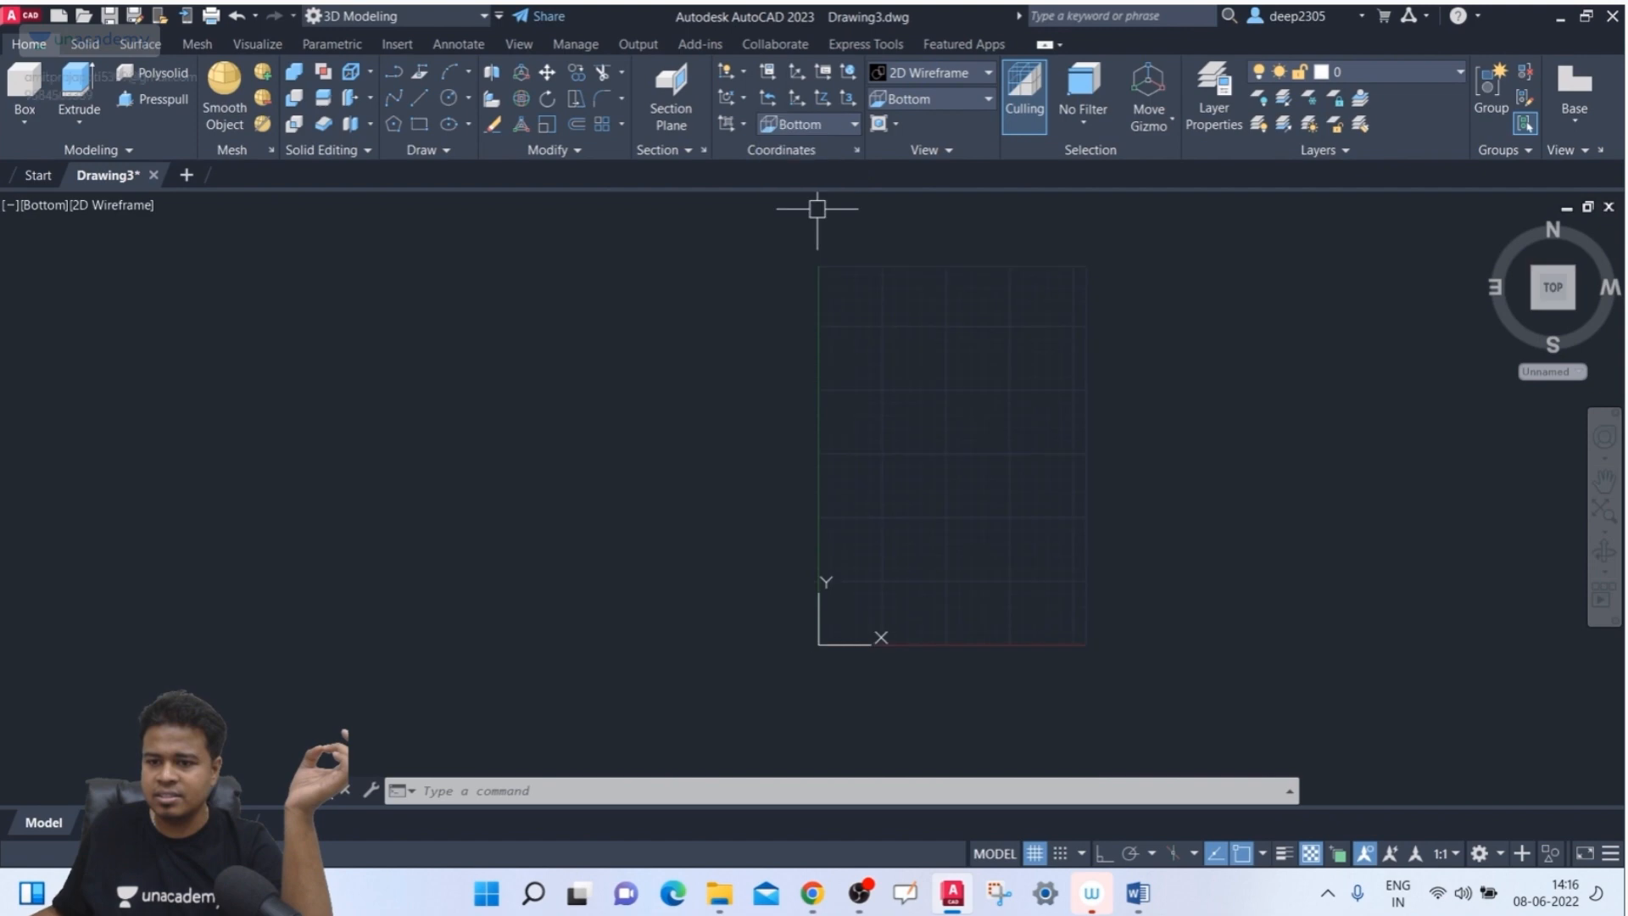
left_click(798, 125)
left_click(792, 177)
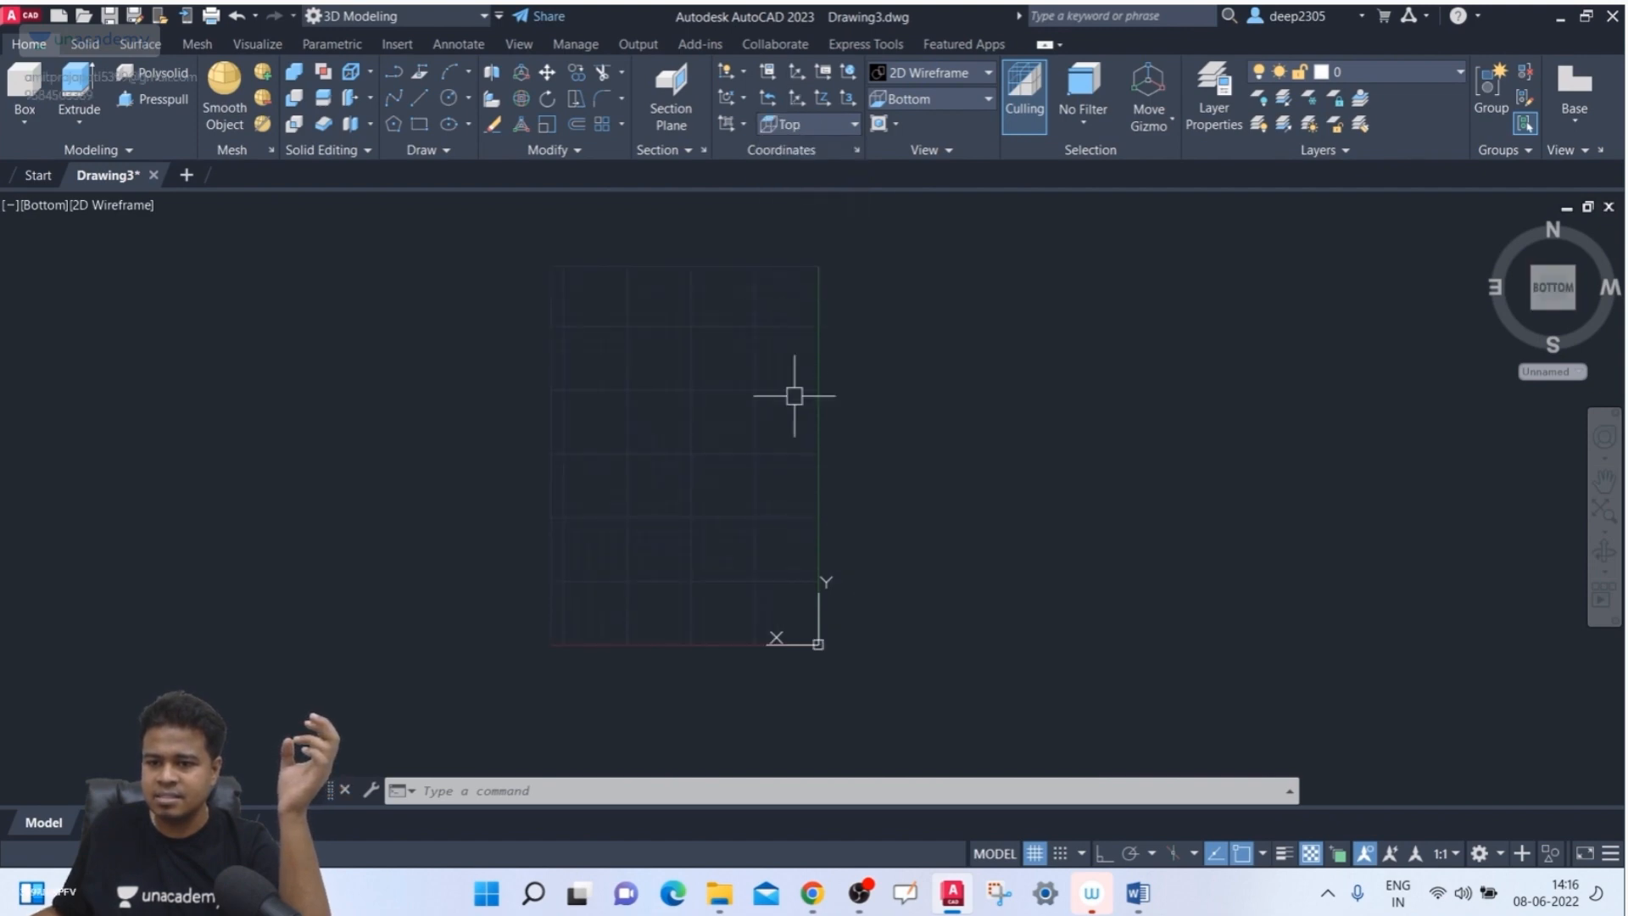
middle_click_drag(794, 396, 762, 422)
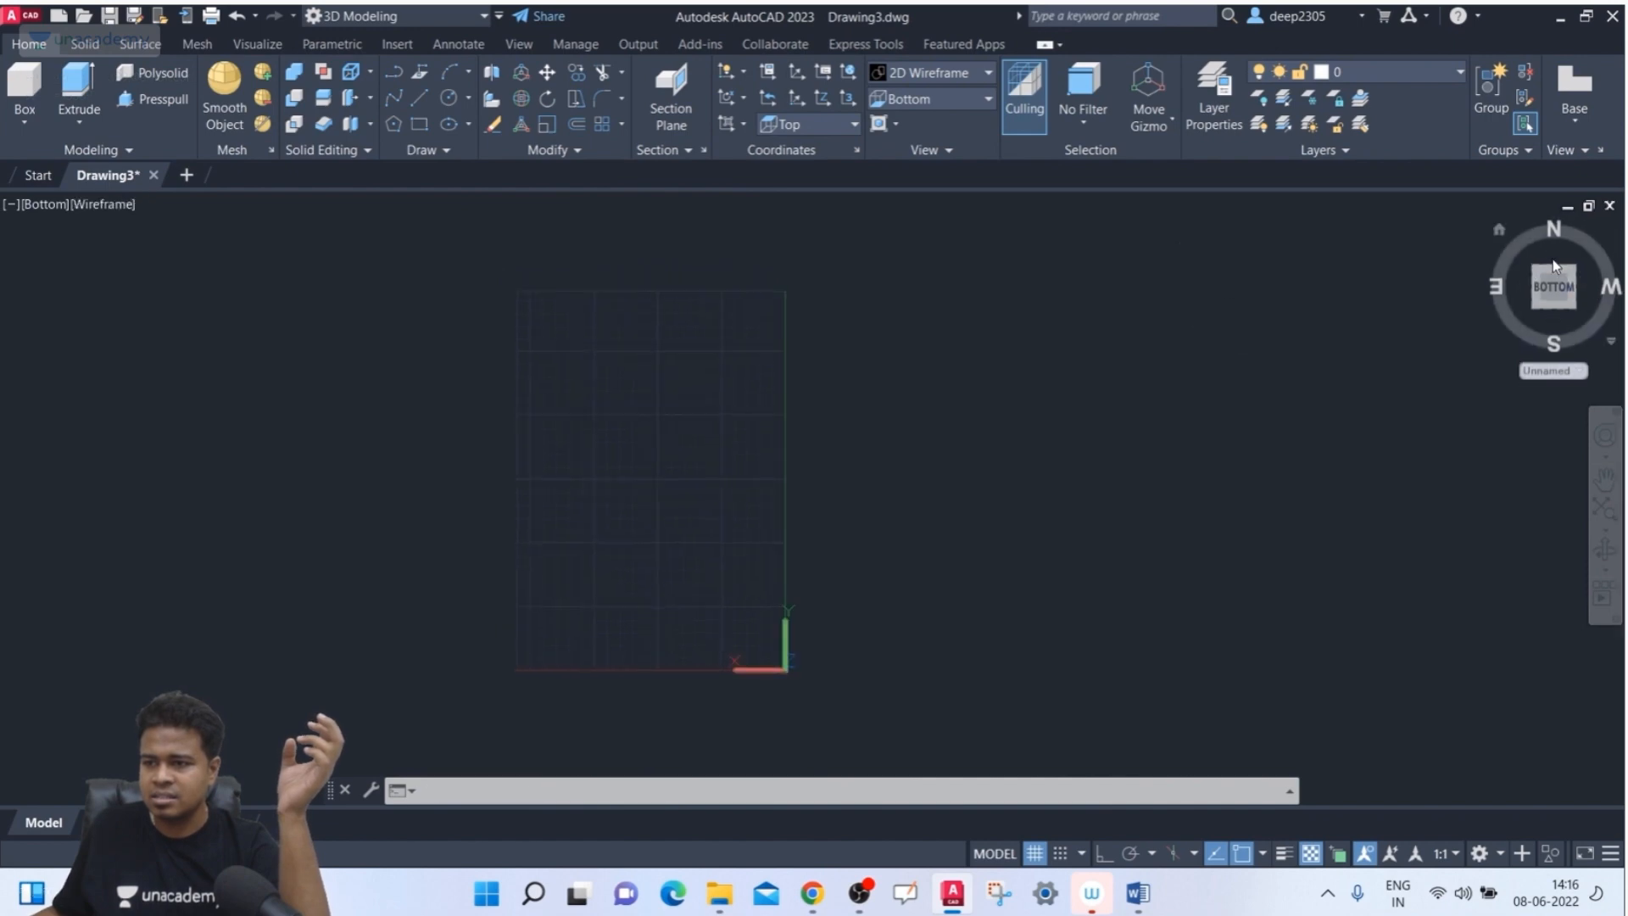
- Rotate the ViewCube from the Bottom face to the Top face and reframe the grid
left_click(1552, 255)
left_click(1553, 256)
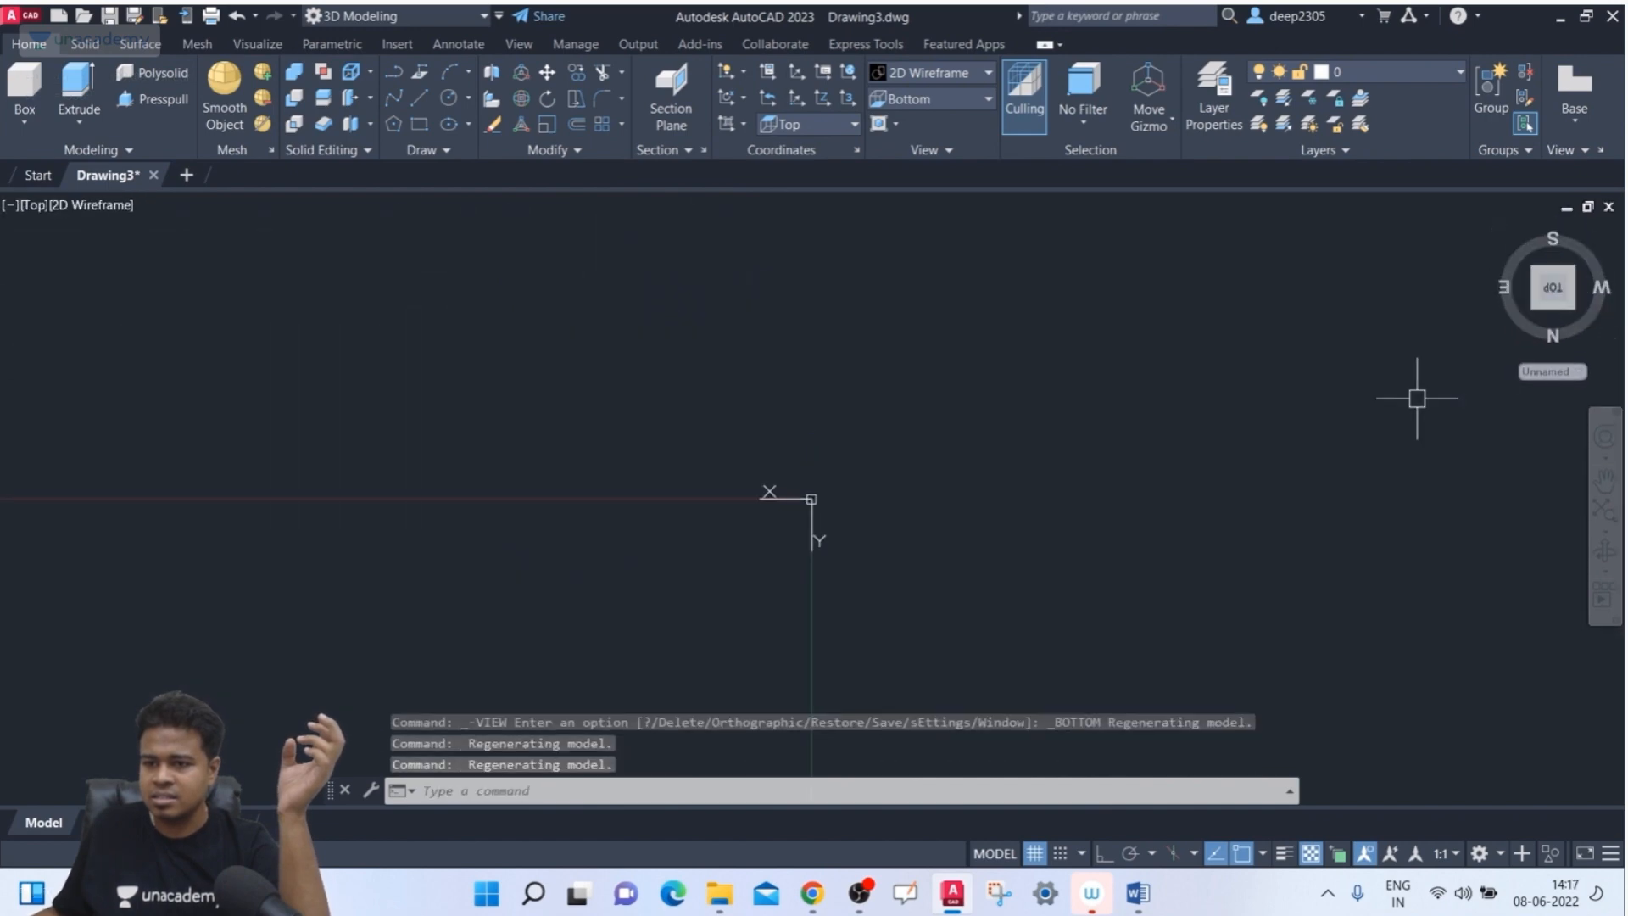
scroll(1239, 395, "down", 5)
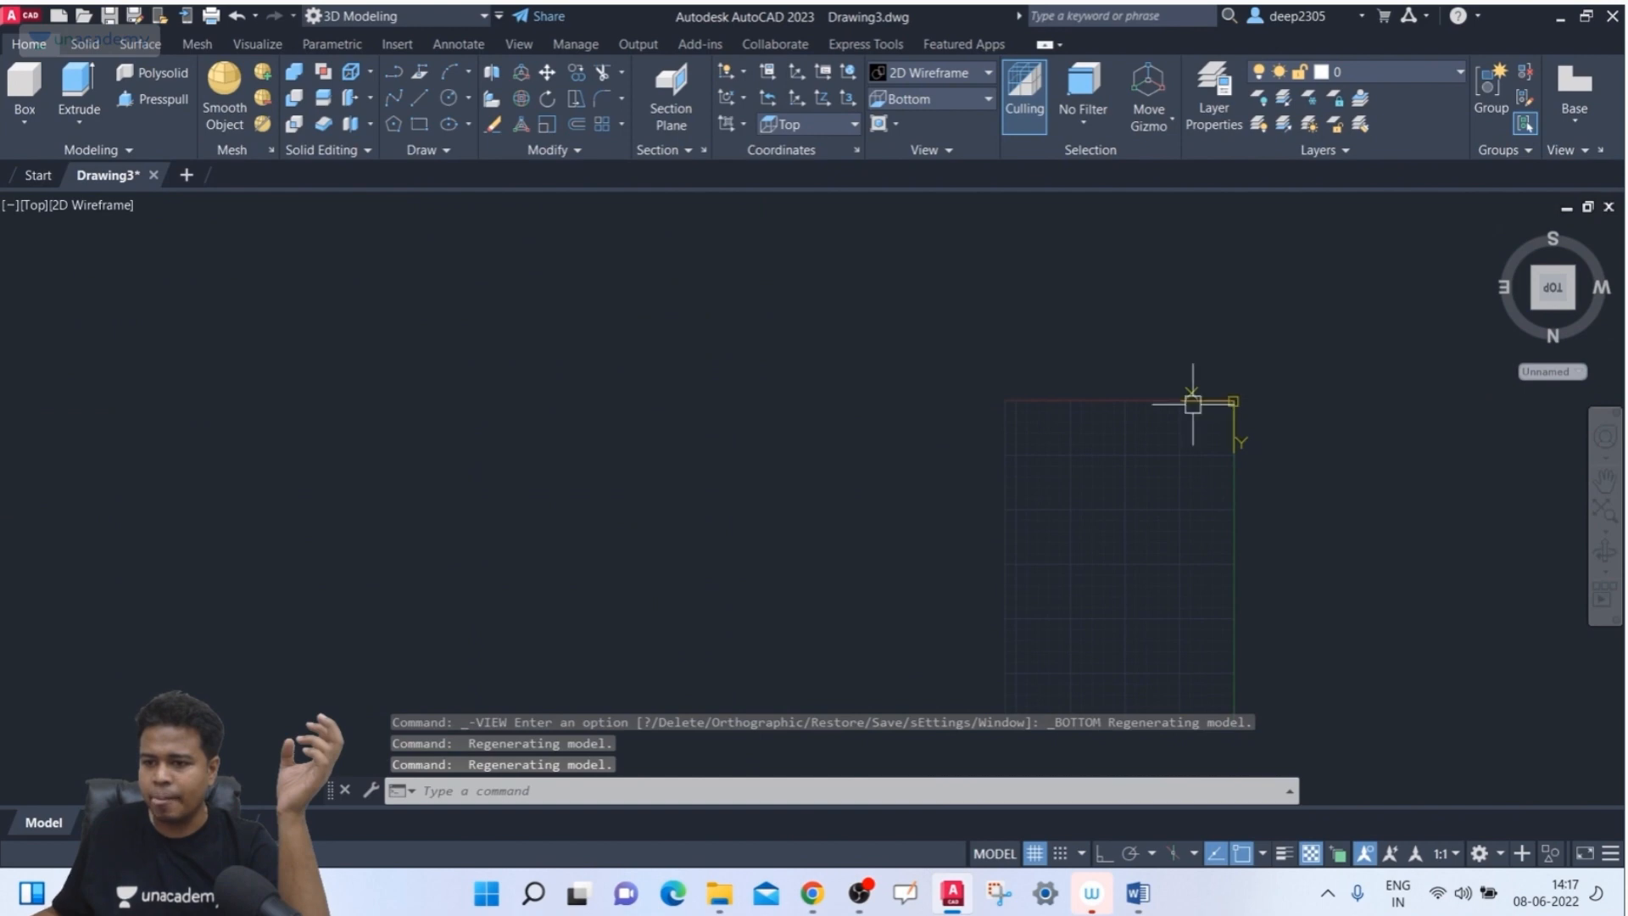
middle_click_drag(1193, 399, 926, 304)
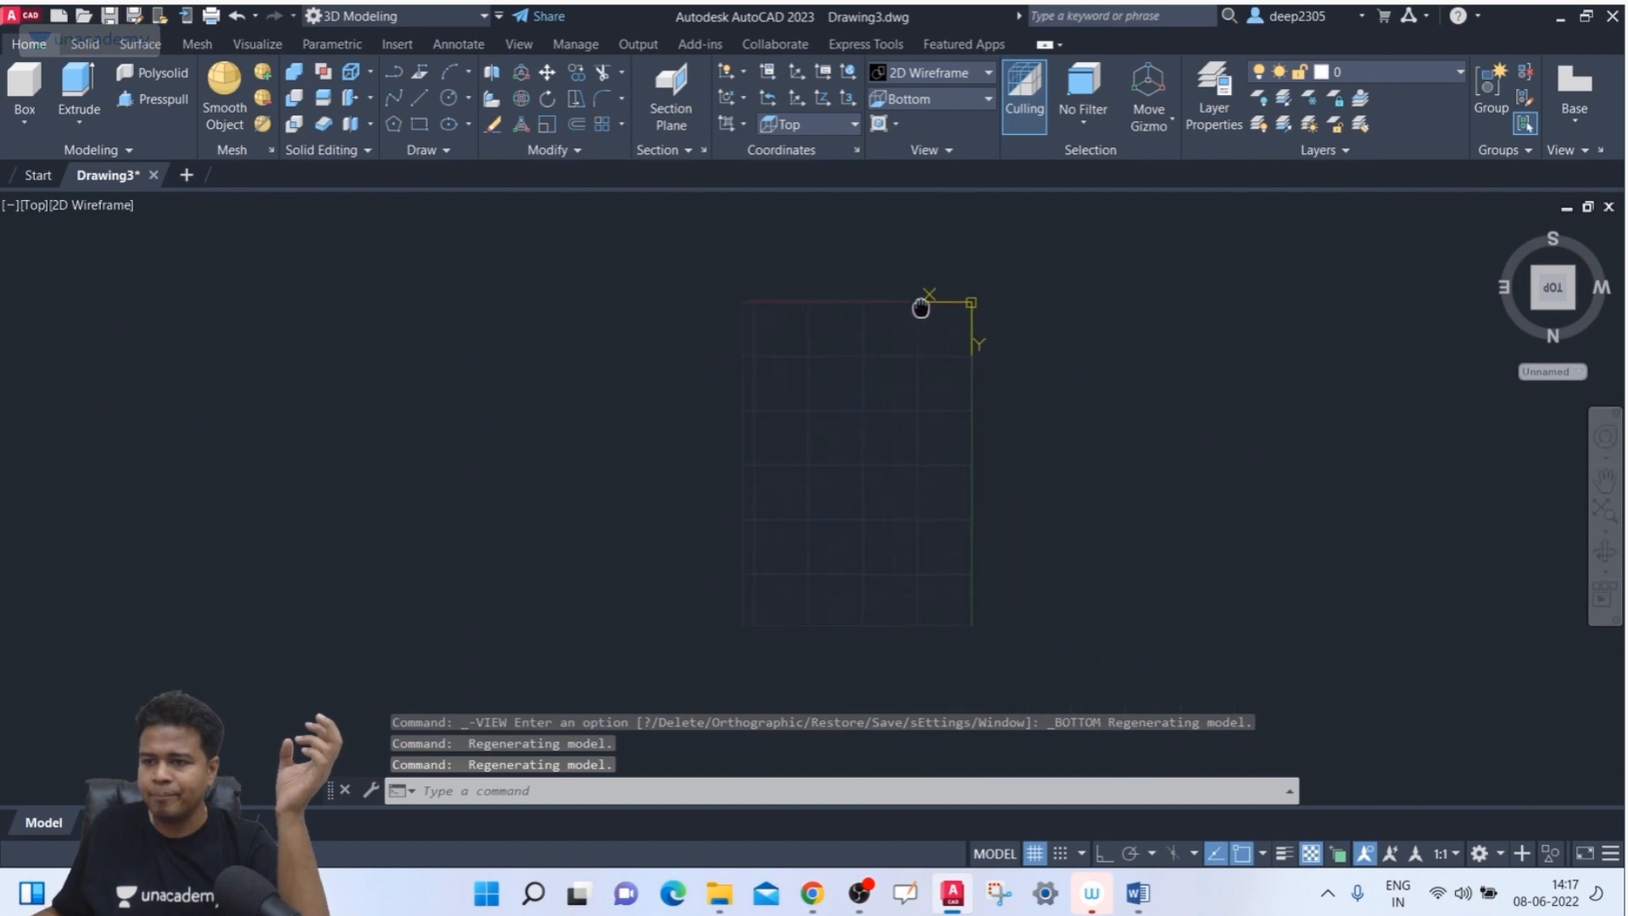
- Rotate the ViewCube through the Front face and back around to the Top face
left_click(1555, 254)
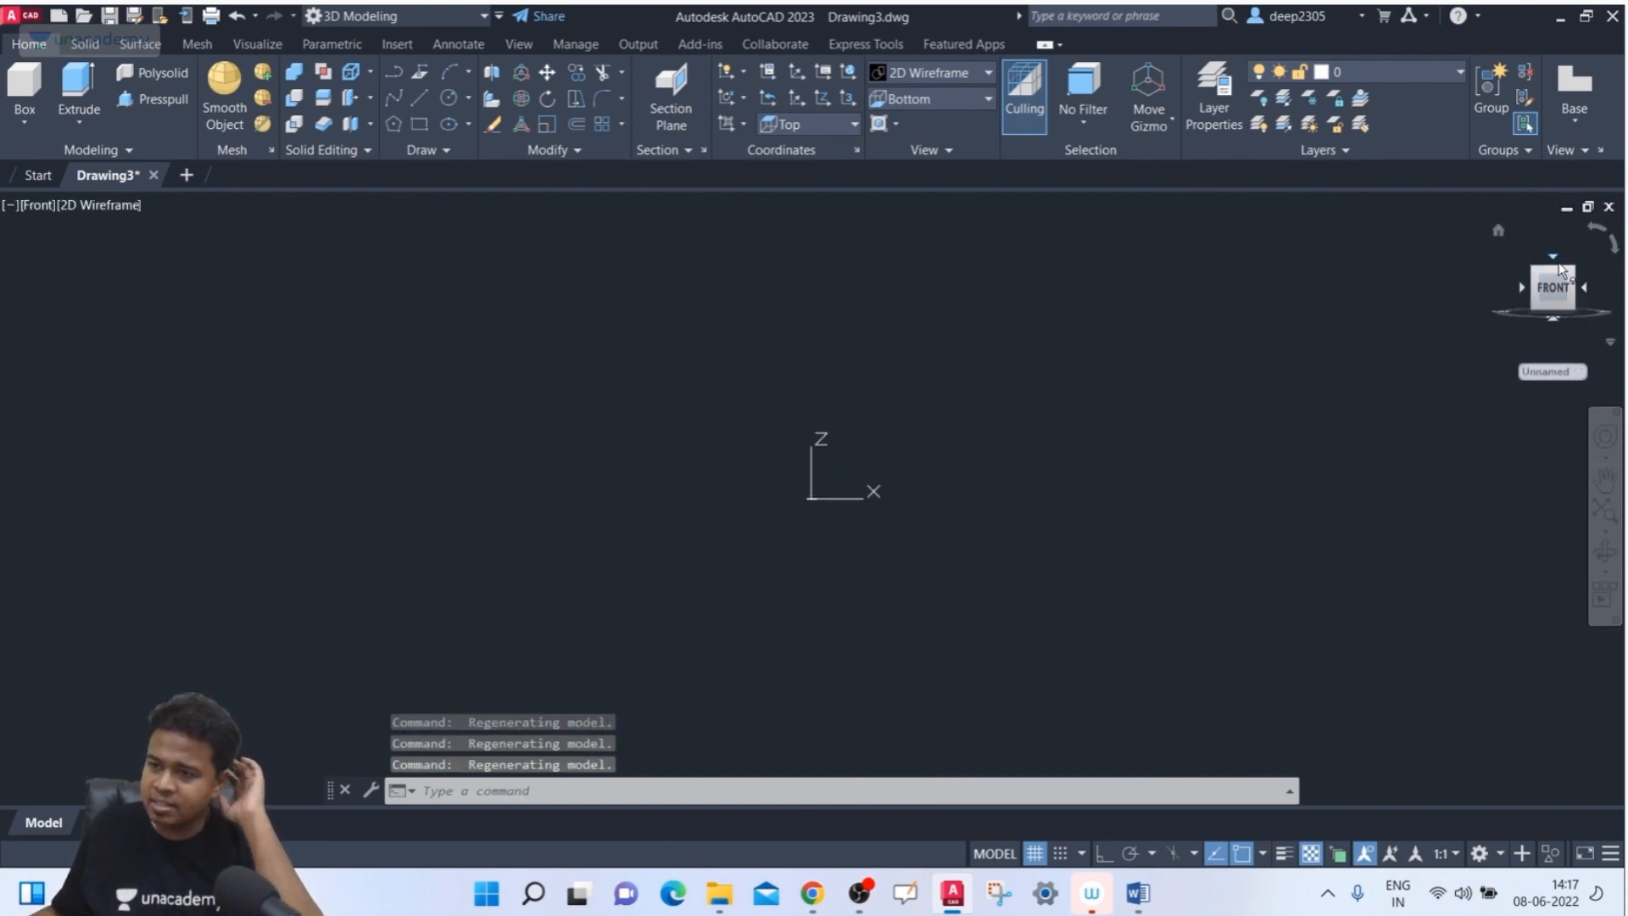
left_click(1554, 258)
left_click(1557, 259)
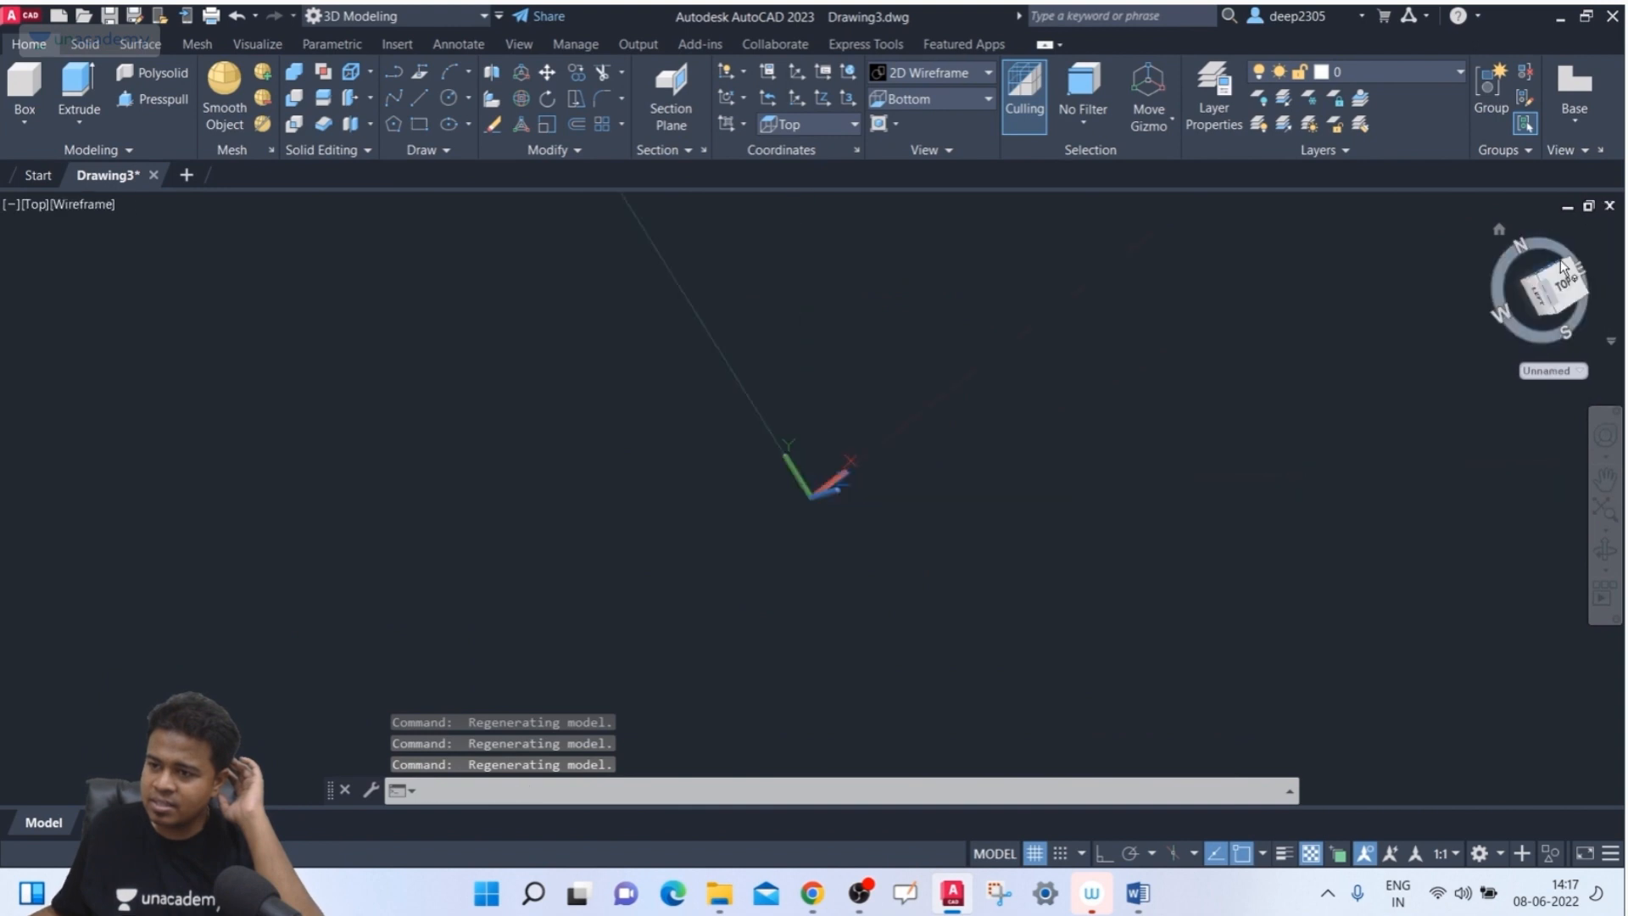
left_click(1557, 262)
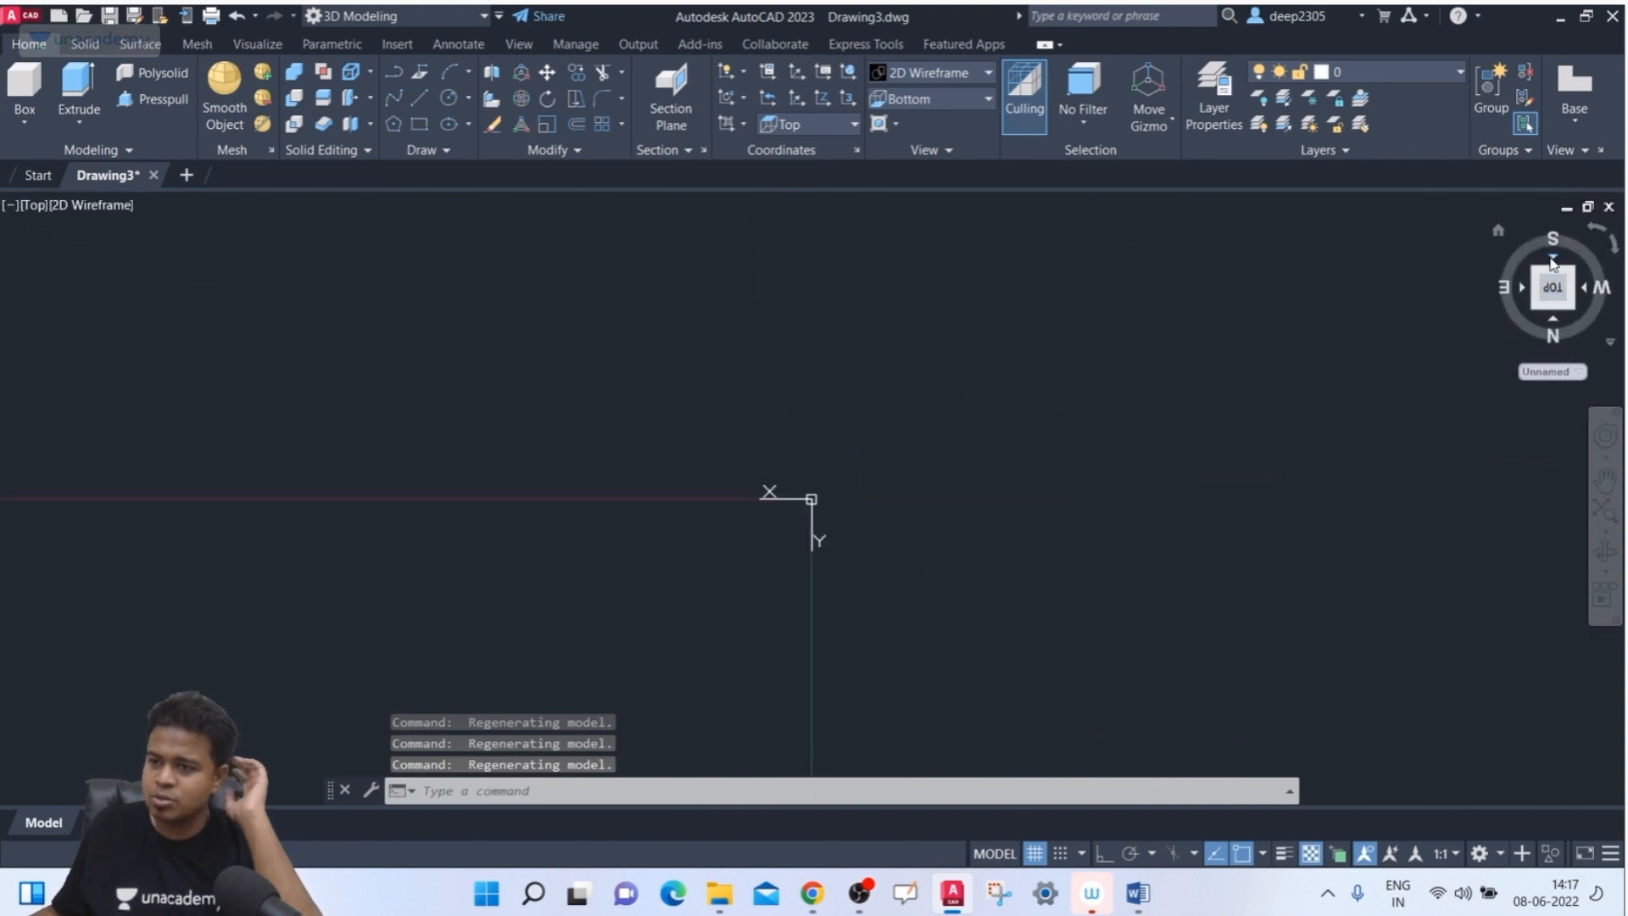
- Undo the last ViewCube rotations and reframe the whole grid in the Top view with north up
scroll(1392, 346, "down", 5)
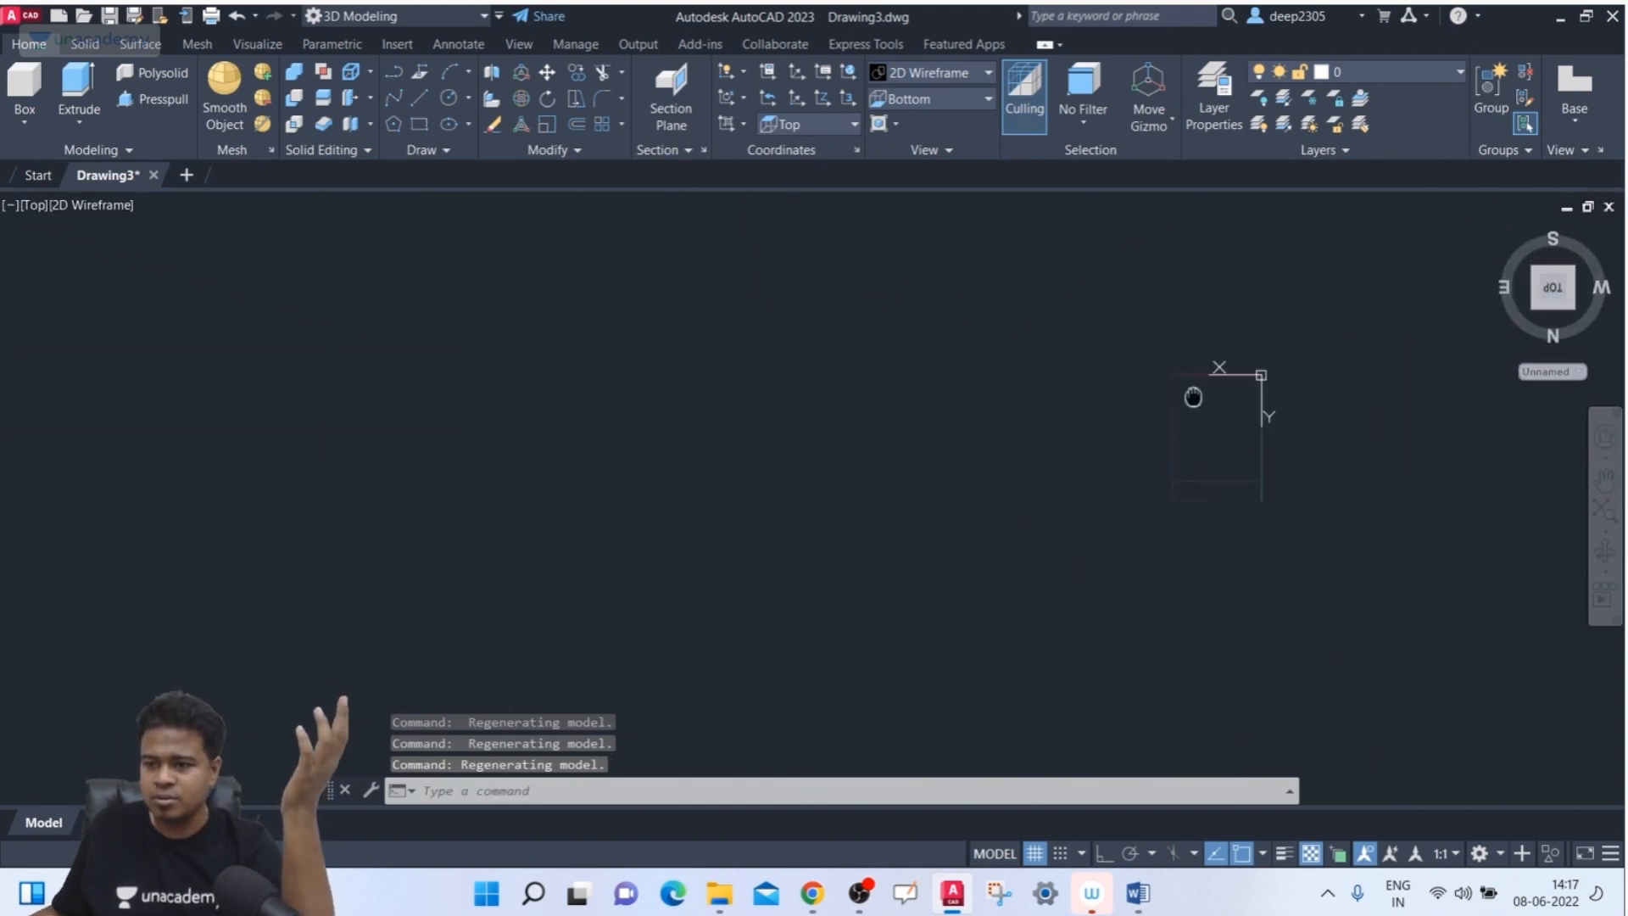
key("ctrl+z")
key("ctrl+z")
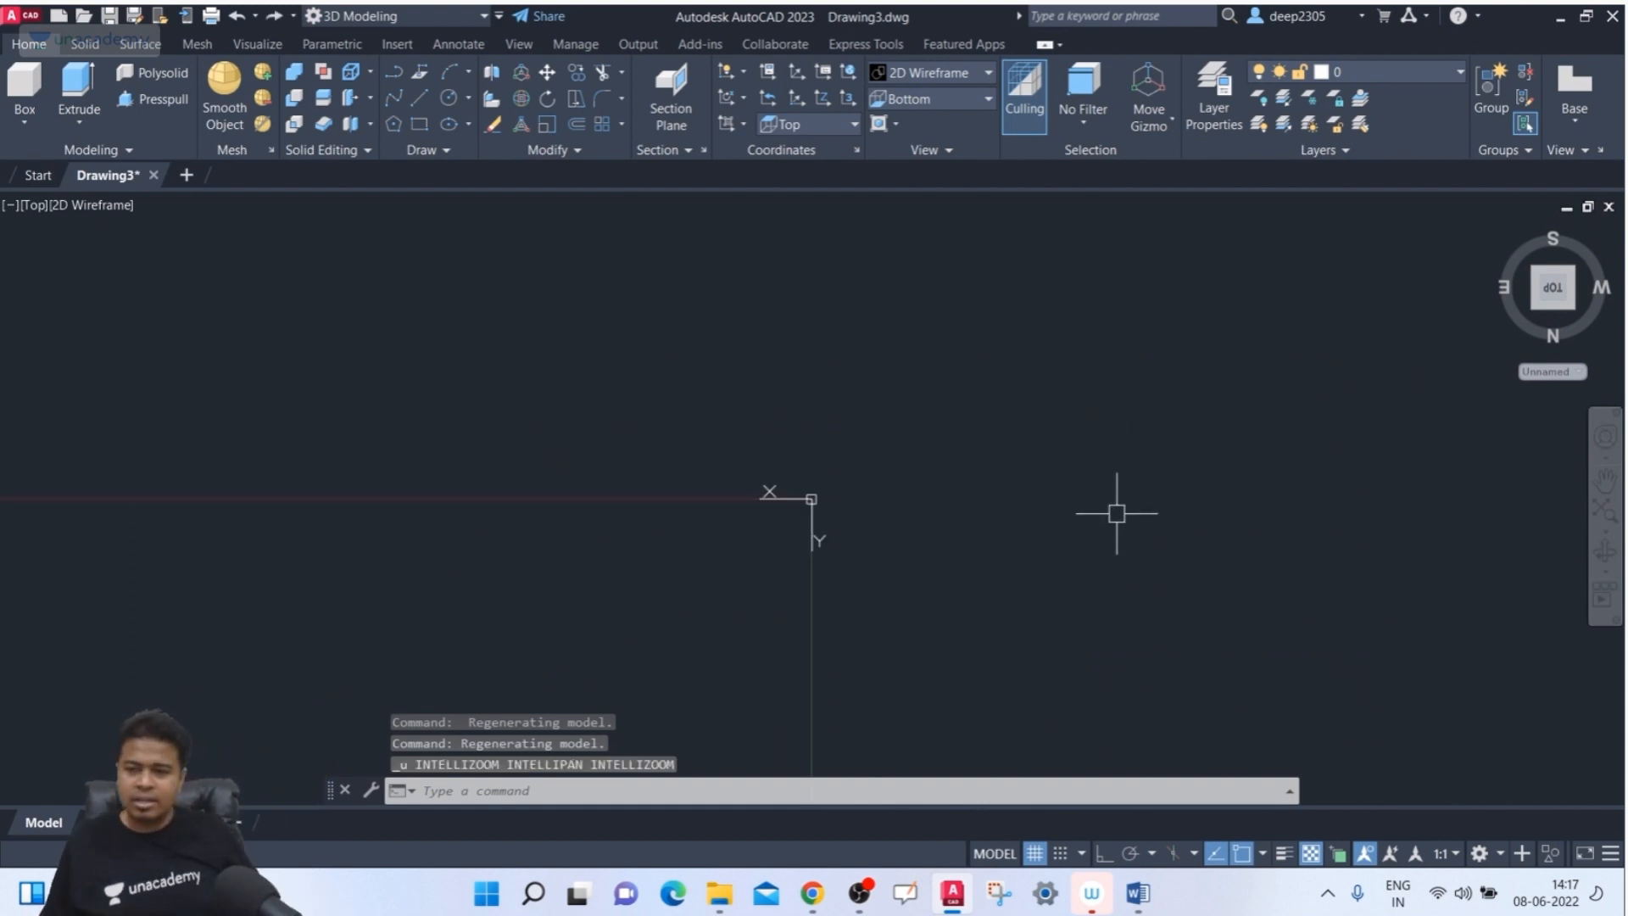
key("ctrl+z")
scroll(1134, 437, "down", 5)
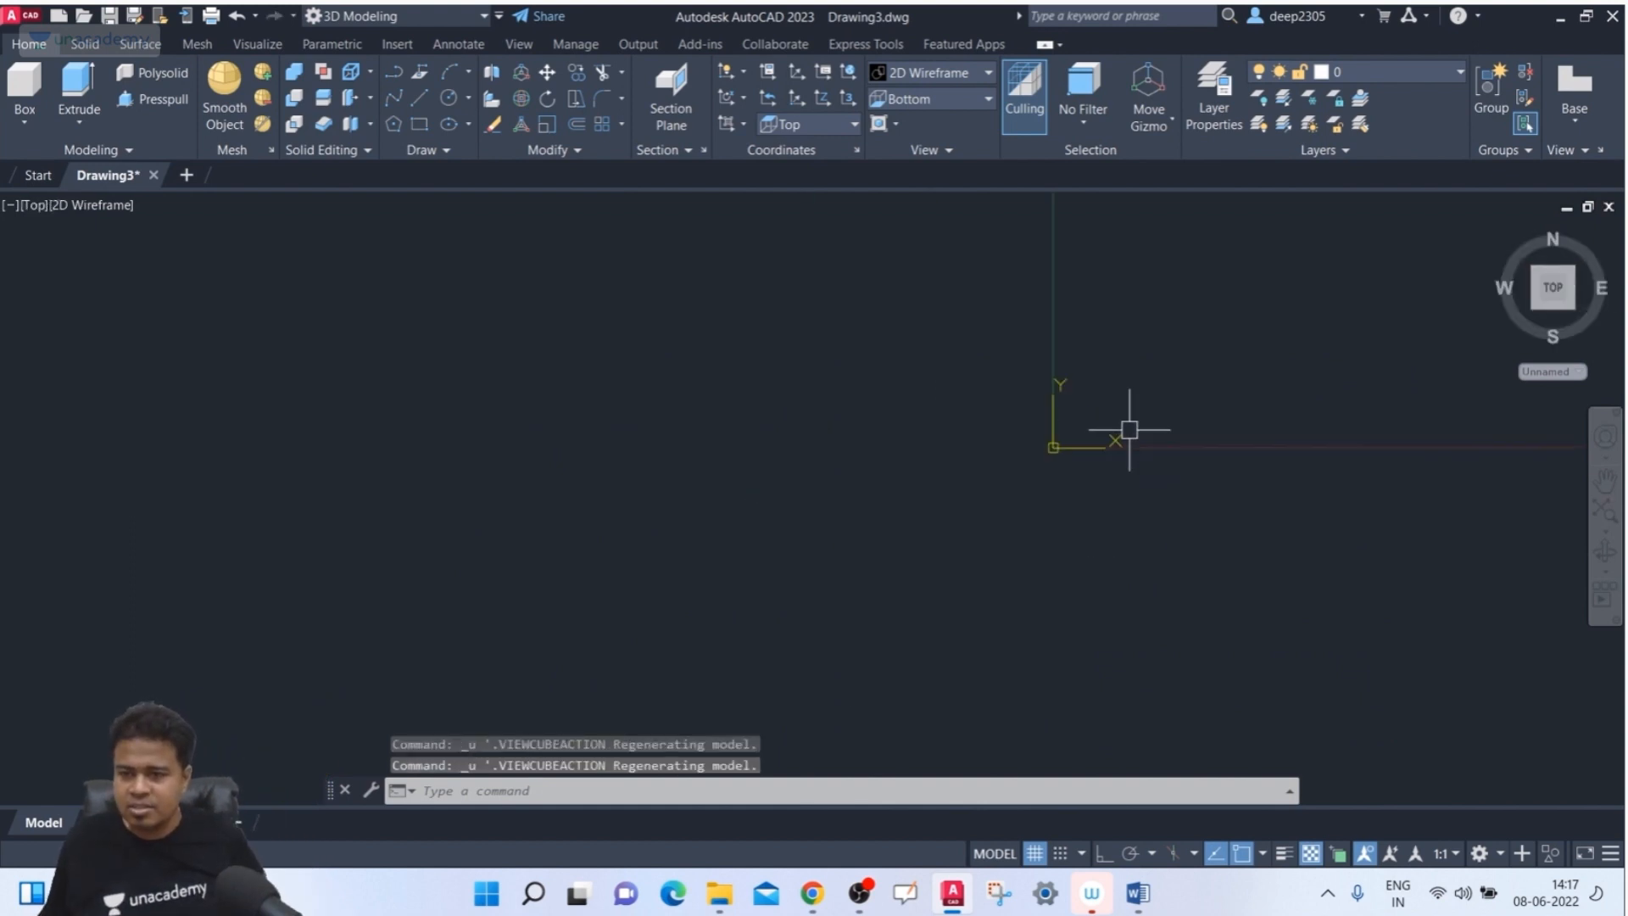
middle_click_drag(1155, 396, 847, 526)
scroll(867, 509, "up", 4)
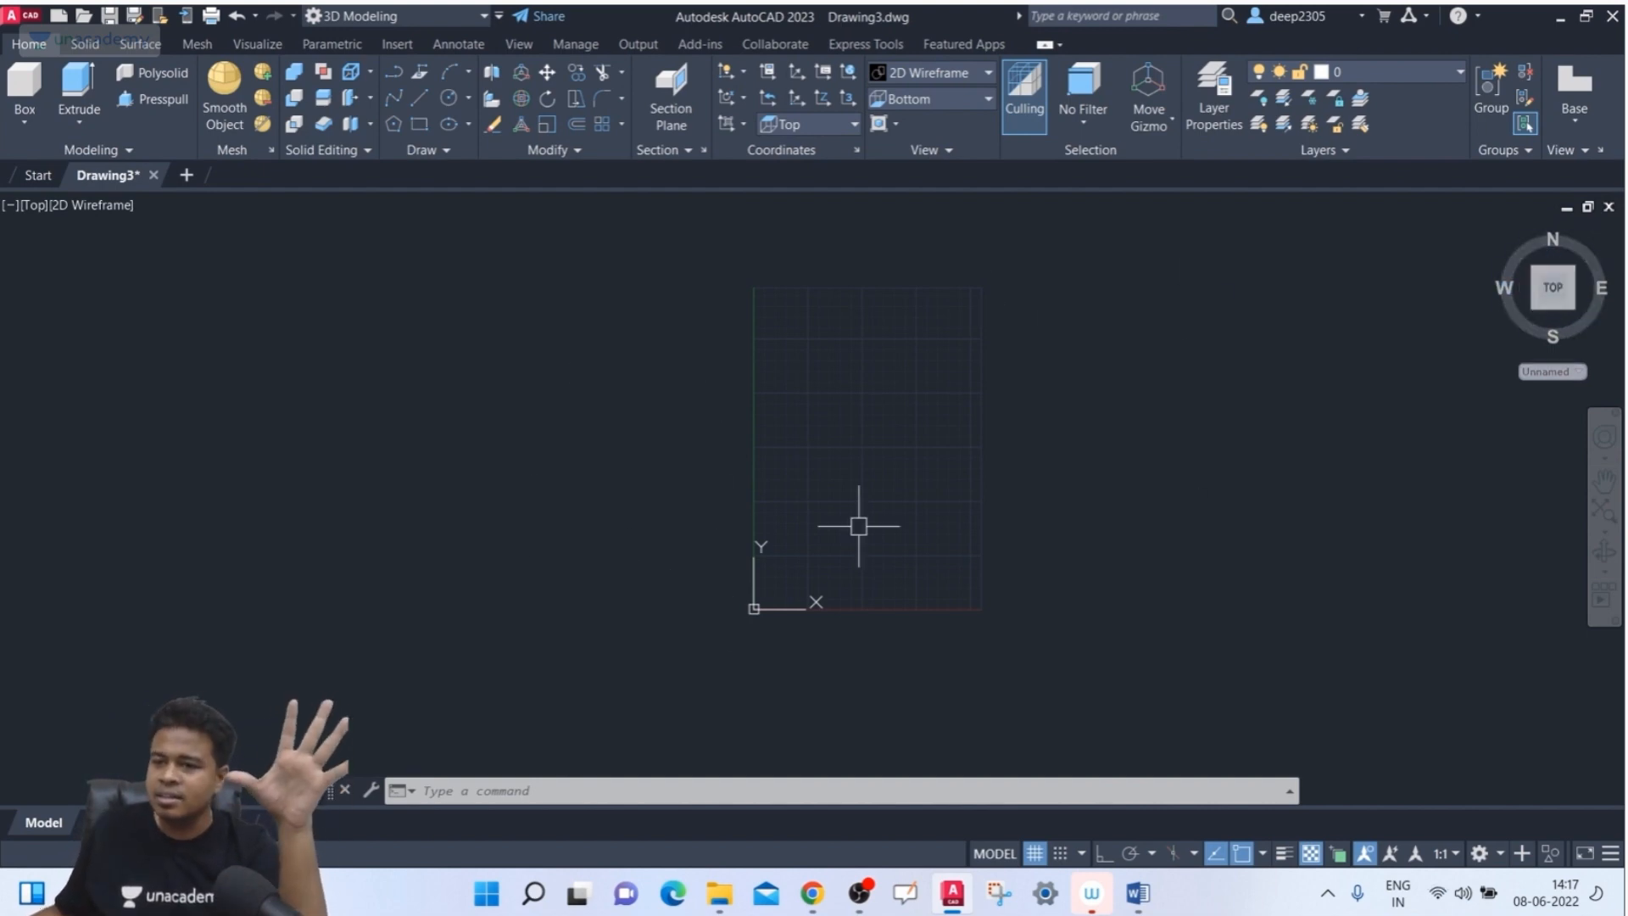
left_click(837, 126)
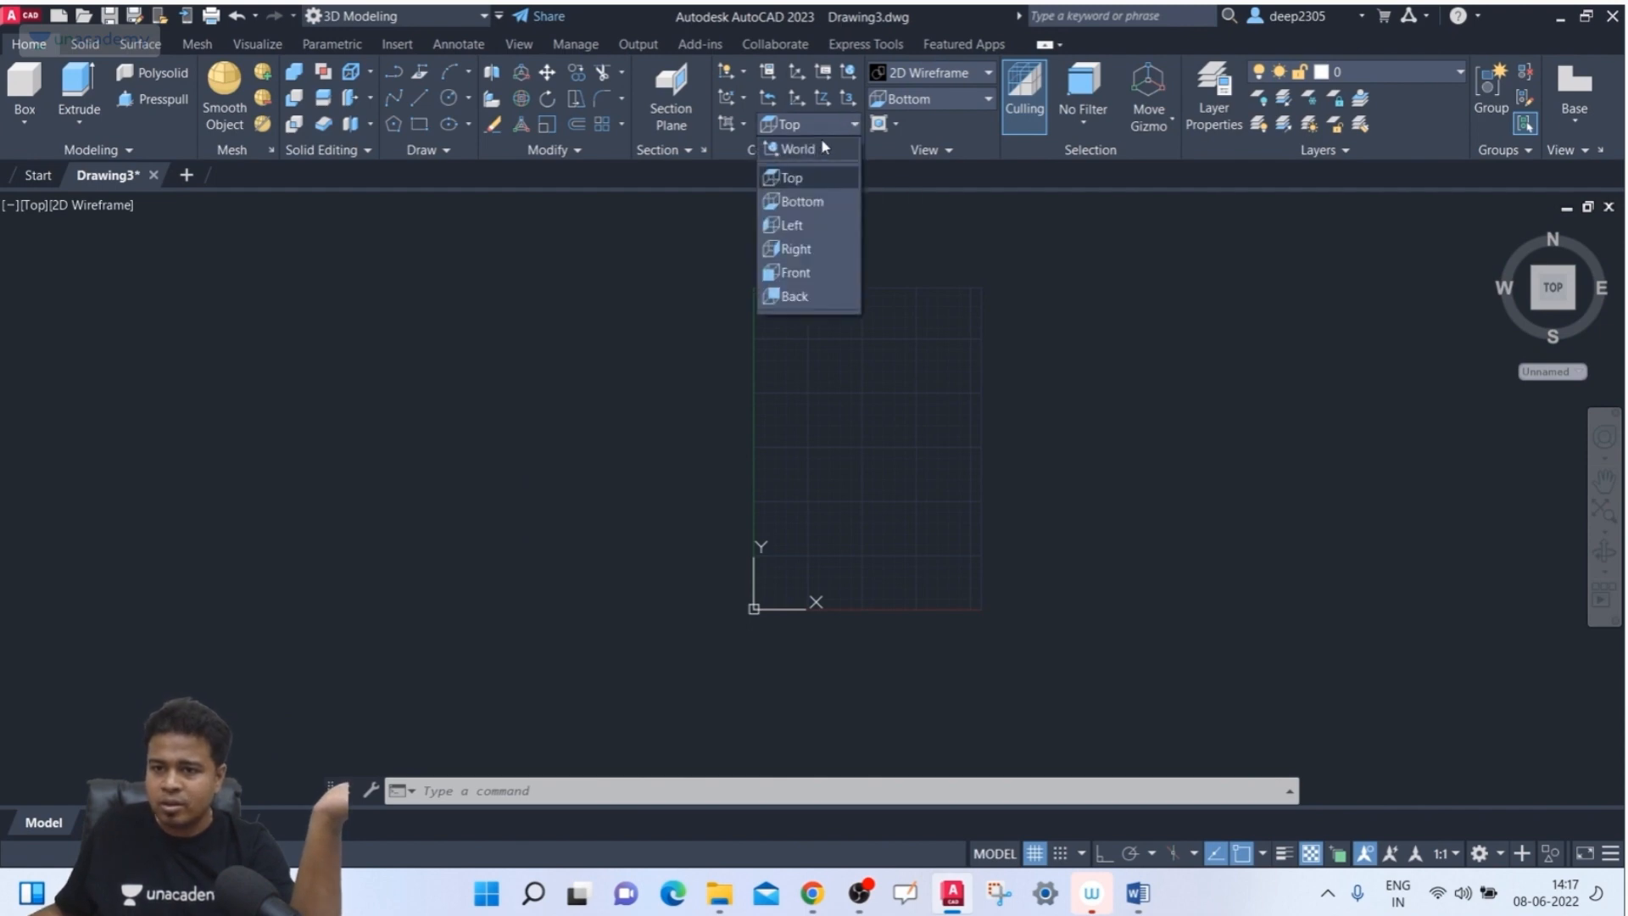
left_click(944, 269)
left_click(930, 106)
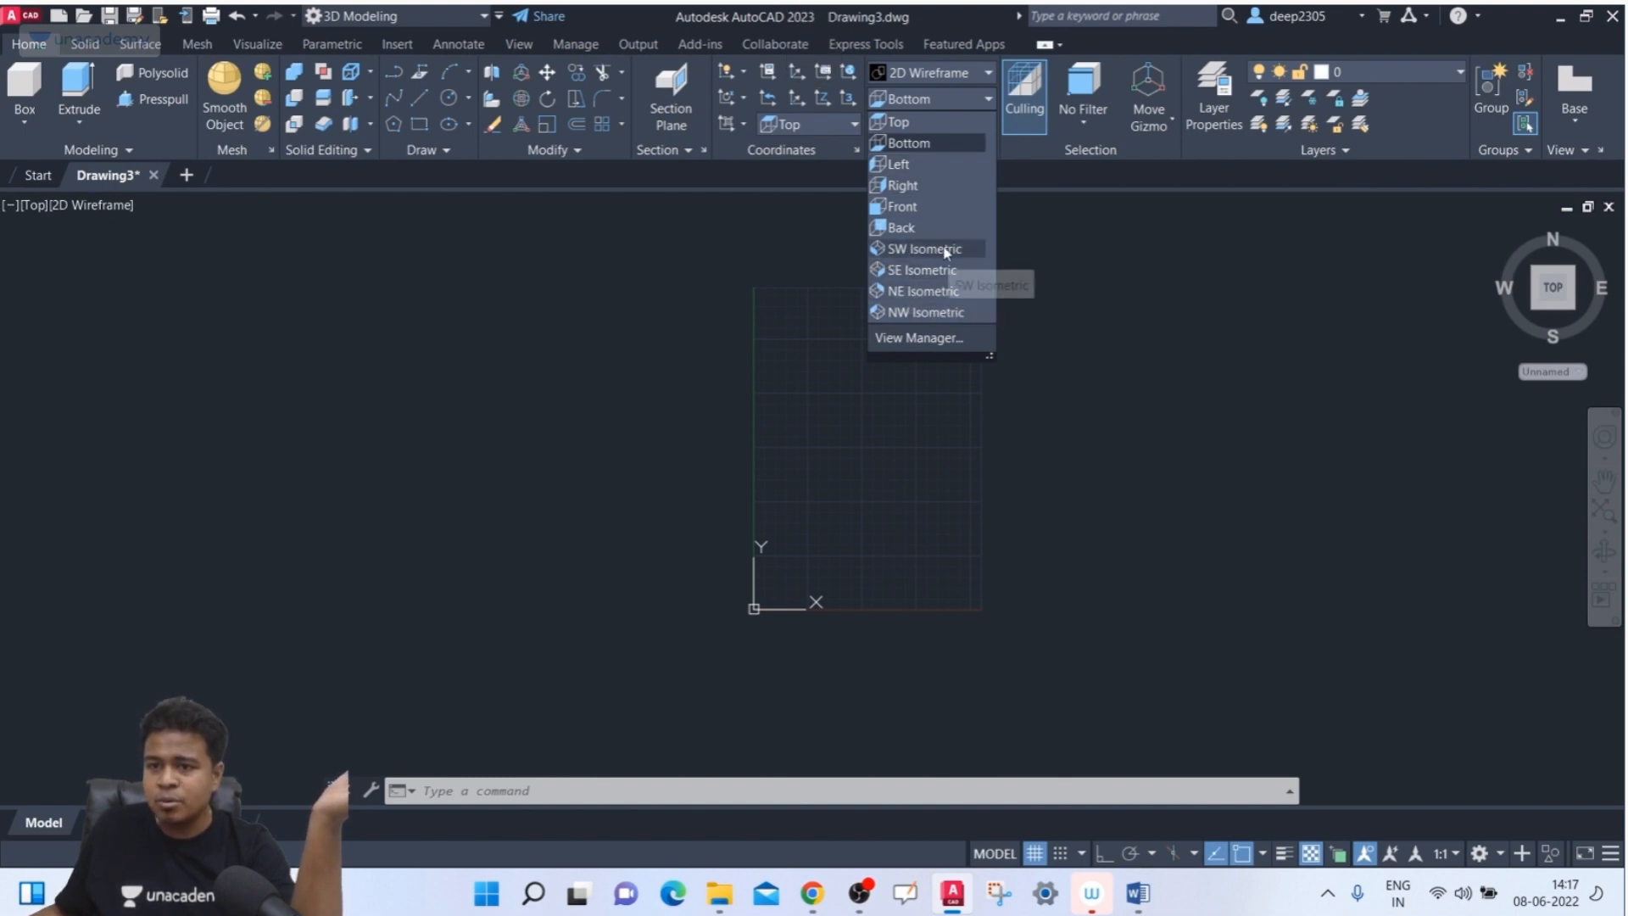
left_click(1213, 417)
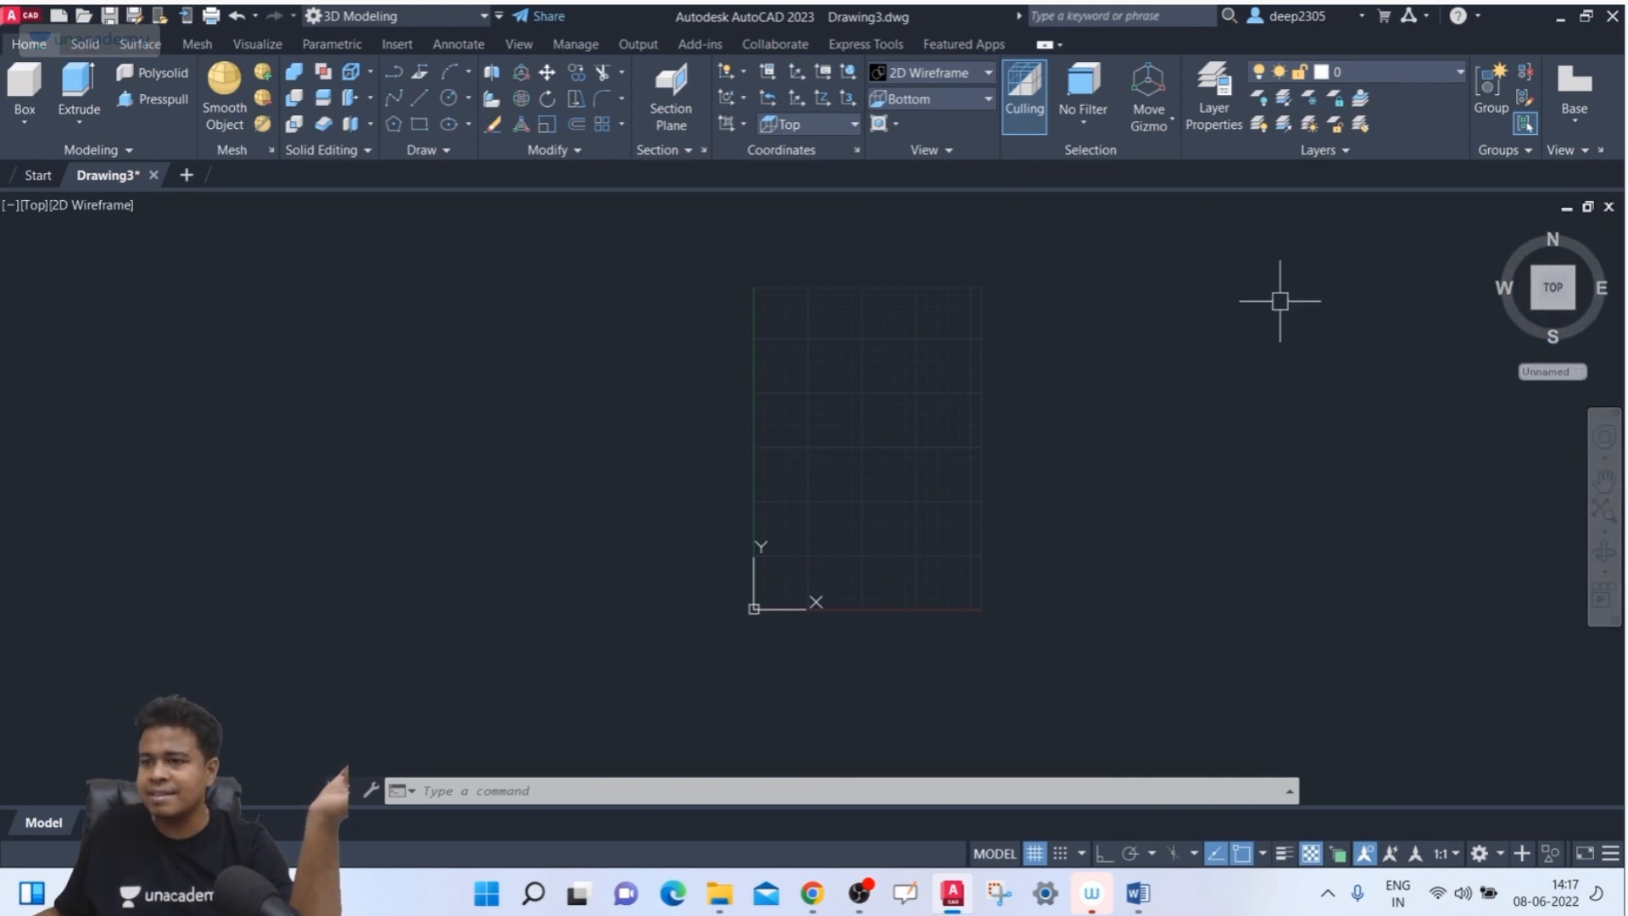
left_click(1557, 289)
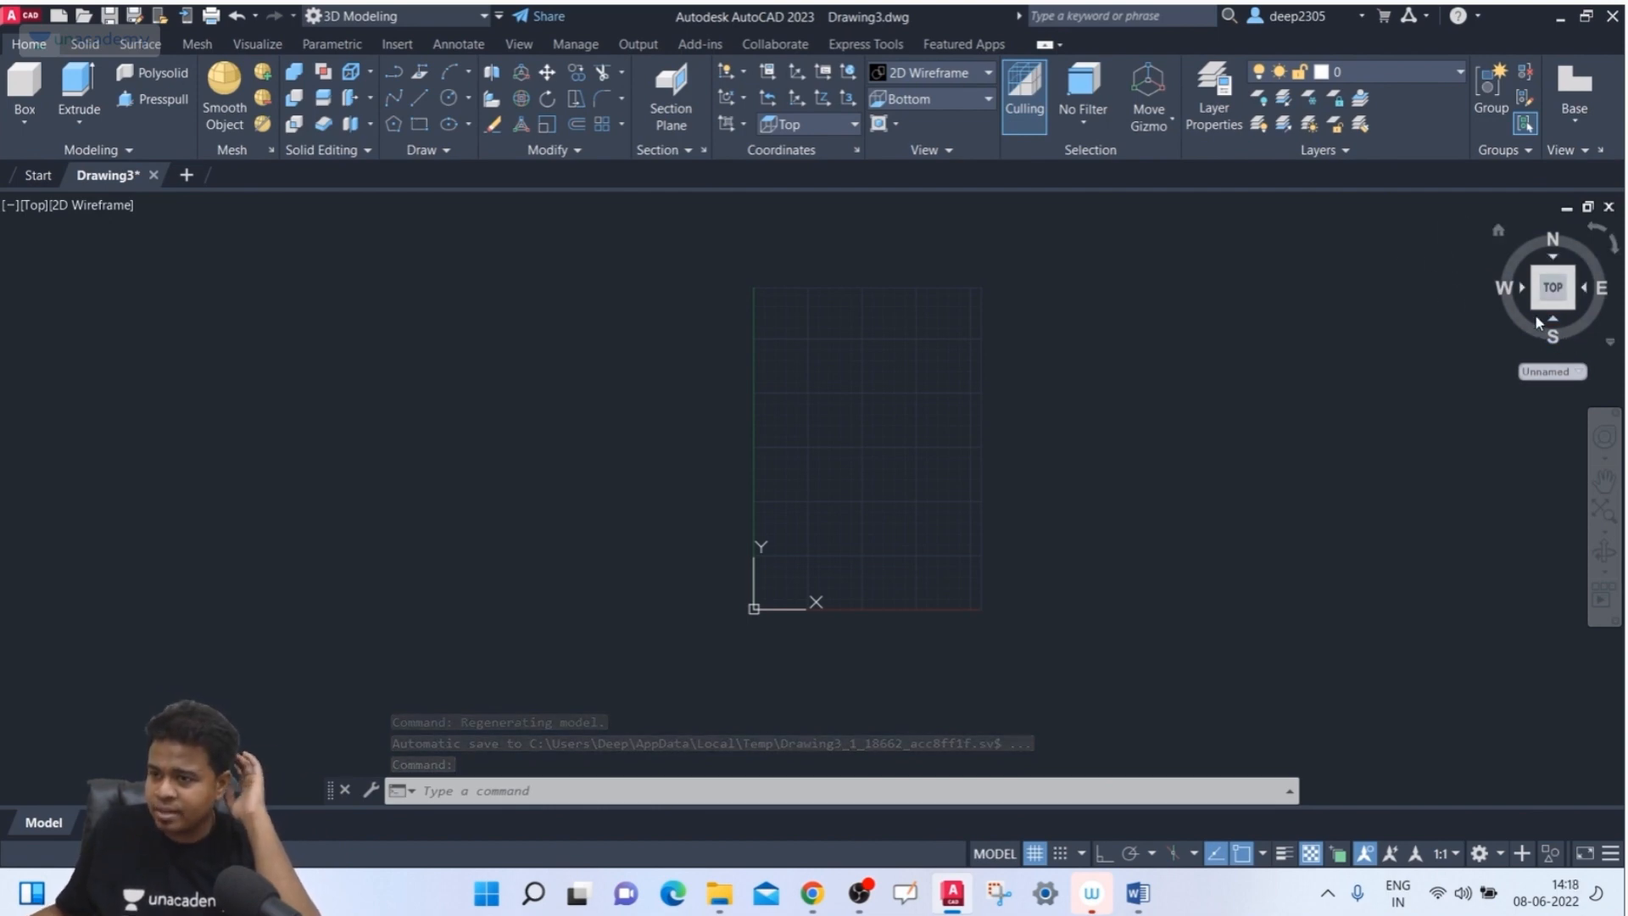
- Switch the viewport to the preset SW Isometric view and finally to SE Isometric
left_click(958, 99)
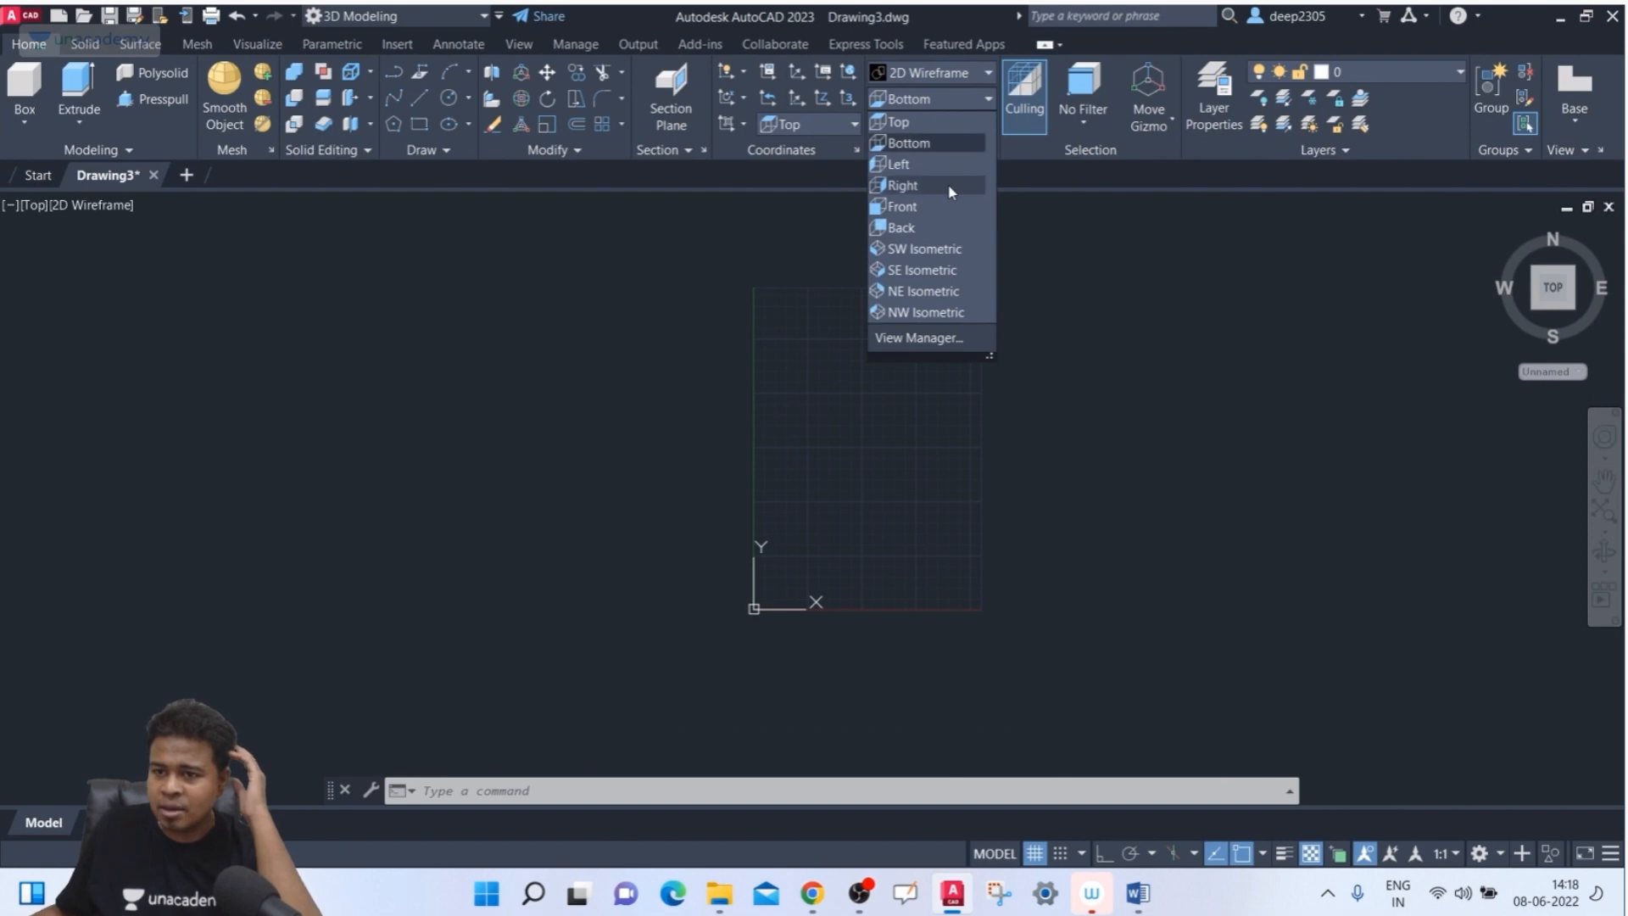
left_click(932, 250)
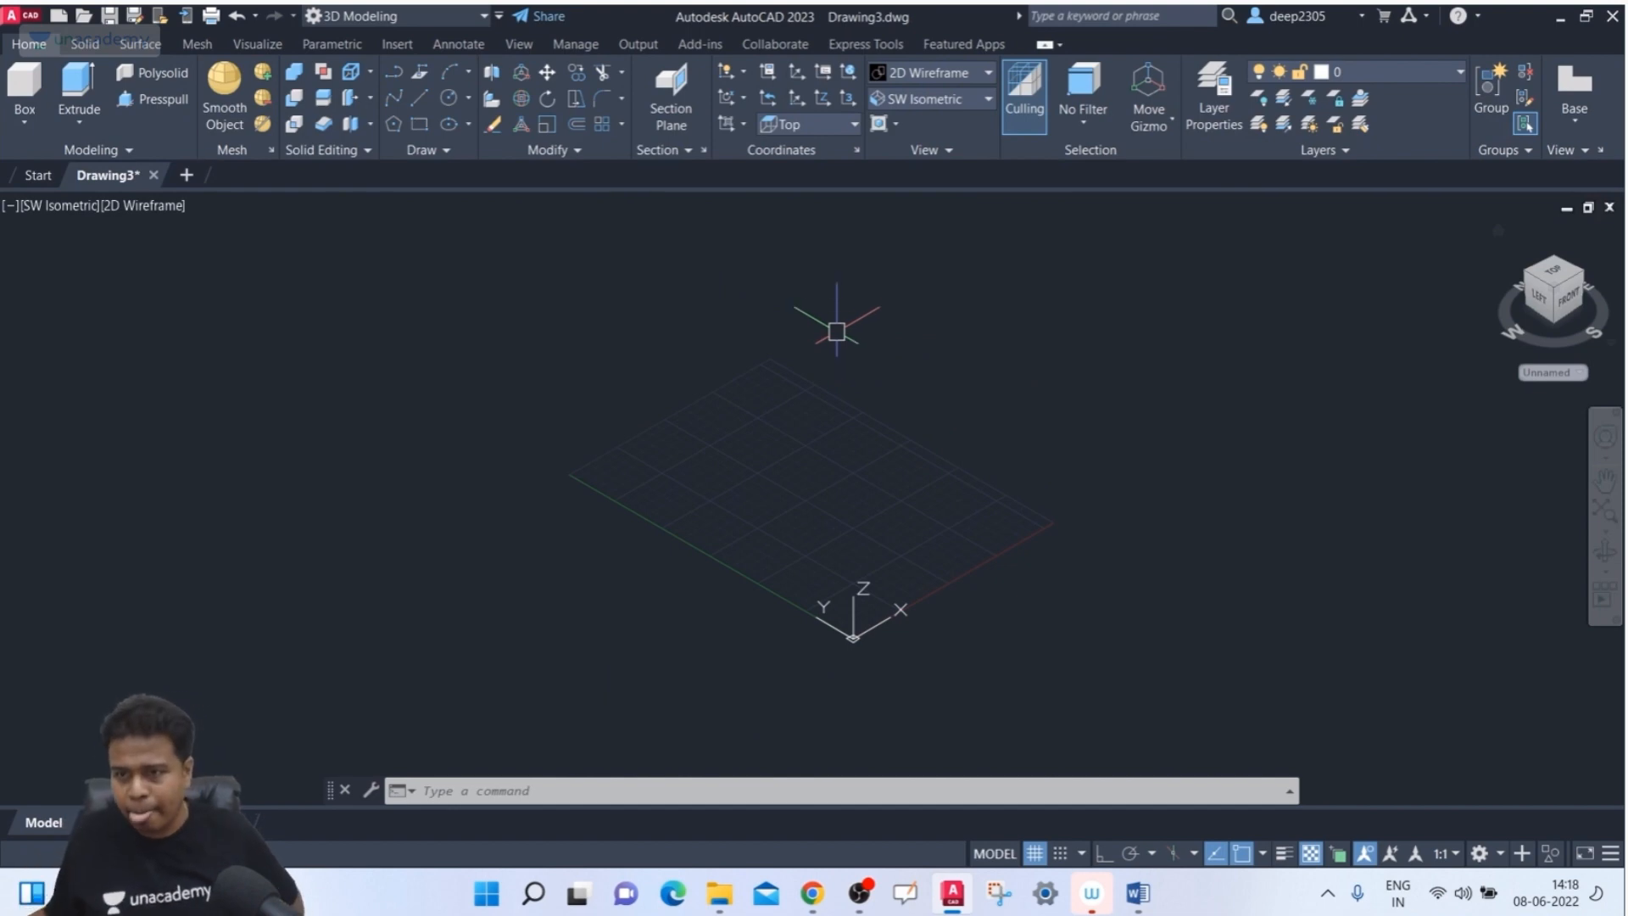
left_click(958, 100)
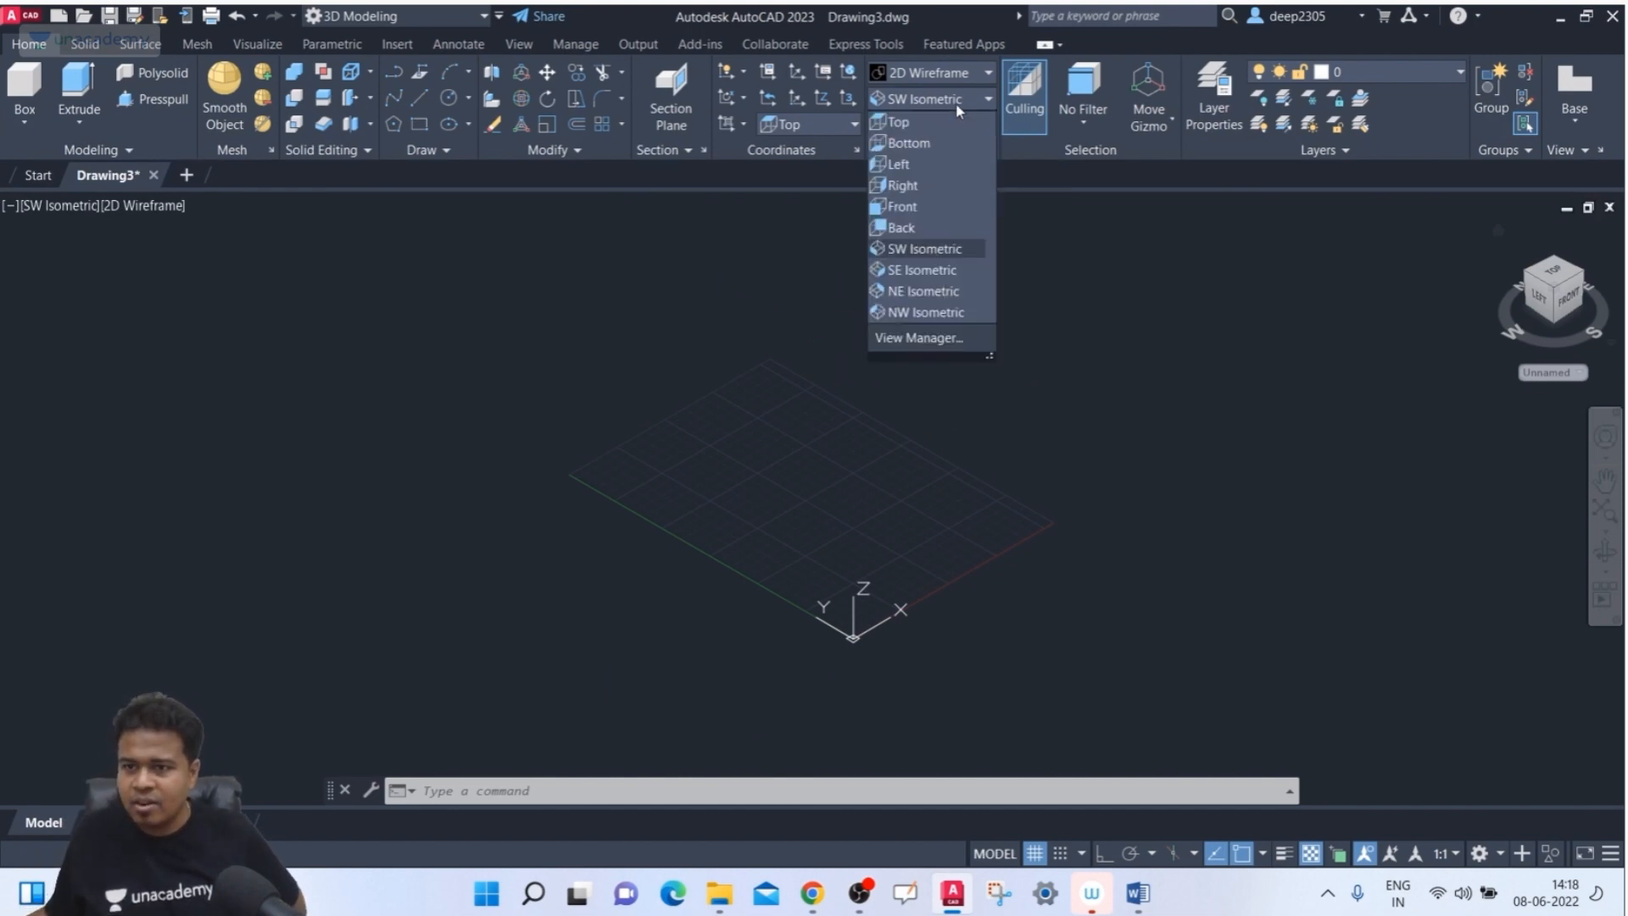
left_click(923, 269)
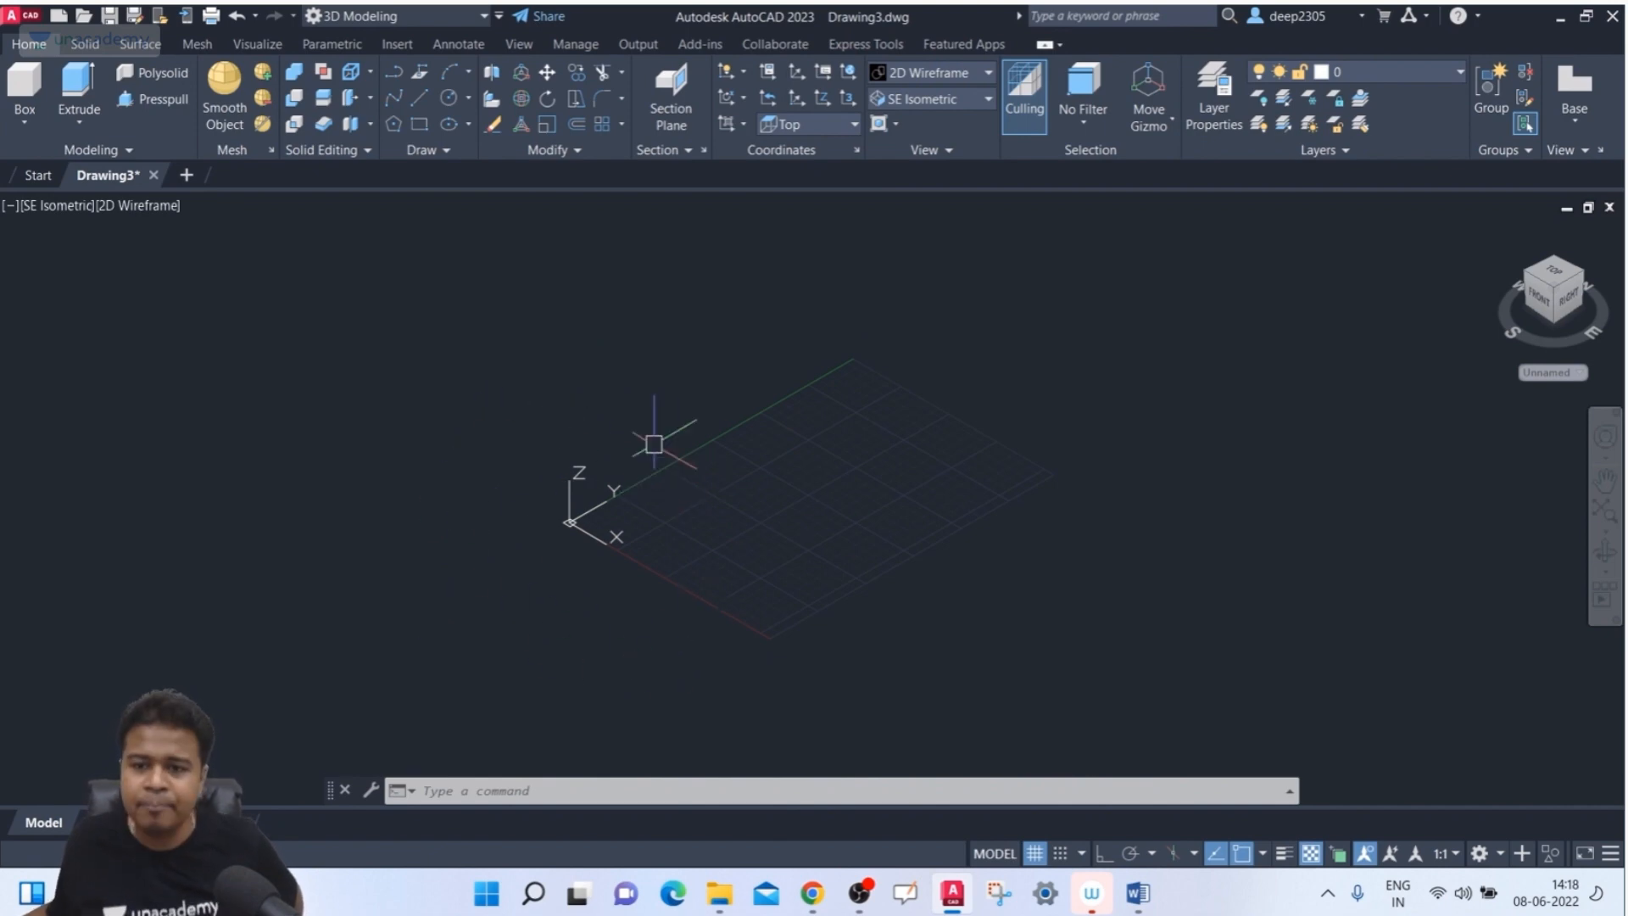
middle_click_drag(673, 457, 653, 471)
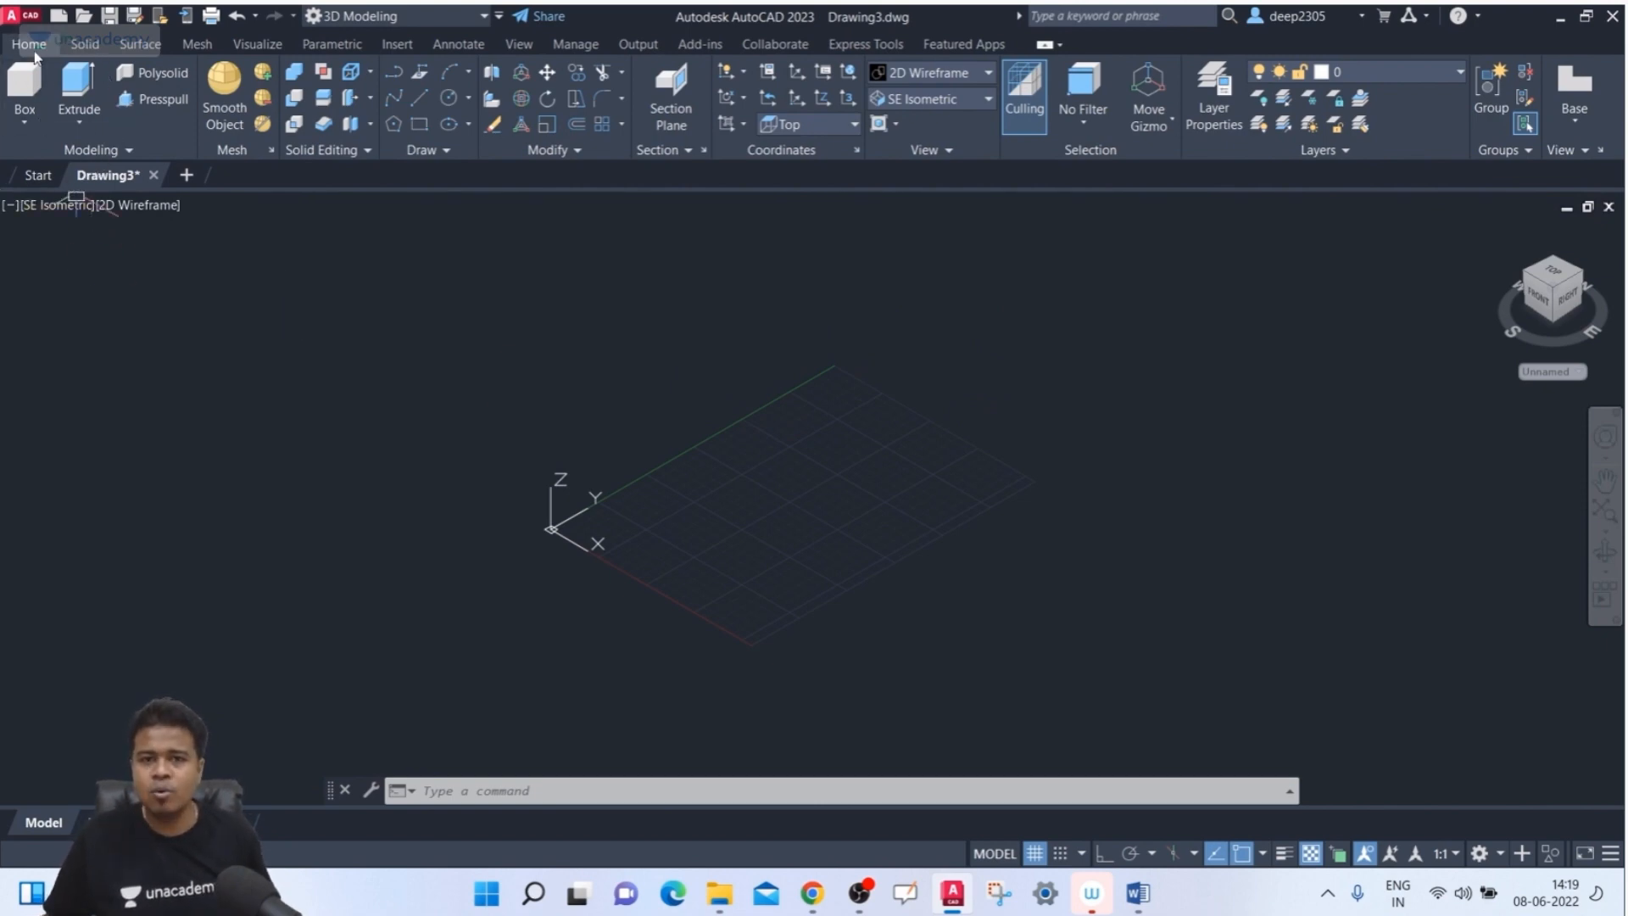
- Look through the Solid, Surface, Mesh and Parametric toolsets and return to the Home tools
left_click(106, 42)
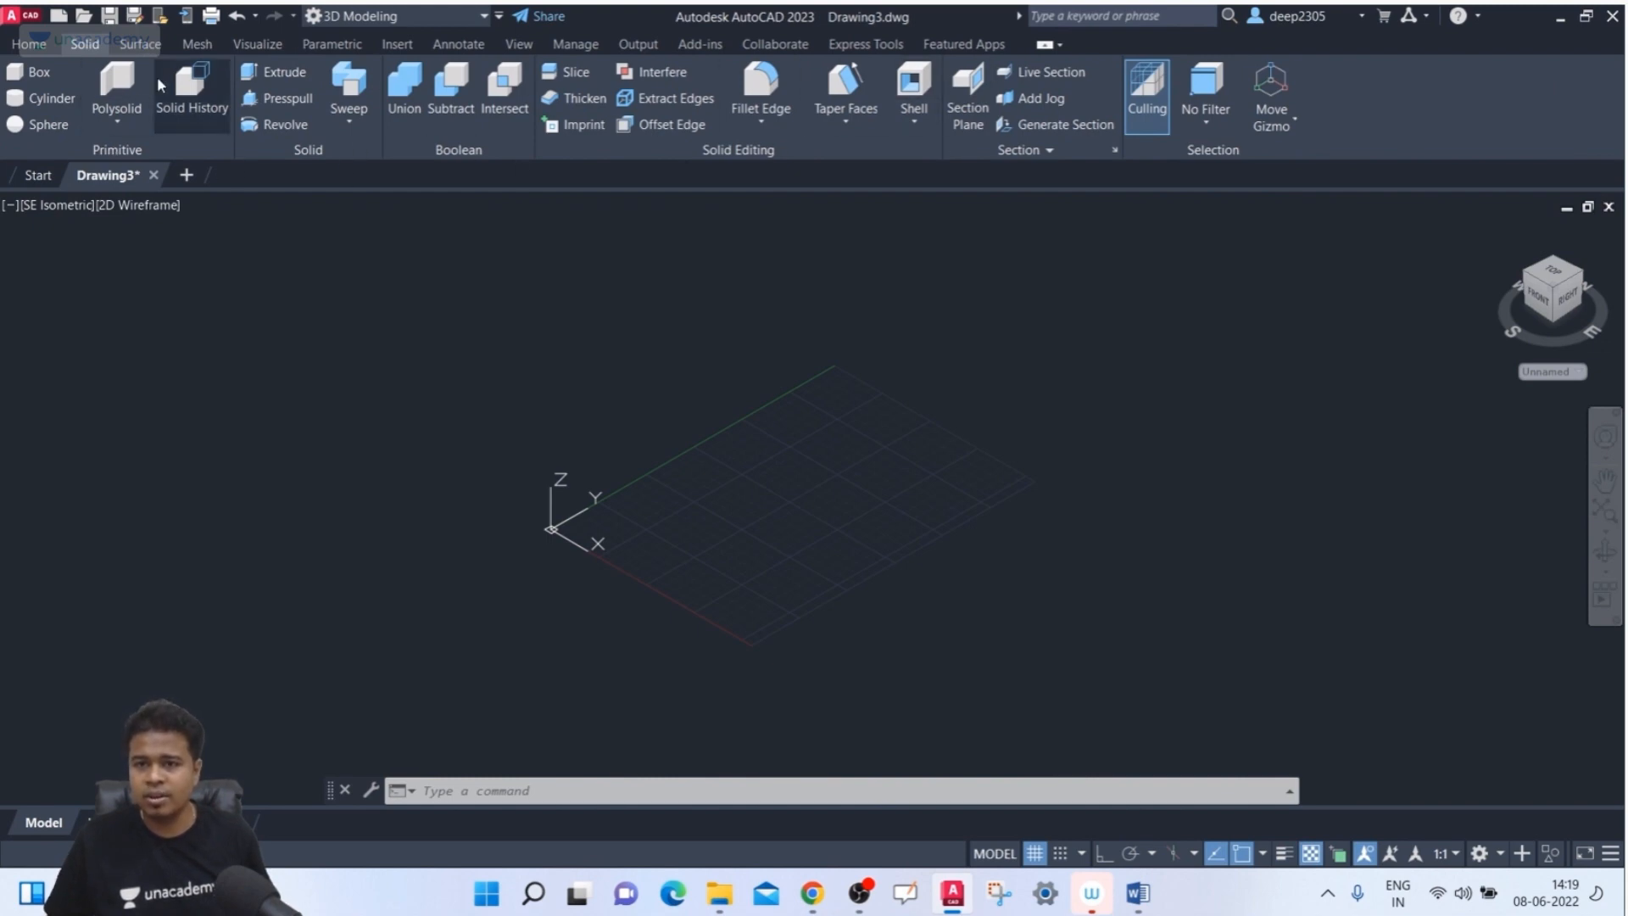
left_click(159, 49)
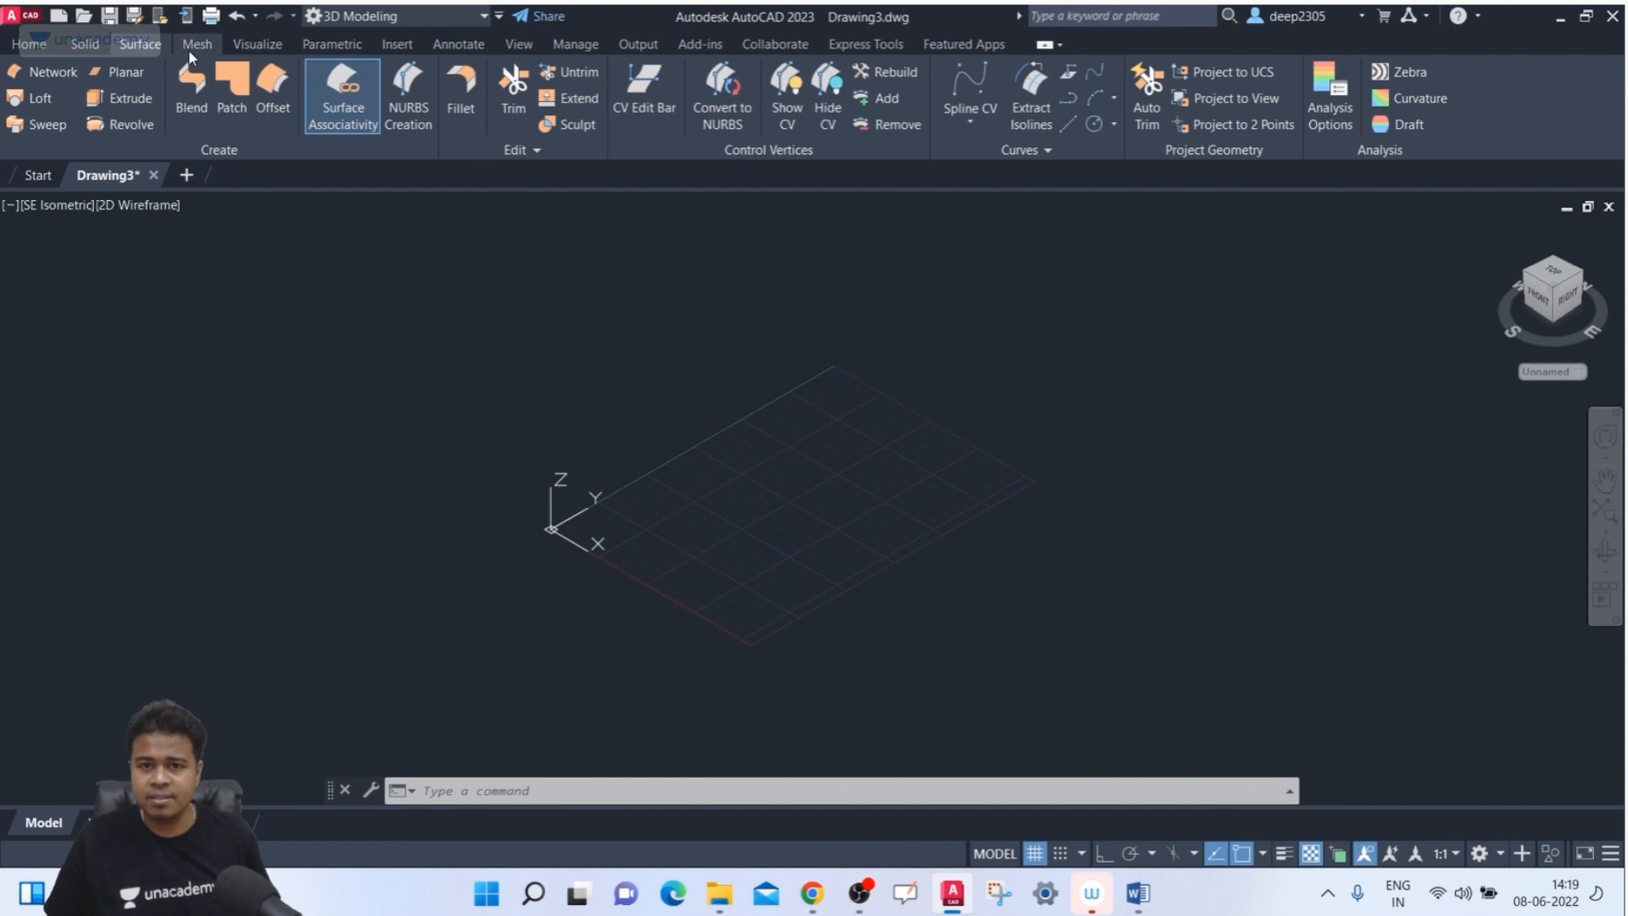
left_click(188, 49)
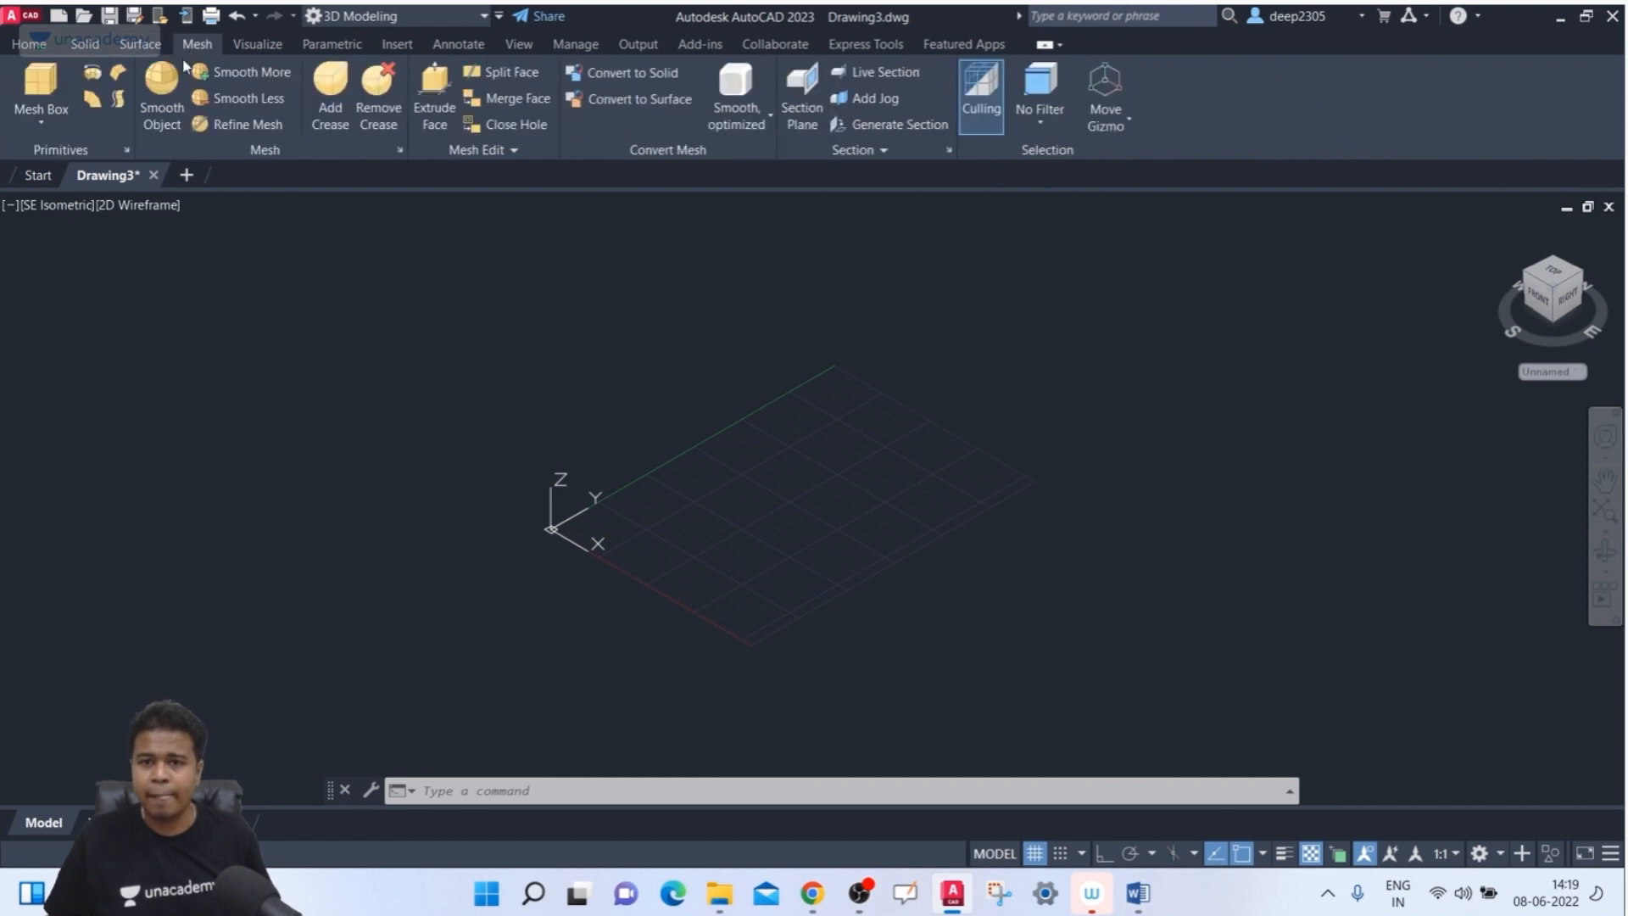
left_click(331, 44)
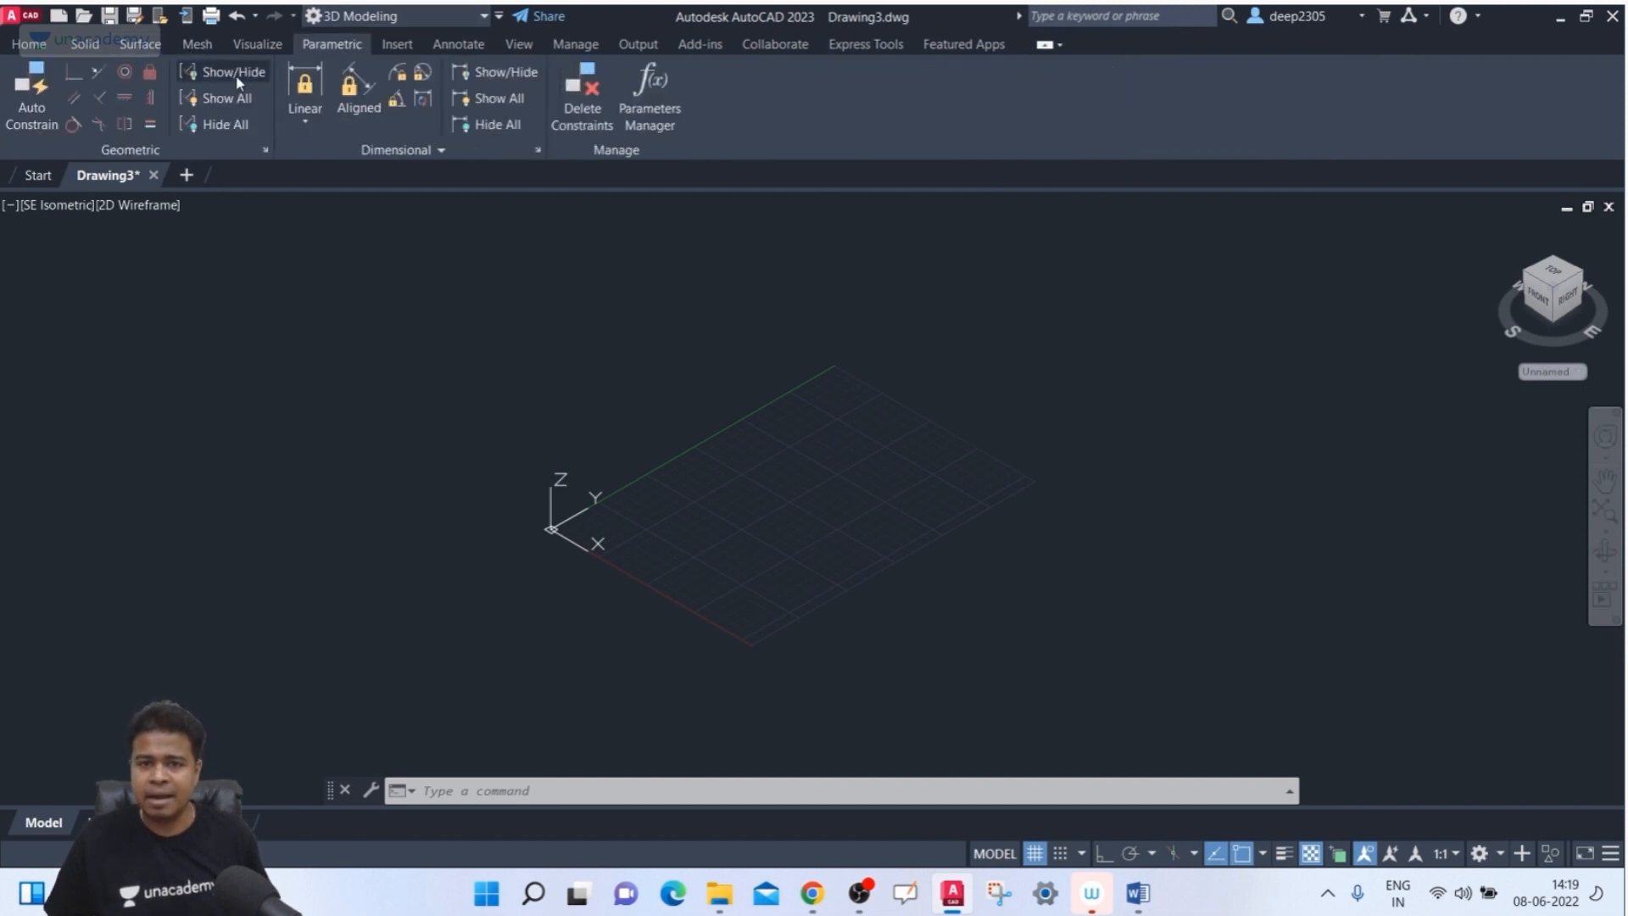
left_click(32, 45)
left_click(39, 124)
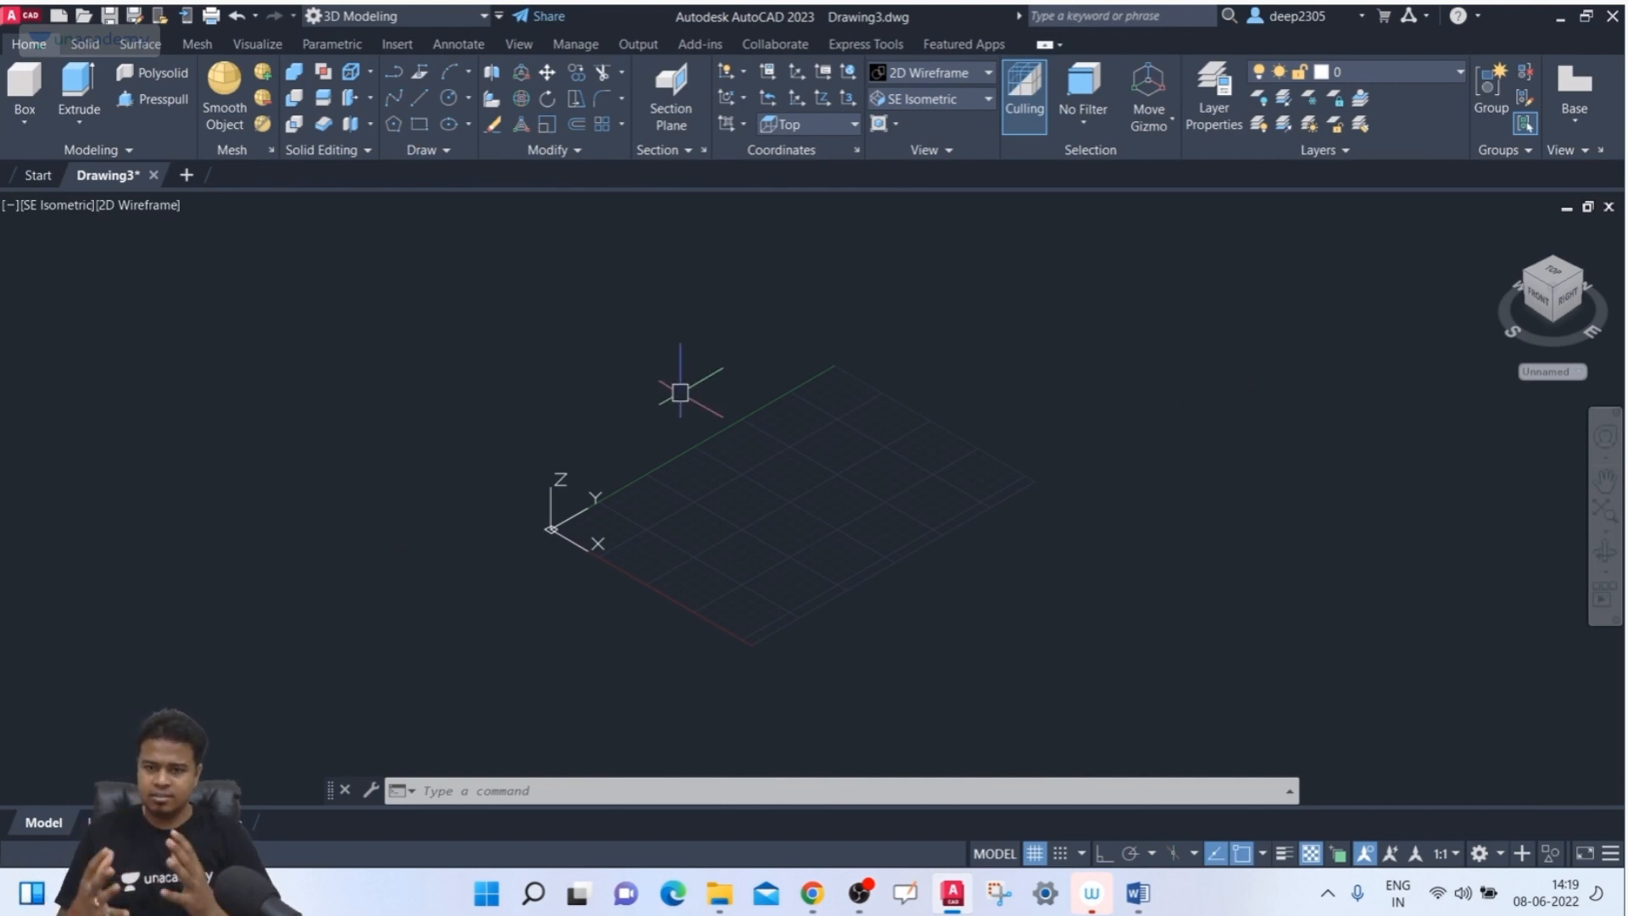
left_click(17, 120)
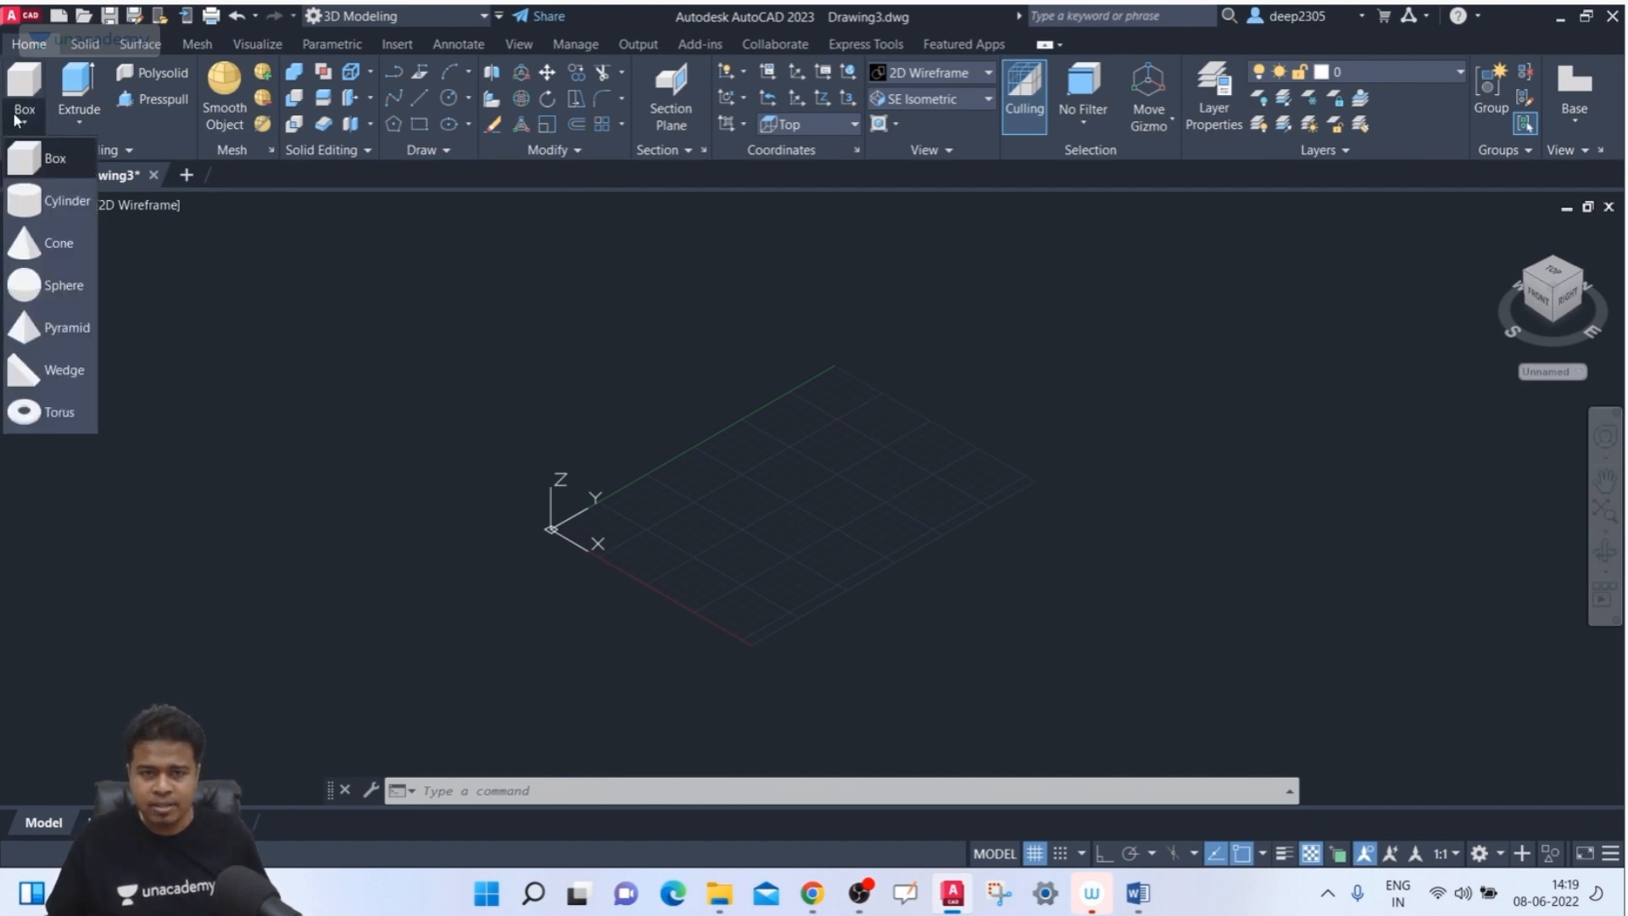
left_click(49, 159)
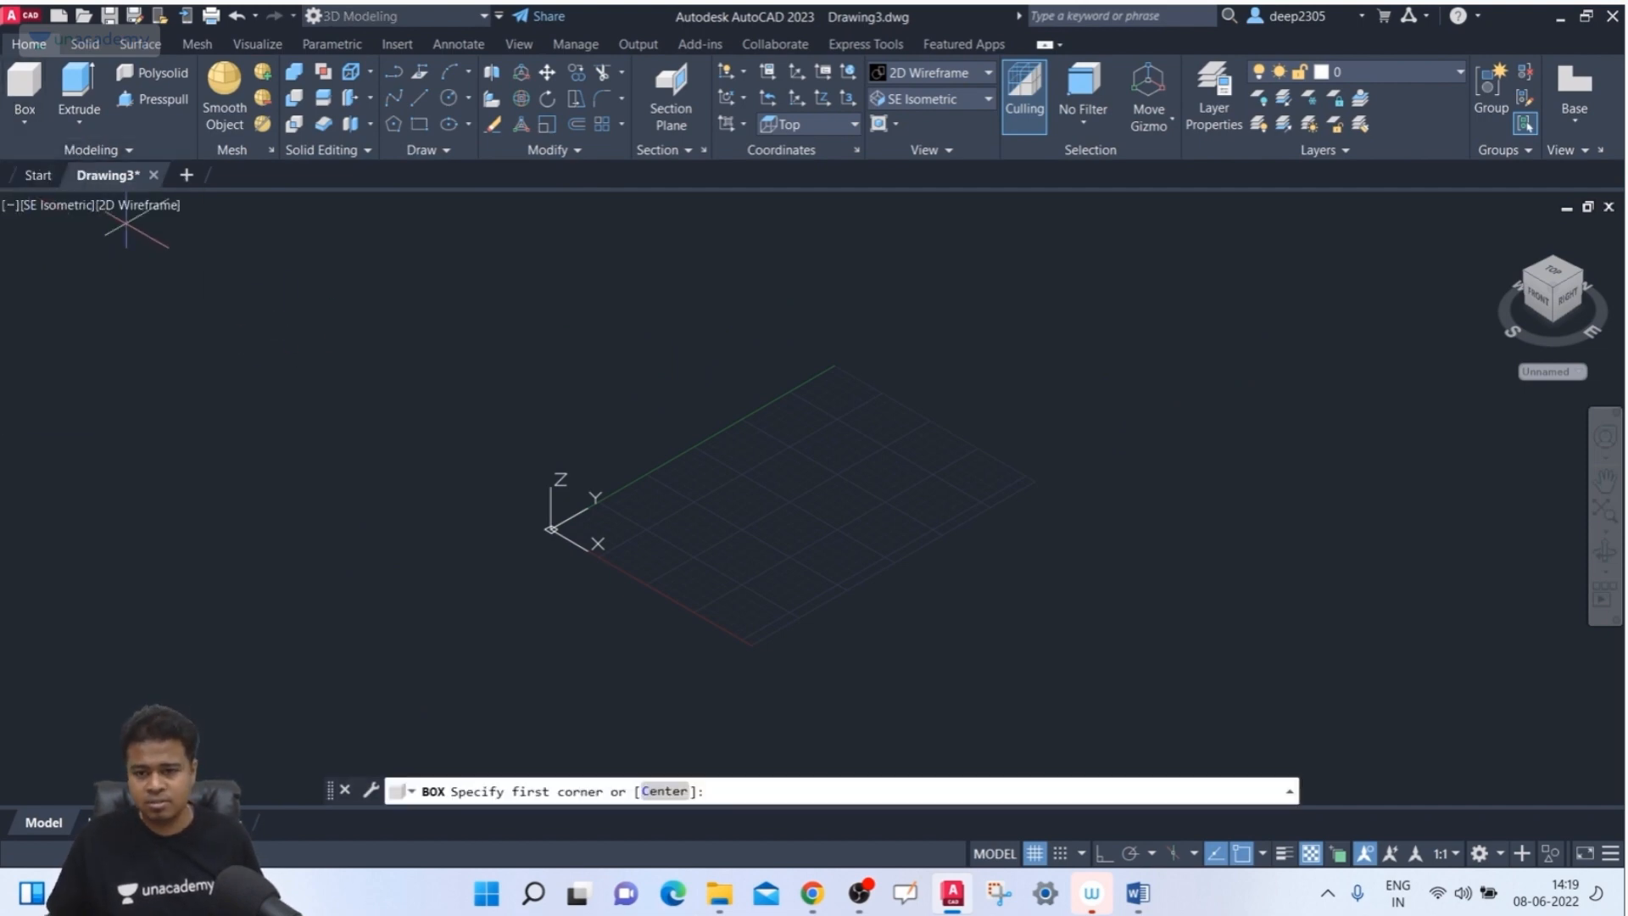
key("Escape")
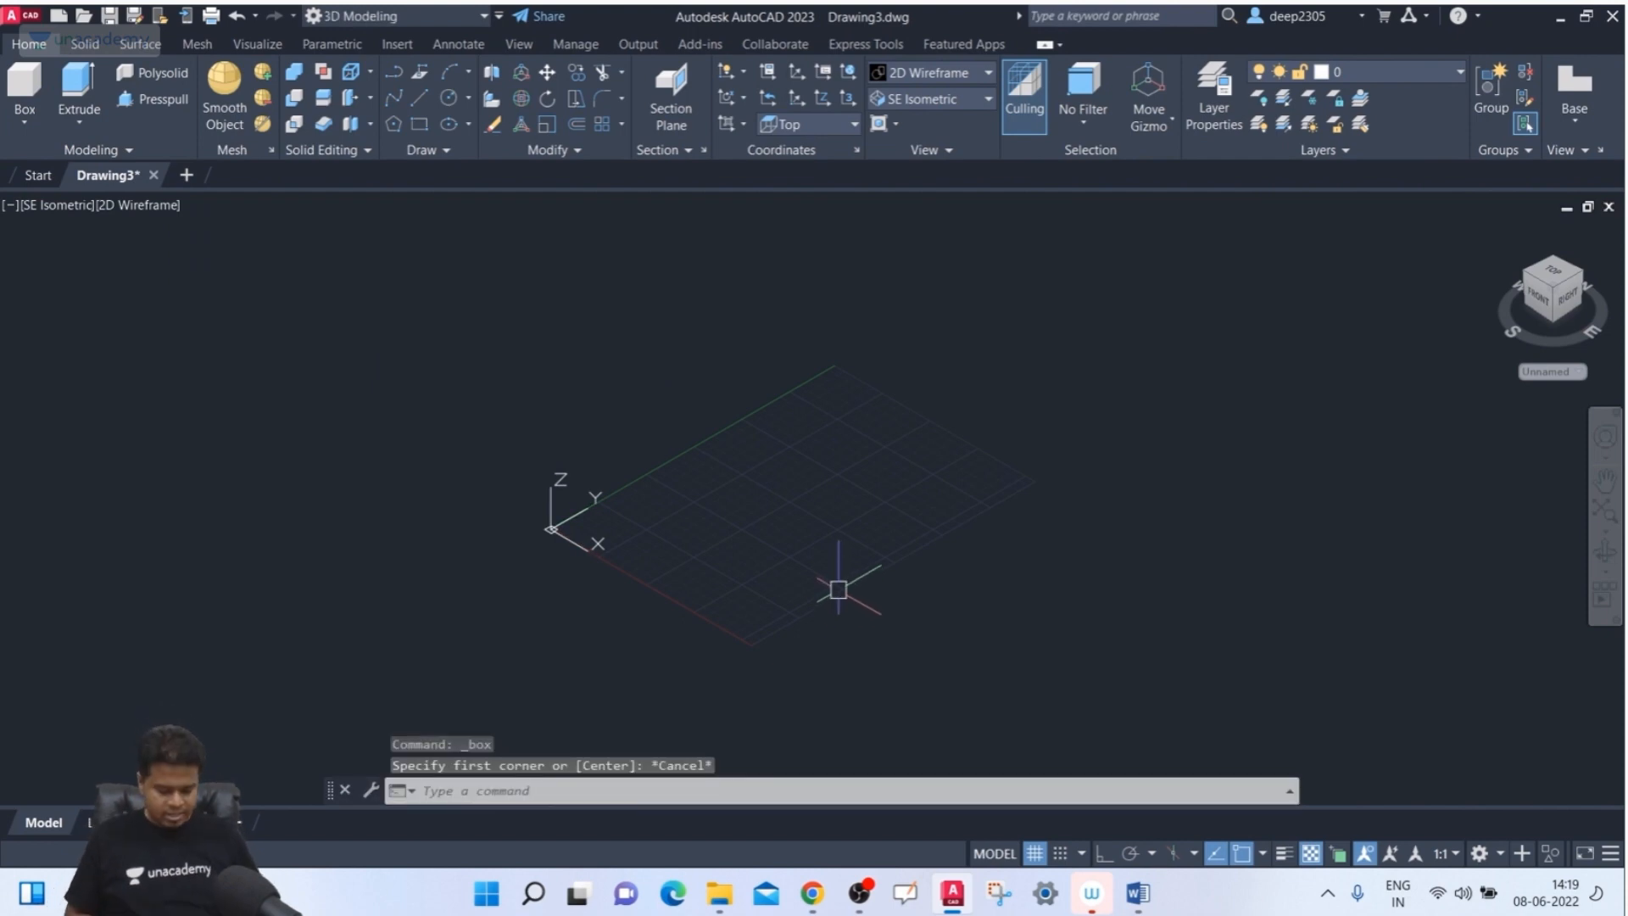
type("BO")
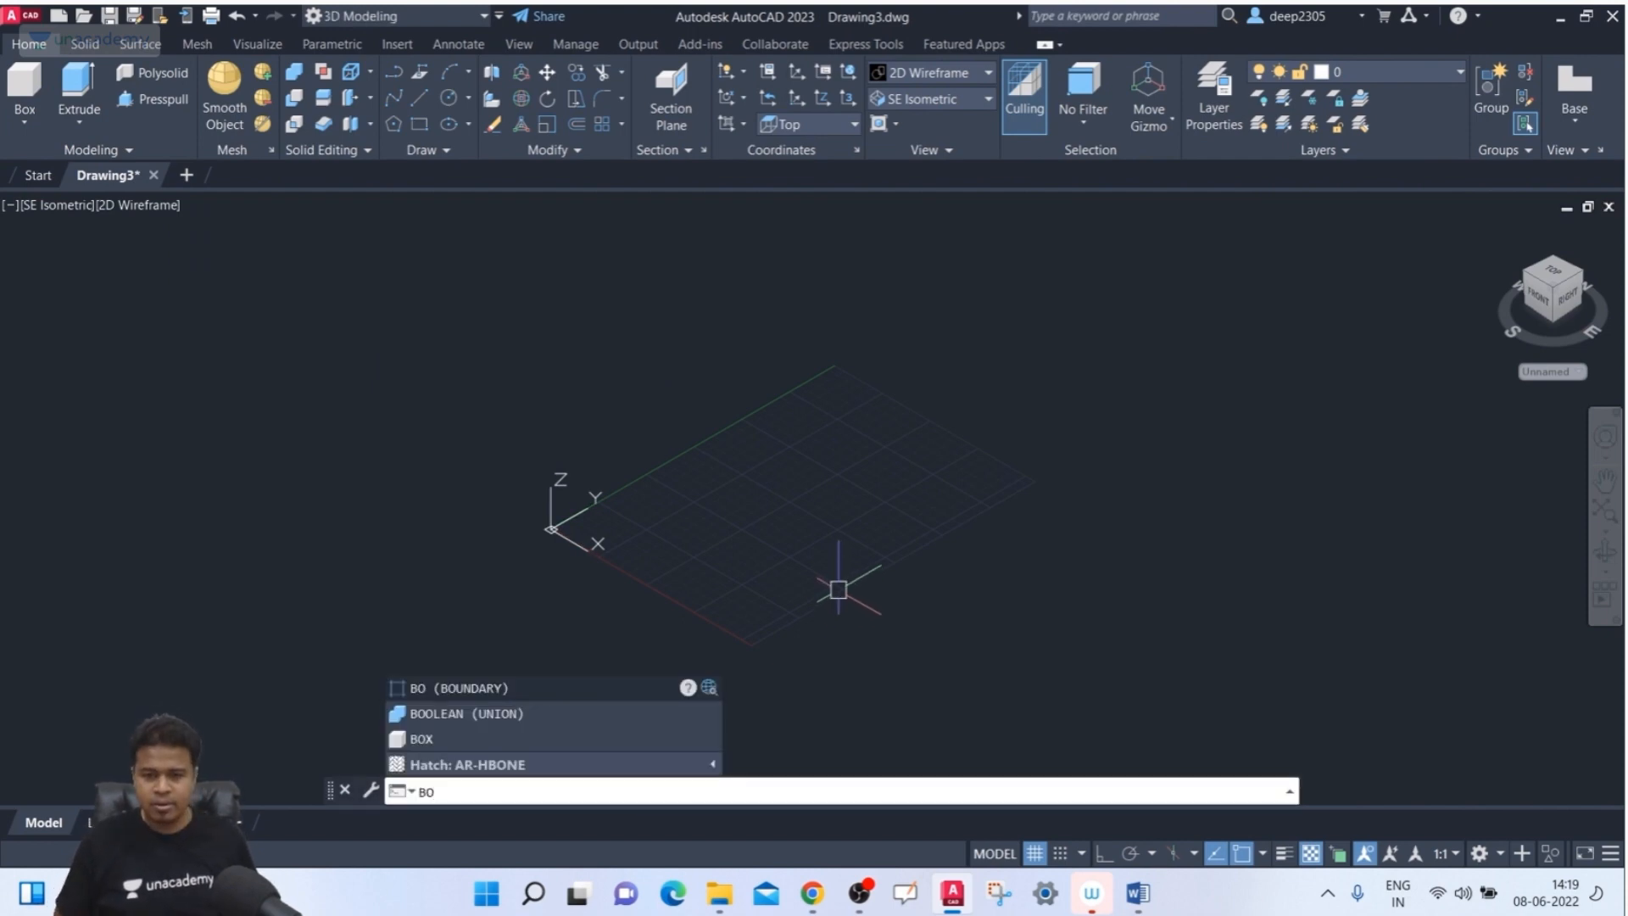
type("x")
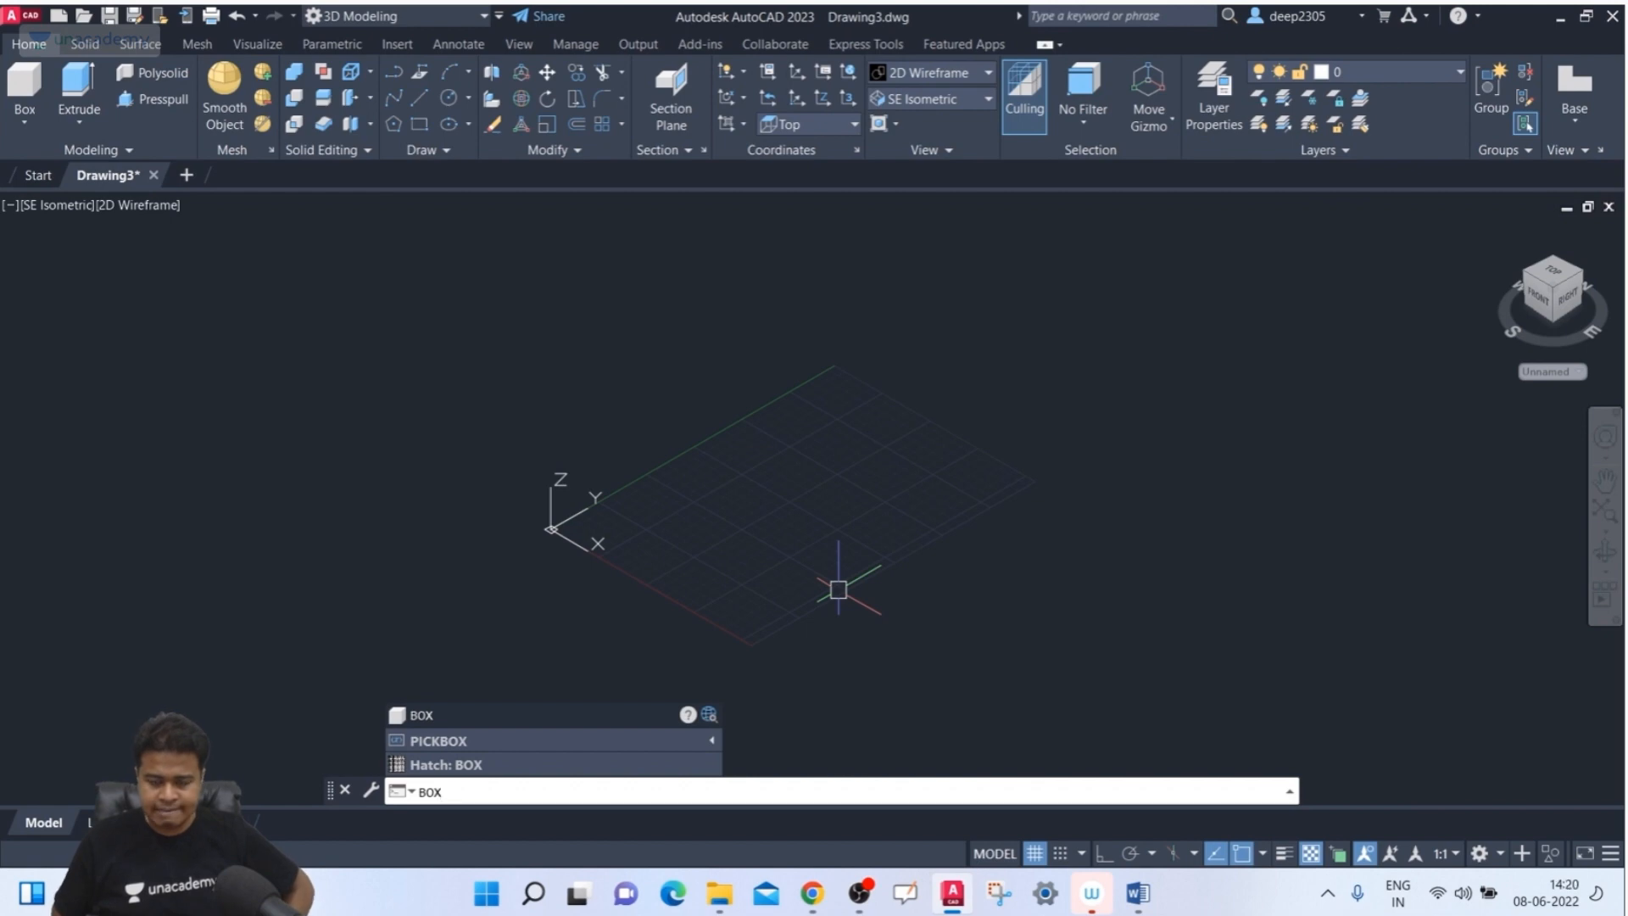
key("Return")
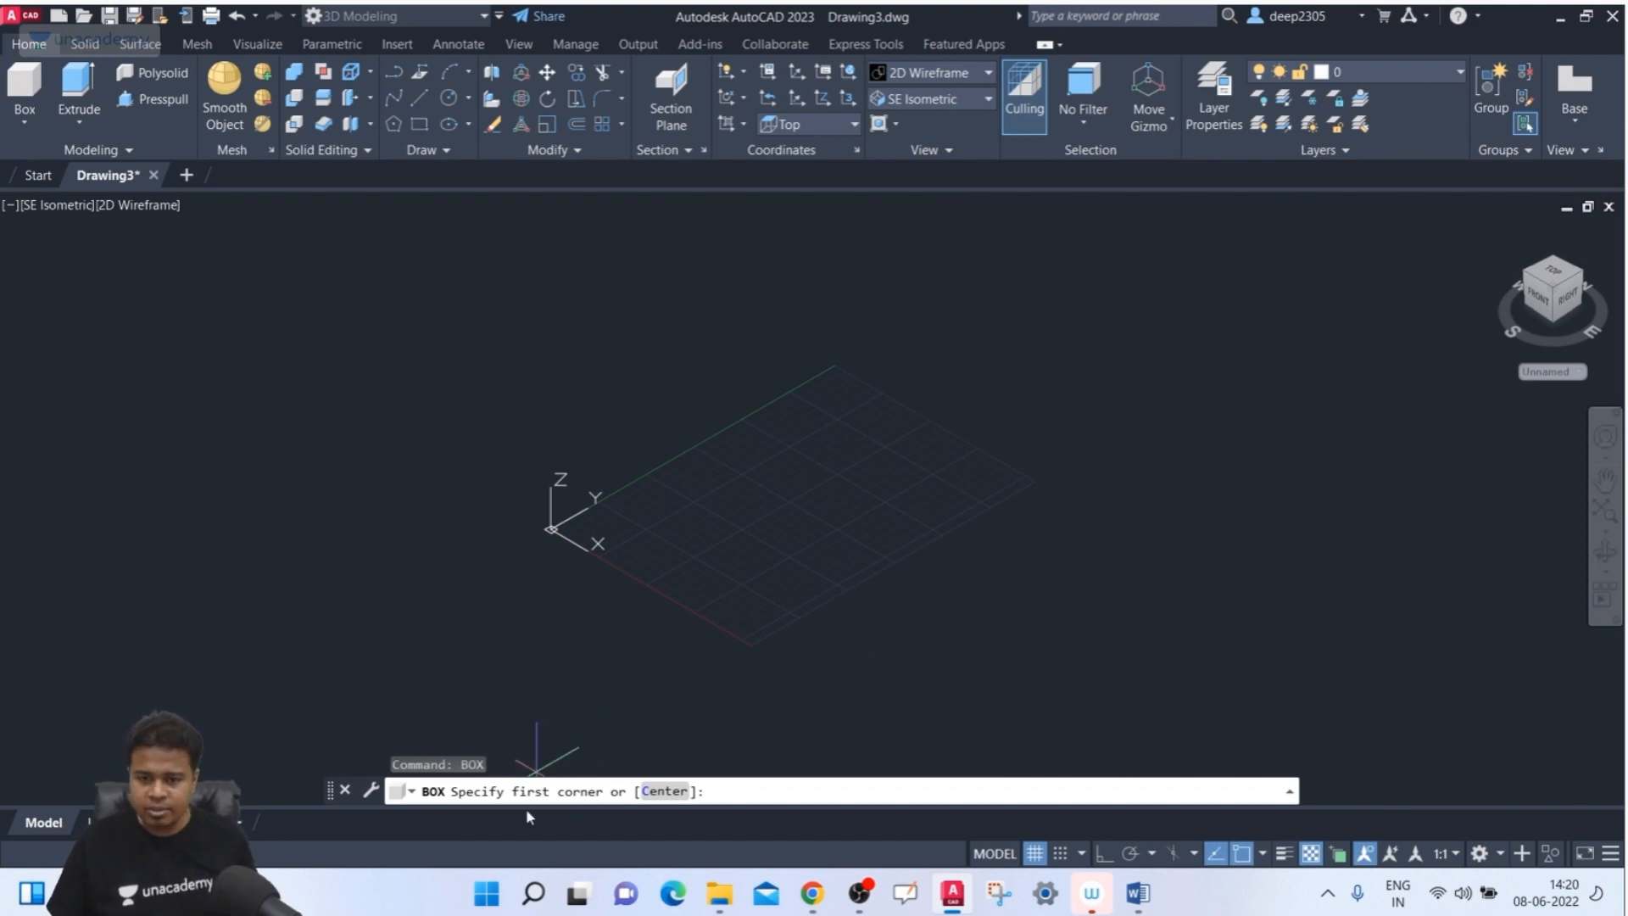
- Draw a solid box with a freehand rectangular base on the grid and a height of 250
left_click(24, 122)
left_click(23, 152)
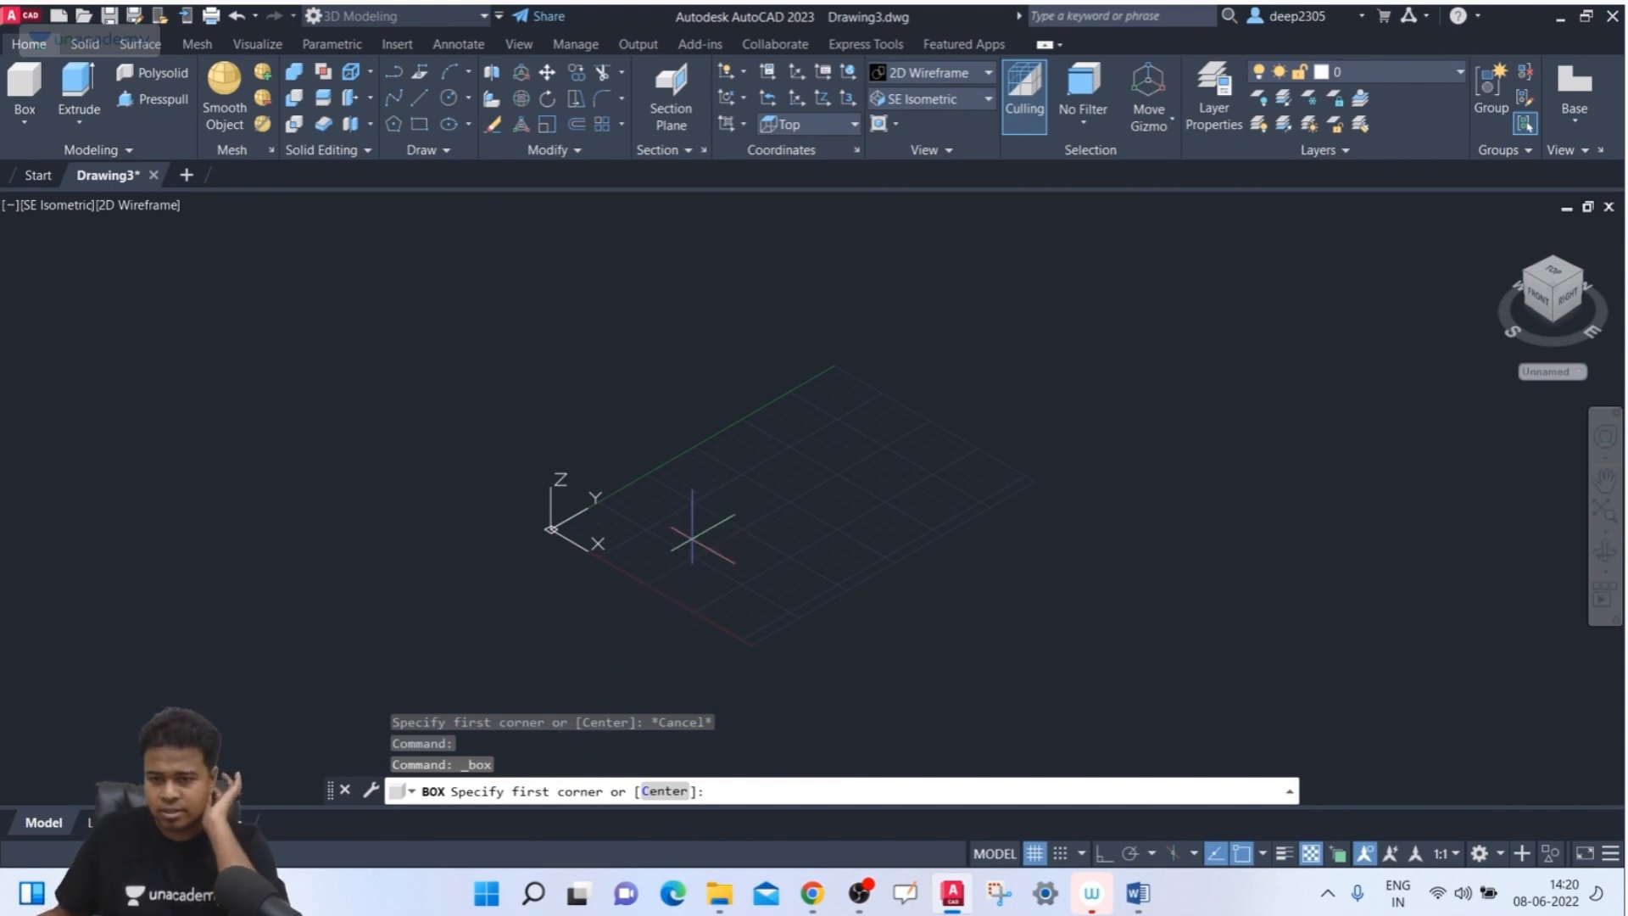
left_click(693, 519)
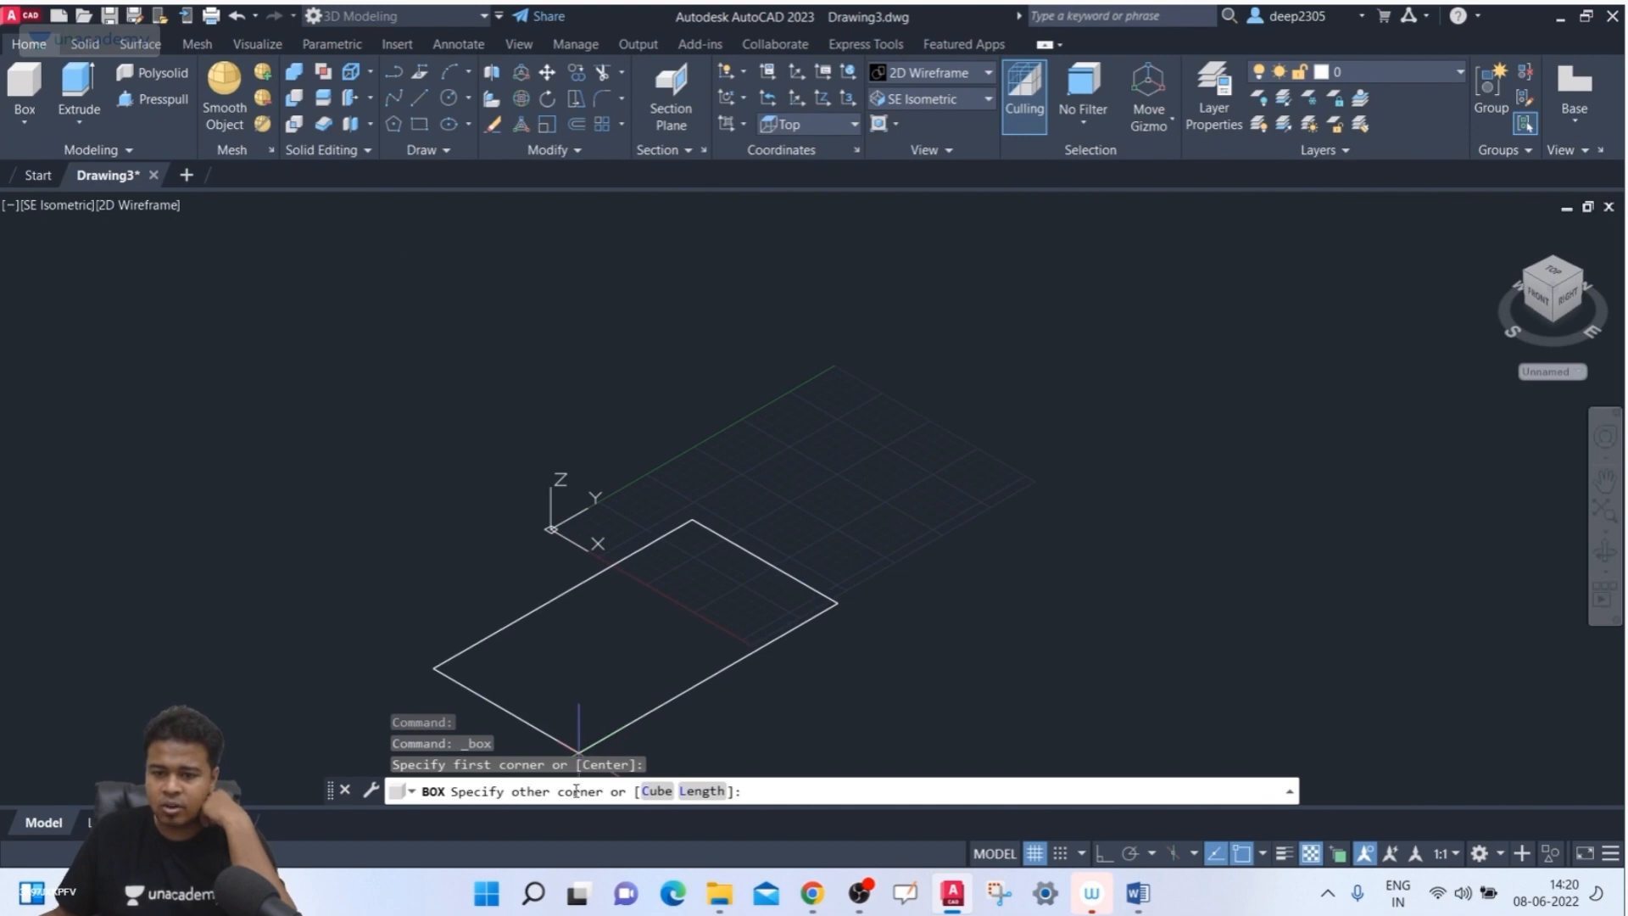
left_click(915, 501)
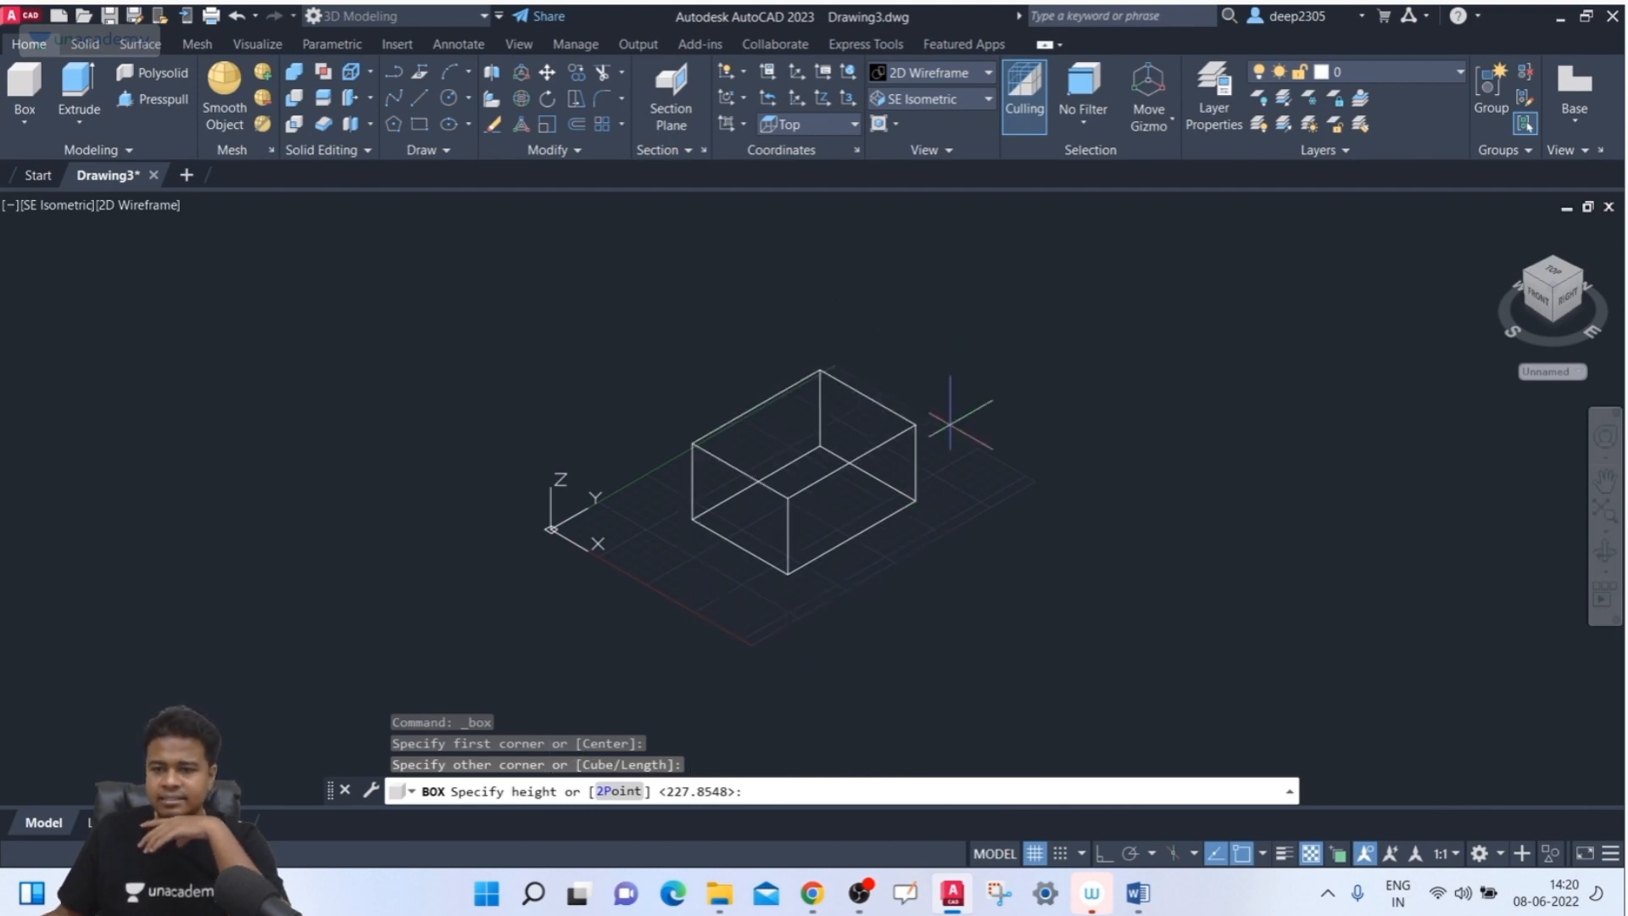
middle_click_drag(918, 333, 779, 444)
scroll(854, 372, "down", 2)
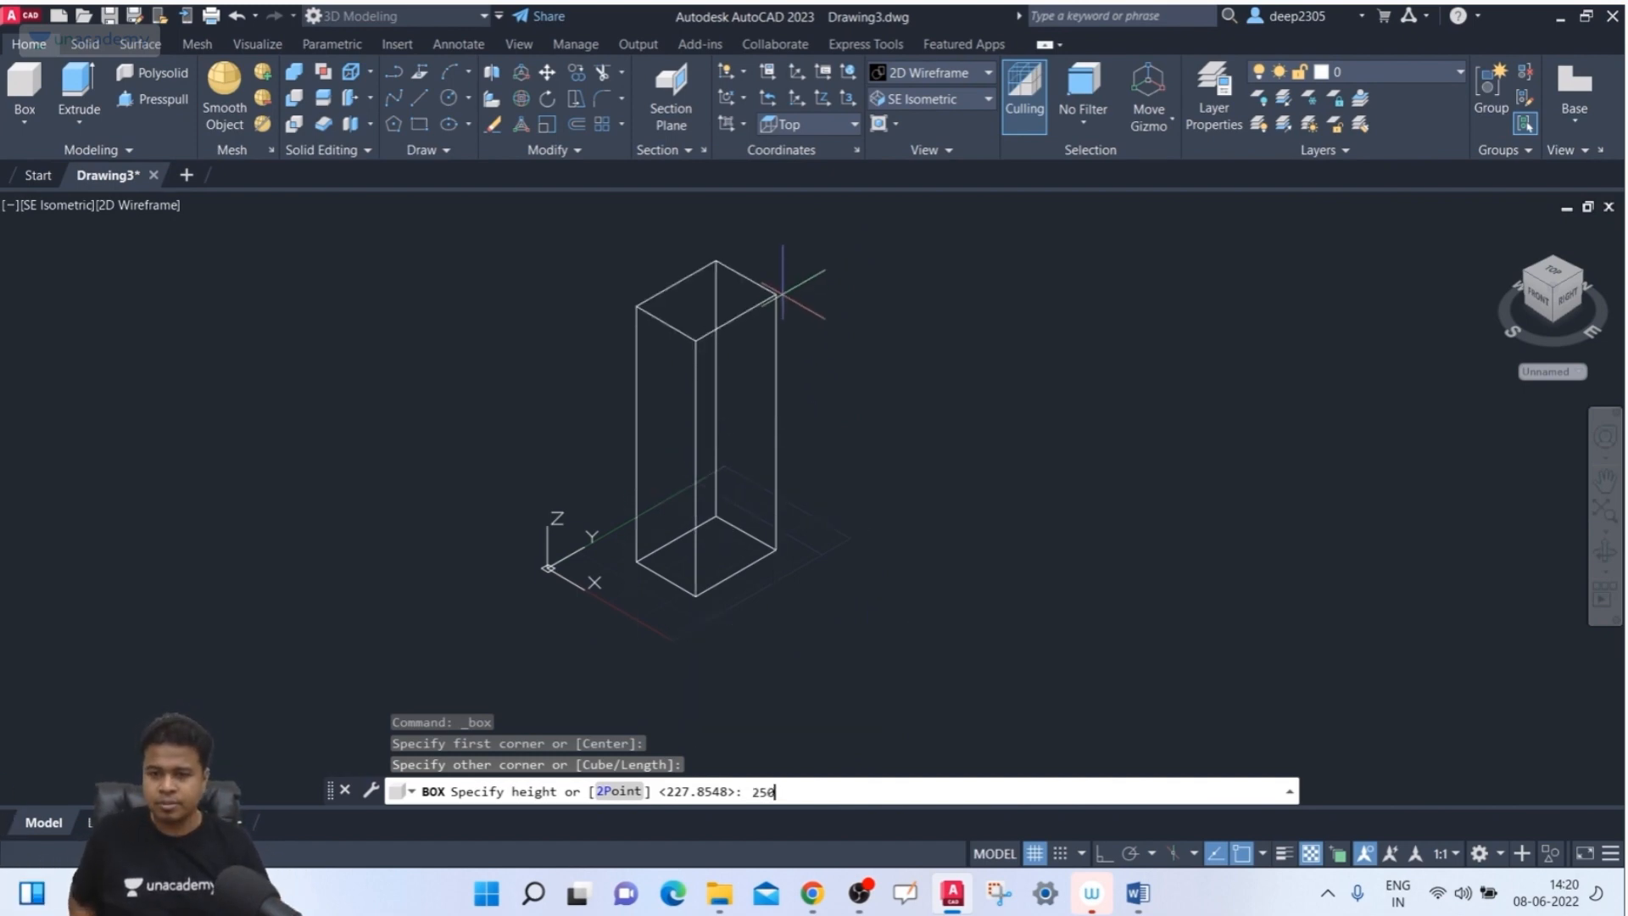
key("Return")
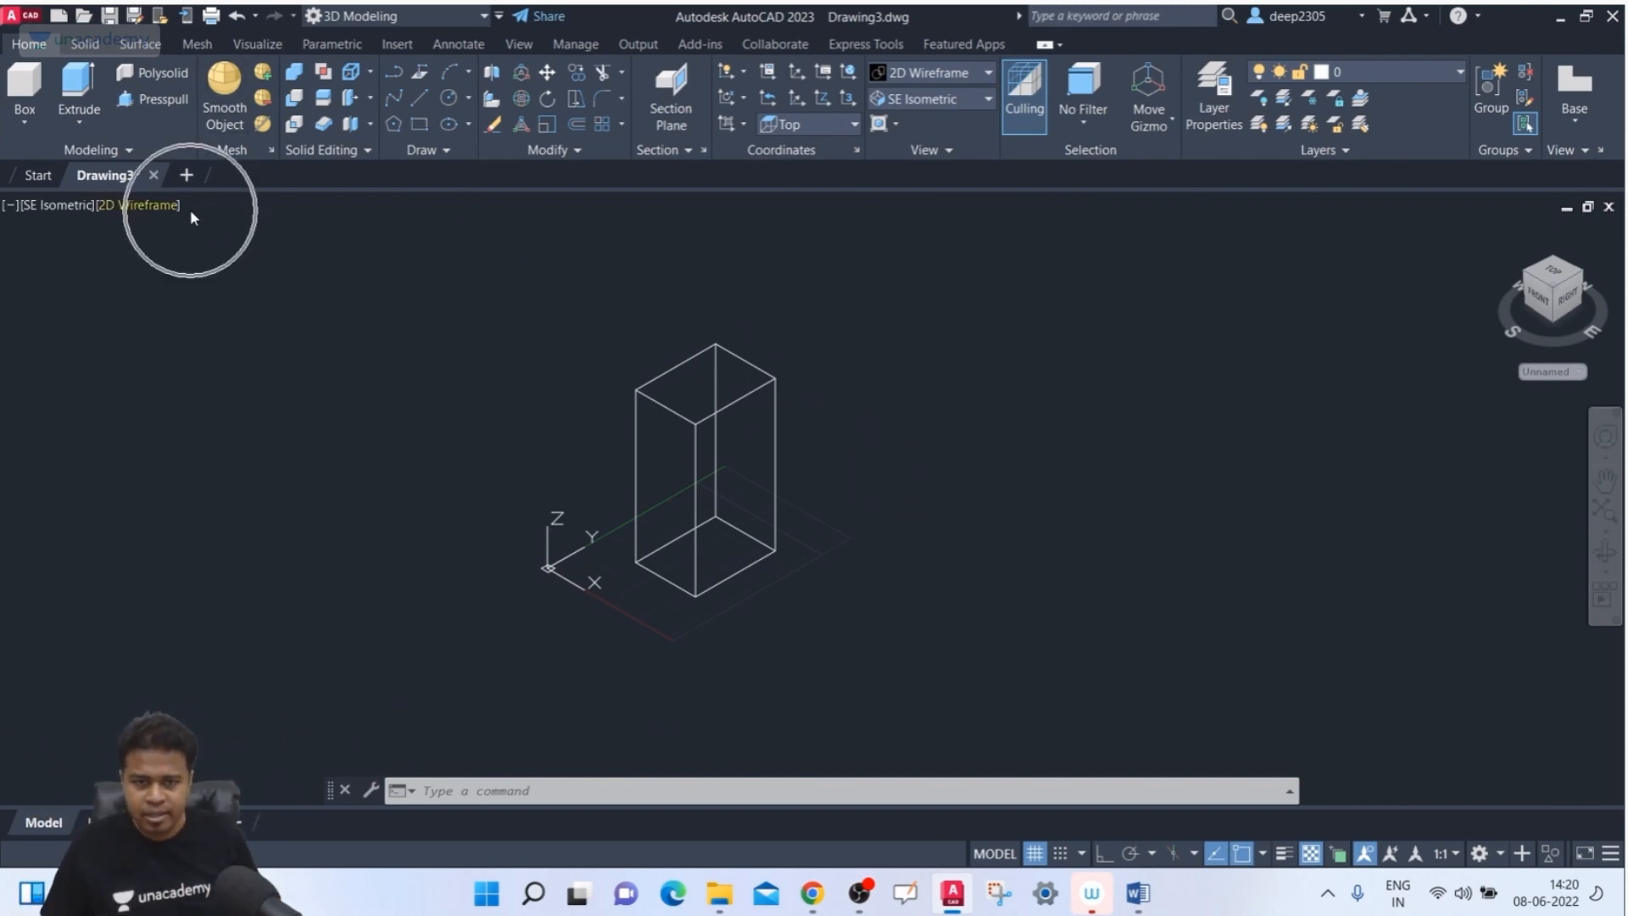
- Set the viewport's visual style to Shaded with edges
left_click(123, 207)
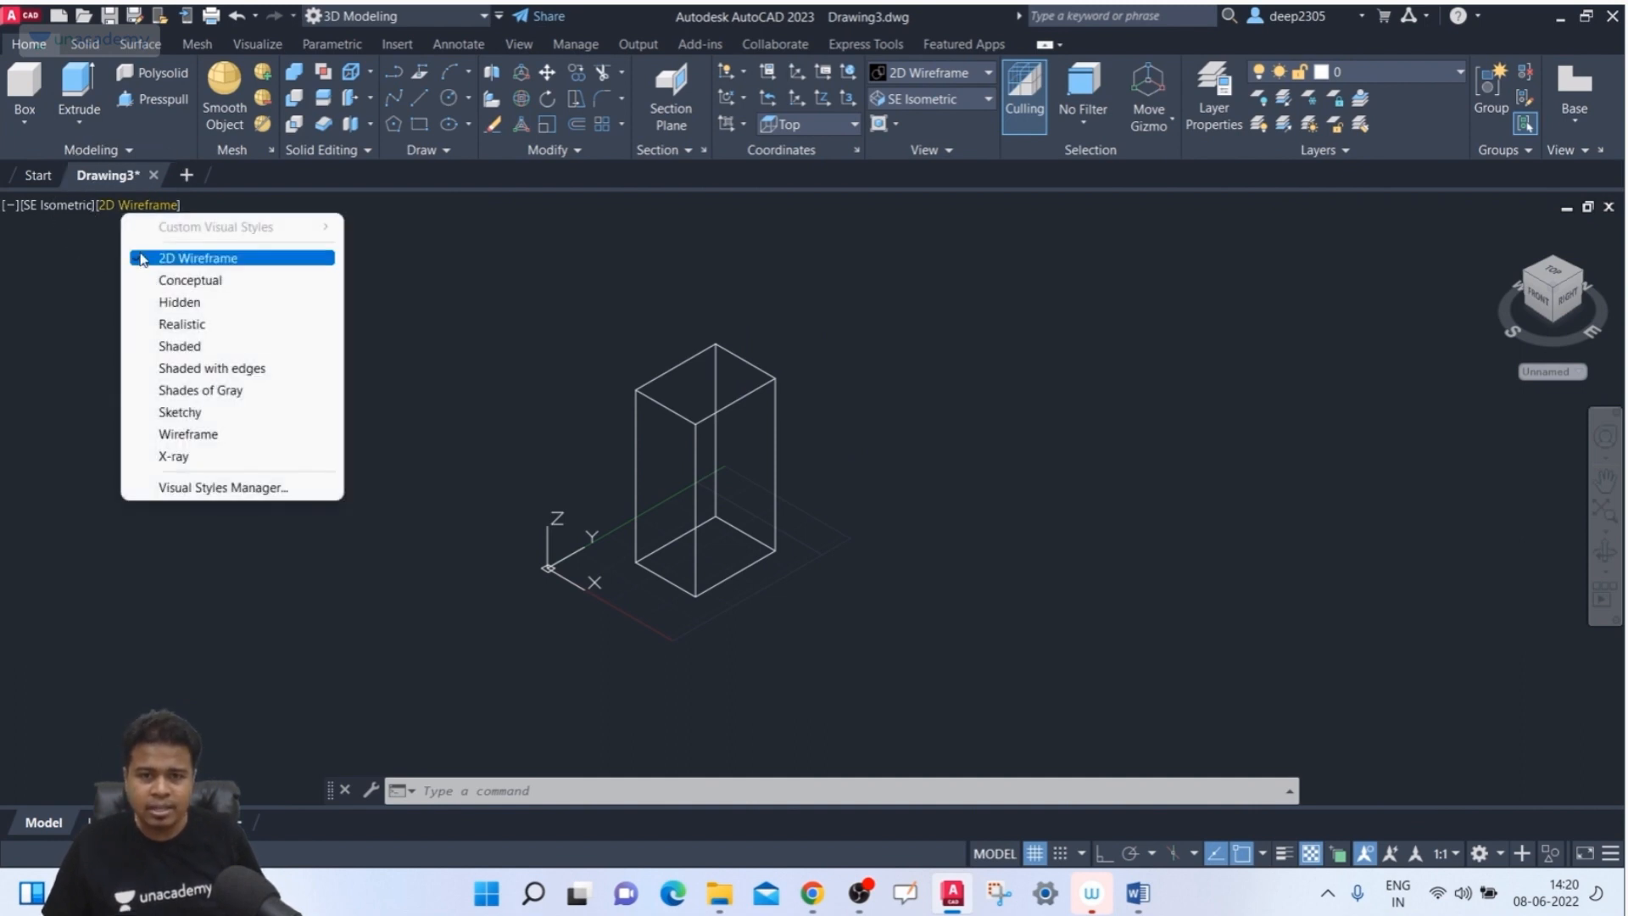
left_click(218, 370)
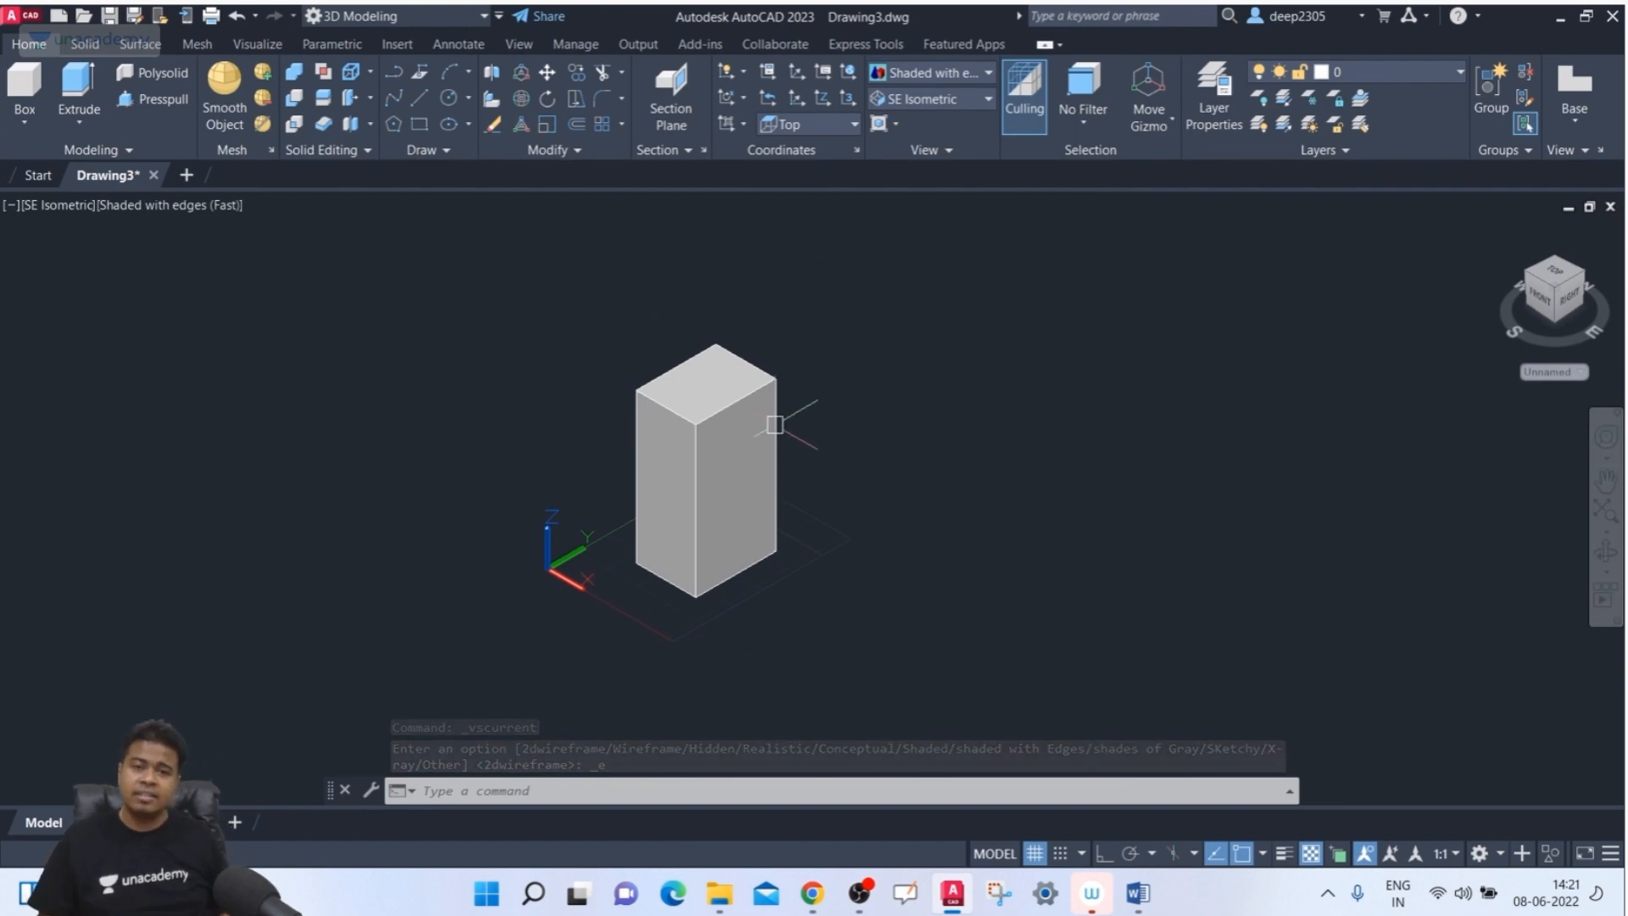
left_click(17, 118)
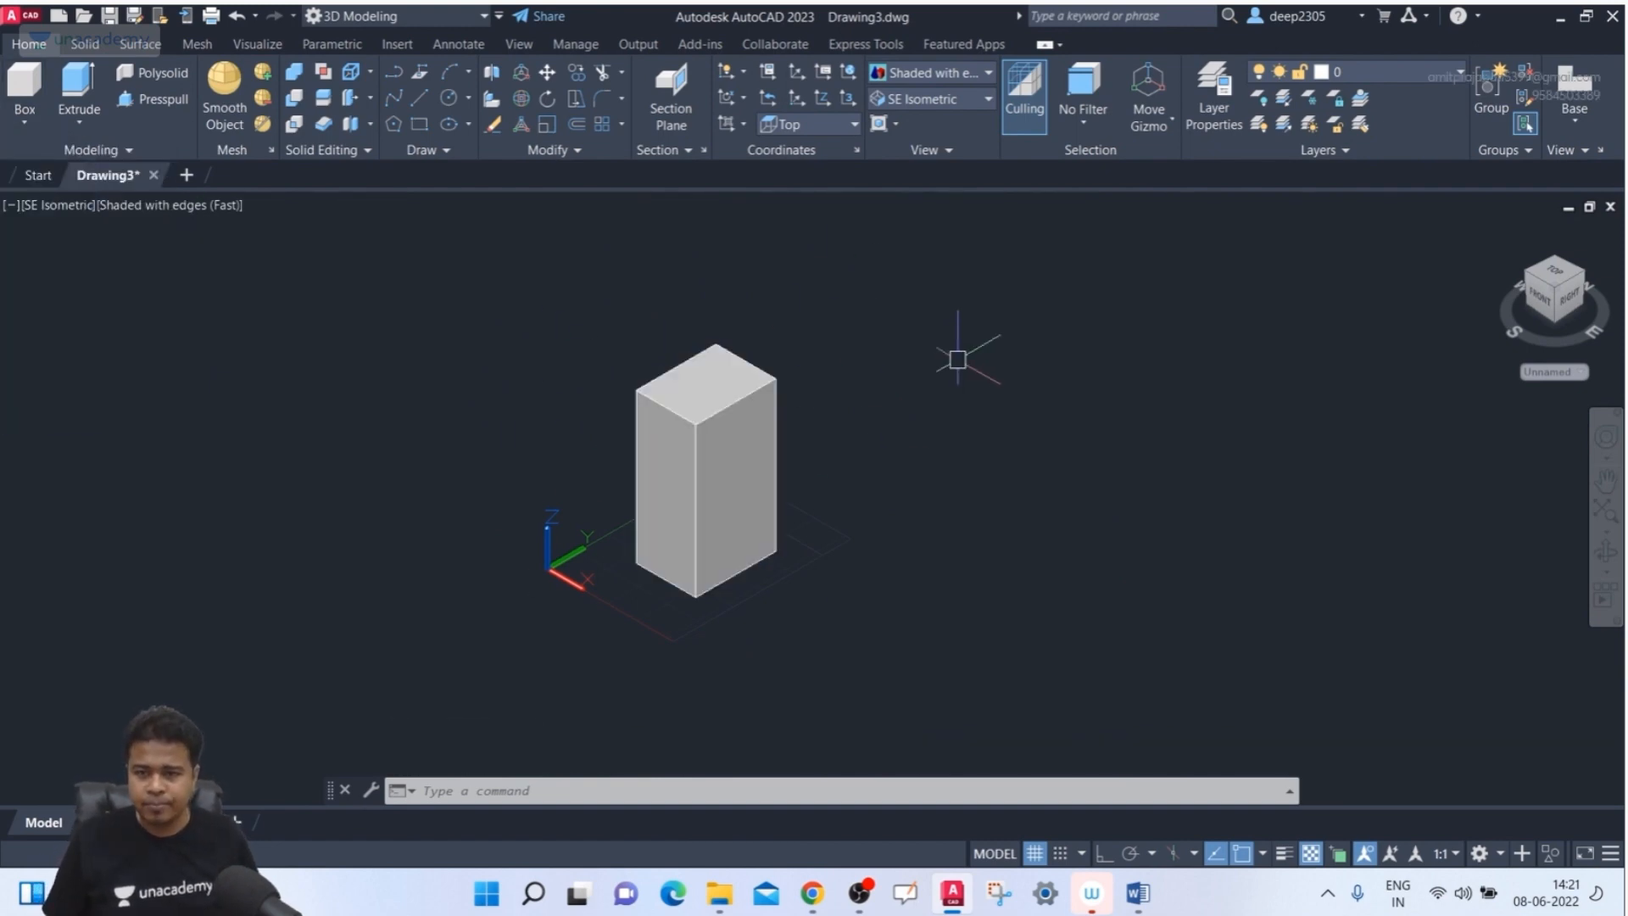
left_click(948, 304)
left_click(684, 486)
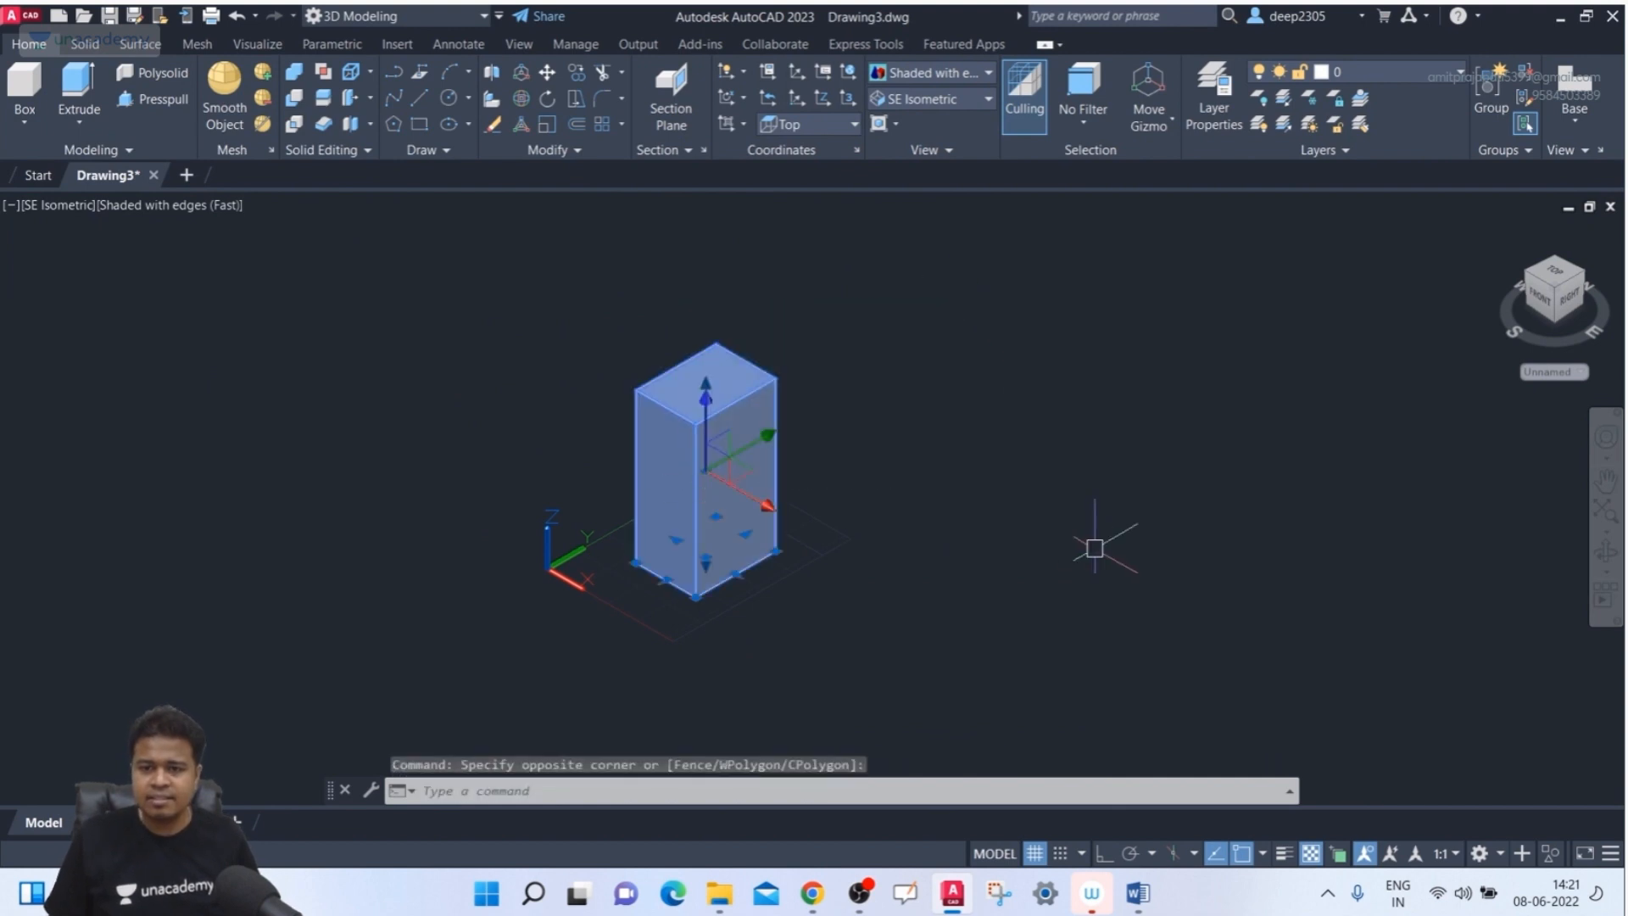
key("Escape")
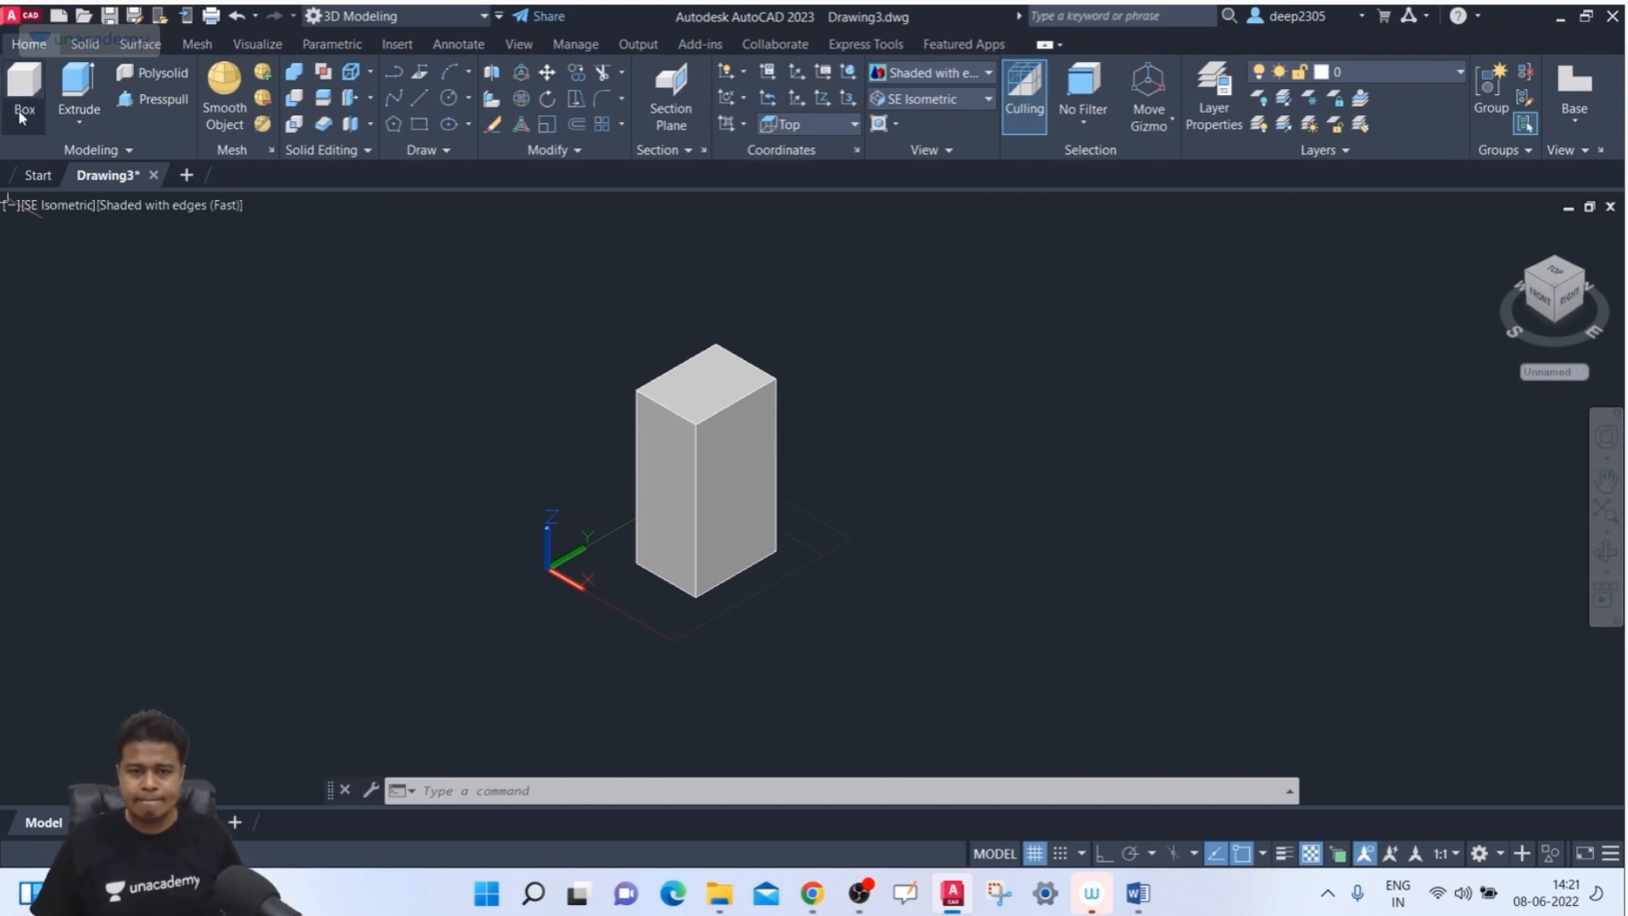
left_click(632, 383)
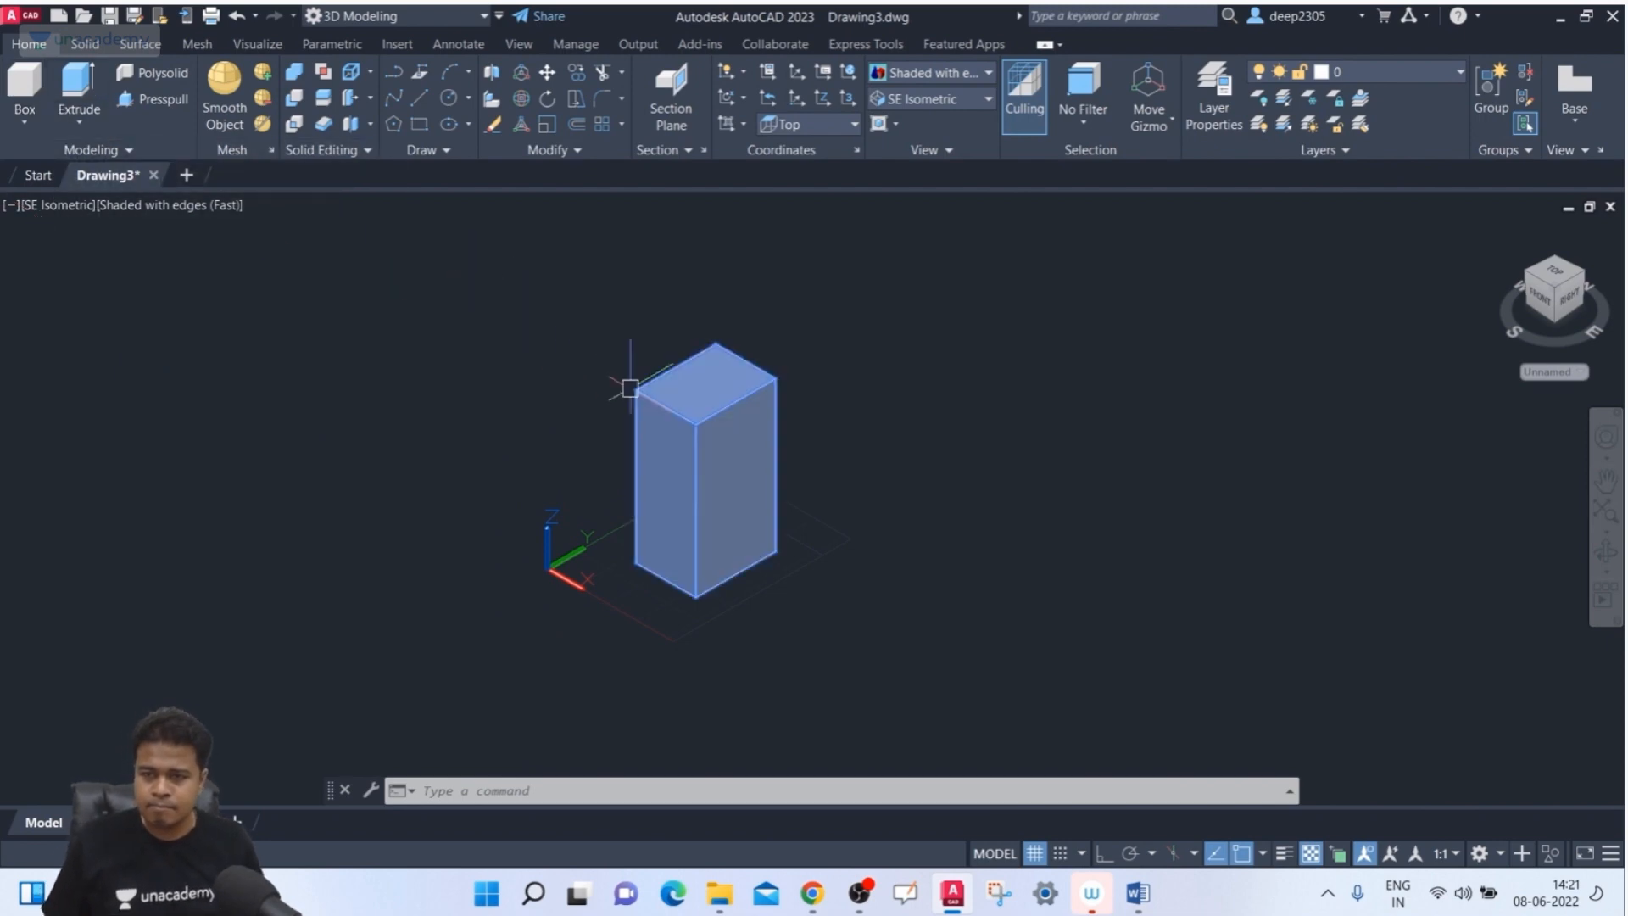
- Select the shaded solid box on the grid and delete it from the drawing
left_click(740, 360)
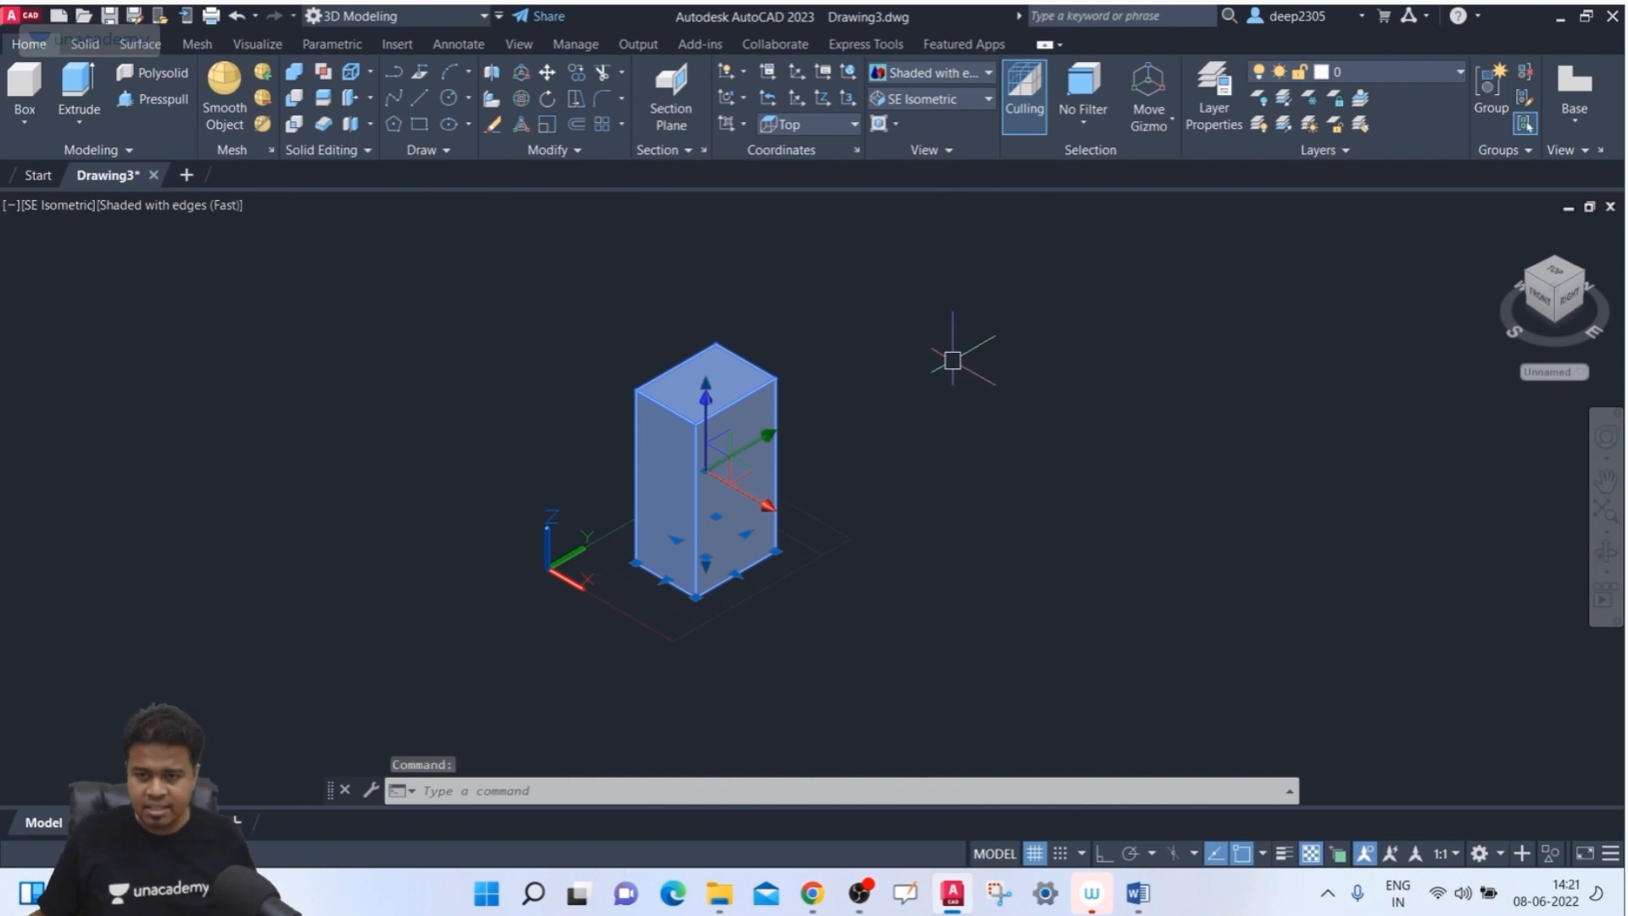
key("Escape")
key("Escape")
left_click(835, 344)
left_click(718, 511)
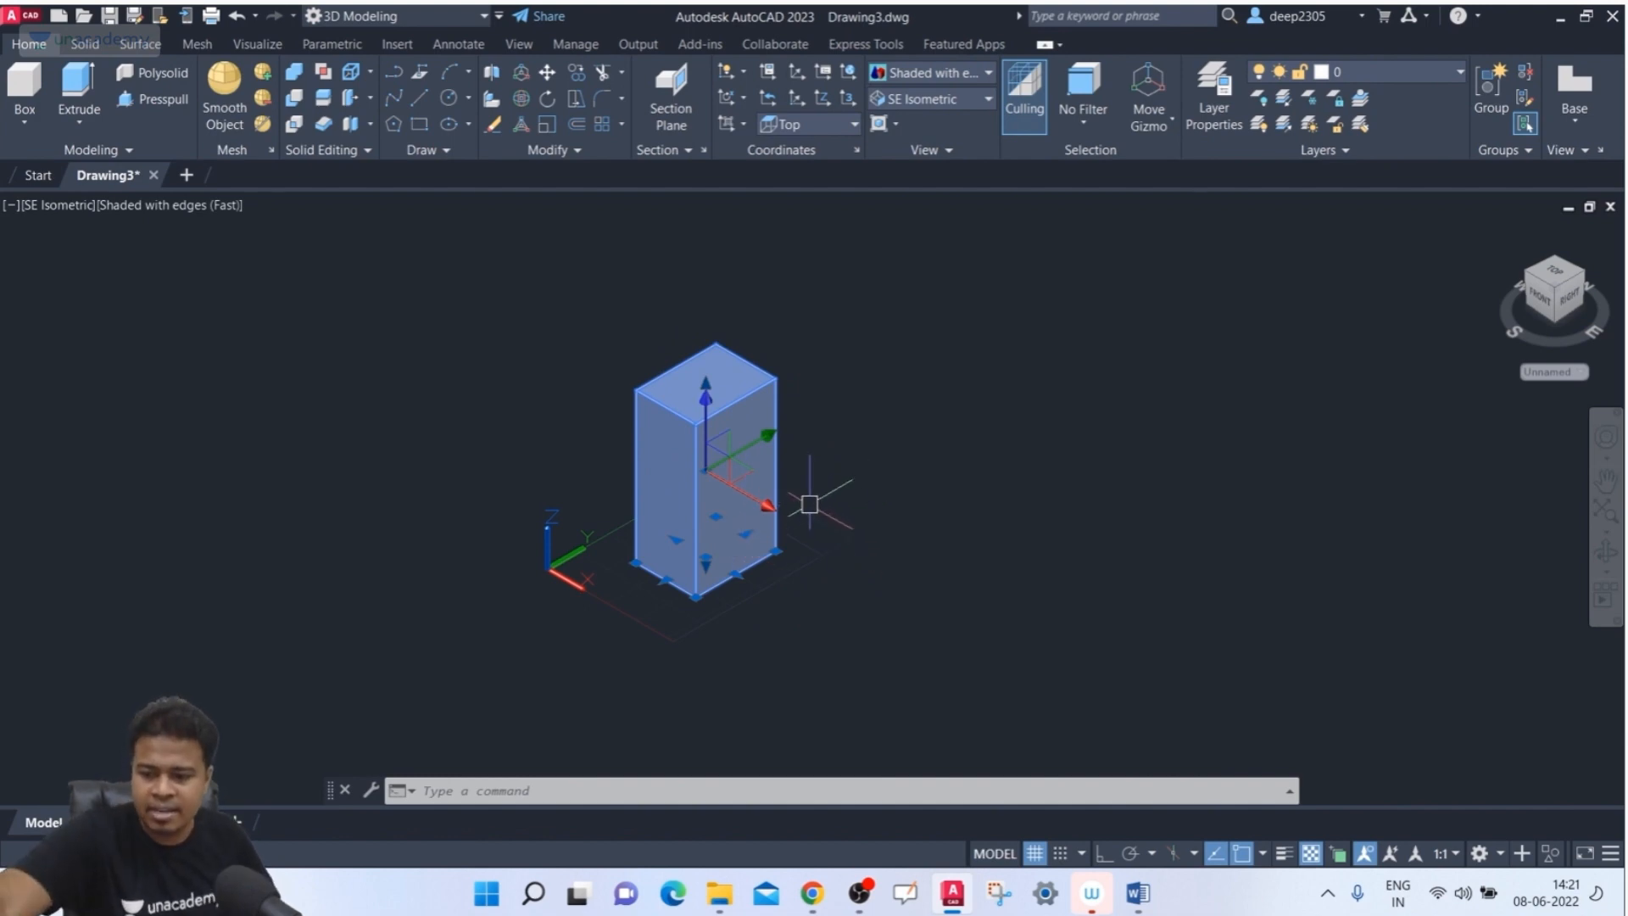
key("Delete")
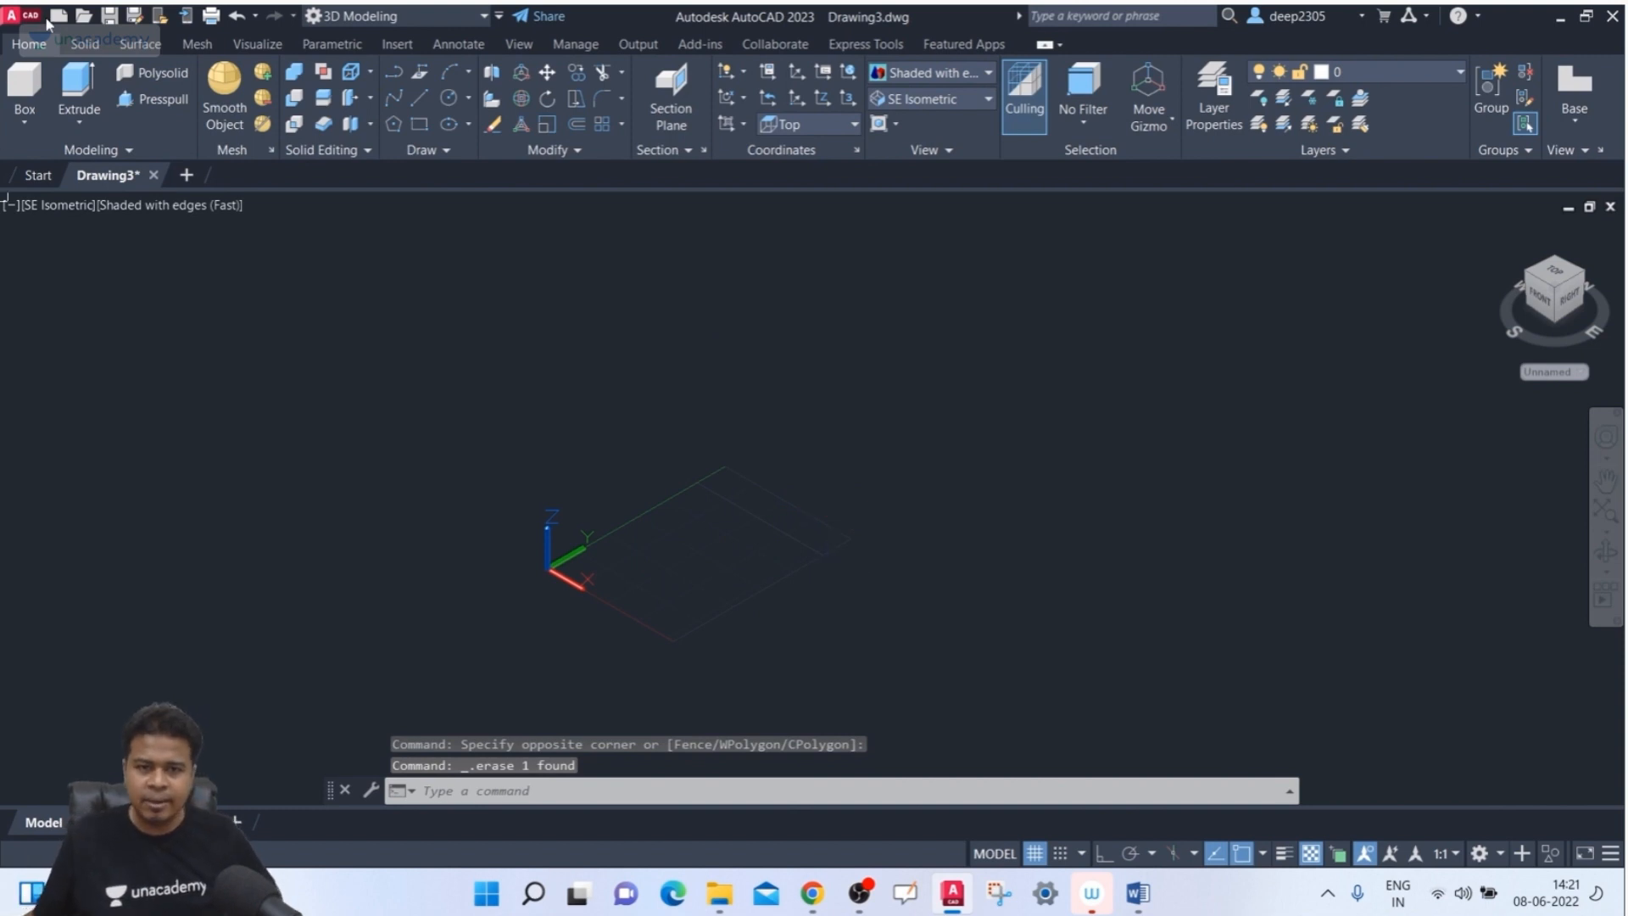
- Draw a solid box using the Center option, with a freehand rectangular base around a point on the grid and a height of 250
left_click(24, 121)
left_click(49, 156)
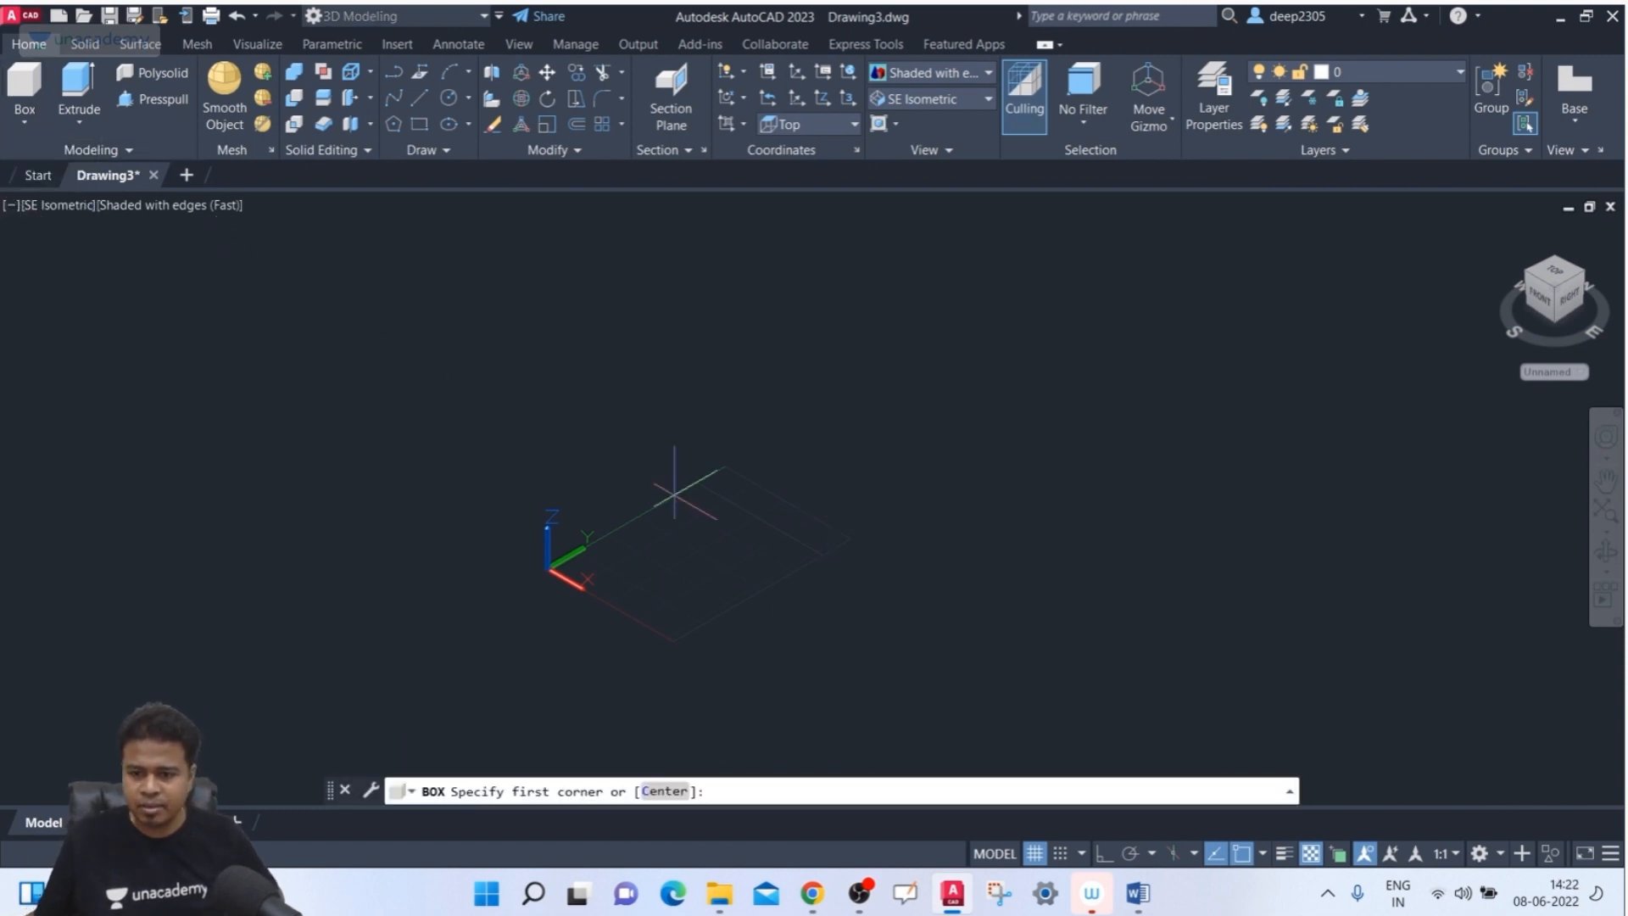
left_click(677, 789)
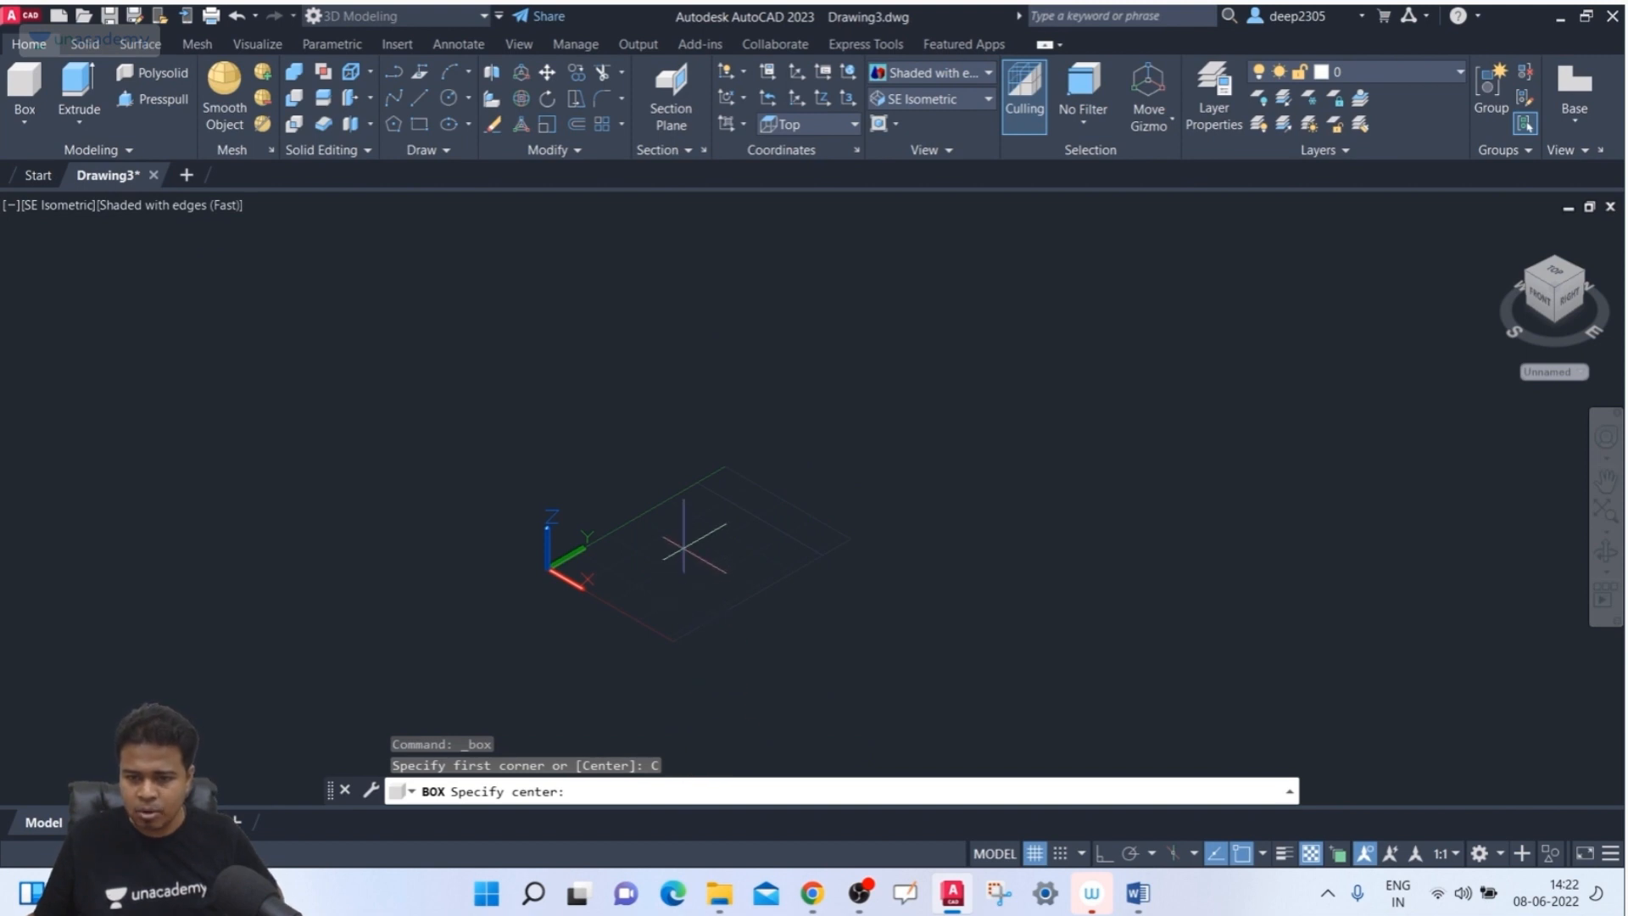
scroll(683, 549, "up", 3)
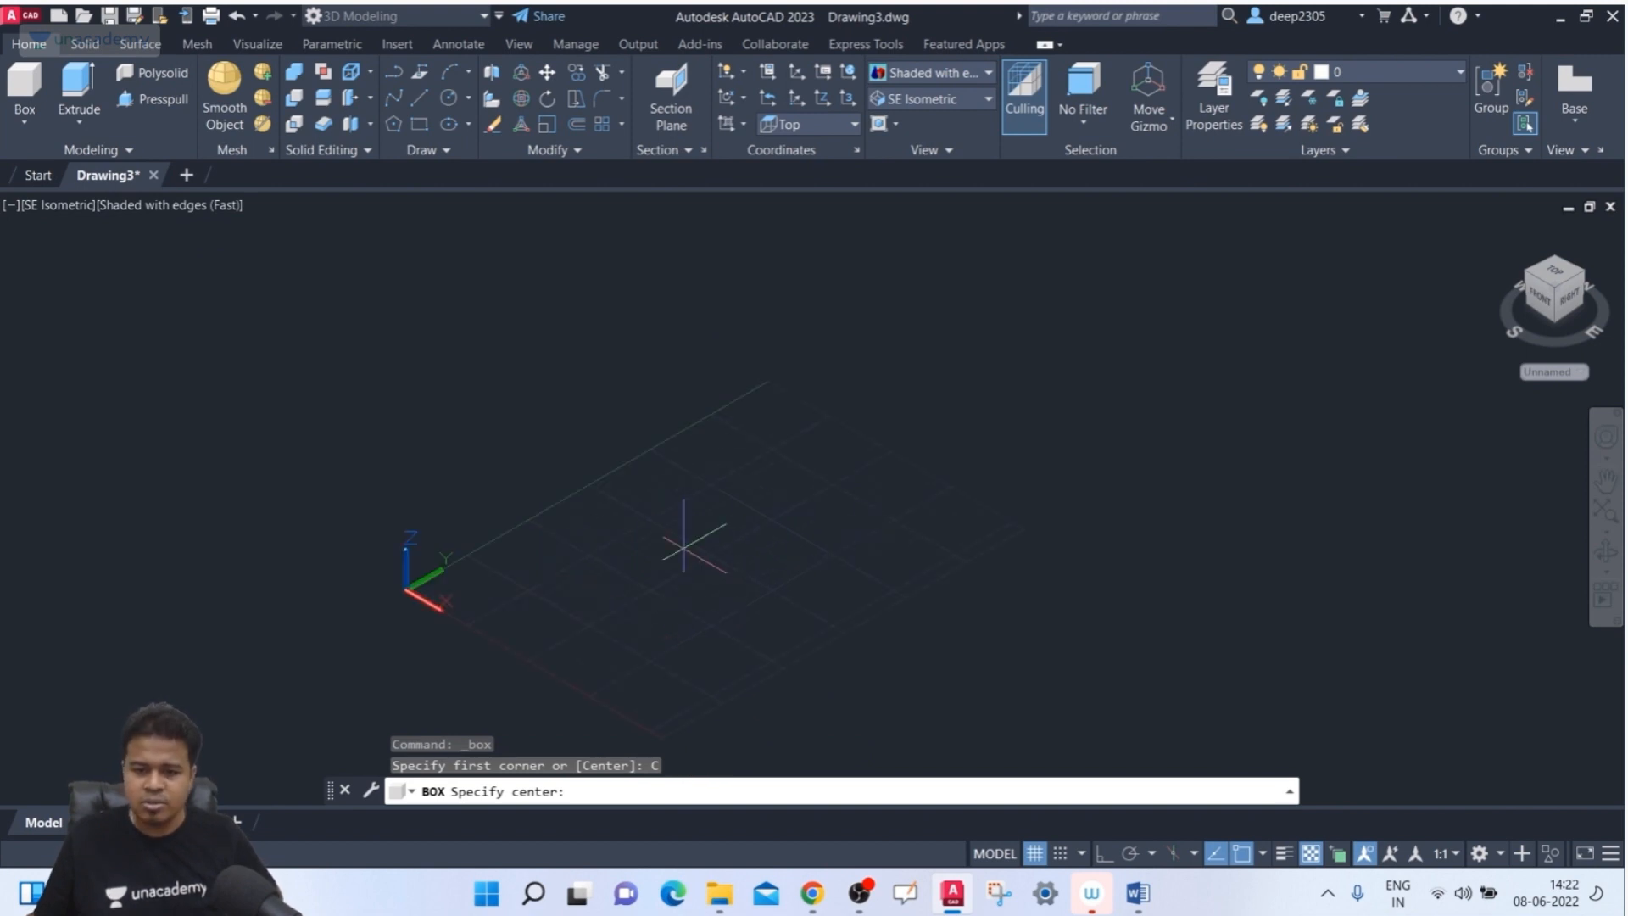
left_click(683, 549)
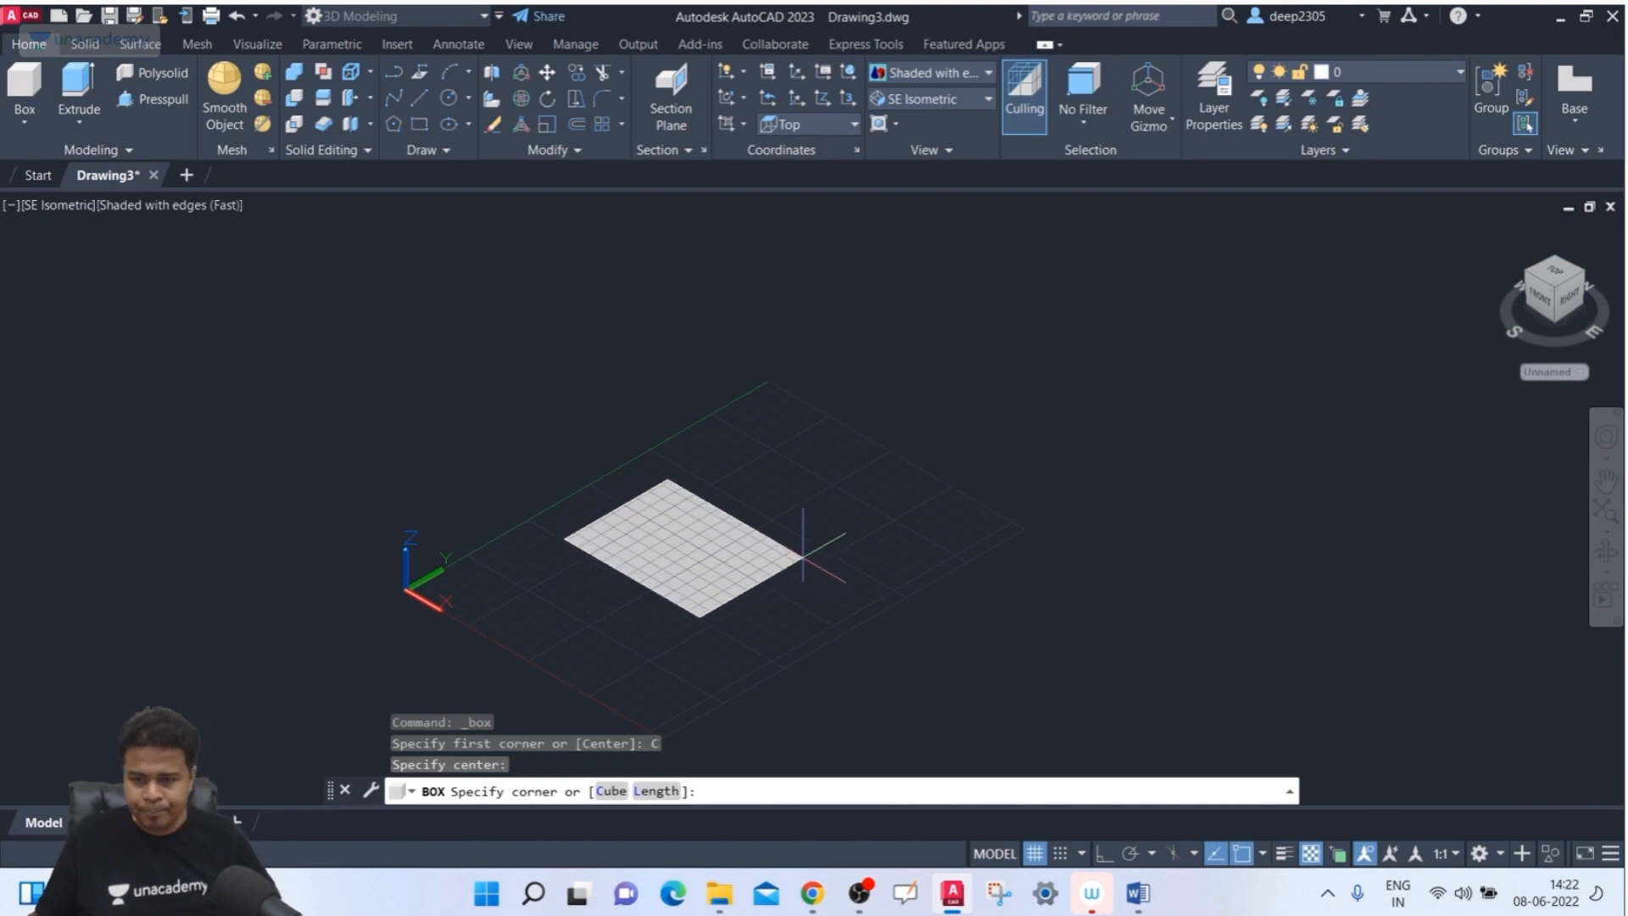
left_click(802, 557)
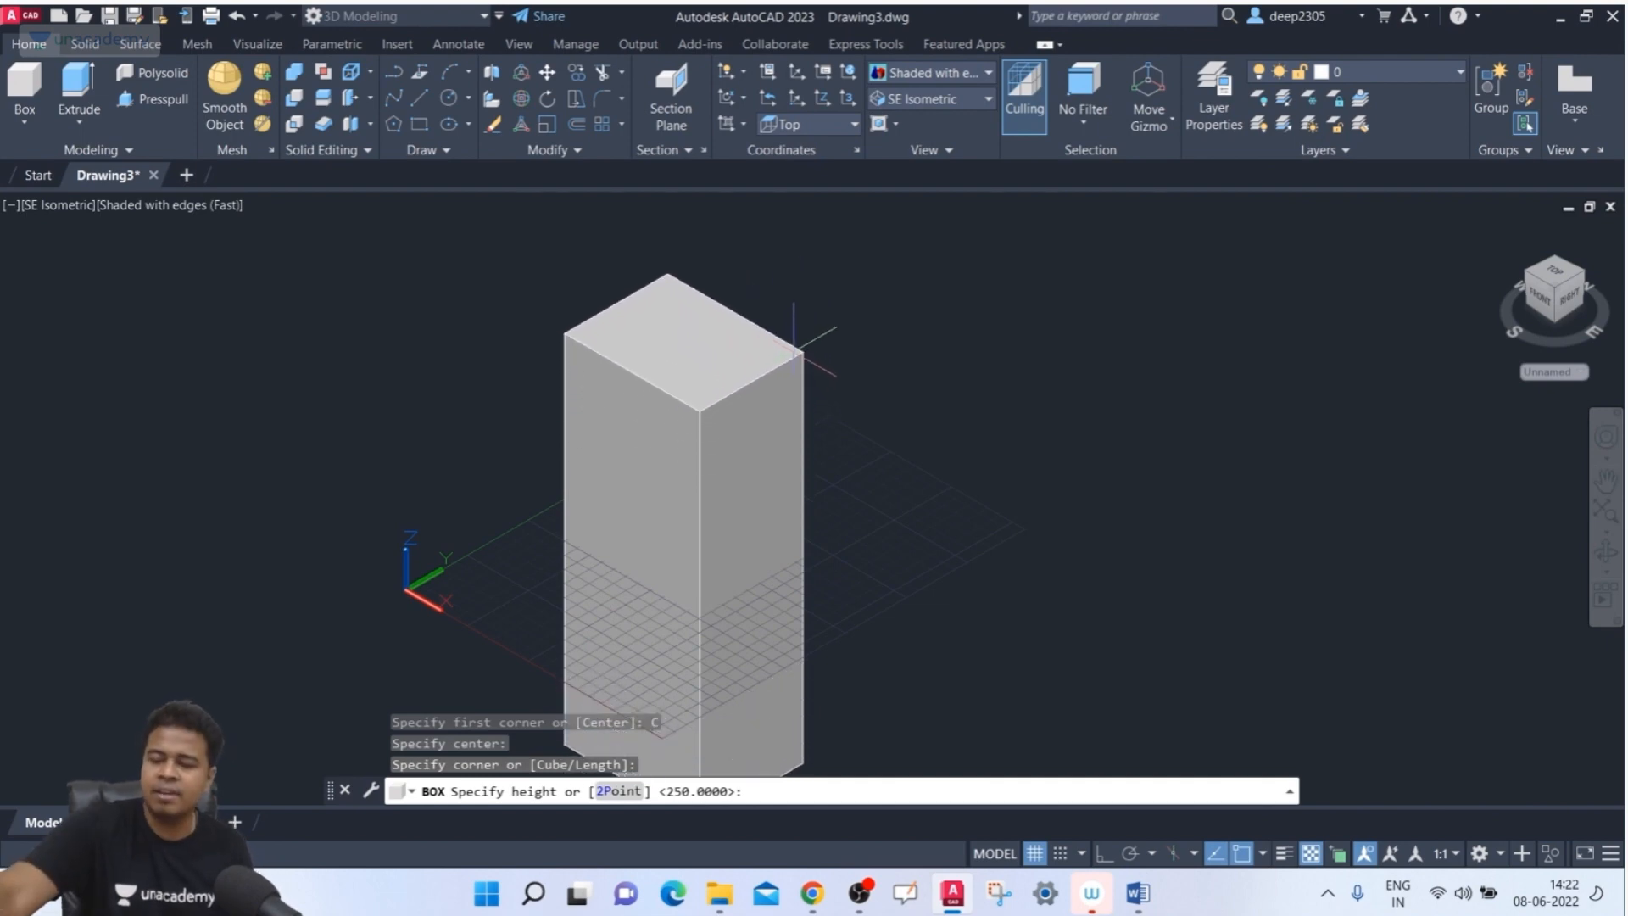
key("Return")
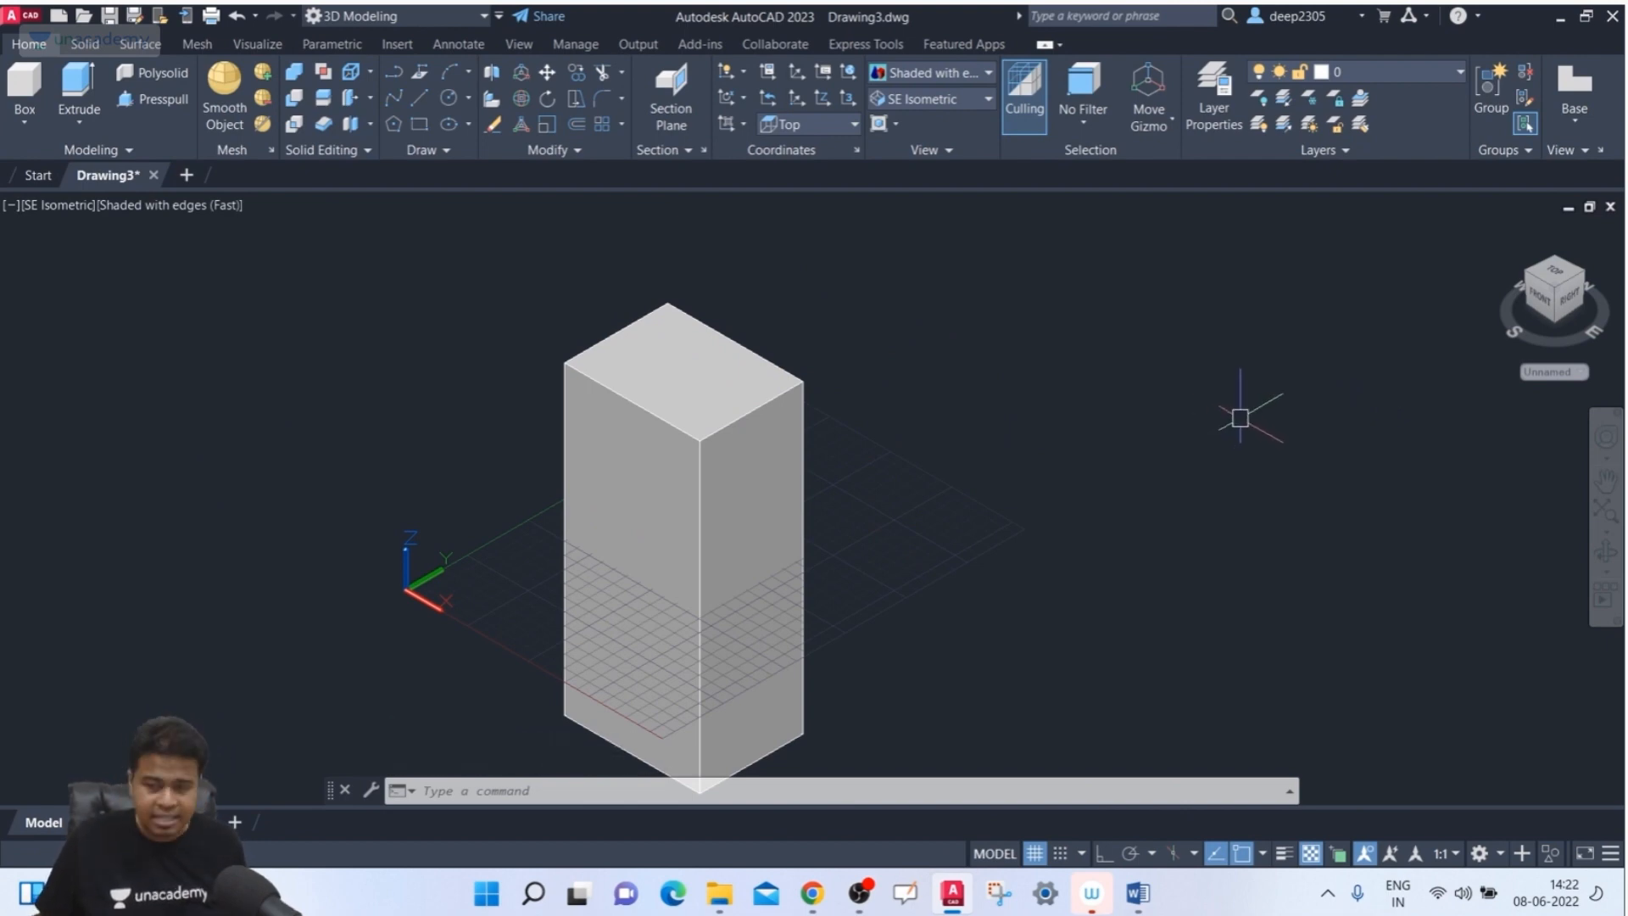
- Orbit around the centre-based box to examine how it sits relative to the grid plane, and restore the SE Isometric view
middle_click_drag(1240, 416, 1250, 341, "shift")
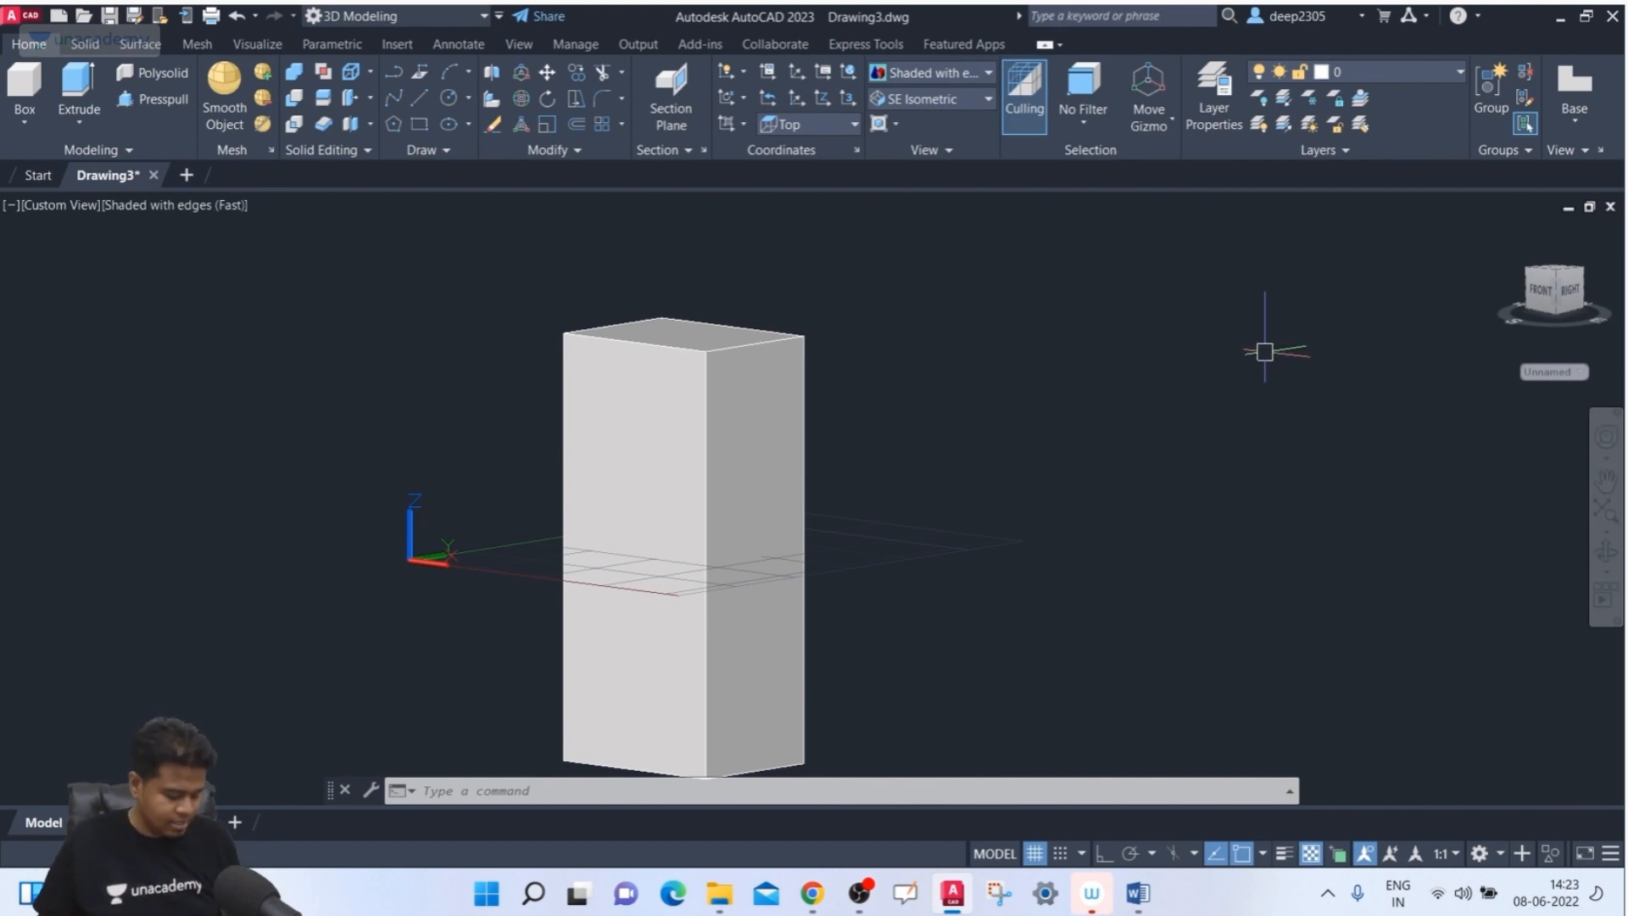
middle_click_drag(1265, 351, 1221, 436, "shift")
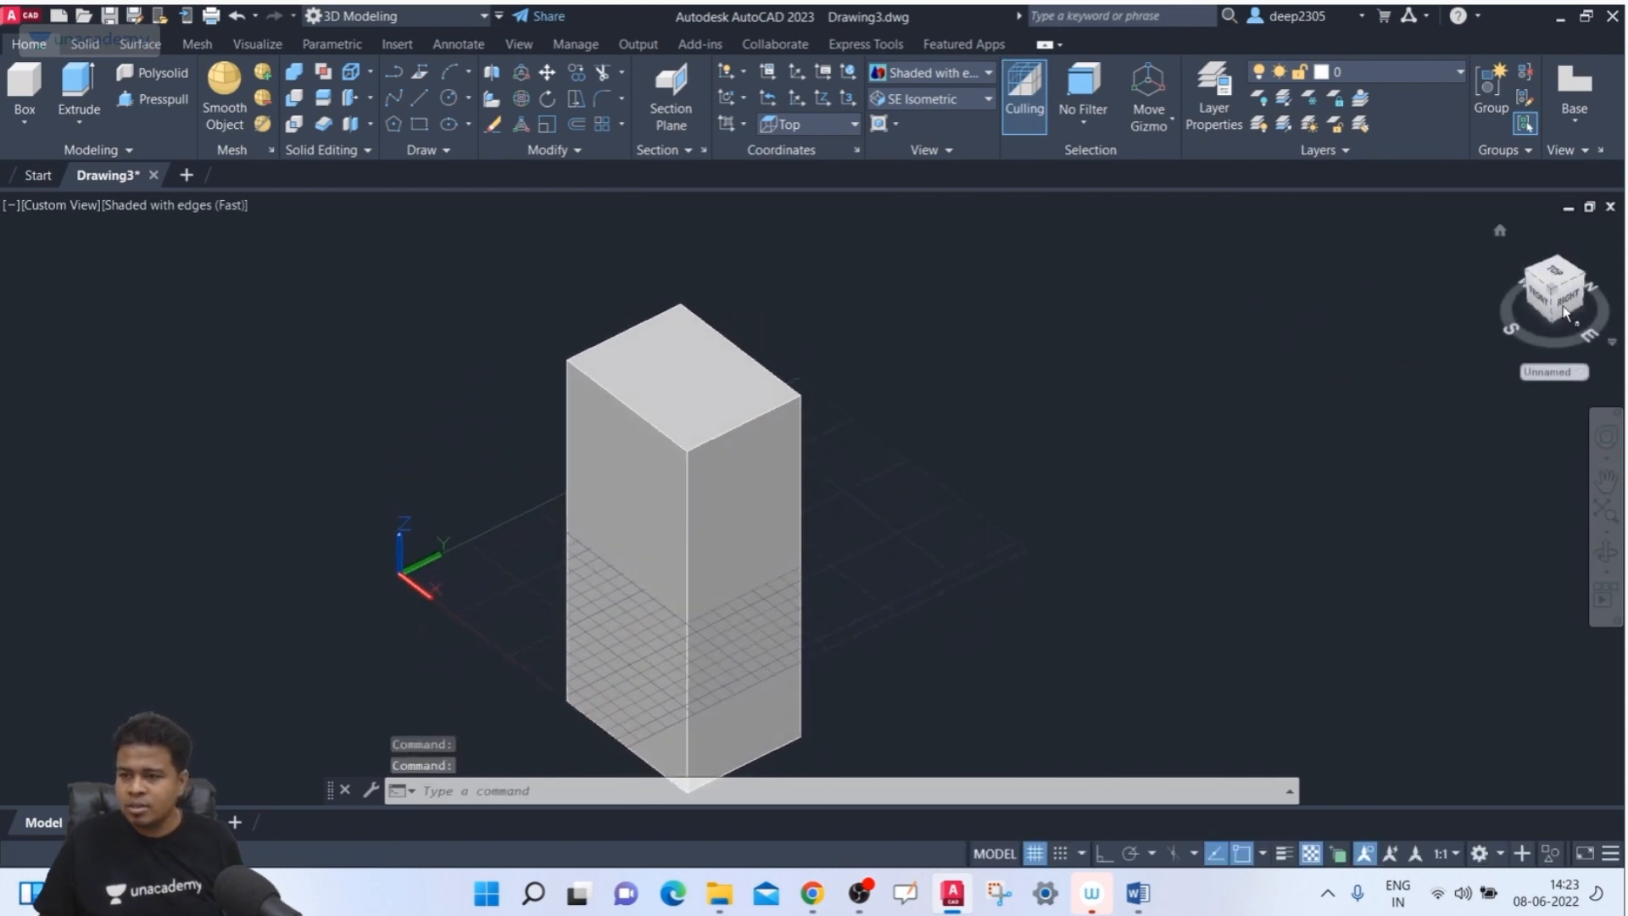
left_click(932, 102)
left_click(937, 274)
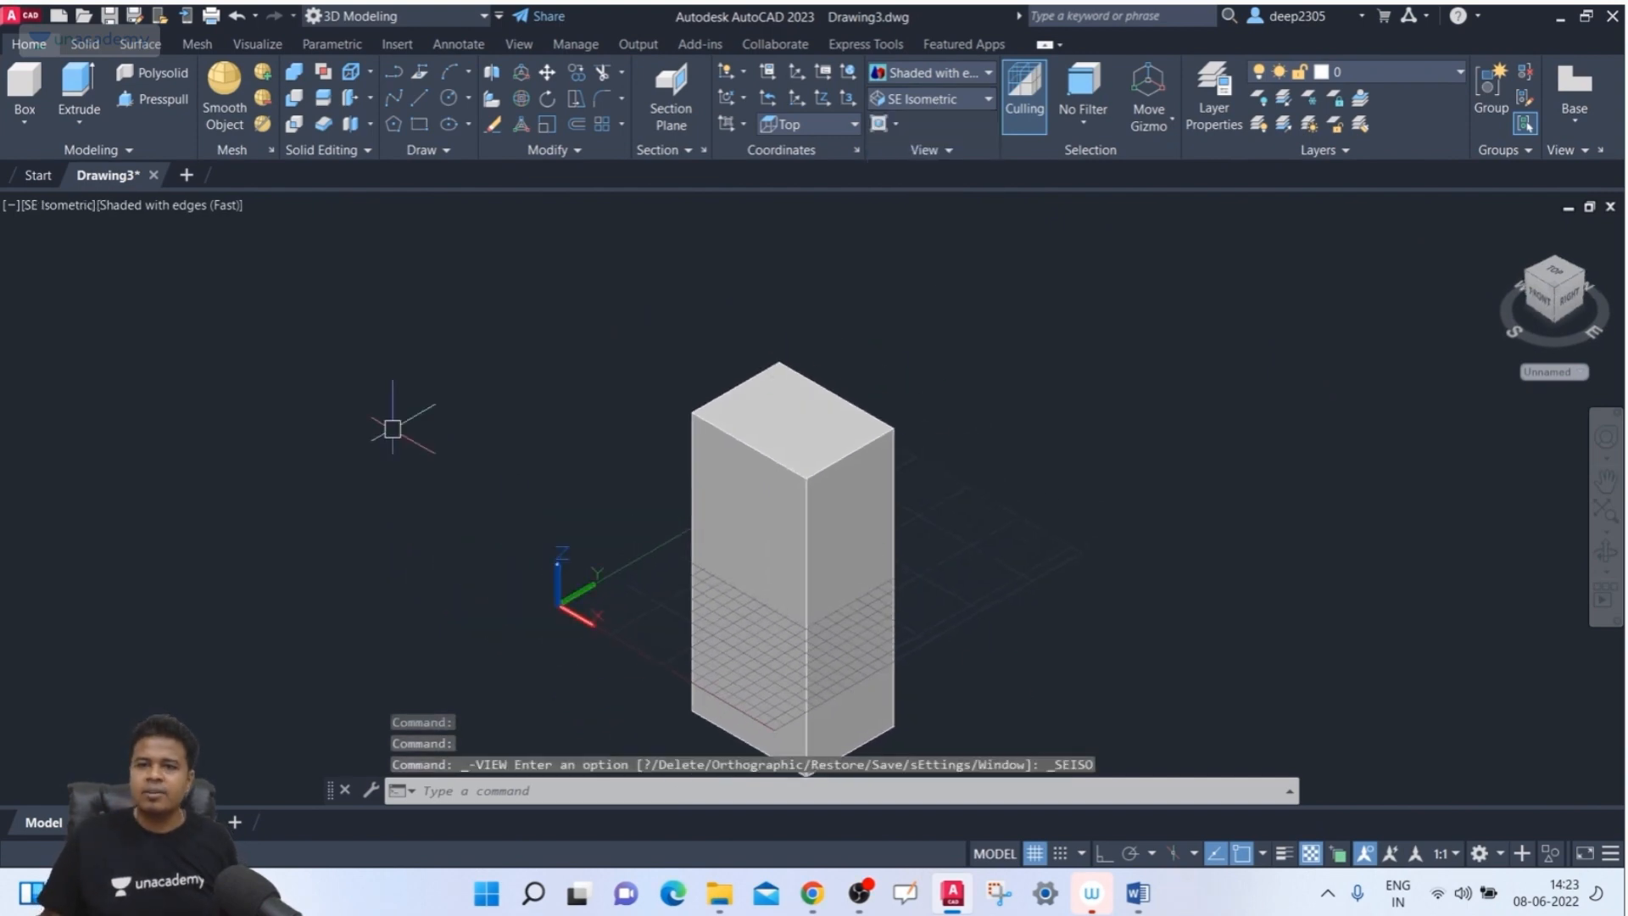
- Measure the box's full height along one vertical edge with the DIST command, from its top corner to its bottom corner
left_click(792, 552)
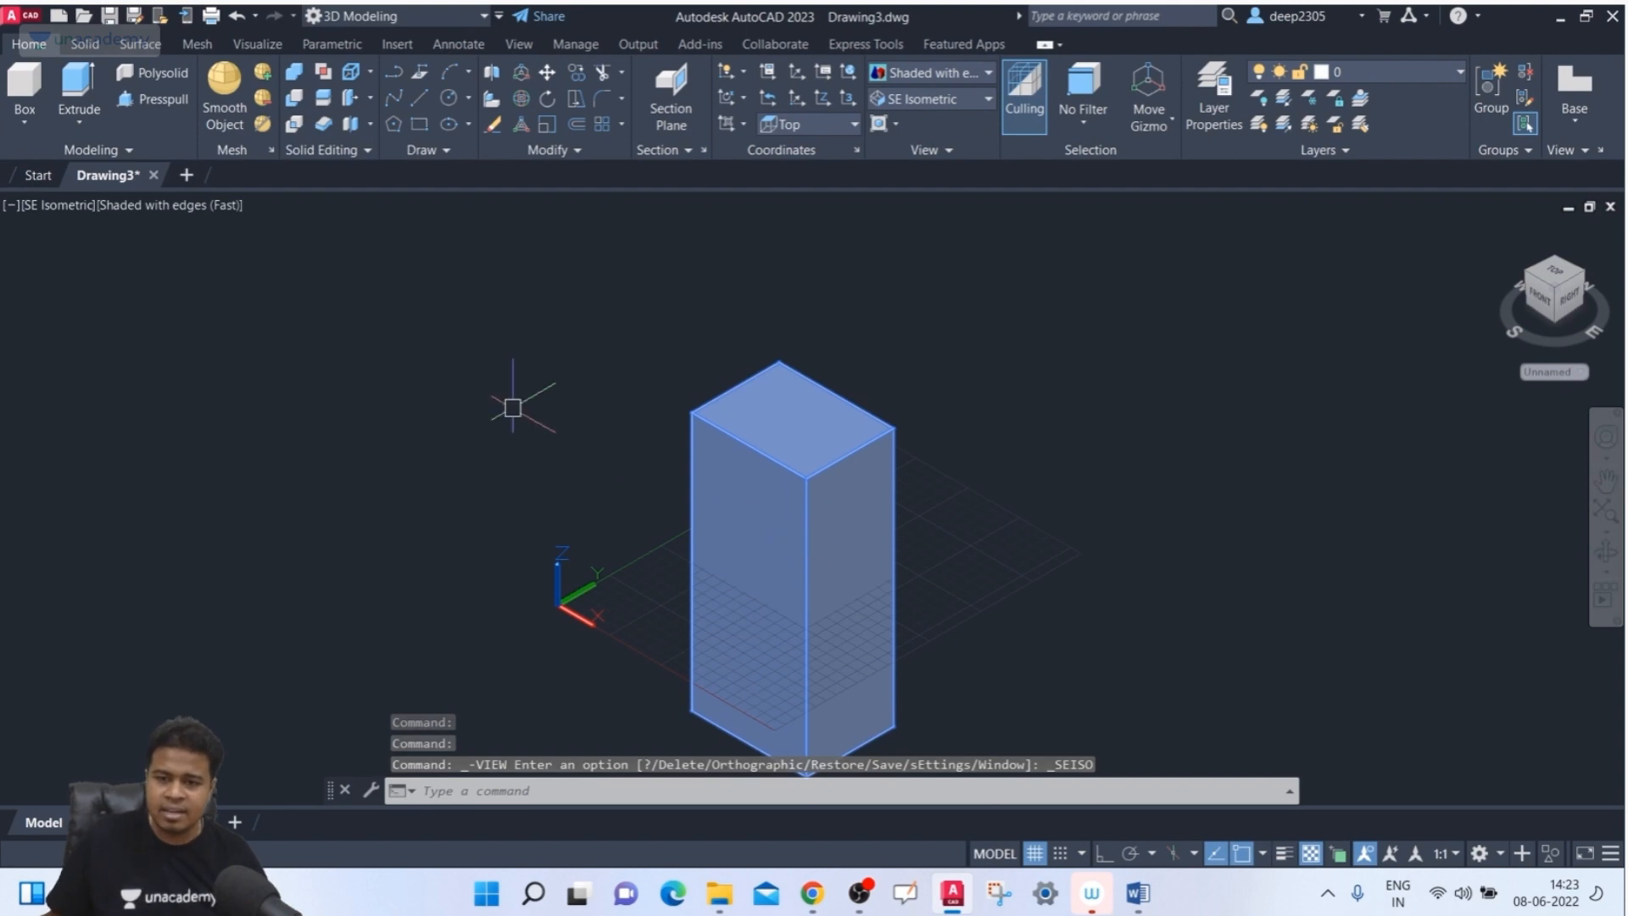
key("Escape")
middle_click_drag(512, 408, 317, 277)
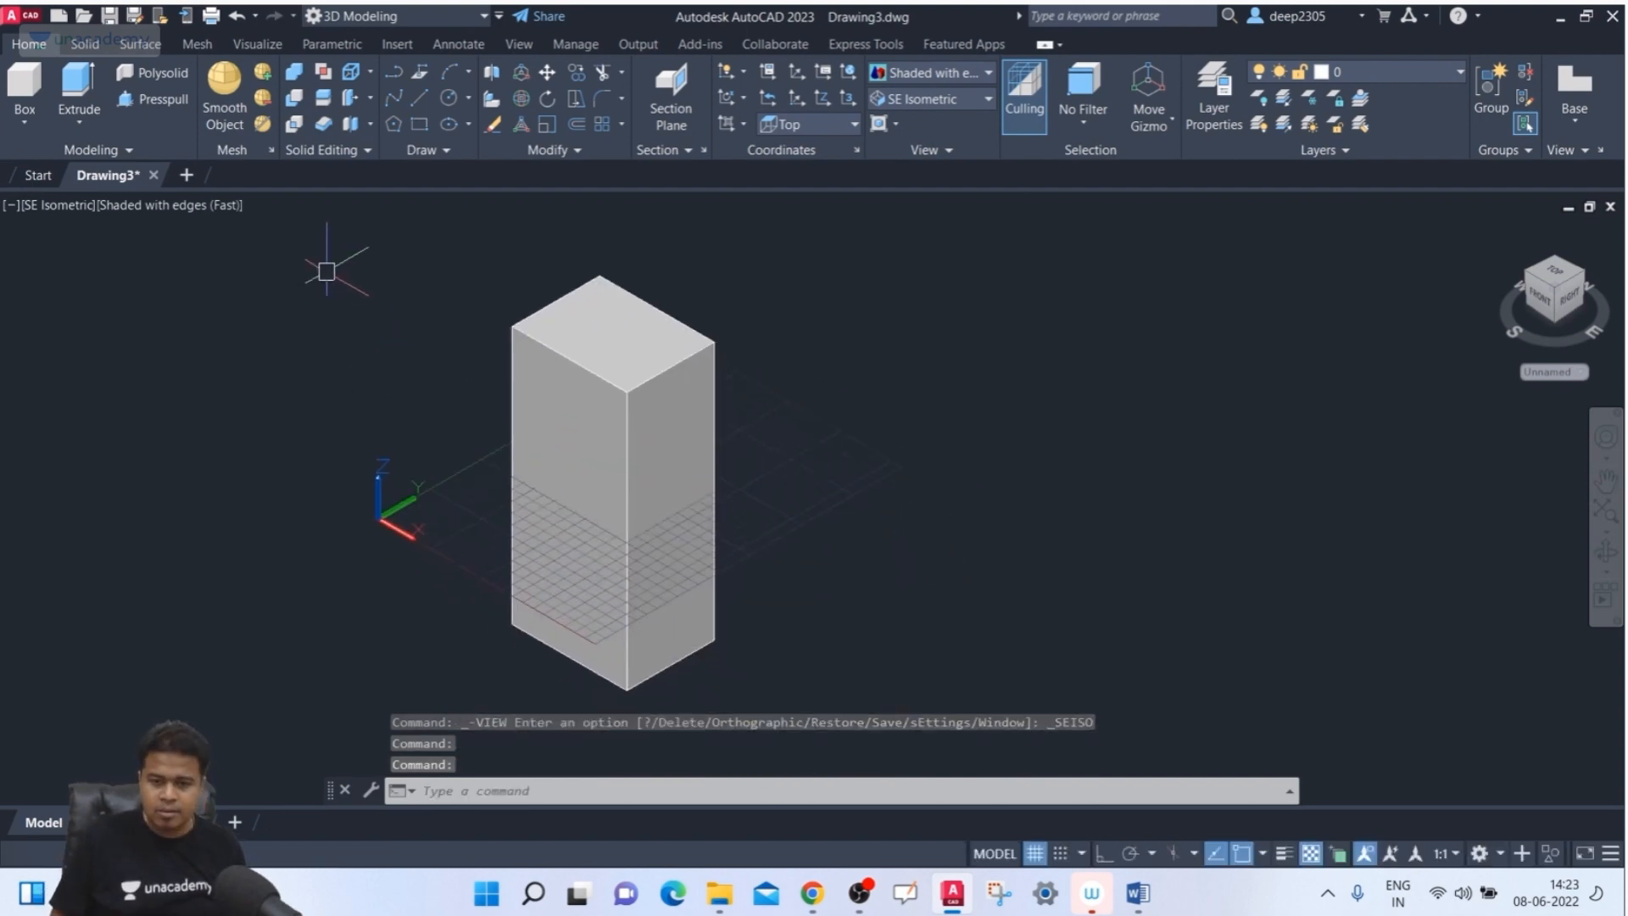
type("di")
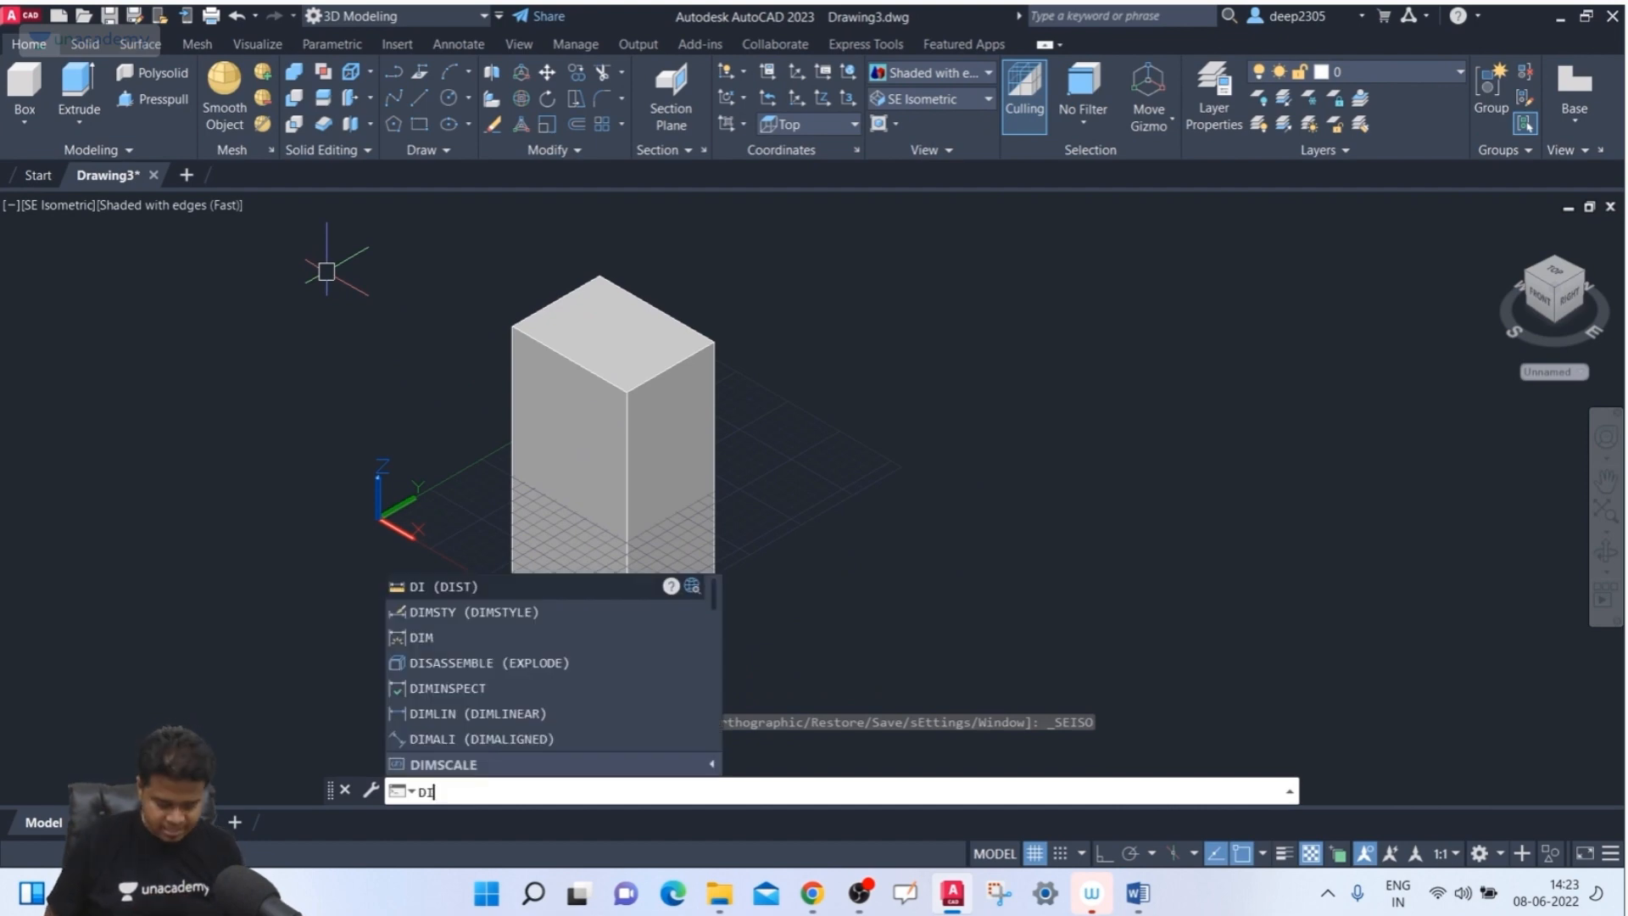
key("Return")
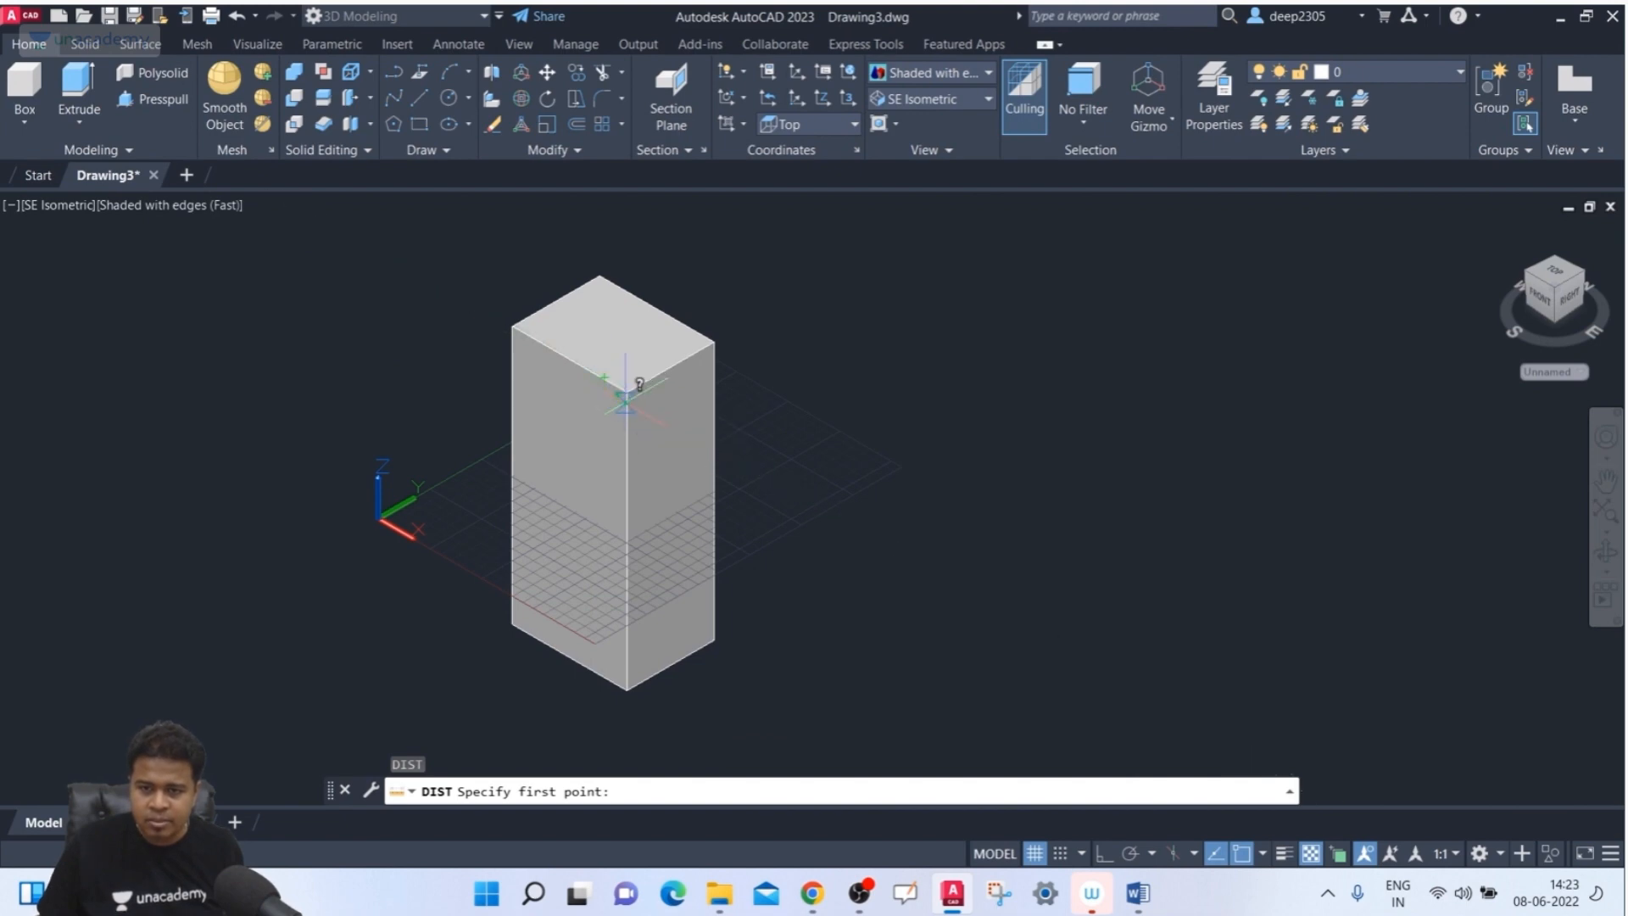
scroll(626, 394, "up", 2)
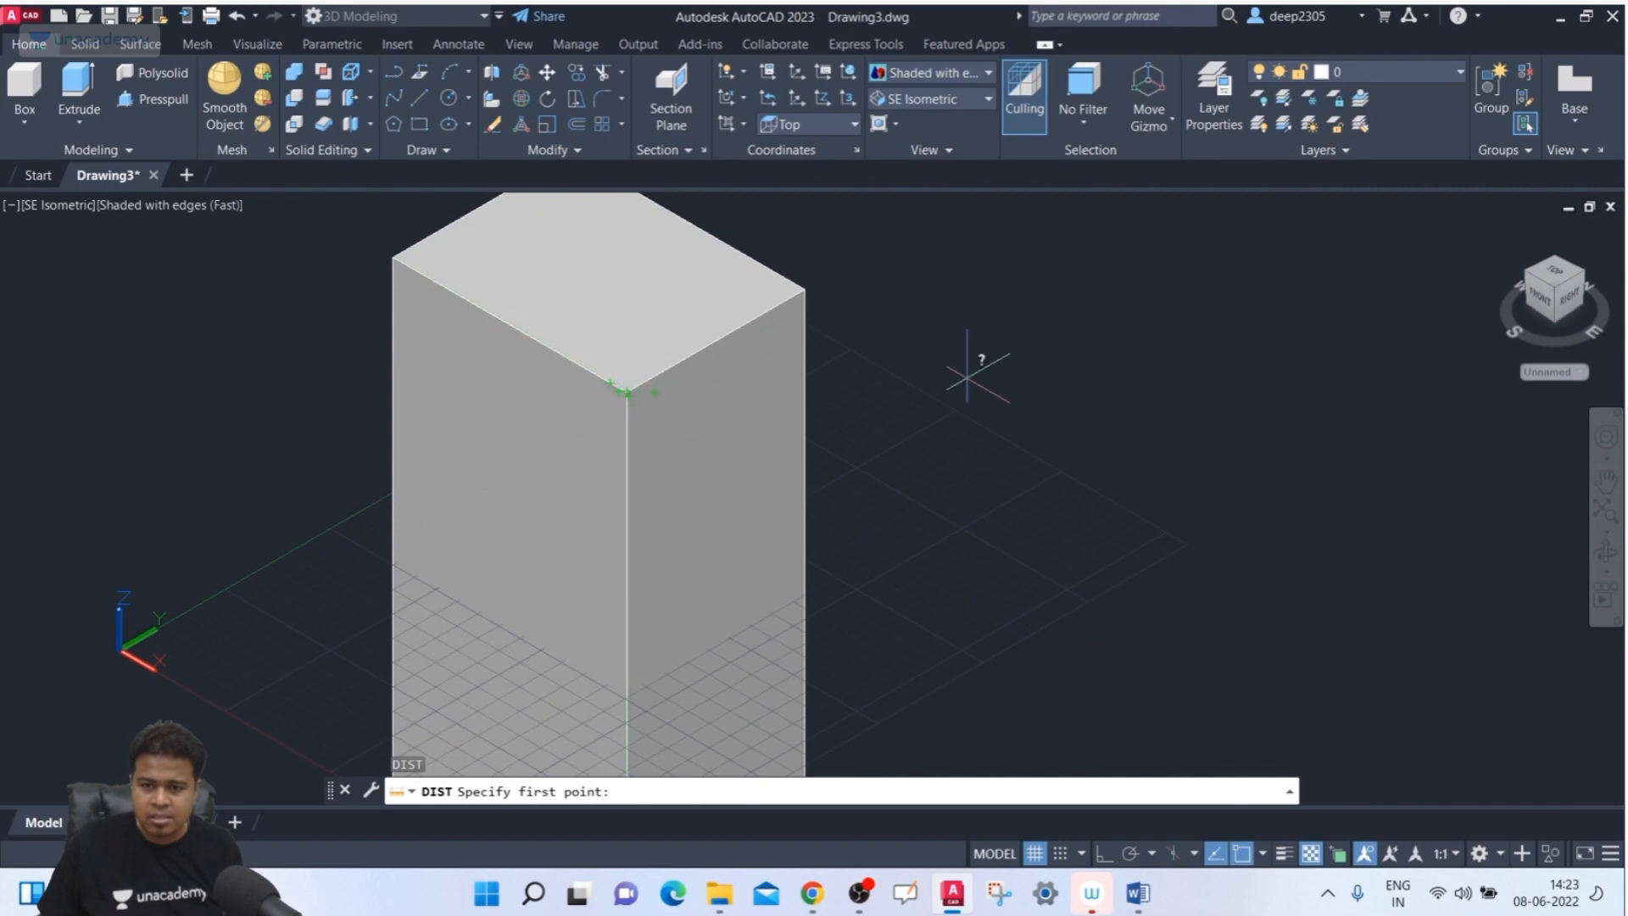
scroll(968, 374, "down", 1)
middle_click_drag(968, 374, 876, 255, "shift")
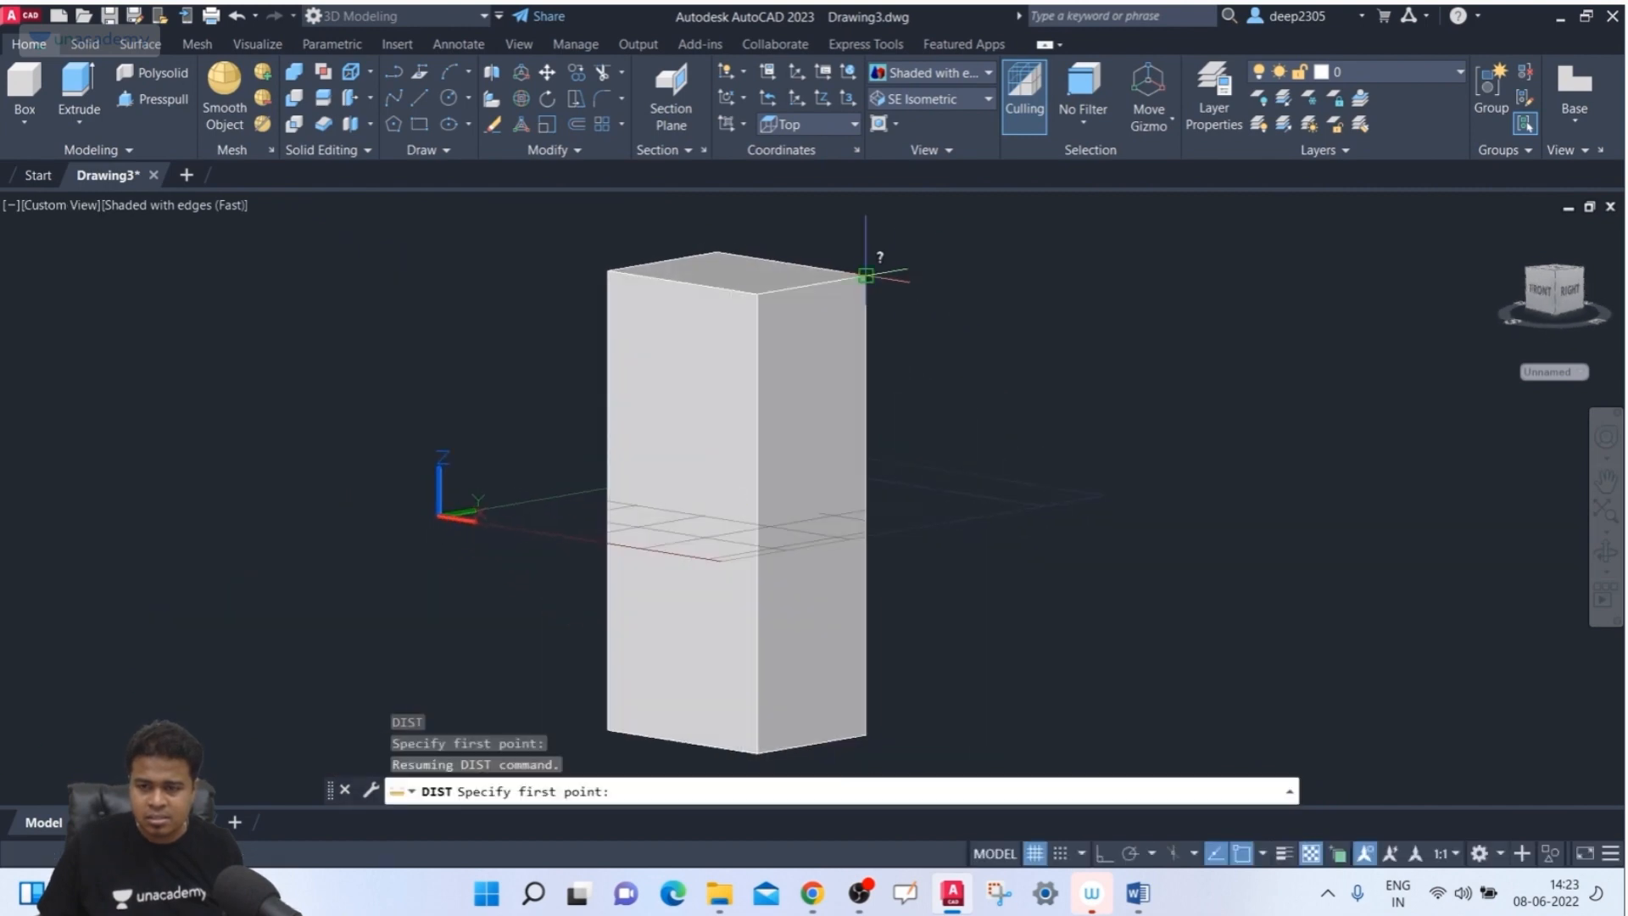
left_click(867, 276)
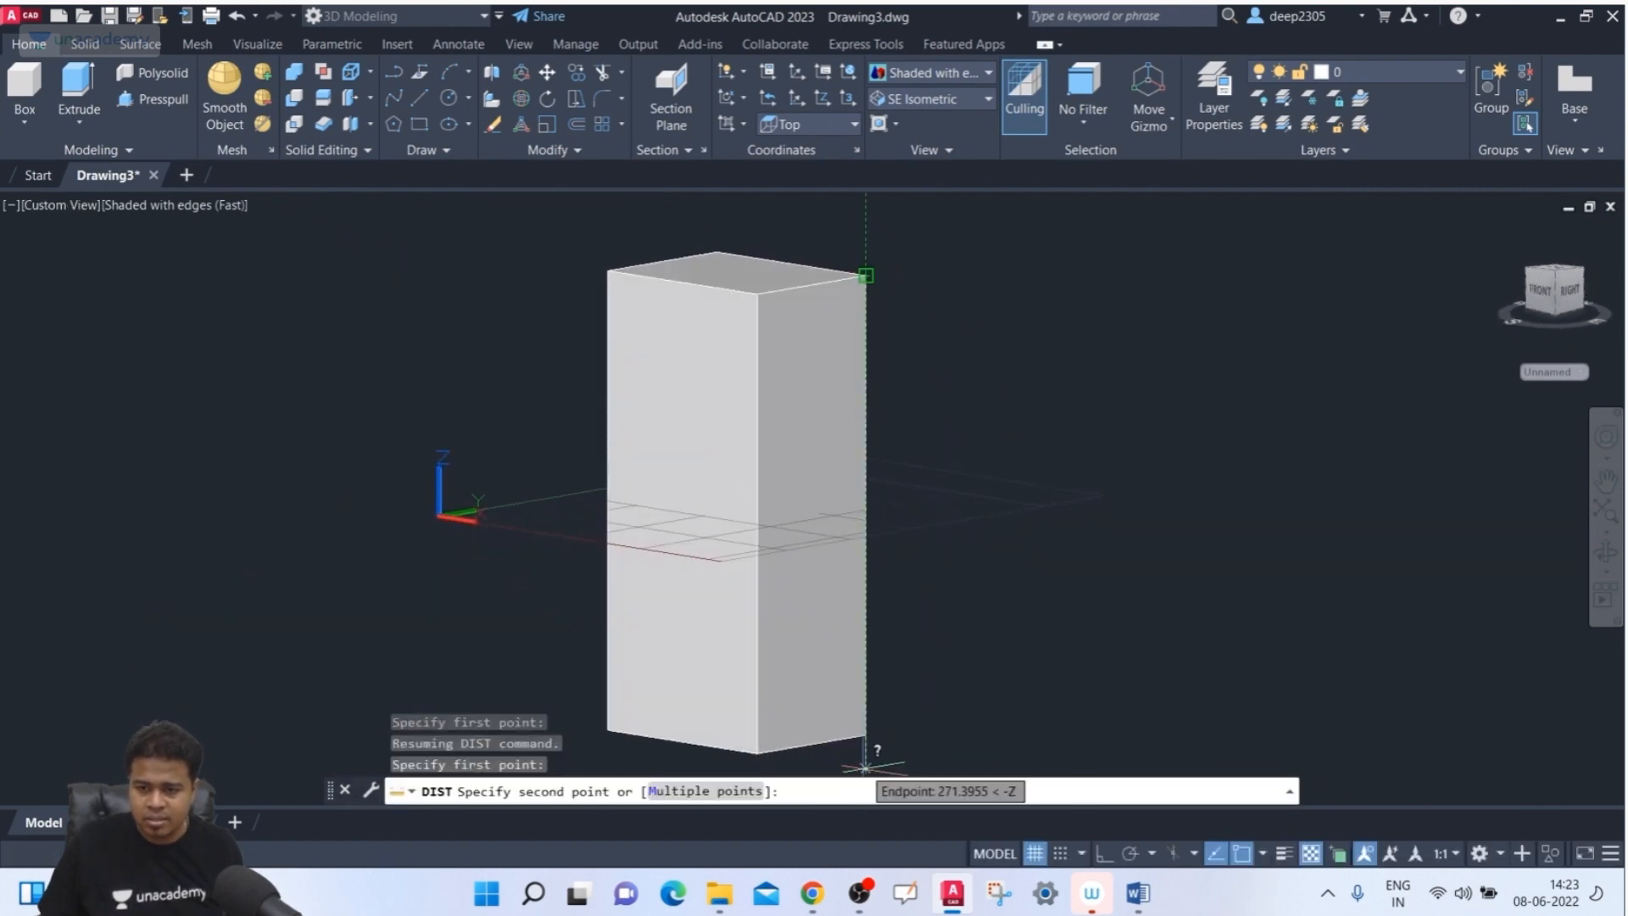
left_click(866, 735)
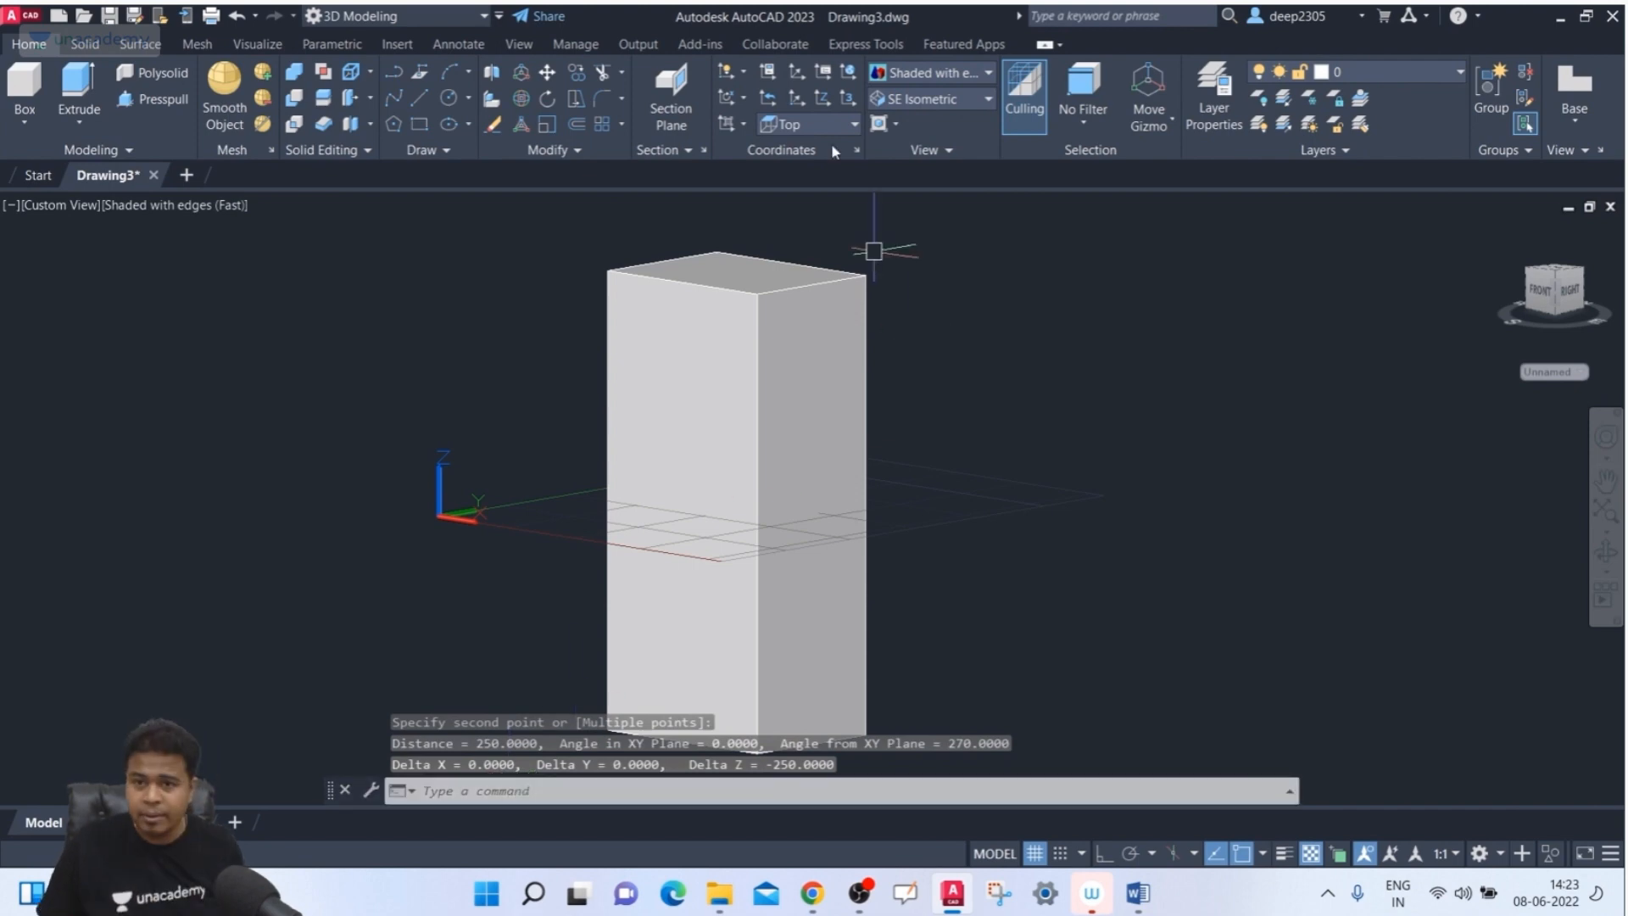
- Return the viewport to the SE Isometric view and delete the centre-based box
left_click(927, 102)
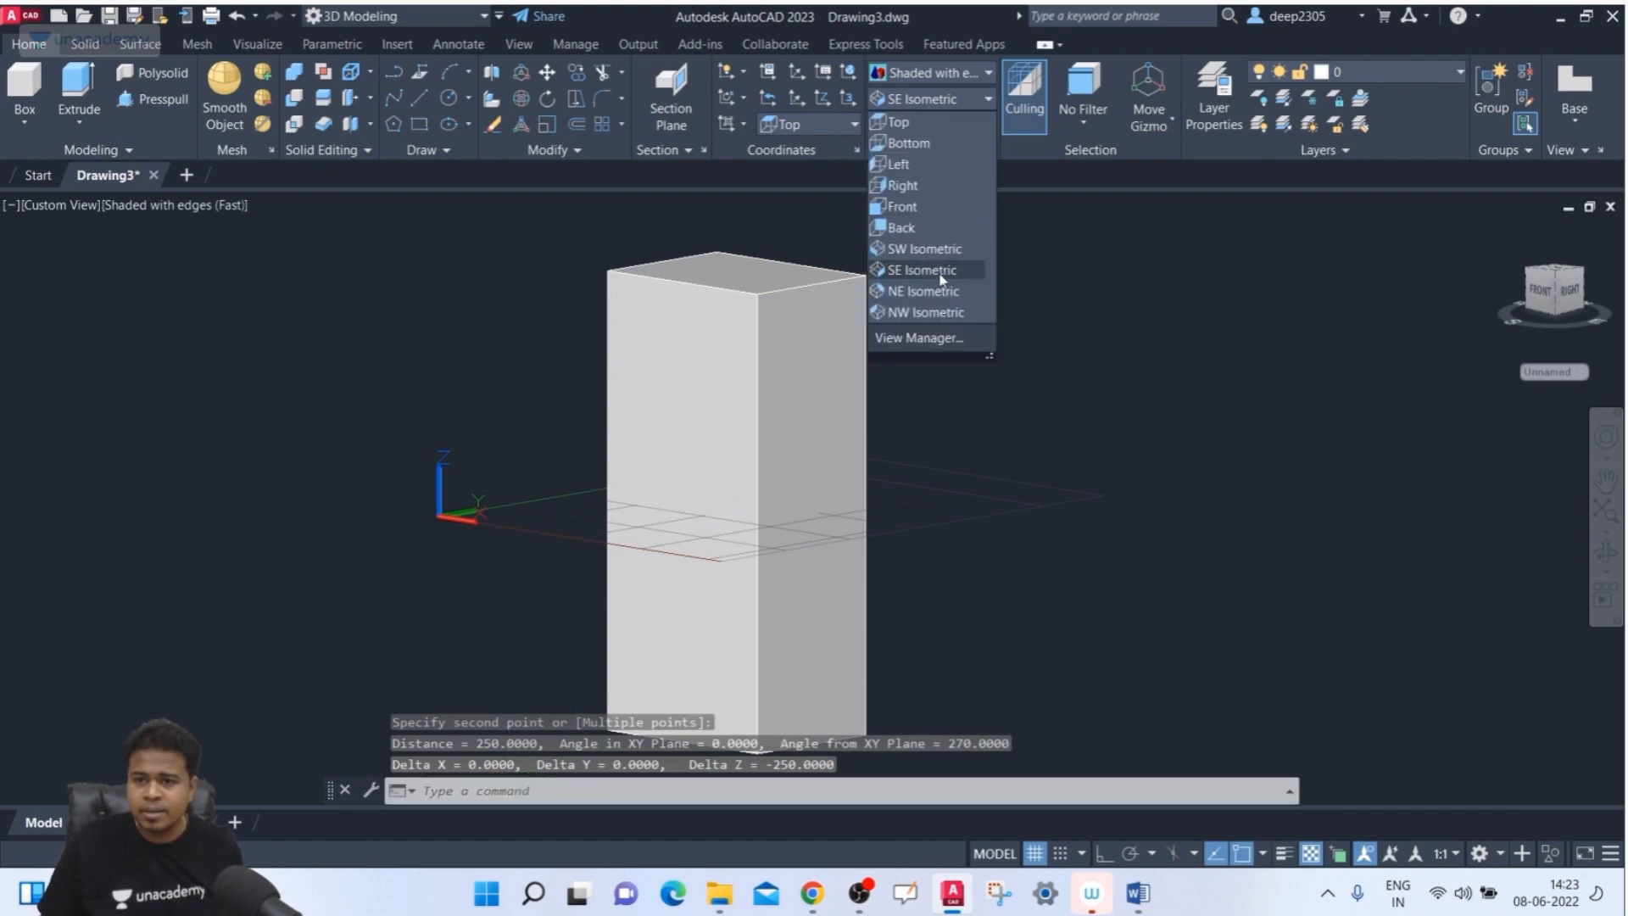
left_click(933, 267)
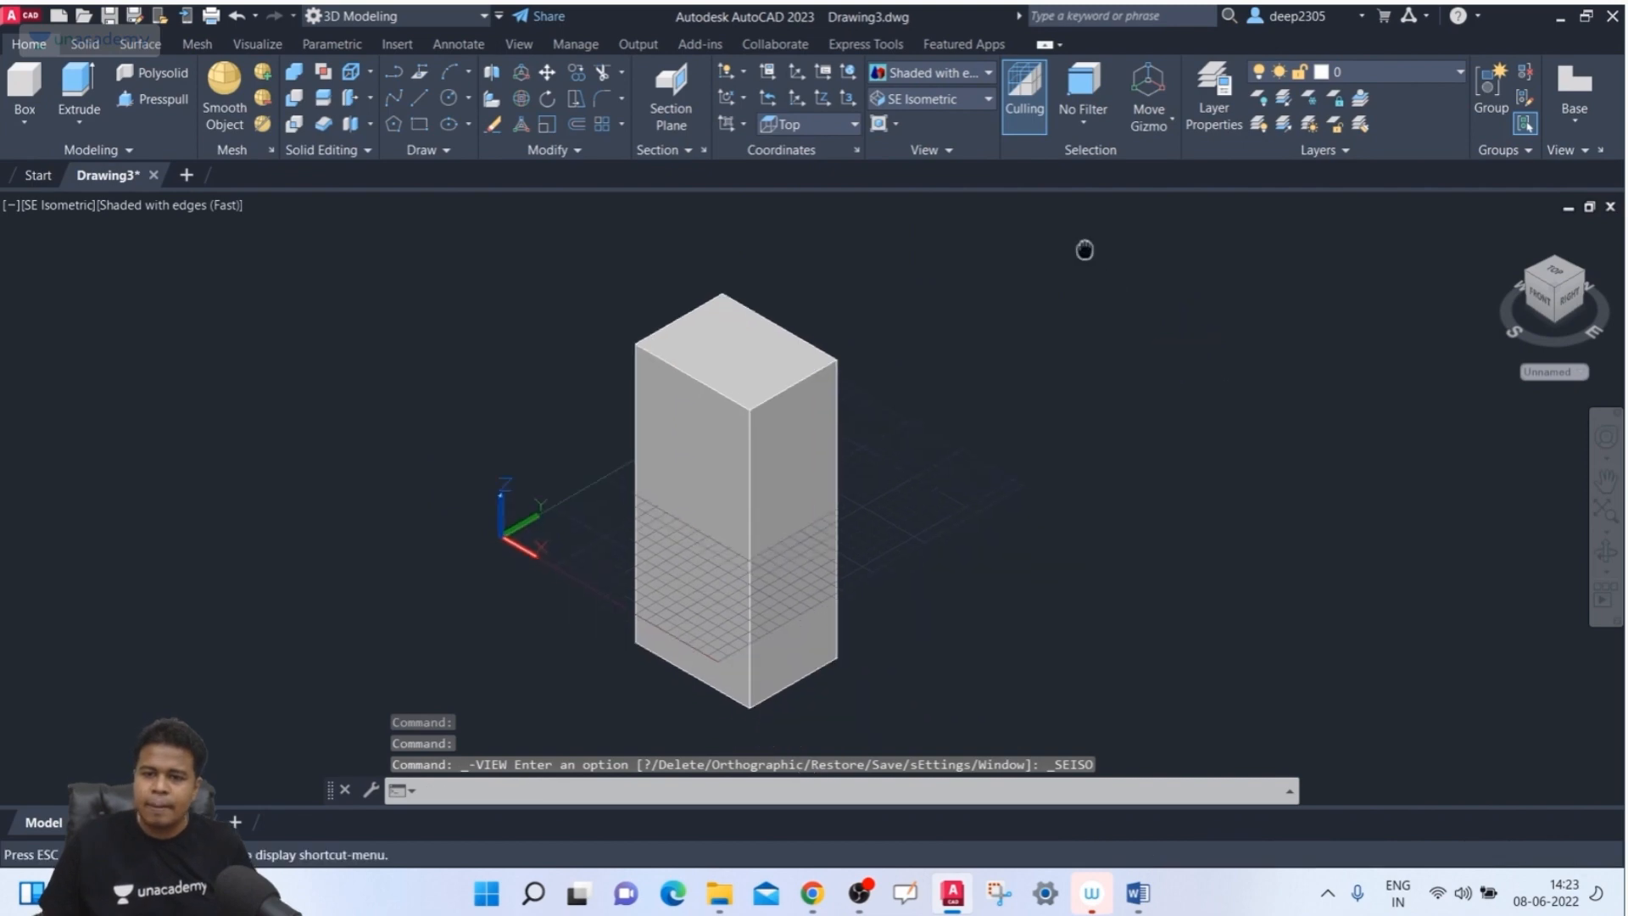
left_click(1016, 282)
left_click(630, 499)
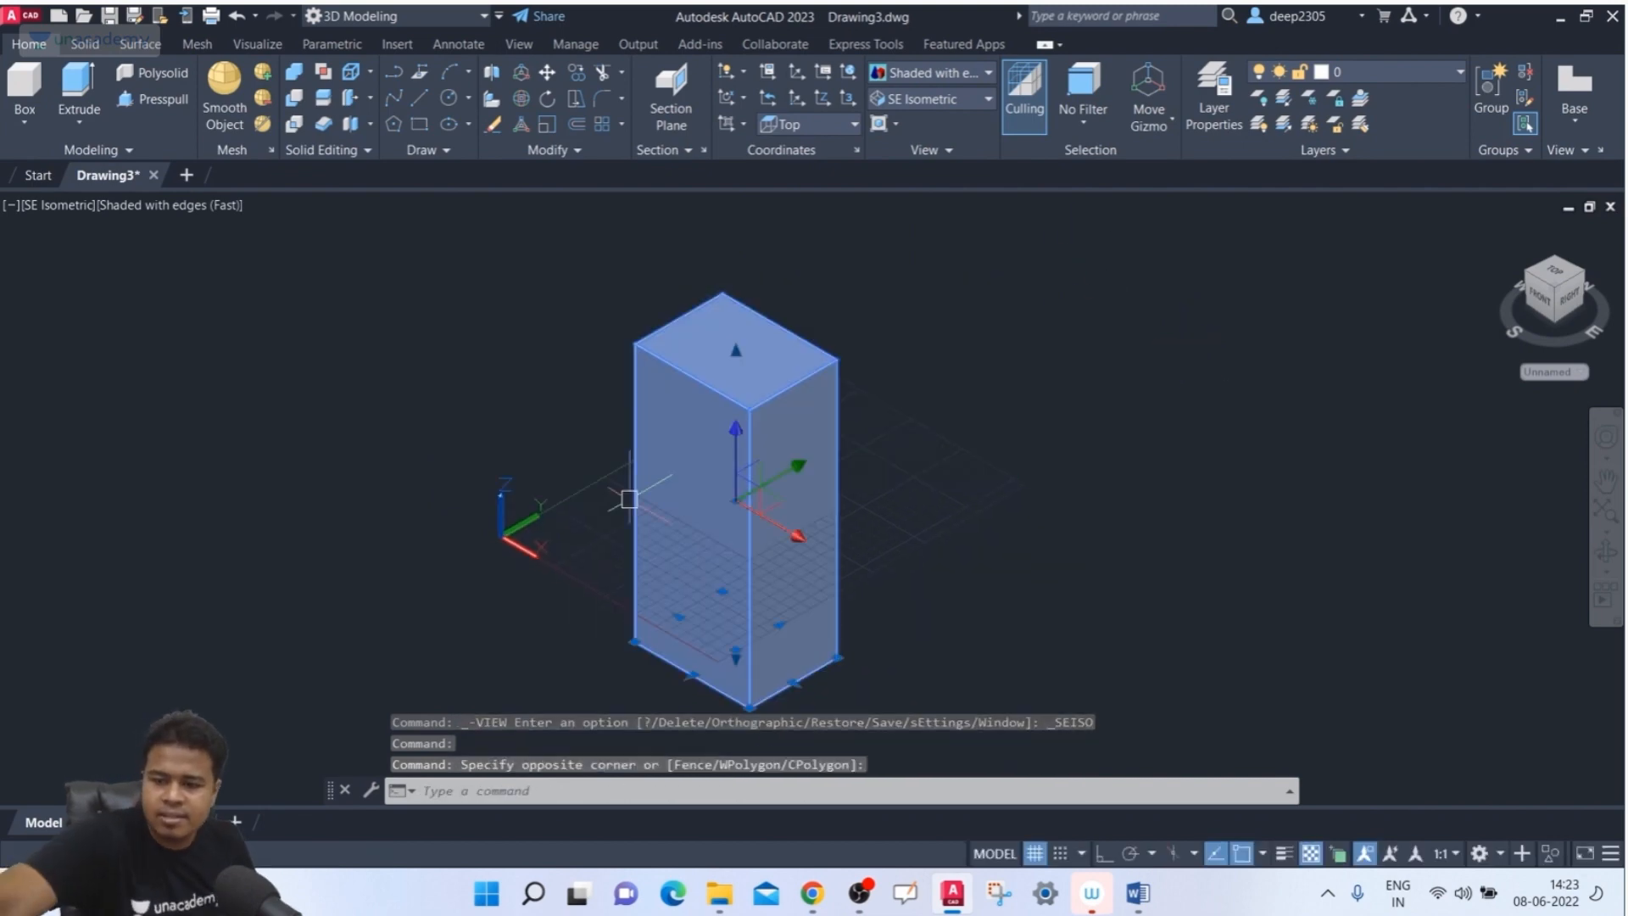
key("Delete")
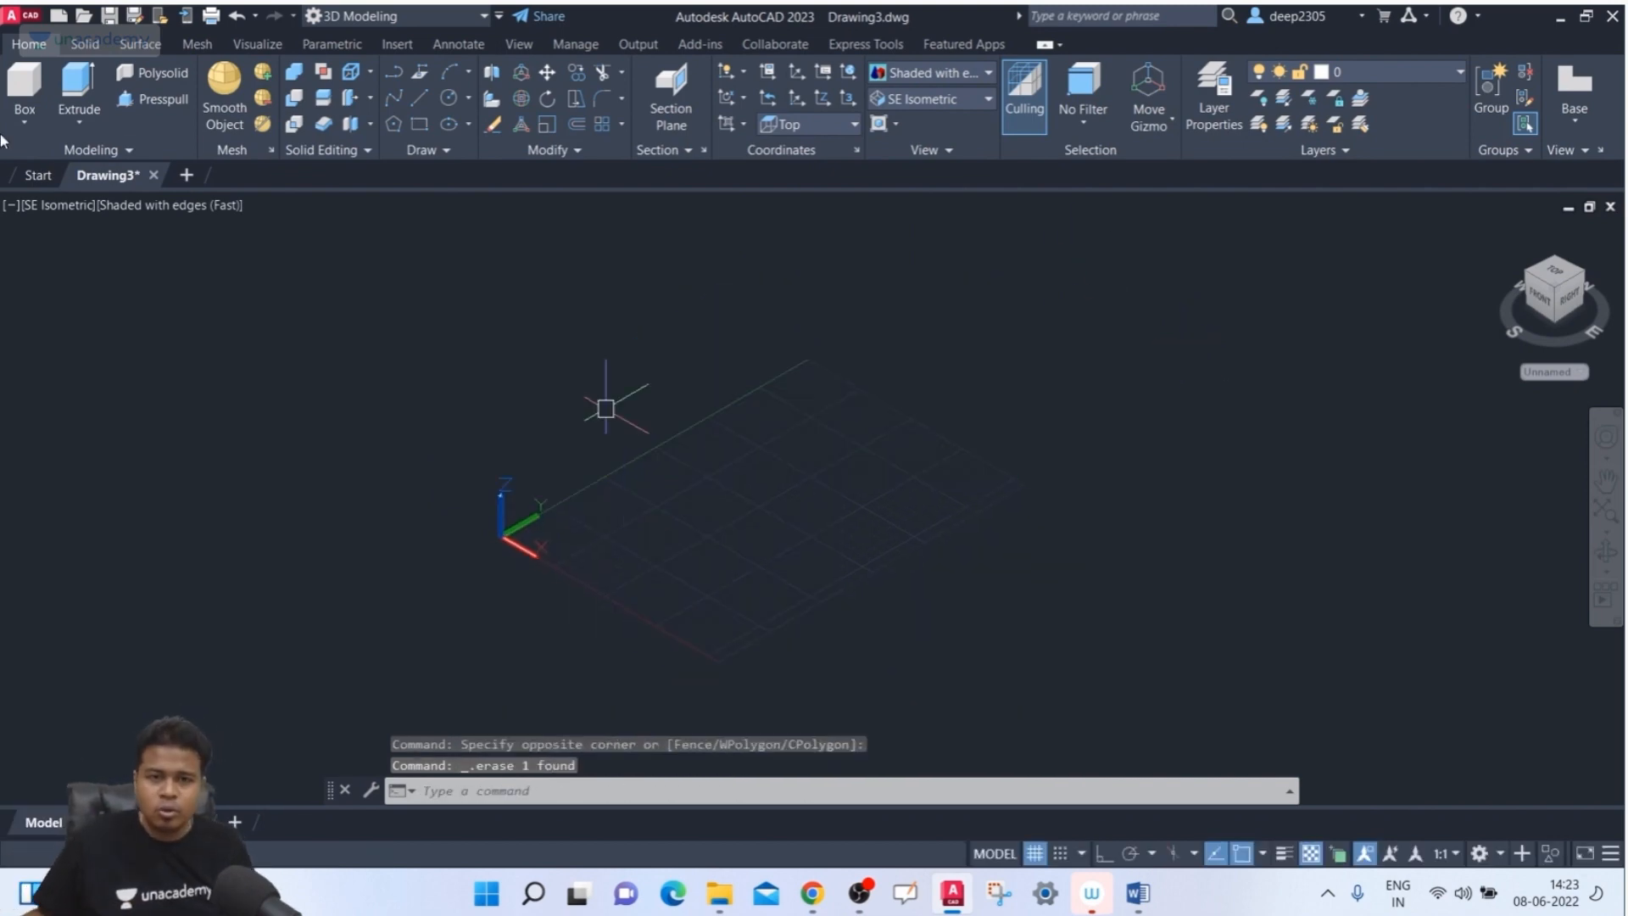
- Draw a solid cube from a first corner on the grid using the Box command's Cube option with a length of 50
left_click(36, 81)
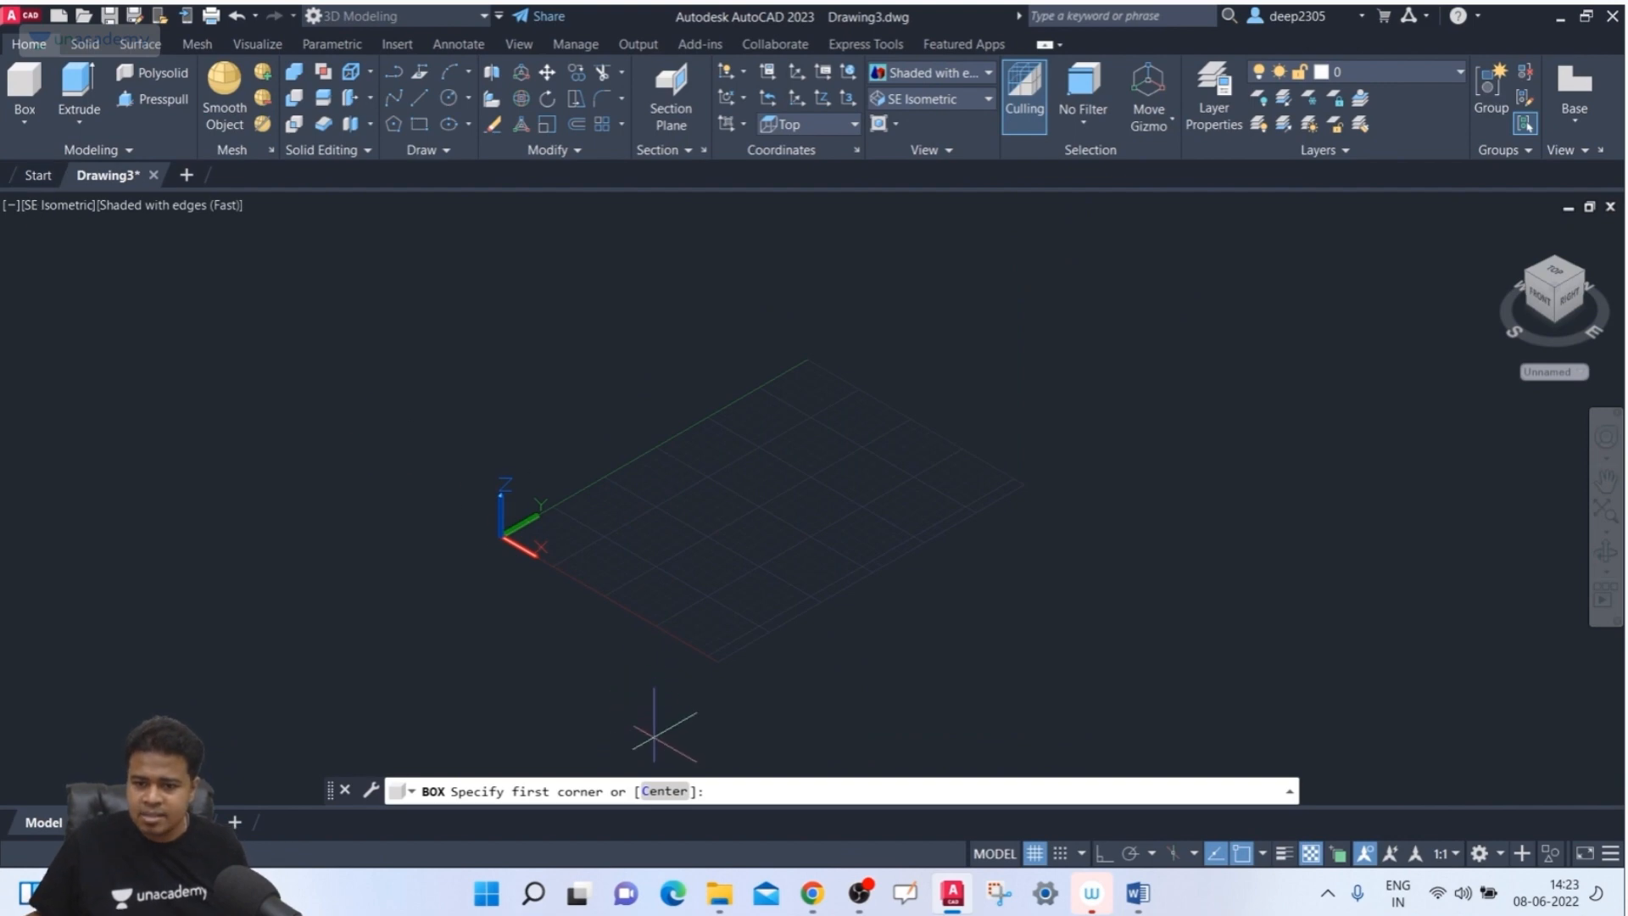
left_click(639, 526)
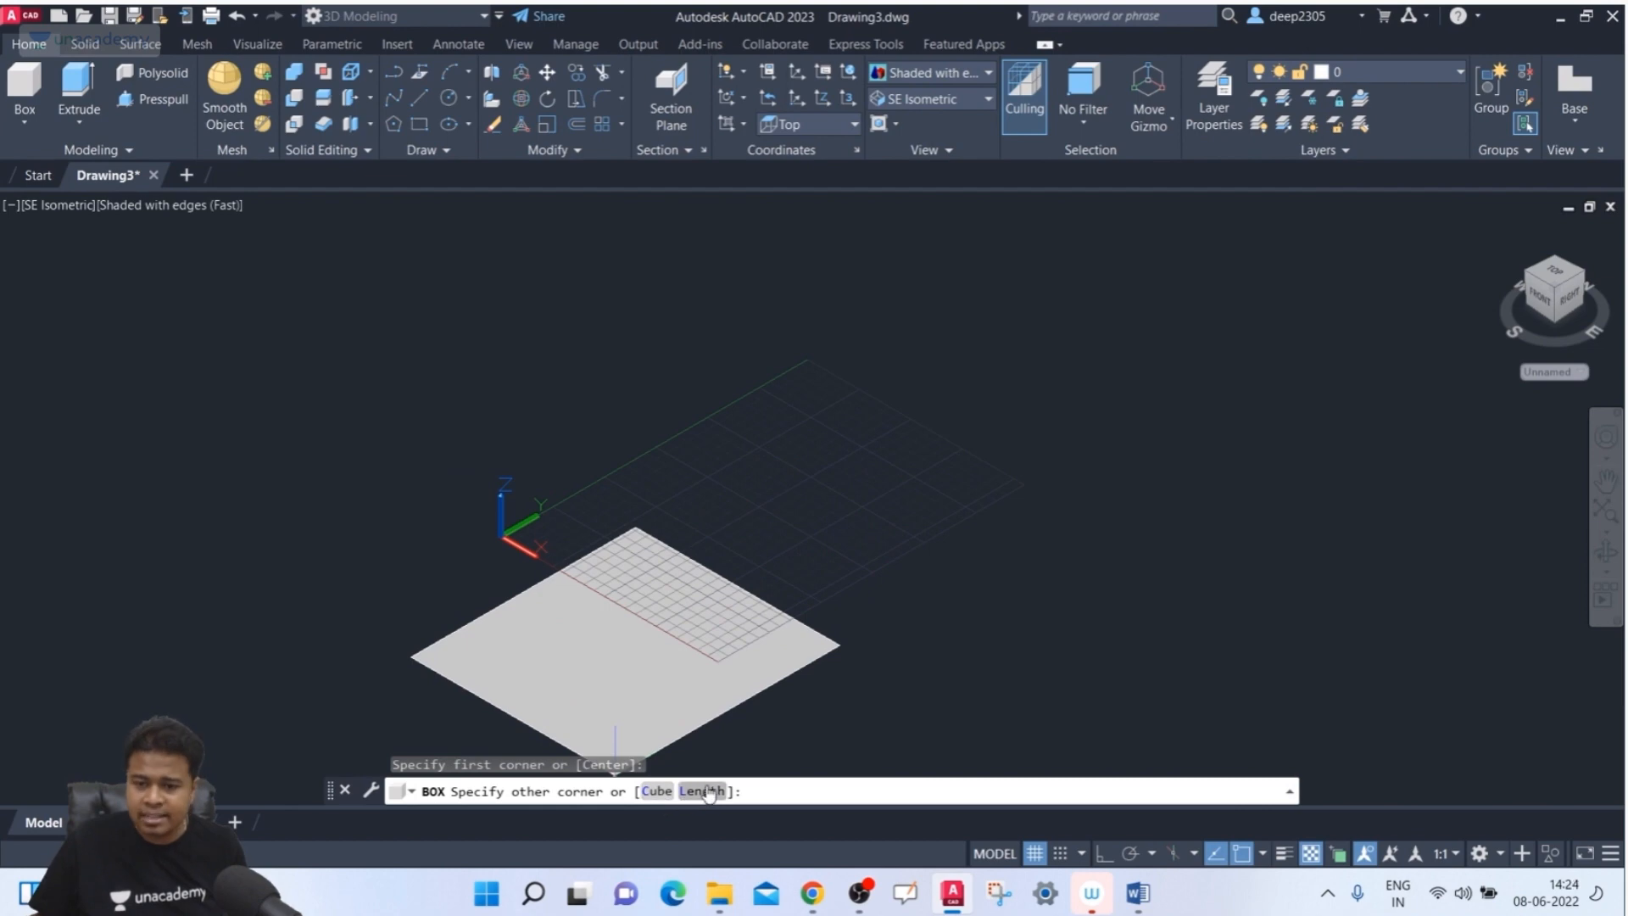
left_click(657, 791)
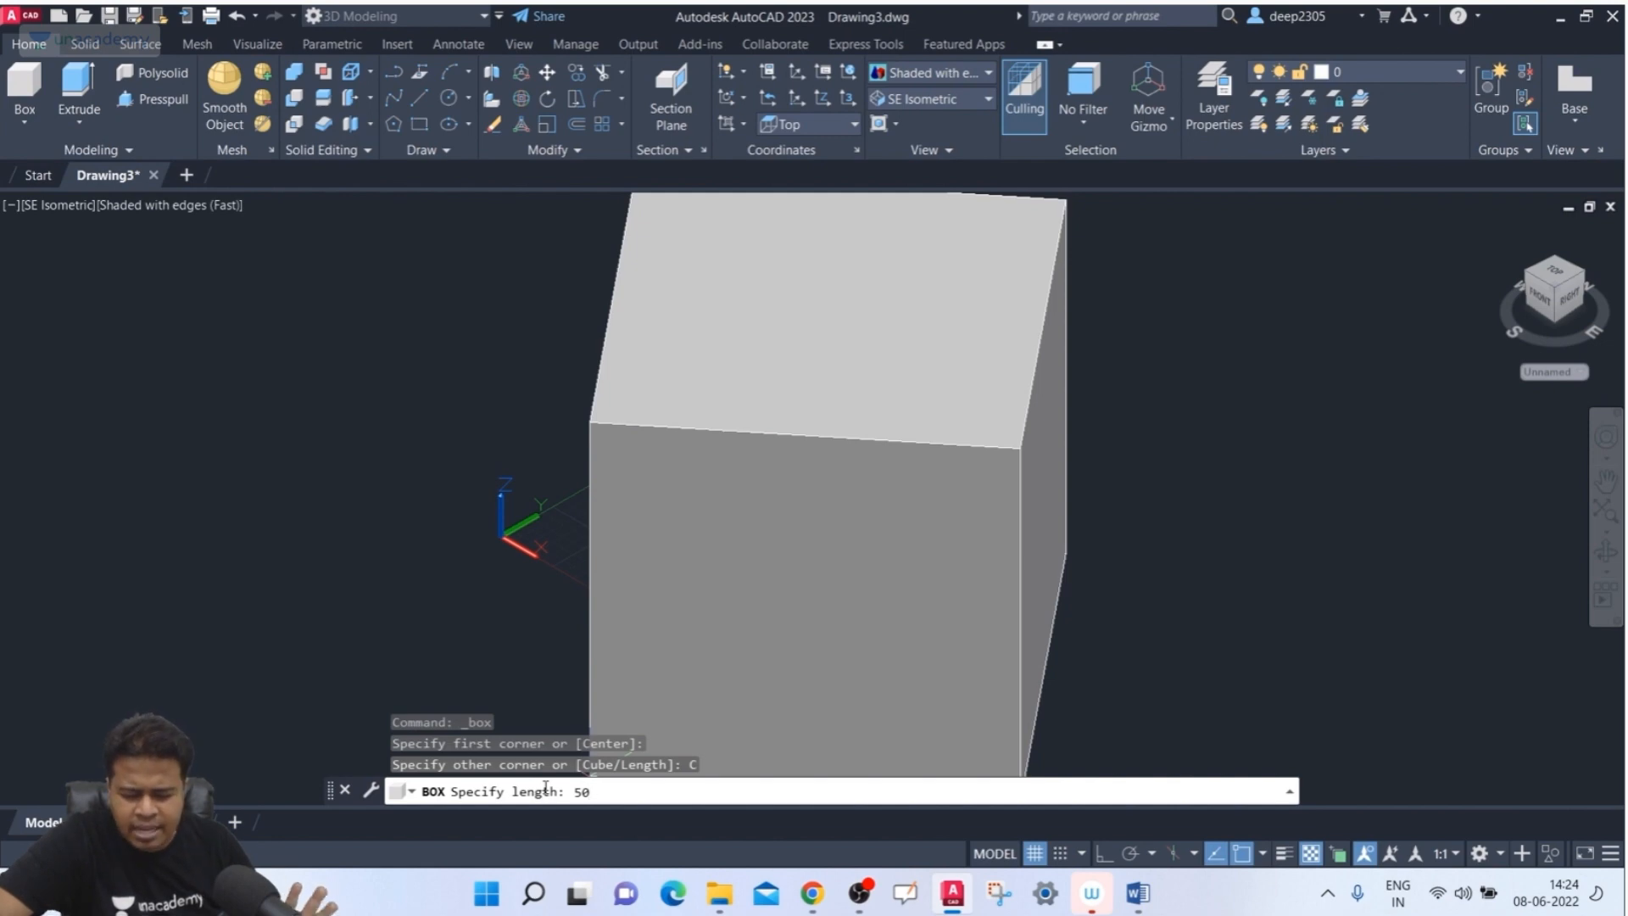
key("Return")
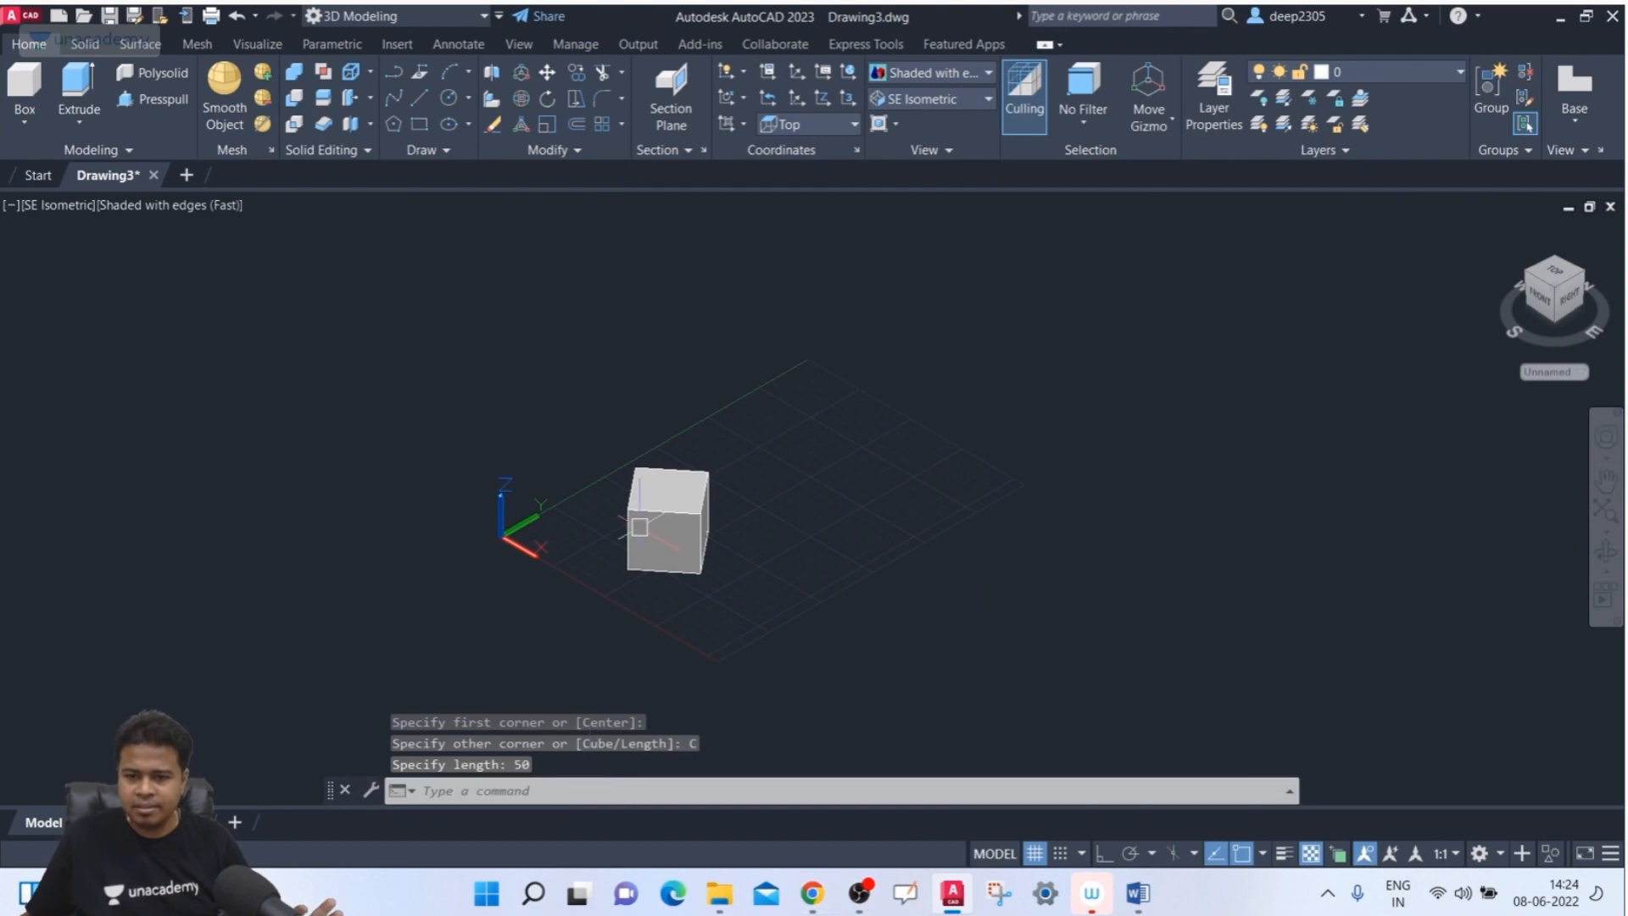
scroll(750, 539, "up", 3)
scroll(749, 539, "down", 4)
scroll(740, 538, "up", 4)
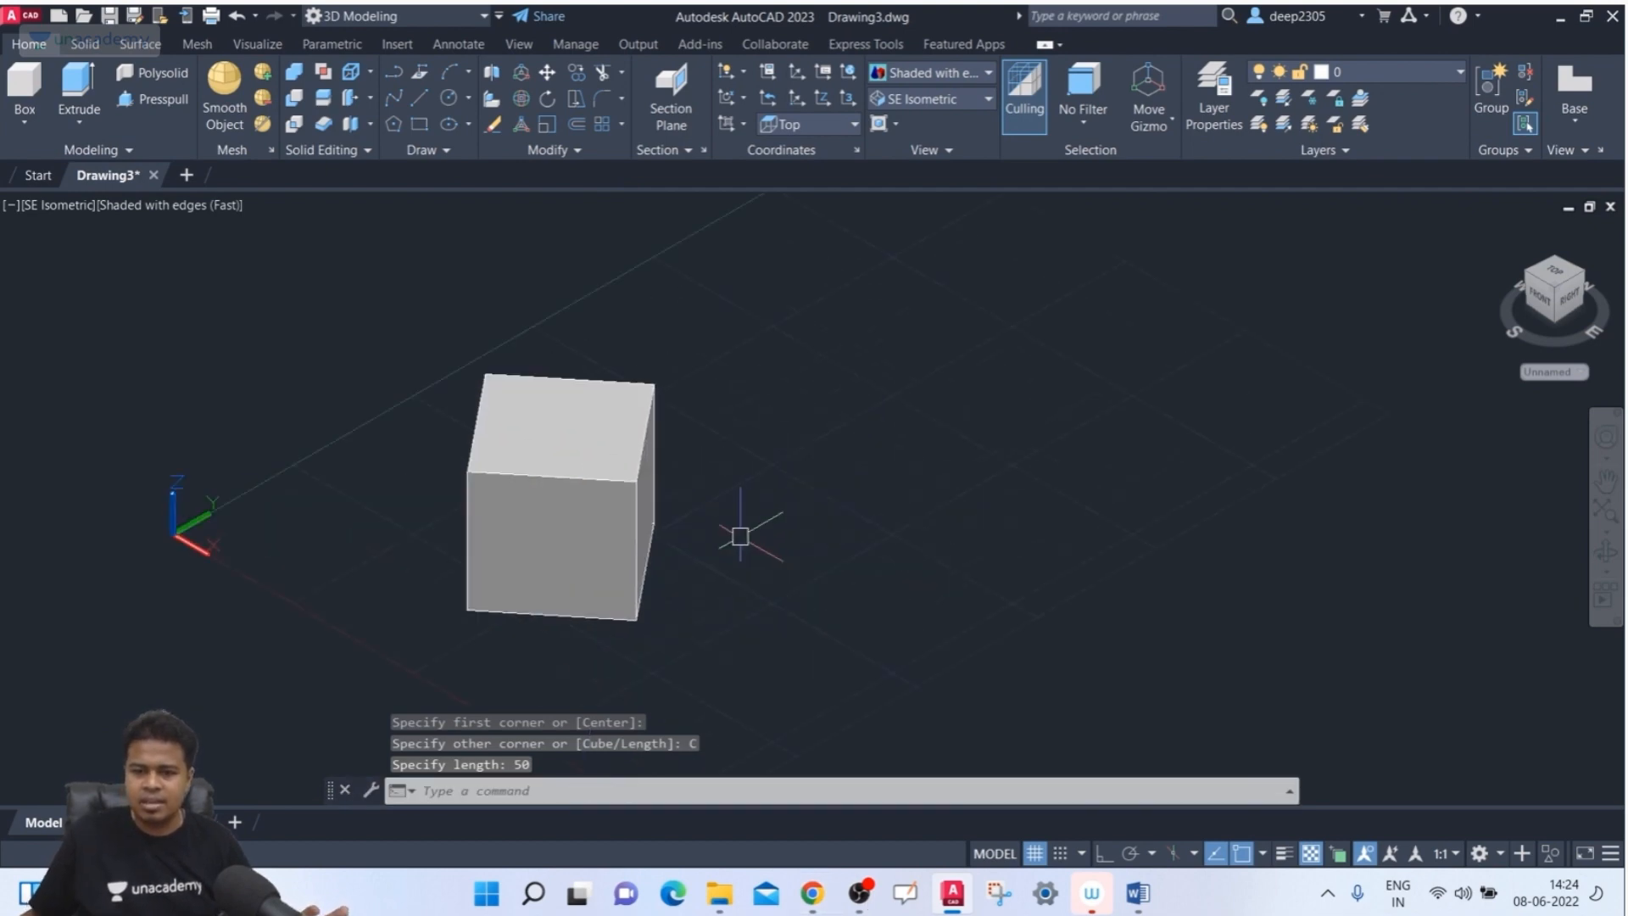
- Select the cube on the grid and delete it
left_click(790, 476)
left_click(587, 541)
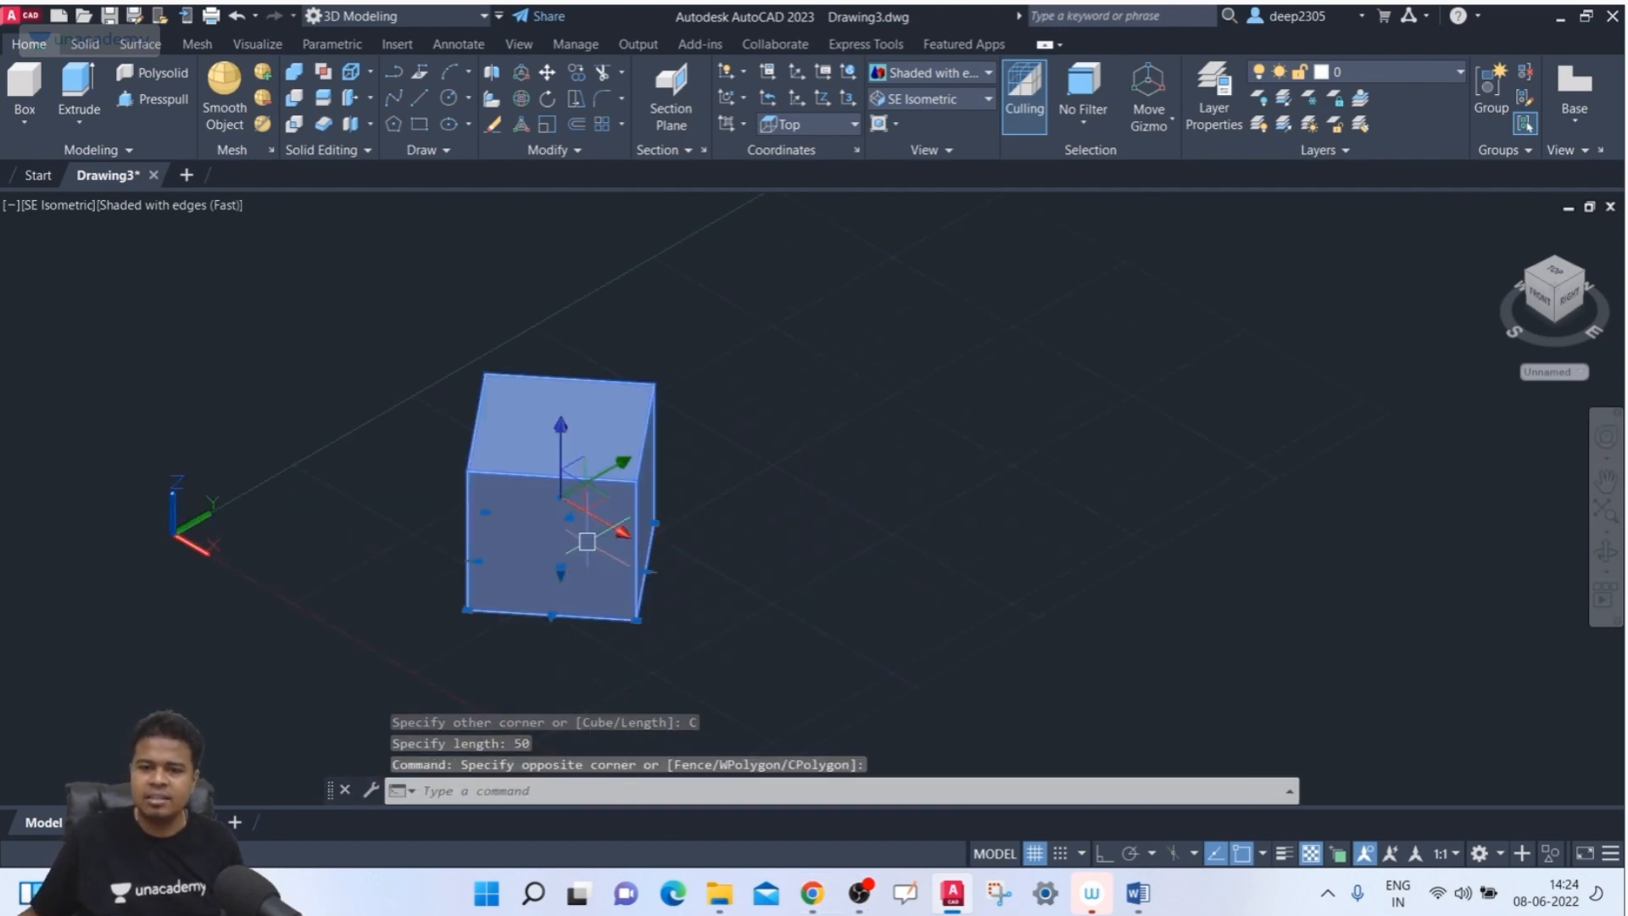
key("Delete")
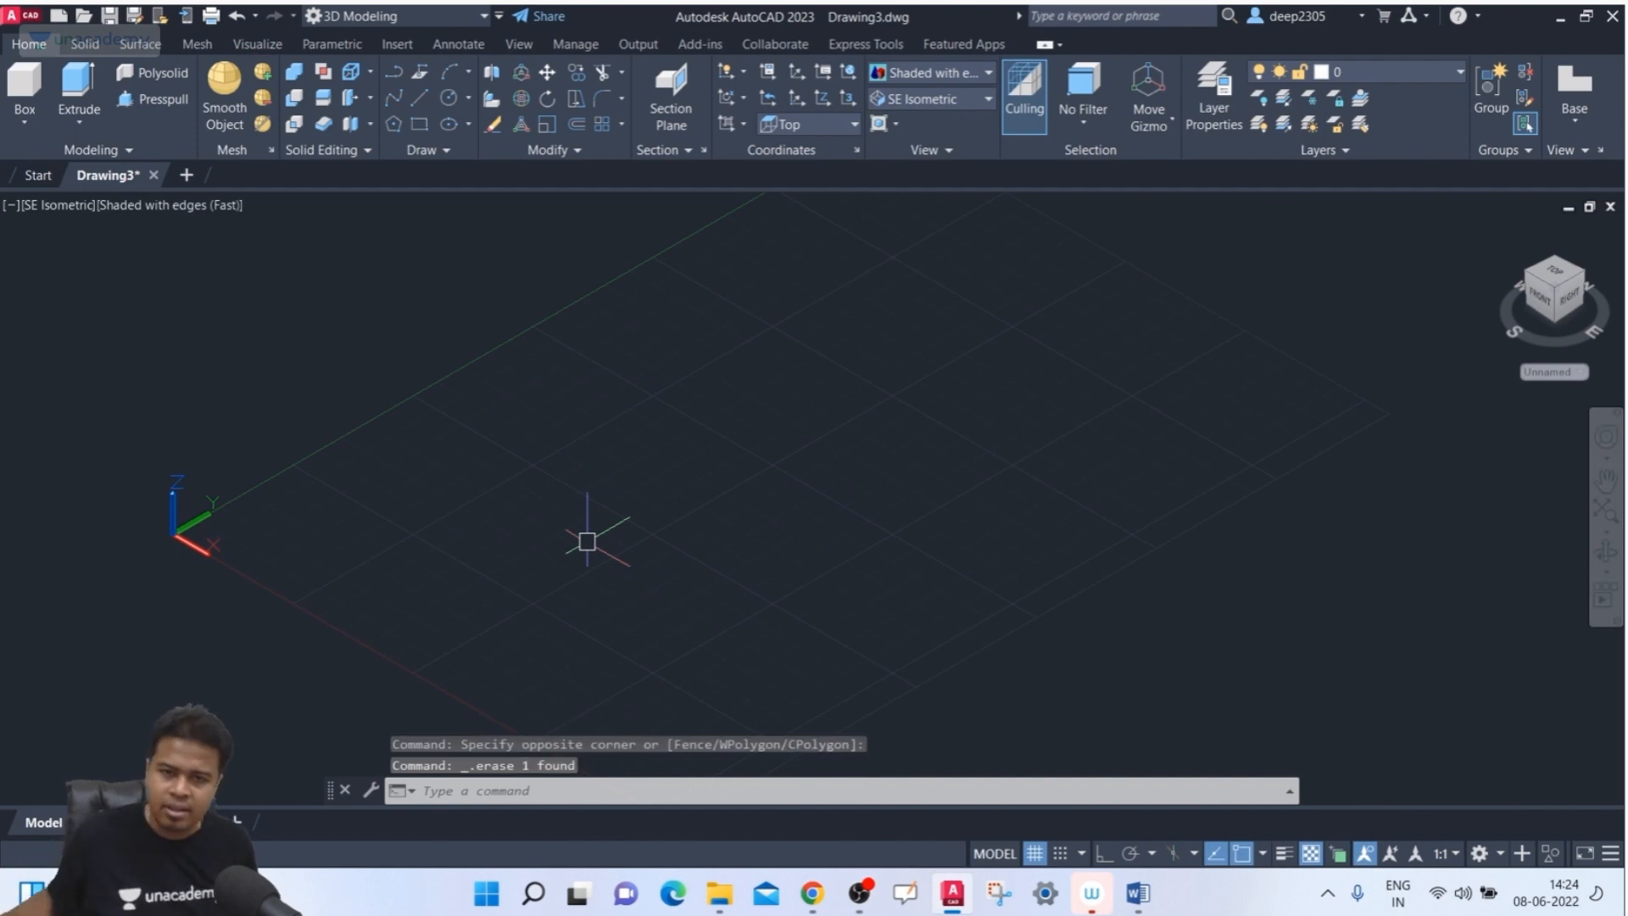
- Draw a solid cube from a first corner on the grid using the Box command's Cube option, with Ortho on and a length of 70
left_click(39, 87)
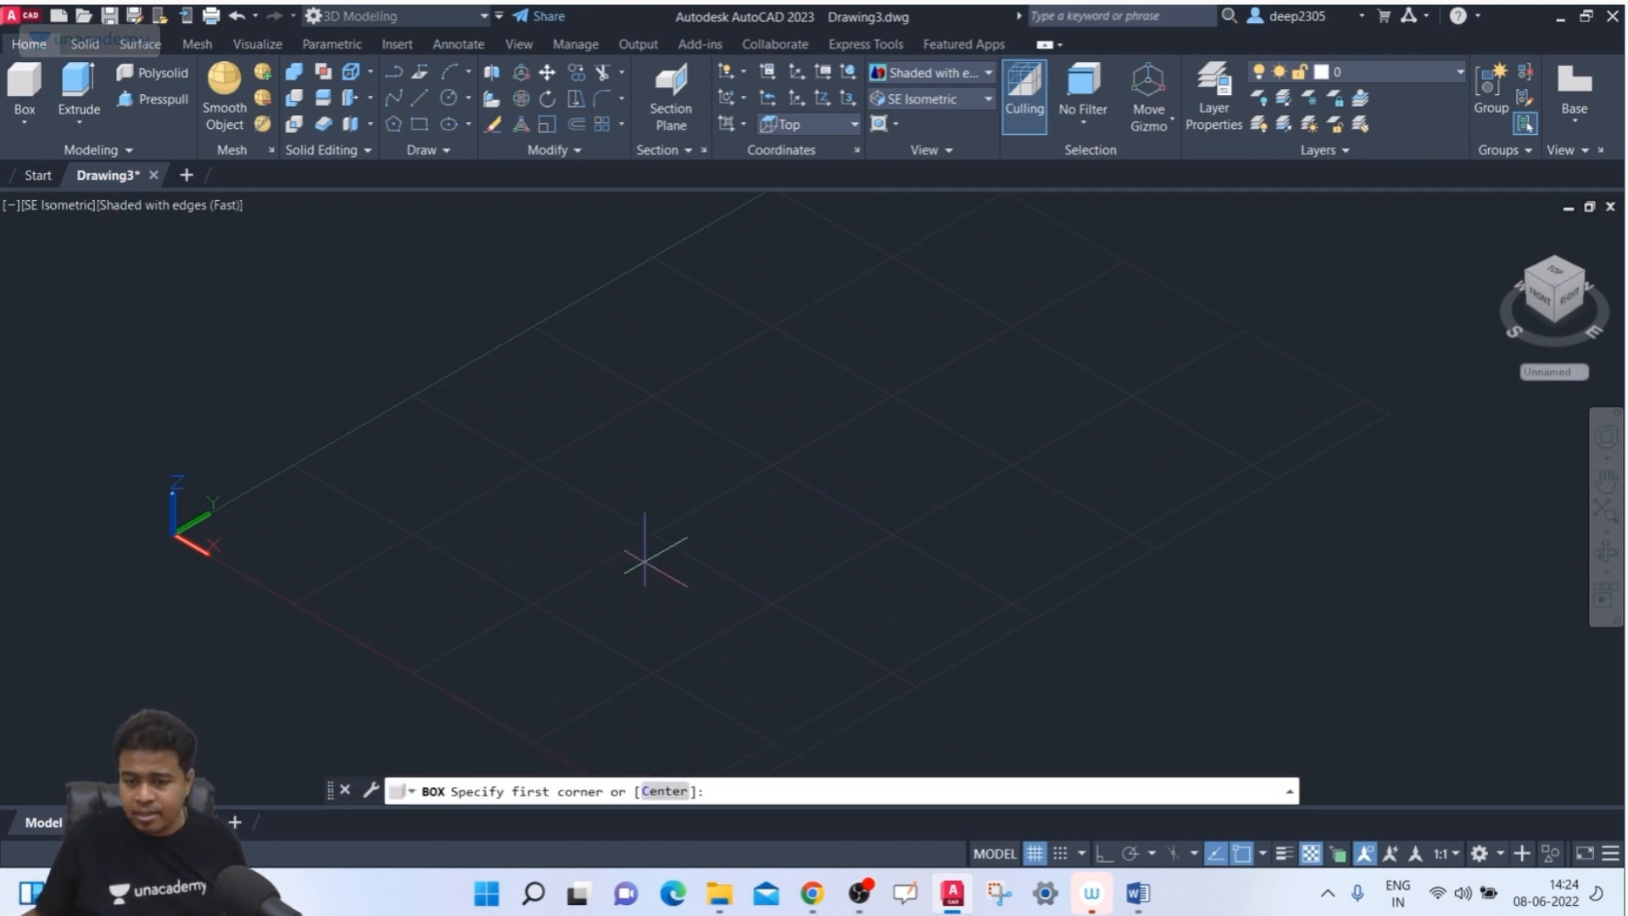
left_click(543, 486)
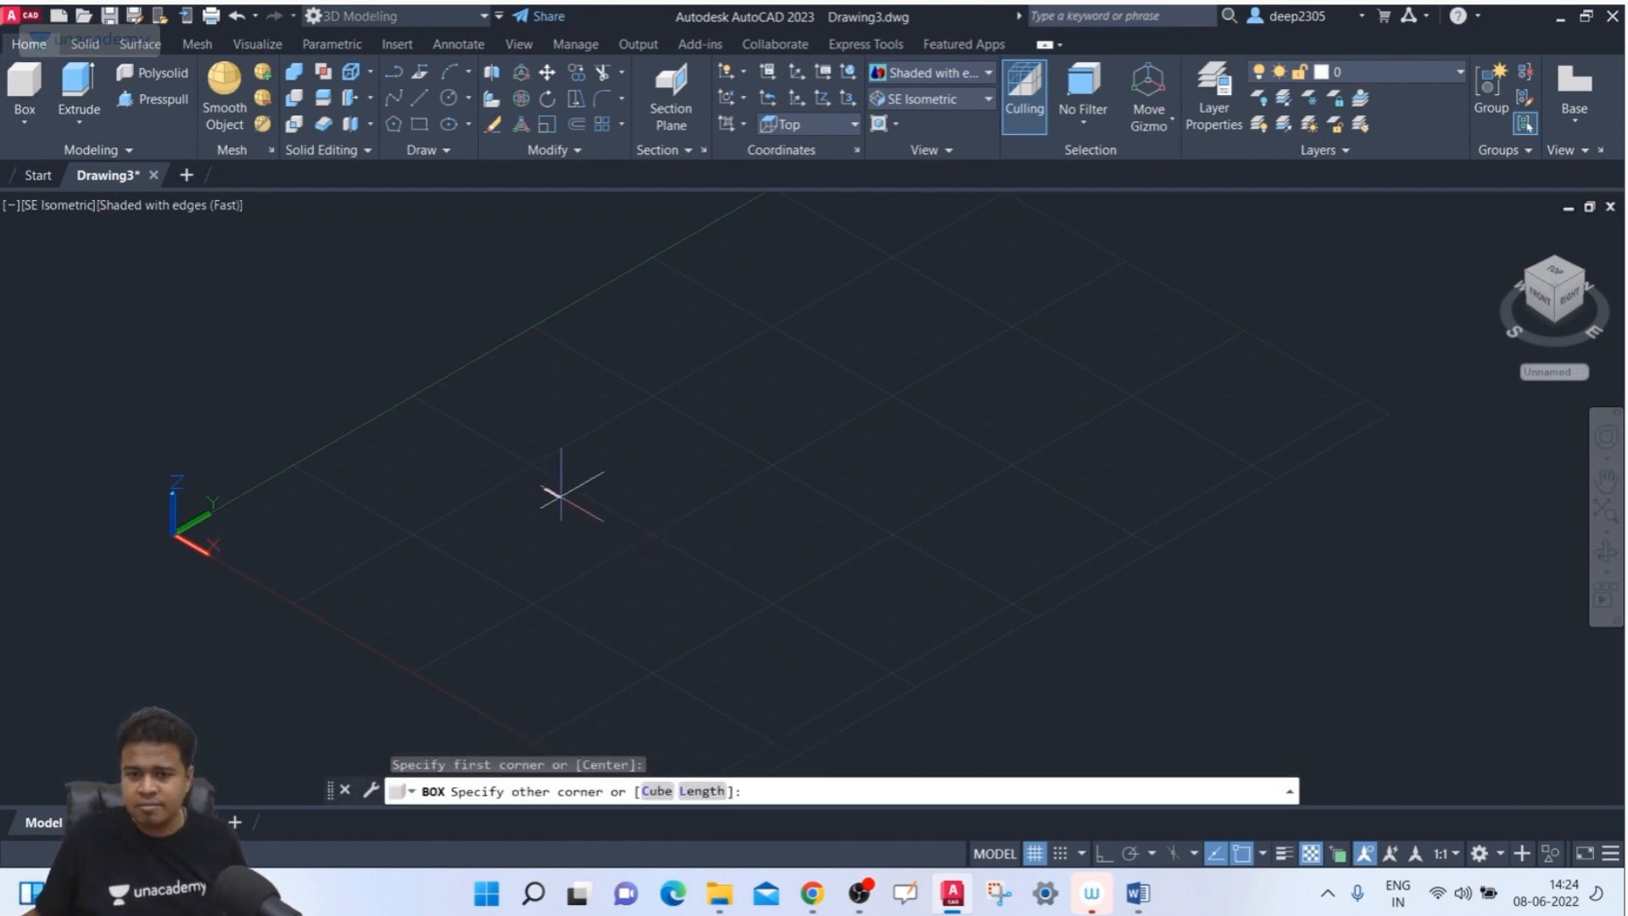
left_click(656, 791)
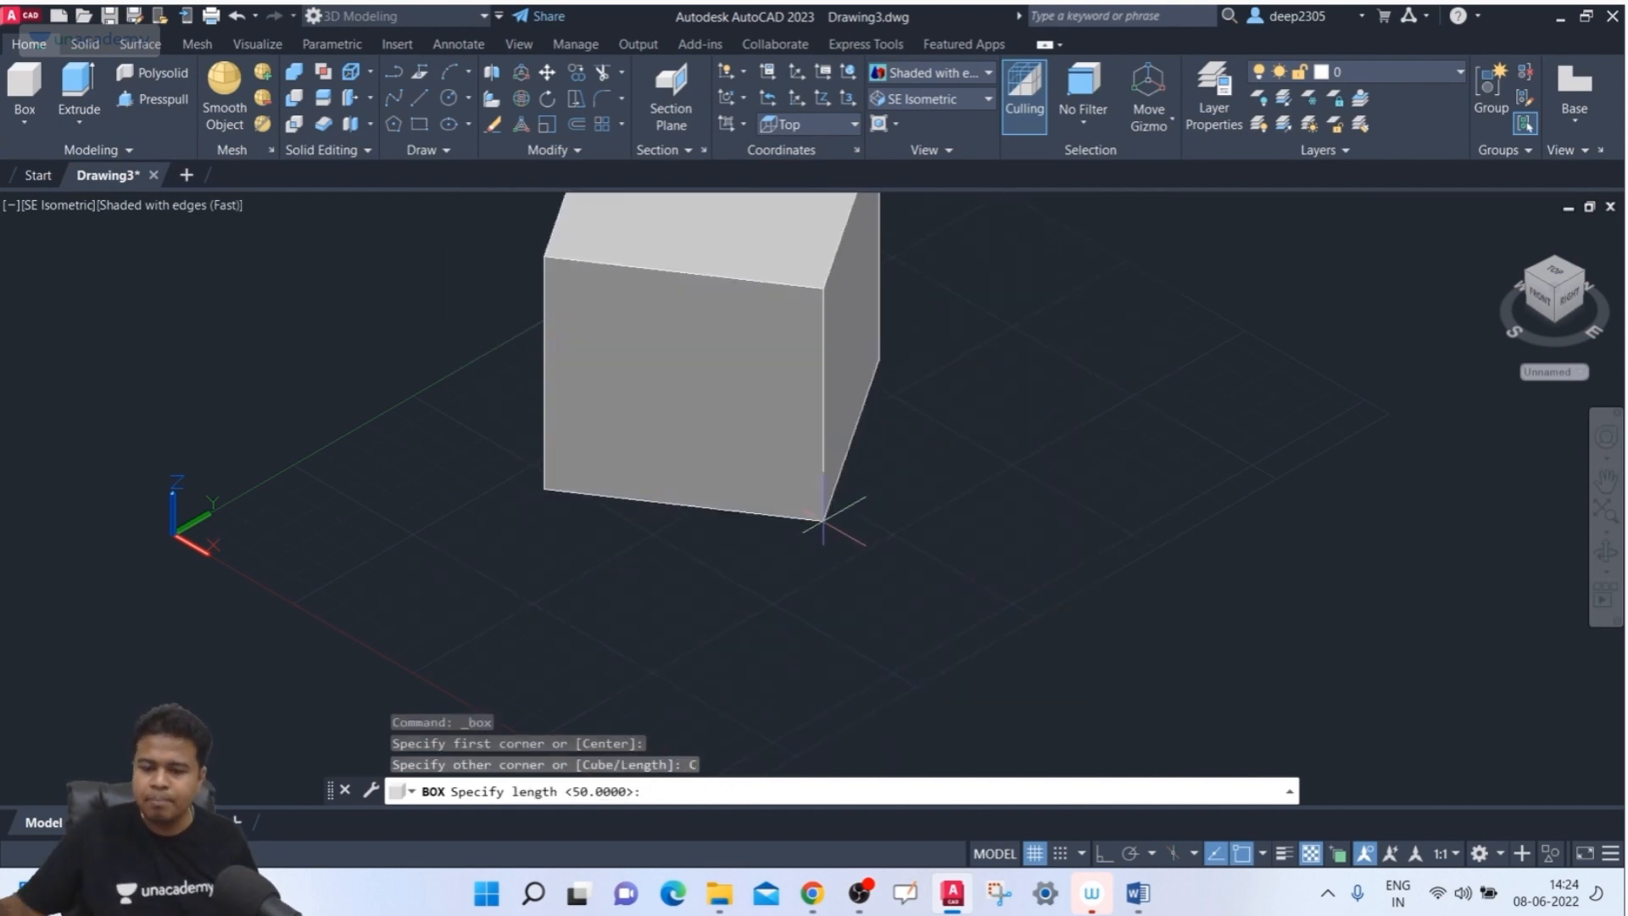
key("F8")
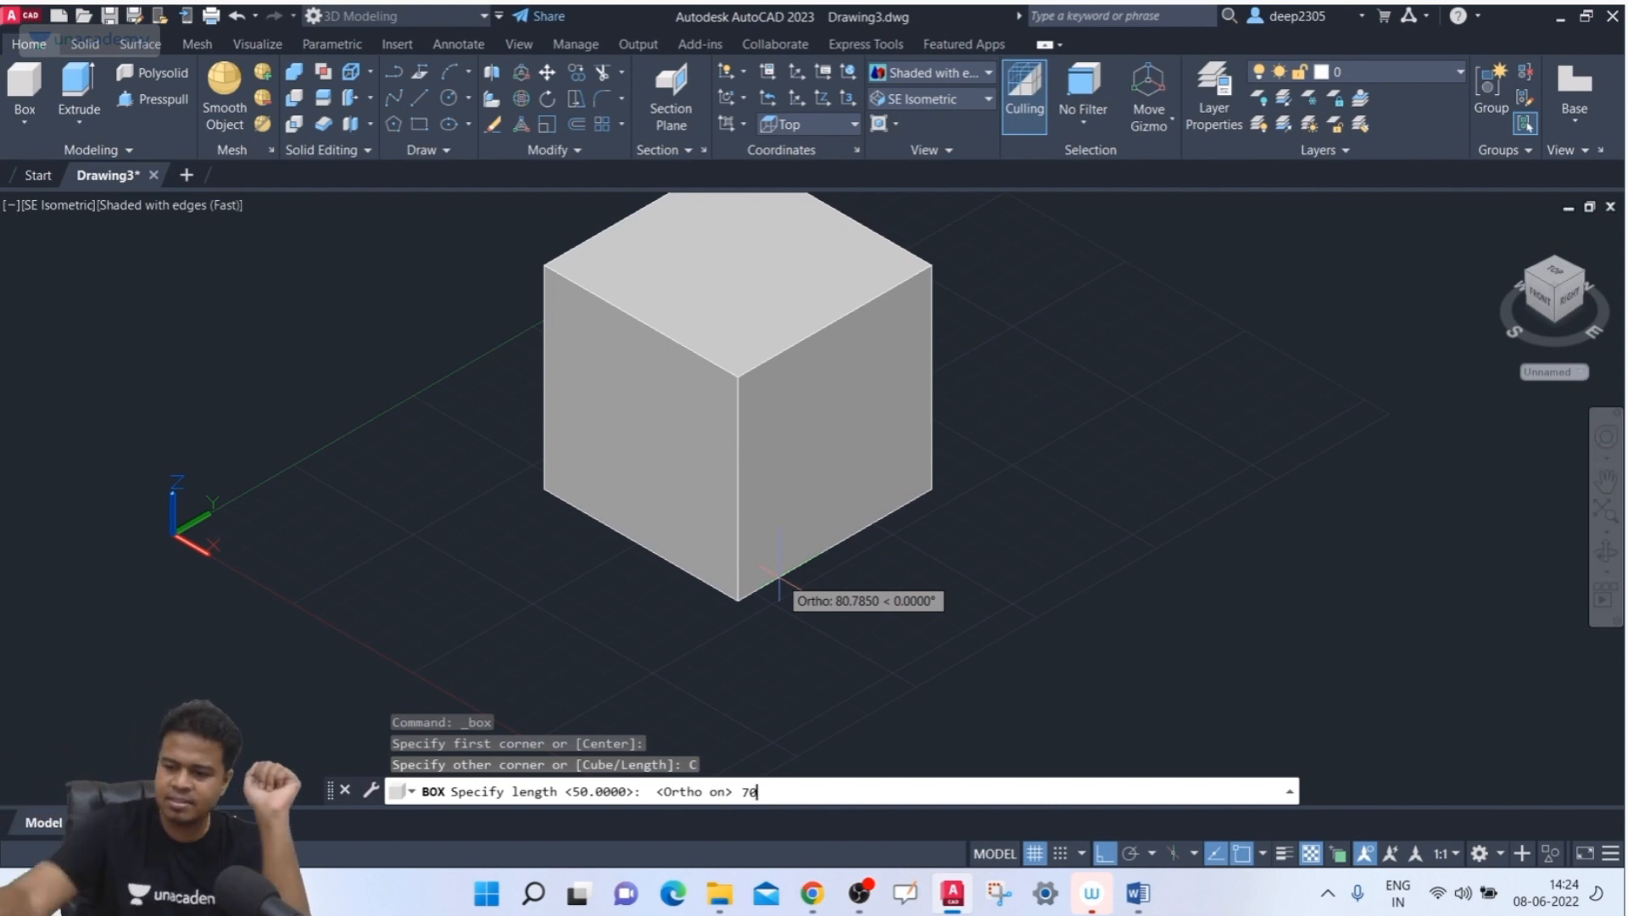
key("Return")
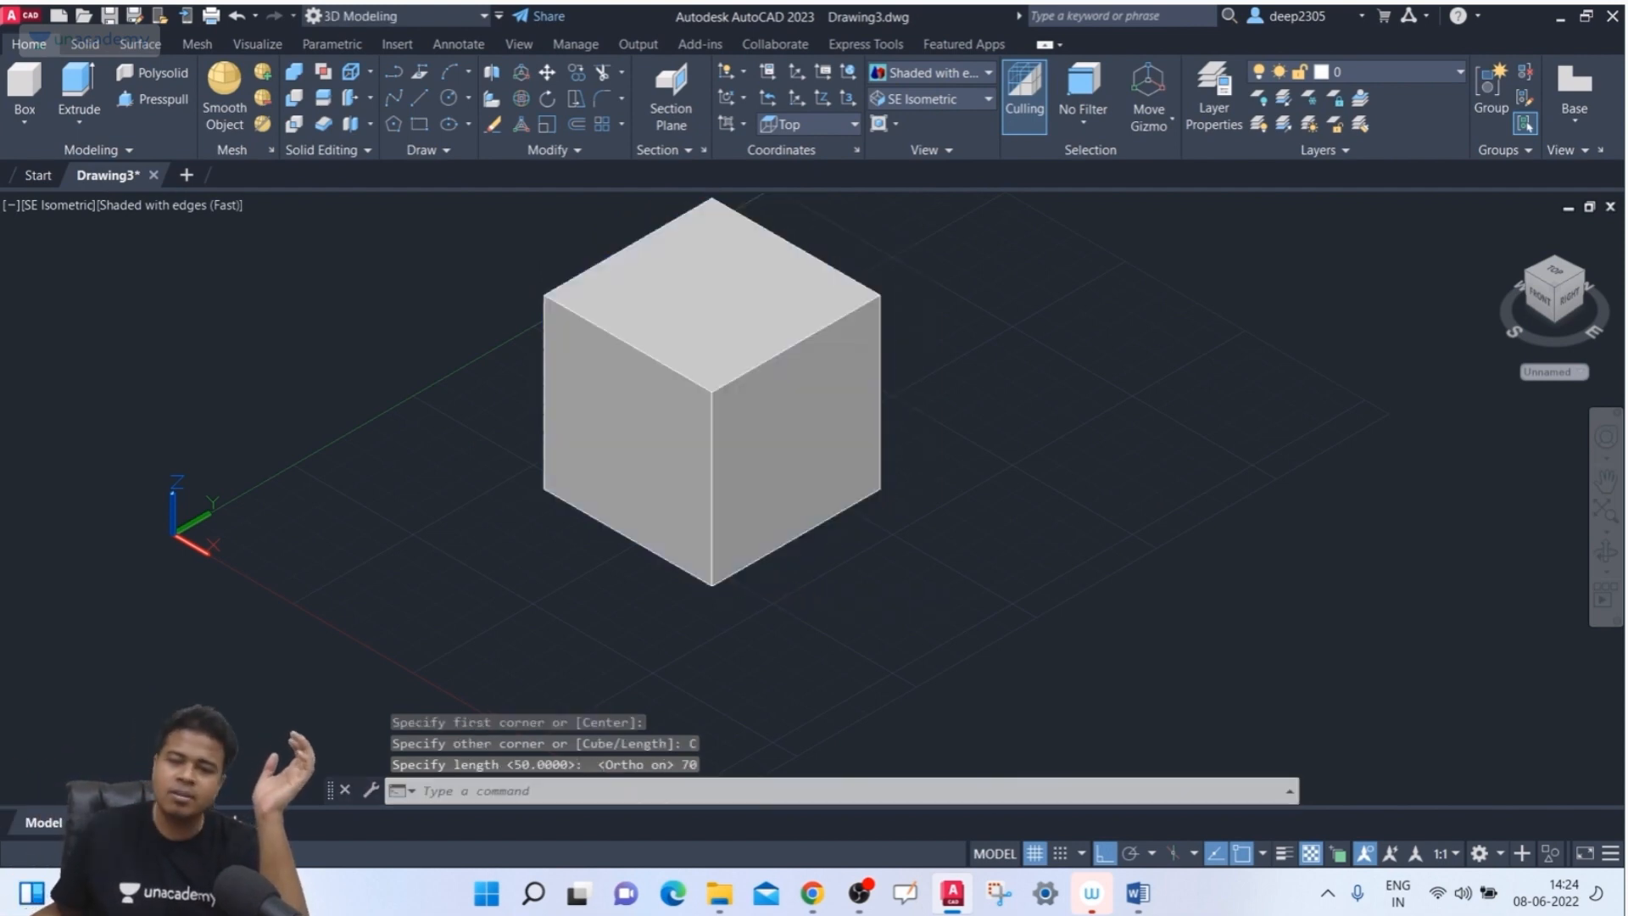
- Delete the cube and define a box base from a first corner with the Length option, 100 long and 150 wide
left_click(731, 513)
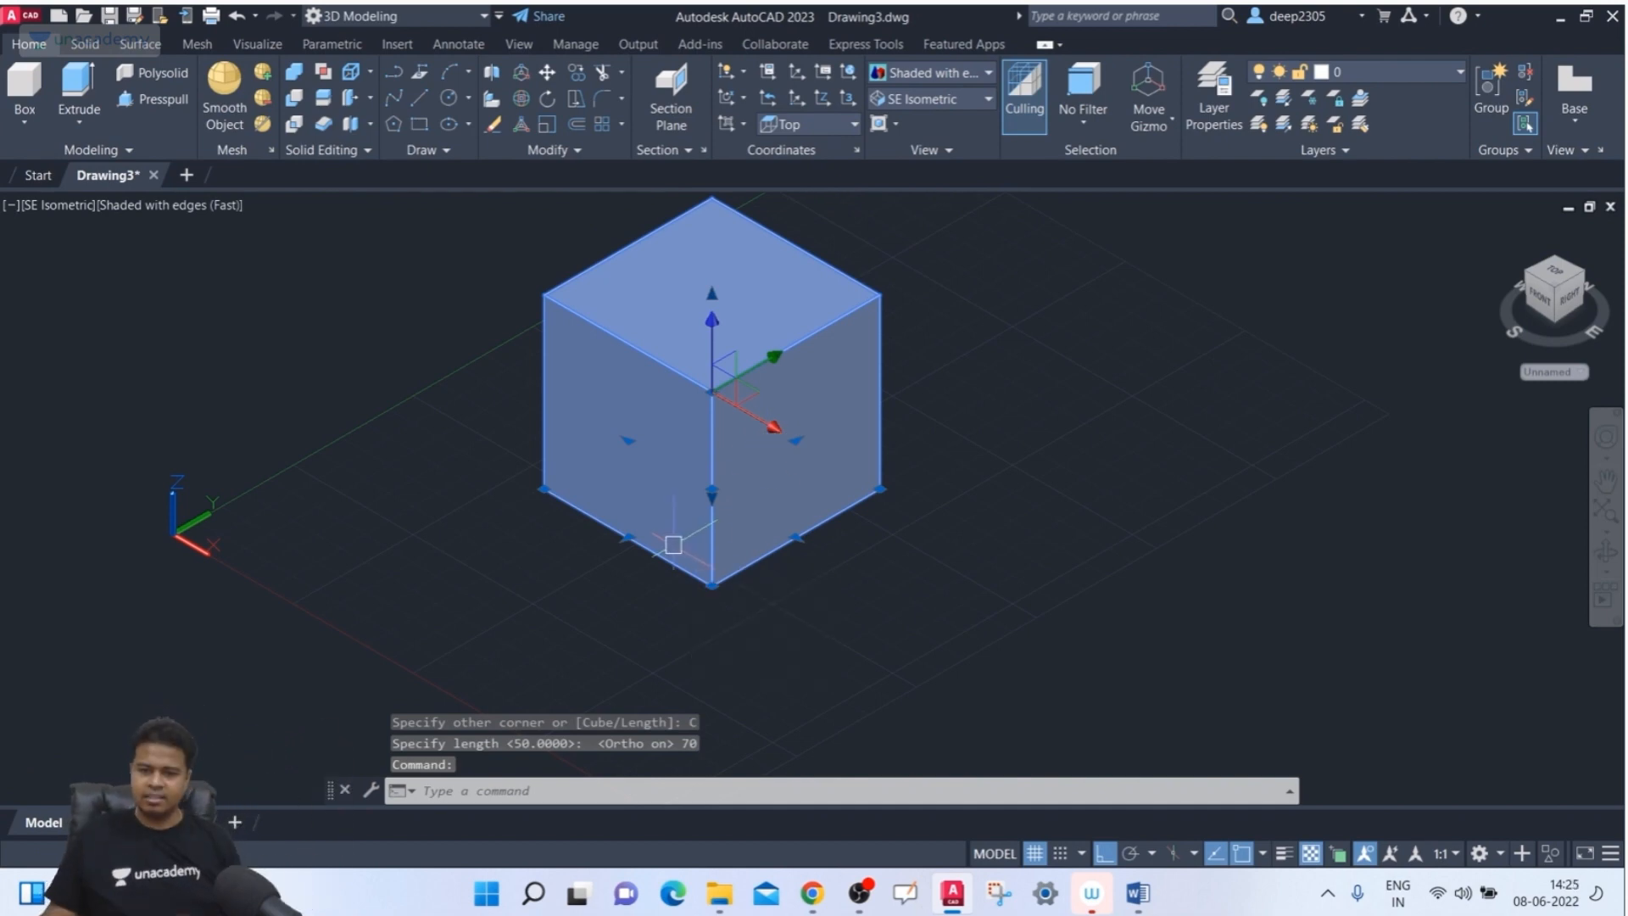
key("Delete")
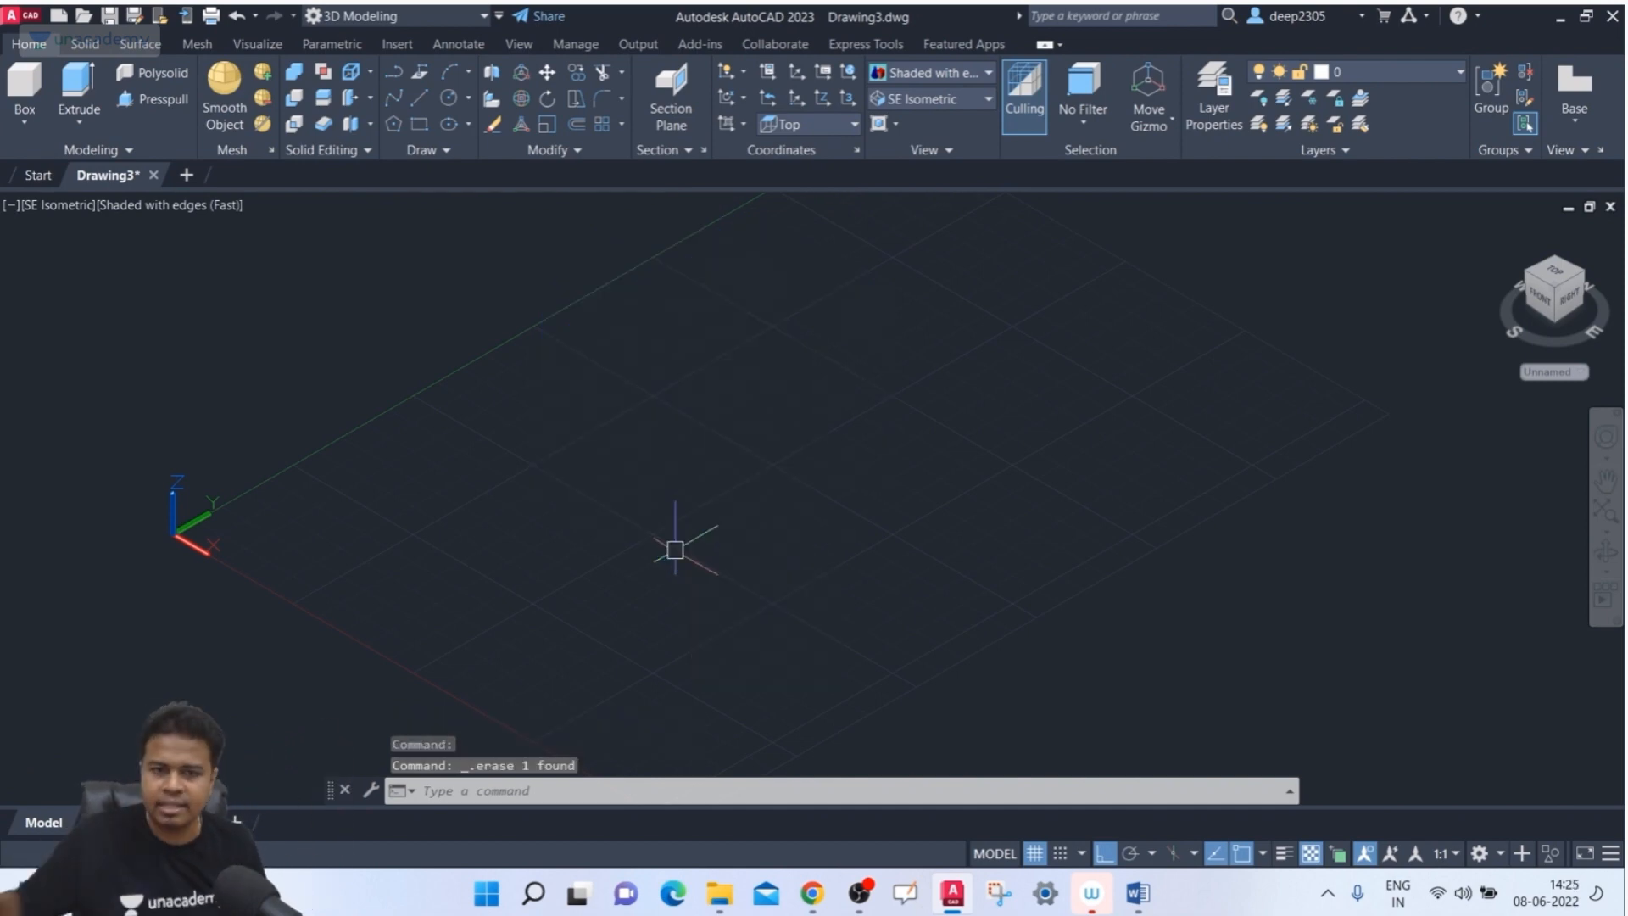
left_click(26, 75)
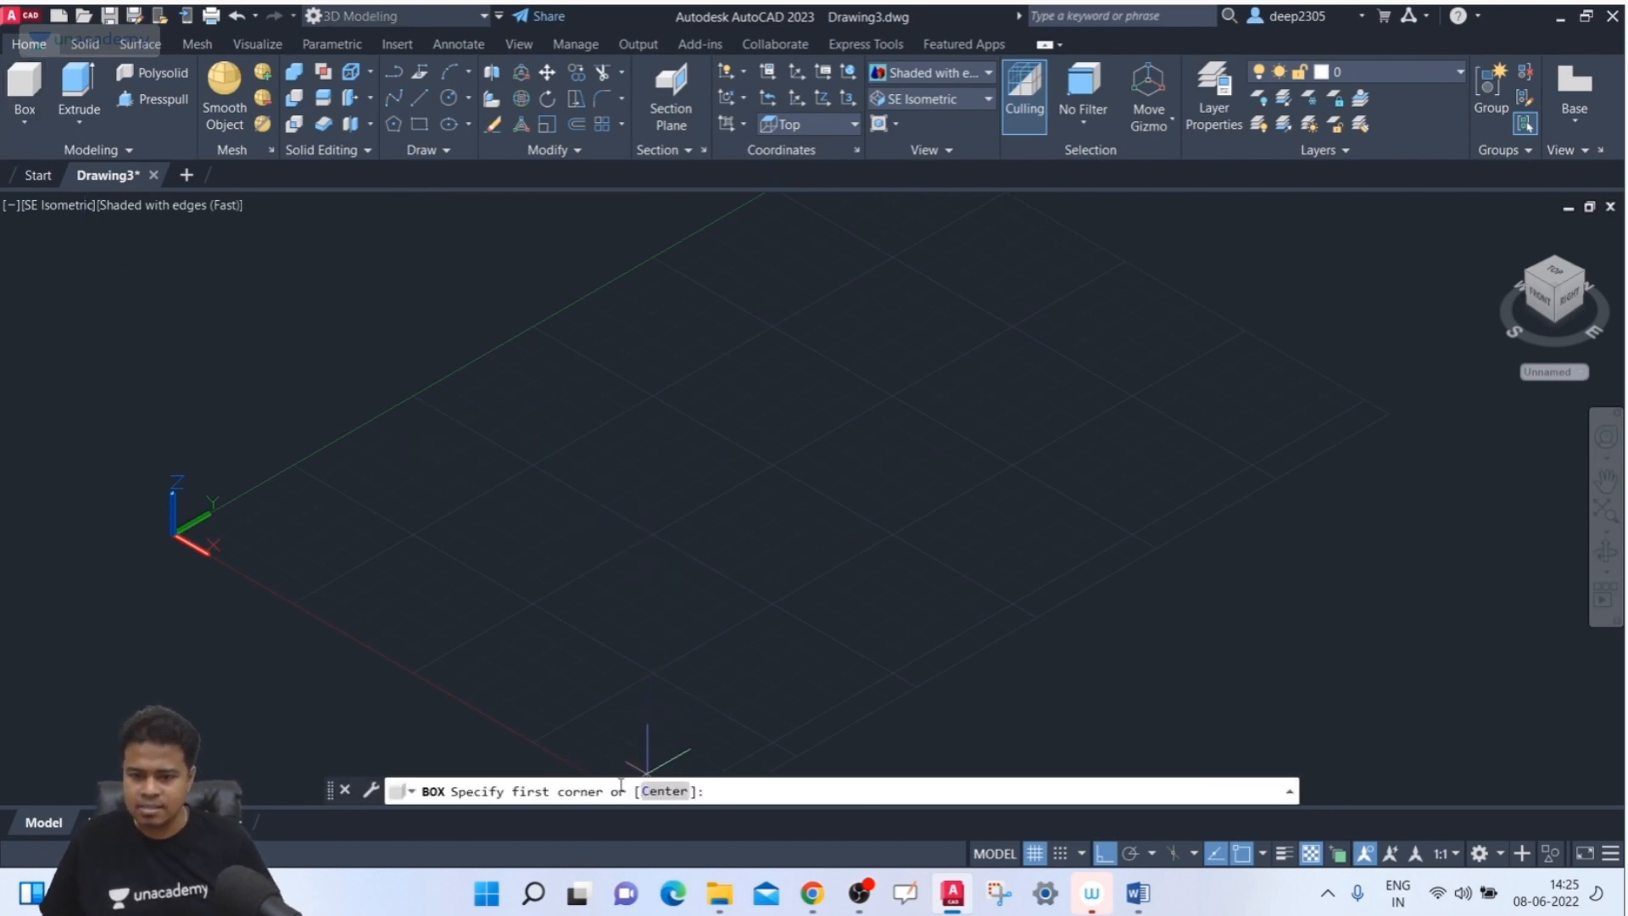
left_click(595, 513)
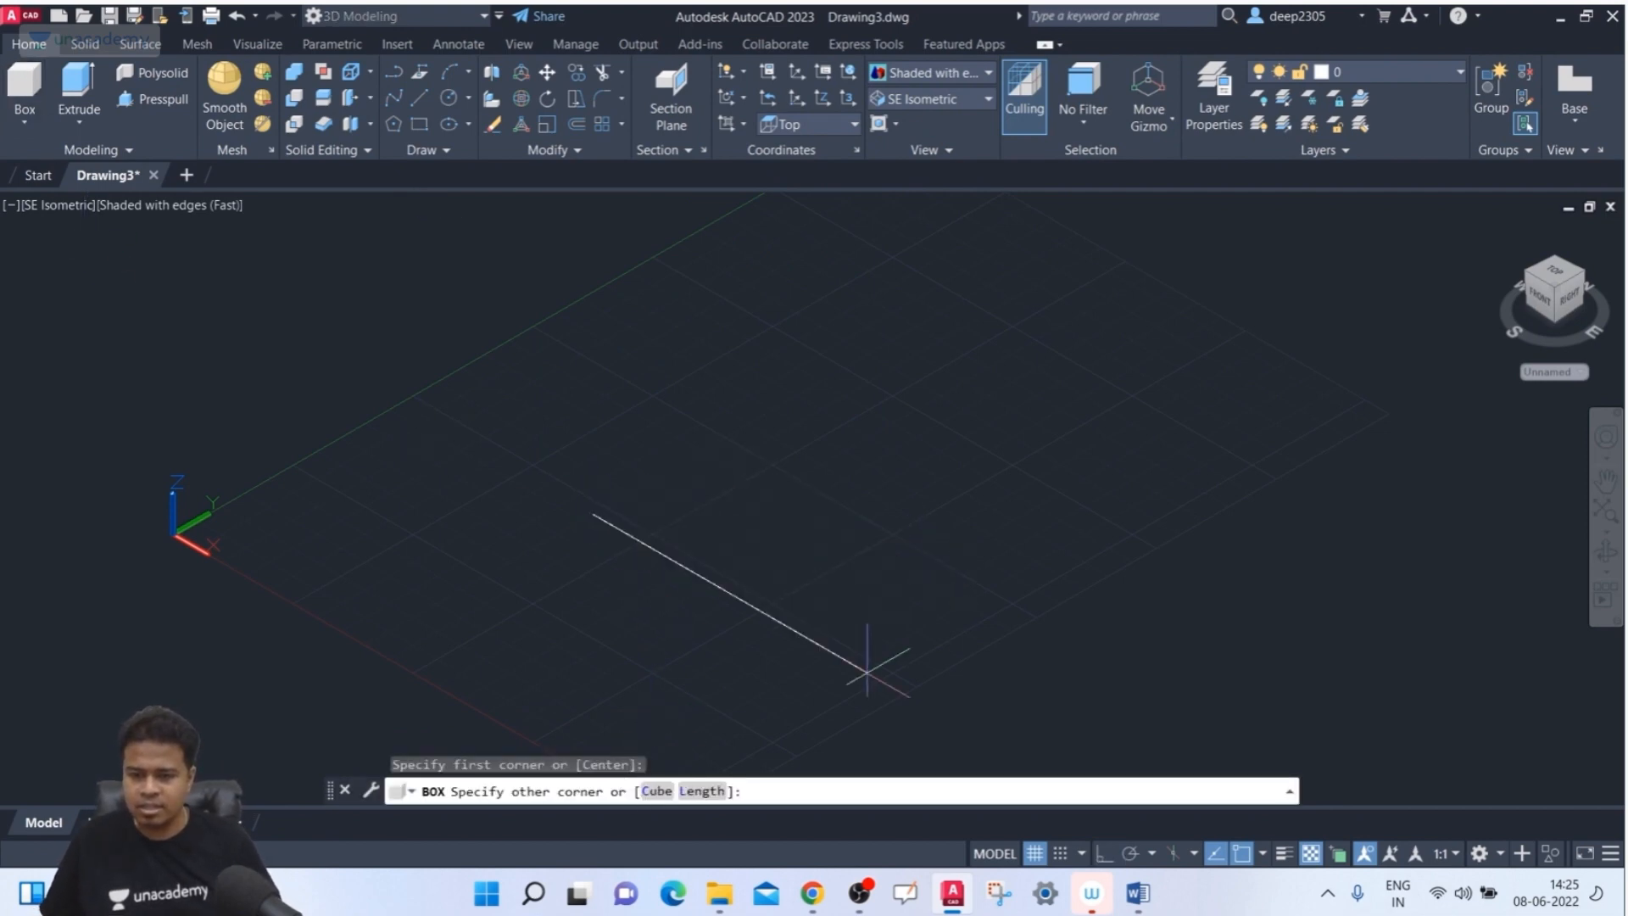
left_click(693, 794)
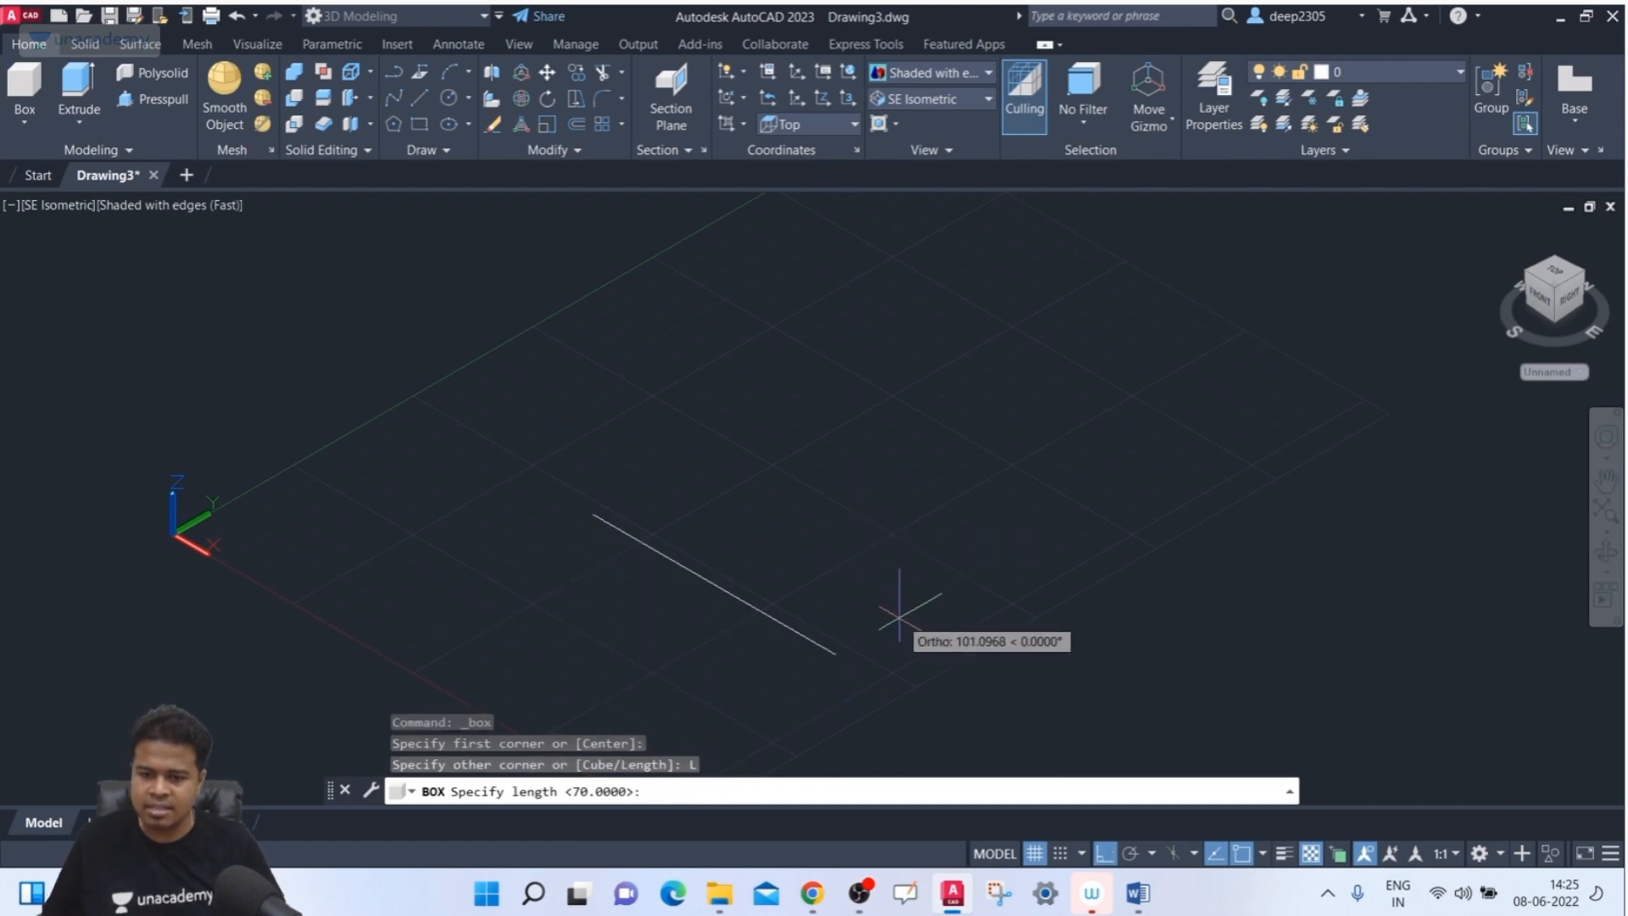
key("Return")
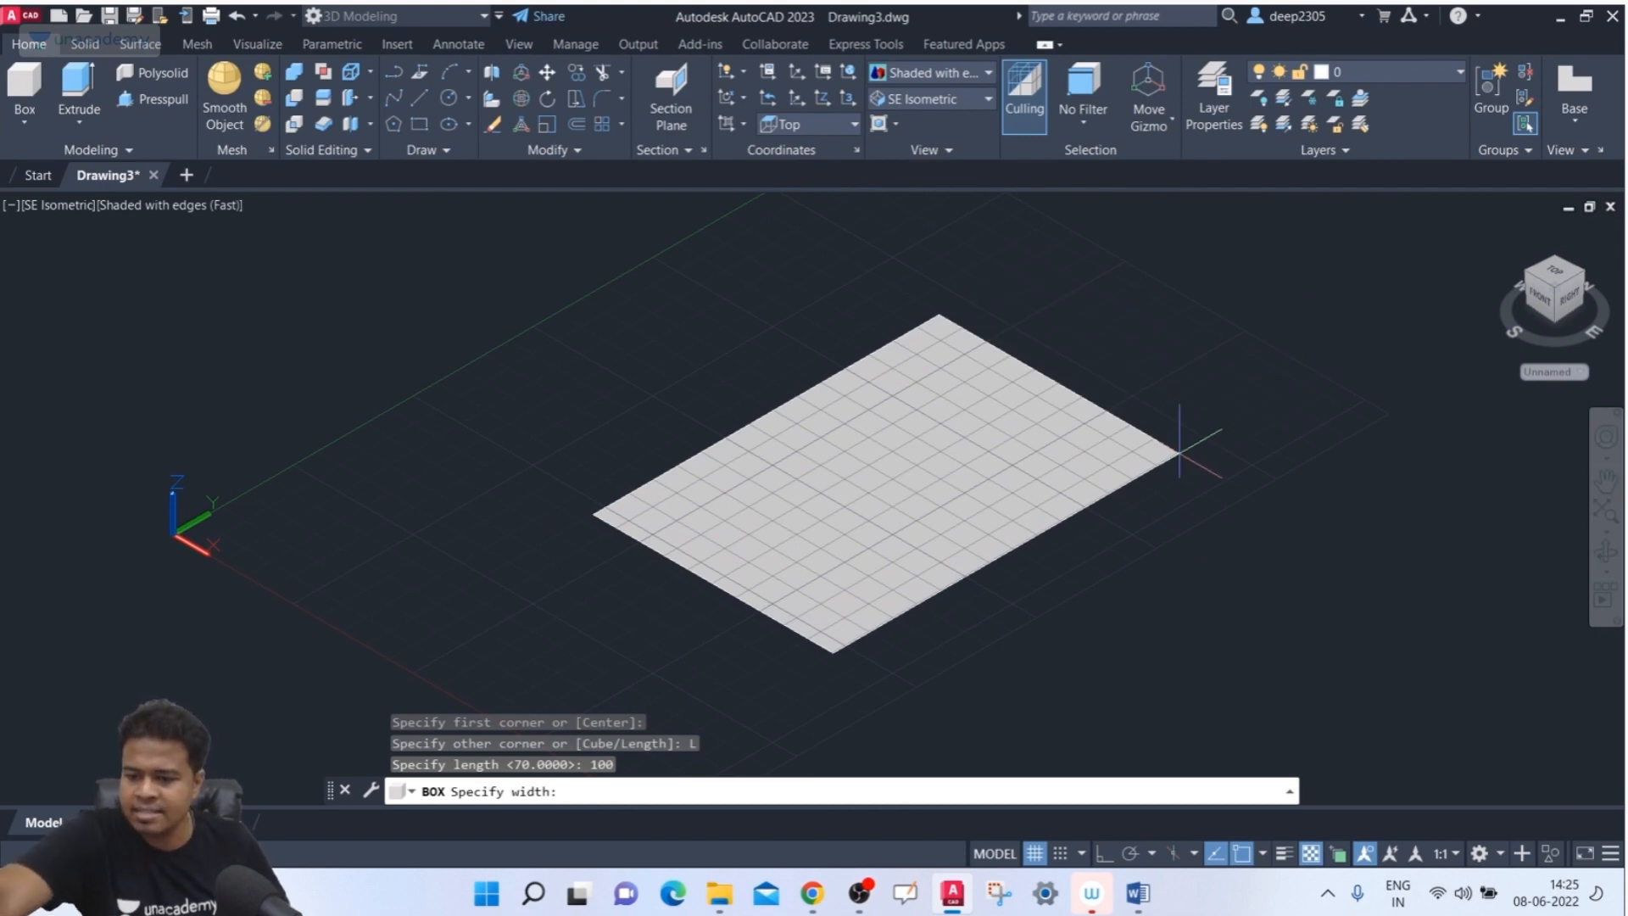
type("0")
key("Return")
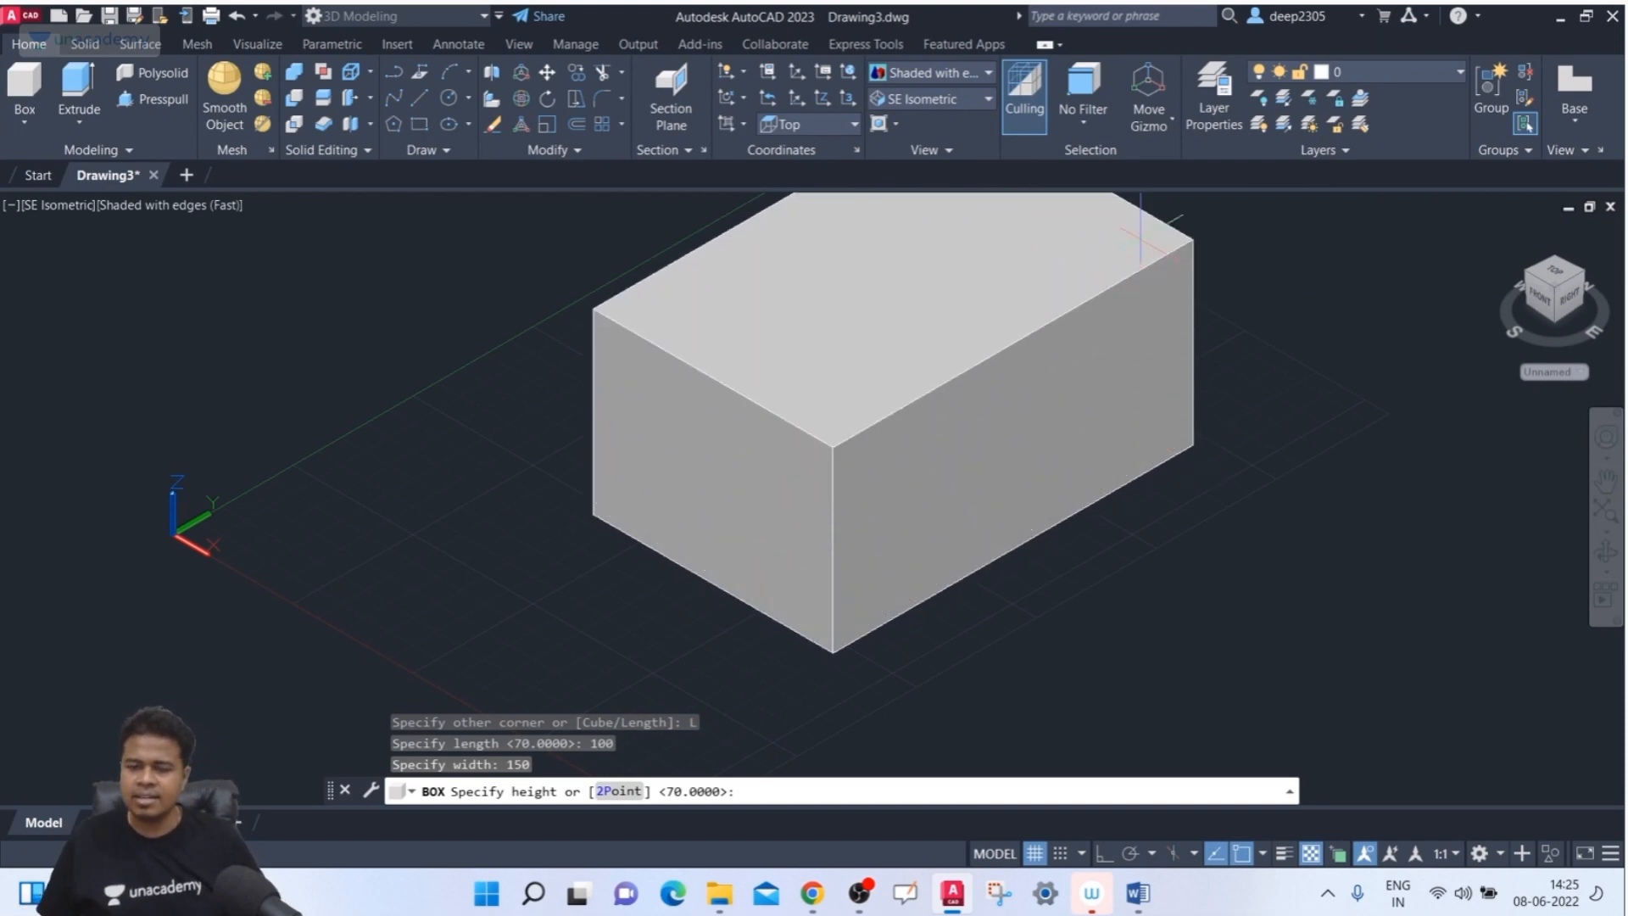
- Set the box's height with the 2Point option by picking two points beside it, about 233 apart along Z
middle_click_drag(1082, 272, 989, 340)
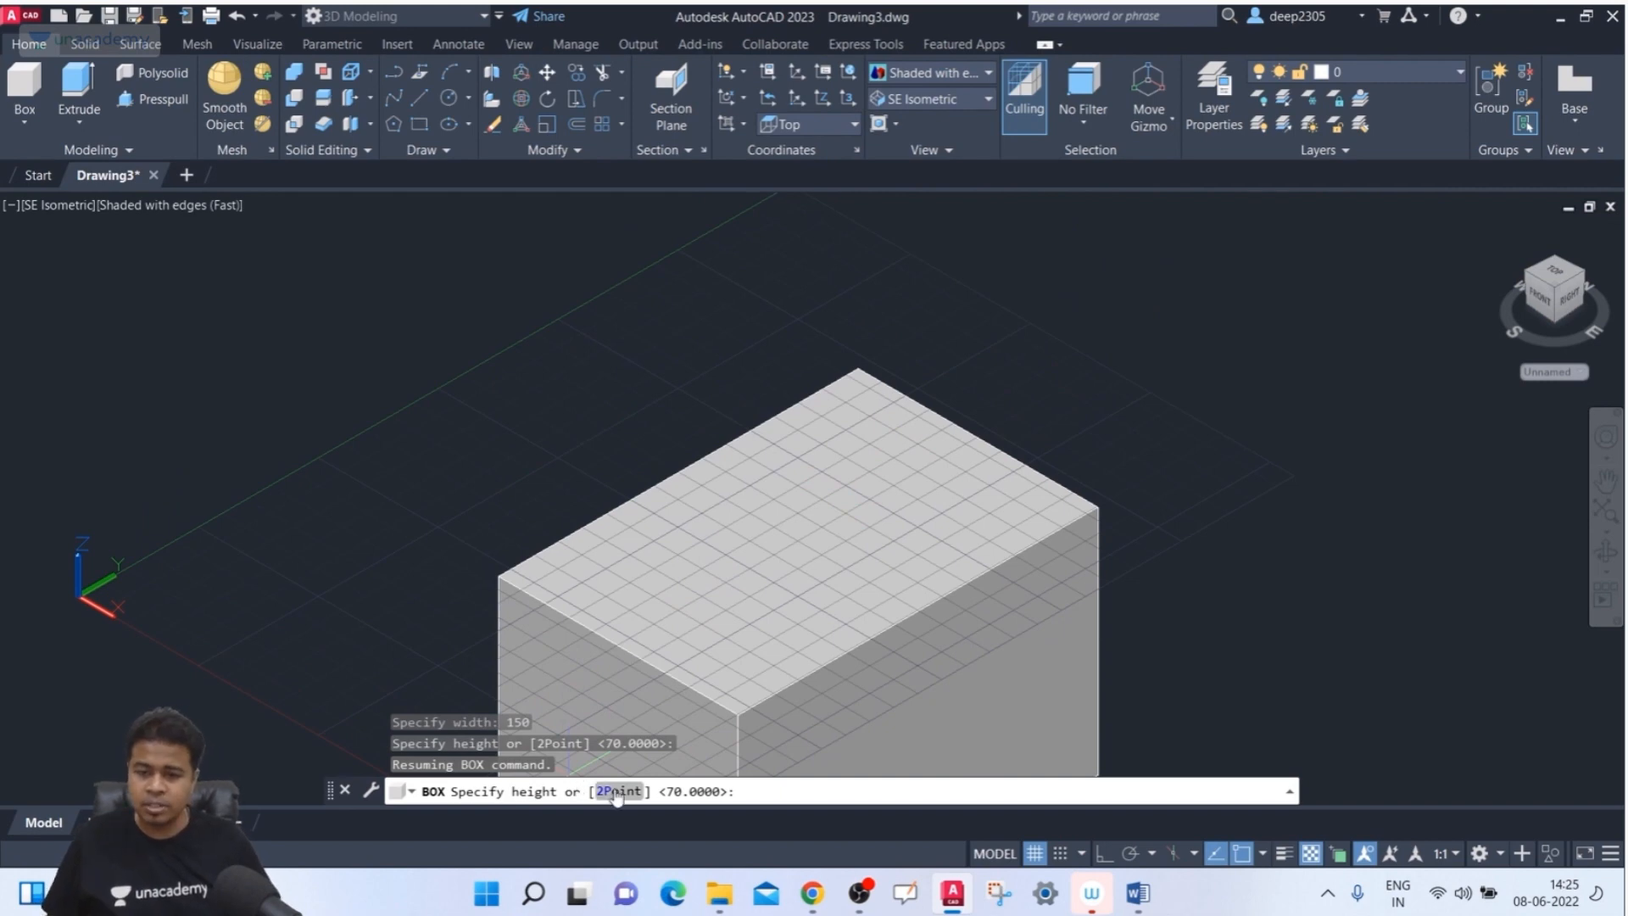
left_click(616, 792)
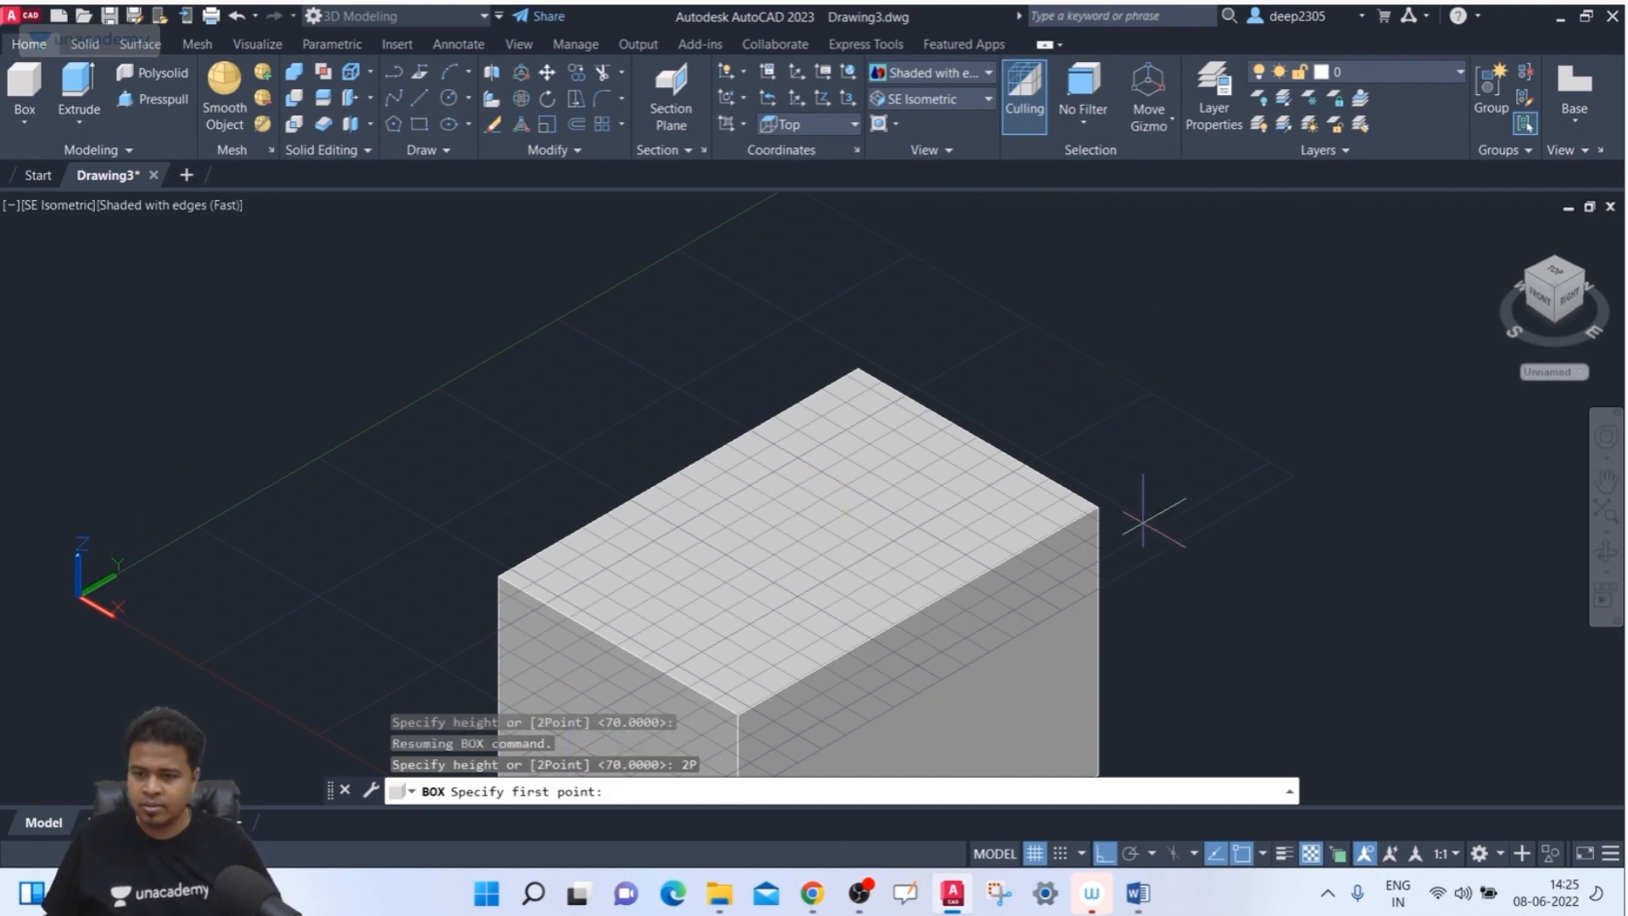
scroll(1210, 425, "down", 4)
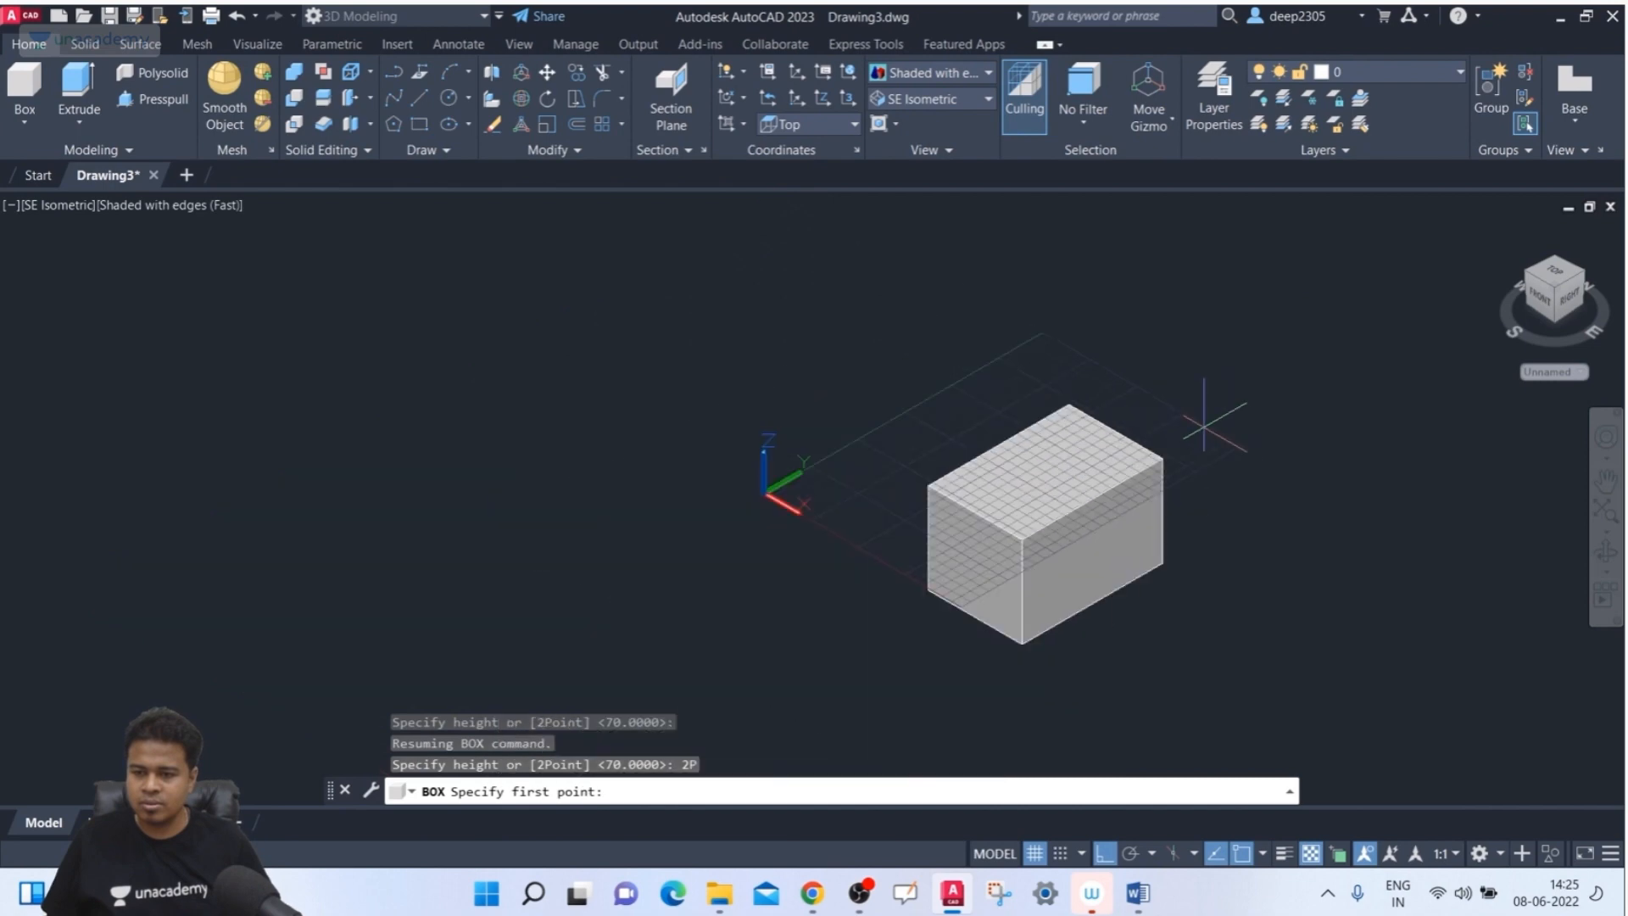
middle_click_drag(1210, 425, 876, 345)
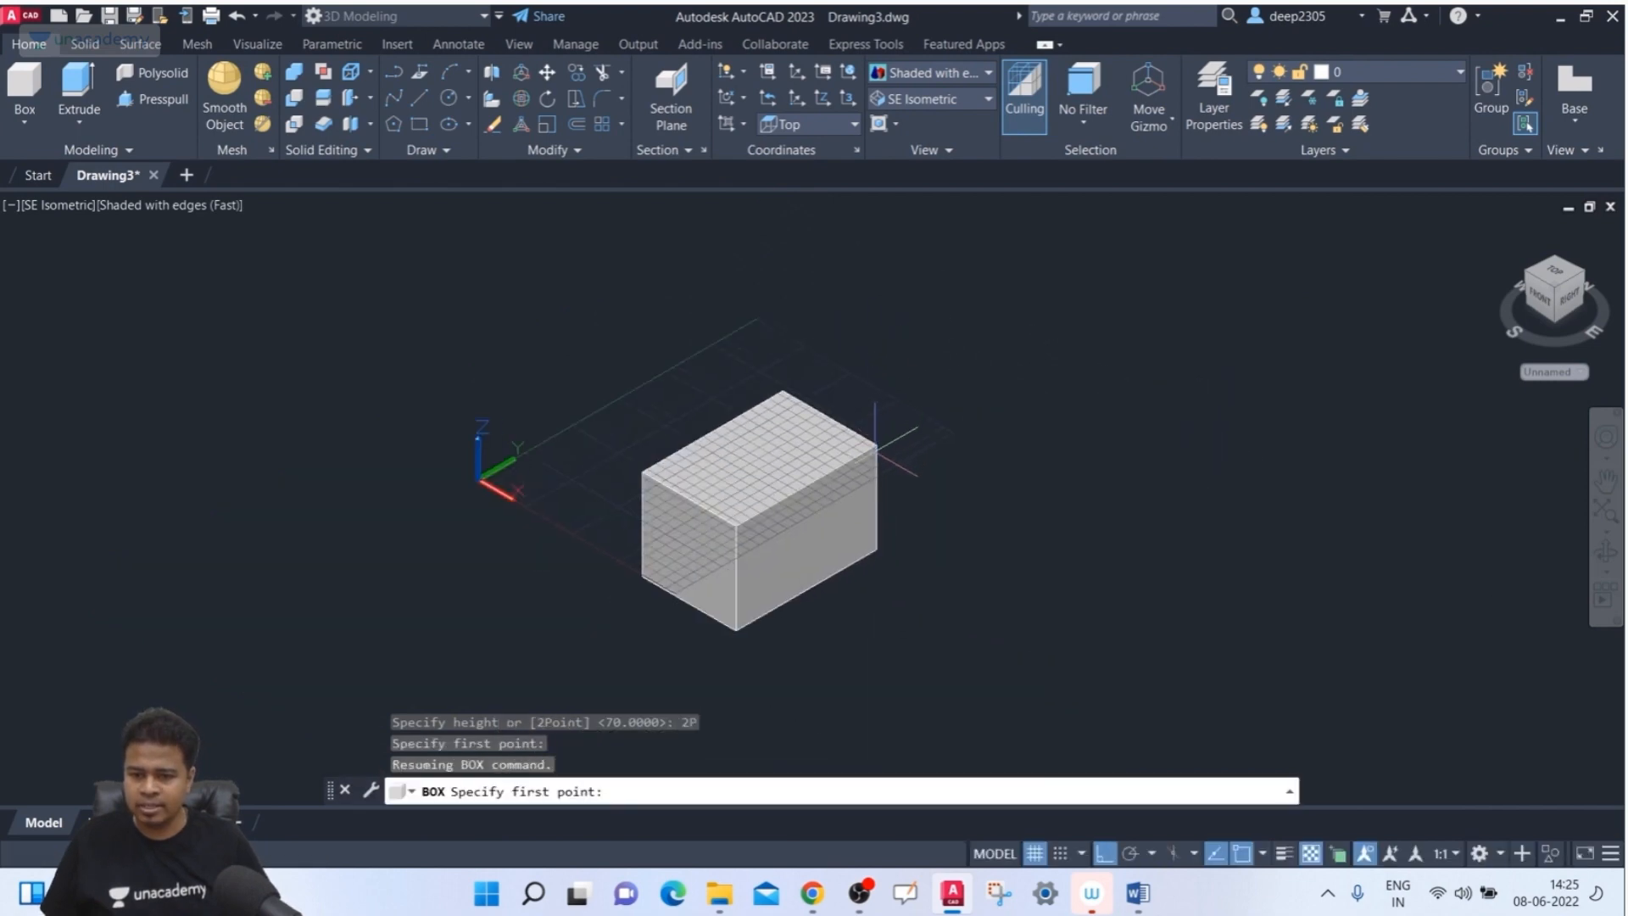
left_click(902, 434)
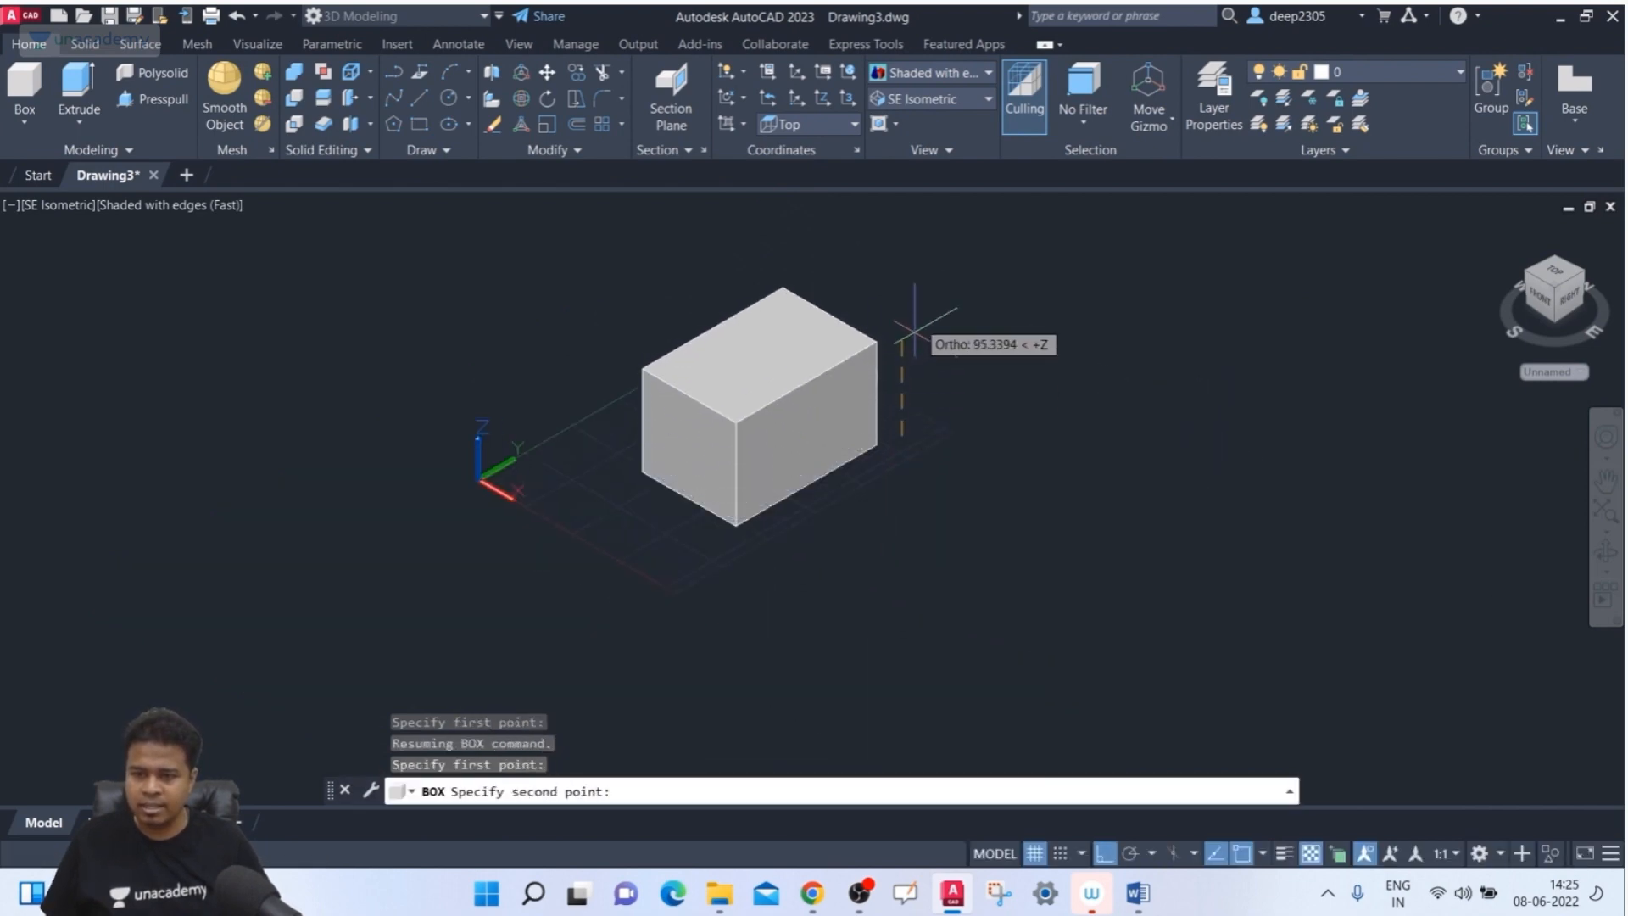
middle_click_drag(919, 313, 908, 424)
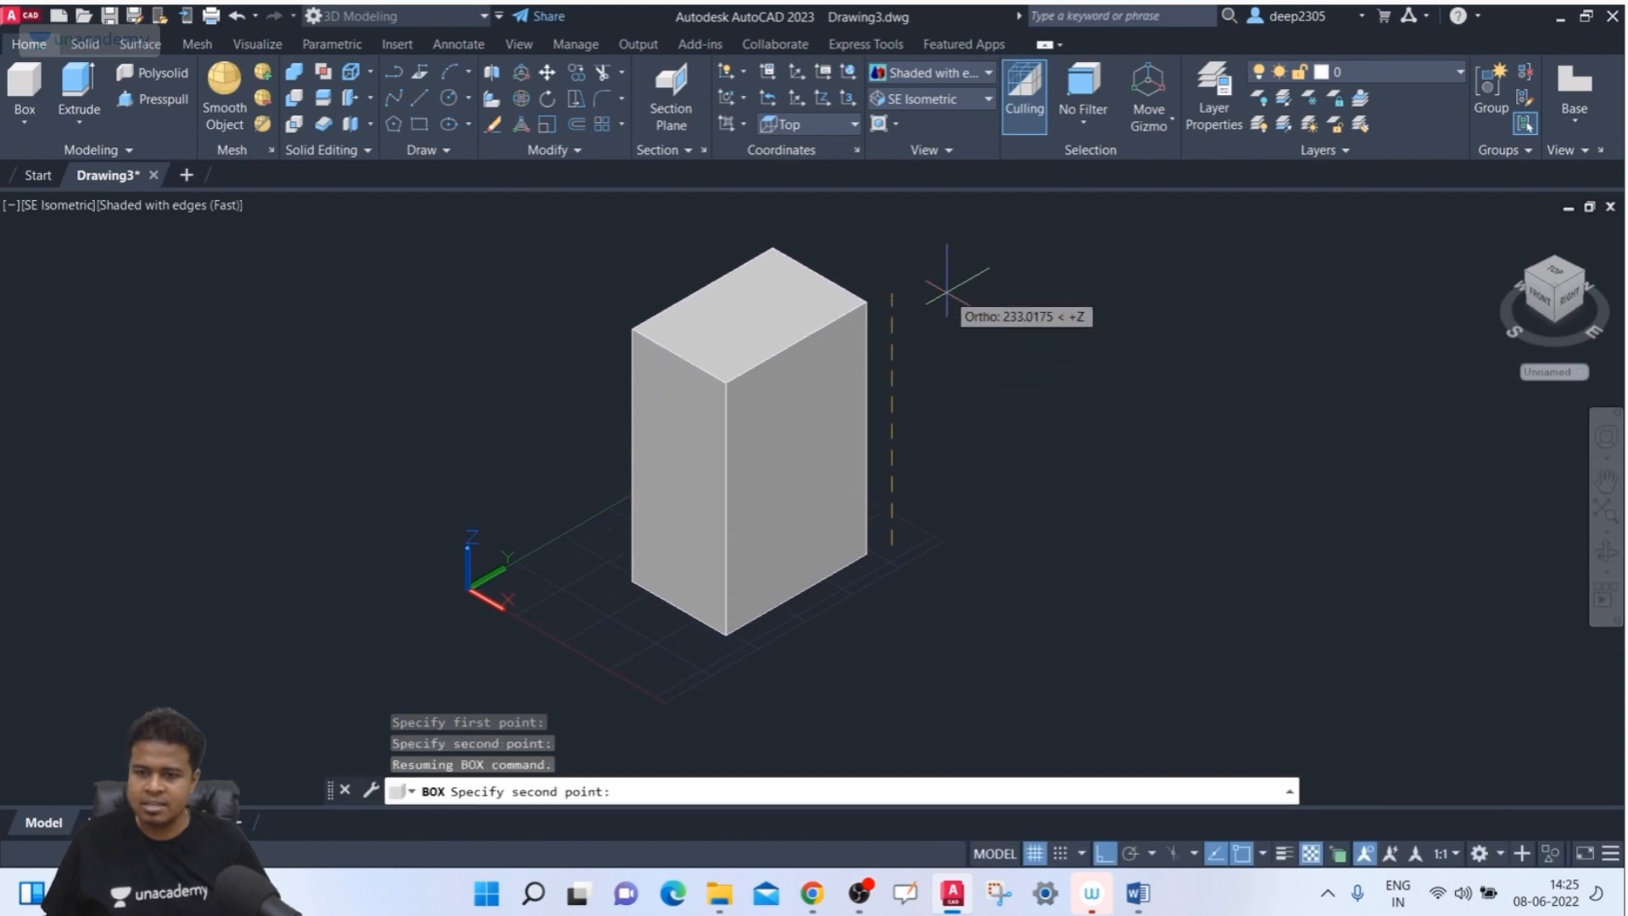
left_click(951, 280)
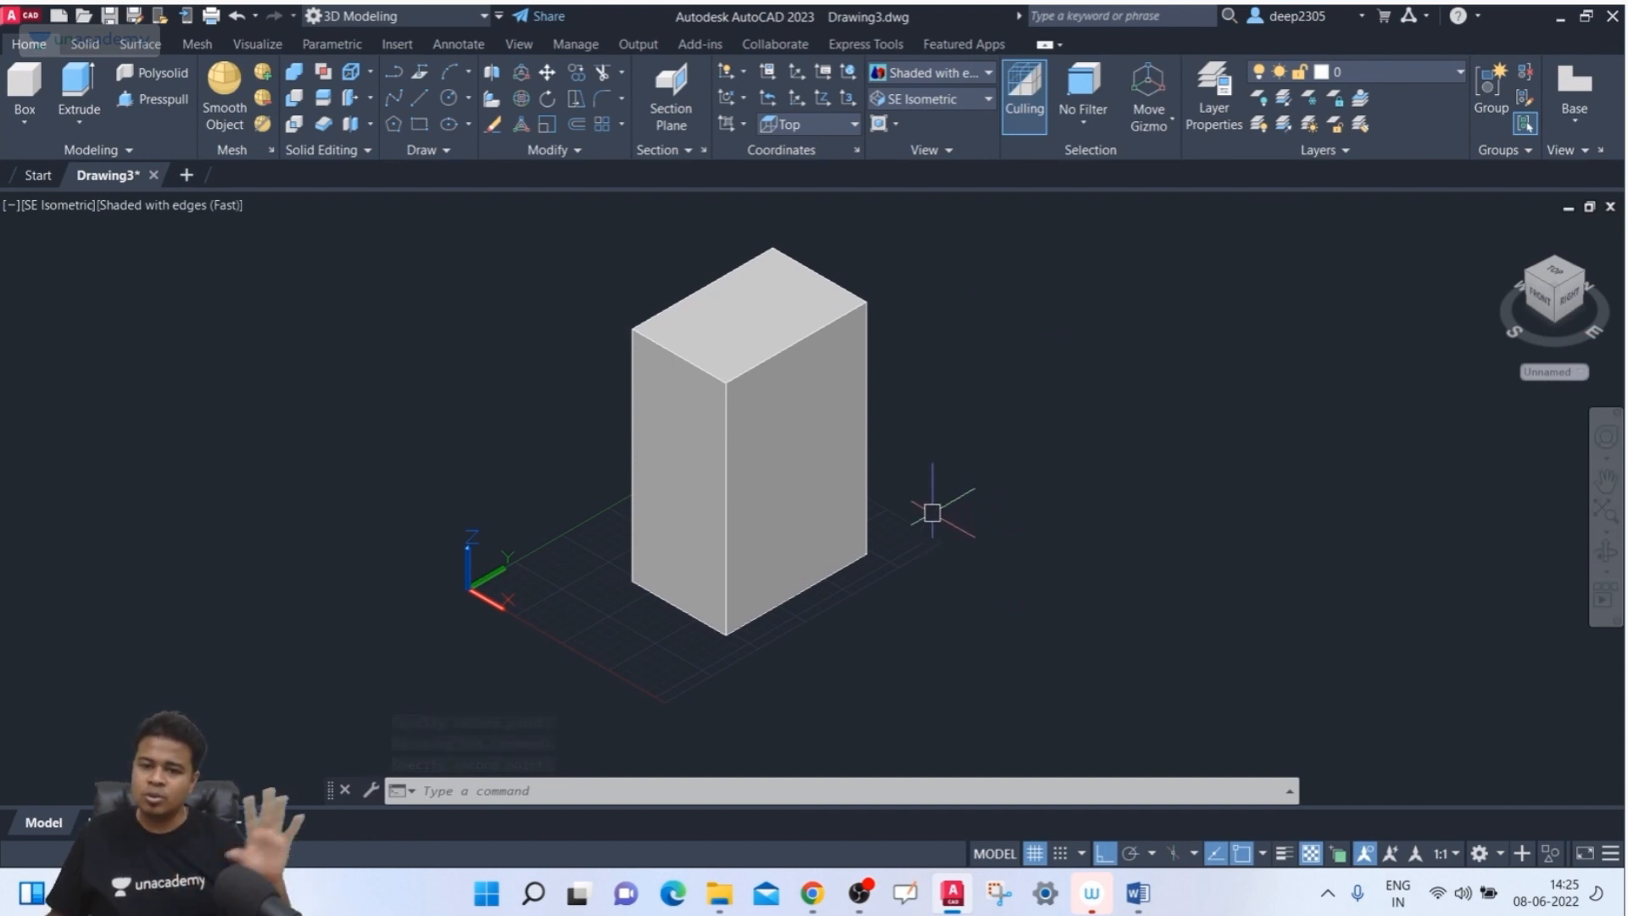
- Inspect the tall box, restore the SE Isometric view and delete the box
middle_click_drag(919, 526, 988, 497)
scroll(622, 631, "up", 1)
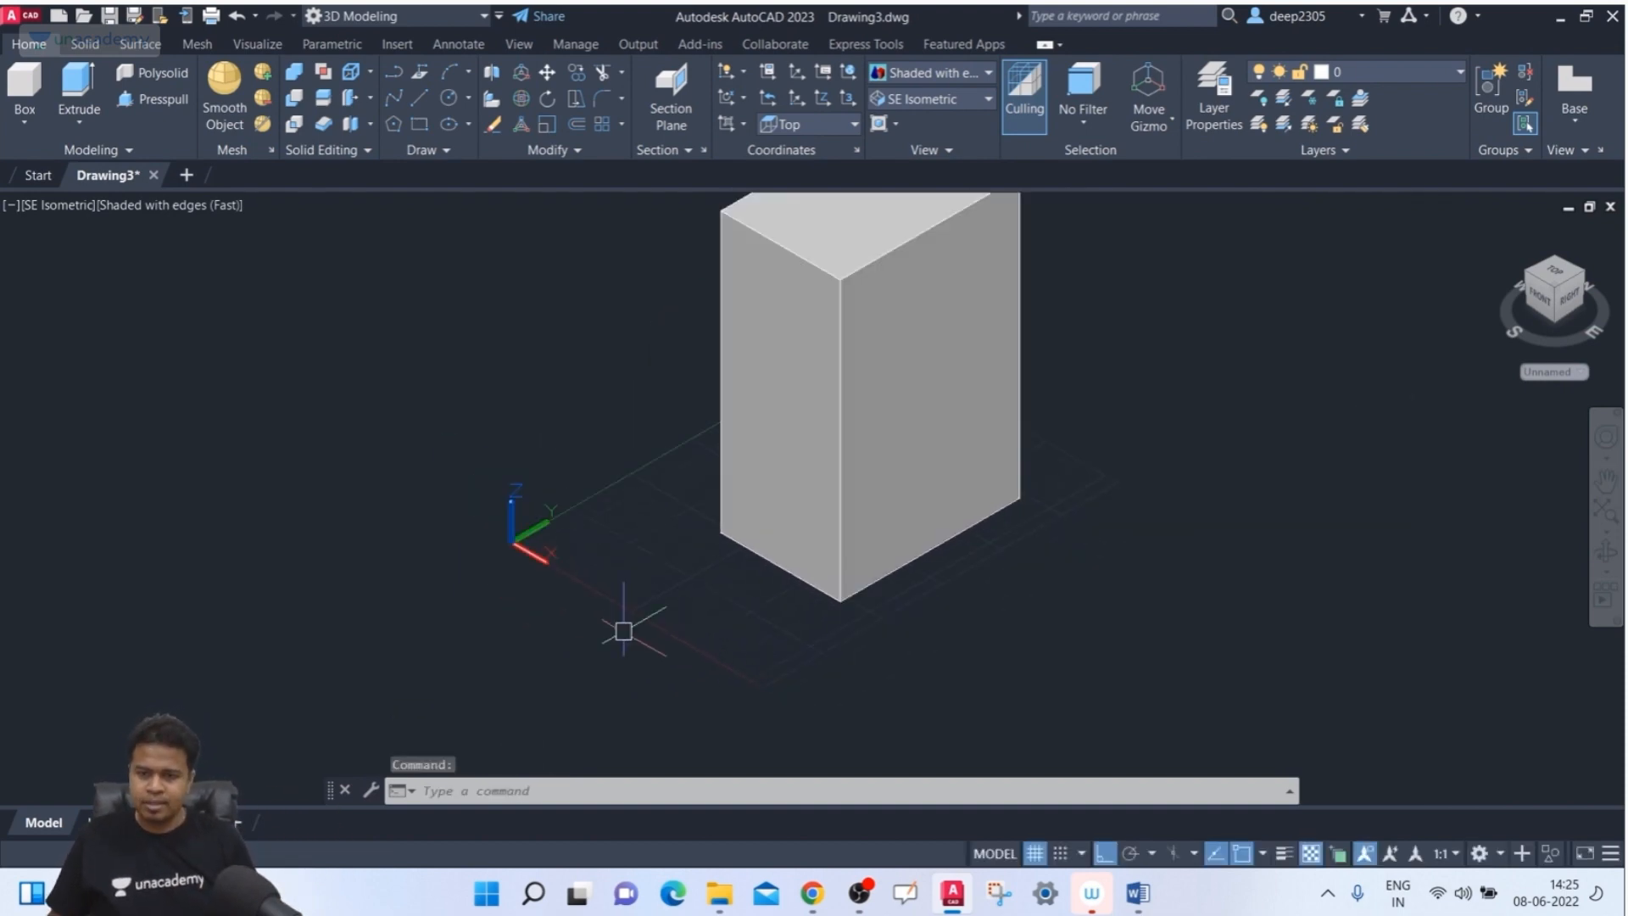
scroll(623, 631, "down", 2)
middle_click_drag(527, 653, 428, 653)
scroll(681, 578, "up", 1)
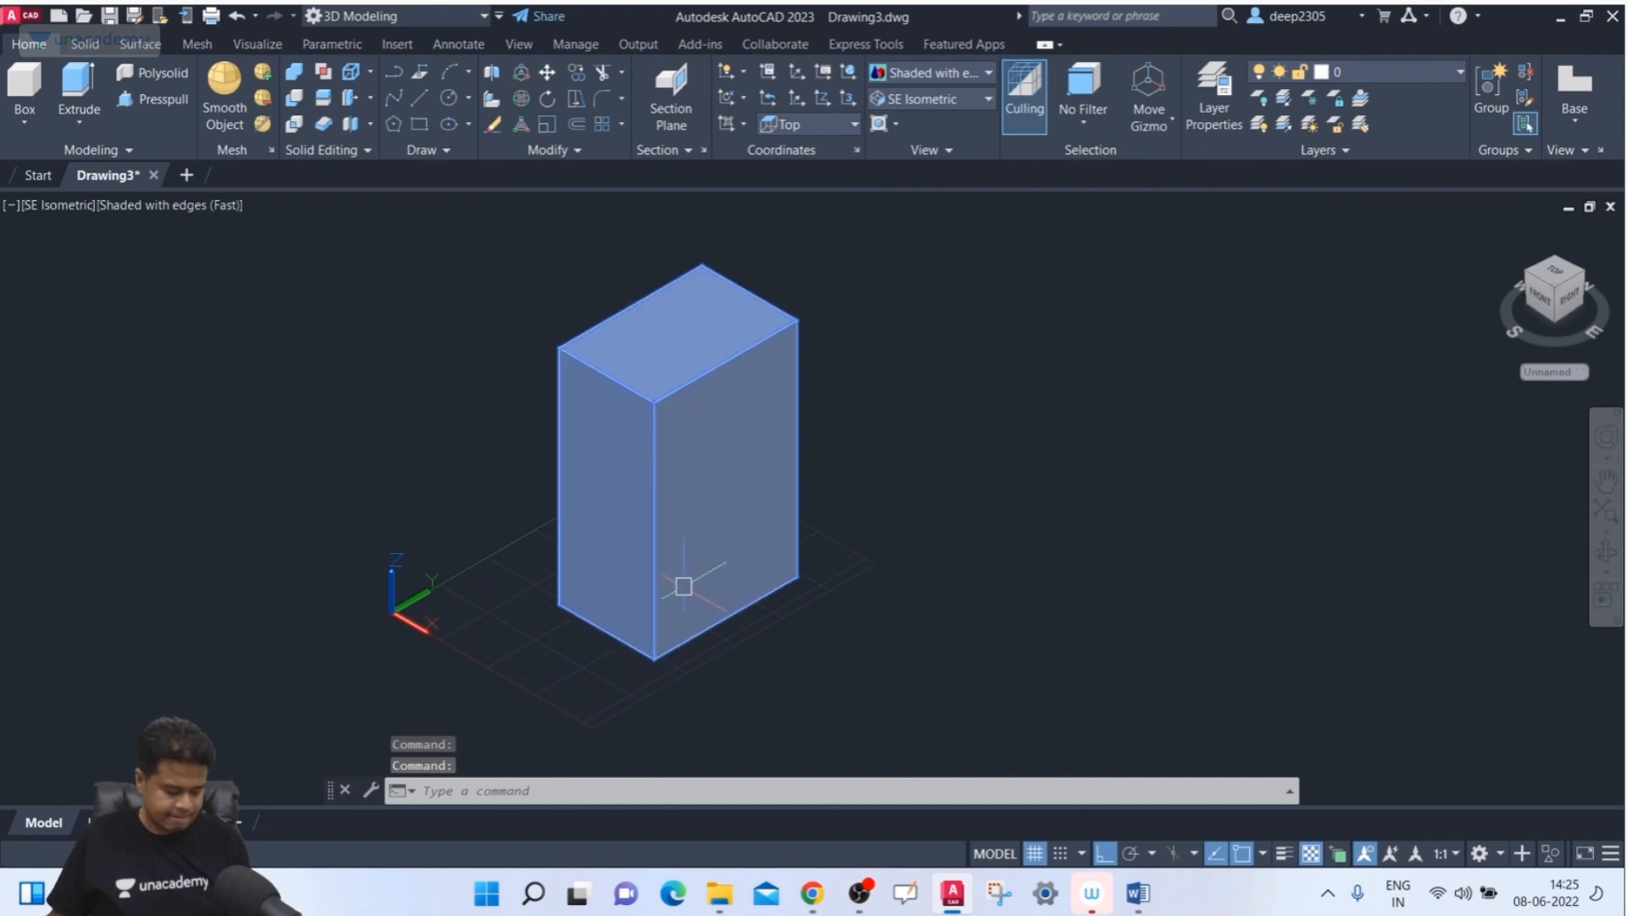
mouse_move(749, 607)
middle_mouse_down("shift")
mouse_move(720, 505)
mouse_move(726, 472)
mouse_move(776, 448)
mouse_move(839, 491)
mouse_move(664, 618)
mouse_move(752, 603)
middle_mouse_up("shift")
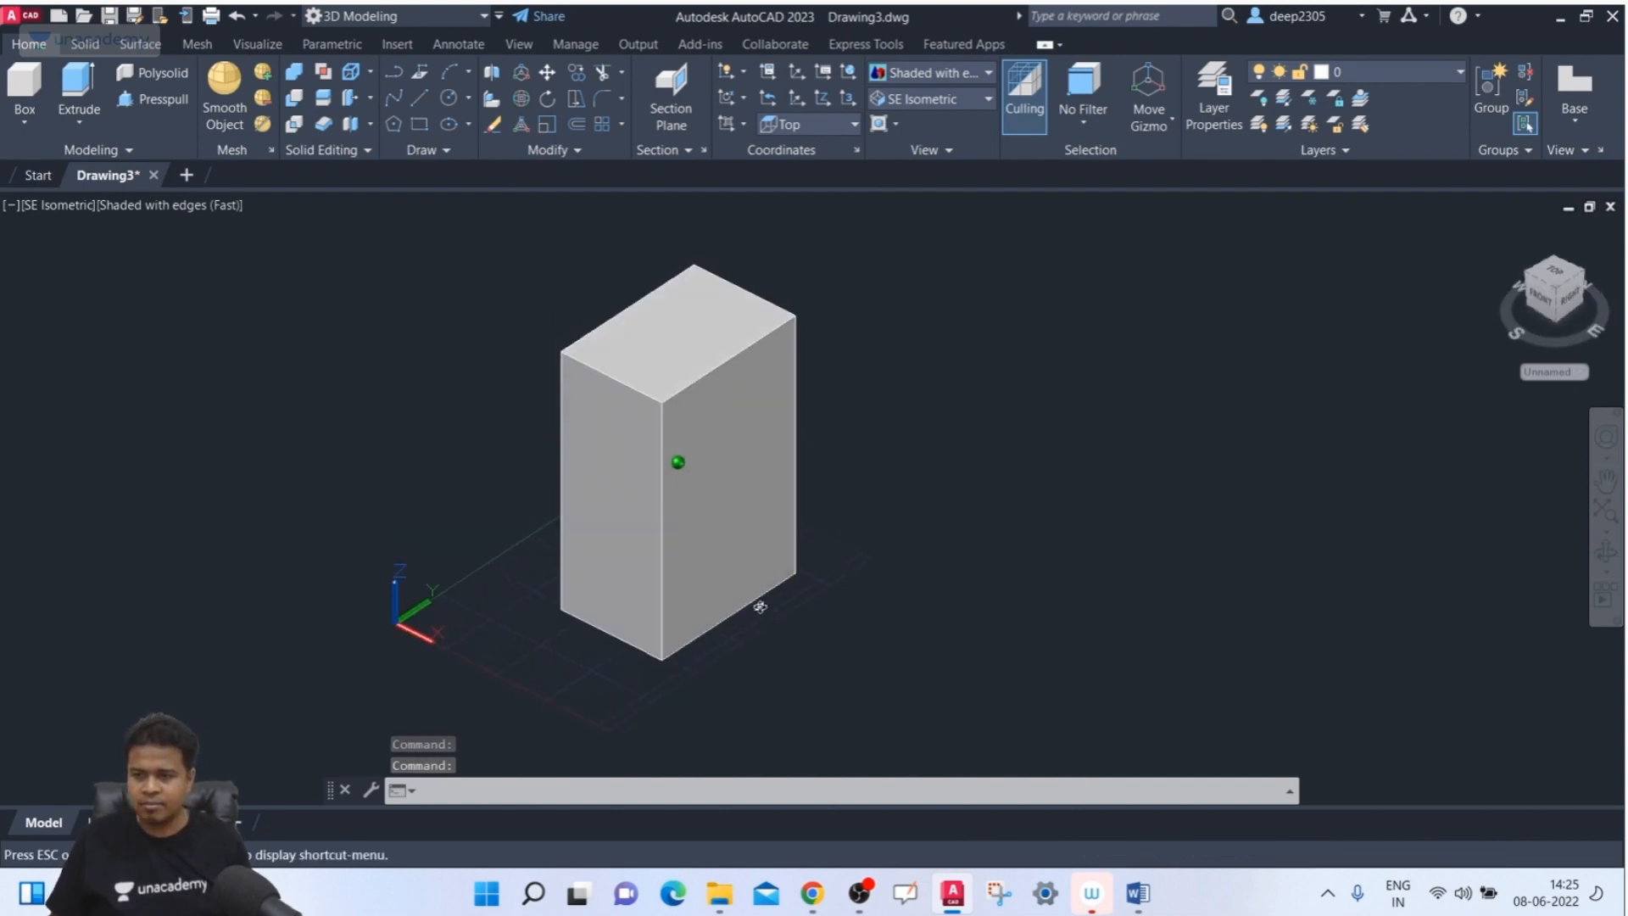
left_click(1558, 293)
left_click(1146, 320)
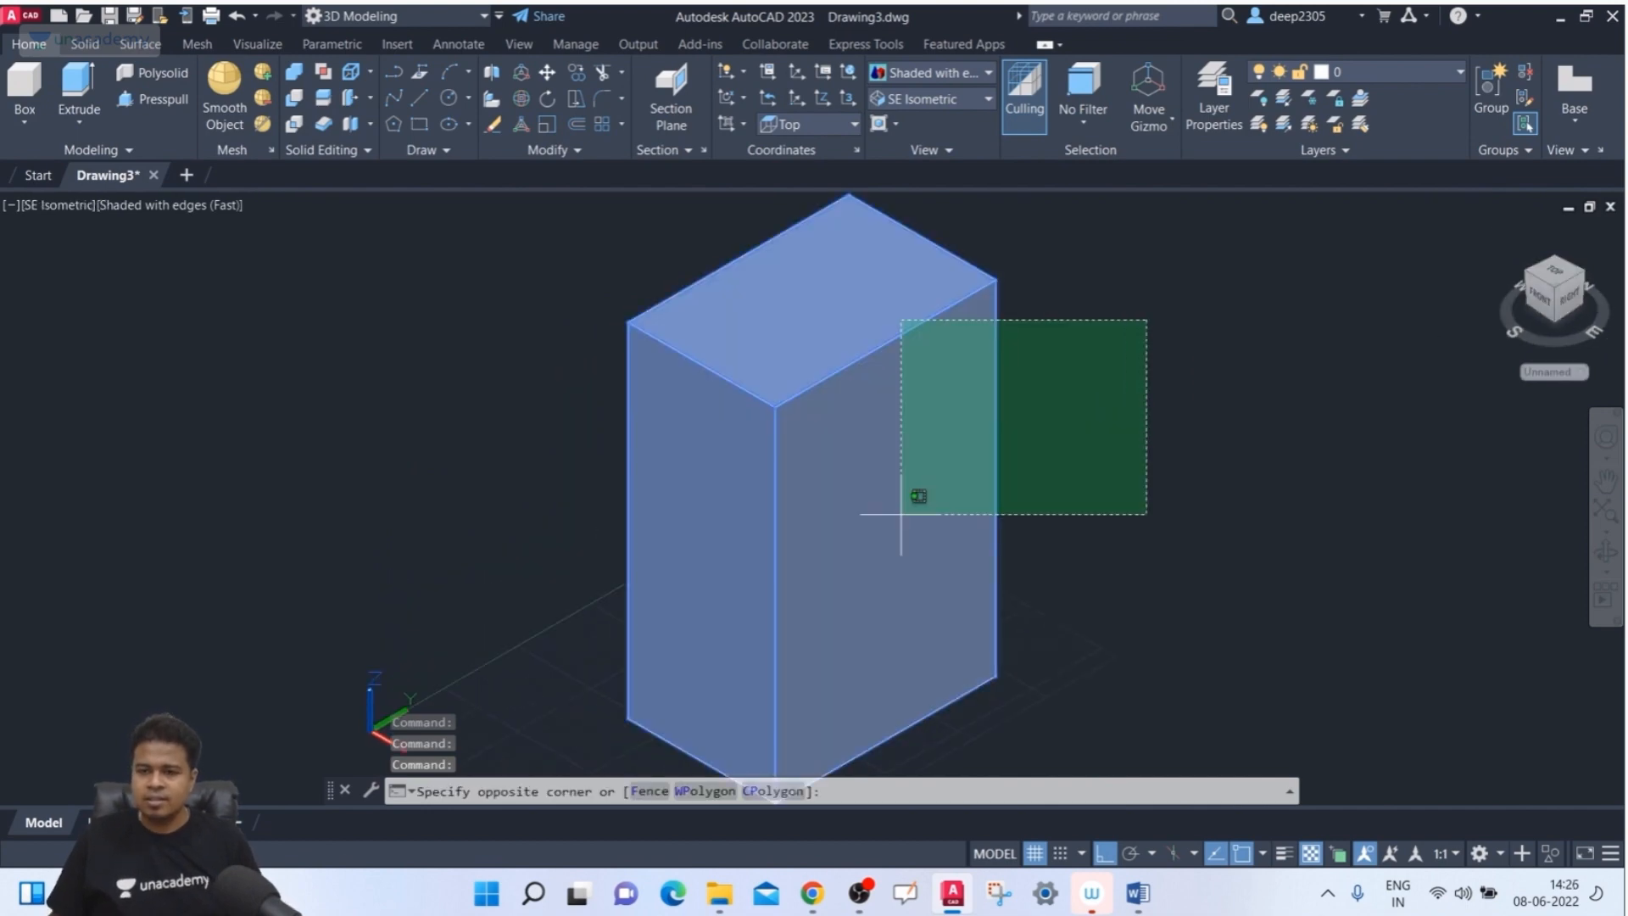
left_click(901, 514)
key("Delete")
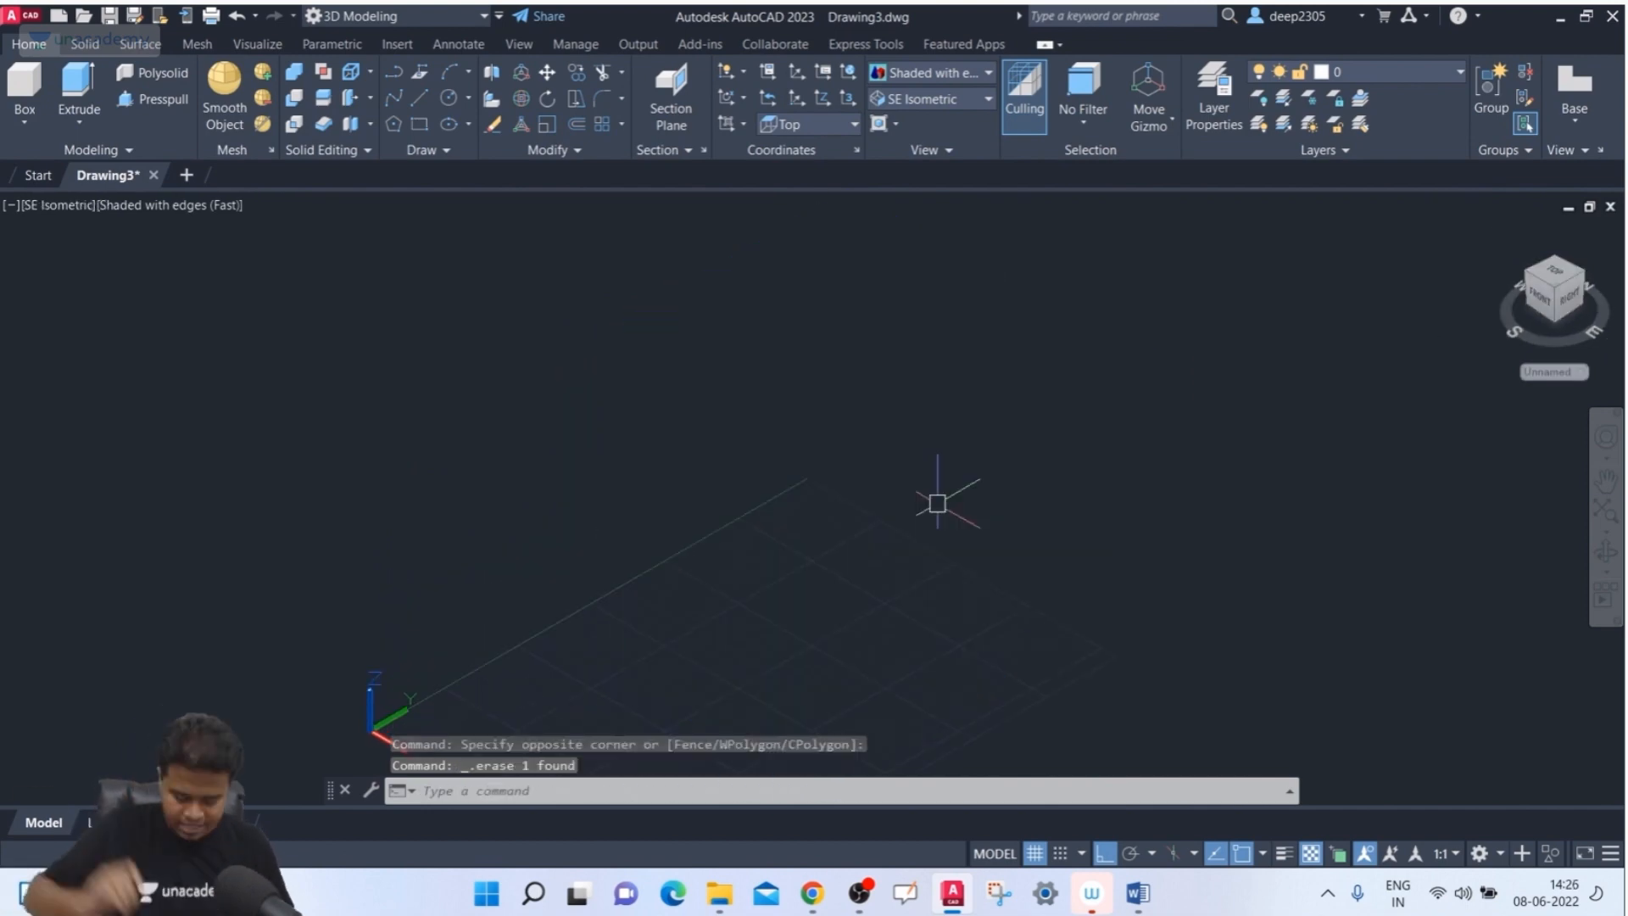
- Draw three connected lines with Ortho on: one up along Z, one along Y, and another up along Z
type("l")
key("Return")
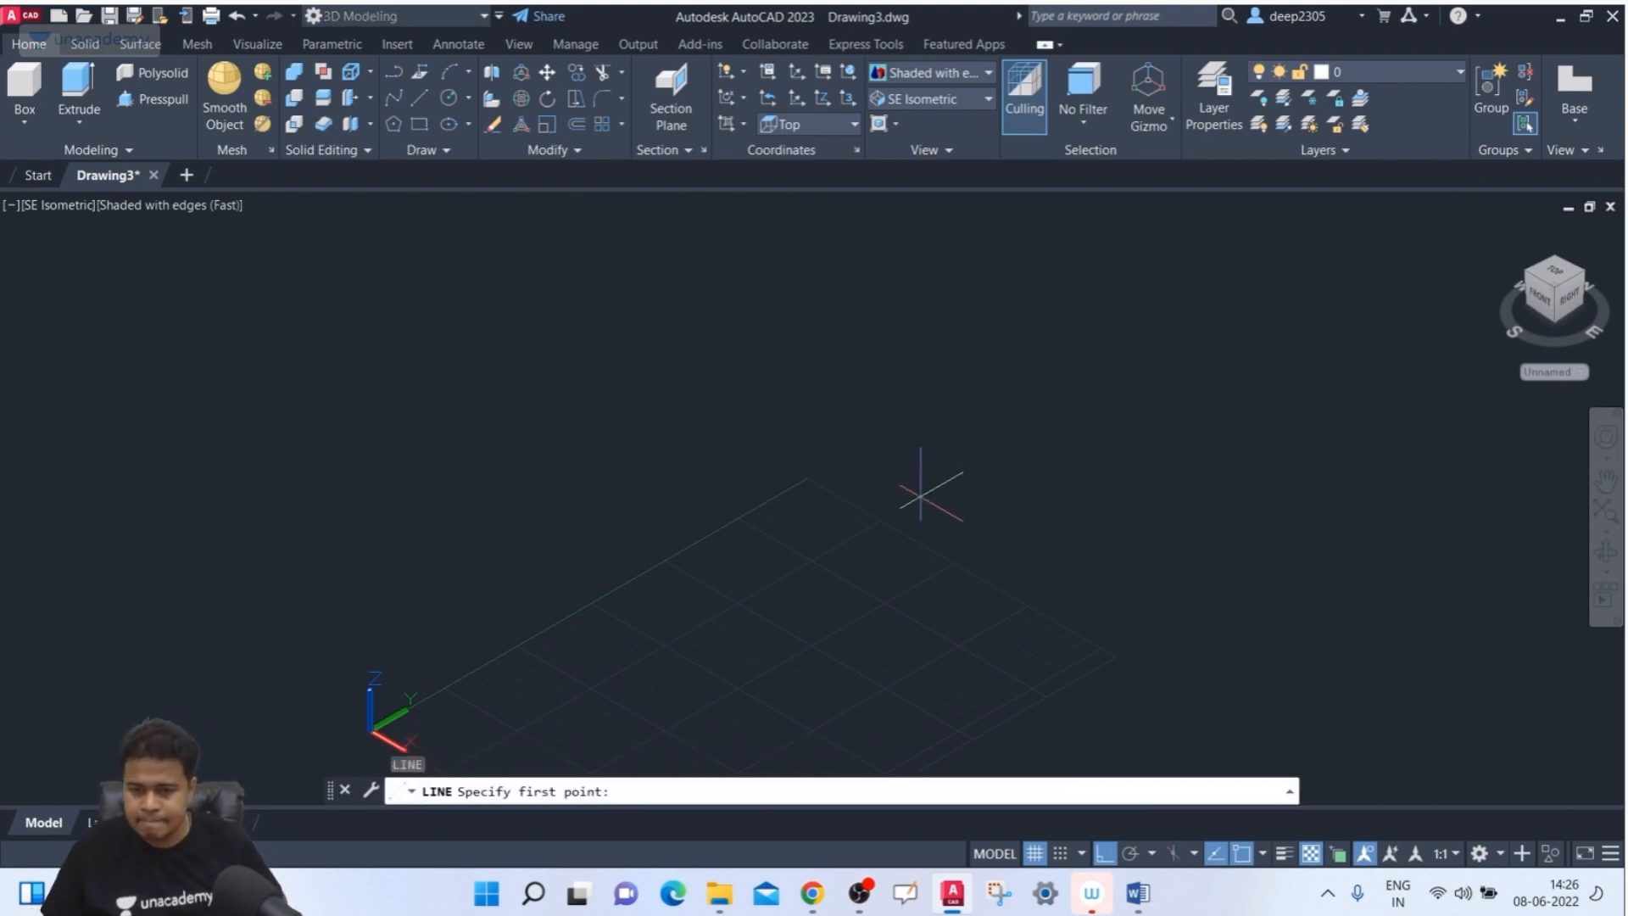
middle_click_drag(705, 448, 655, 356)
left_click(600, 605)
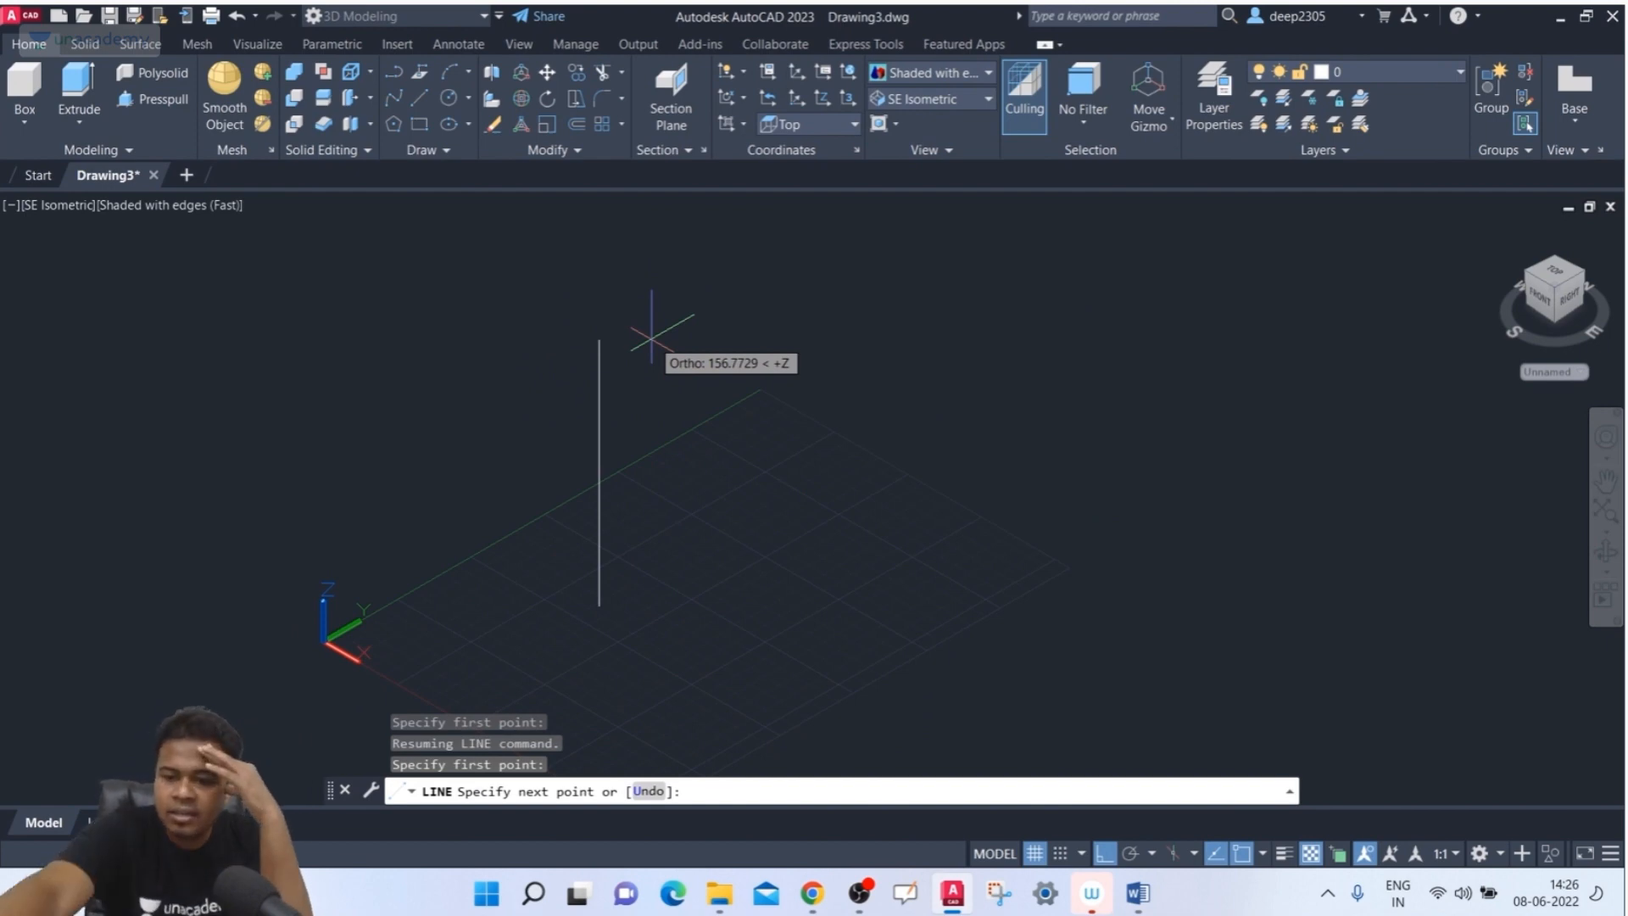
key("F8")
key("F8")
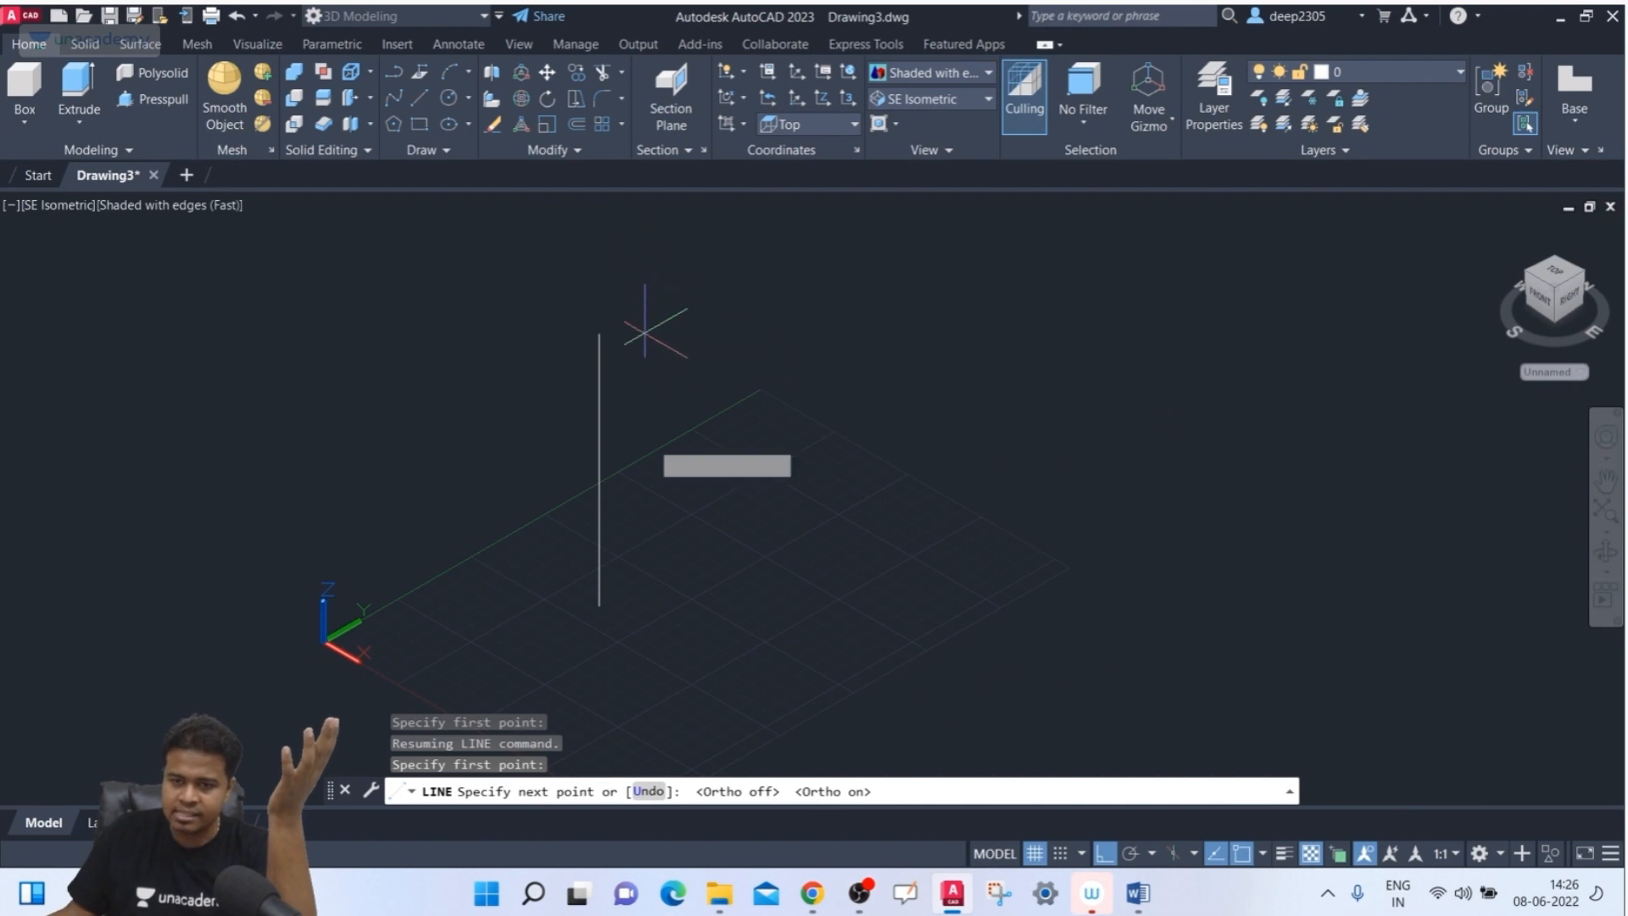
left_click(635, 460)
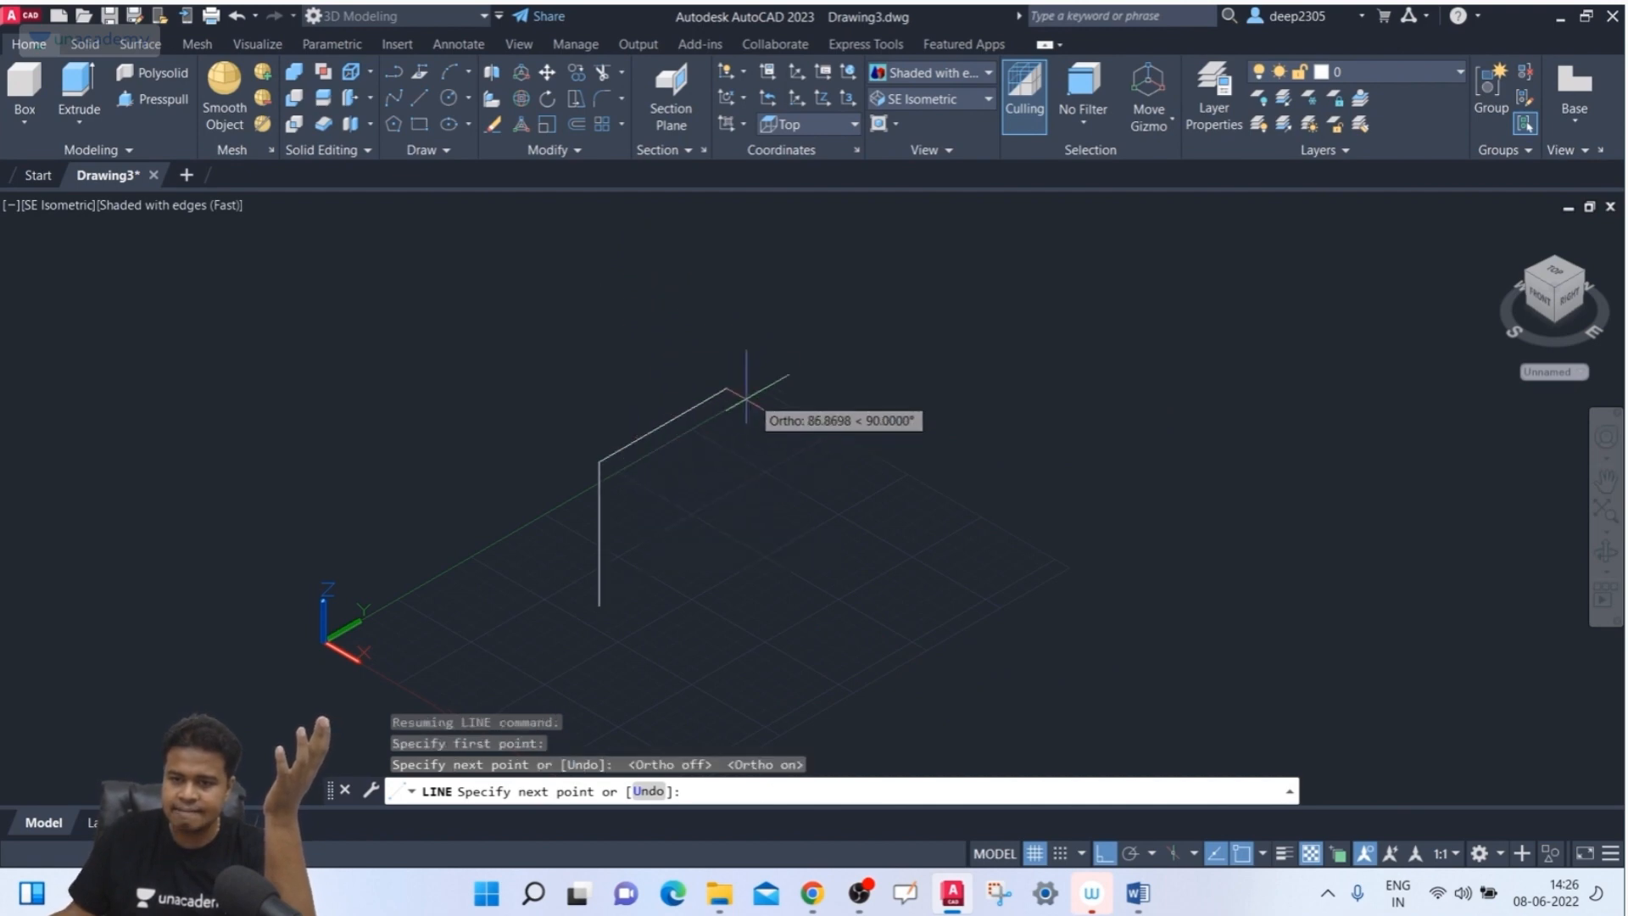
left_click(747, 375)
middle_click_drag(746, 375, 670, 539)
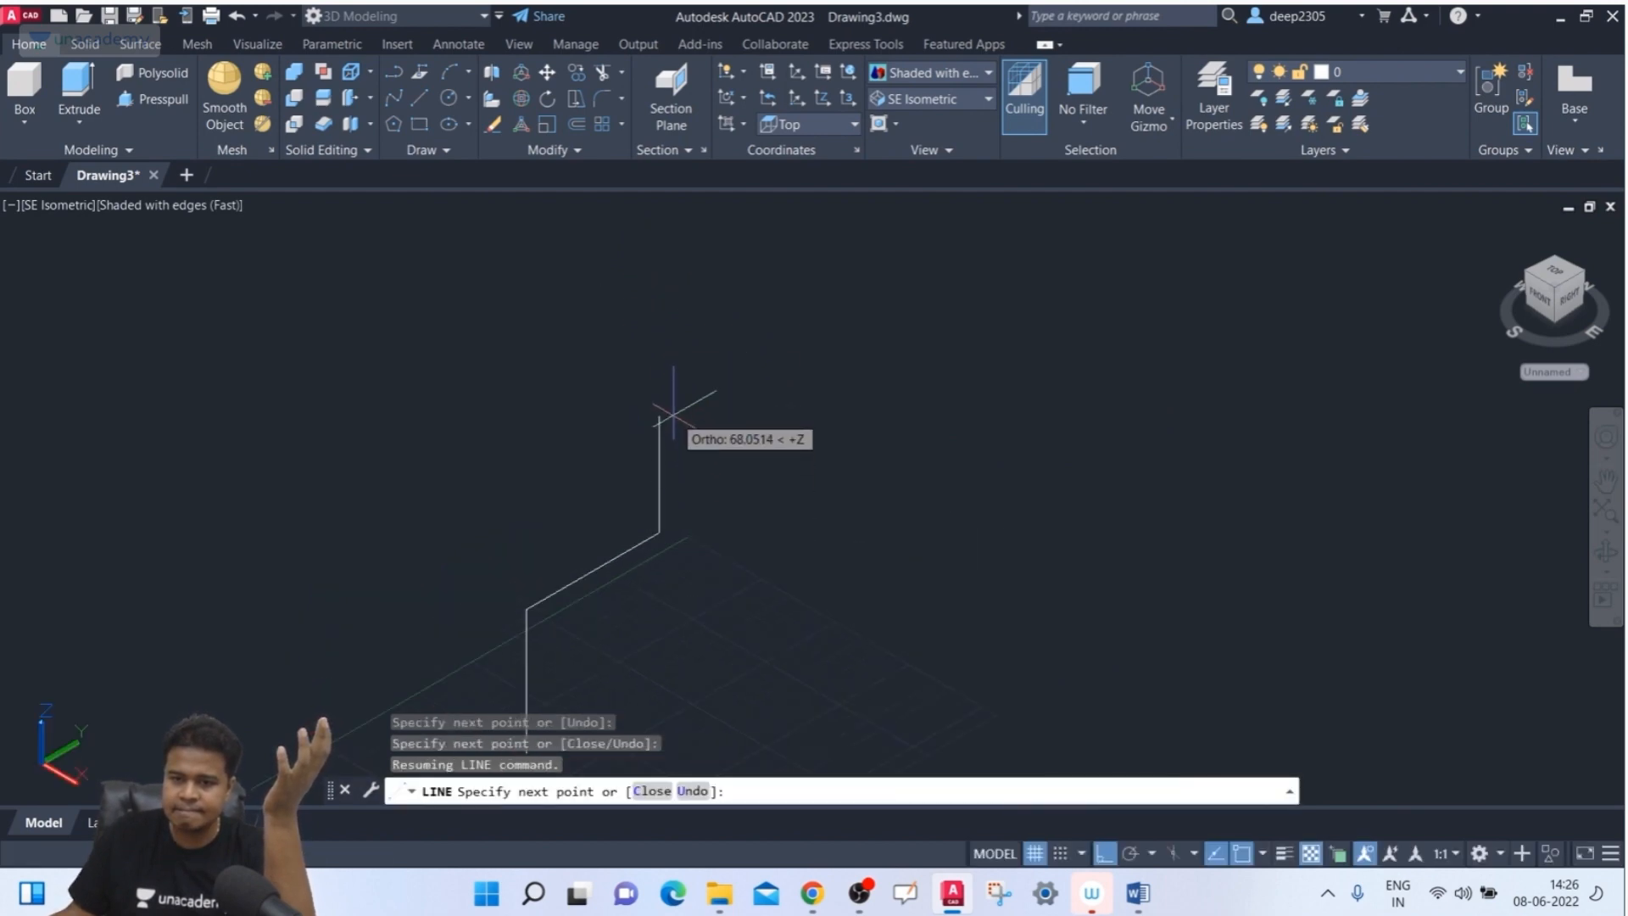
middle_click_drag(659, 359, 672, 297)
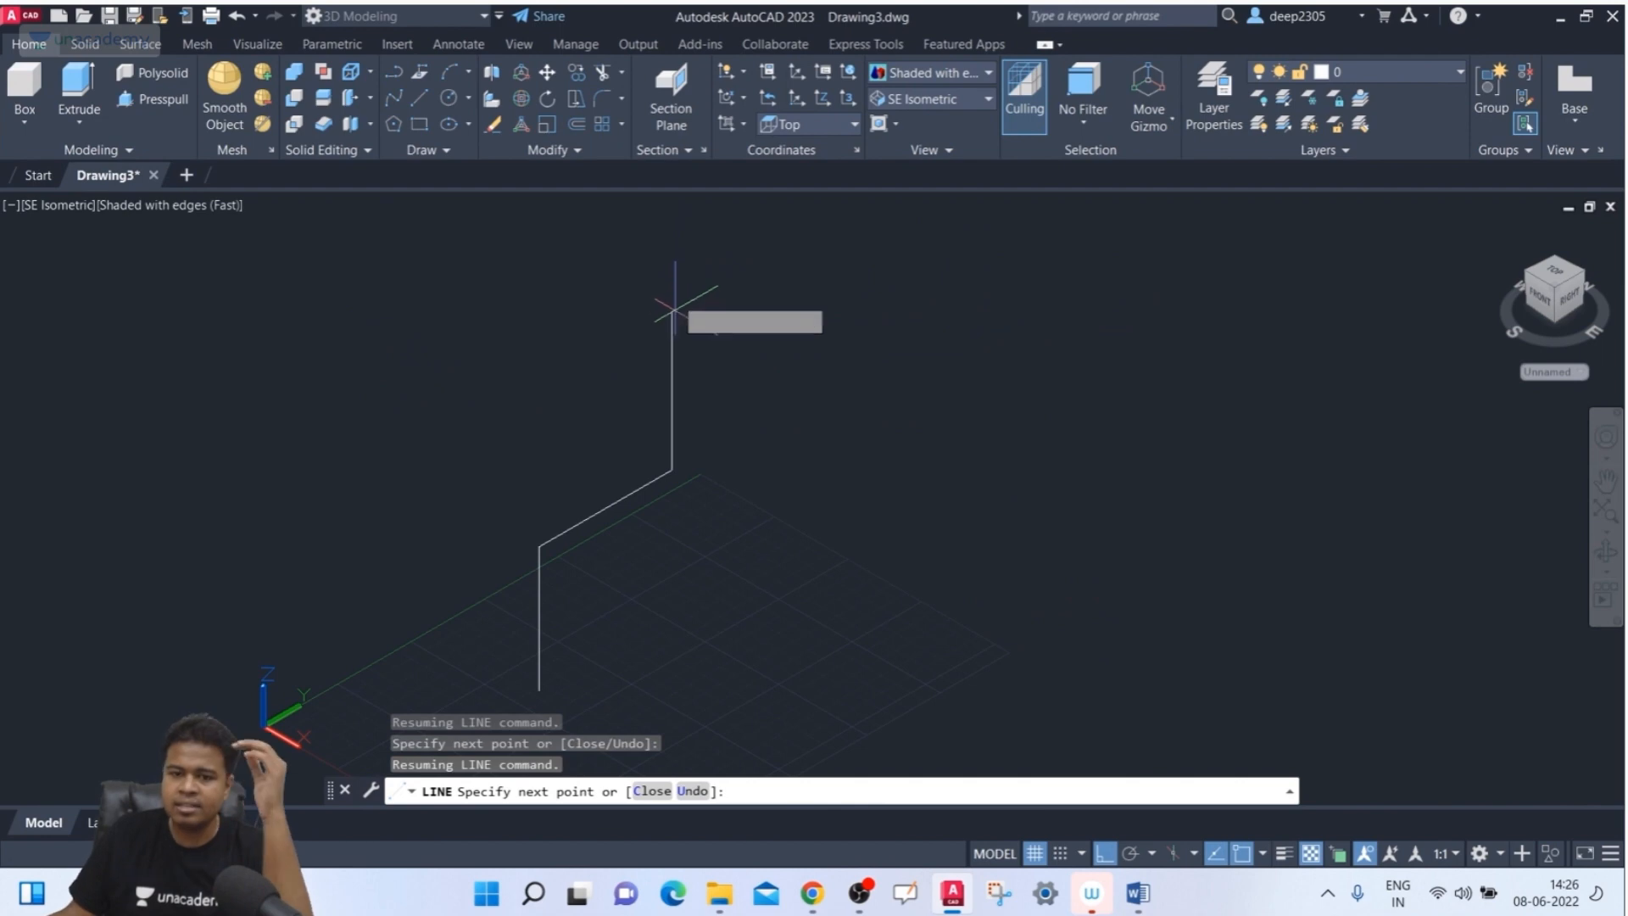
left_click(673, 318)
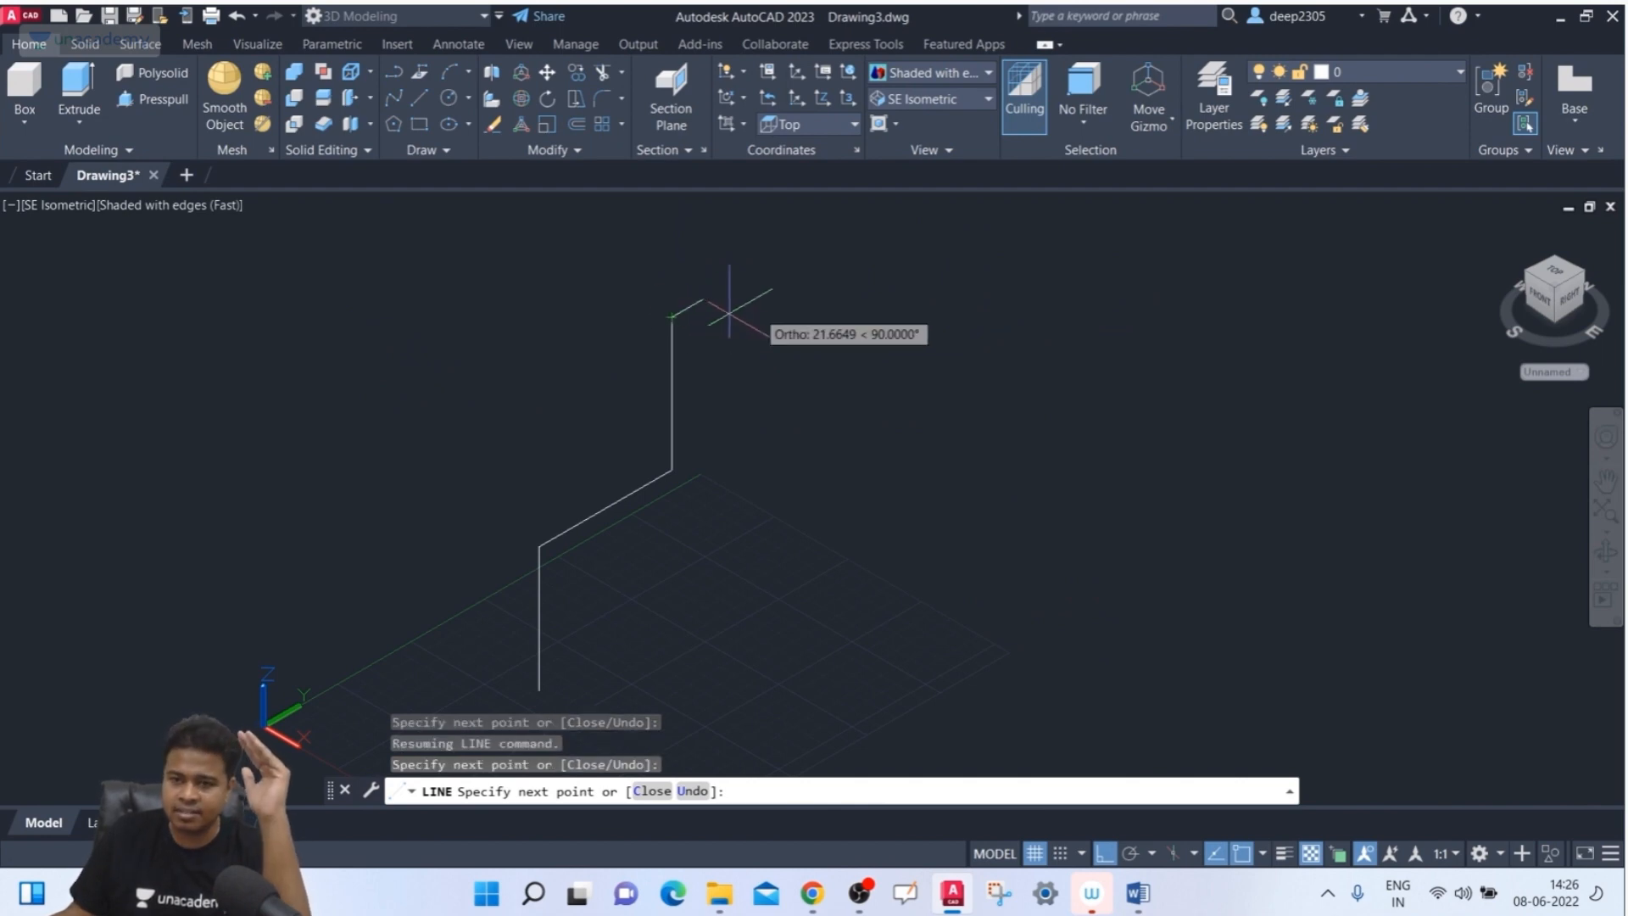
key("Return")
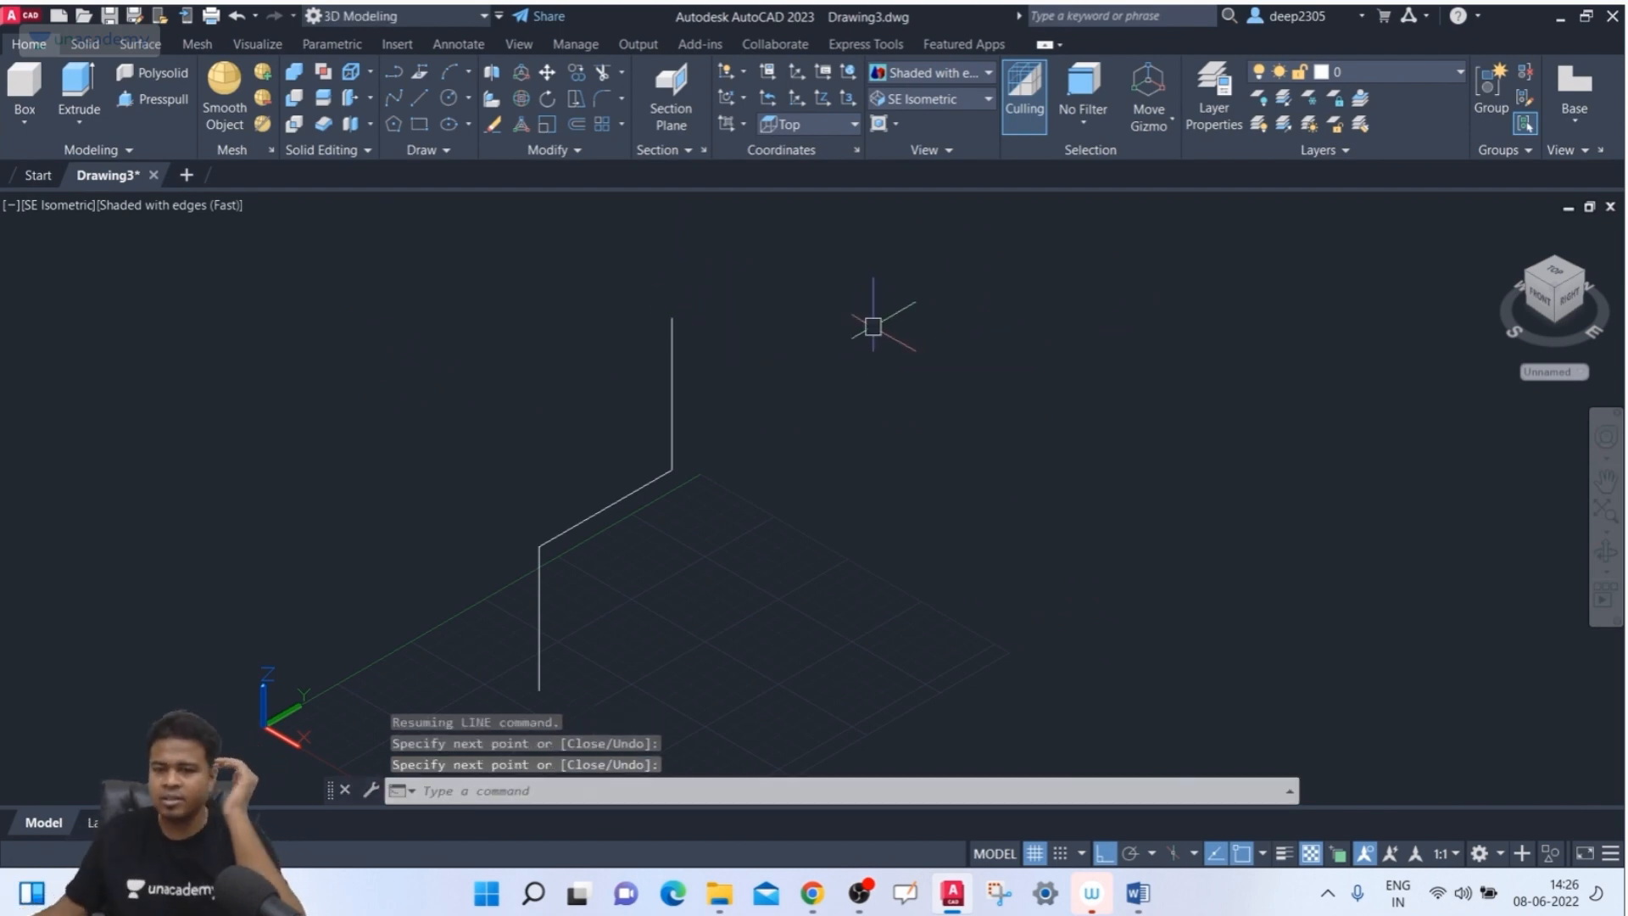
- Orbit to a custom view and select the lower vertical line and the middle line separately to check that they are individual objects
mouse_move(905, 429)
middle_mouse_down("shift")
mouse_move(913, 352)
mouse_move(1003, 317)
mouse_move(1029, 348)
mouse_move(956, 367)
mouse_move(824, 457)
middle_mouse_up("shift")
left_click(547, 610)
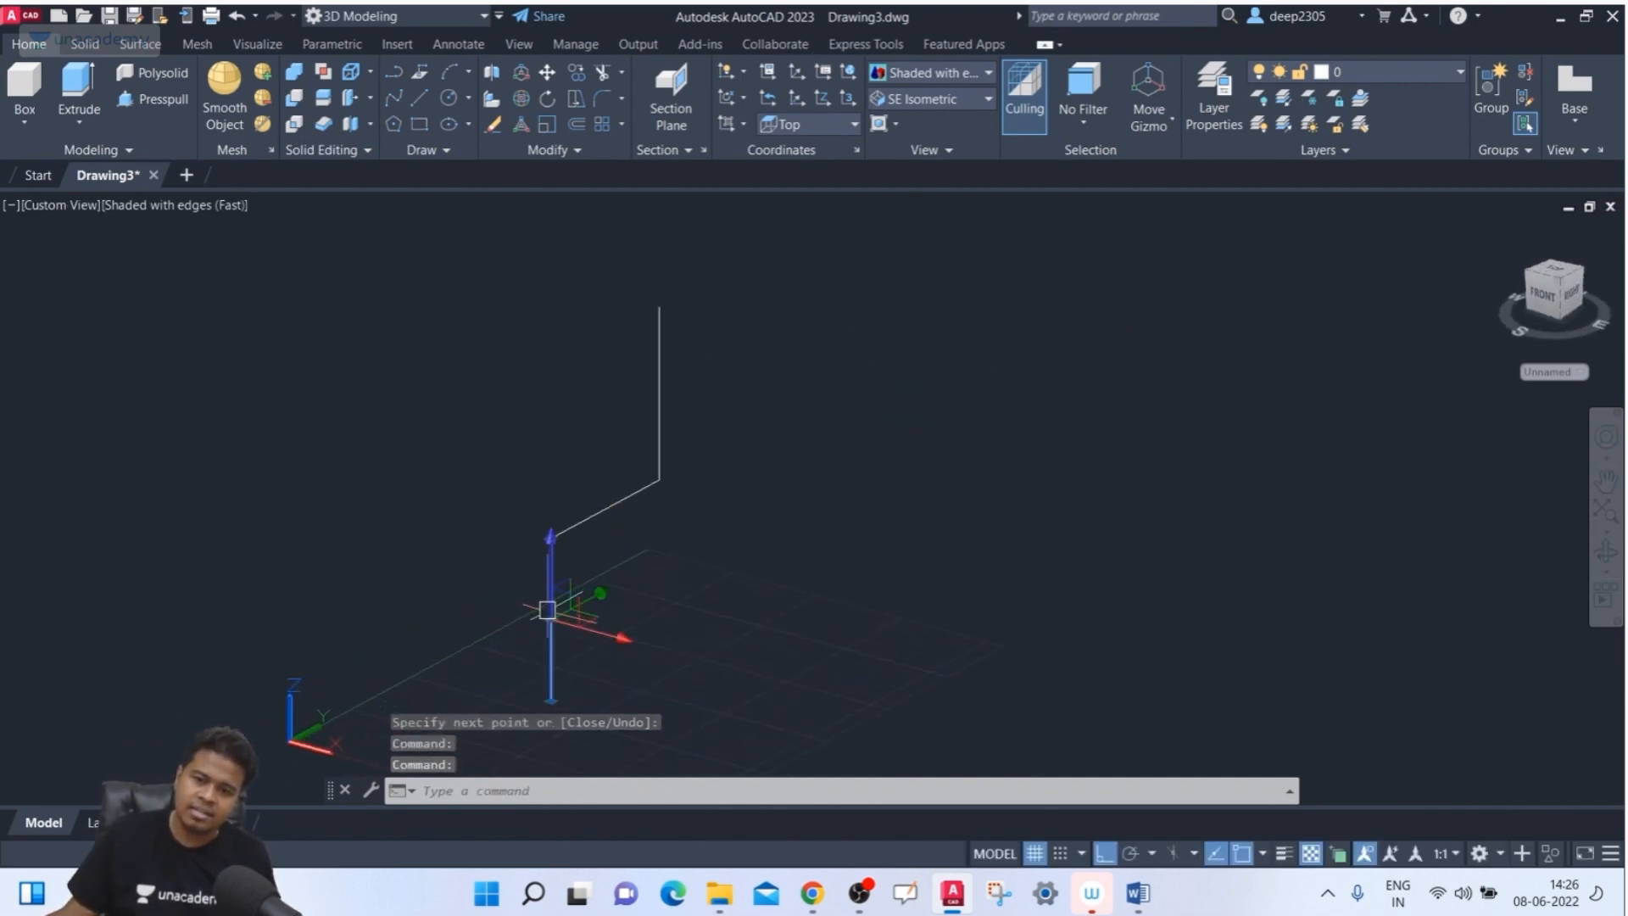
key("Escape")
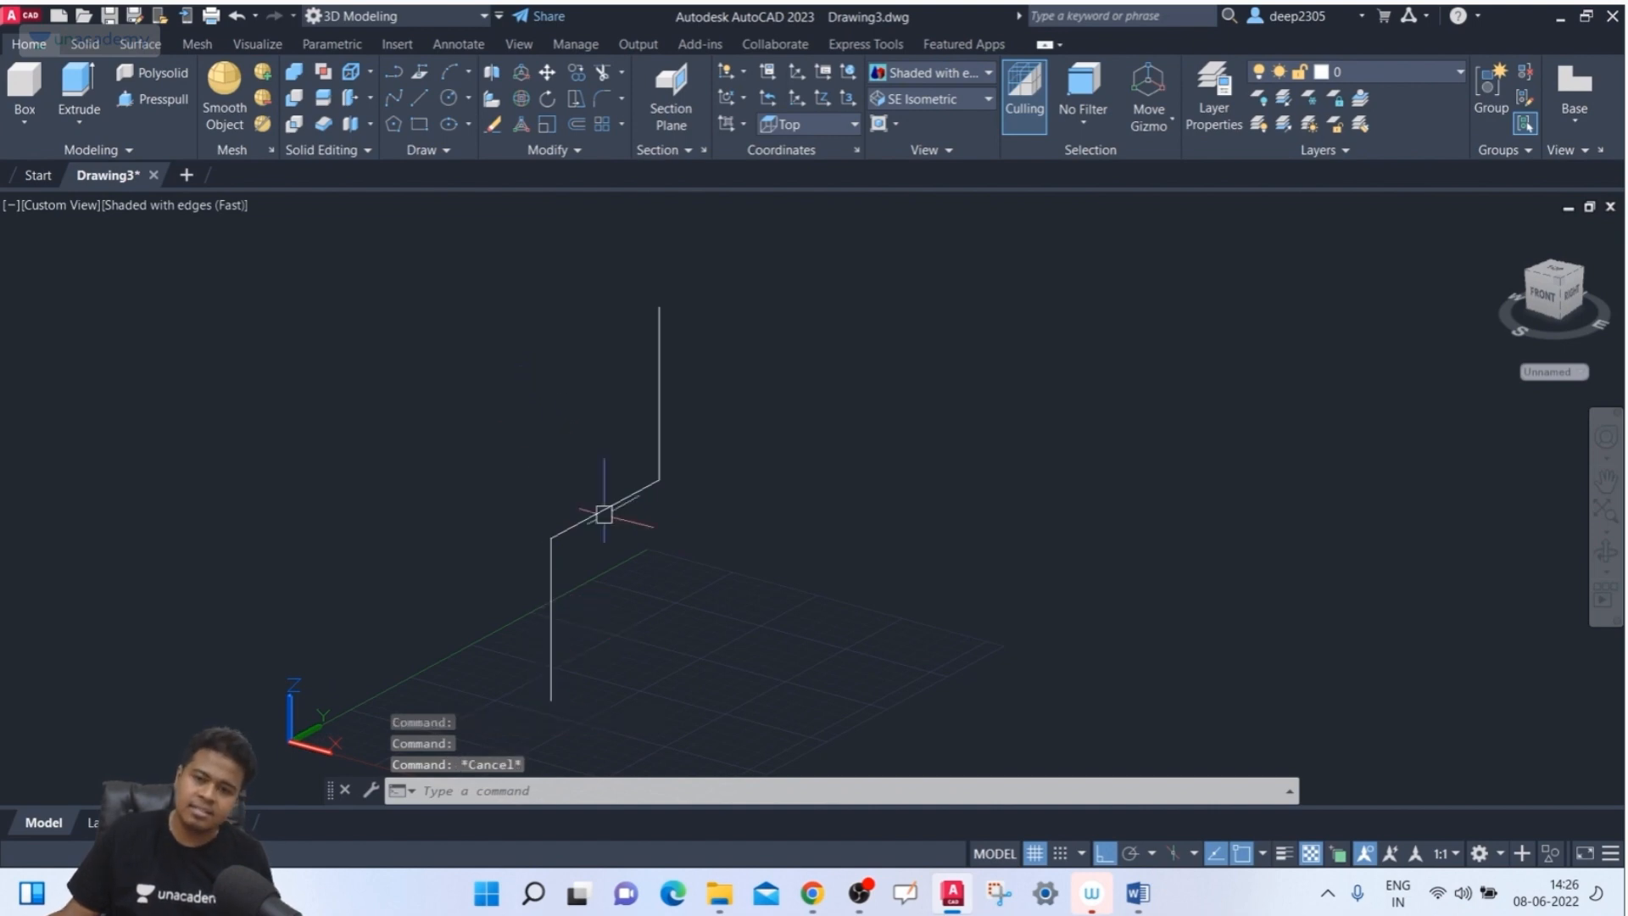
left_click(602, 510)
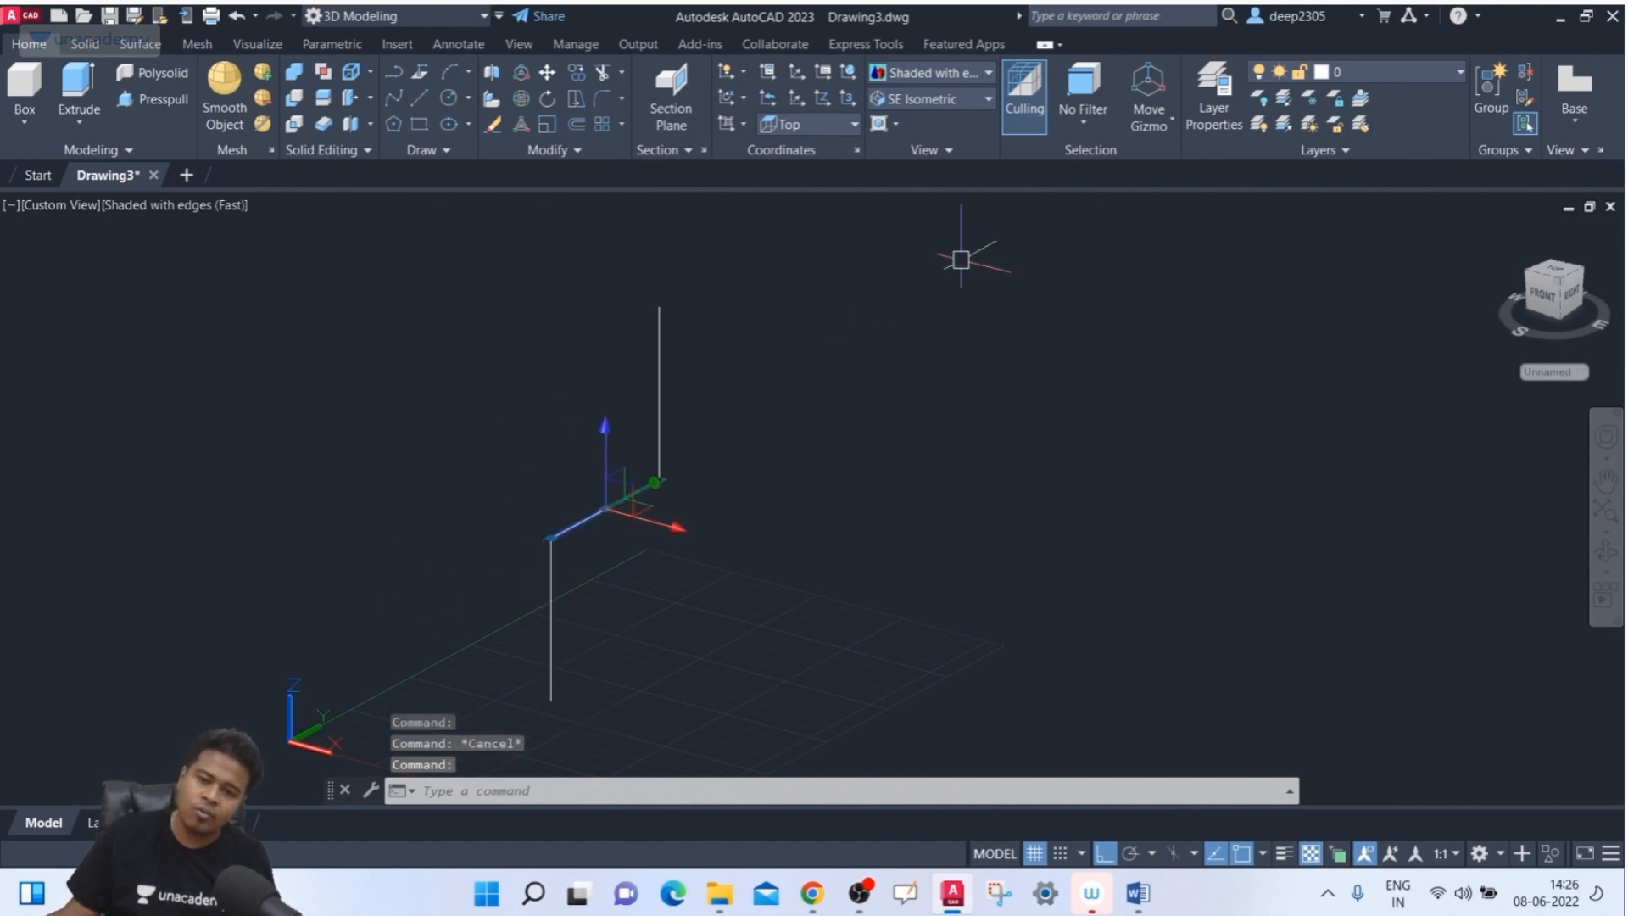
- Select the upper vertical line to check that it is a separate object, deselect it and restore the SE Isometric view
key("Escape")
left_click(661, 354)
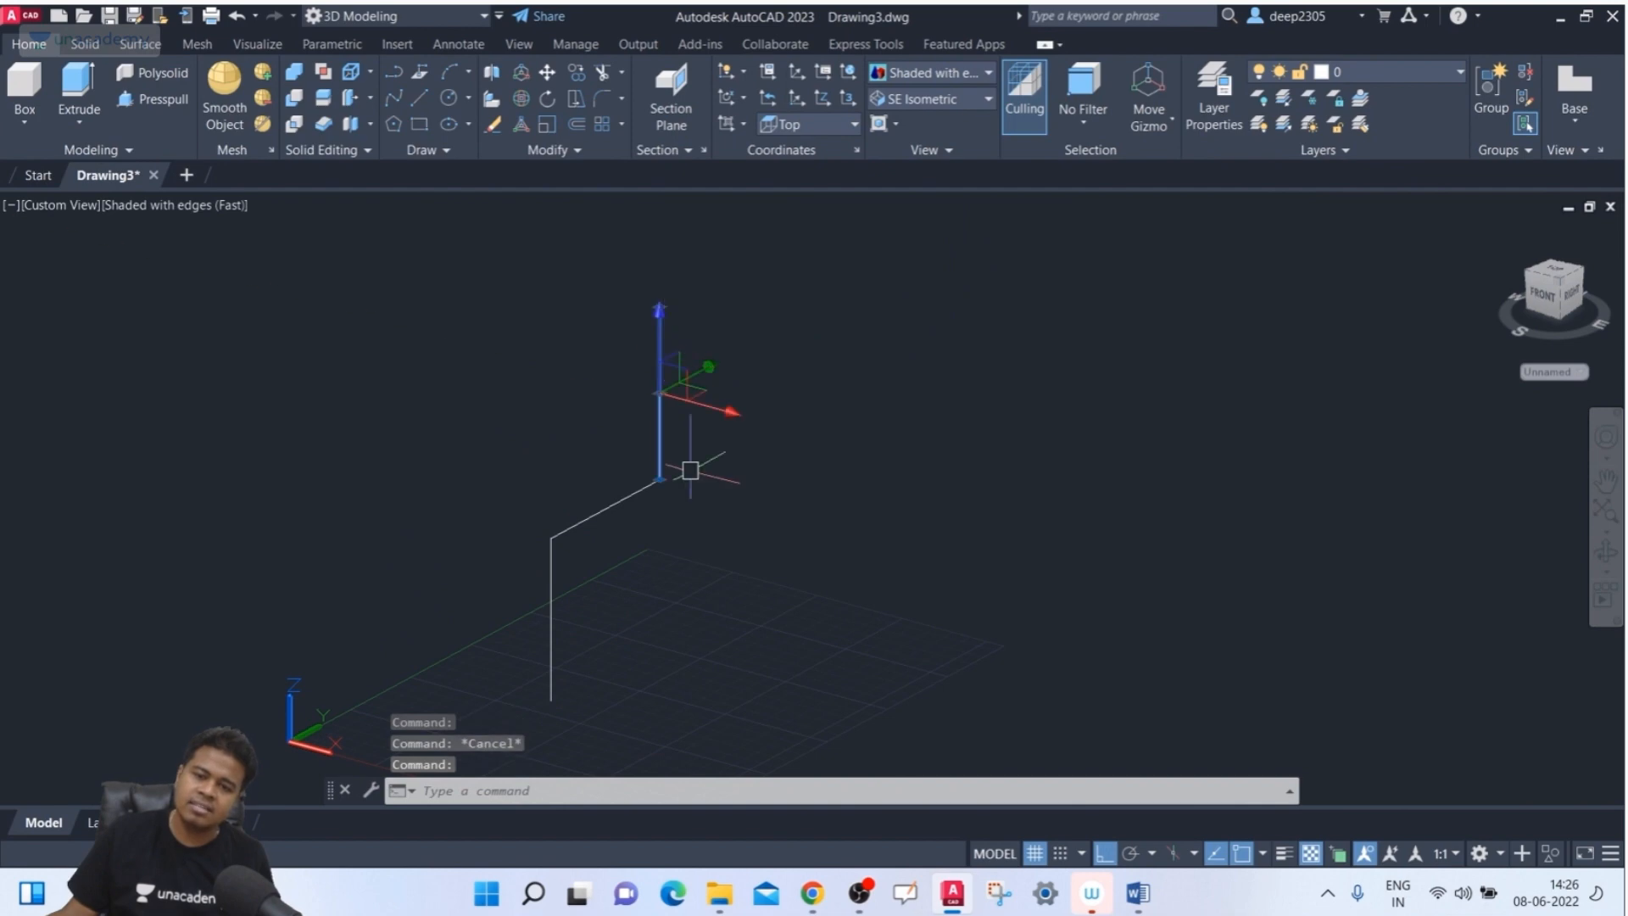
key("Escape")
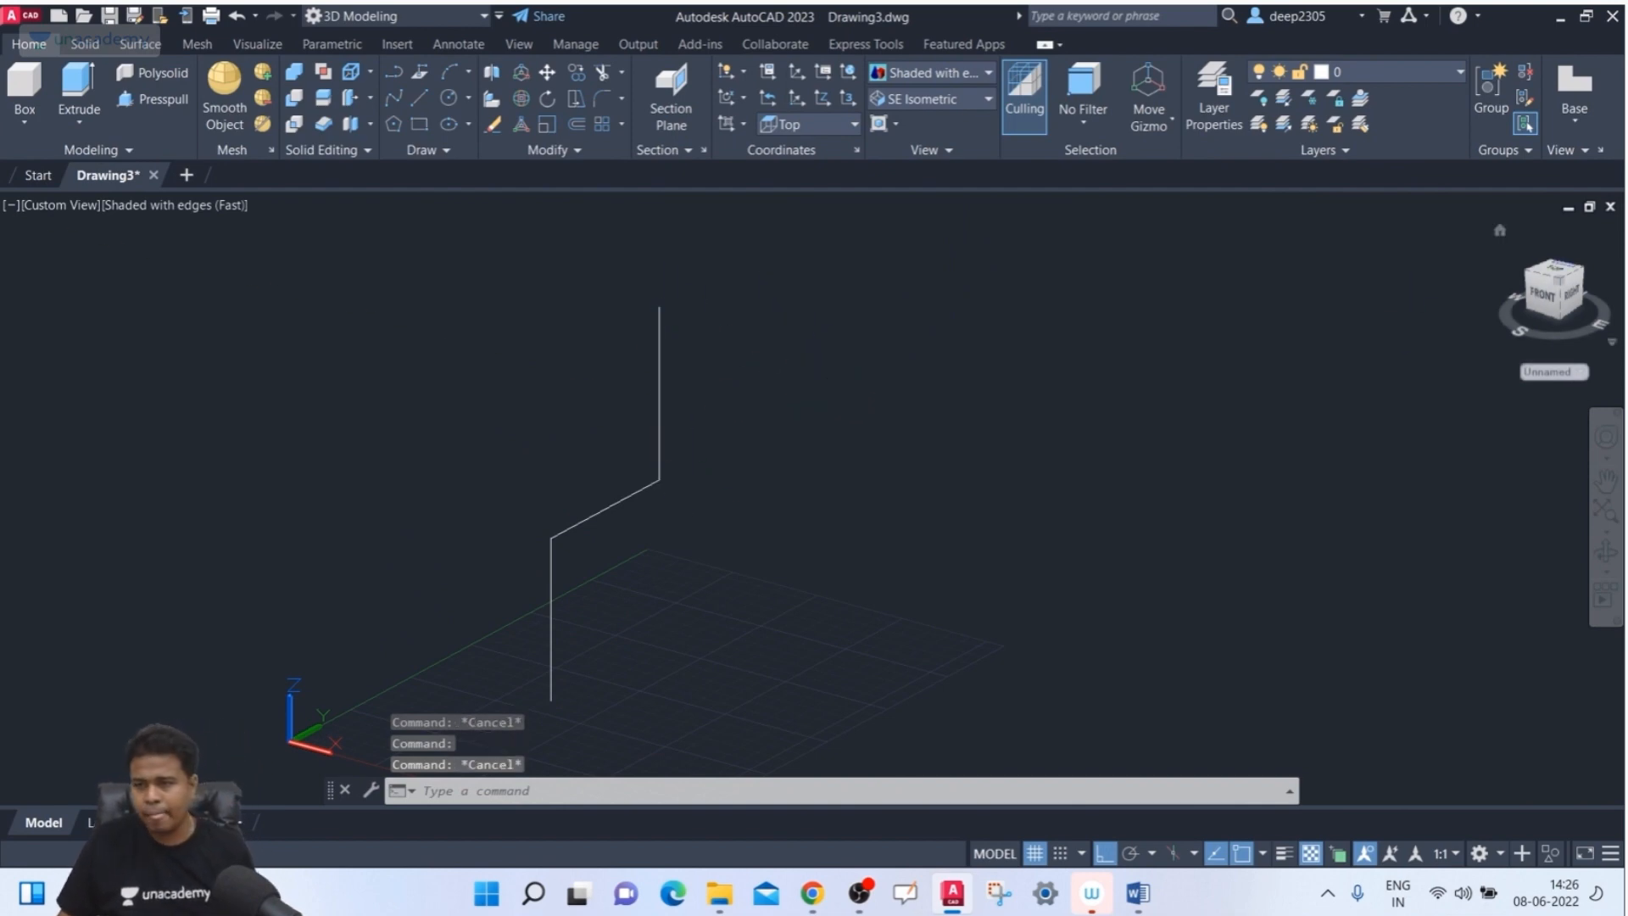
scroll(857, 423, "down", 3)
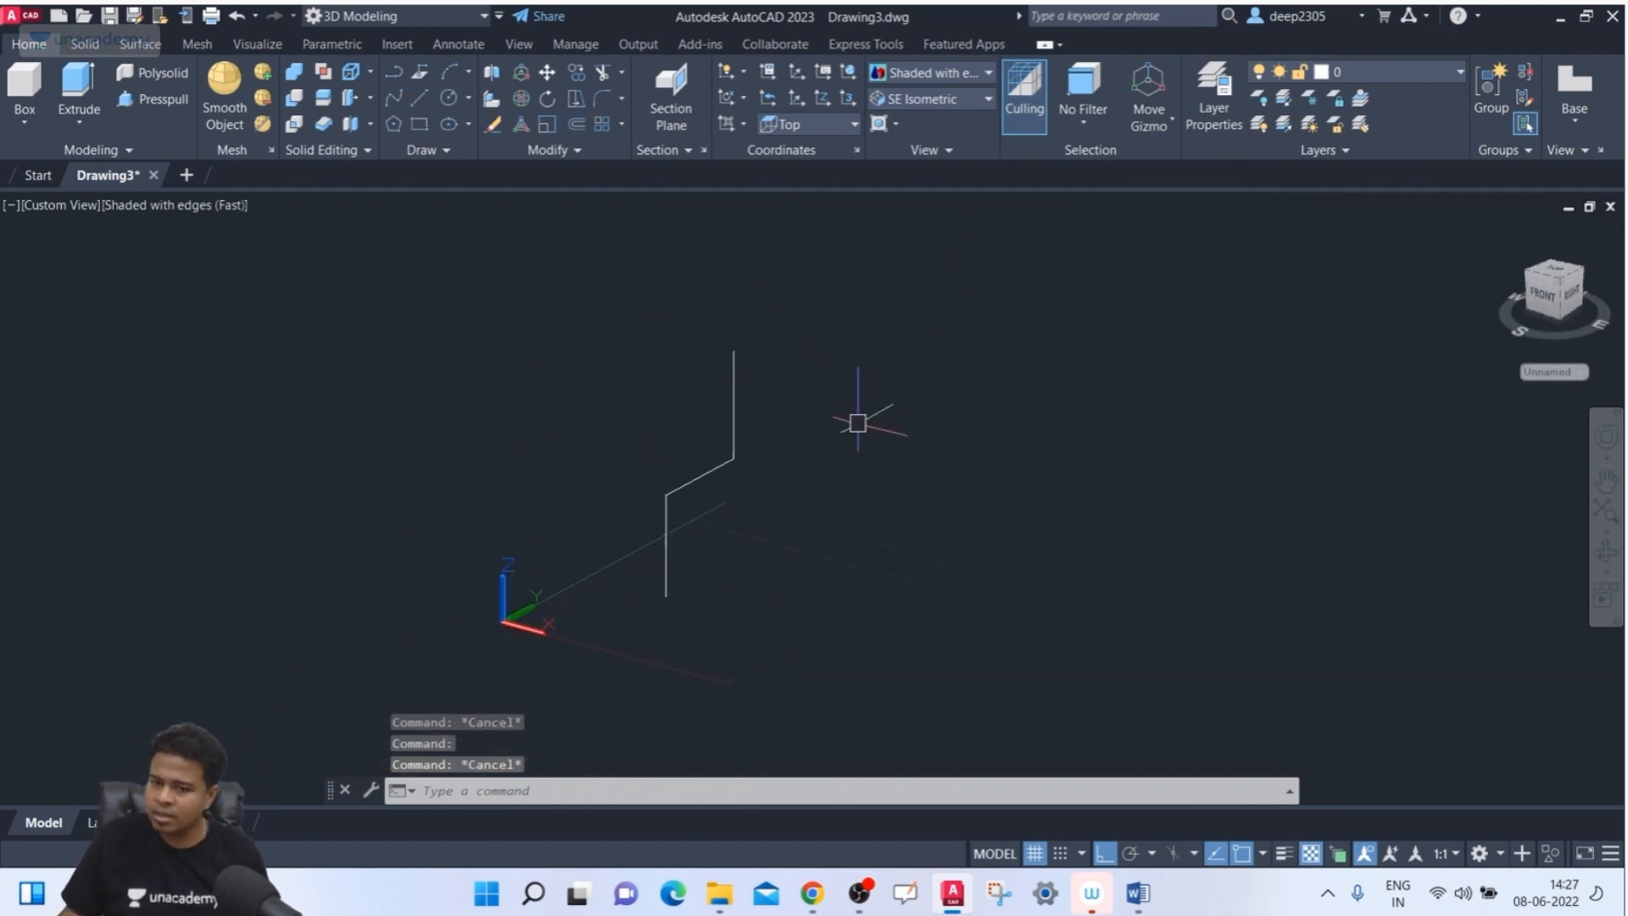
middle_click_drag(857, 423, 800, 390)
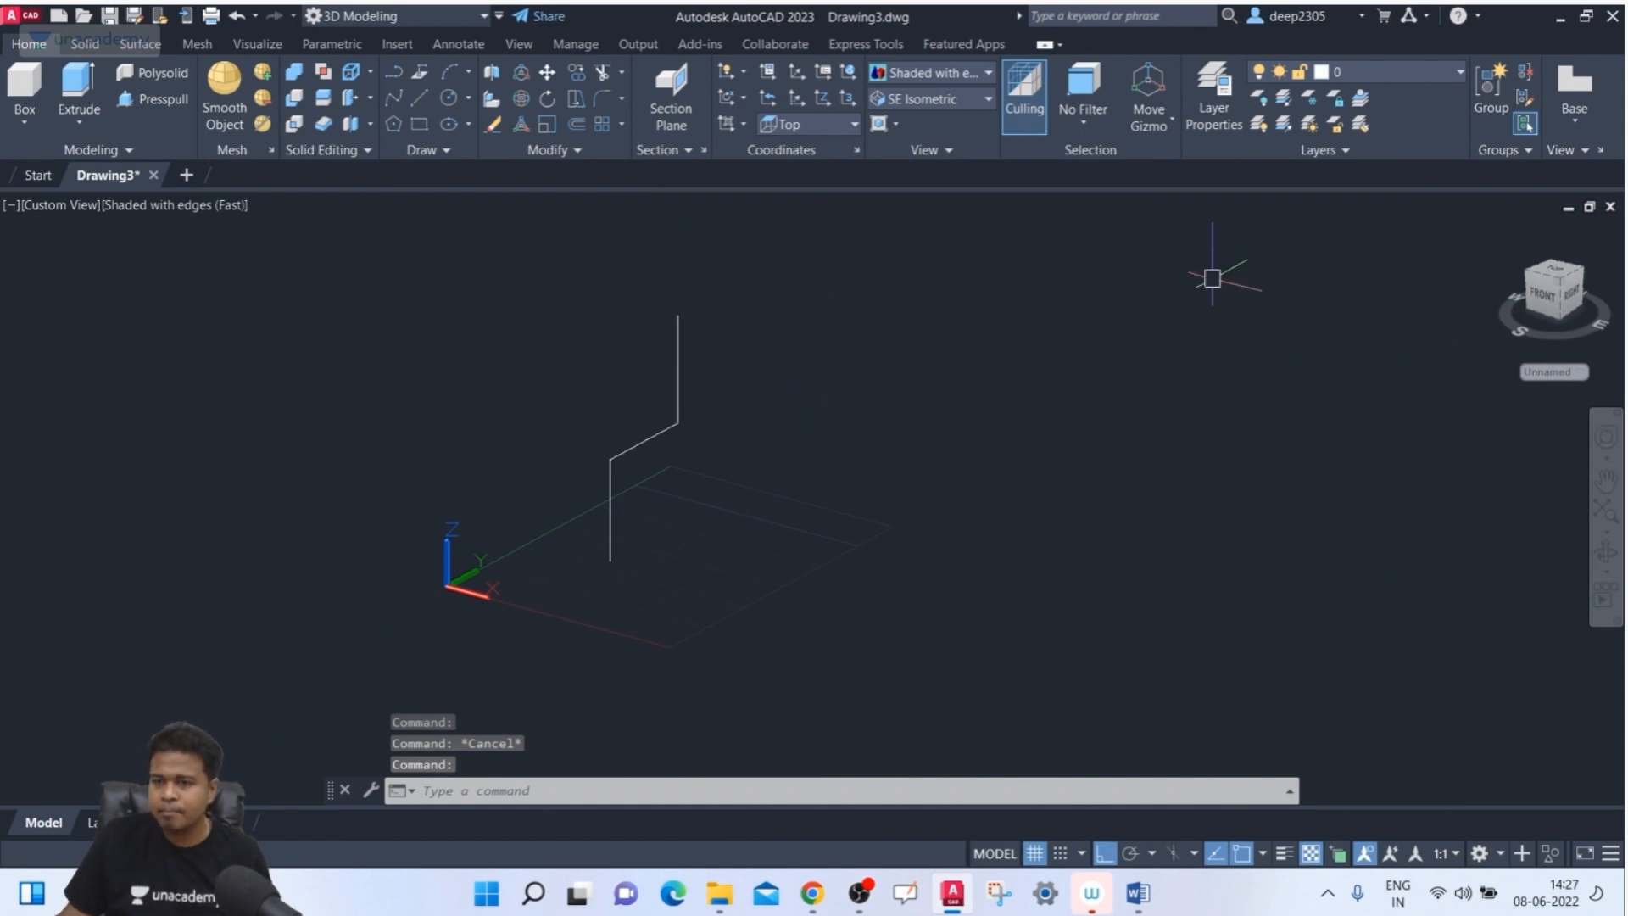
left_click(1562, 286)
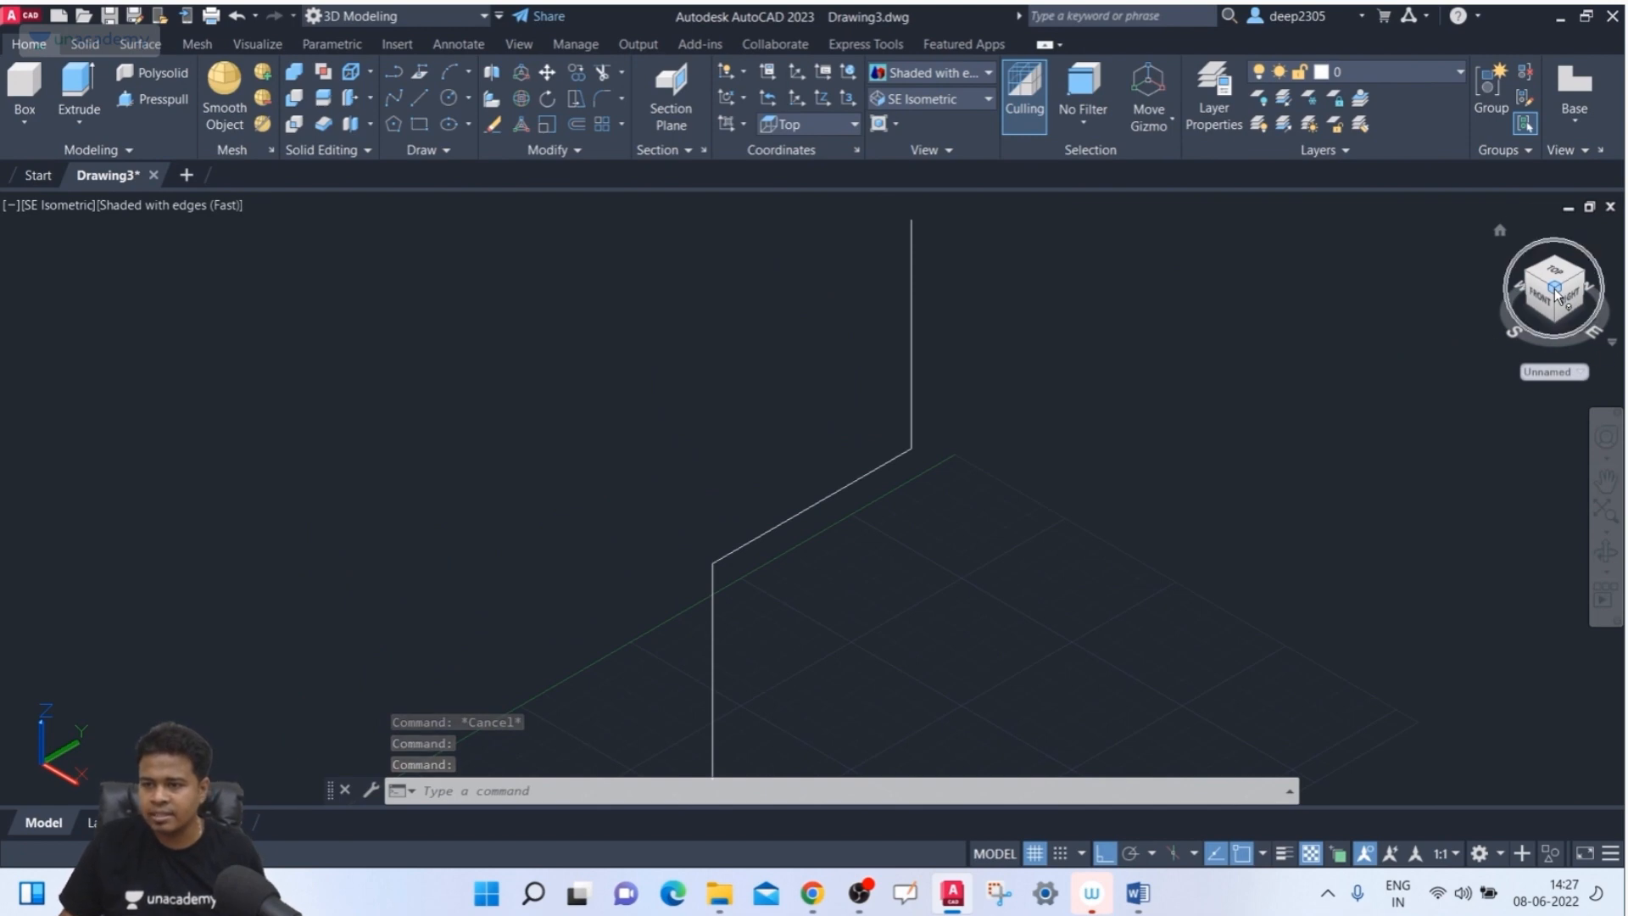
scroll(1127, 418, "down", 4)
middle_click_drag(1127, 418, 838, 467)
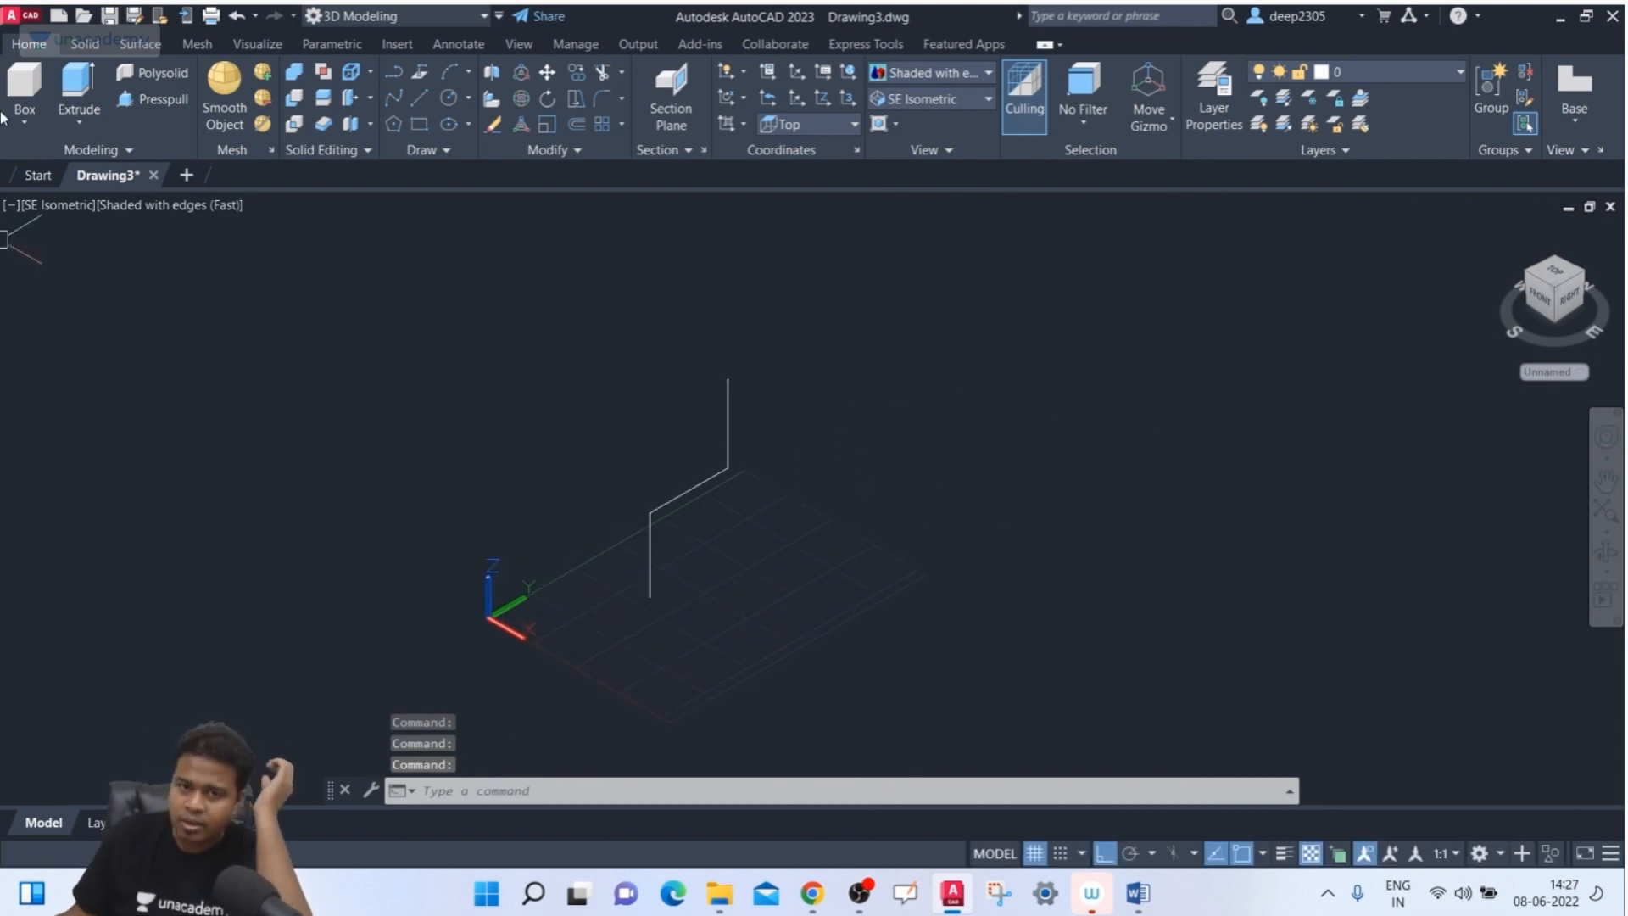
- Start a box beside the lines and define its base with the Length option, length 50 and width 100
left_click(13, 75)
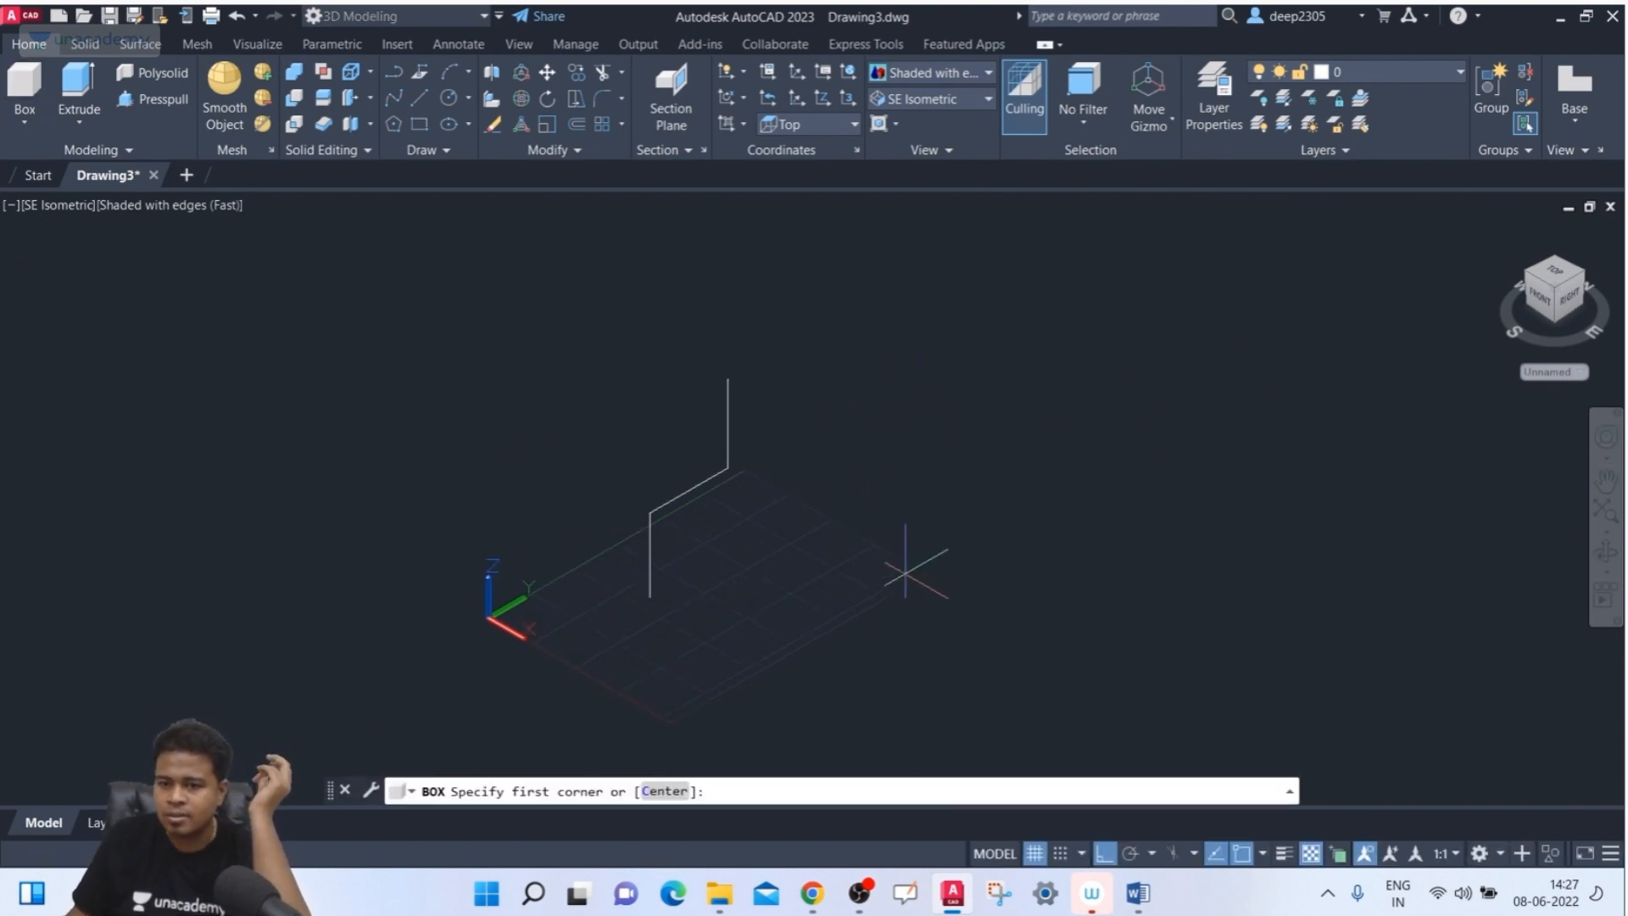
left_click(810, 573)
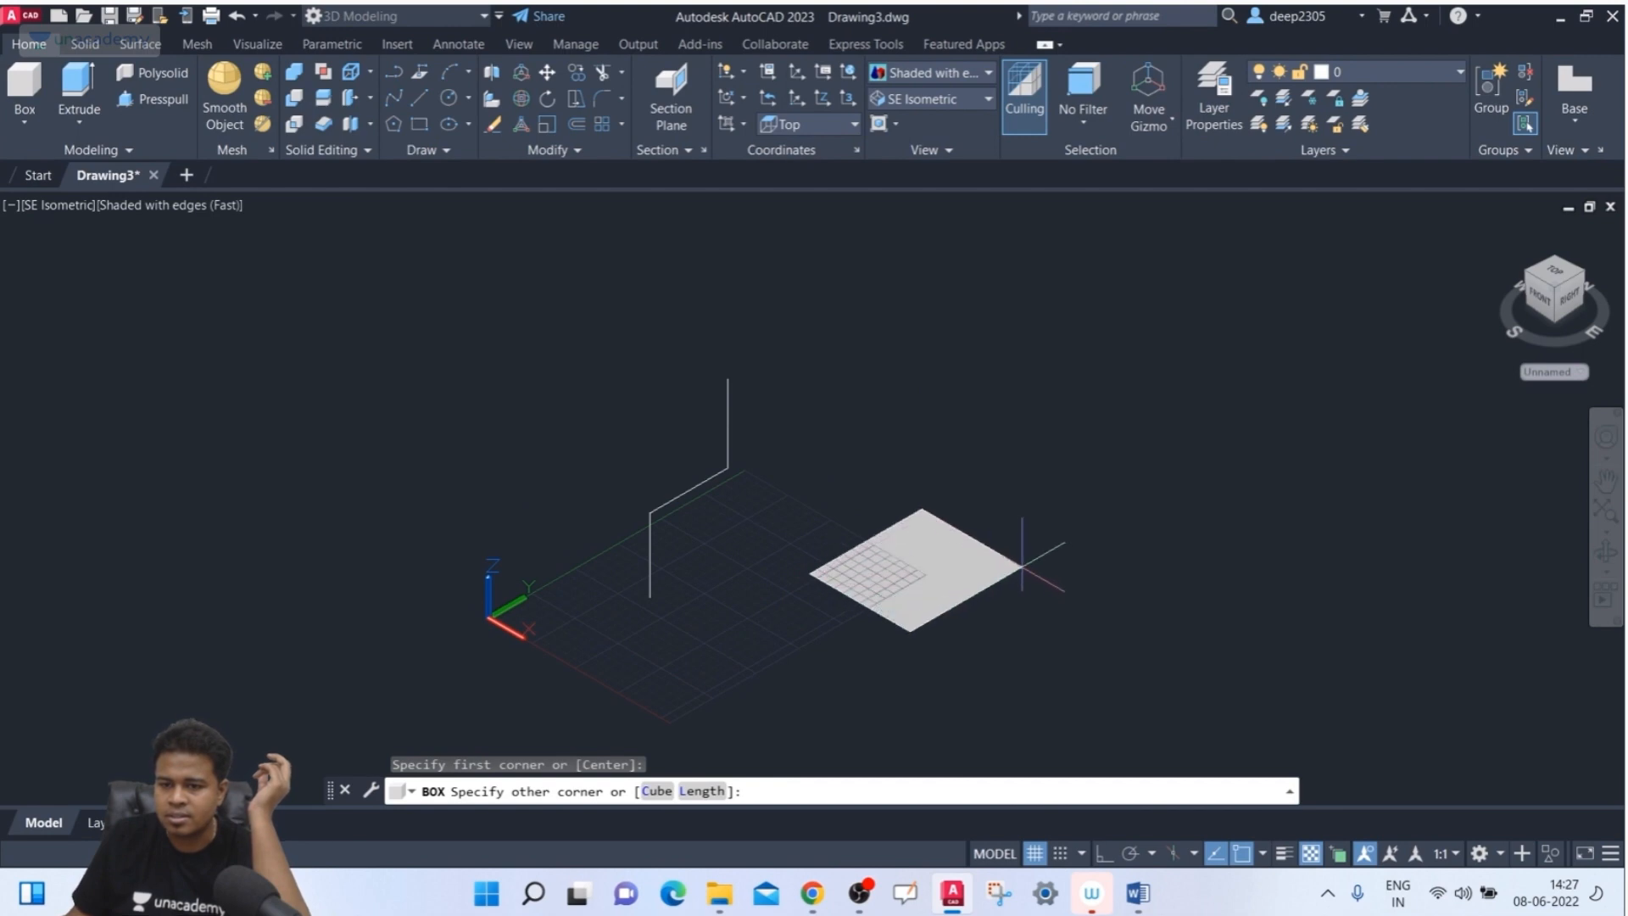
left_click(697, 792)
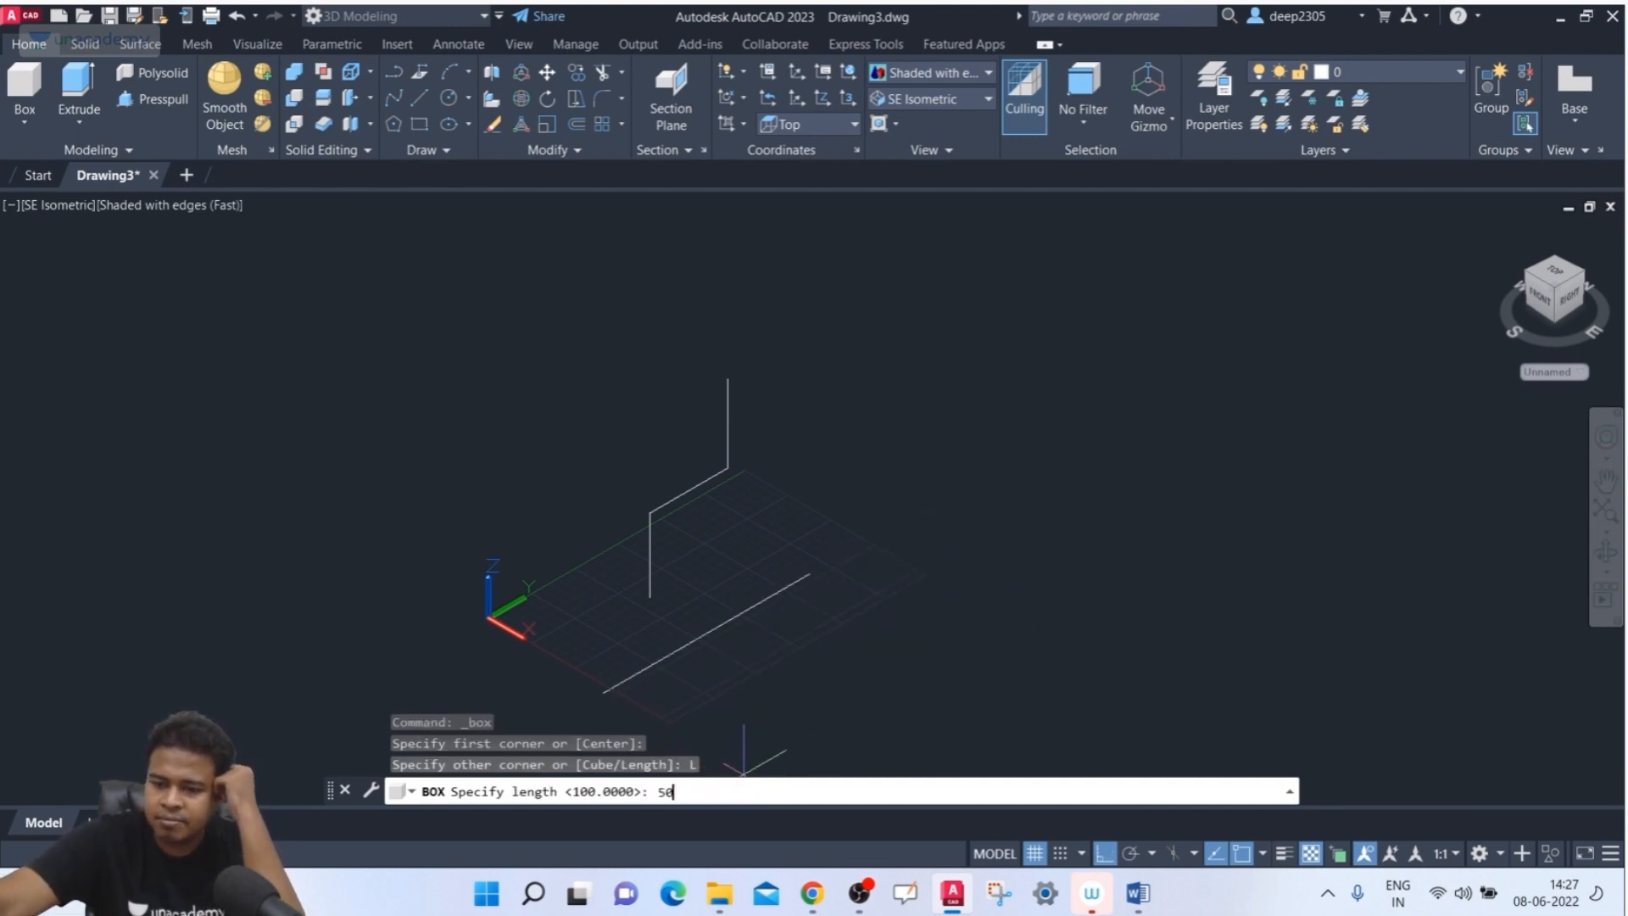
key("Return")
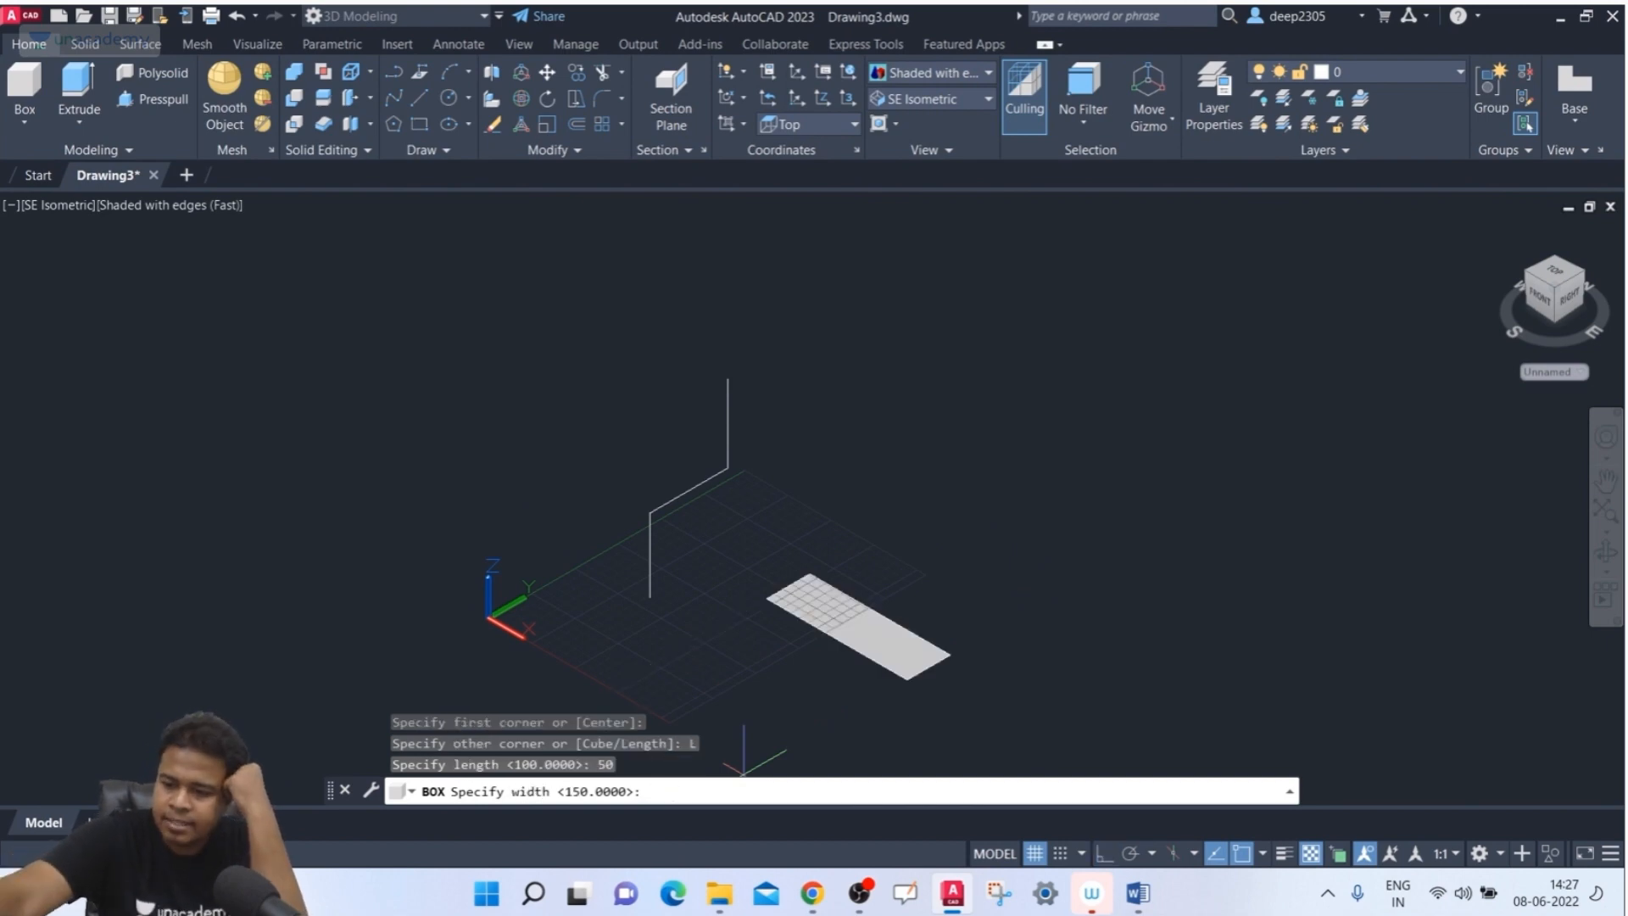
type("100")
key("Return")
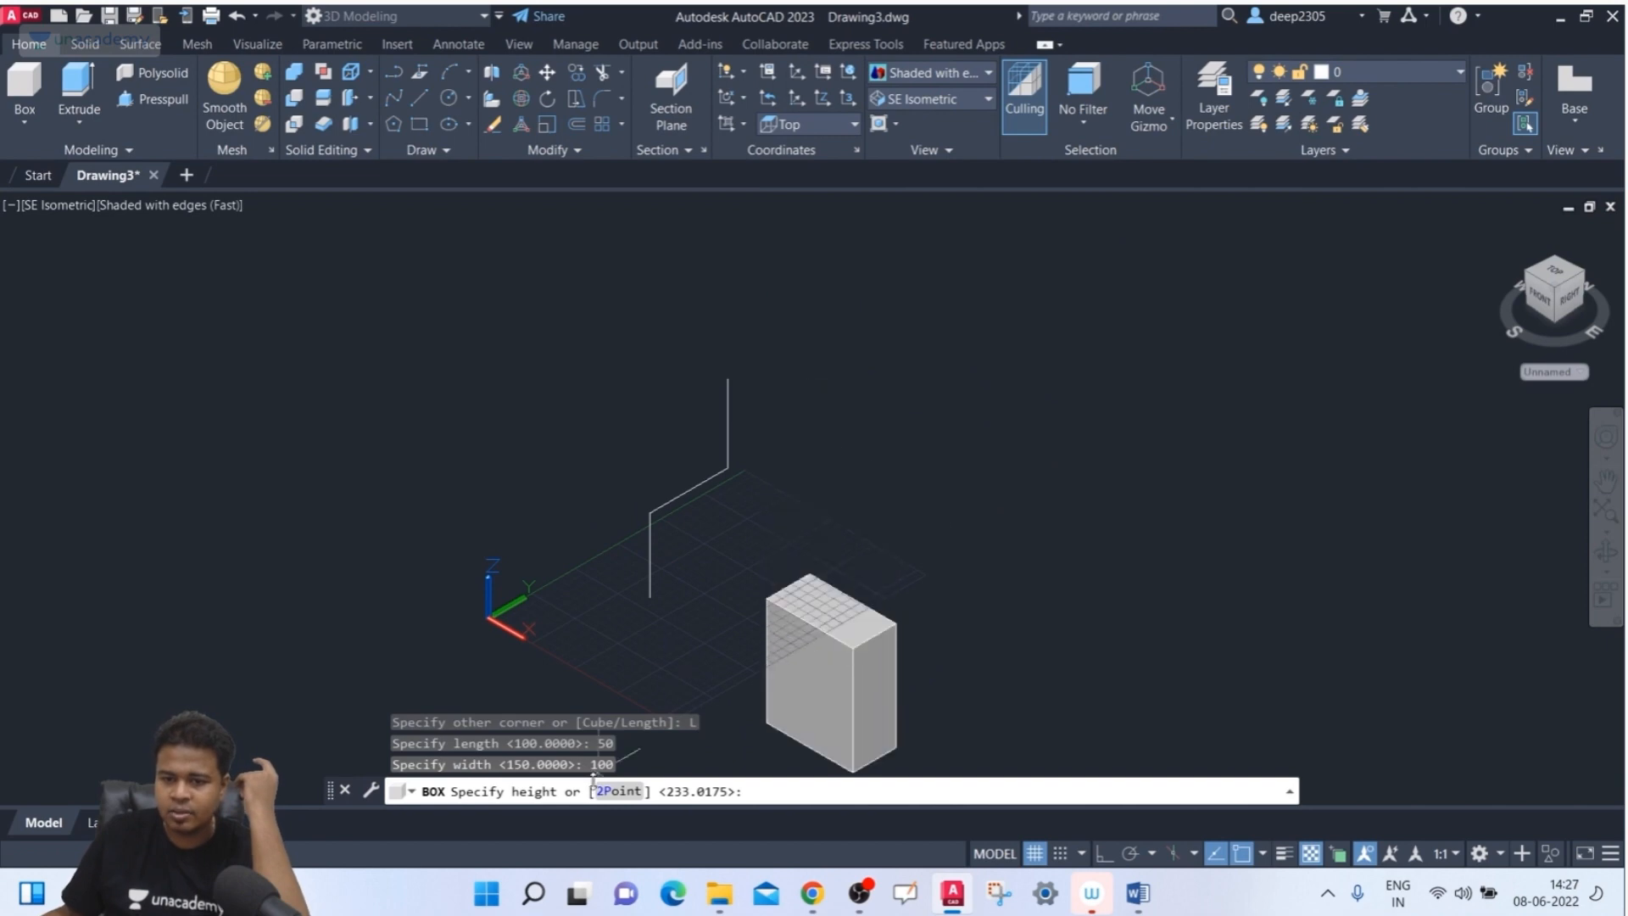
- Set the box's height with the 2Point option by picking the lower and upper endpoints of the upper vertical line
left_click(619, 791)
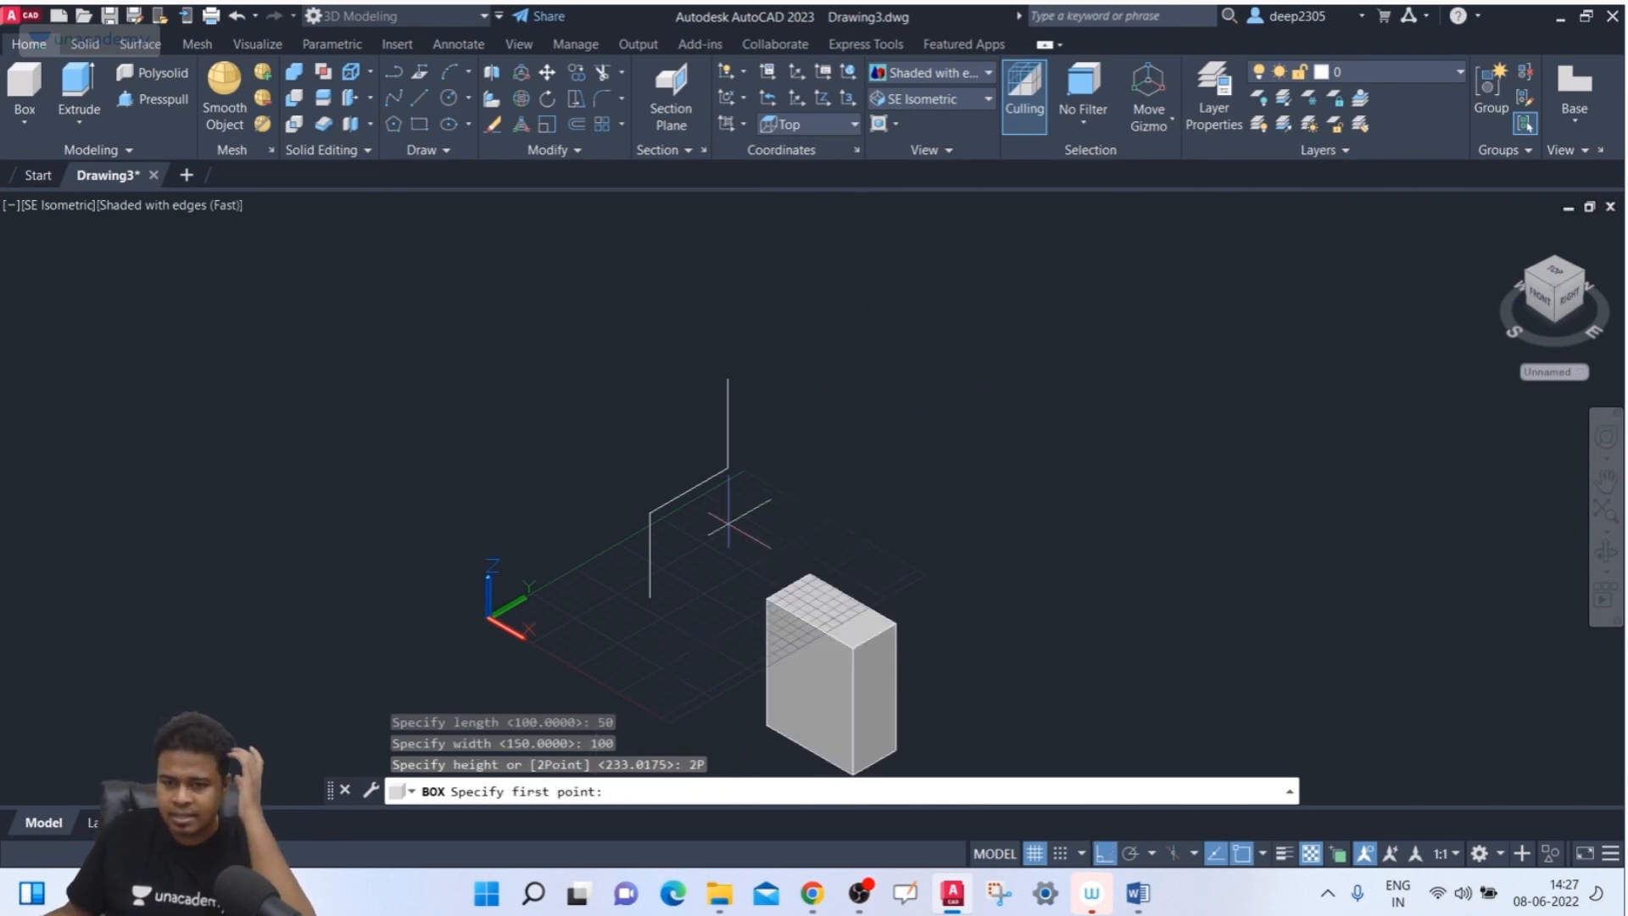
left_click(727, 467)
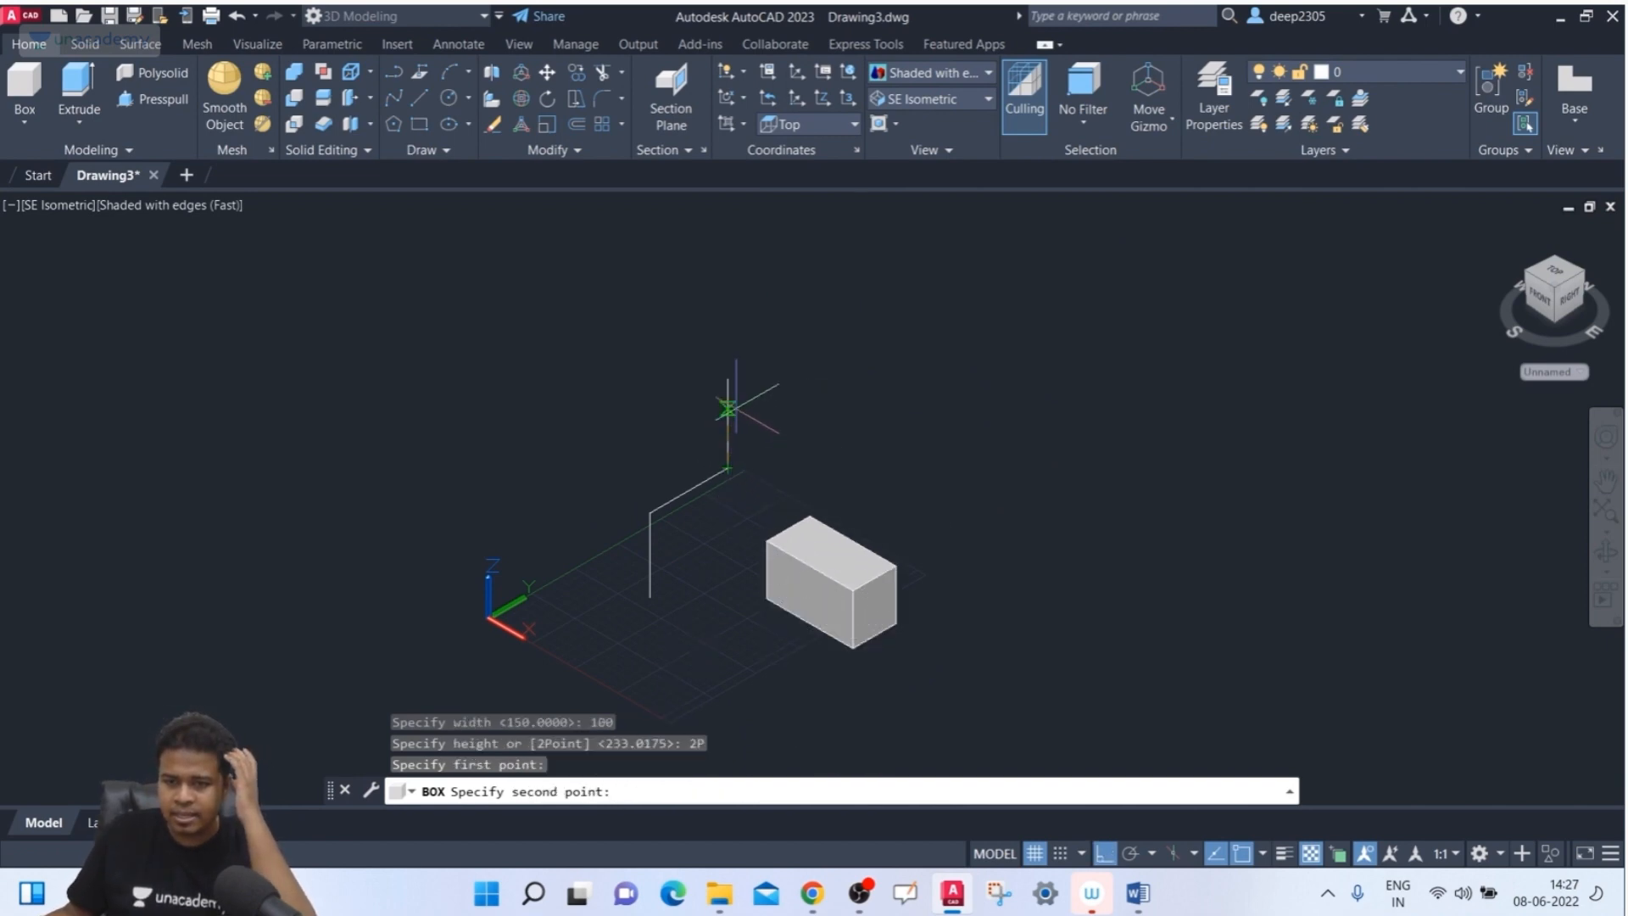
left_click(727, 379)
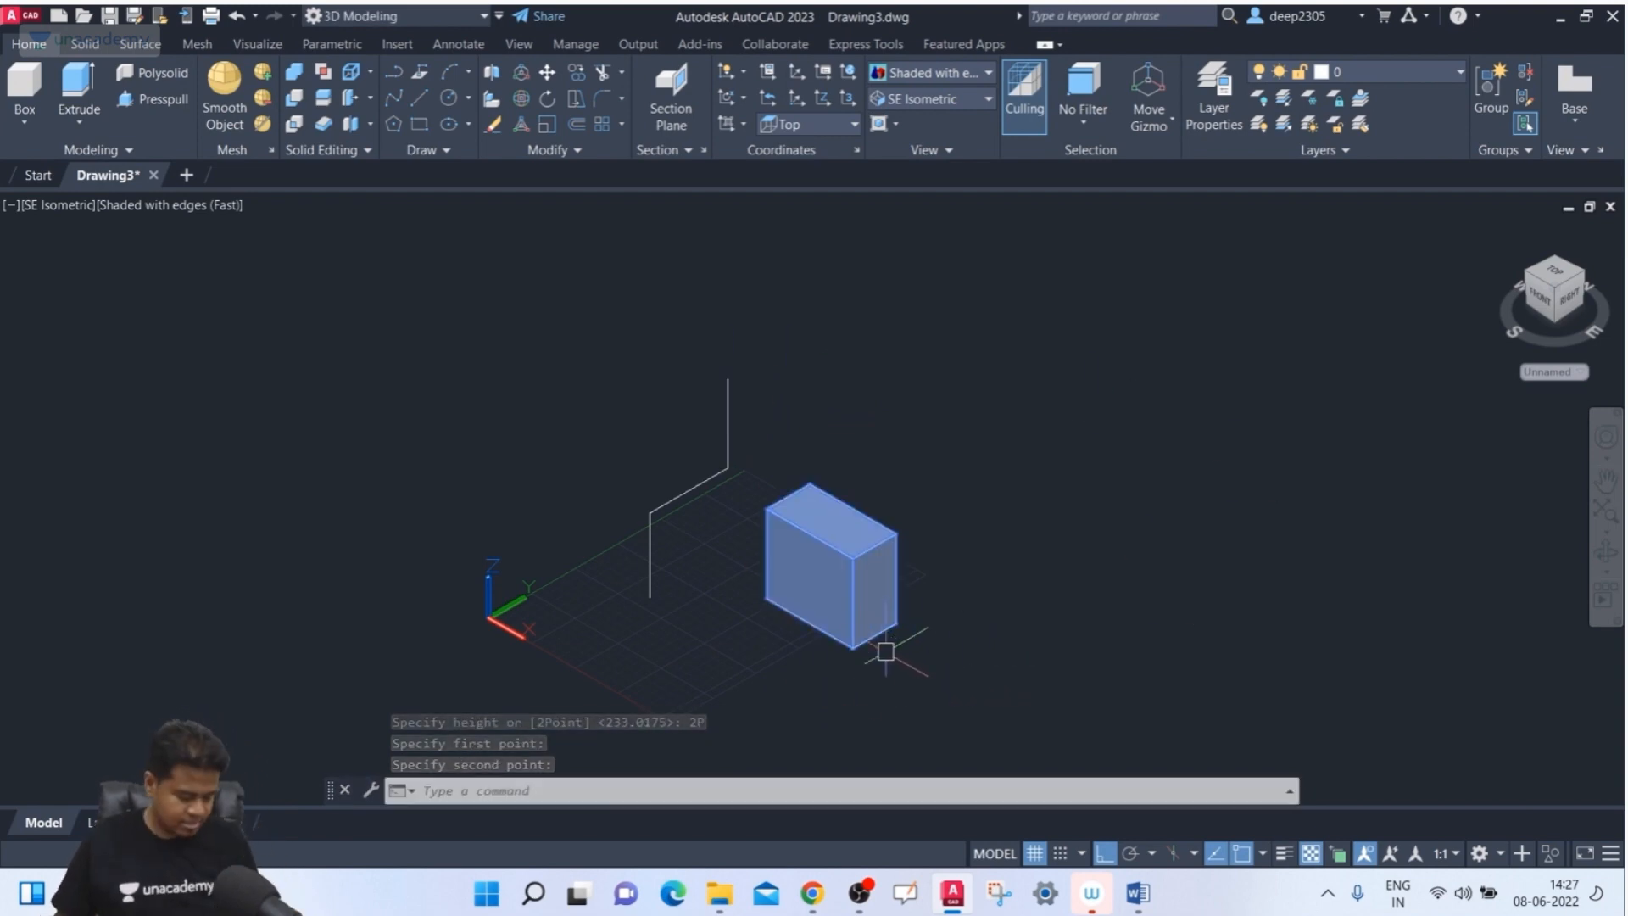
- Compare the box's height with the upper vertical line from an orbited view, and return to the SE Isometric view
middle_click_drag(886, 651, 905, 591, "shift")
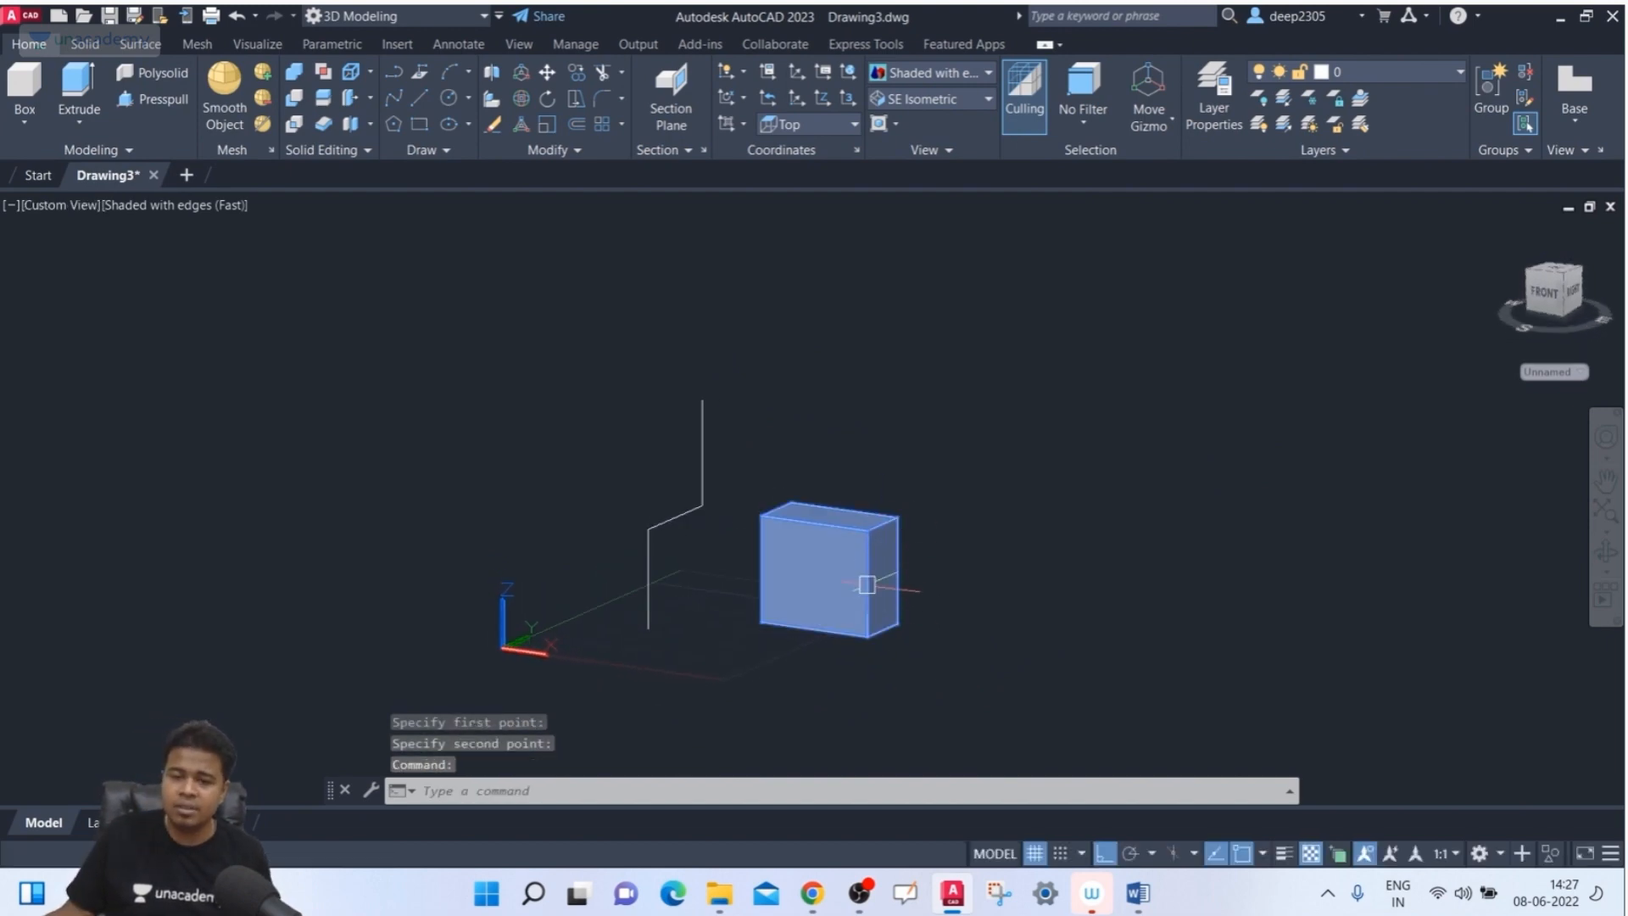
left_click(742, 425)
left_click(692, 458)
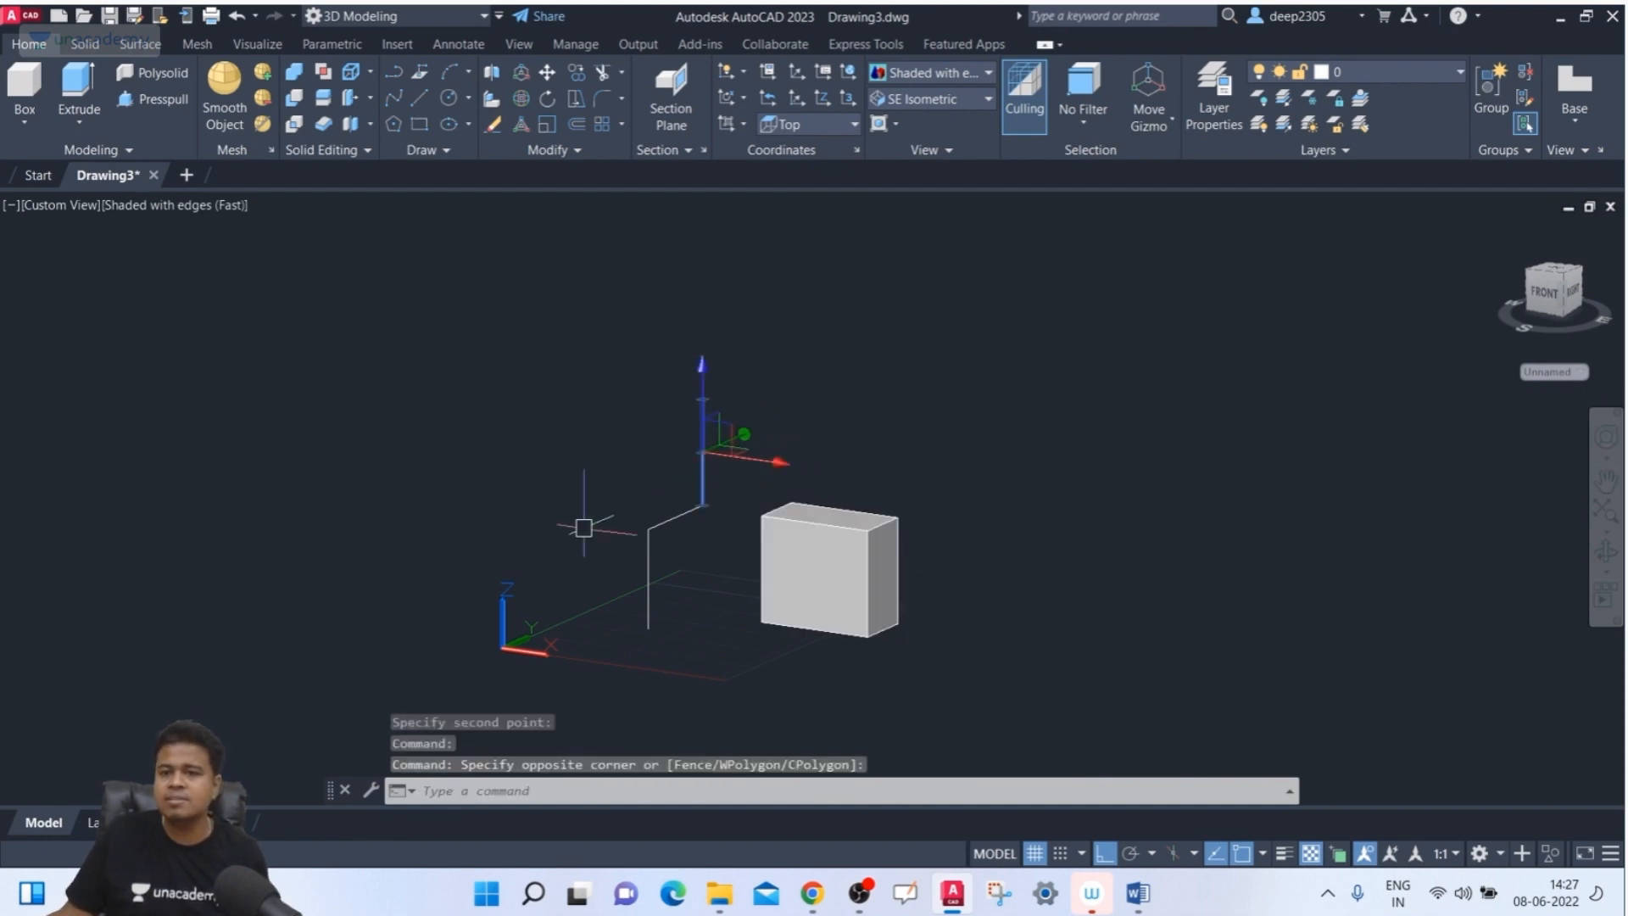
key("Escape")
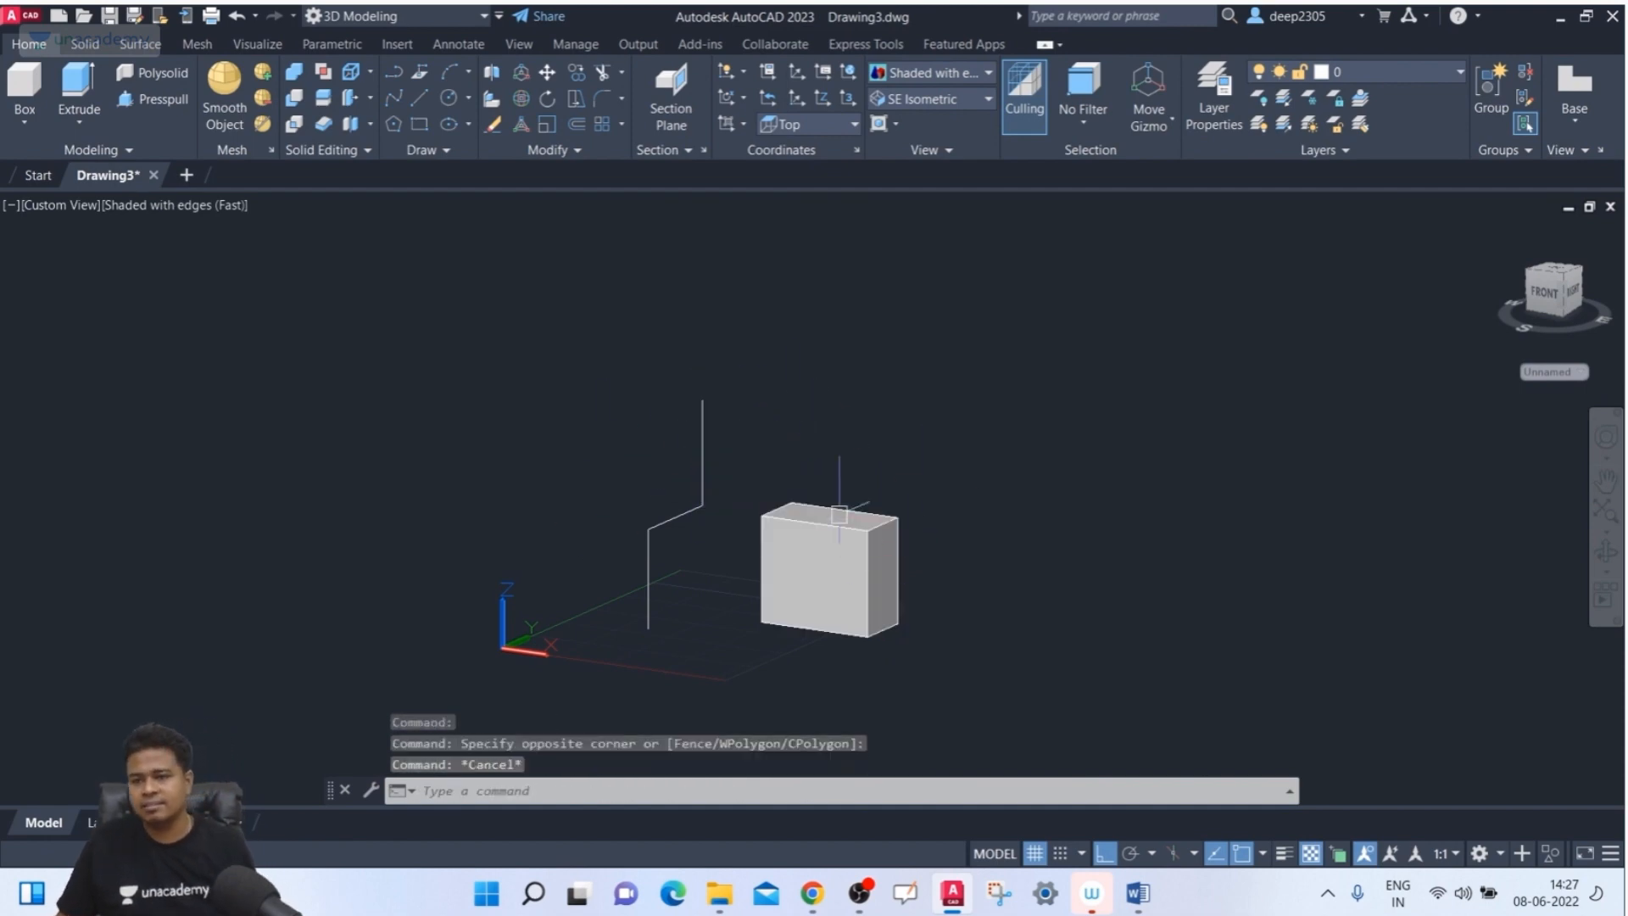
left_click(948, 109)
left_click(922, 267)
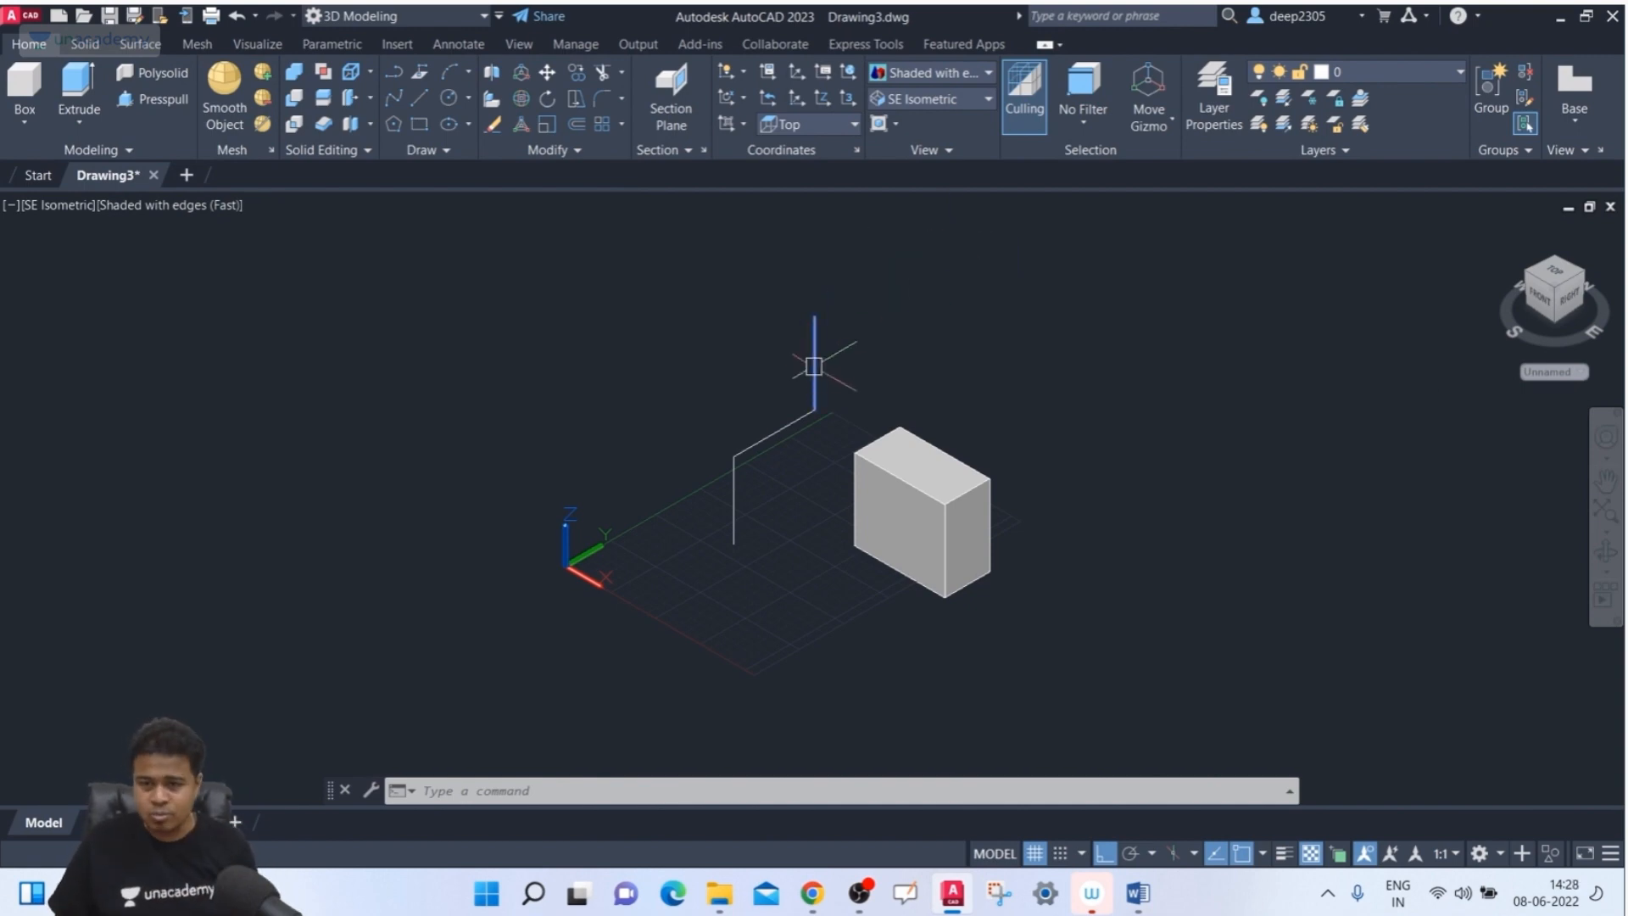
- Delete the three connected lines and the box
left_click(836, 352)
left_click(602, 577)
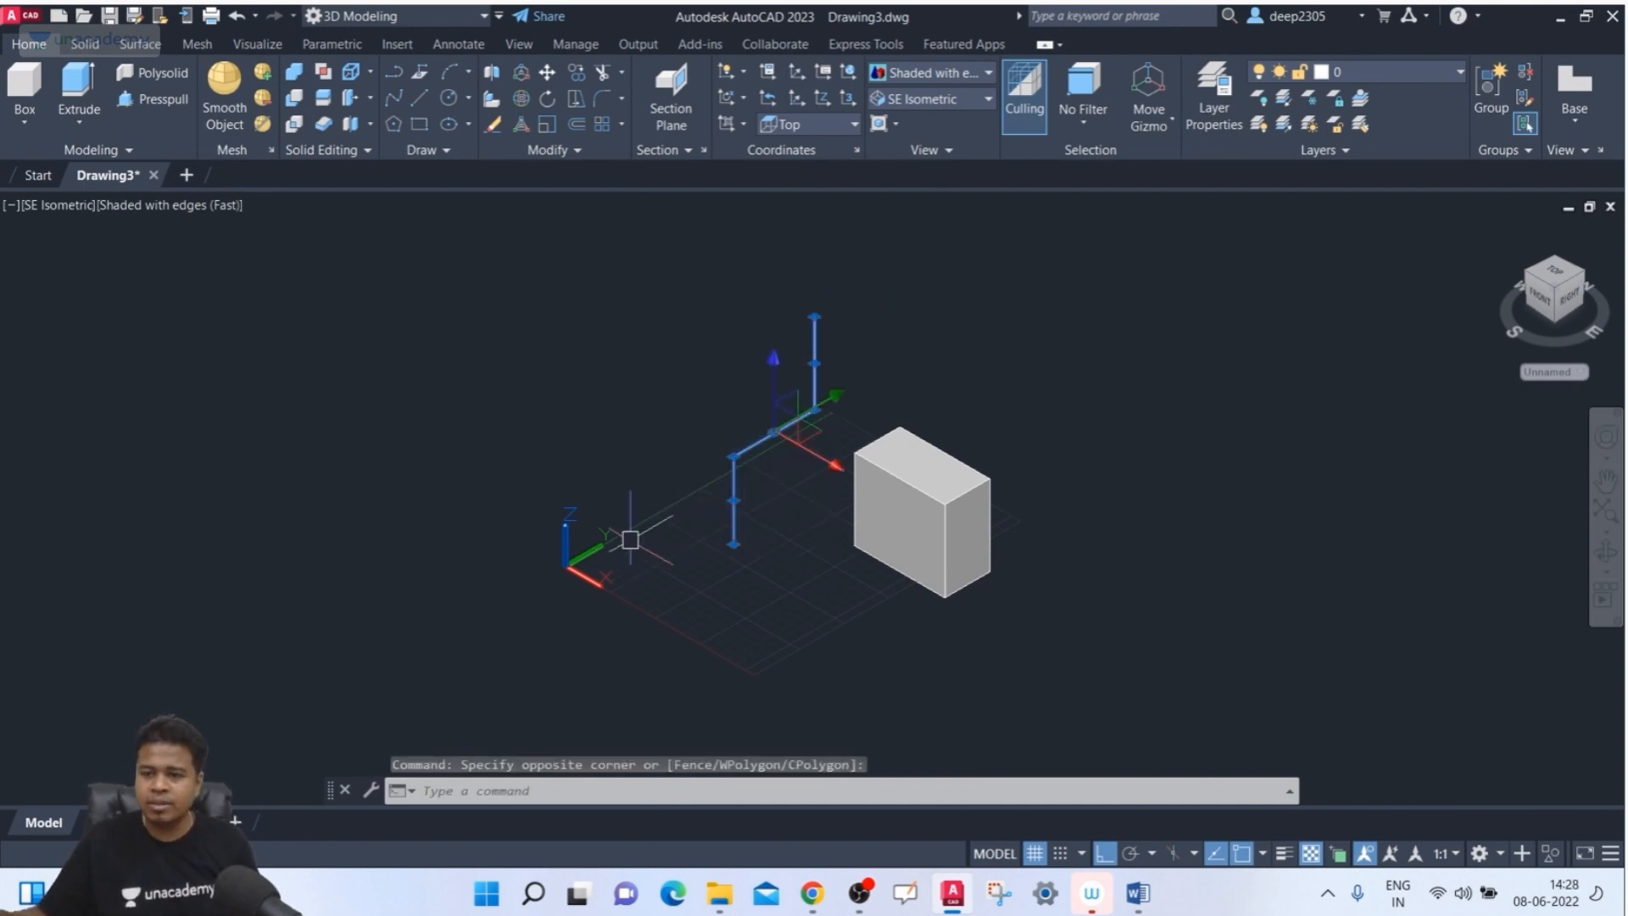
key("Delete")
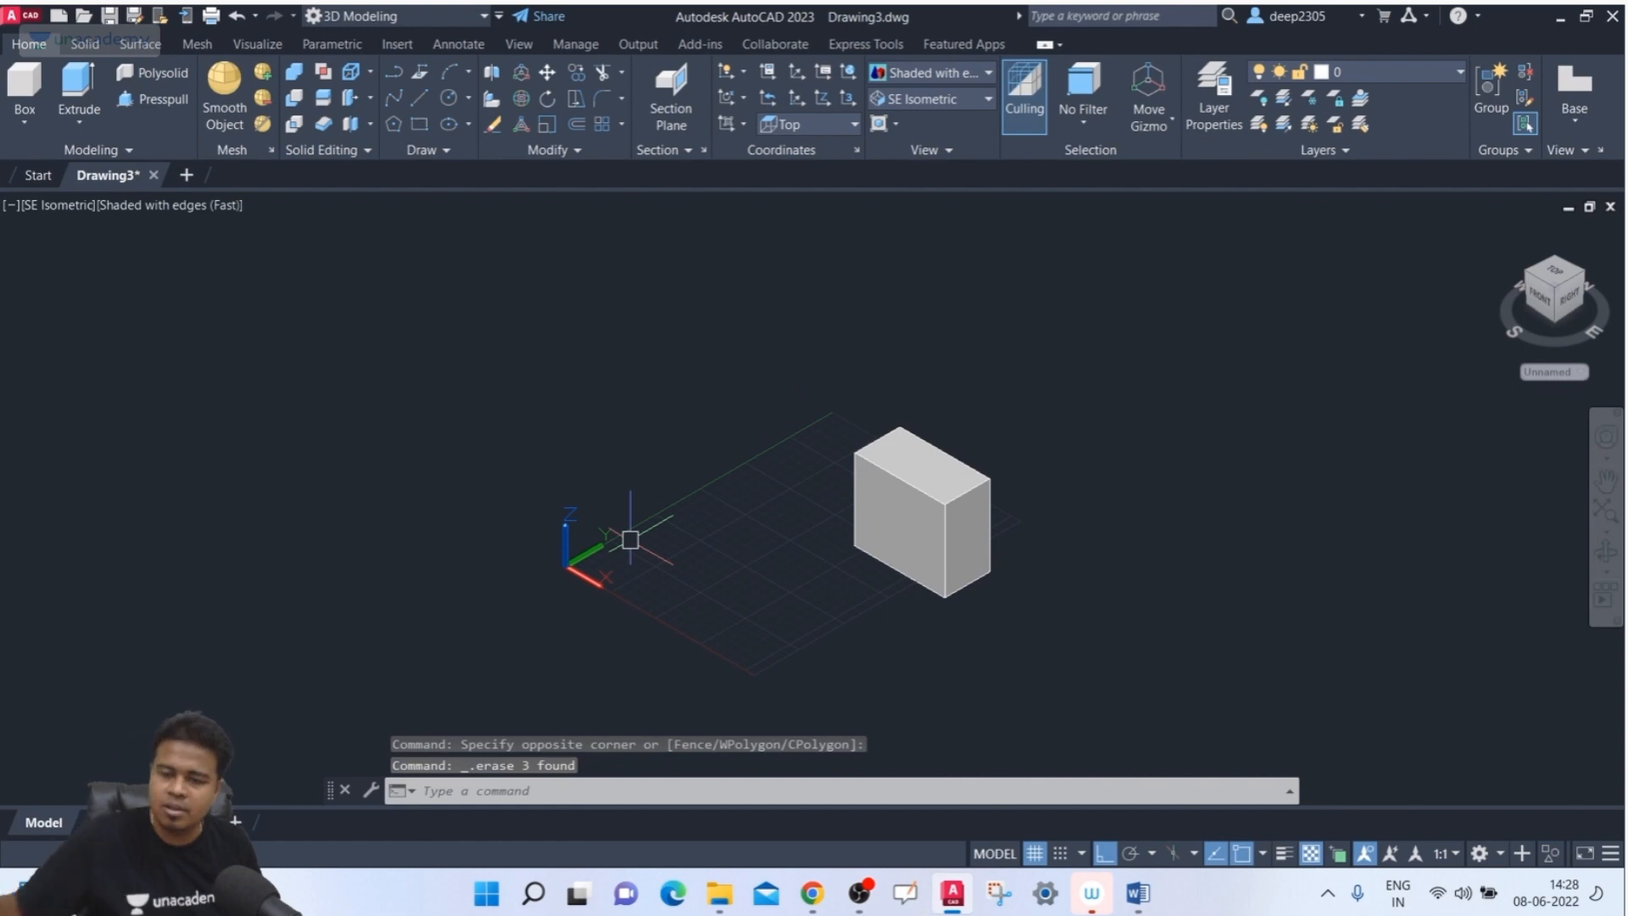
left_click(1044, 502)
left_click(879, 606)
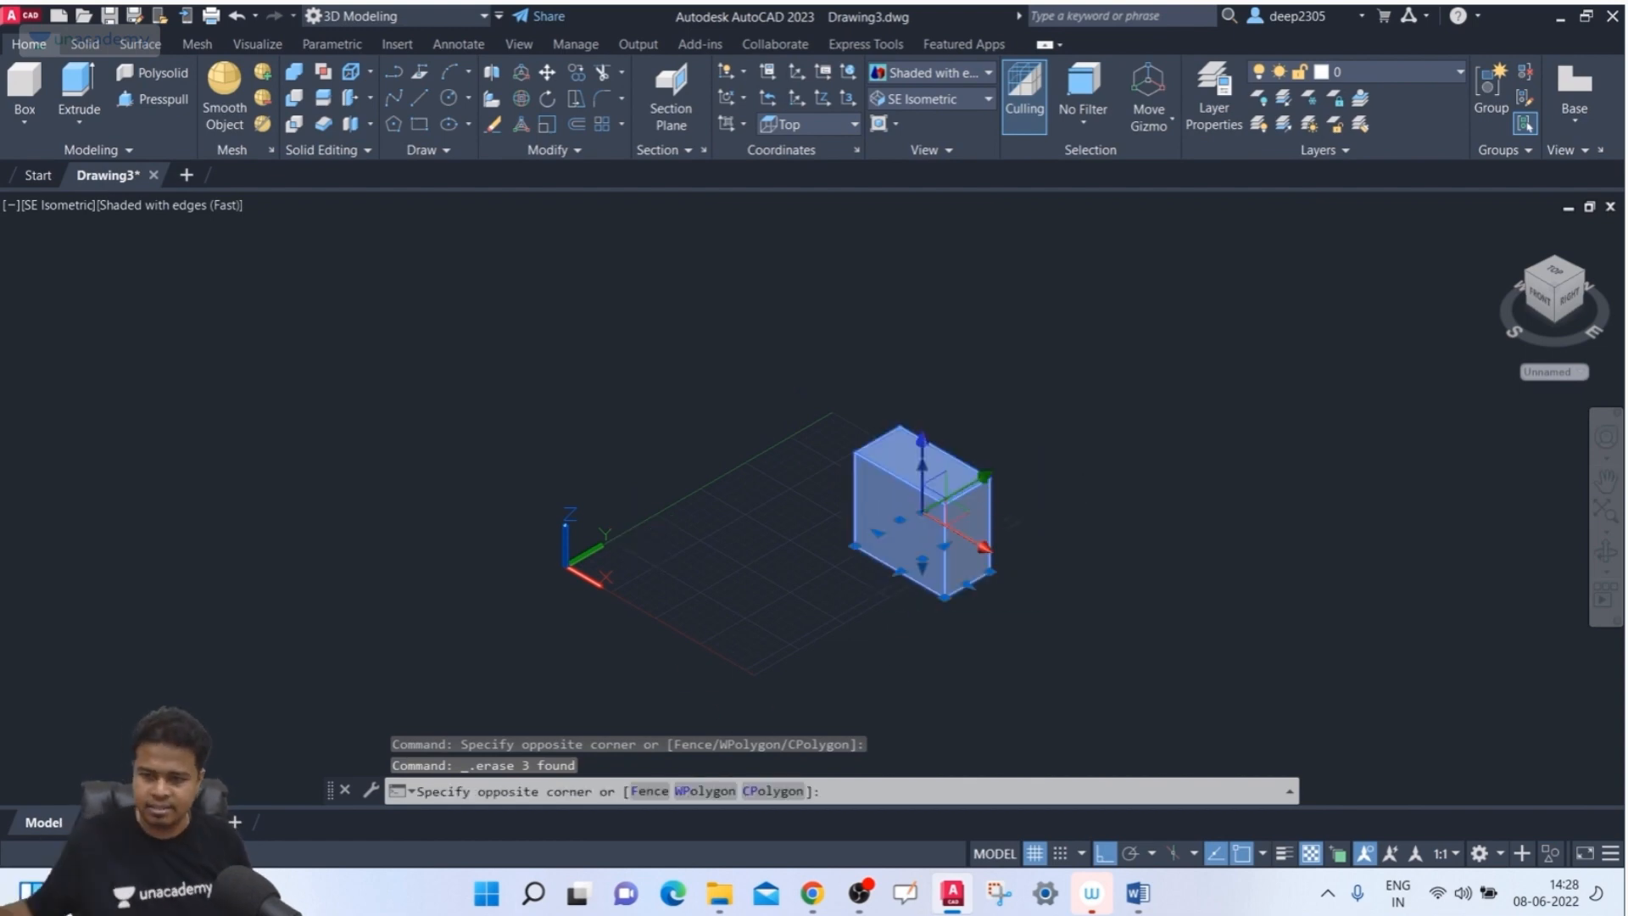
key("Delete")
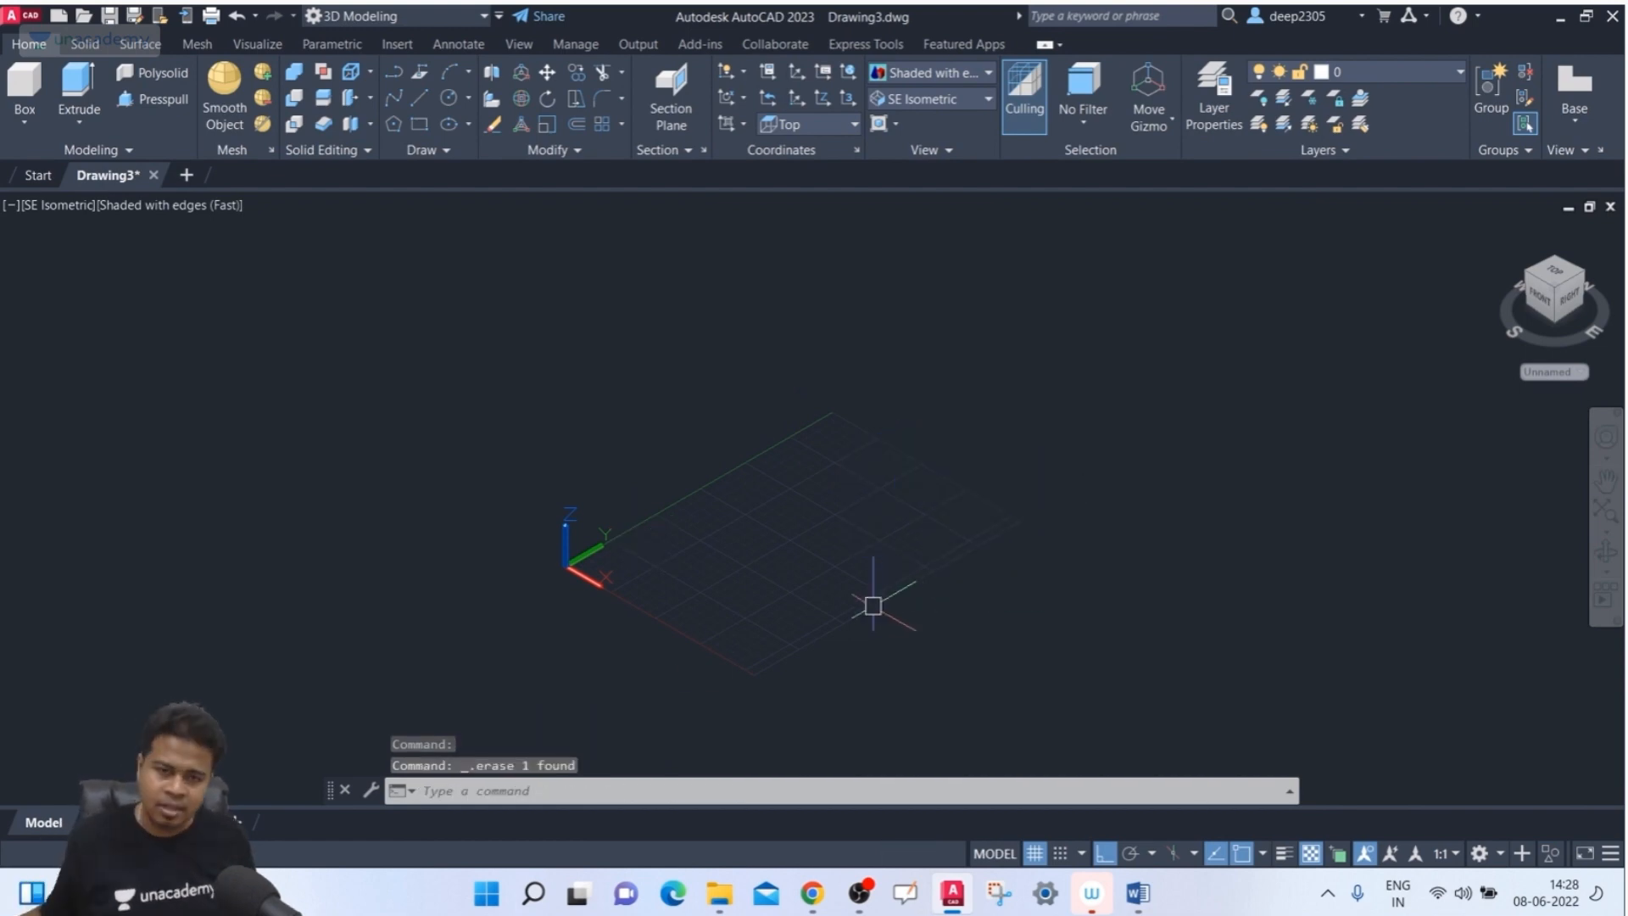
- Create a cylinder centred on the grid with a base radius of 100 and a height of 120
left_click(34, 111)
left_click(69, 201)
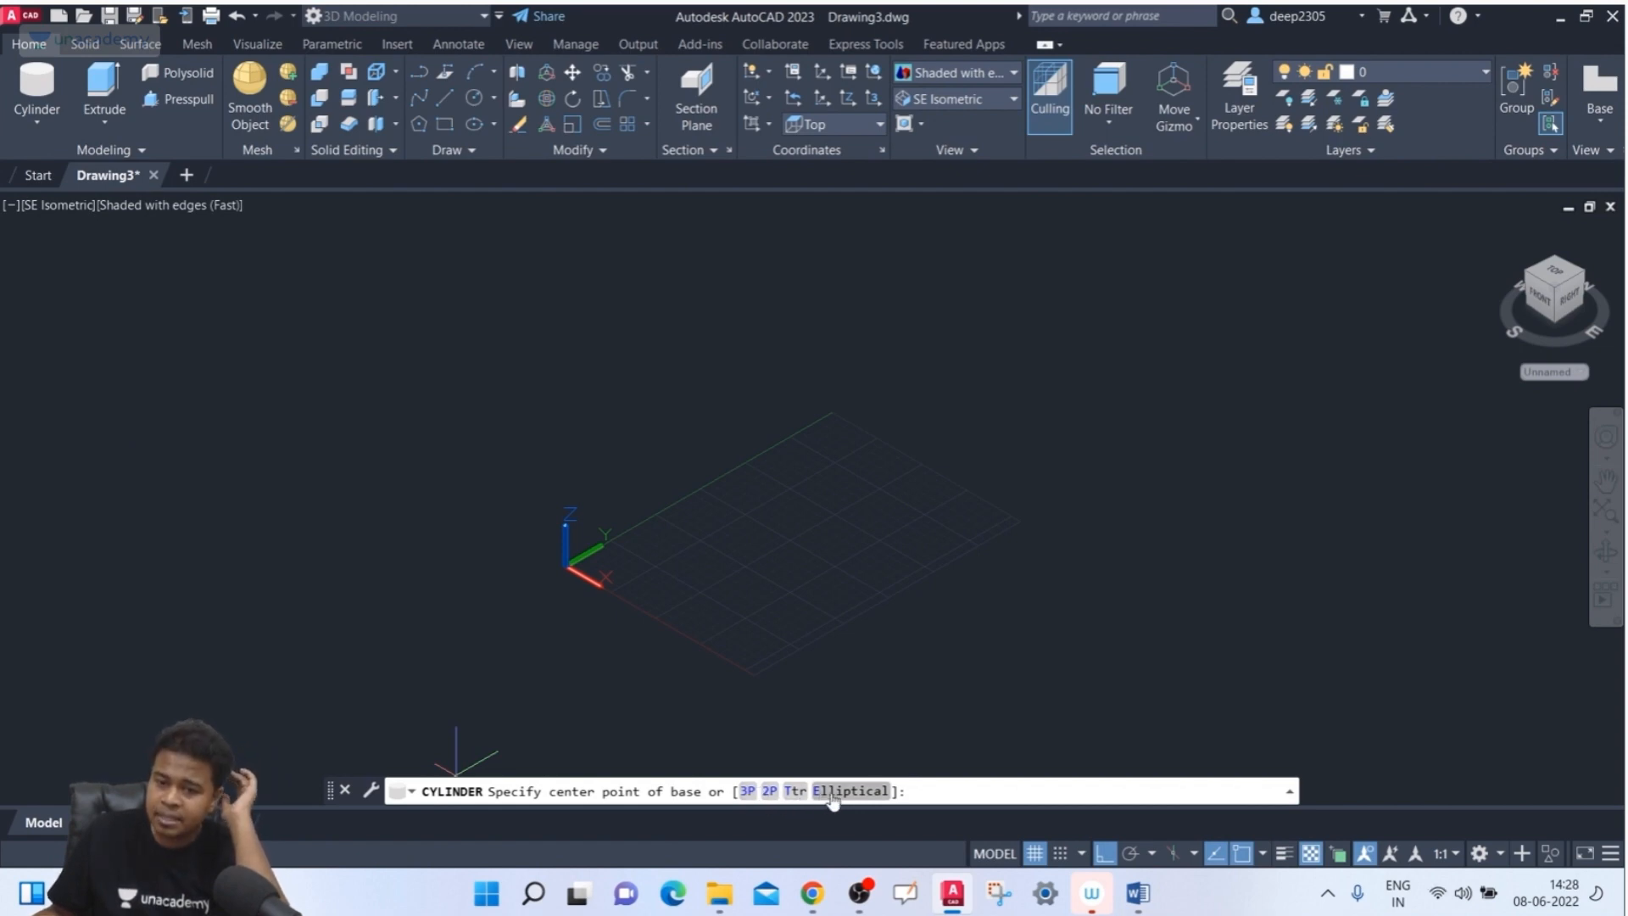
left_click(800, 560)
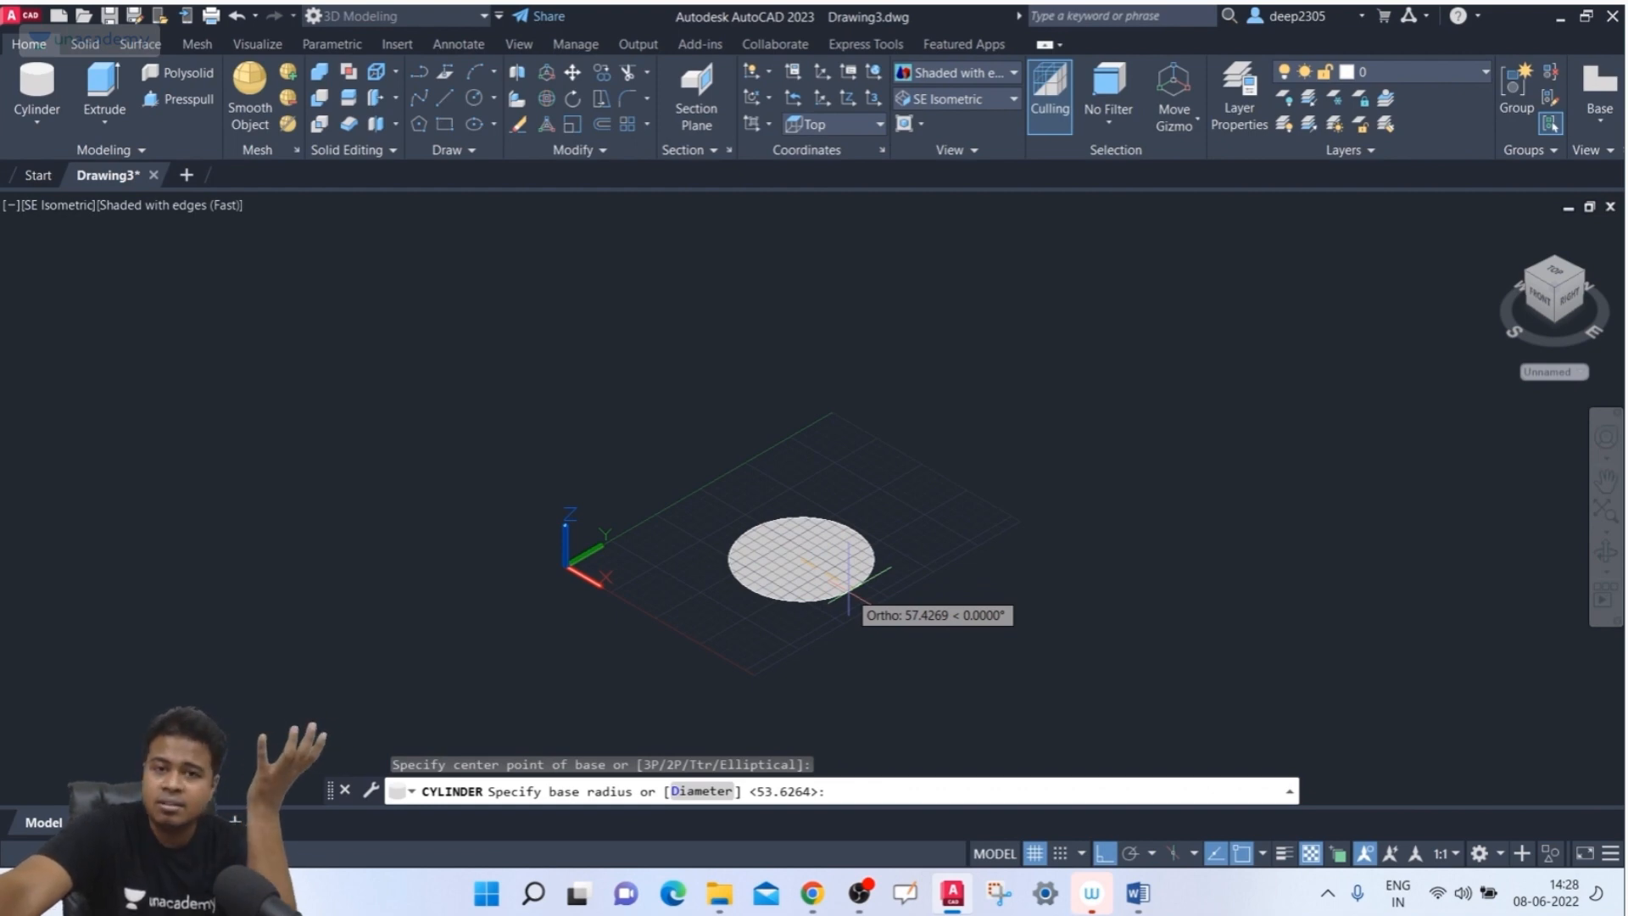
type("100")
key("Return")
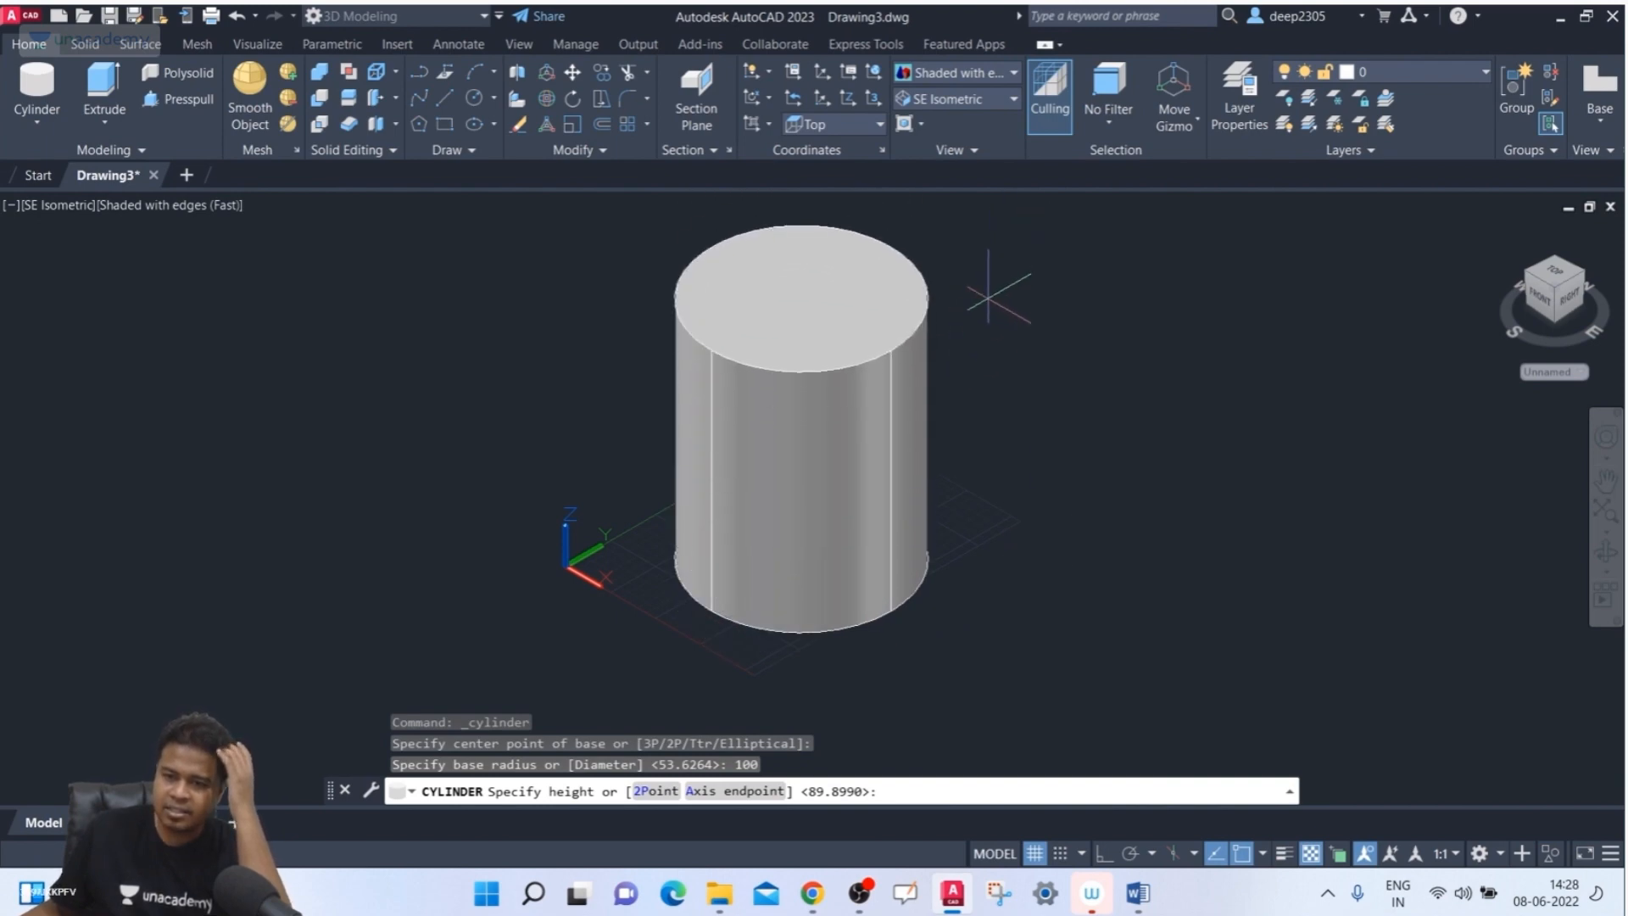
middle_click_drag(1021, 265, 975, 347)
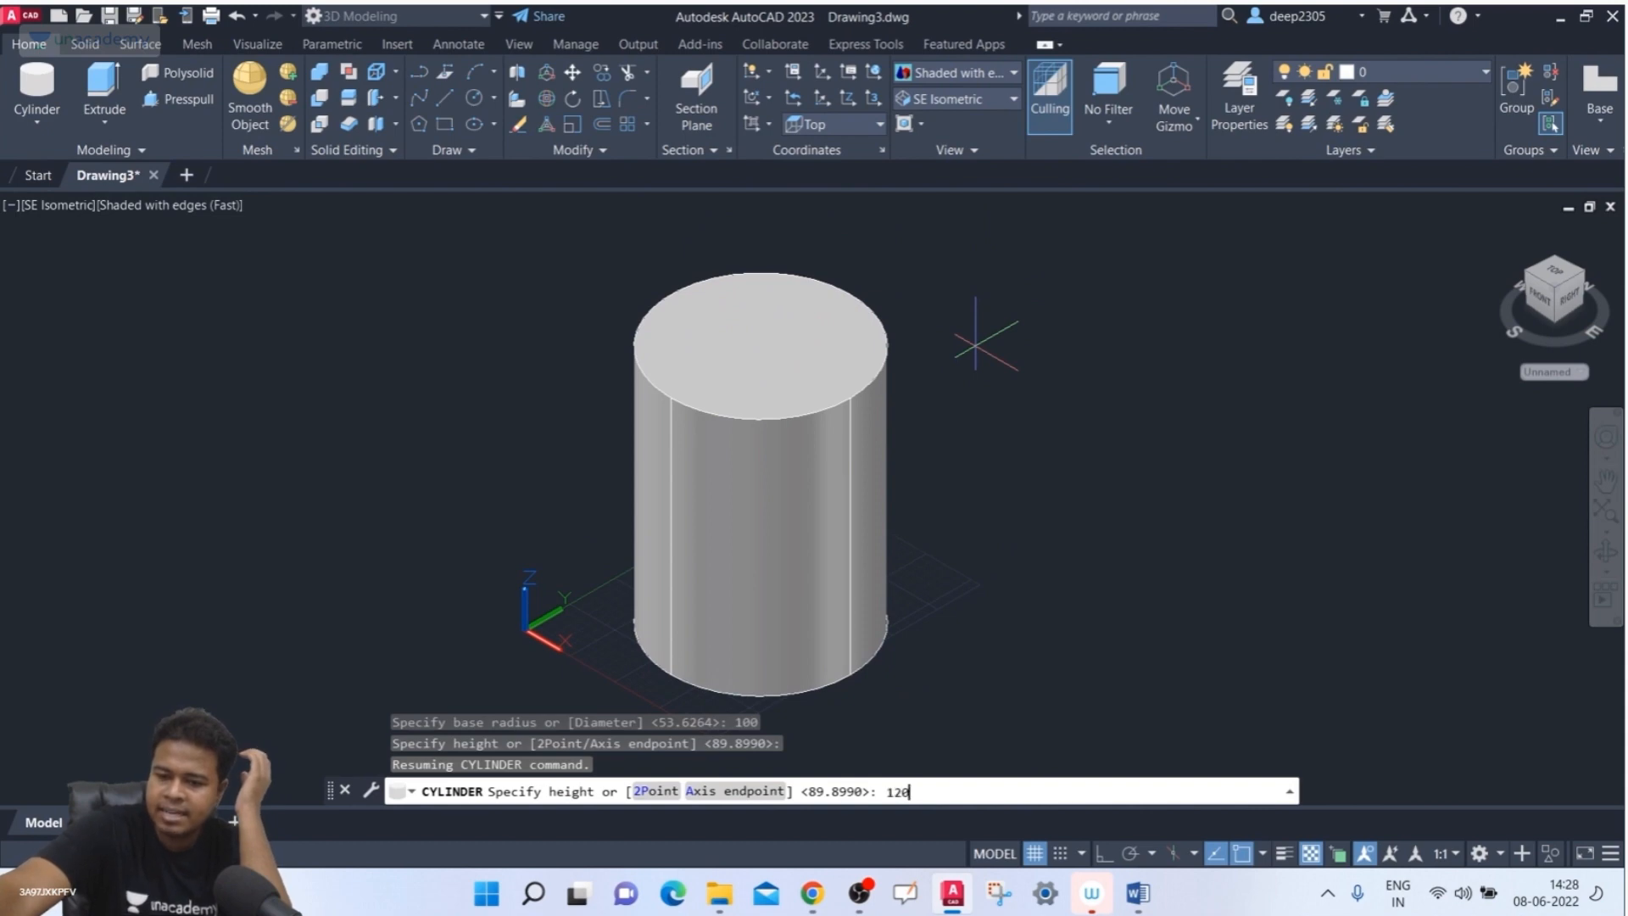
key("Return")
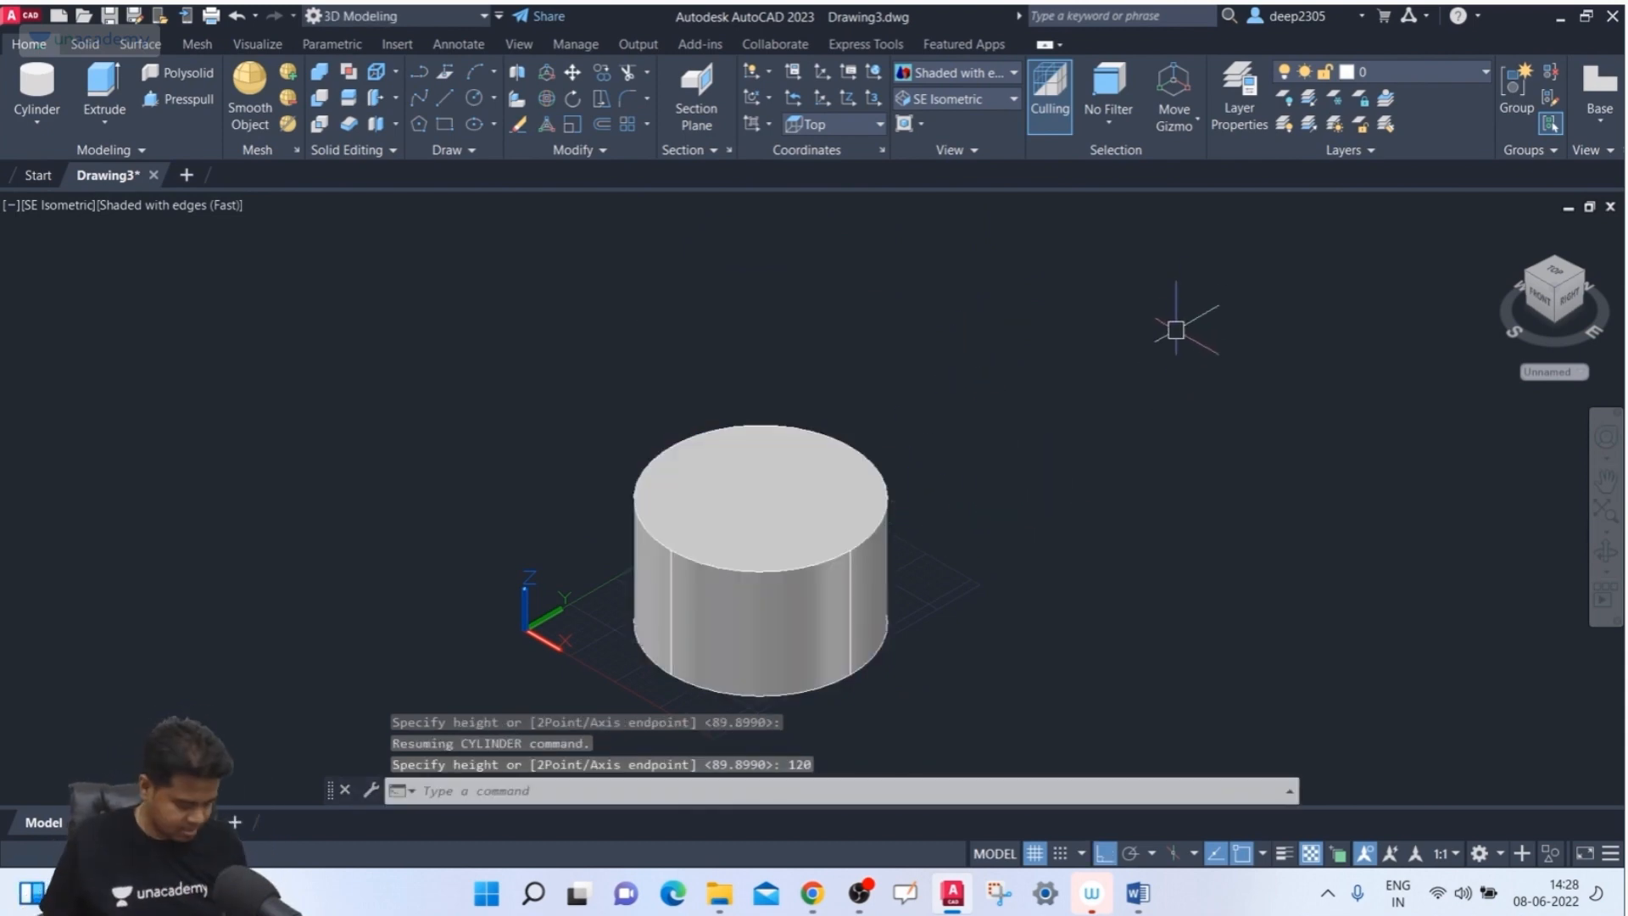
- Inspect the cylinder from an orbited view, restore the SE Isometric view and delete the cylinder
middle_click_drag(1116, 400, 1184, 440, "shift")
left_click(1558, 303)
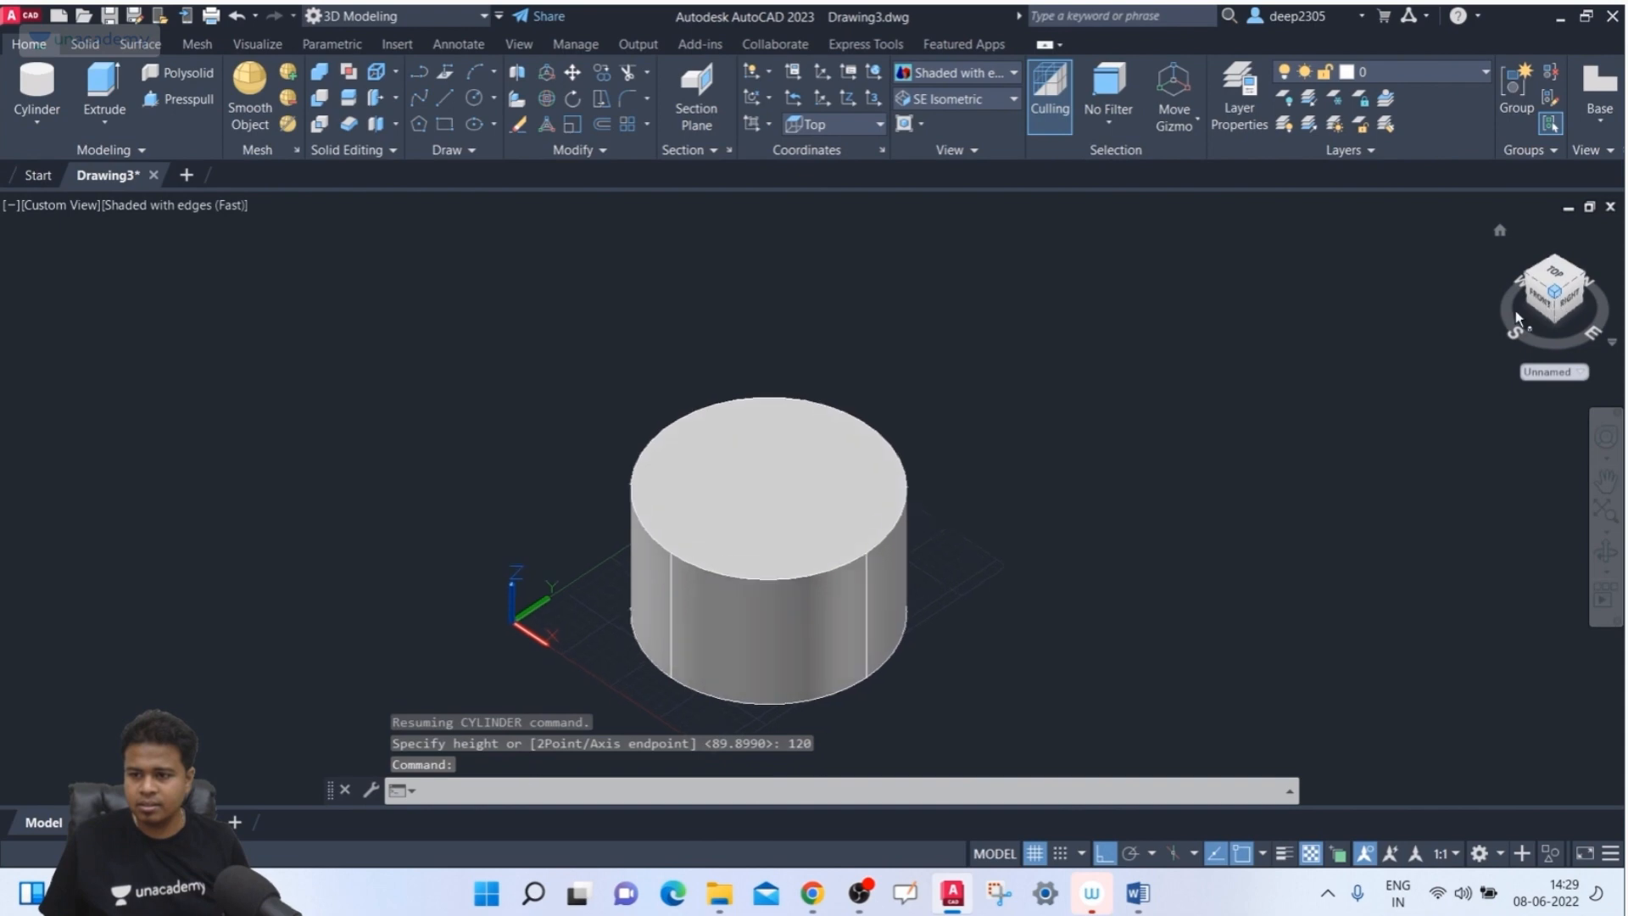
left_click(1238, 359)
left_click(880, 552)
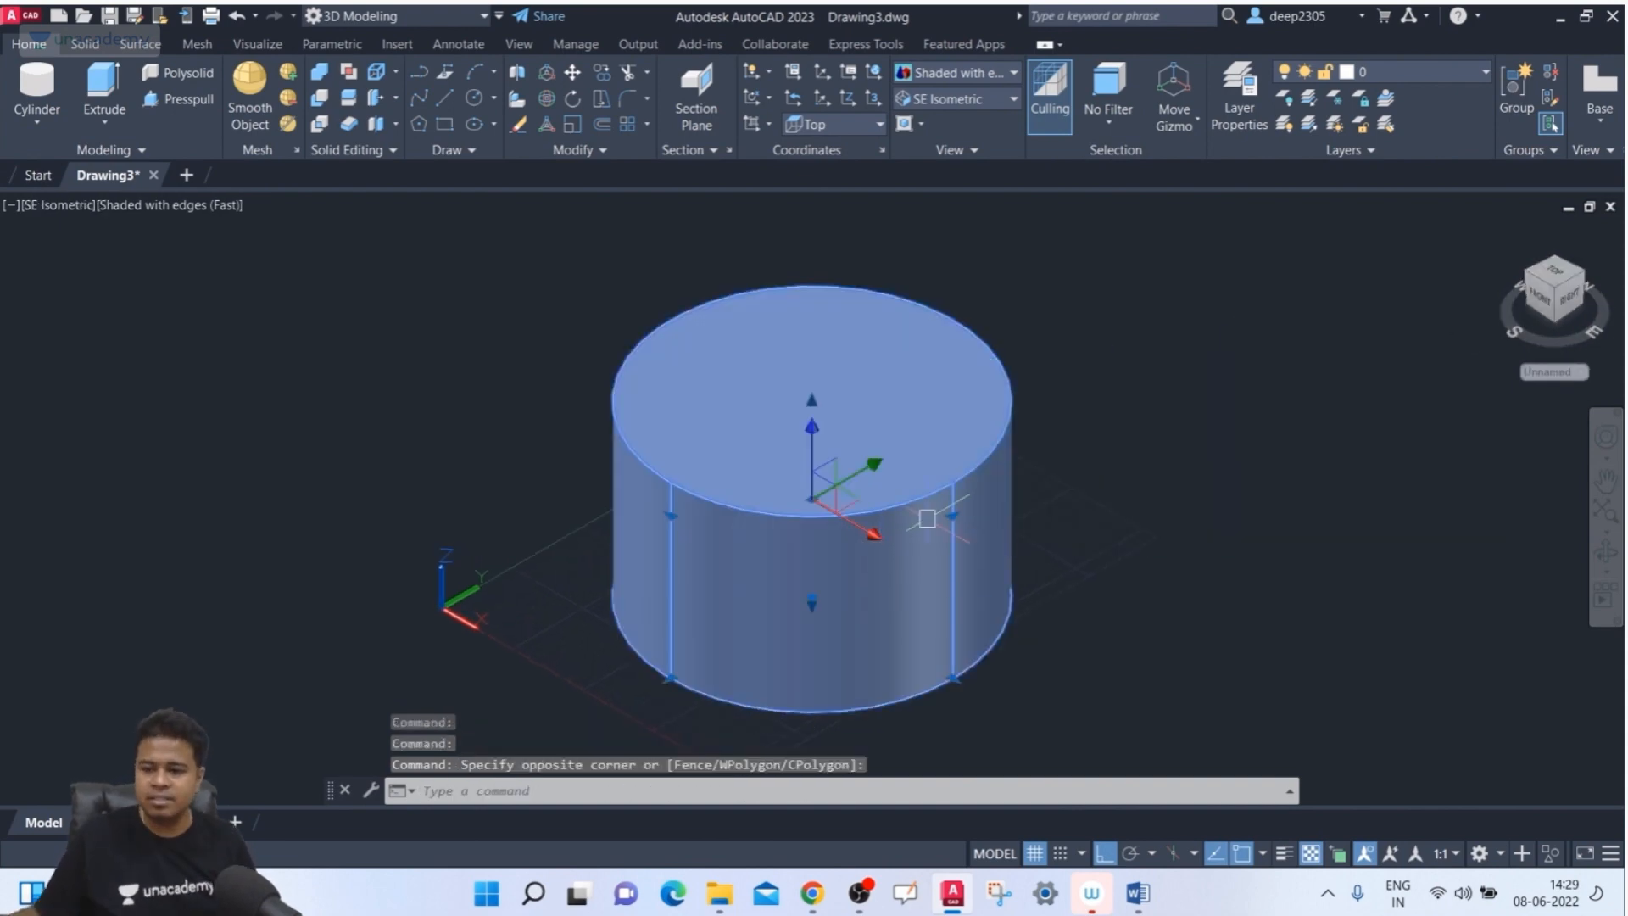
key("Delete")
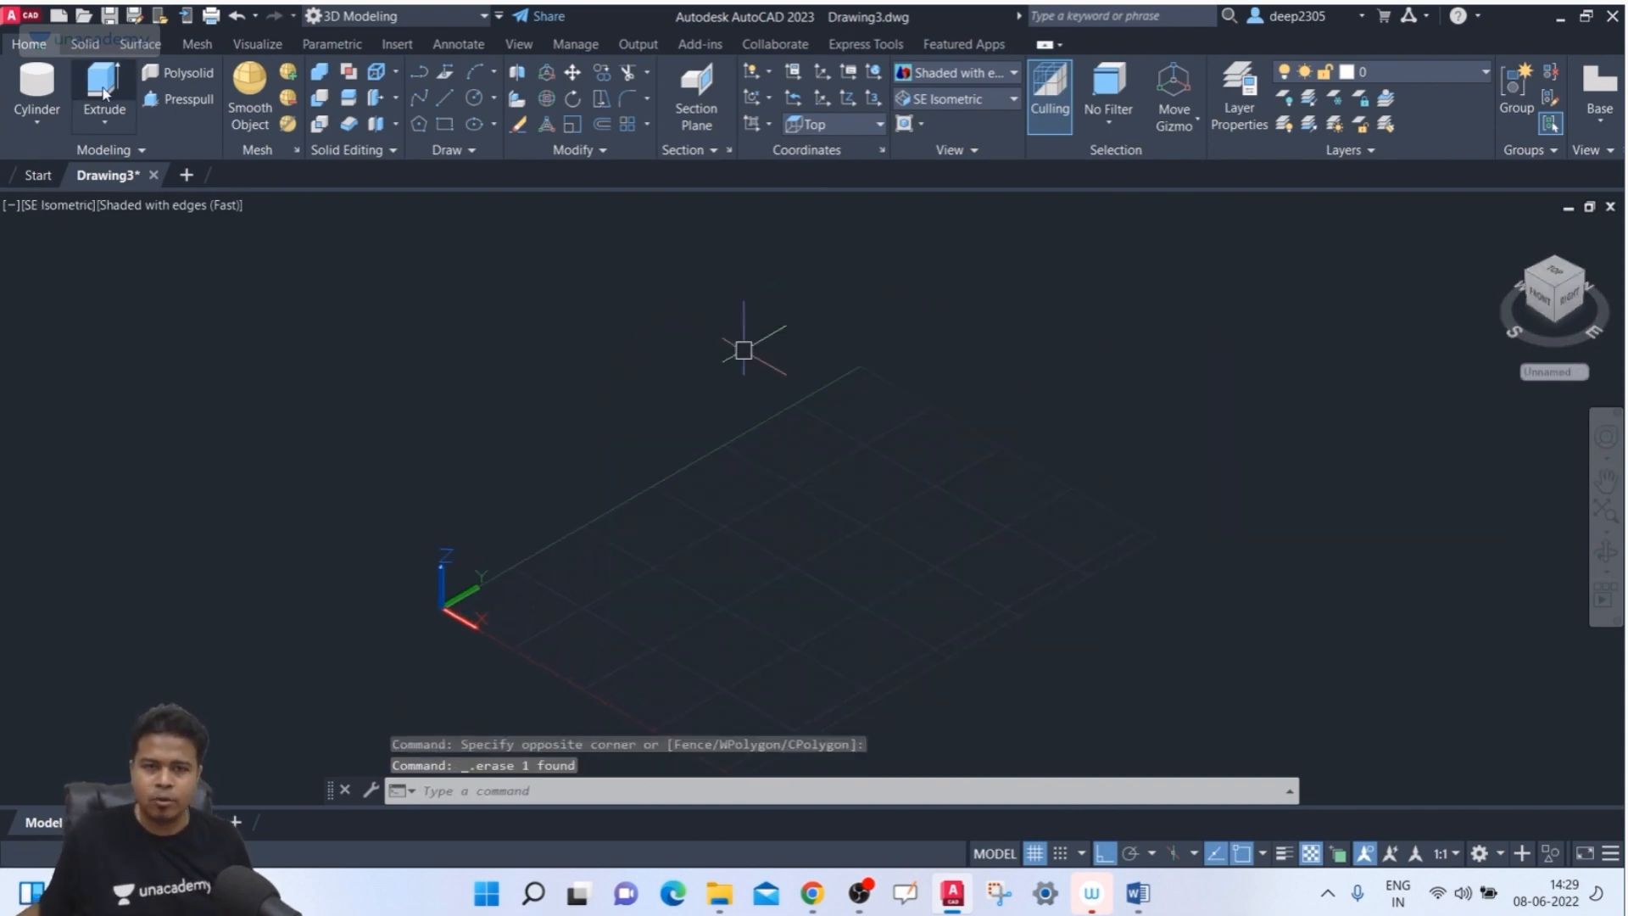
left_click(36, 85)
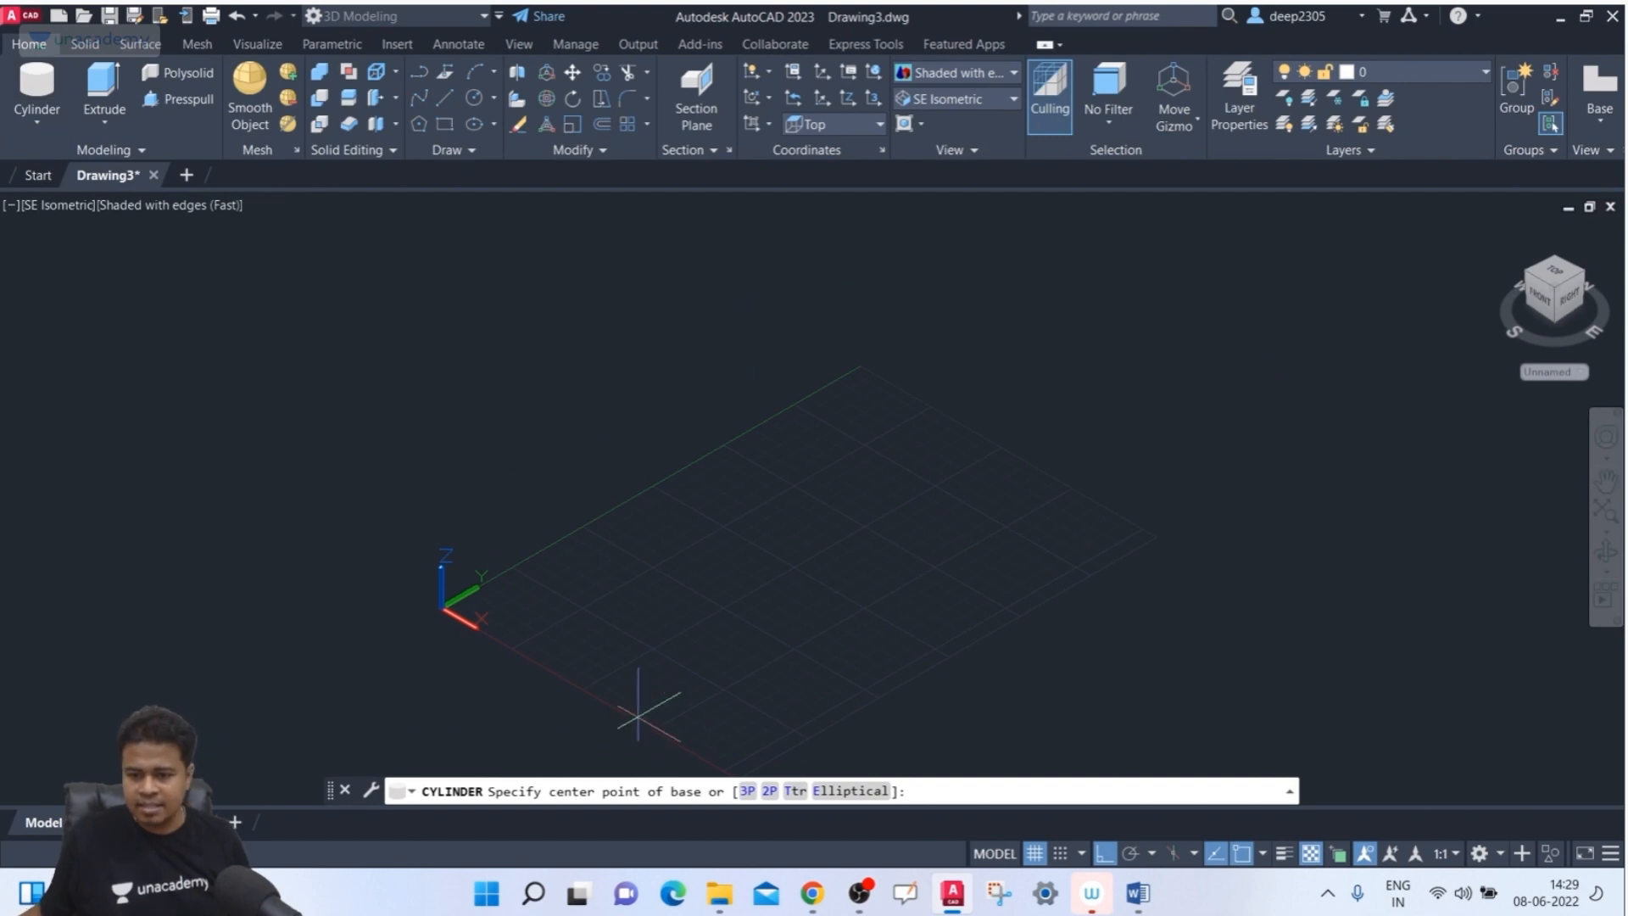
left_click(746, 790)
left_click(674, 649)
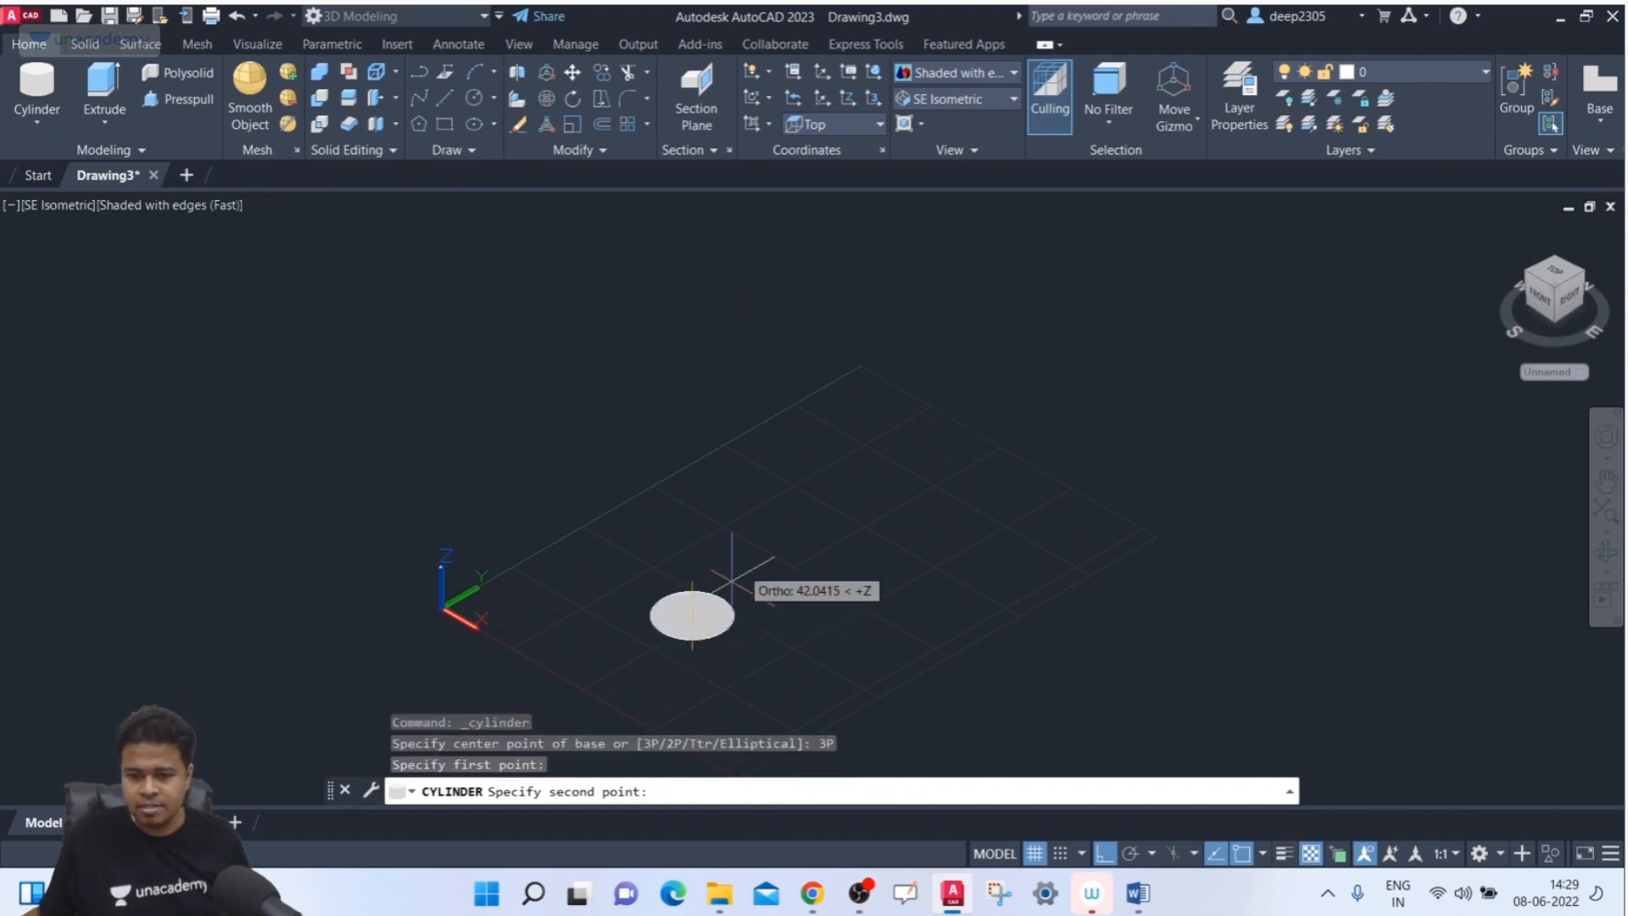
left_click(763, 519)
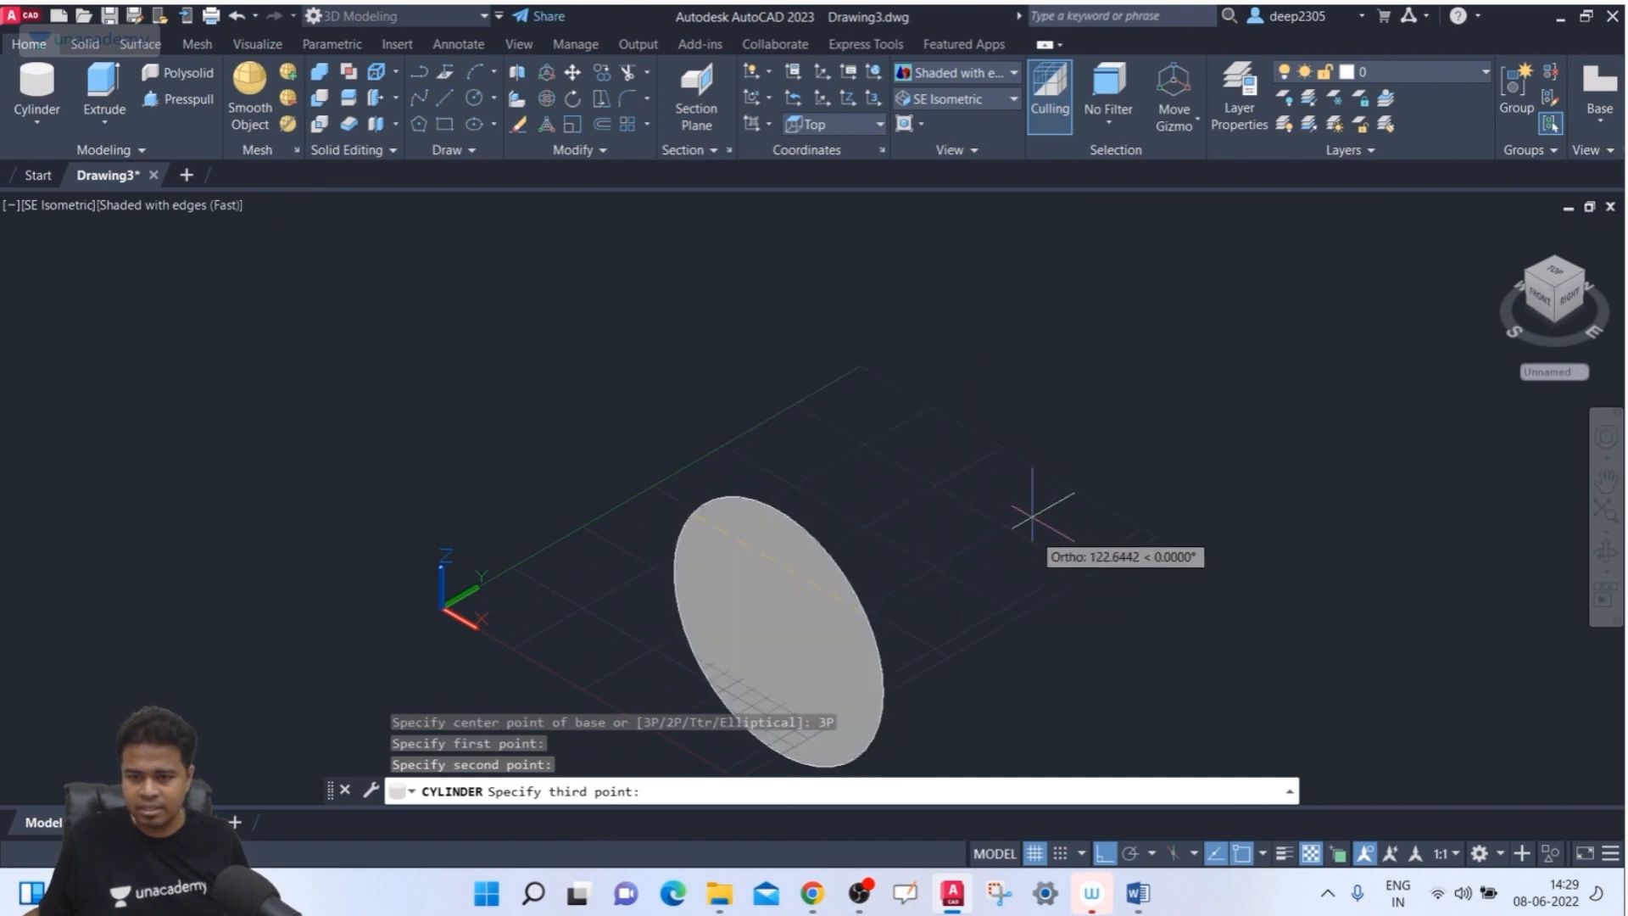
key("Escape")
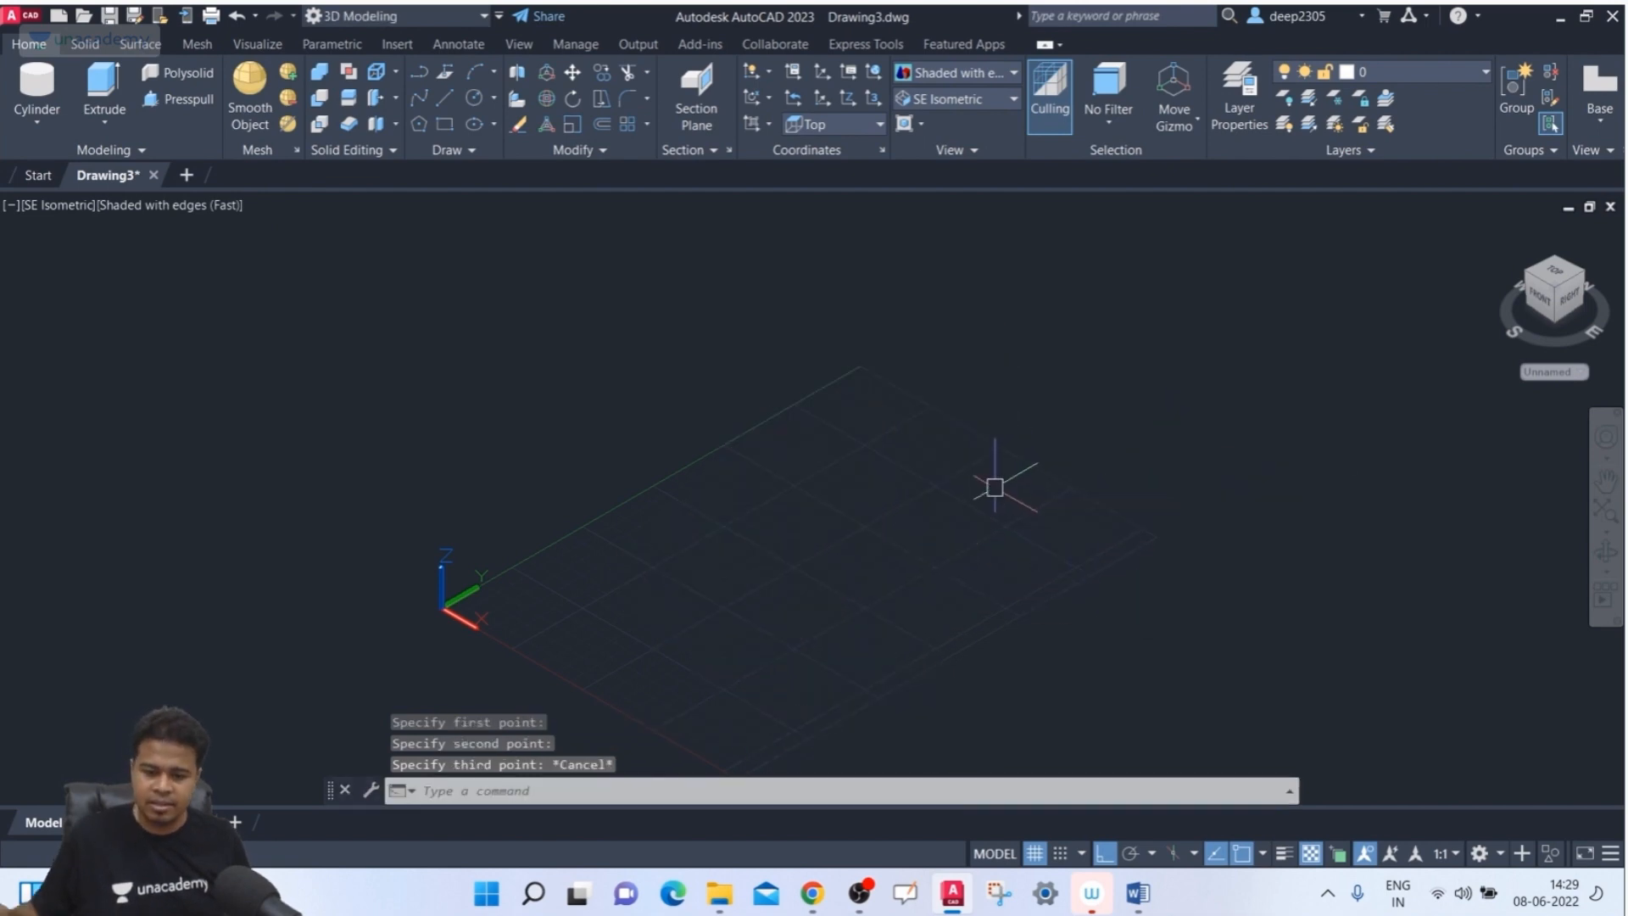
key("Return")
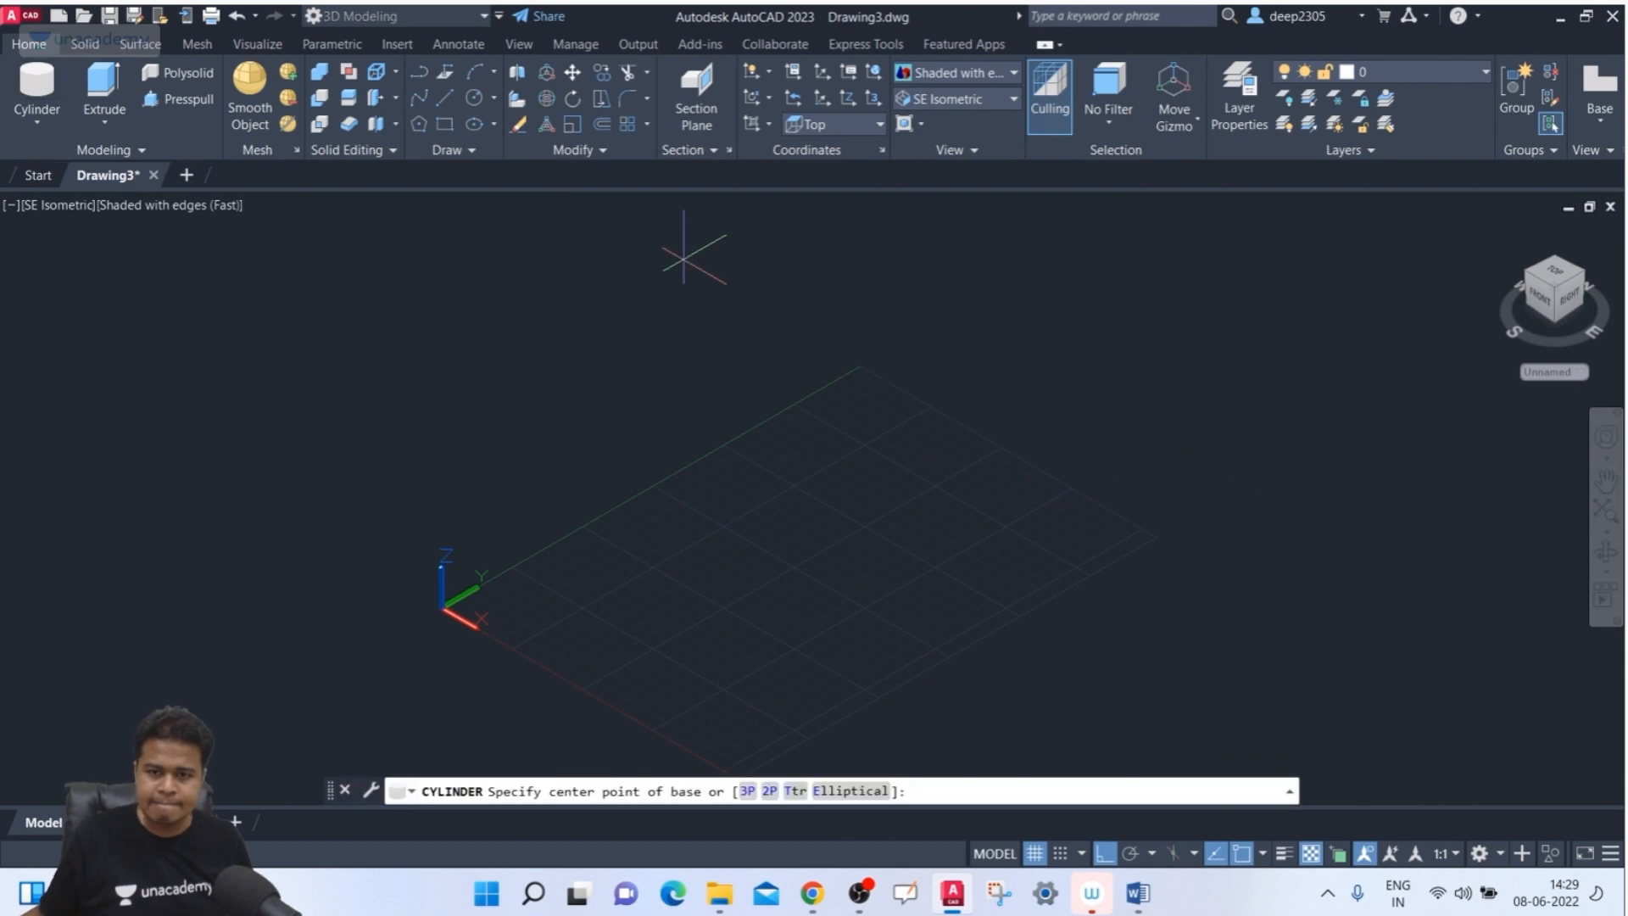
left_click(664, 608)
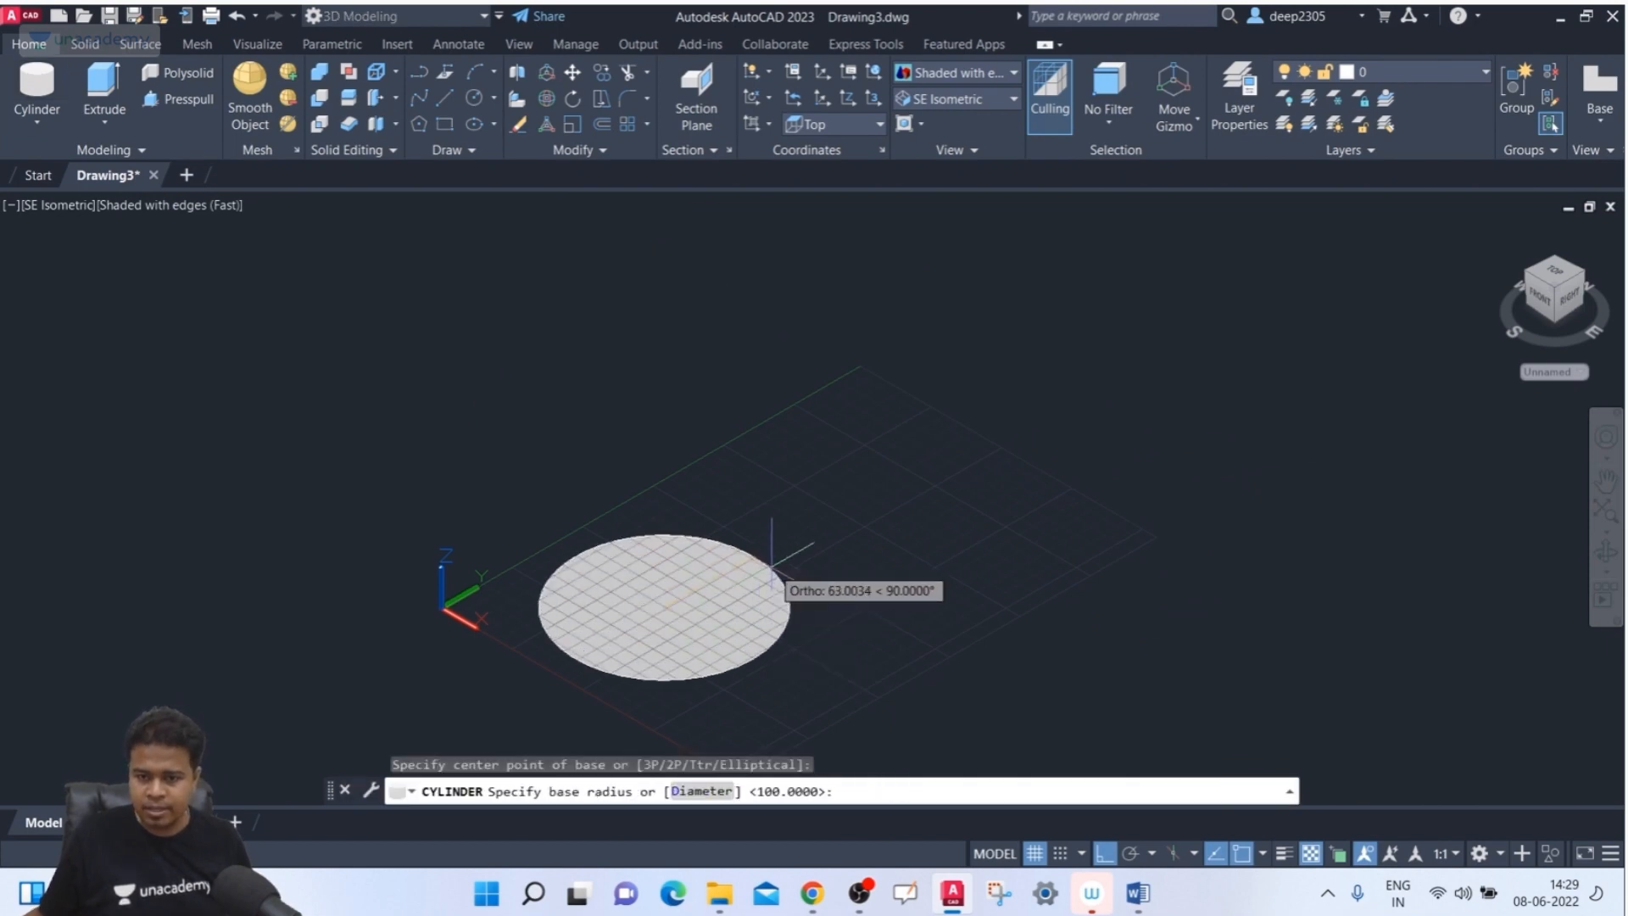
key("Escape")
key("Return")
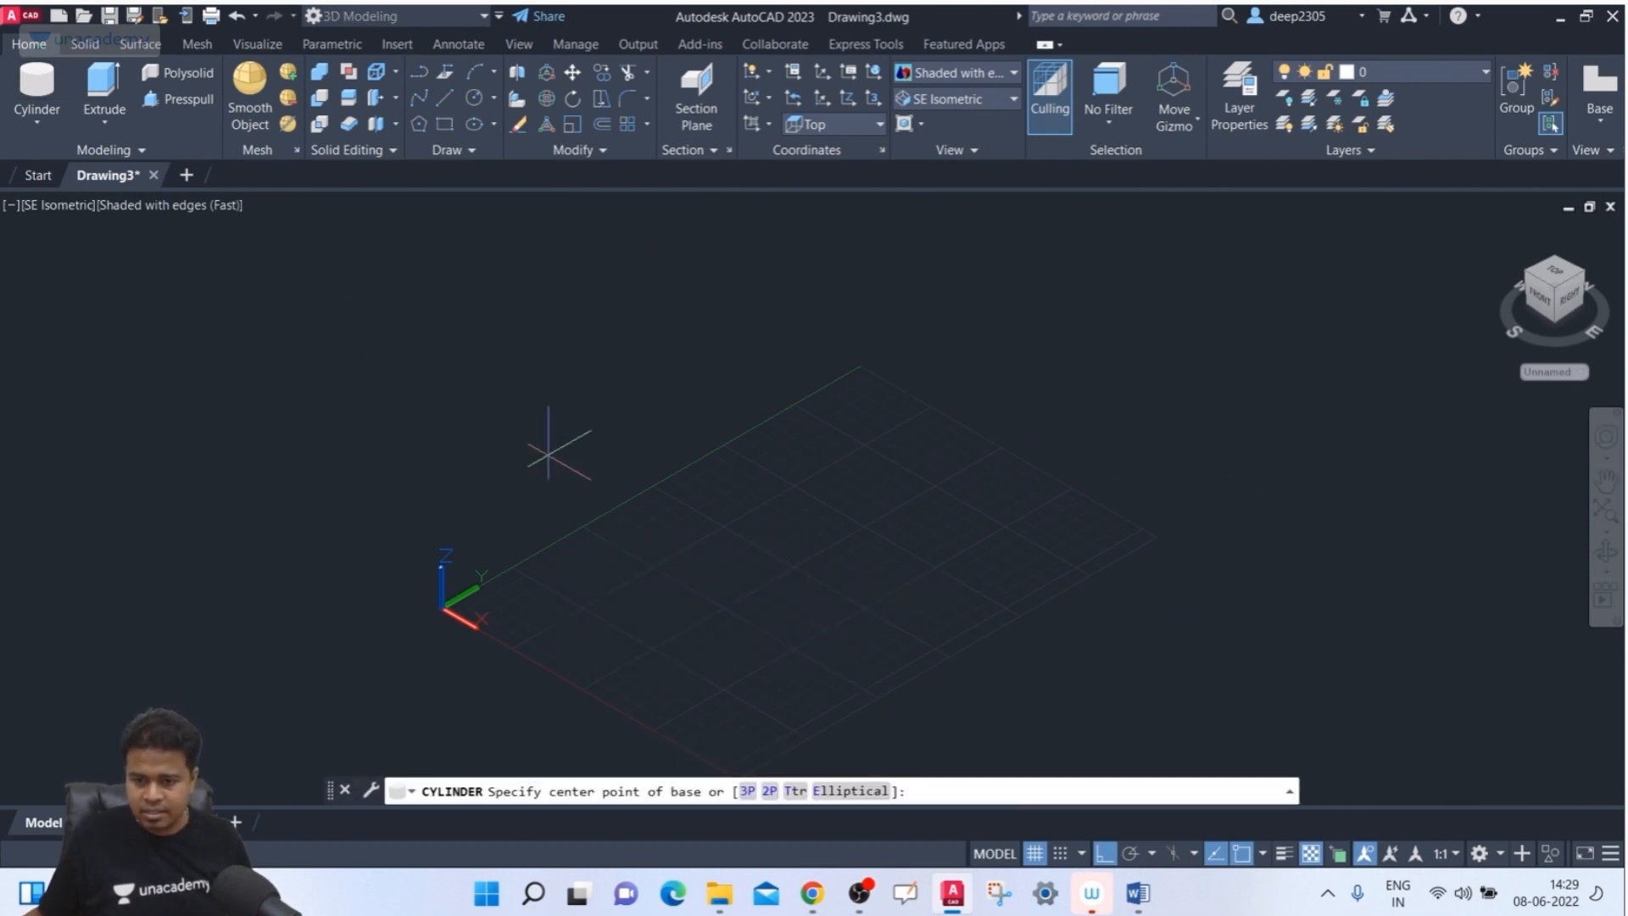
left_click(747, 791)
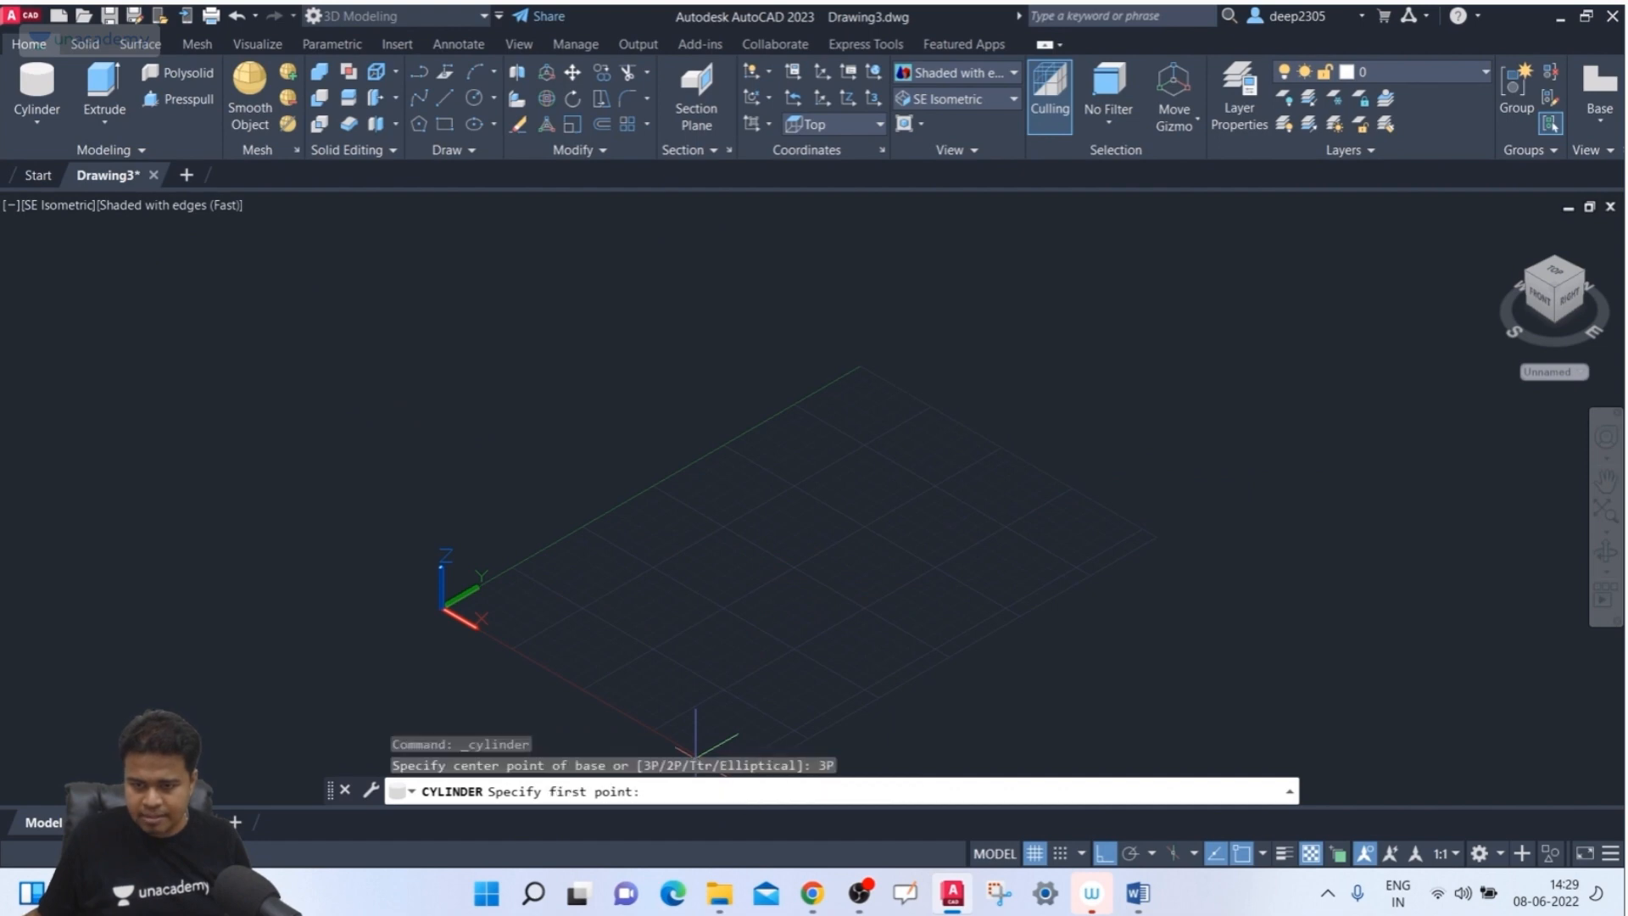
key("Escape")
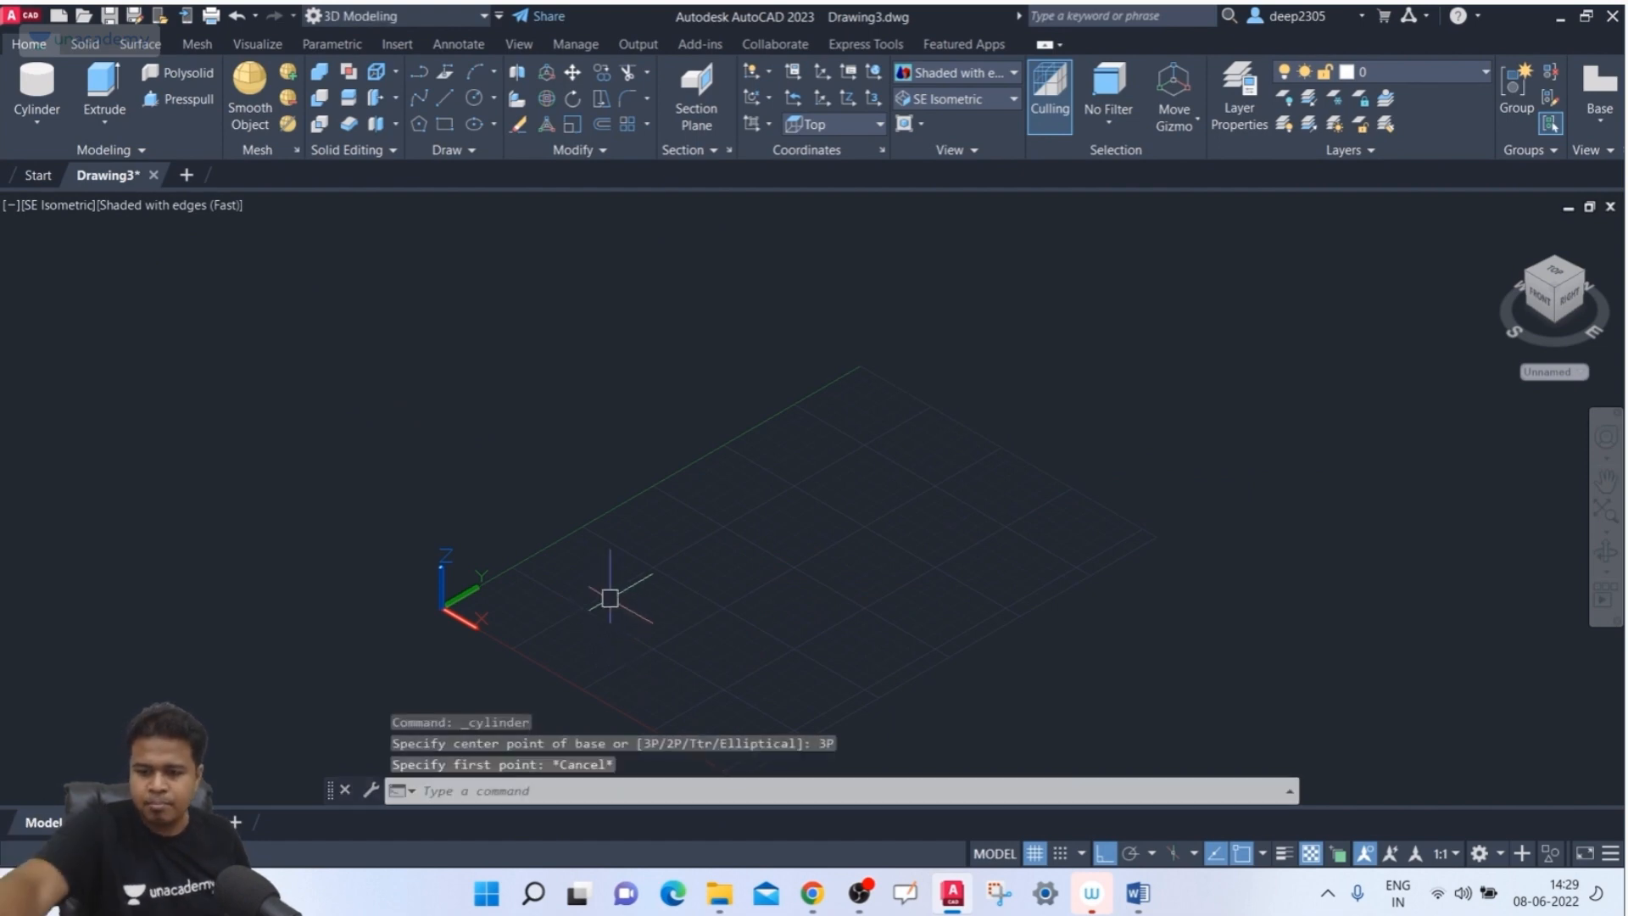
- Draw two separate lines on the grid, one parallel to the Y axis near the origin and one parallel to the X axis on the far side
key("Return")
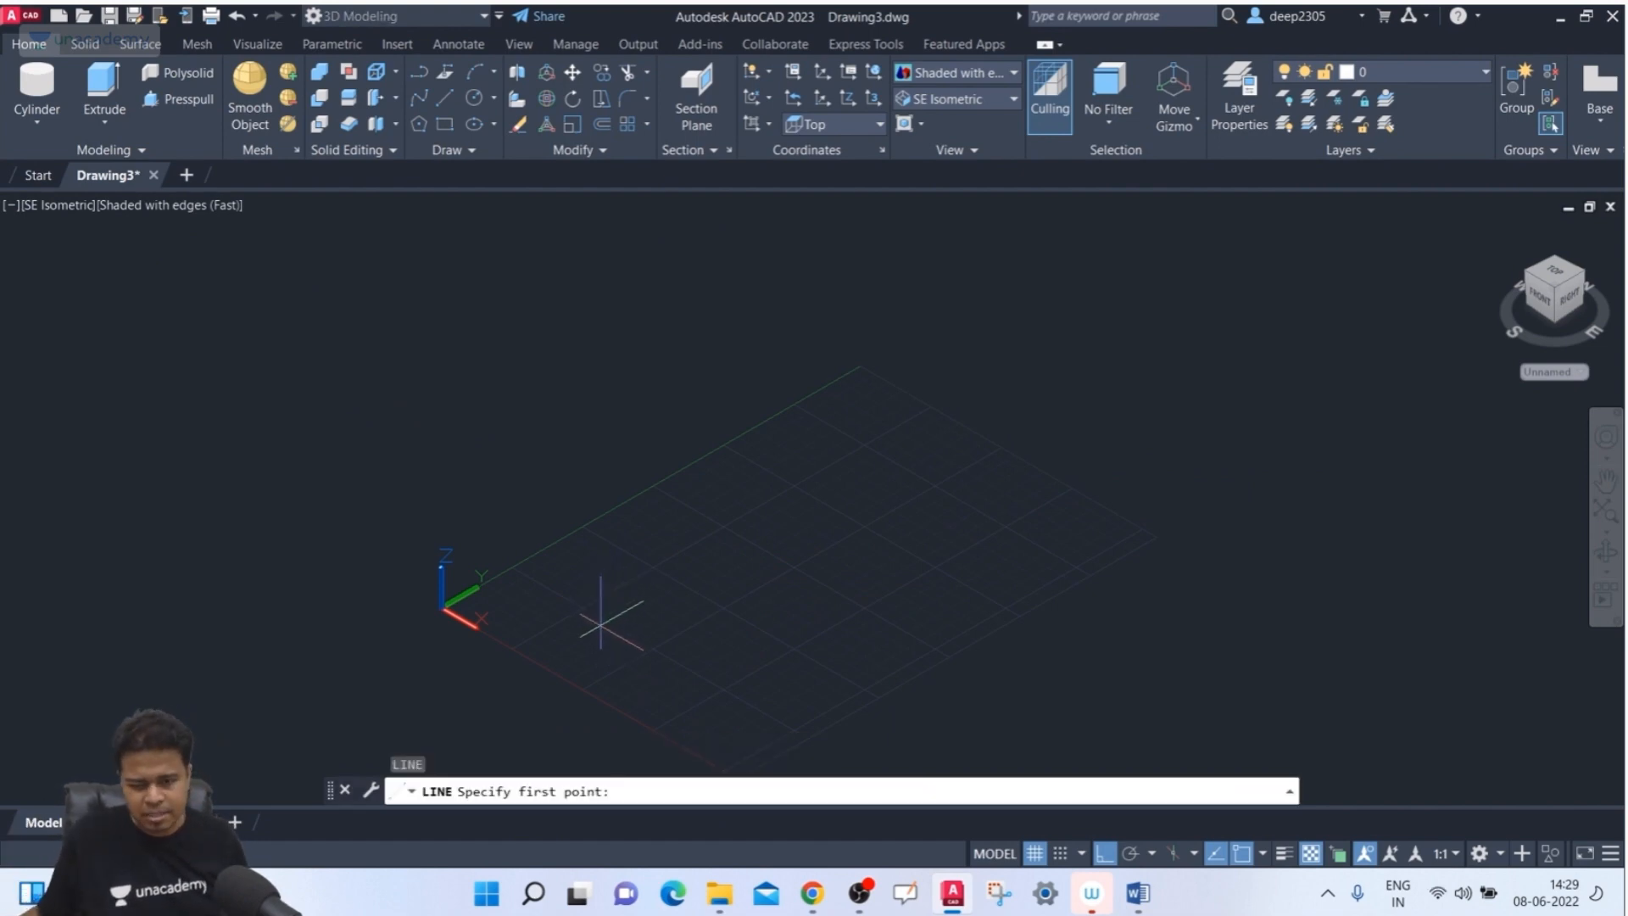
left_click(589, 628)
left_click(719, 554)
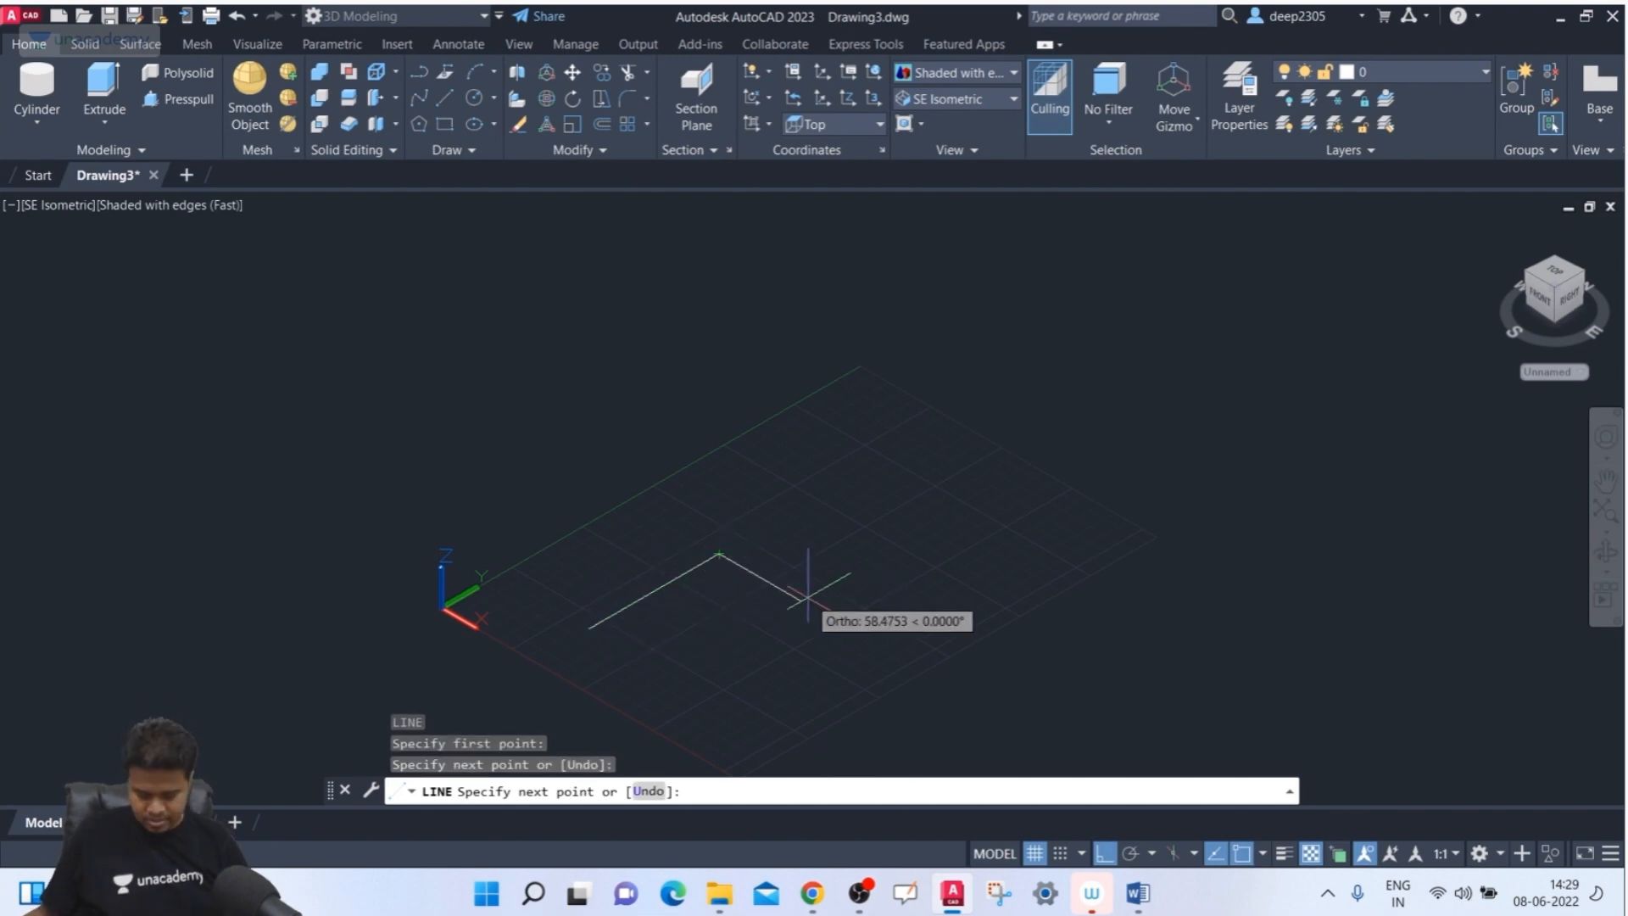
key("Return")
key("Return")
left_click(1187, 556)
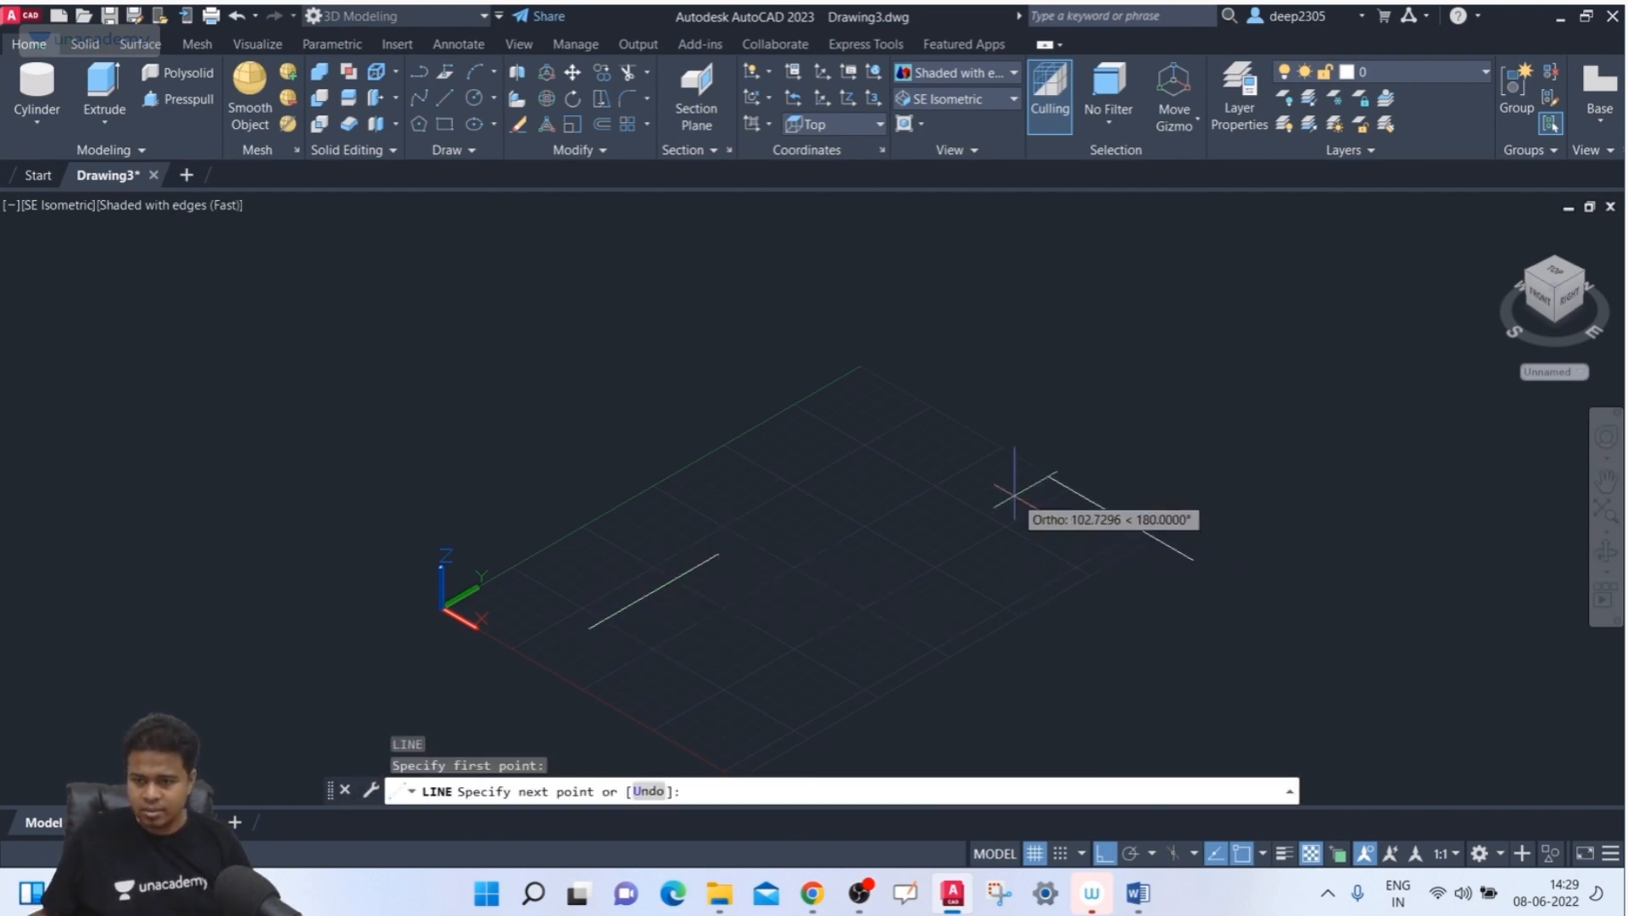
left_click(1039, 473)
key("Return")
left_click(755, 300)
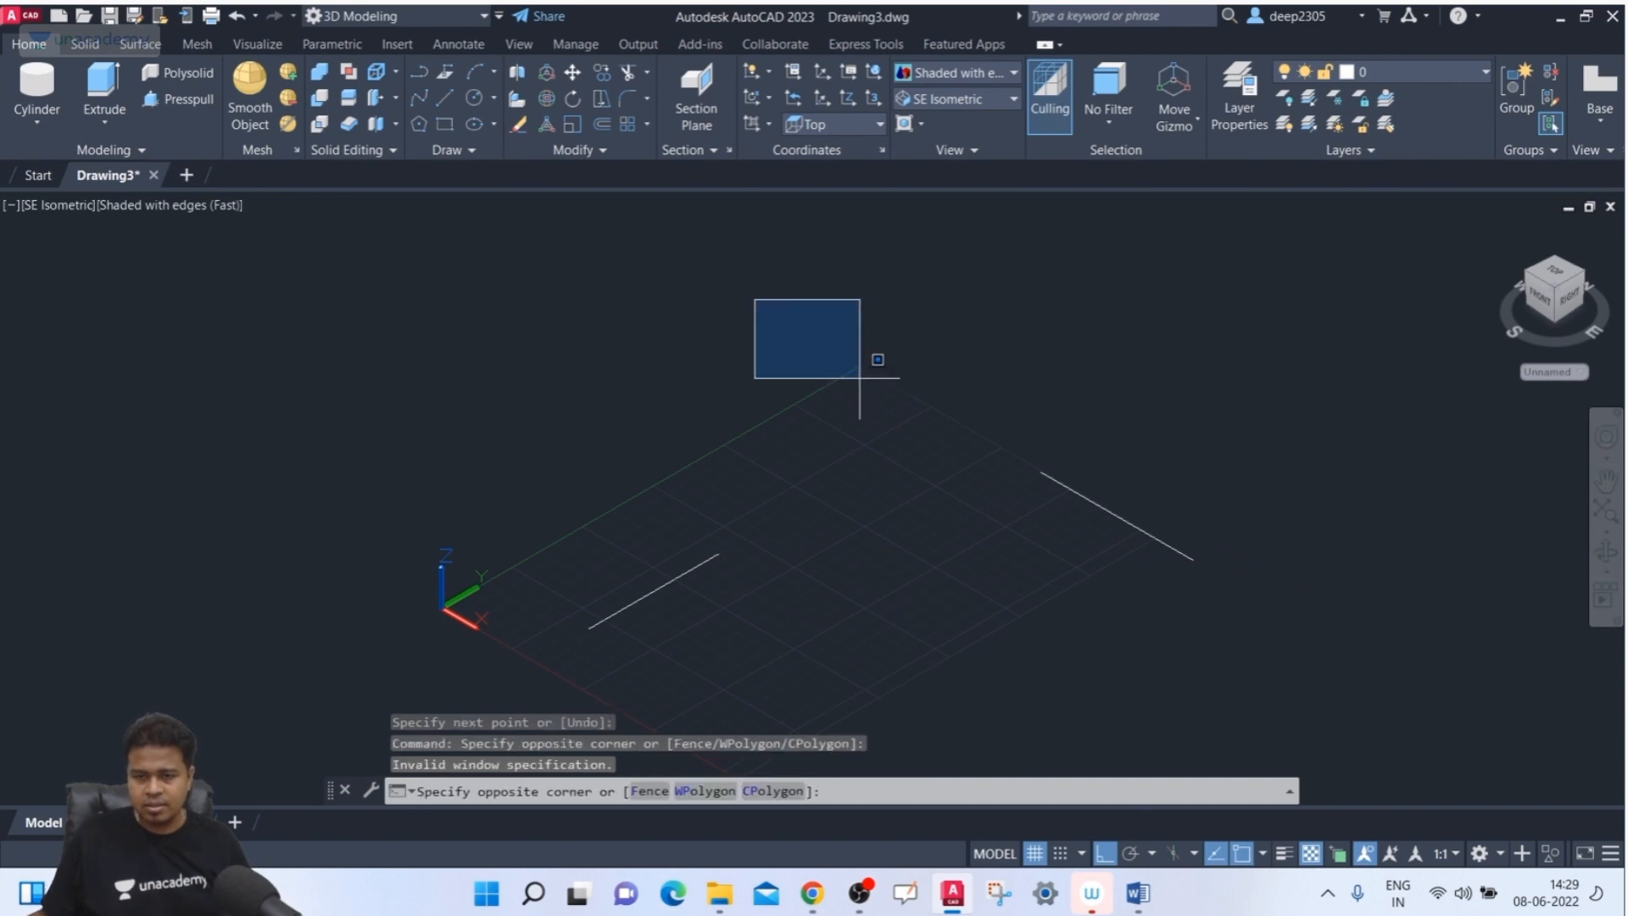
key("Escape")
- Draw a third separate line parallel to the X axis, just outside the grid's Y-axis edge
type("l")
key("Return")
left_click(704, 347)
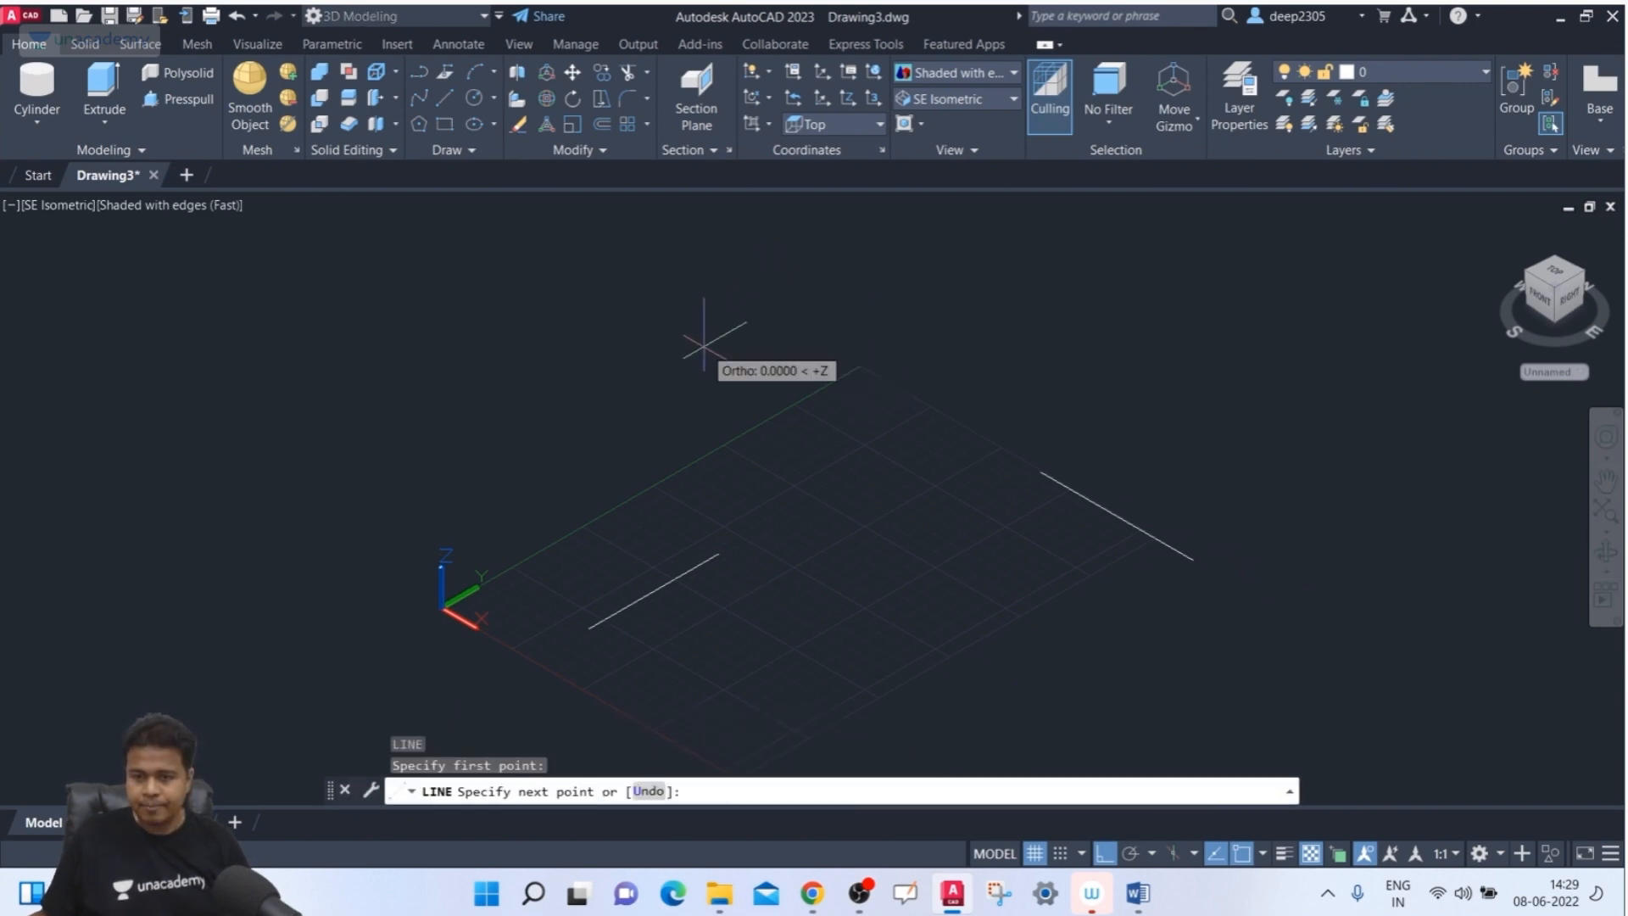
left_click(815, 411)
middle_click_drag(829, 490, 796, 501)
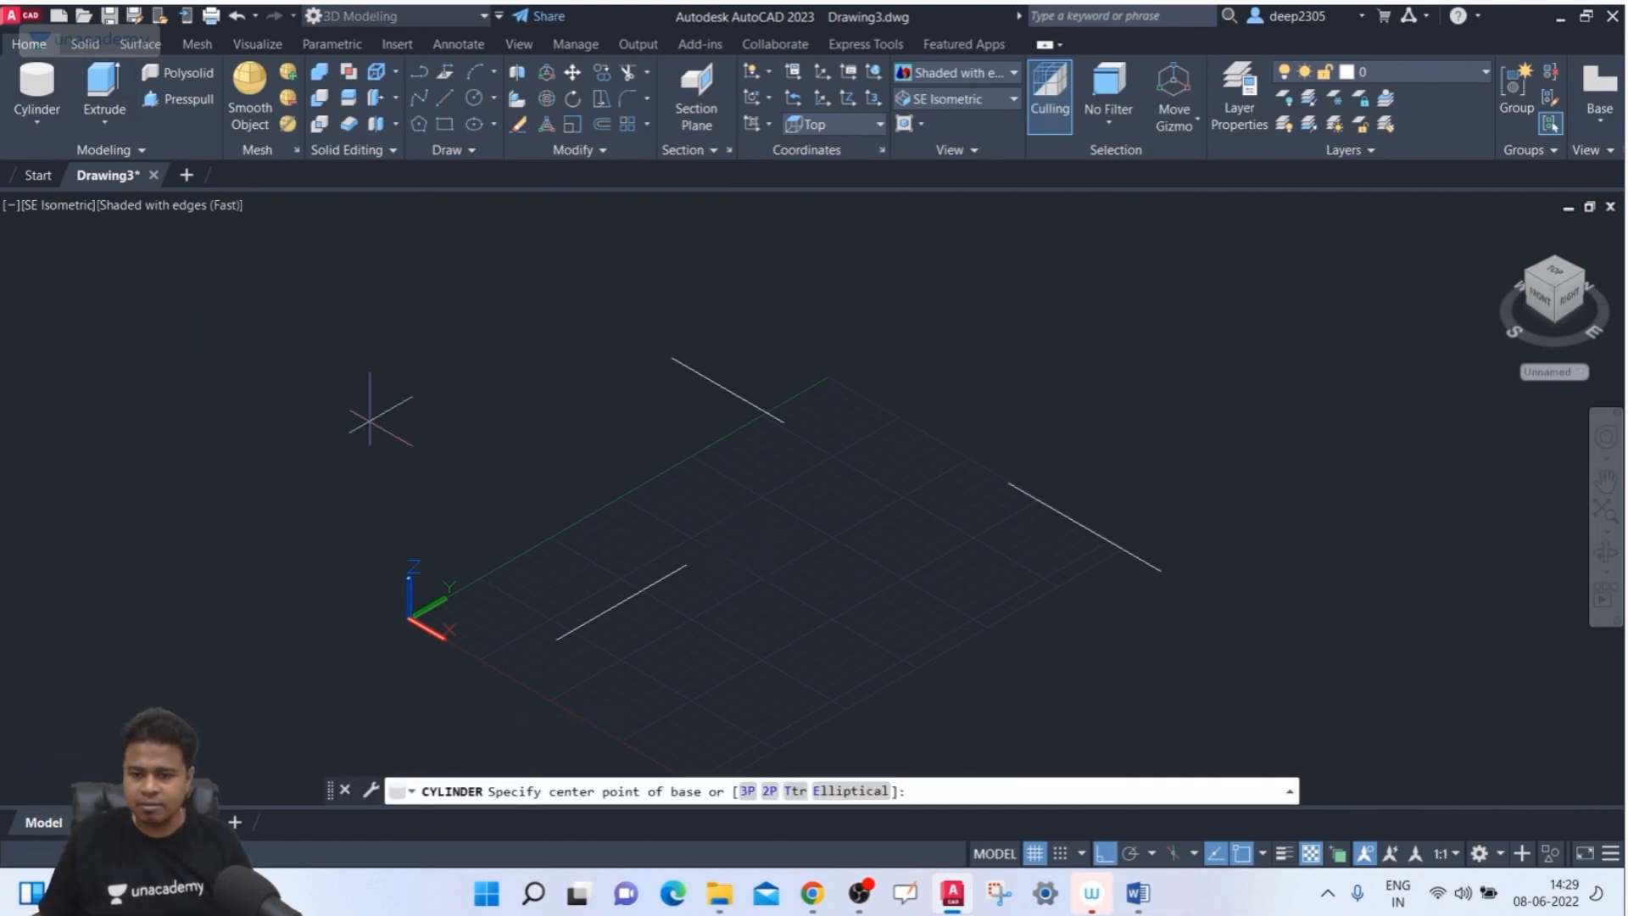
- Create a cylinder with a 3P base through the inner endpoints of the three lines and an axis endpoint about 307 up along Z
left_click(747, 792)
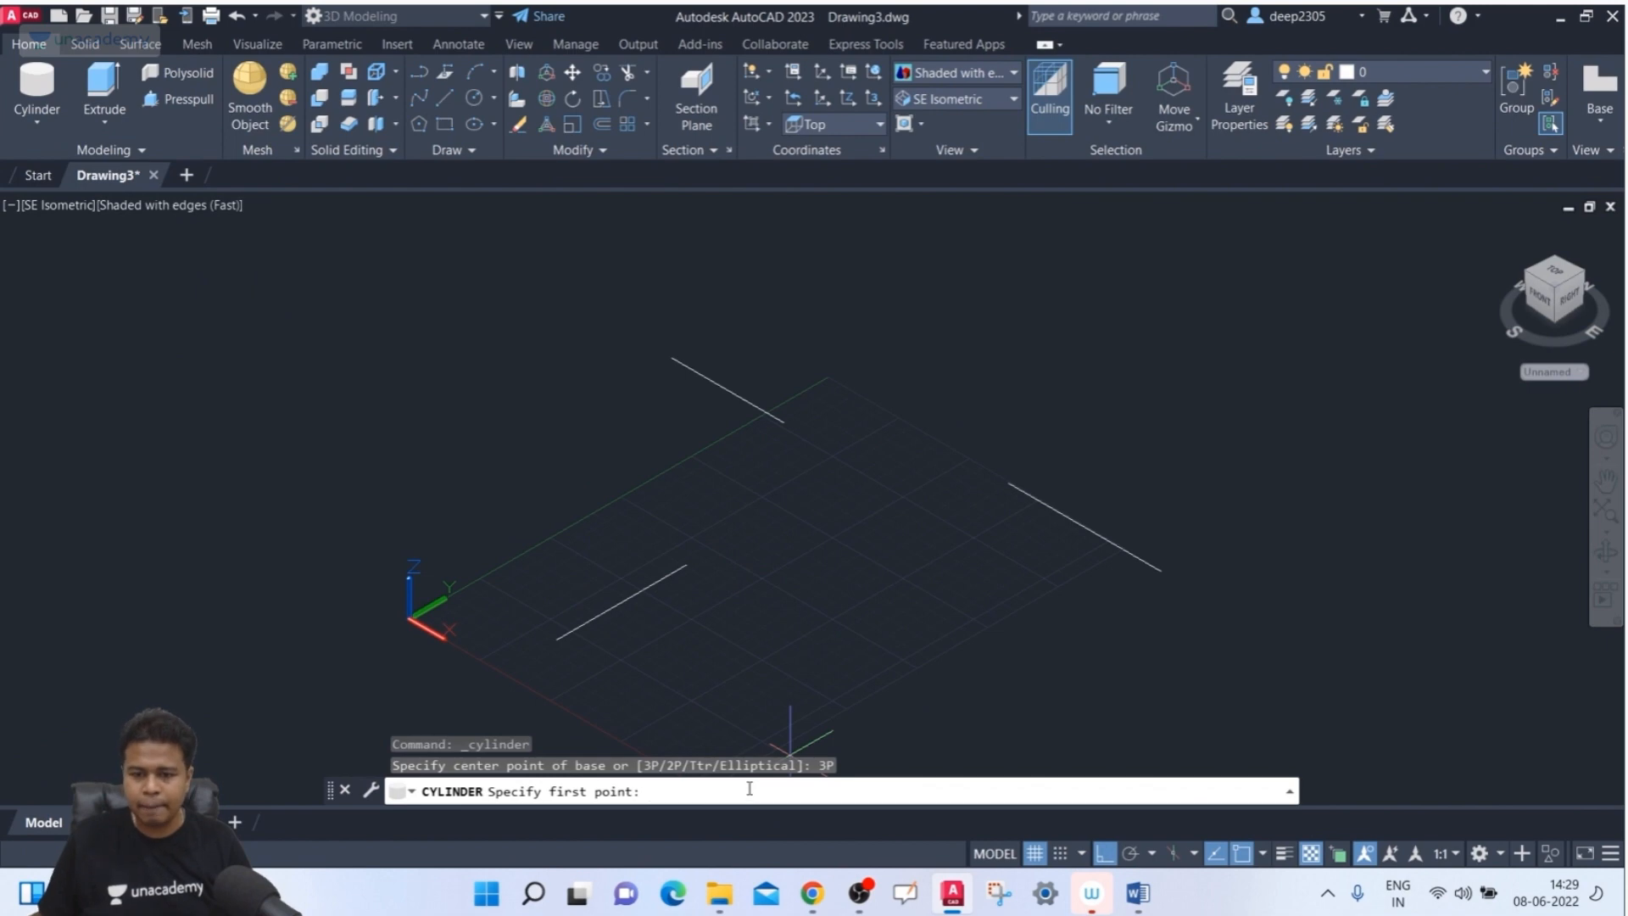
left_click(687, 564)
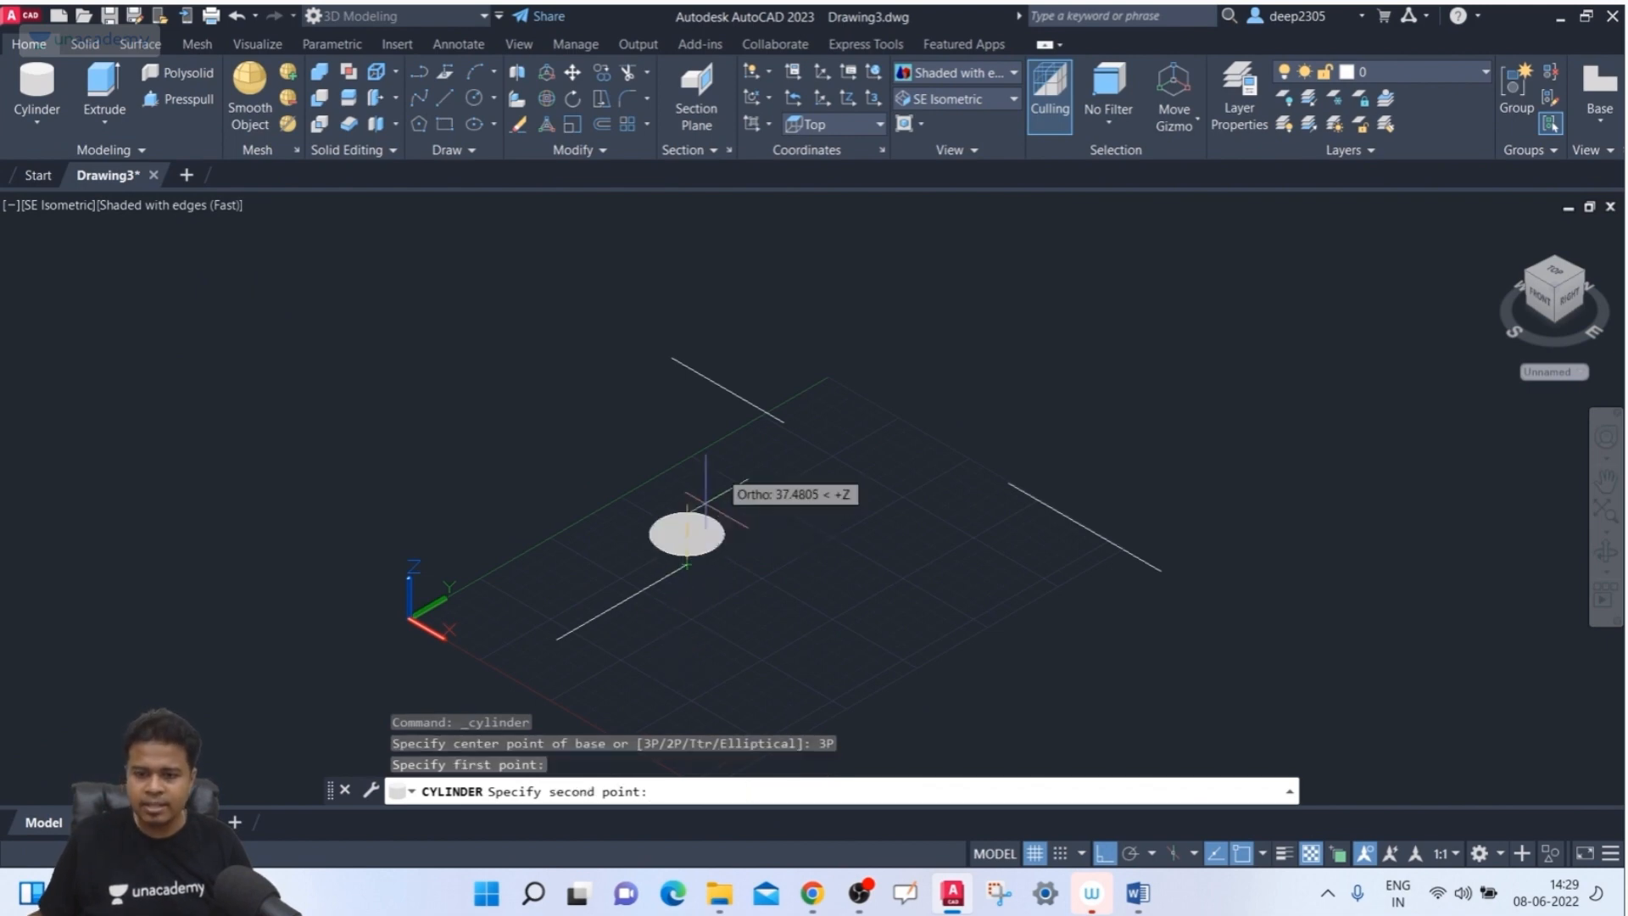
left_click(783, 421)
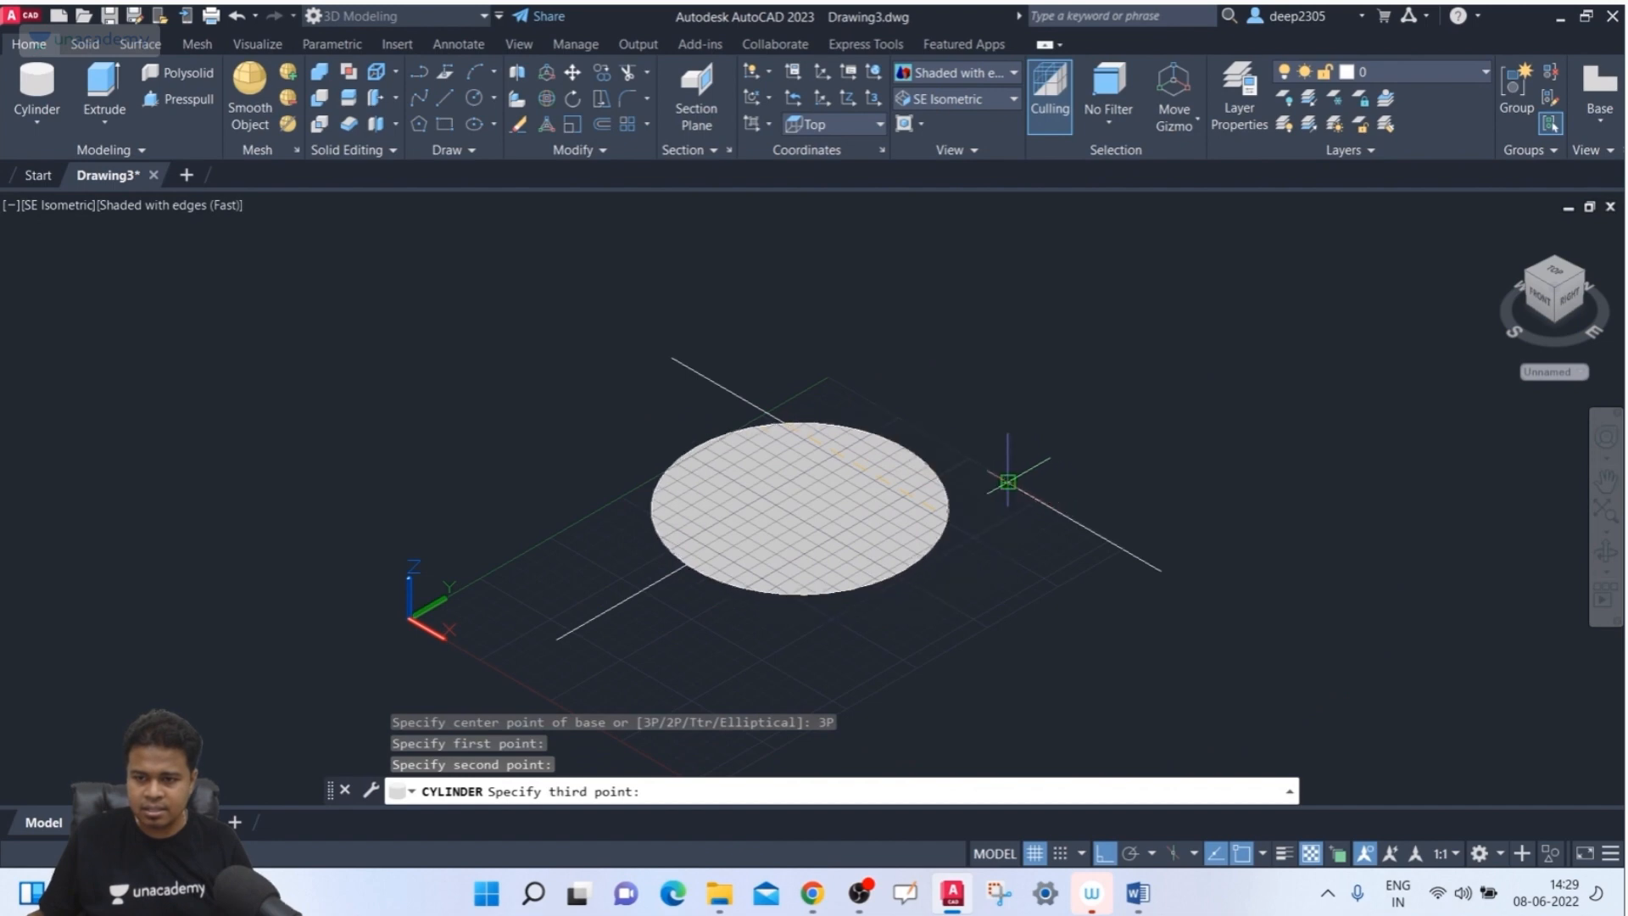
left_click(1007, 481)
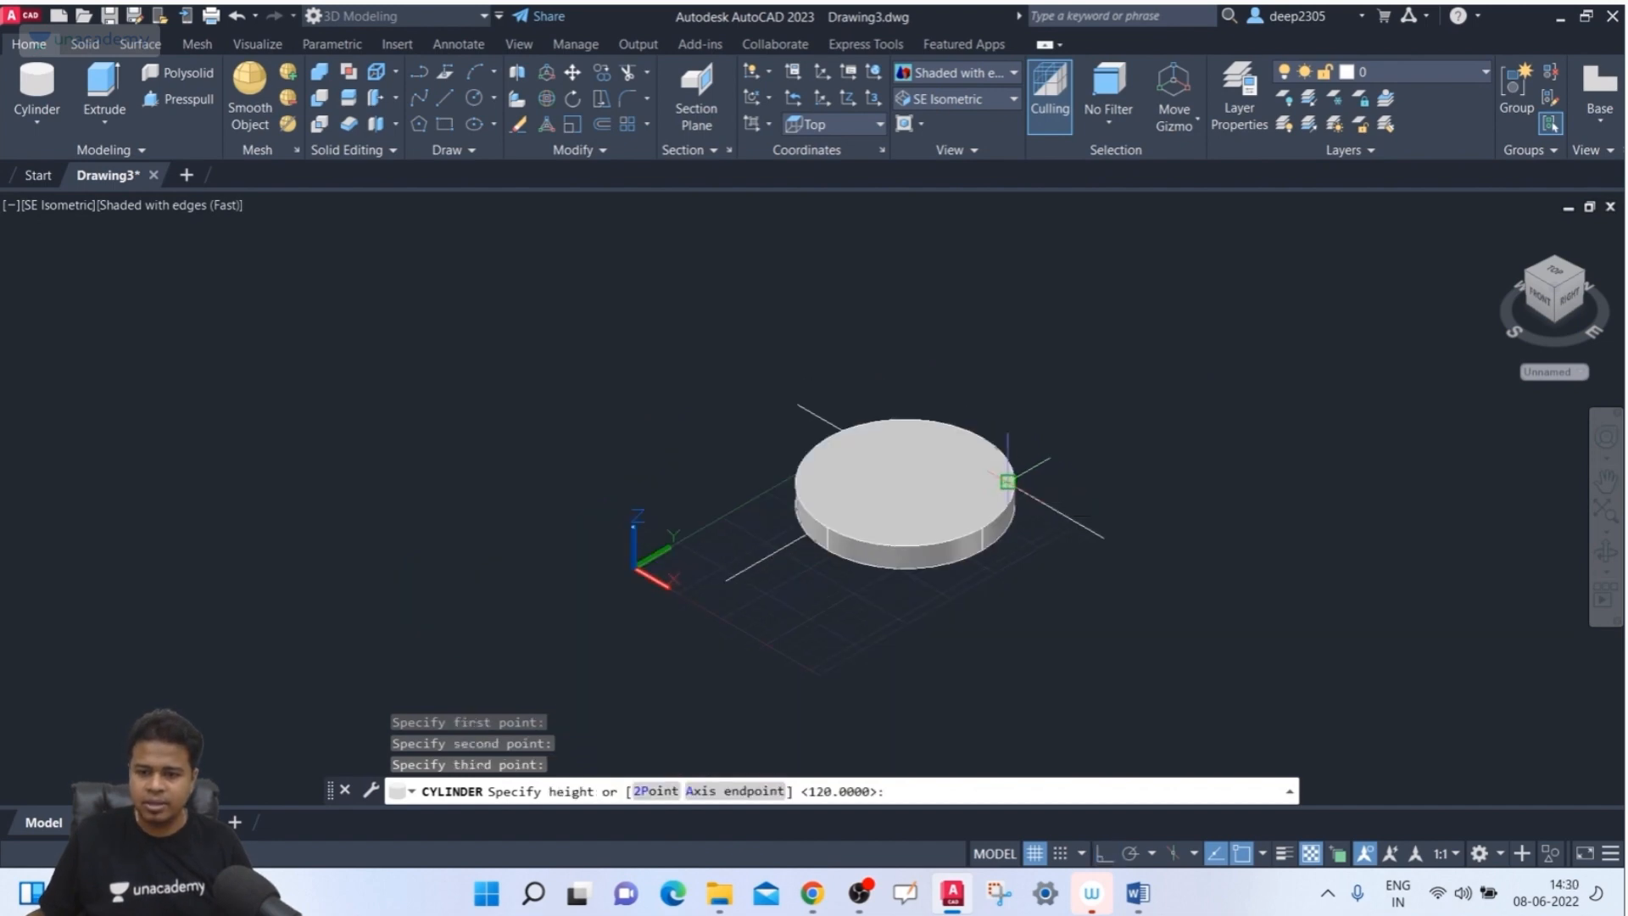
middle_click_drag(1008, 482, 806, 579)
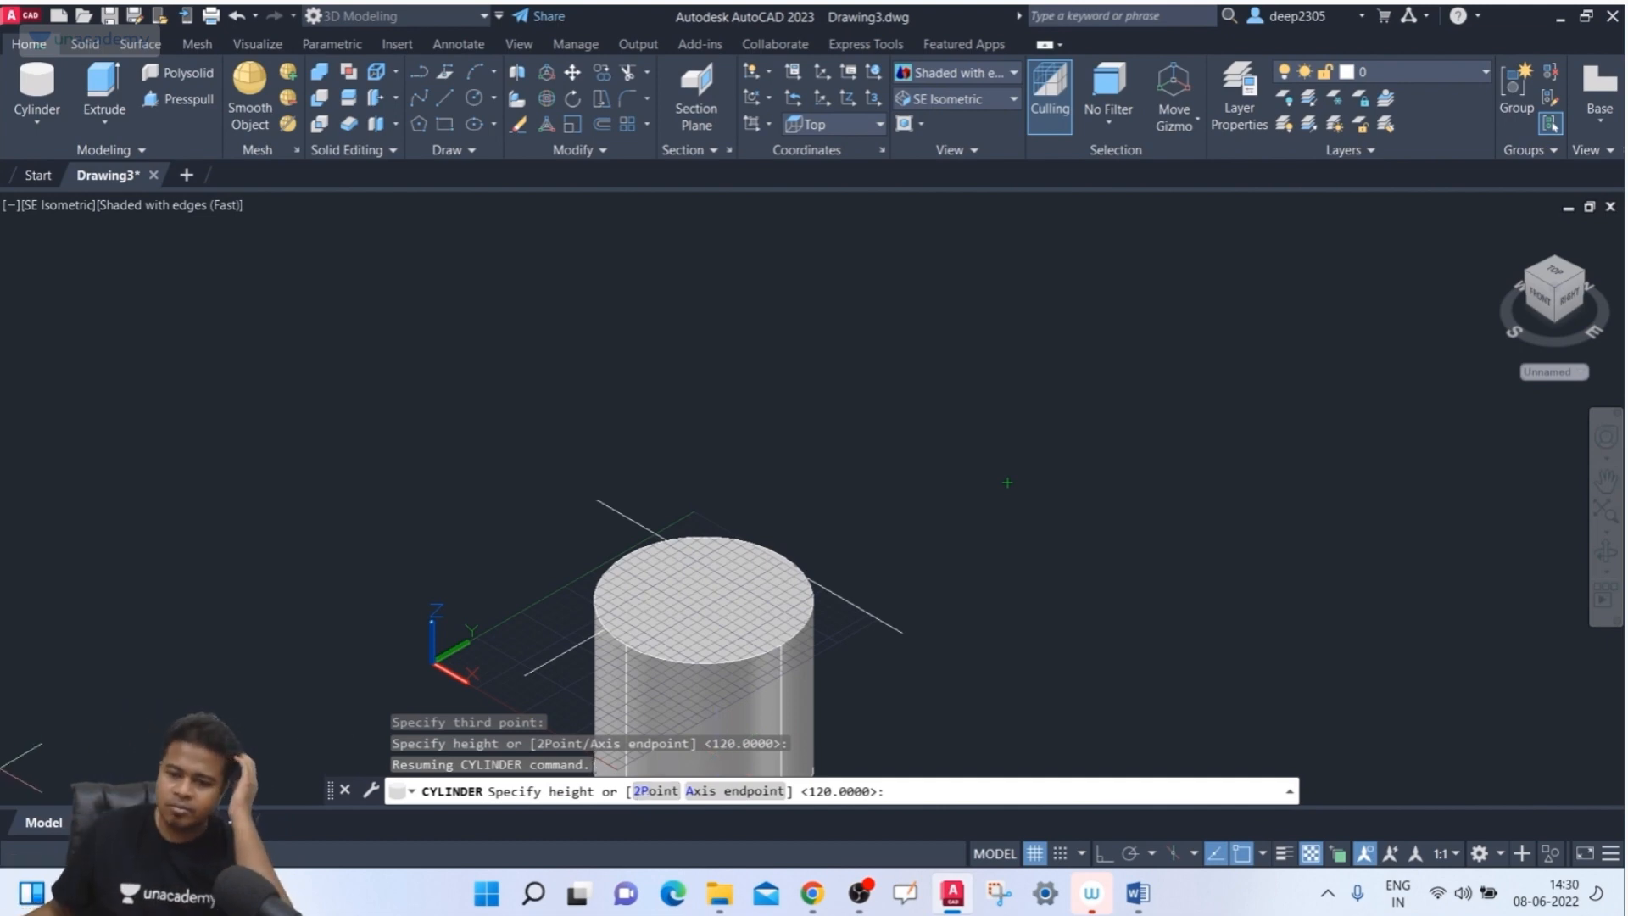
left_click(731, 790)
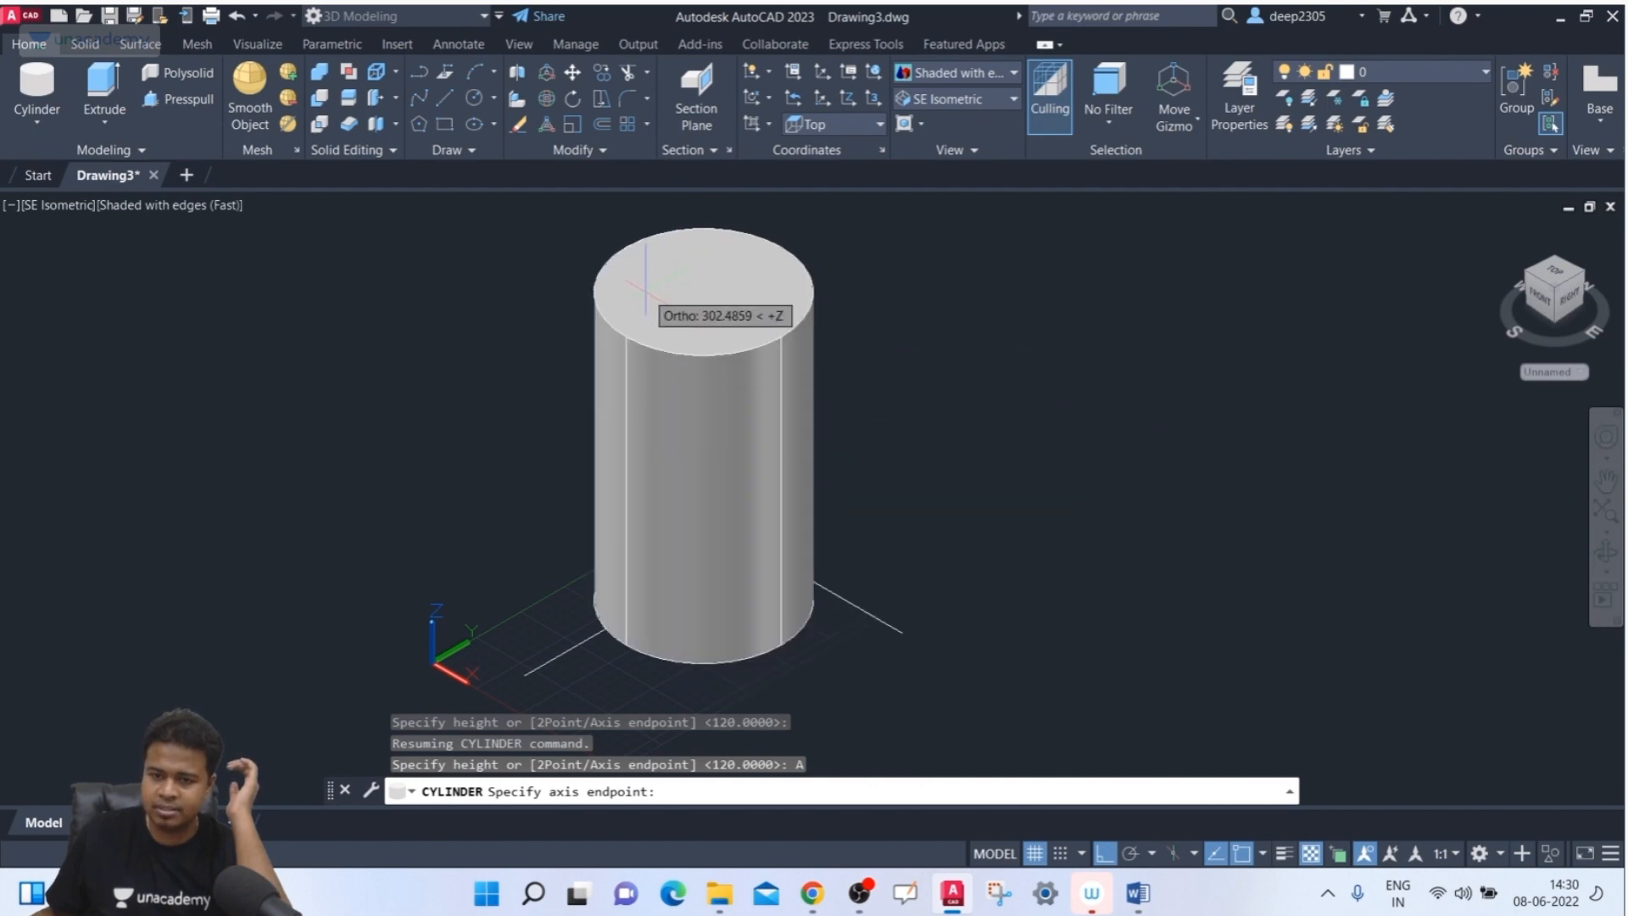
left_click(666, 284)
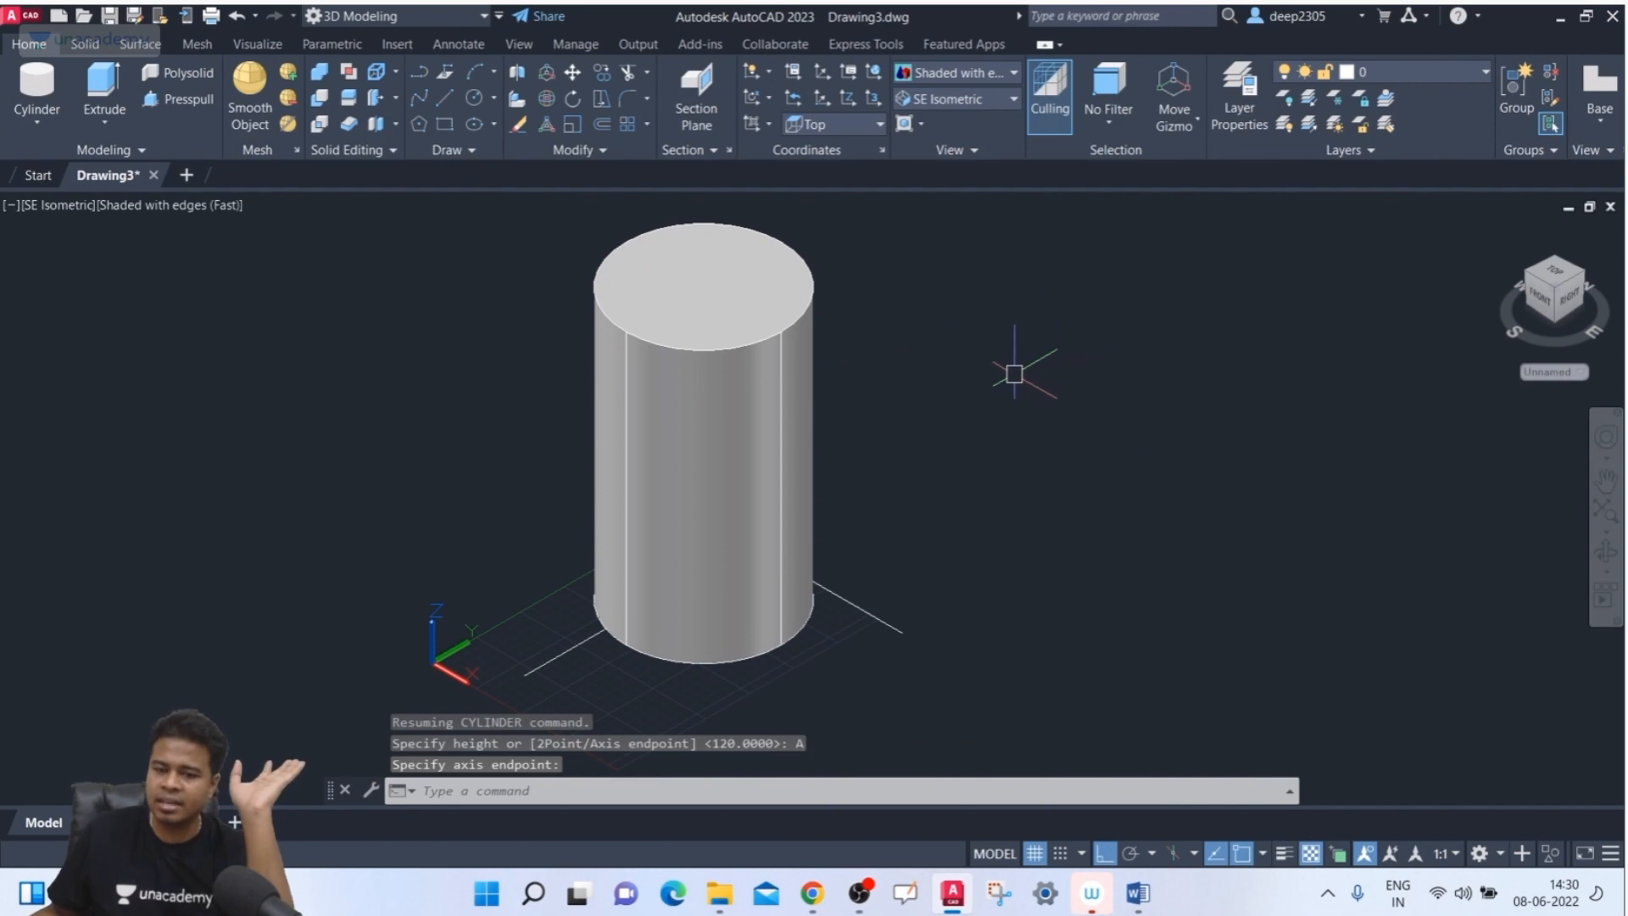
- Delete the cylinder built on the three line endpoints, keeping the lines
scroll(1009, 369, "down", 3)
scroll(975, 361, "up", 3)
scroll(848, 403, "down", 1)
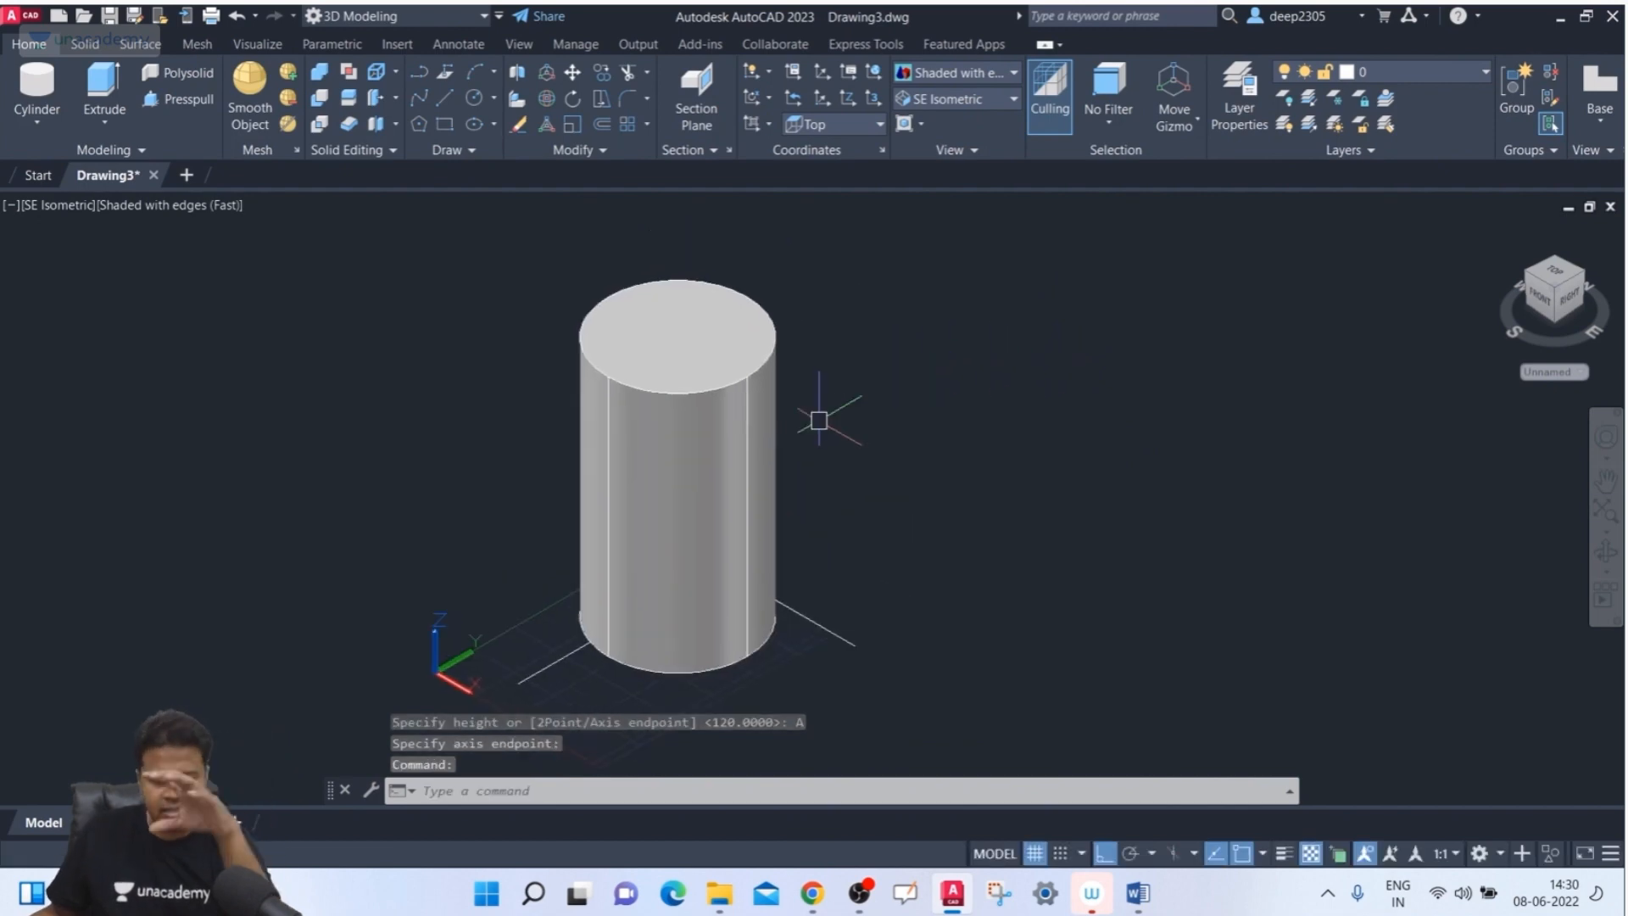
left_click(774, 363)
left_click(721, 462)
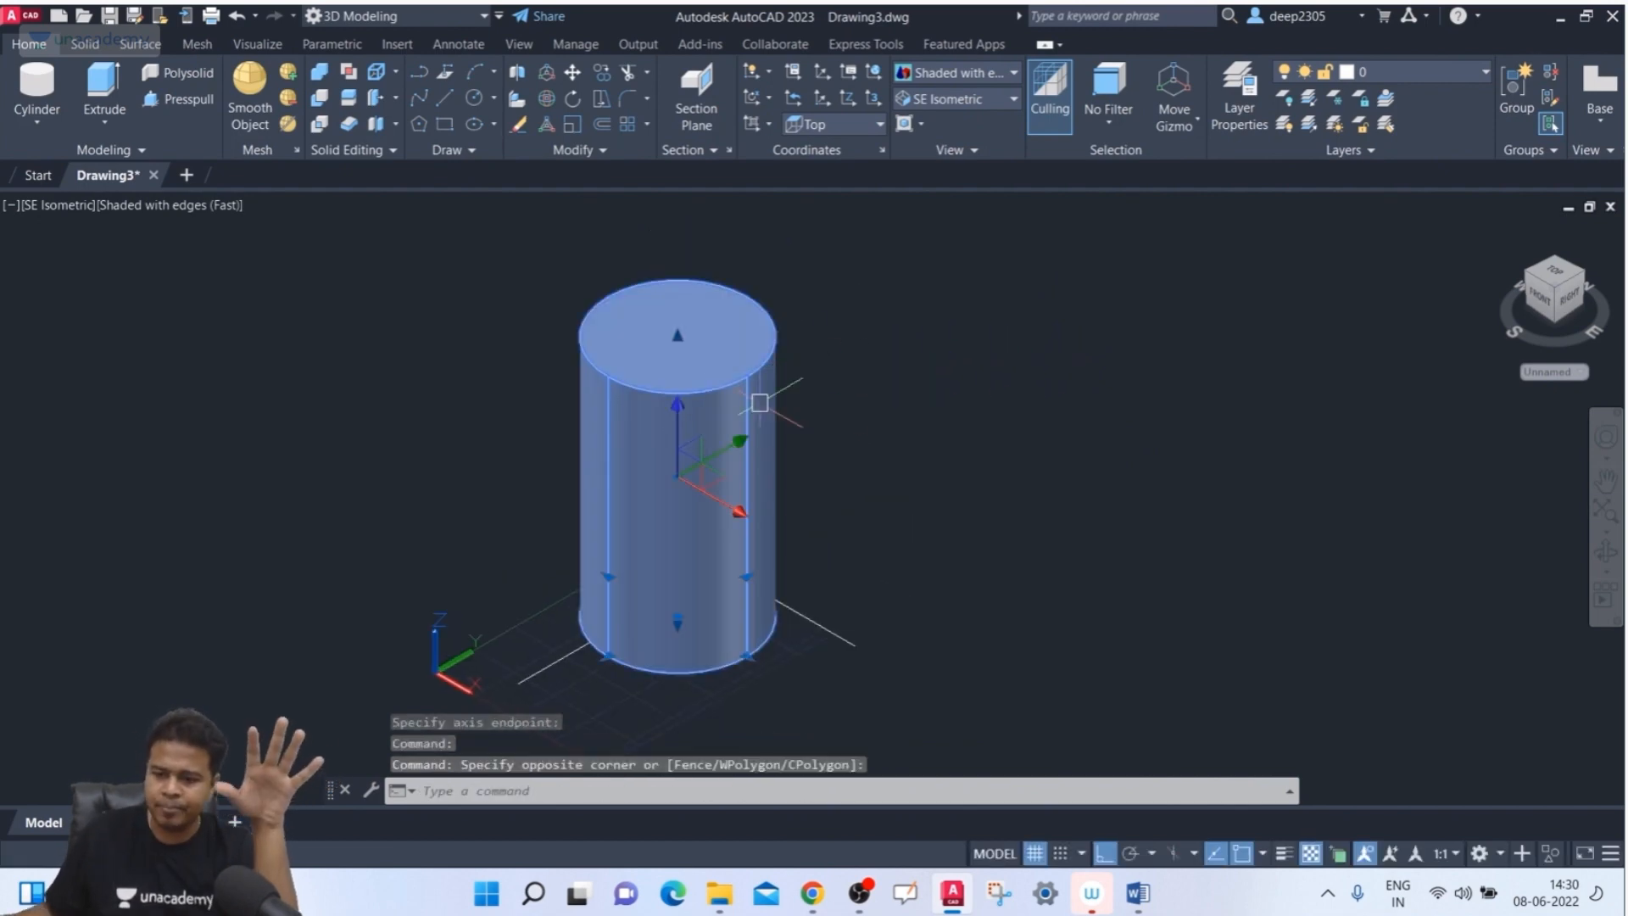
key("Delete")
left_click(37, 89)
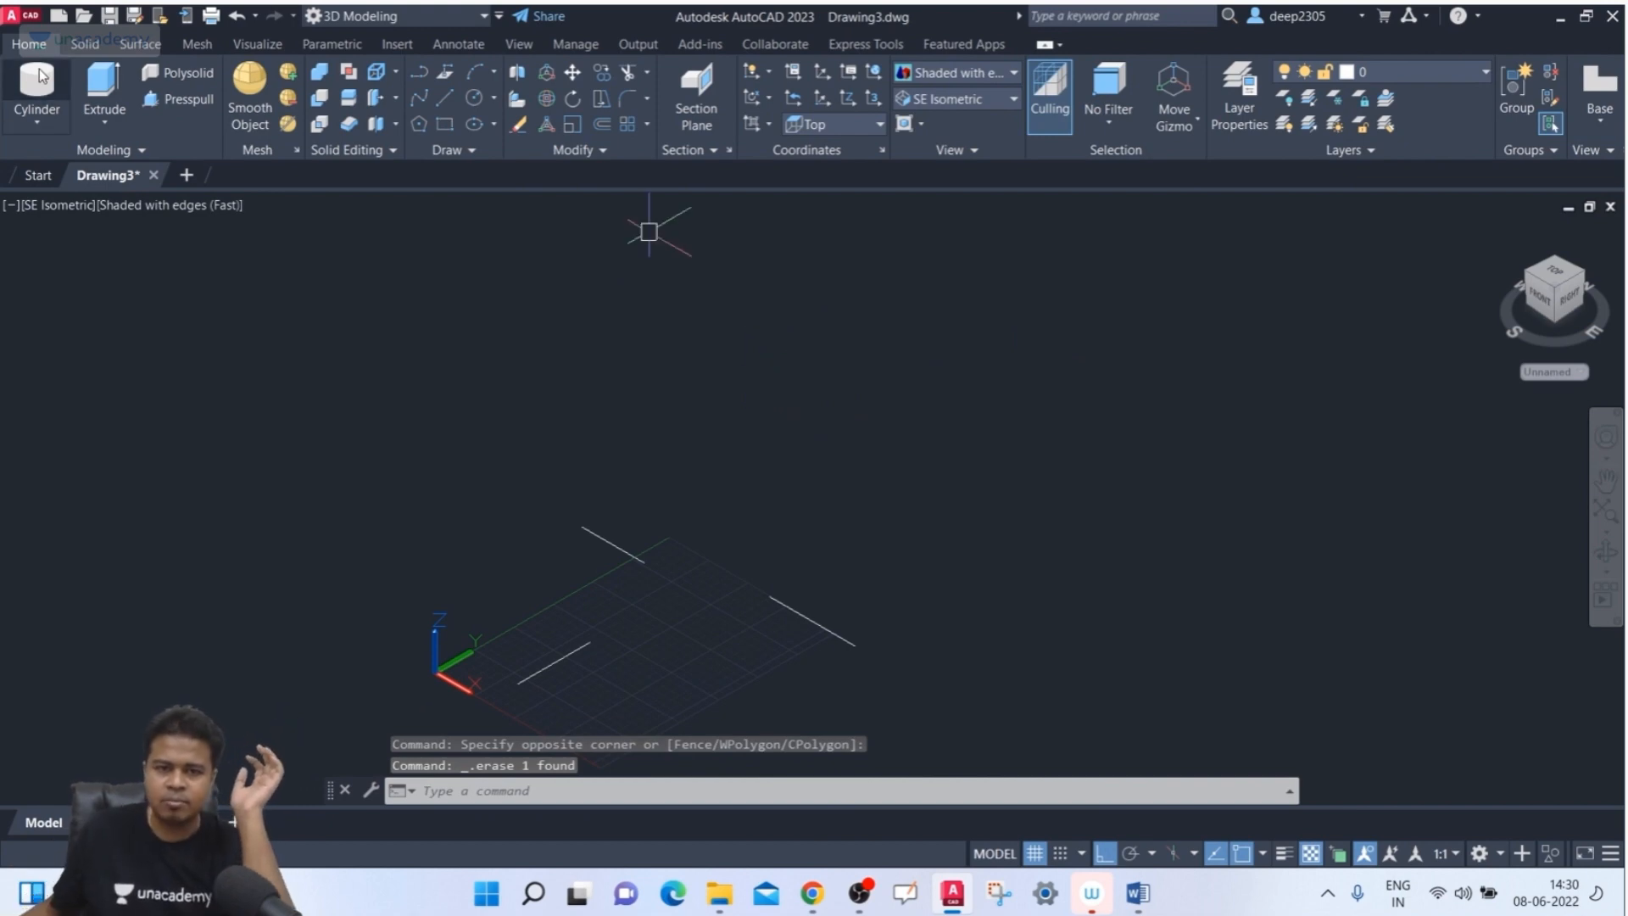
left_click(658, 631)
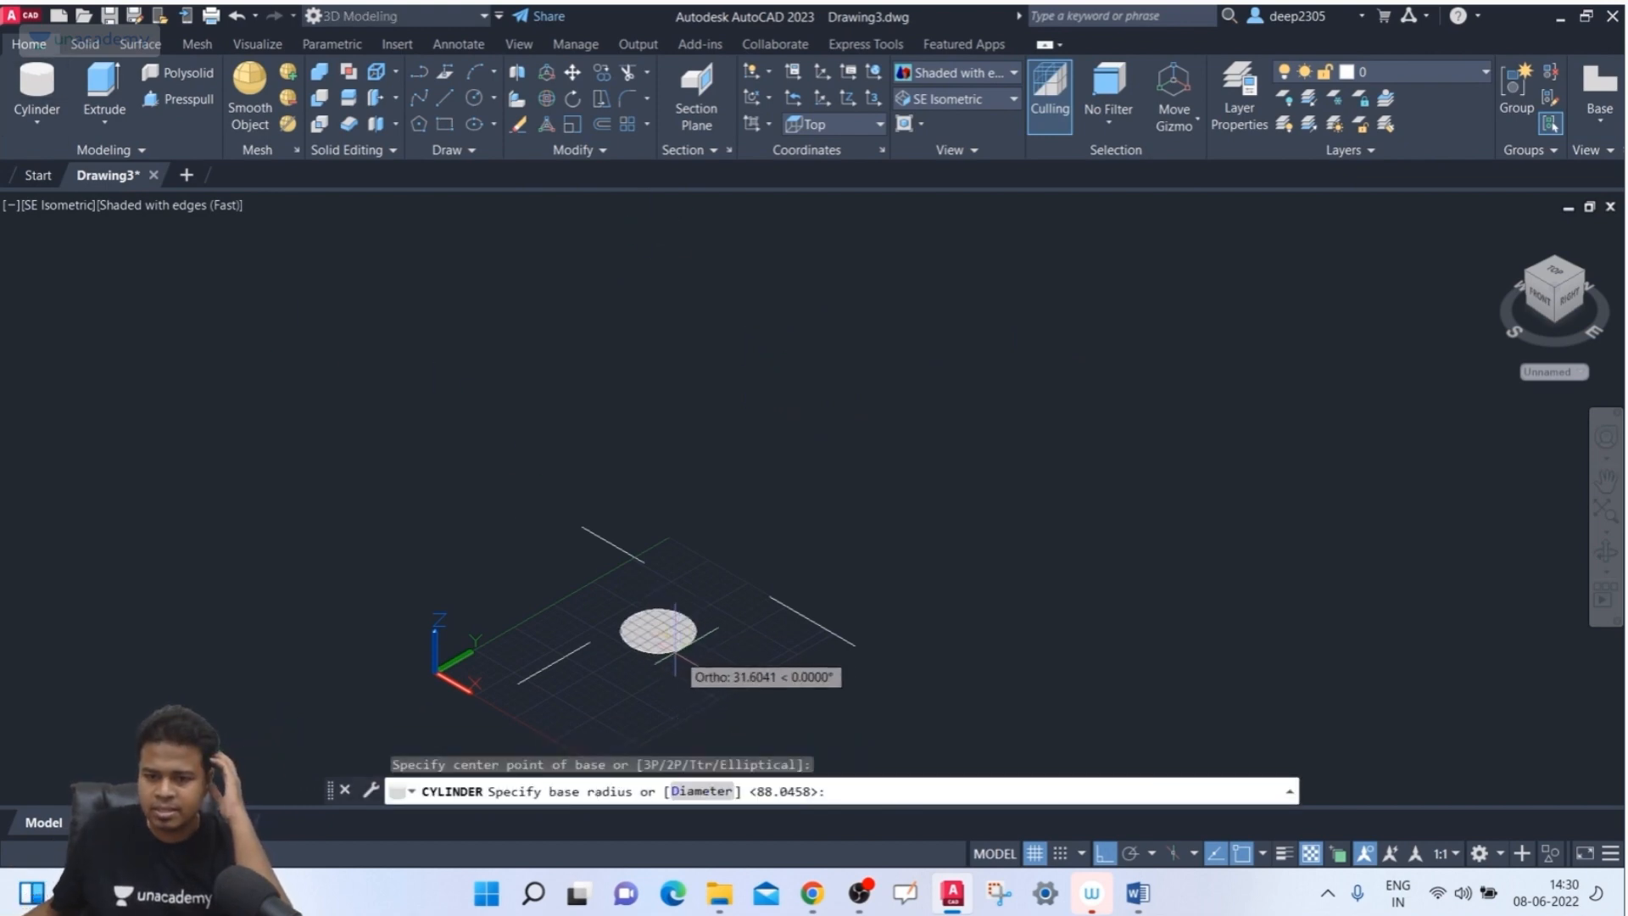
left_click(693, 667)
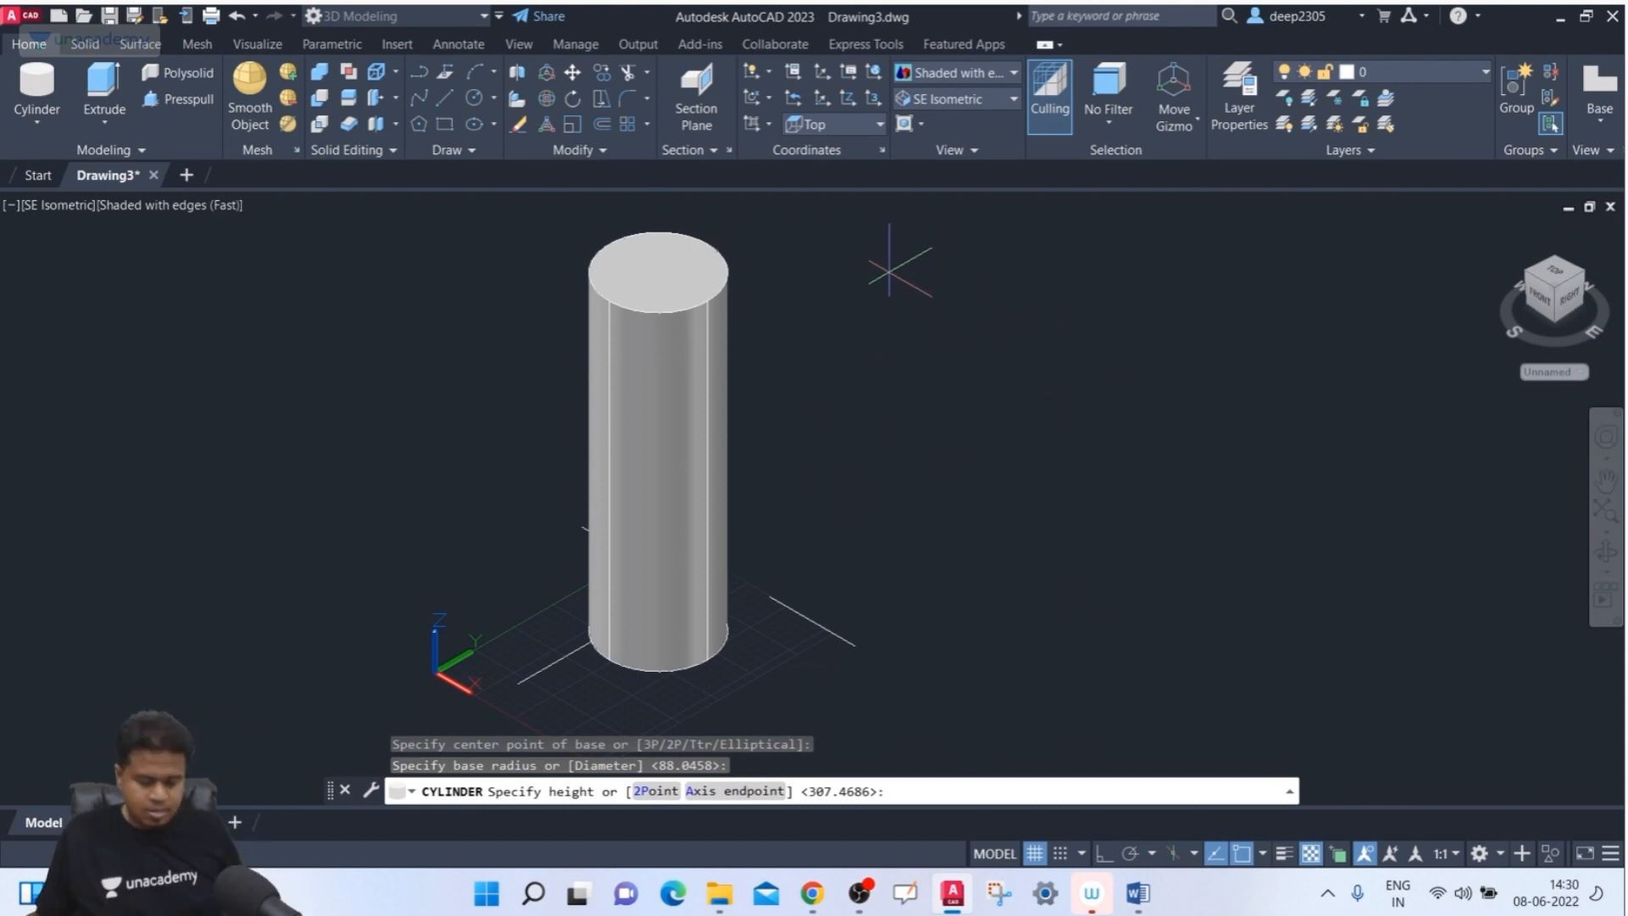
key("Escape")
- Create a vertical cylinder centred between the three lines, with a freehand base radius and a height of about 306
left_click(42, 83)
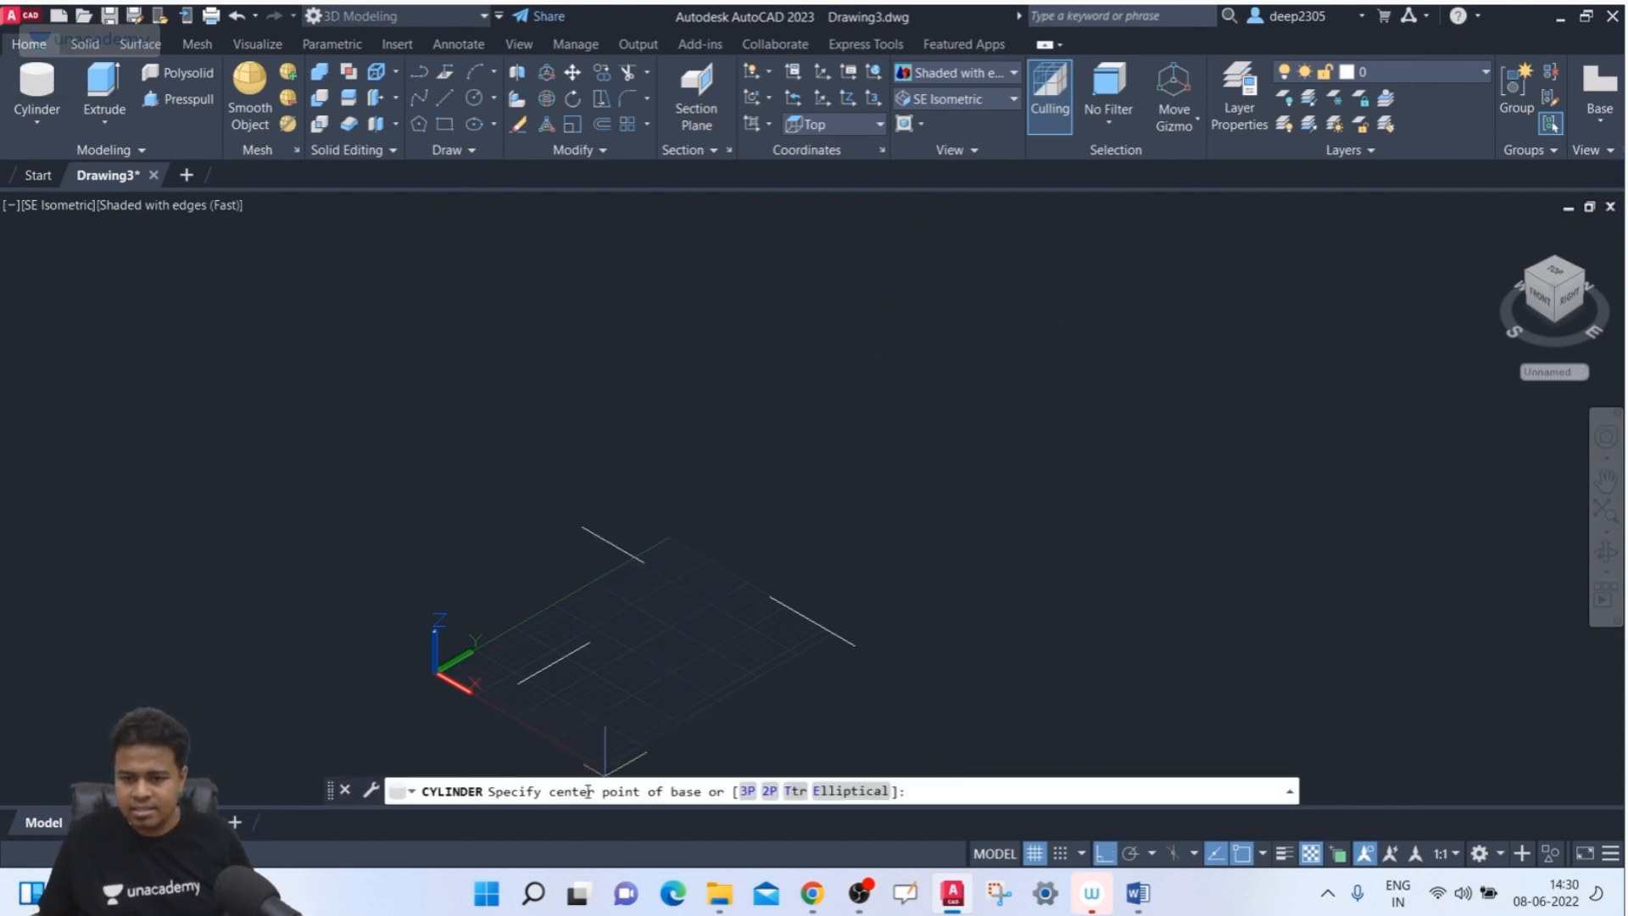
left_click(667, 621)
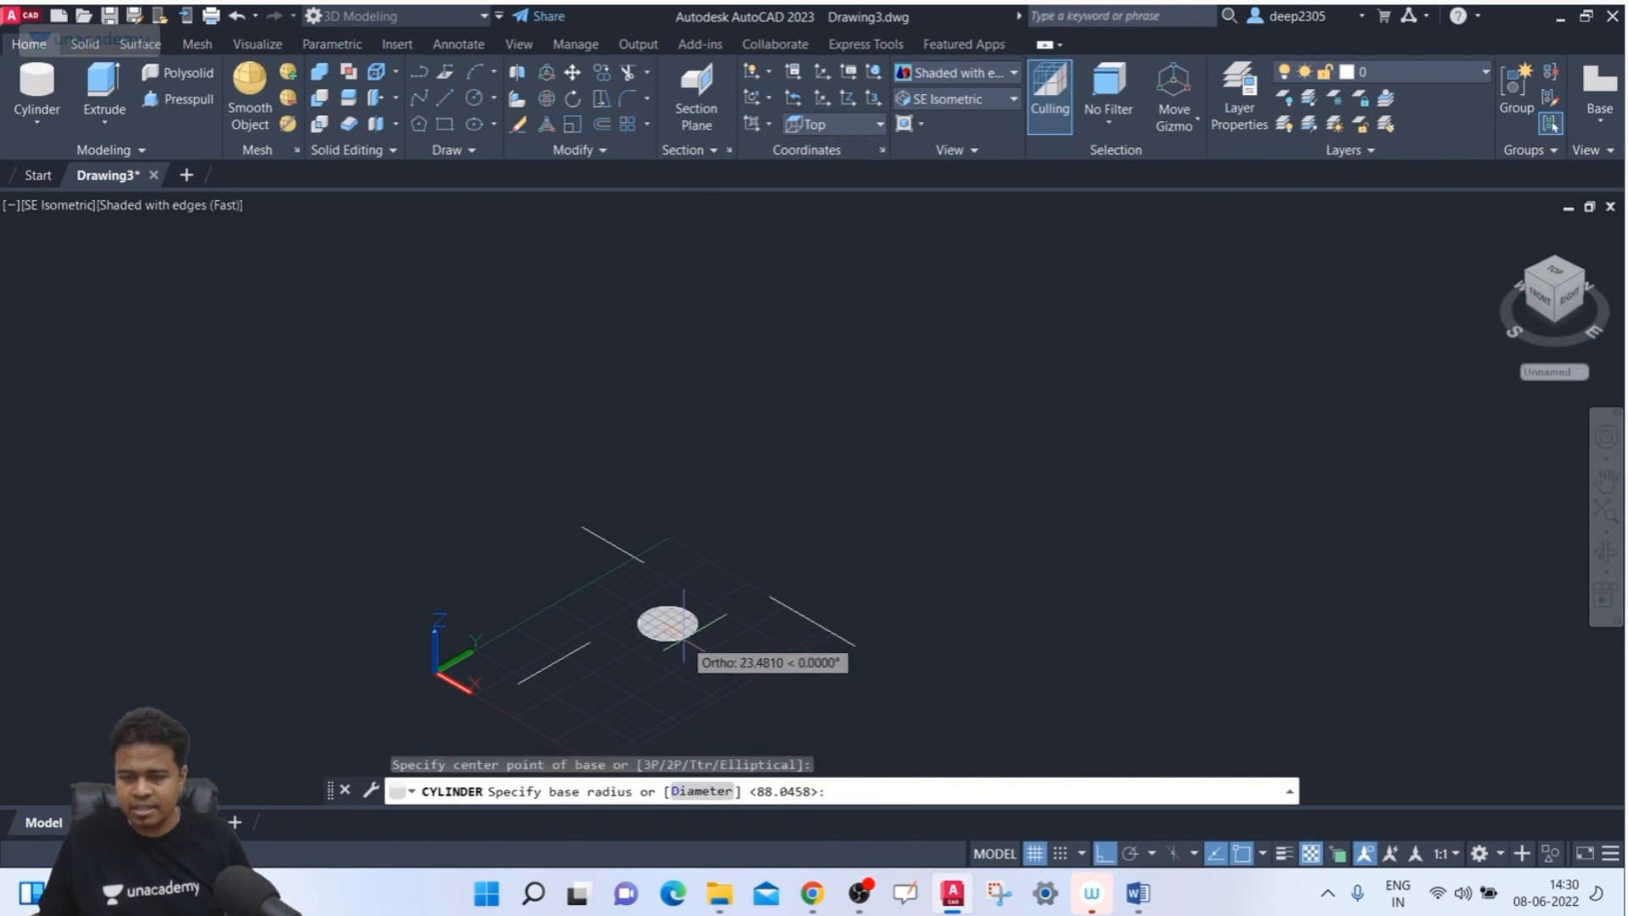
left_click(709, 663)
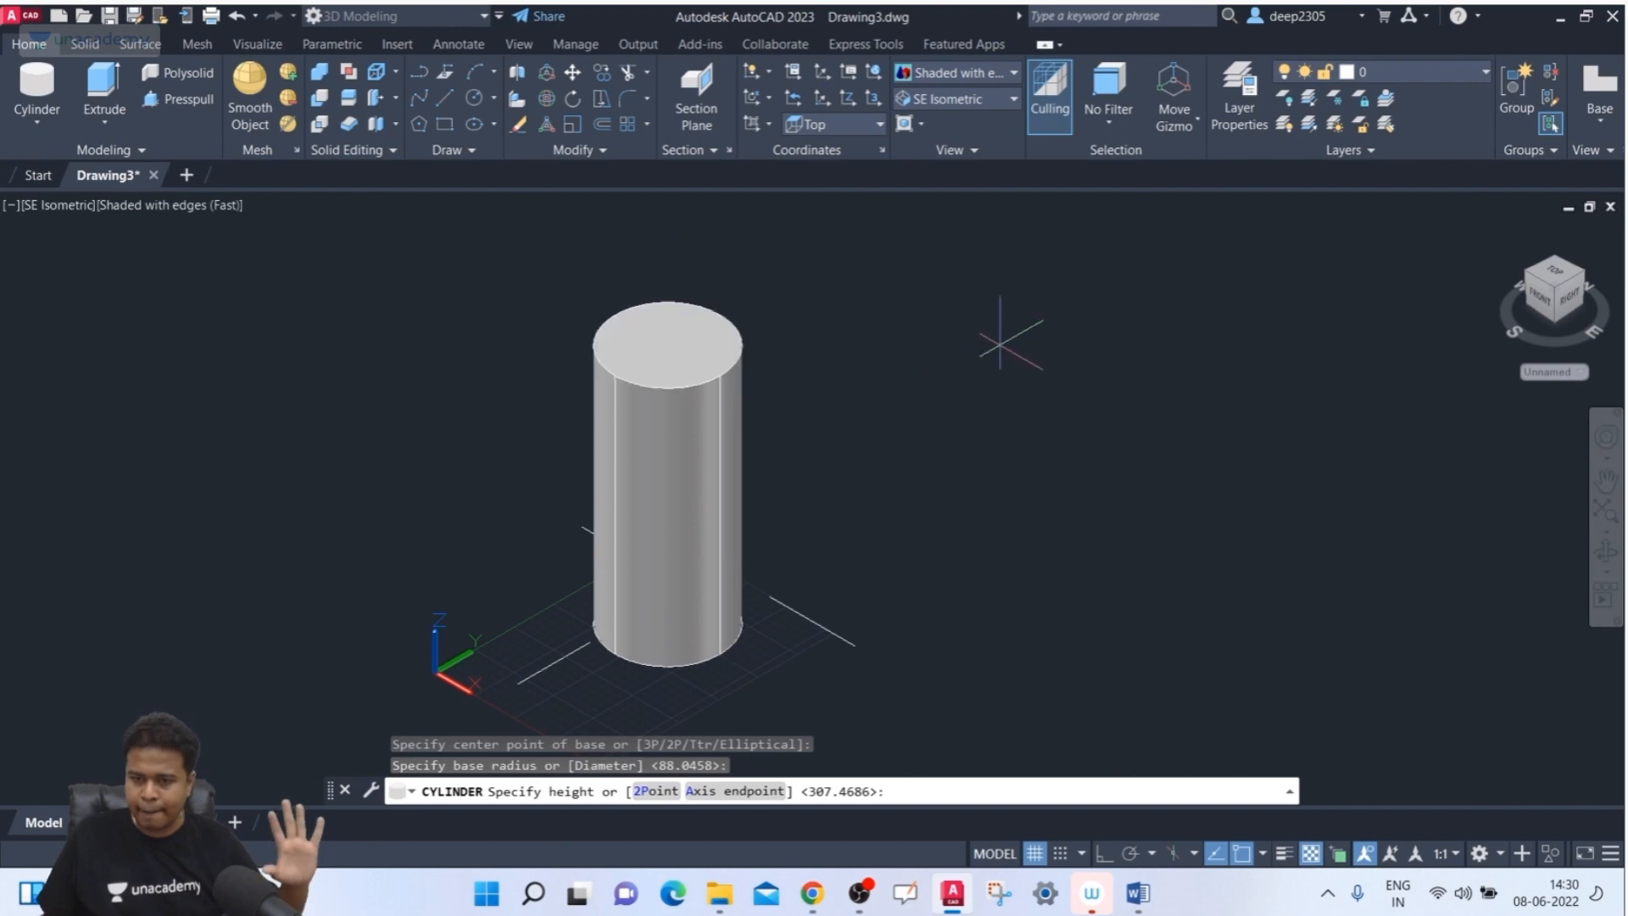
left_click(1001, 345)
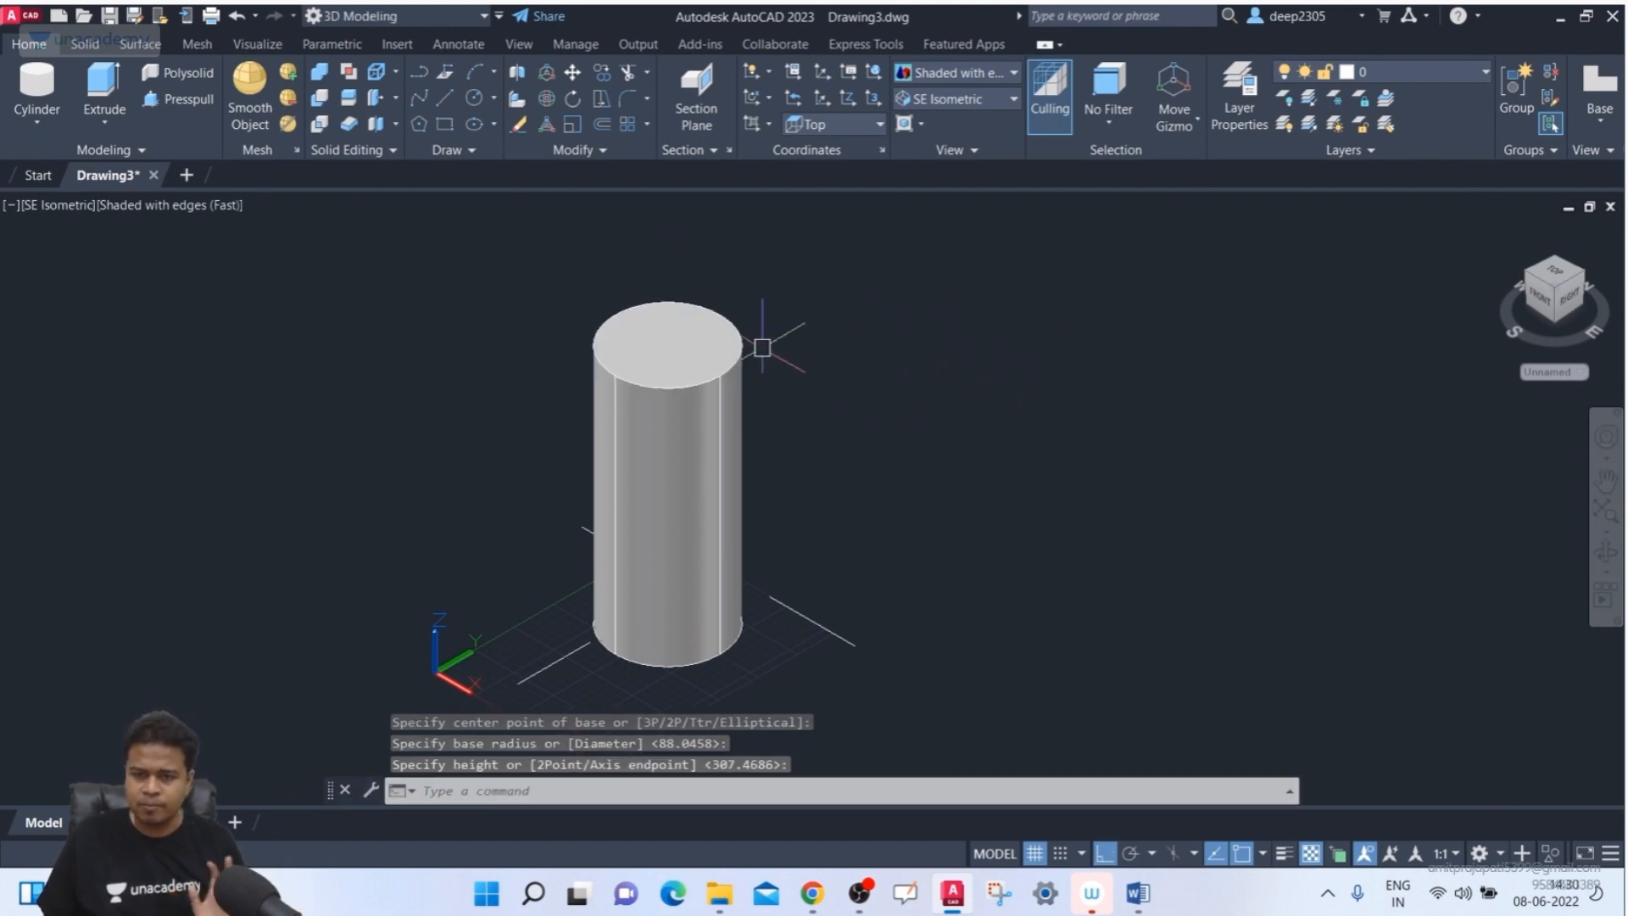
- Delete the centre-based cylinder standing between the three lines
left_click(814, 334)
left_click(699, 418)
key("Delete")
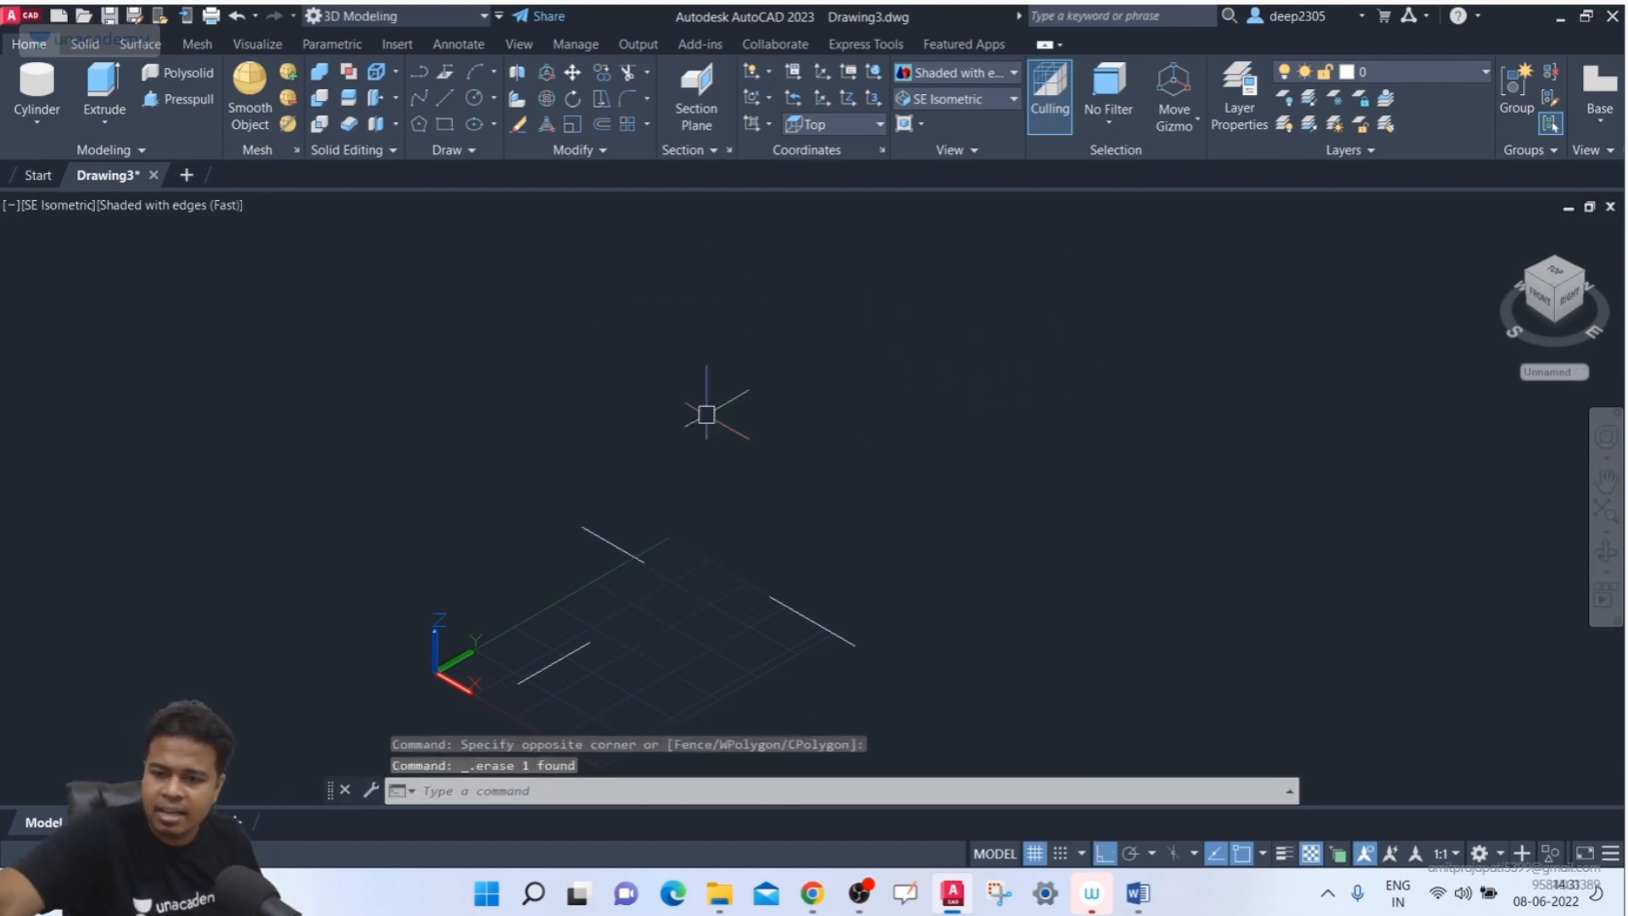
- Start a cylinder with a 3P base through the inner endpoints of the three lines
left_click(37, 81)
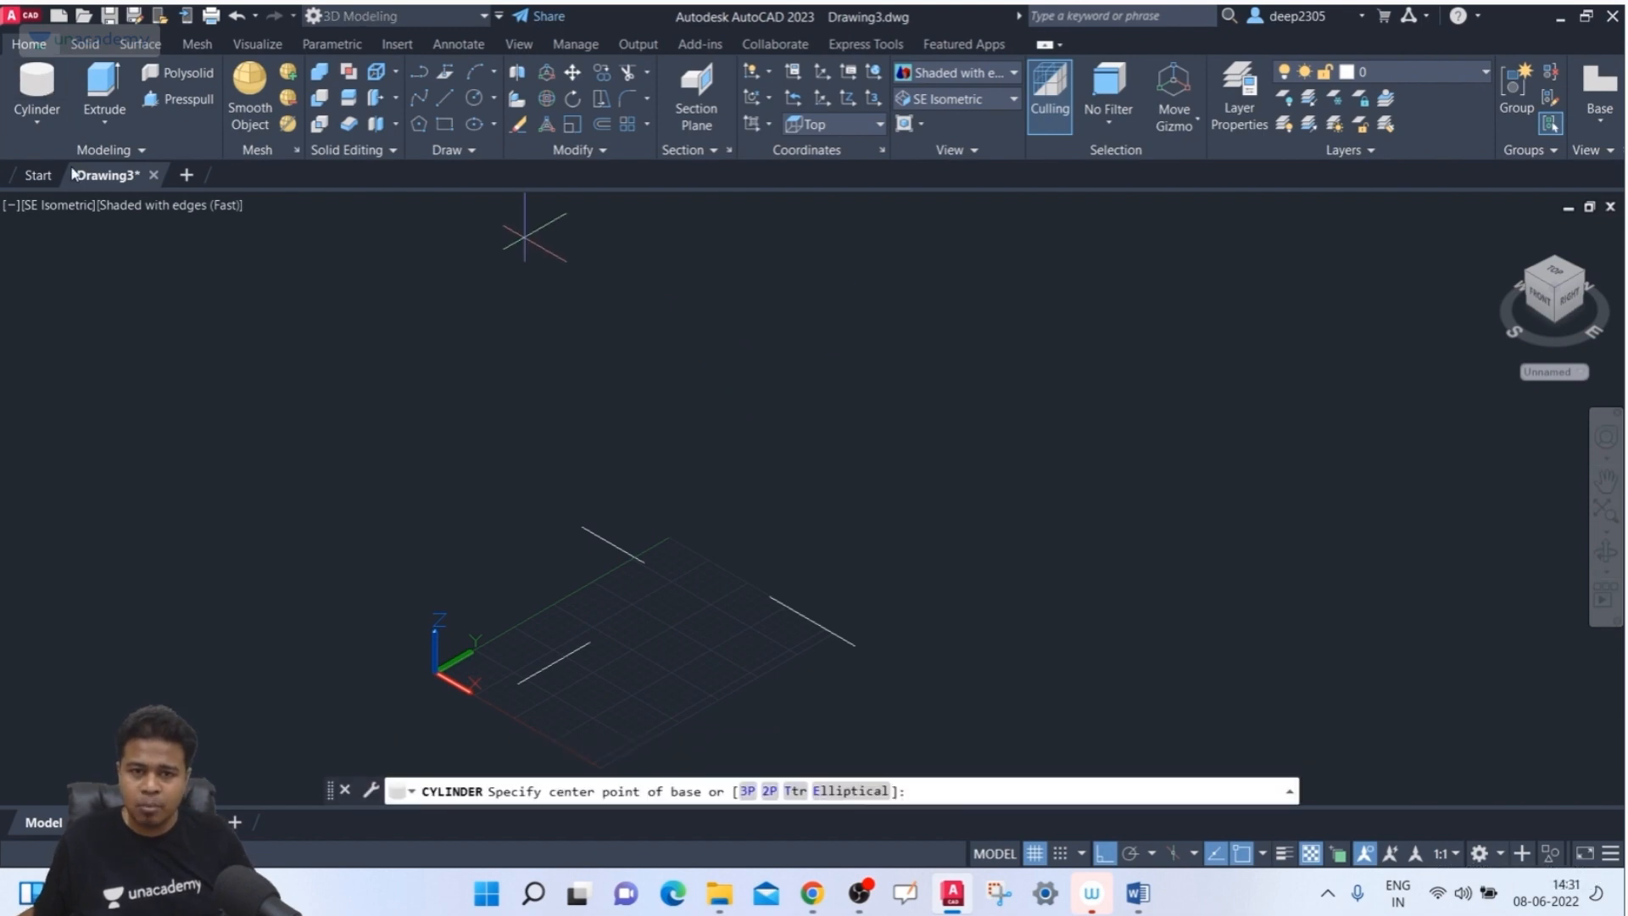
left_click(747, 792)
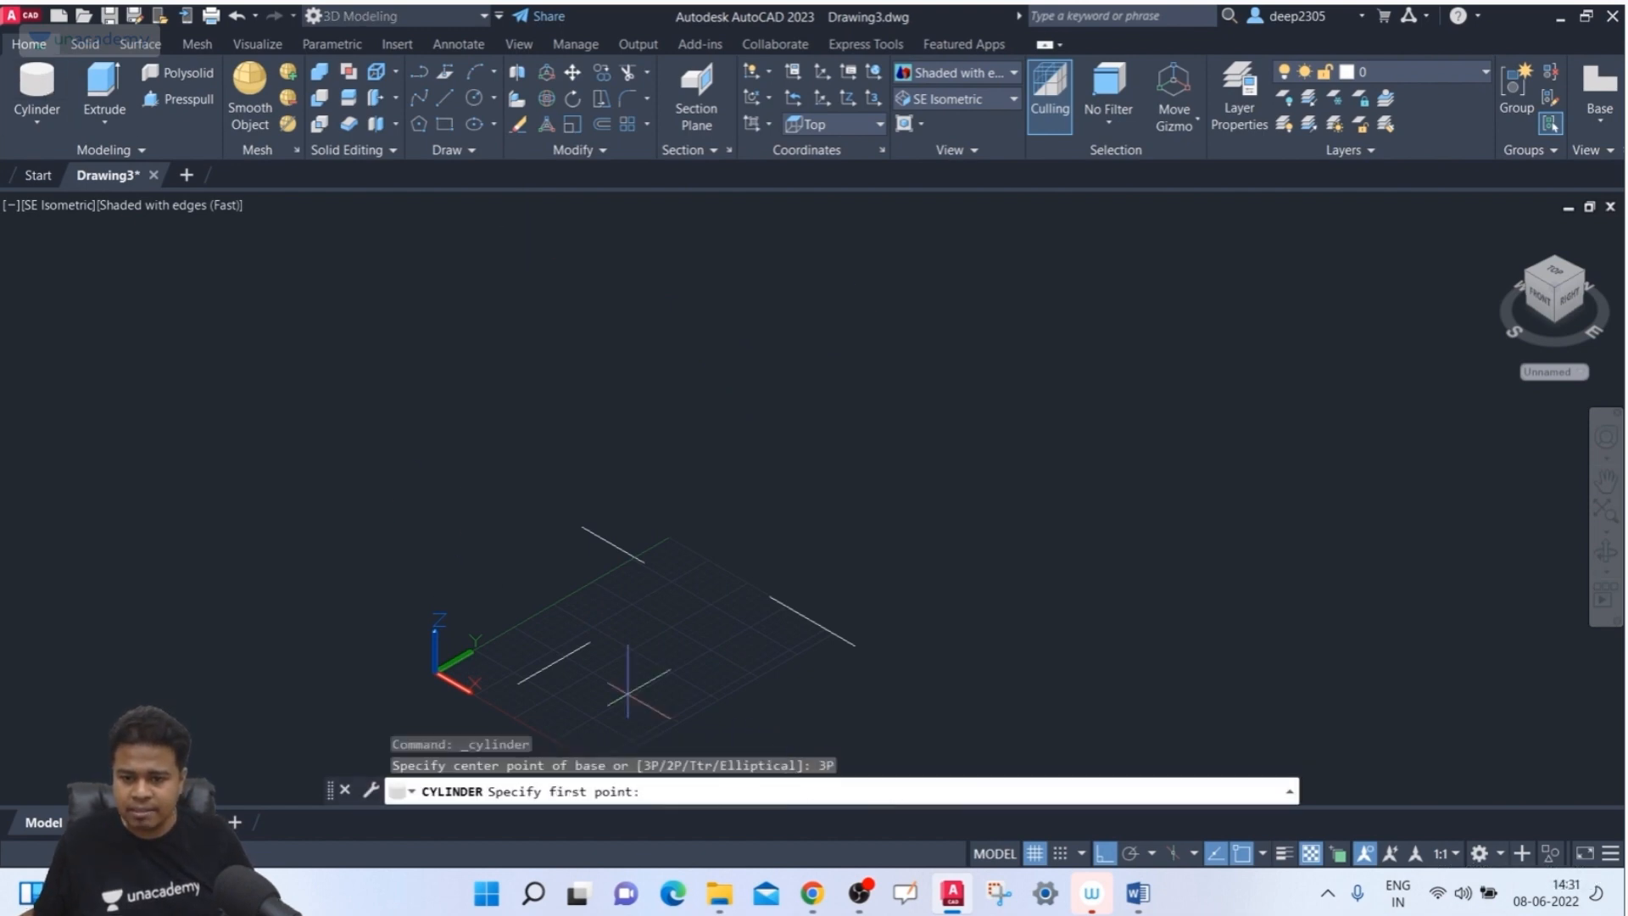
left_click(590, 643)
left_click(645, 564)
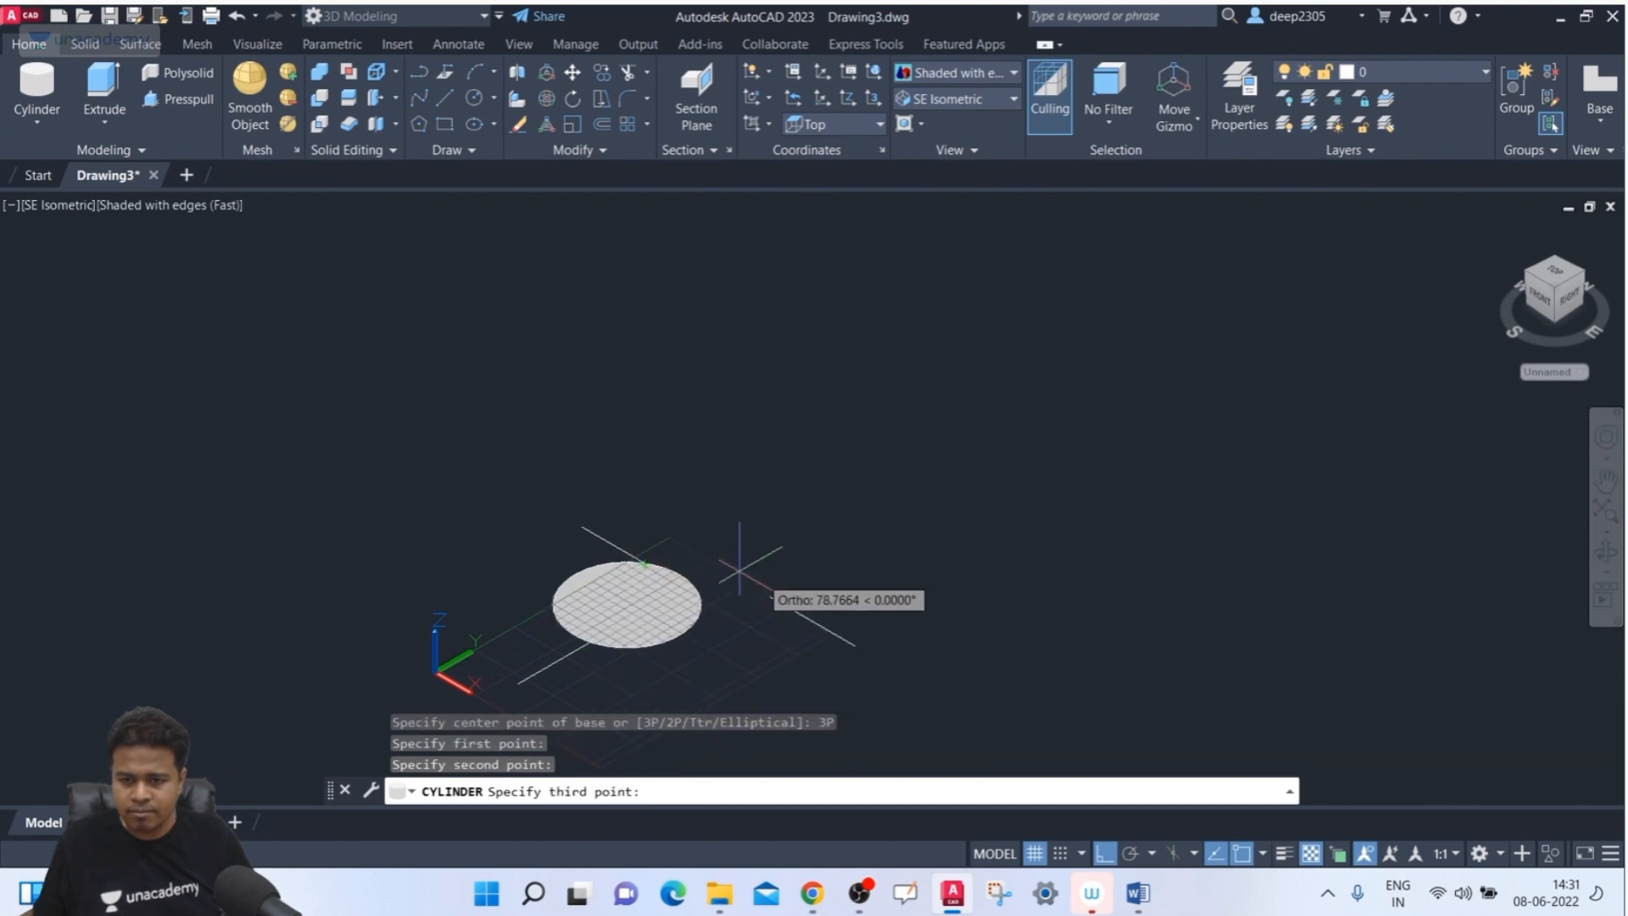
left_click(767, 593)
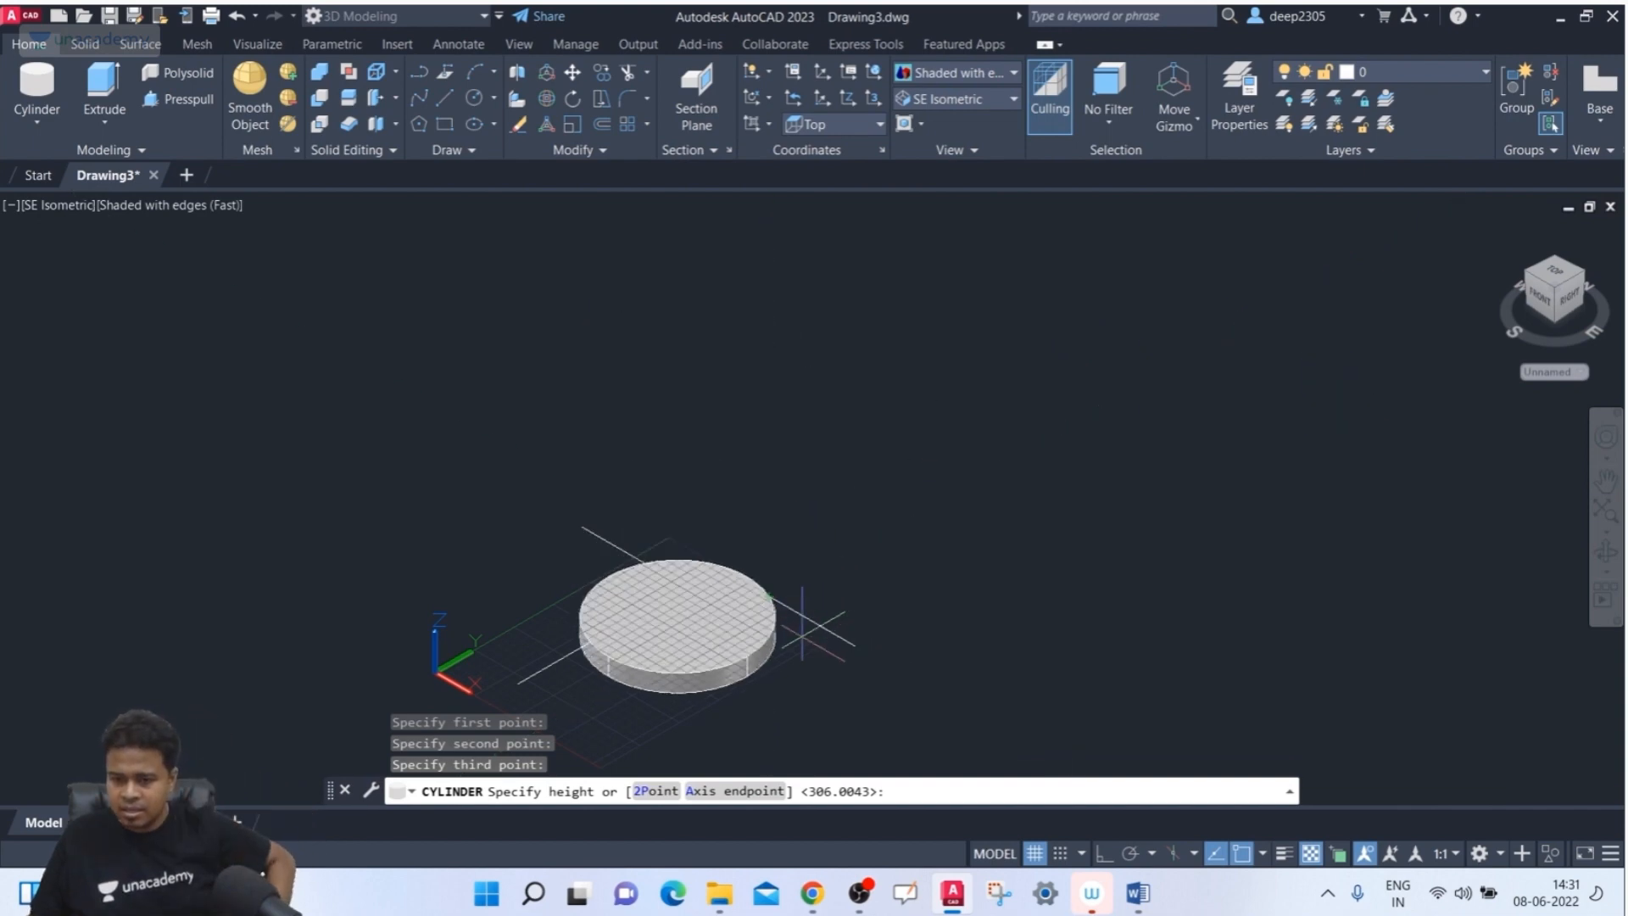
- Finish the 3P-based cylinder with the Axis endpoint option, laying it horizontally along the X axis about 472 long
left_click(747, 792)
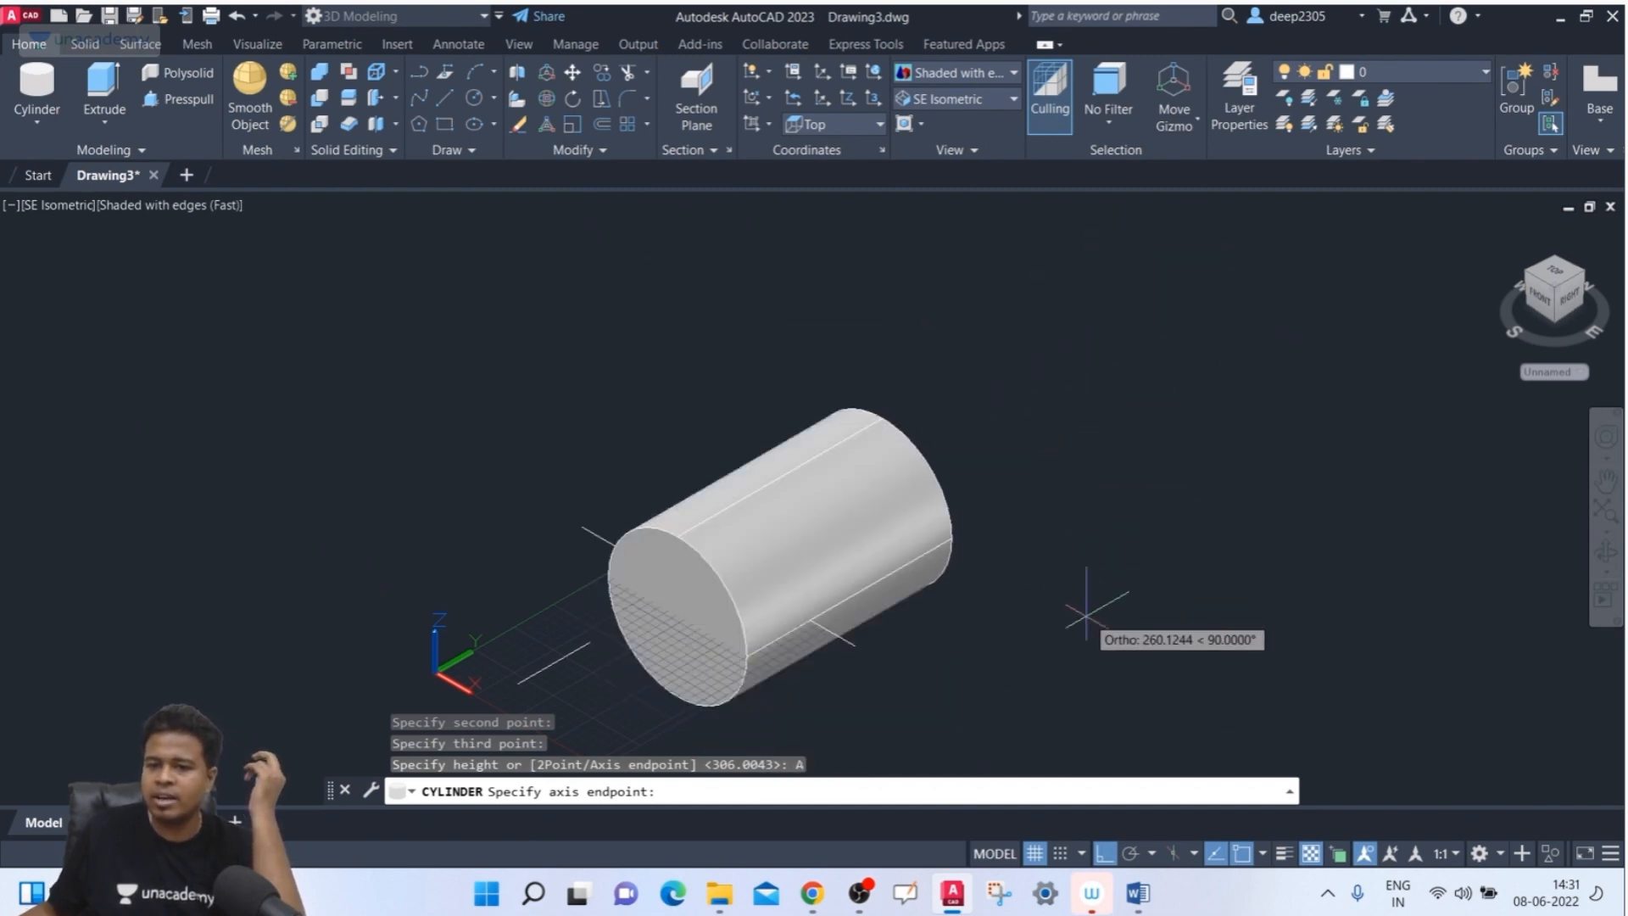
middle_click_drag(1084, 681, 846, 478)
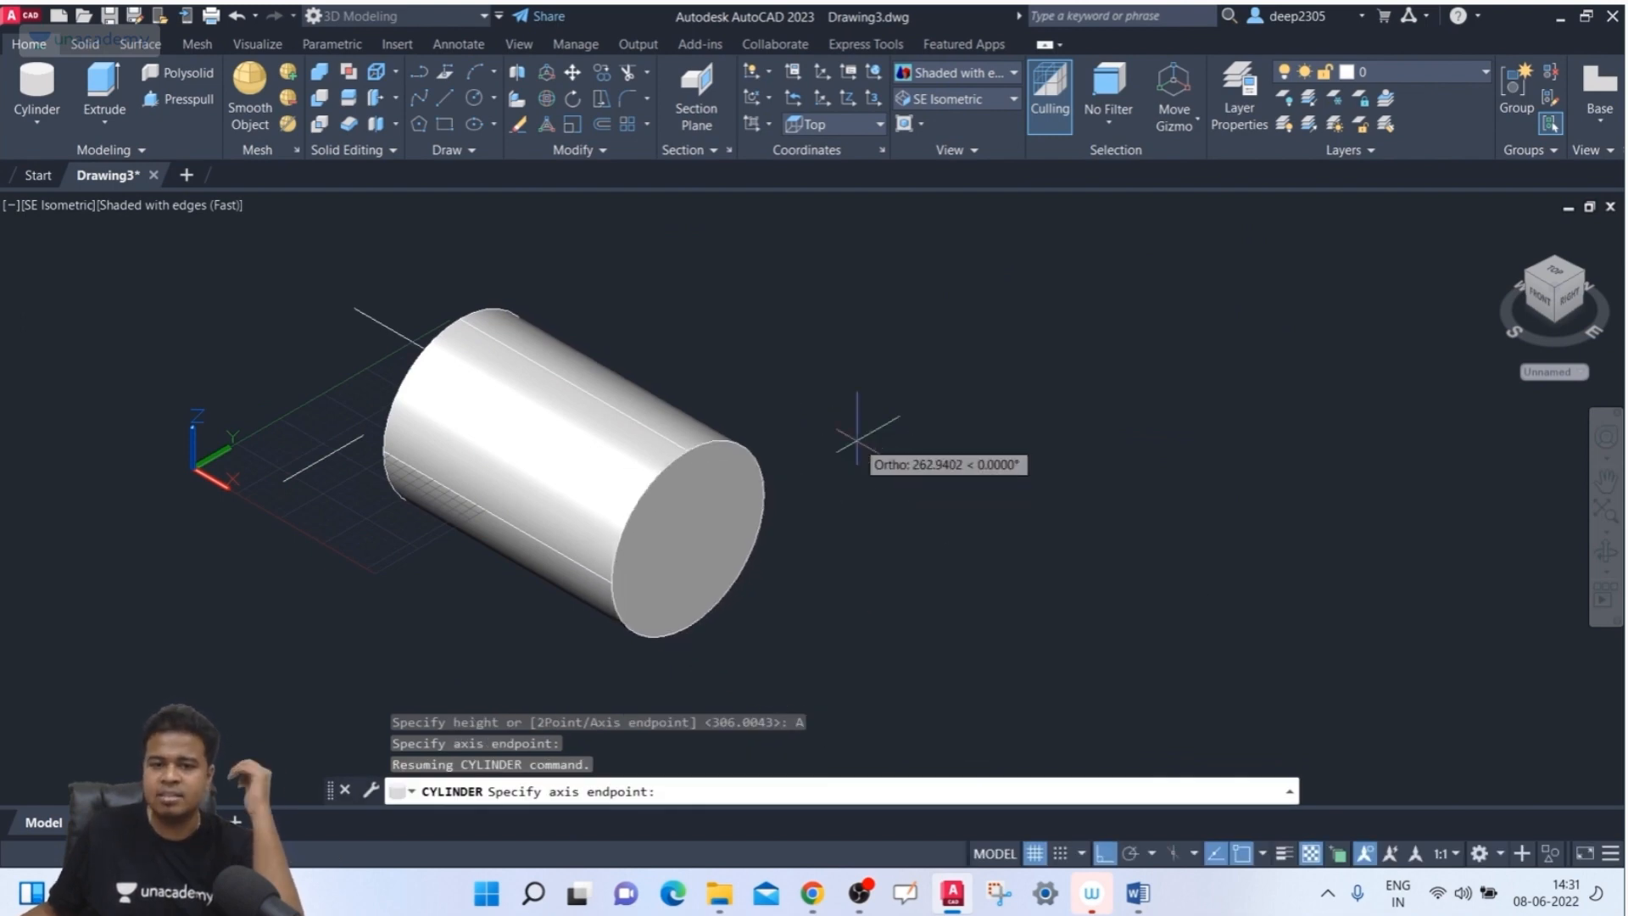
scroll(953, 504, "down", 3)
middle_click_drag(953, 477, 837, 639)
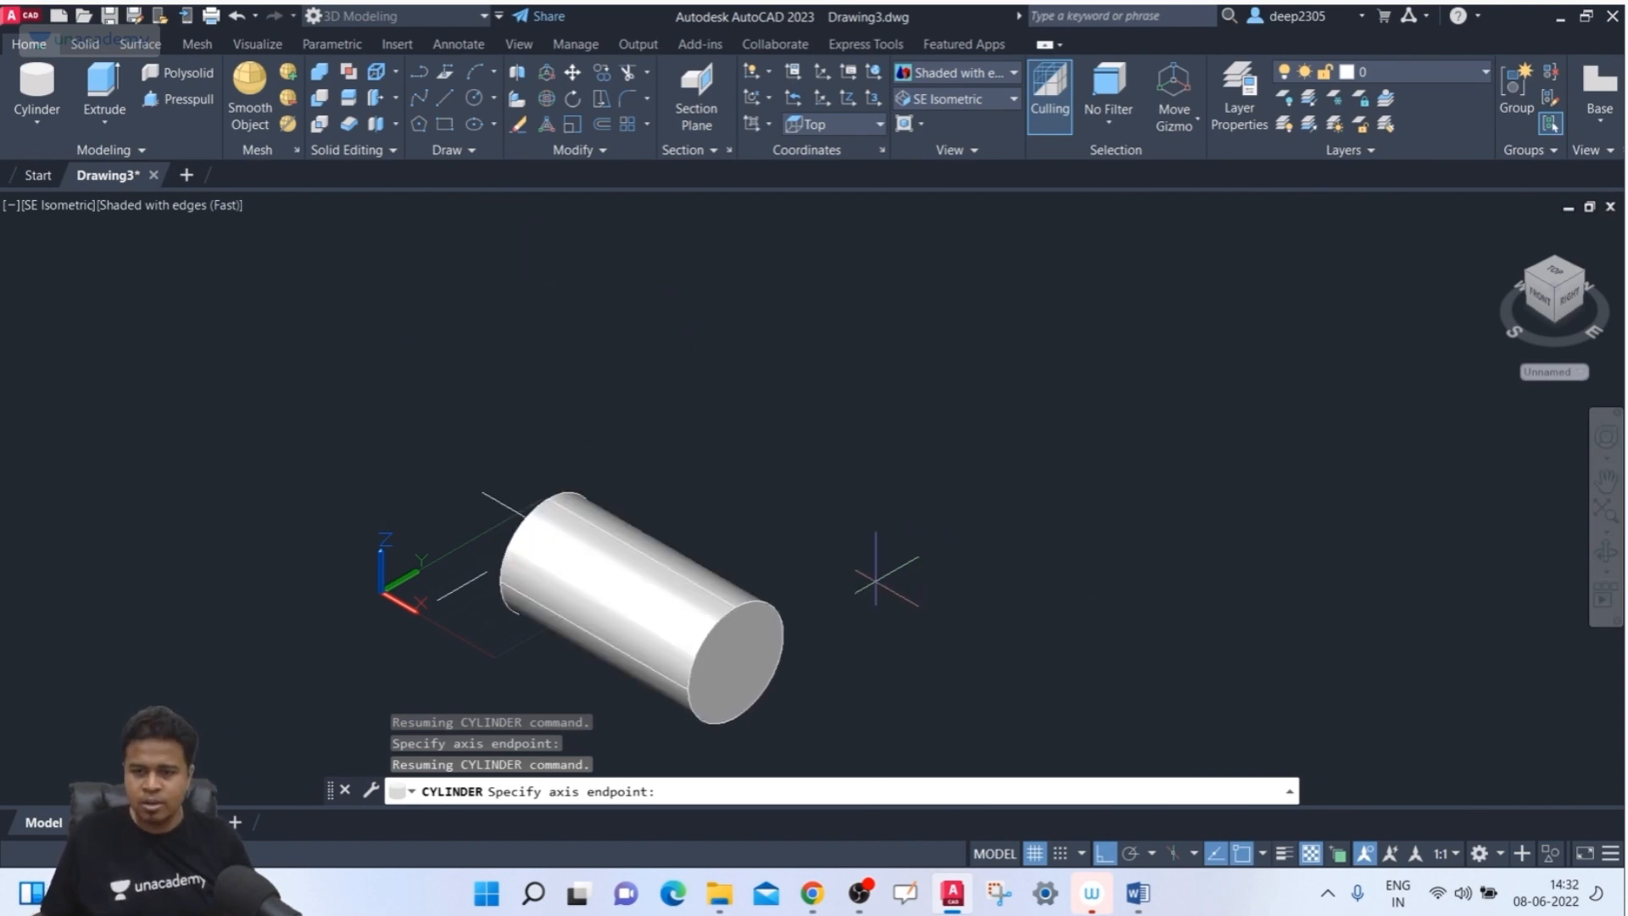
left_click(983, 624)
middle_click_drag(984, 624, 890, 511)
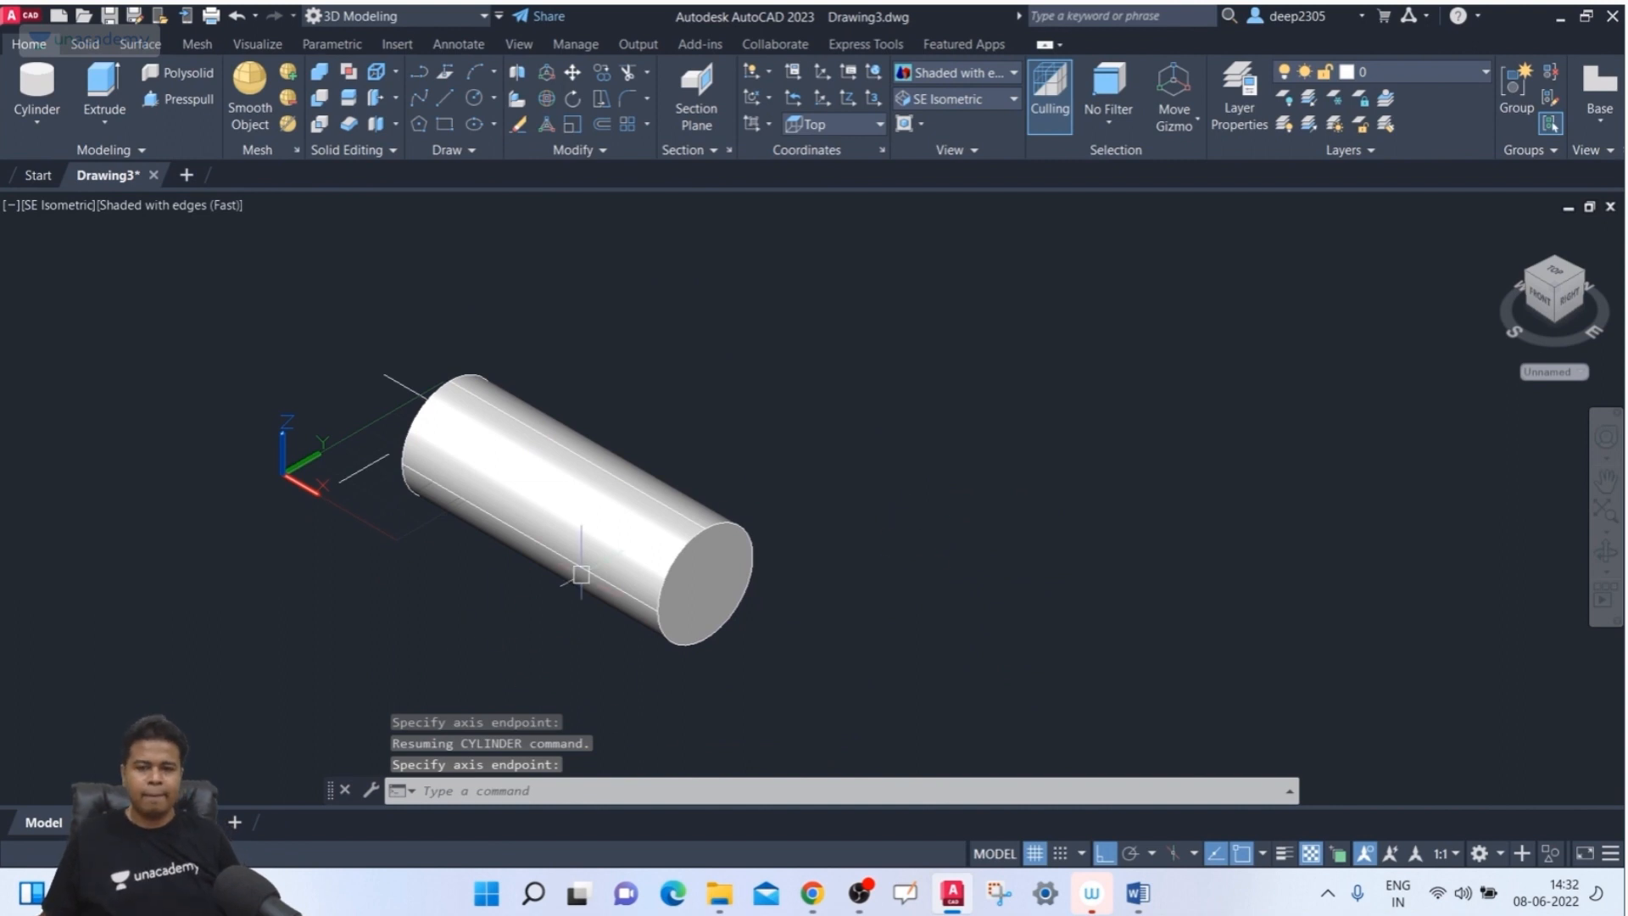
- Delete the horizontal cylinder lying along the X axis, keeping the three lines
left_click(679, 553)
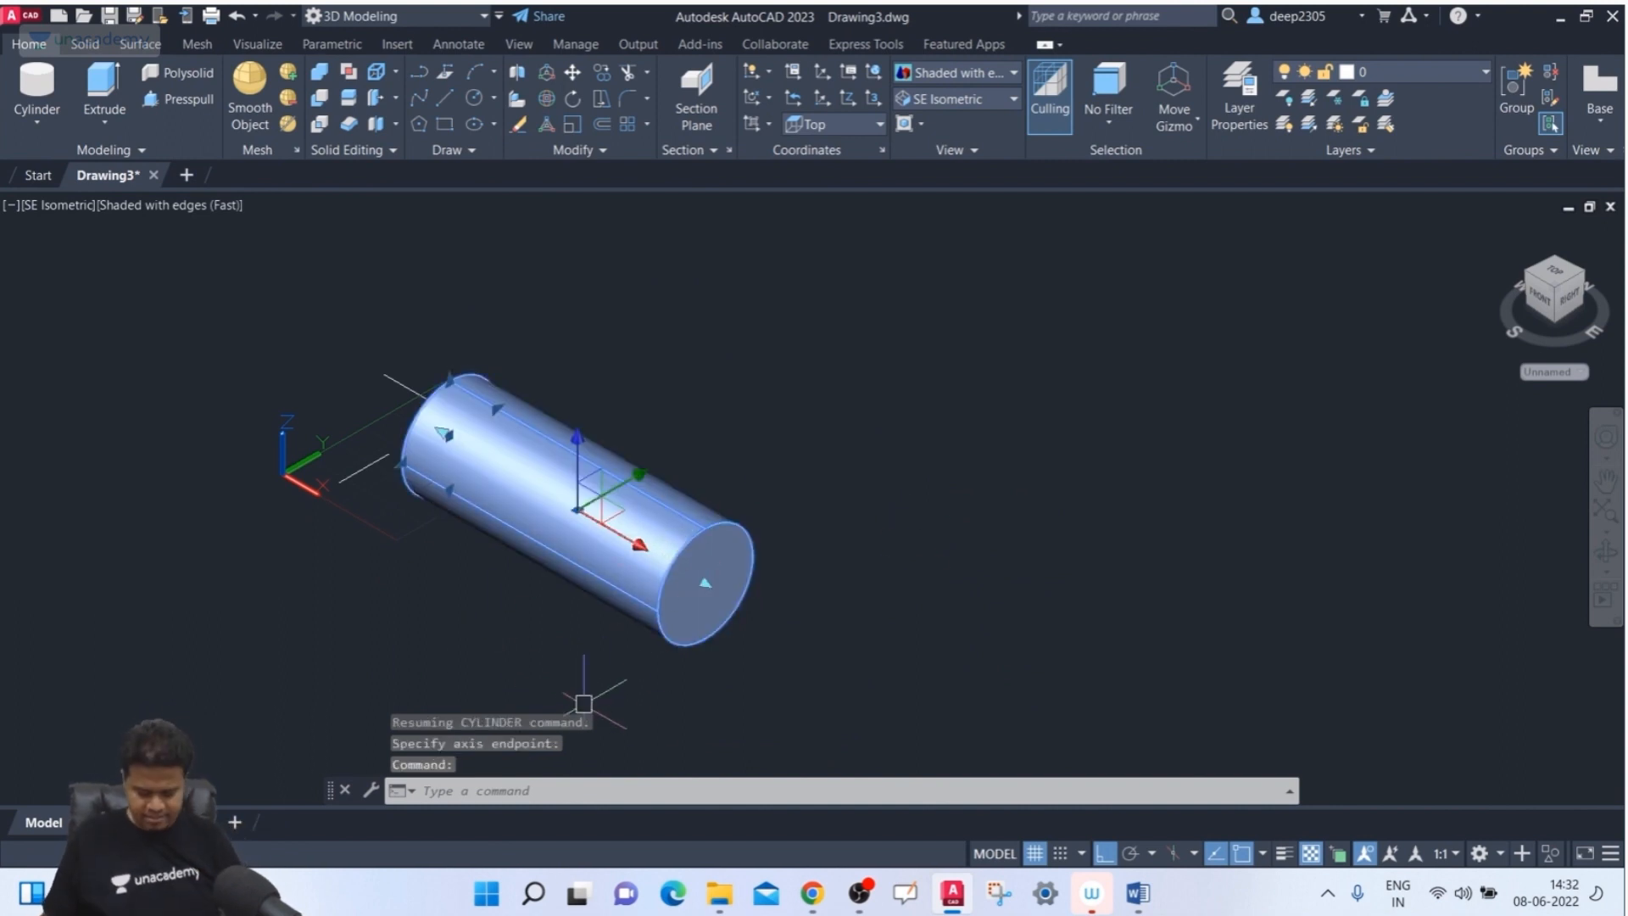
key("Delete")
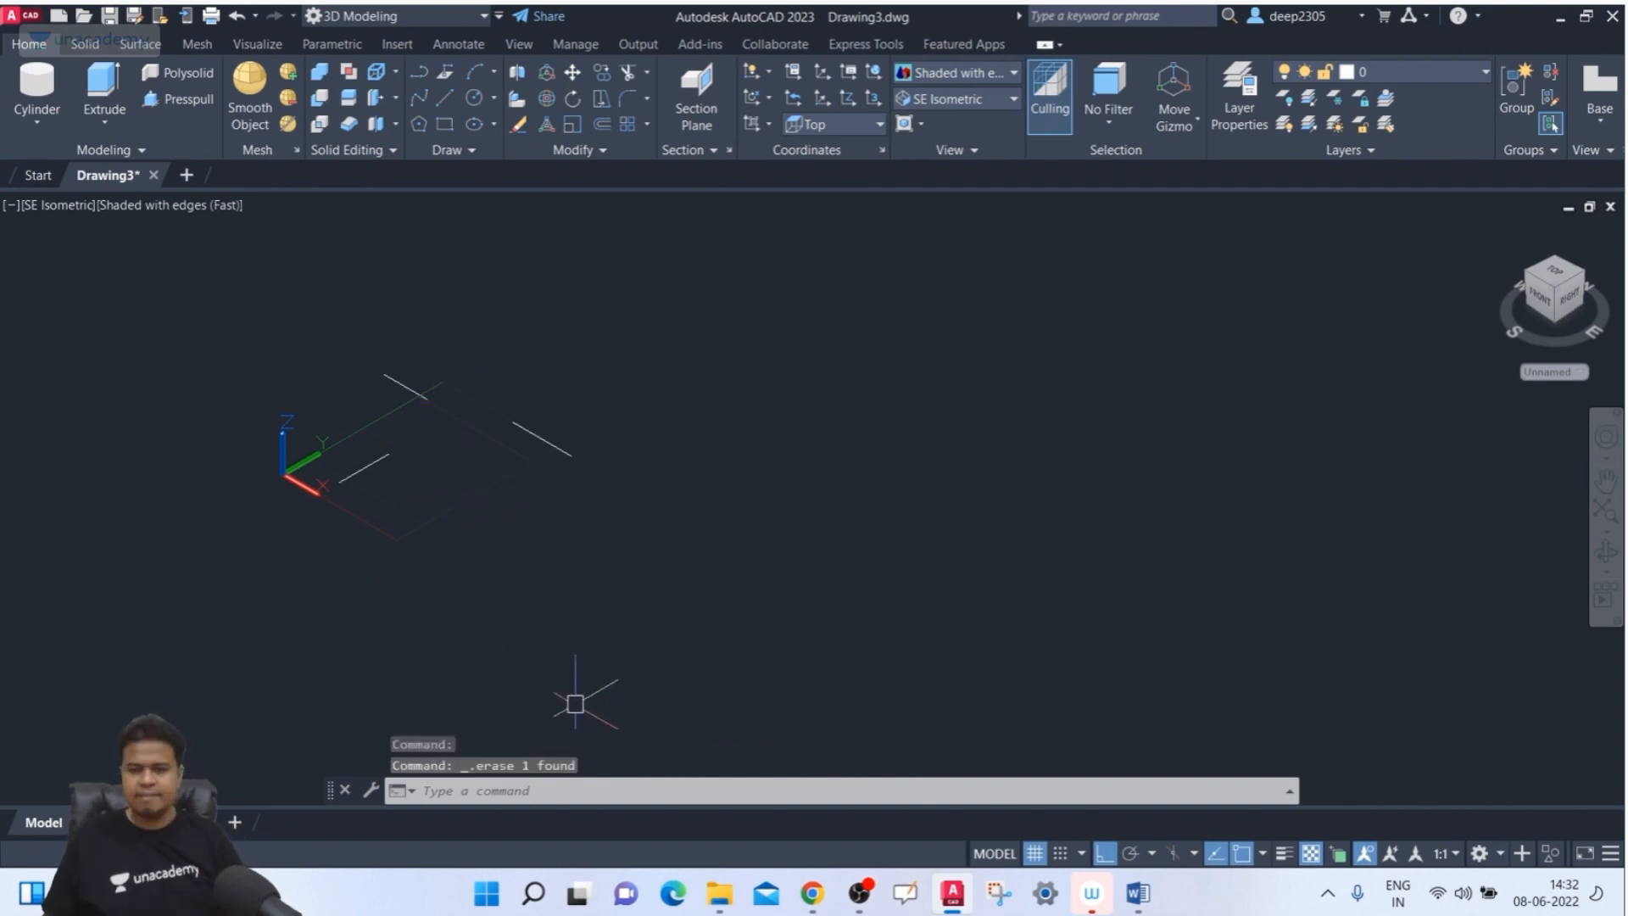
- Create a cylinder centred between the three lines, base radius about 32, with its axis endpoint 350 away along the Y axis
left_click(36, 92)
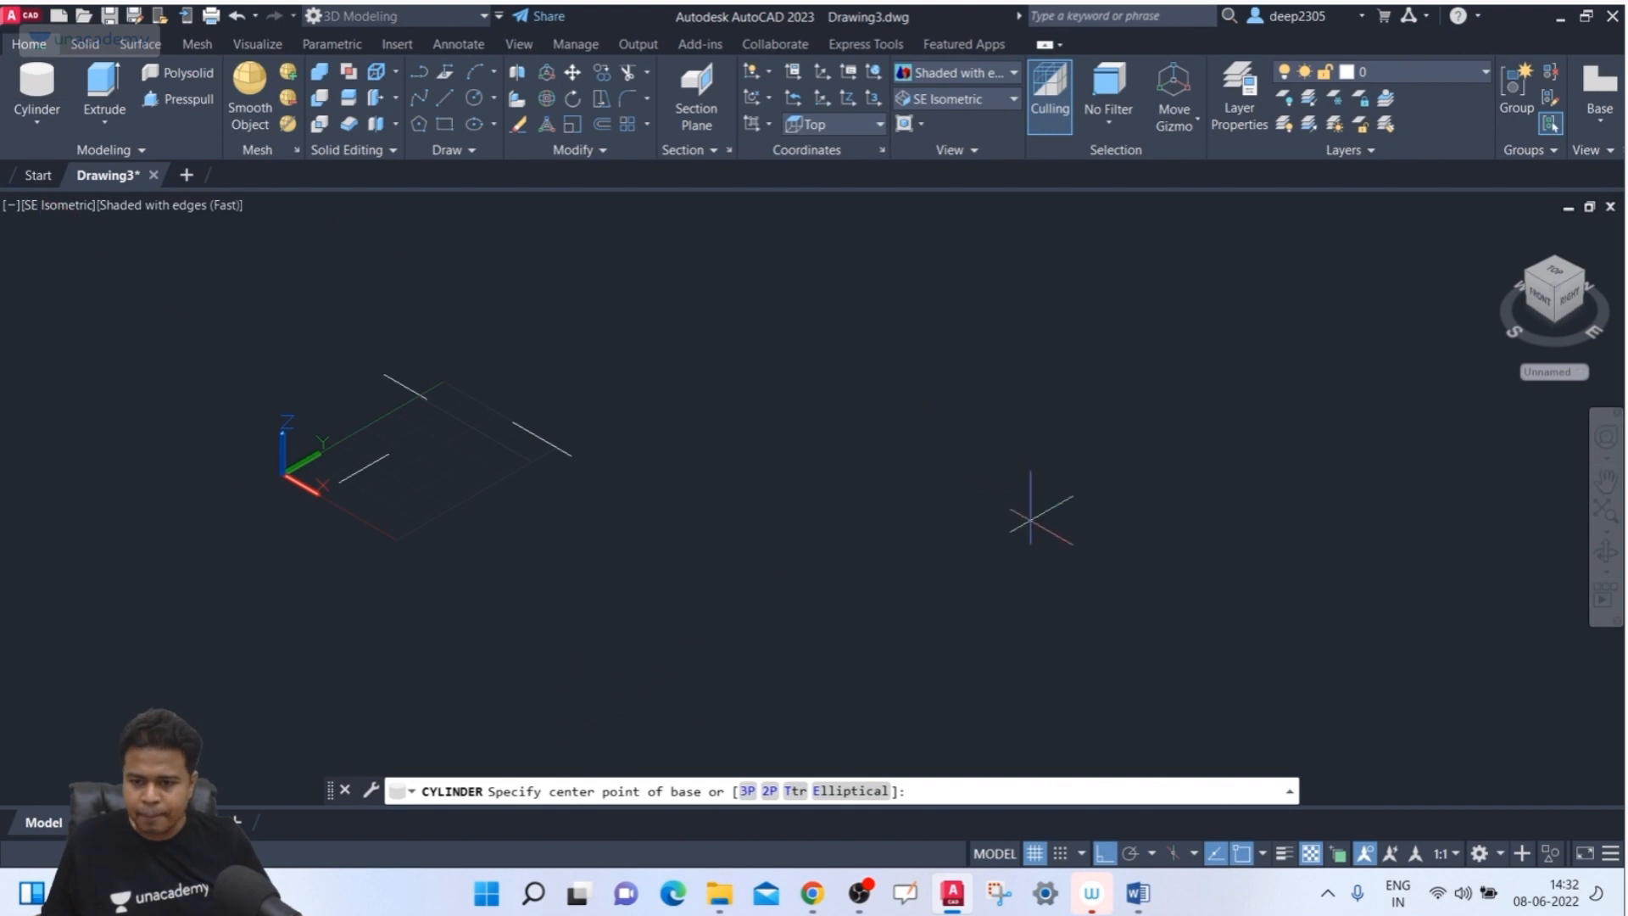
left_click(430, 462)
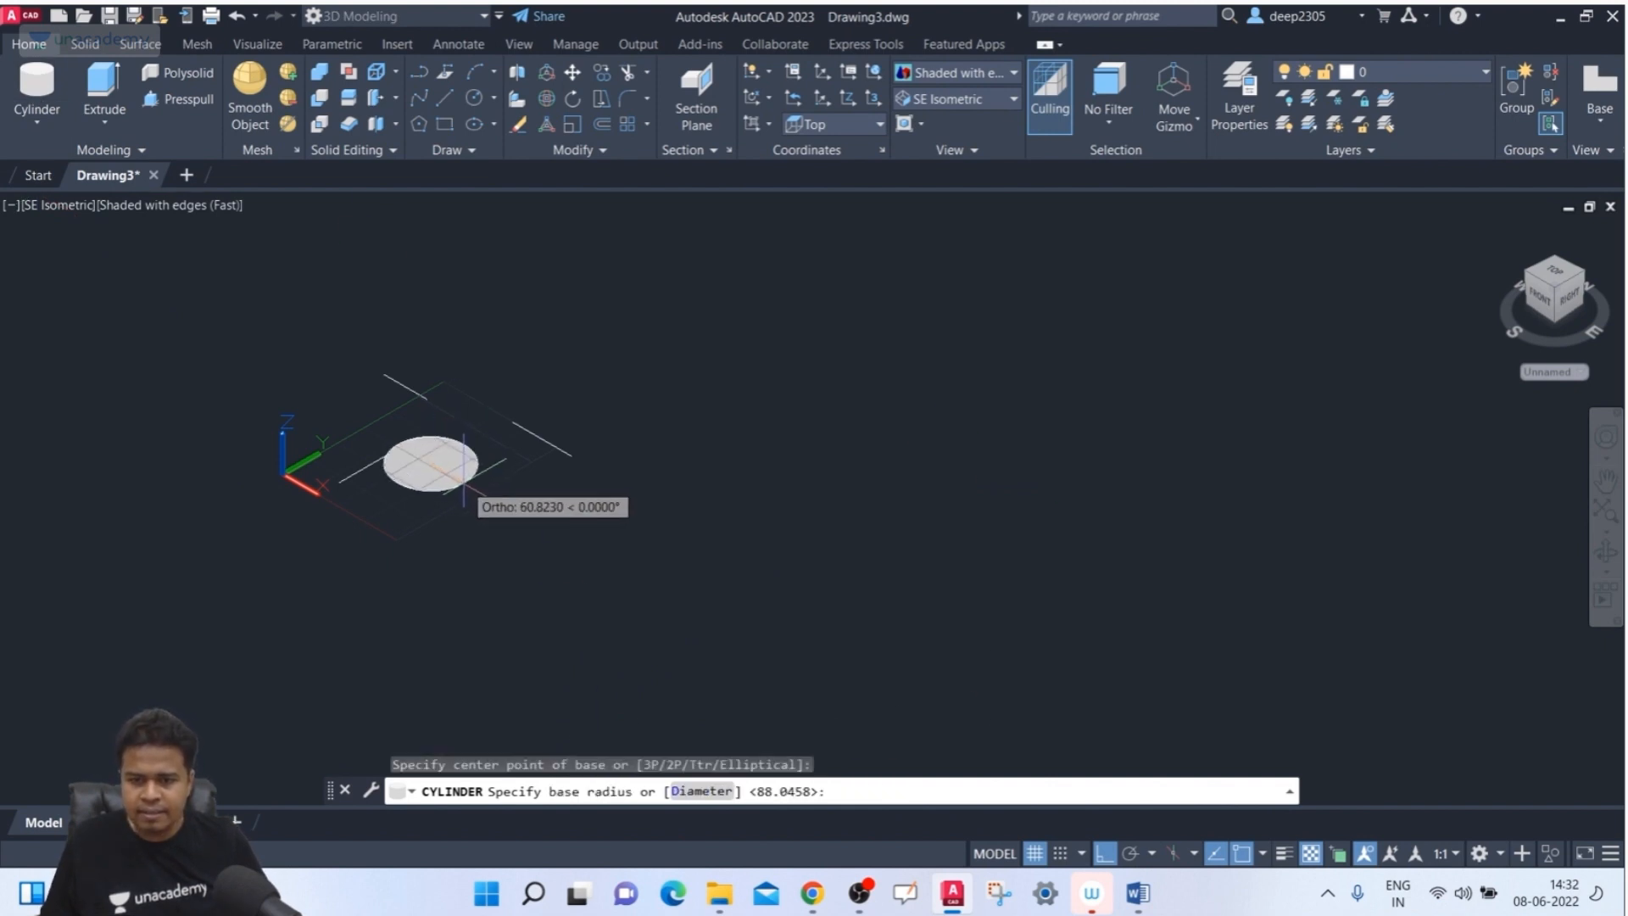
scroll(465, 463, "up", 2)
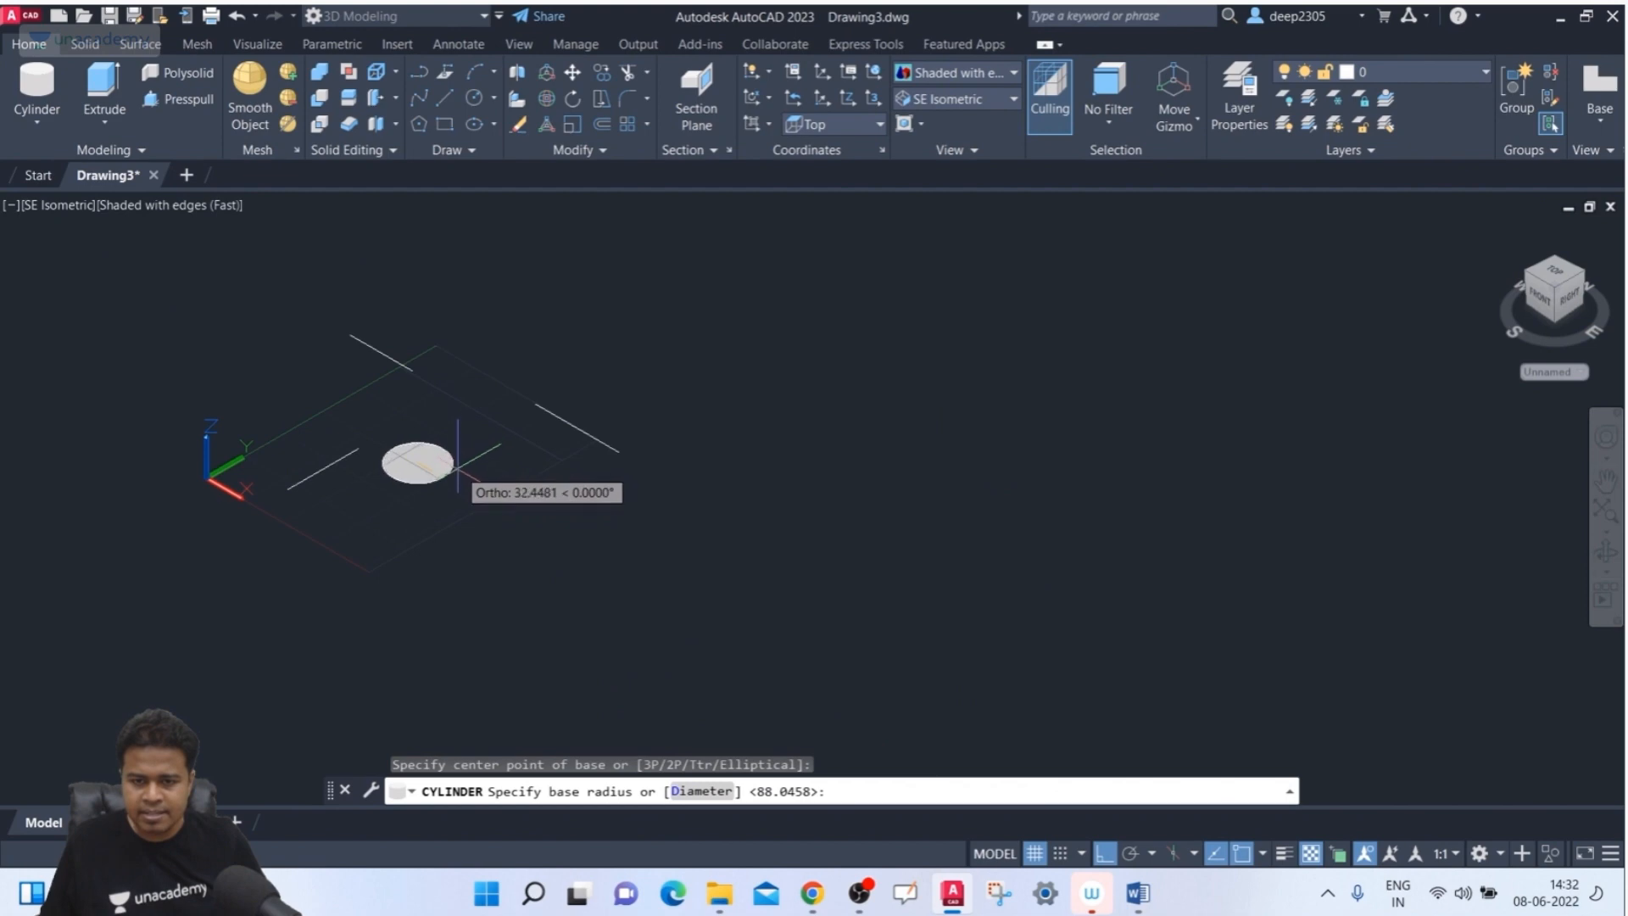
left_click(456, 462)
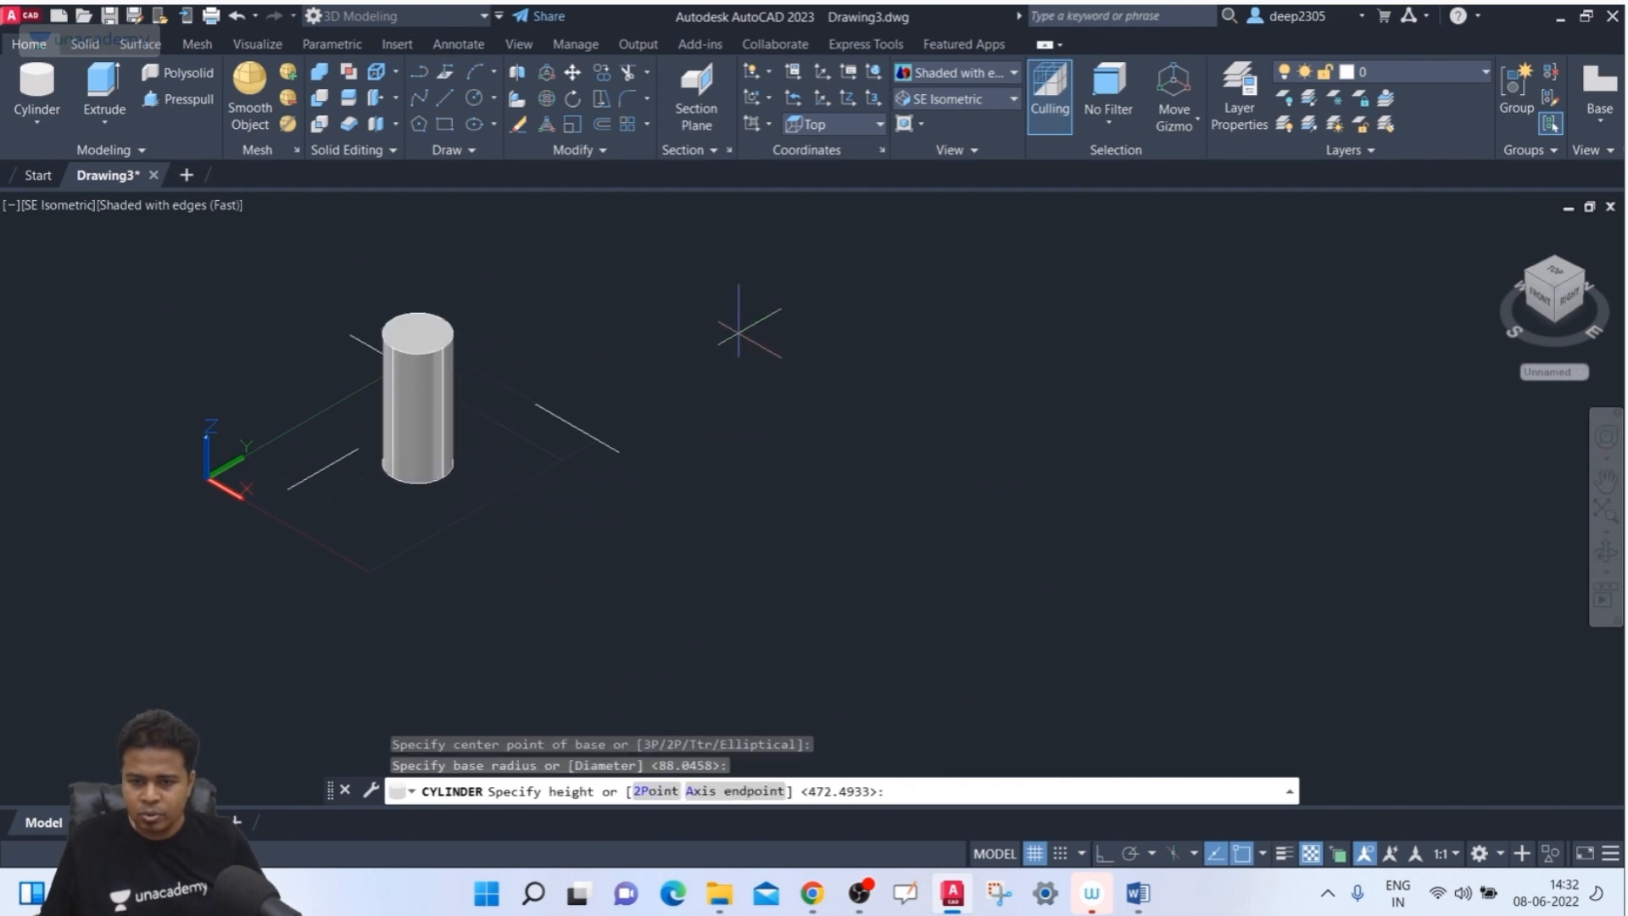
left_click(741, 795)
key("F8")
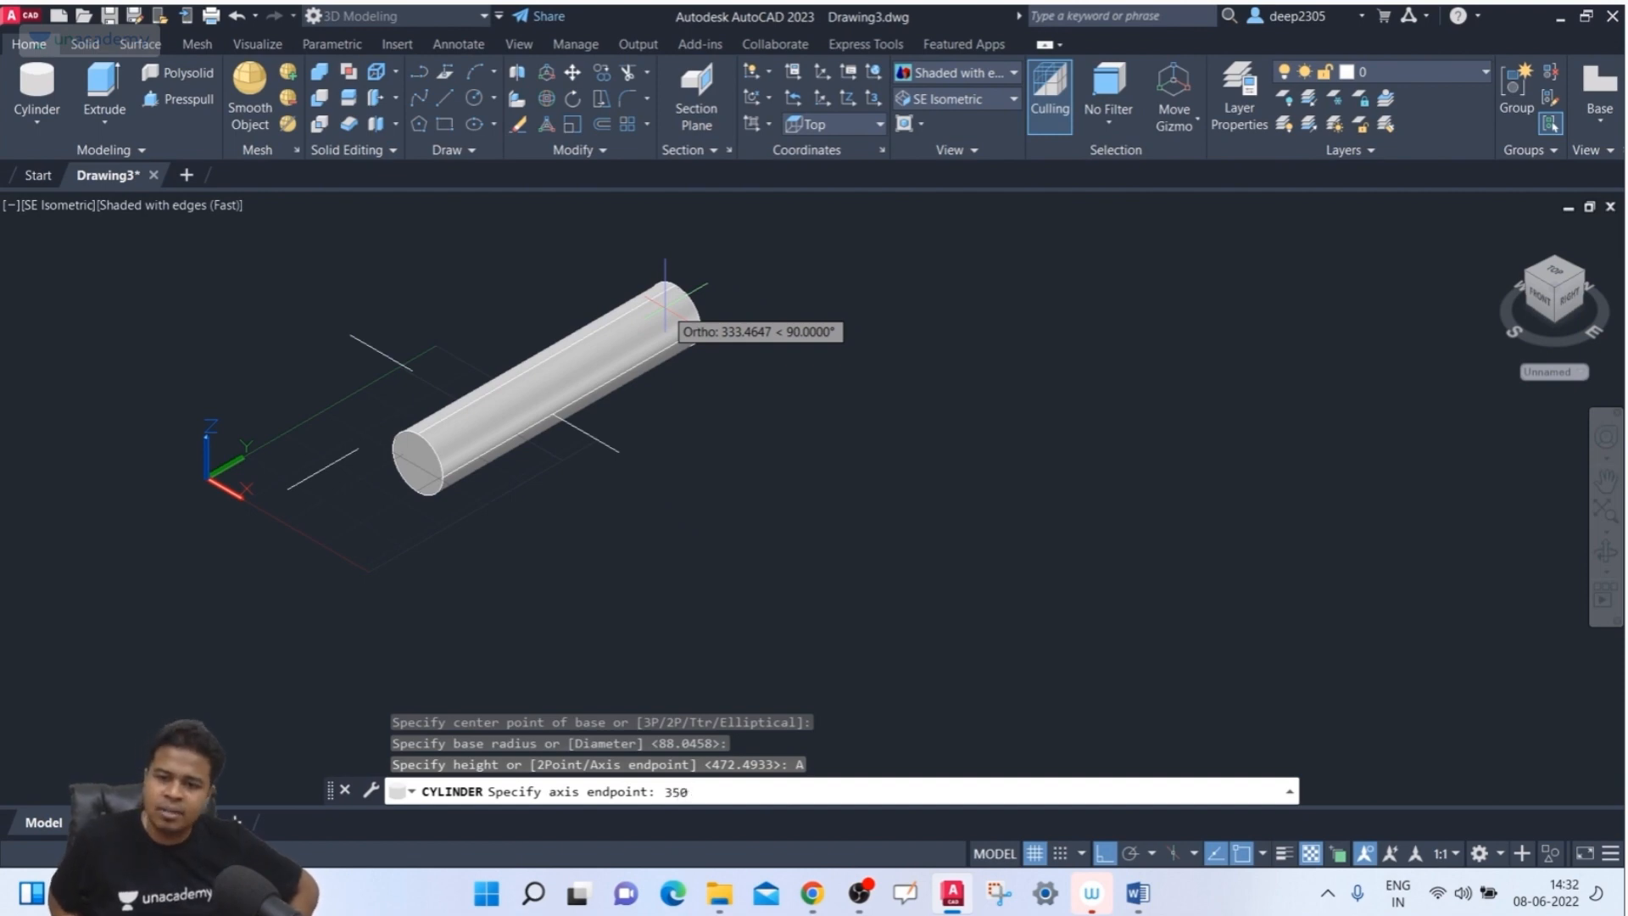
key("Return")
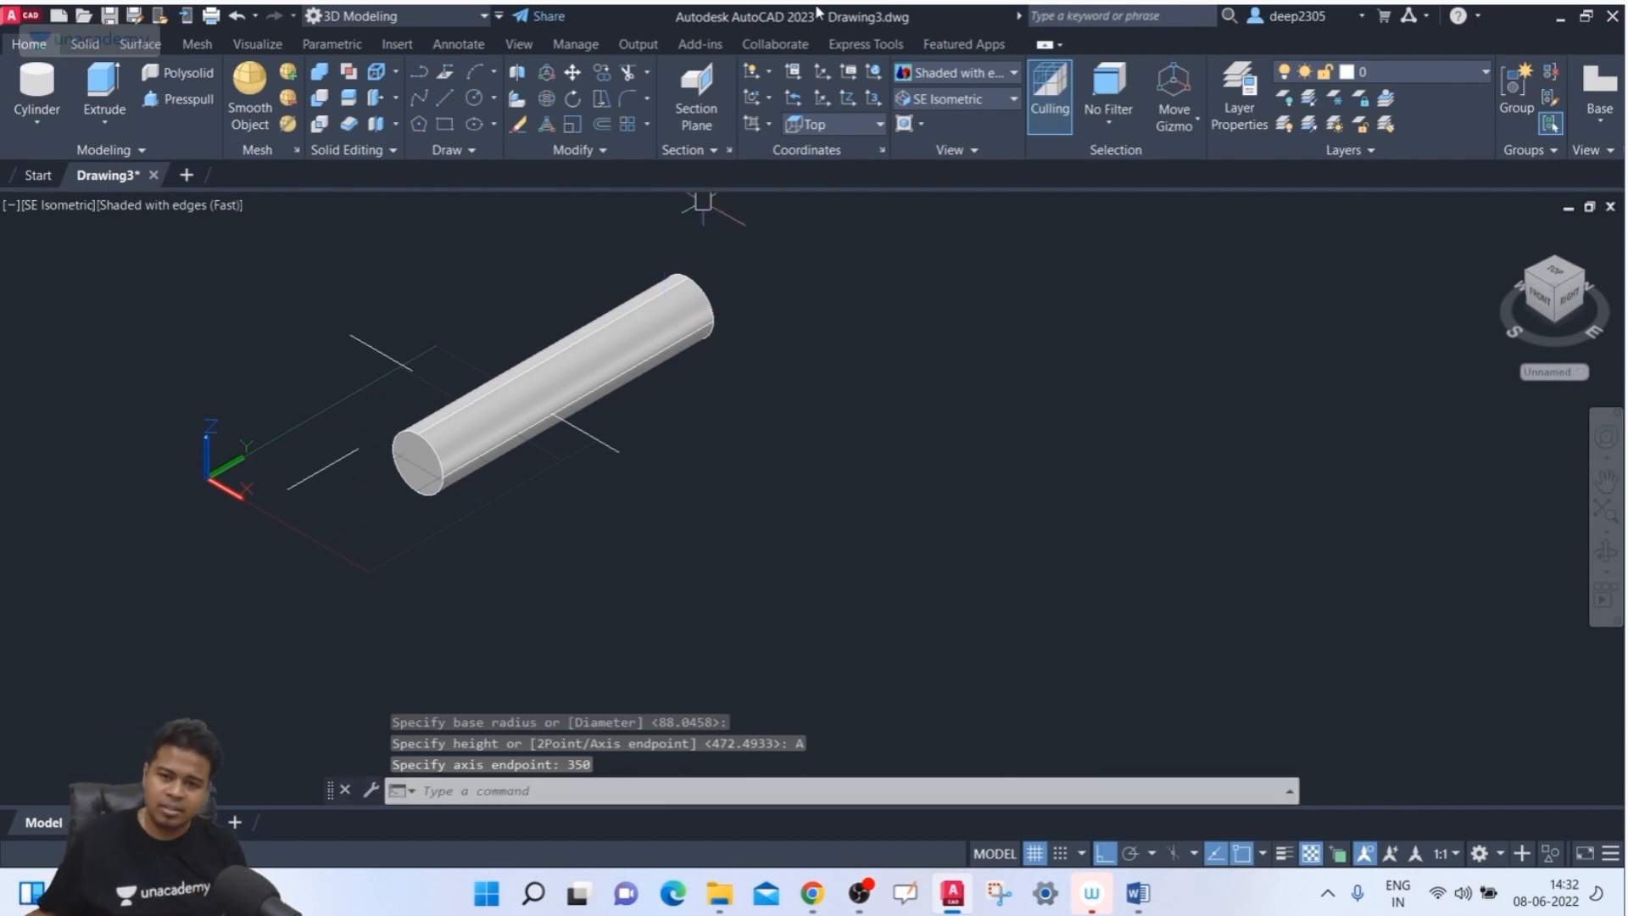
- Delete the 350-long cylinder lying along the Y axis
left_click(661, 319)
key("Delete")
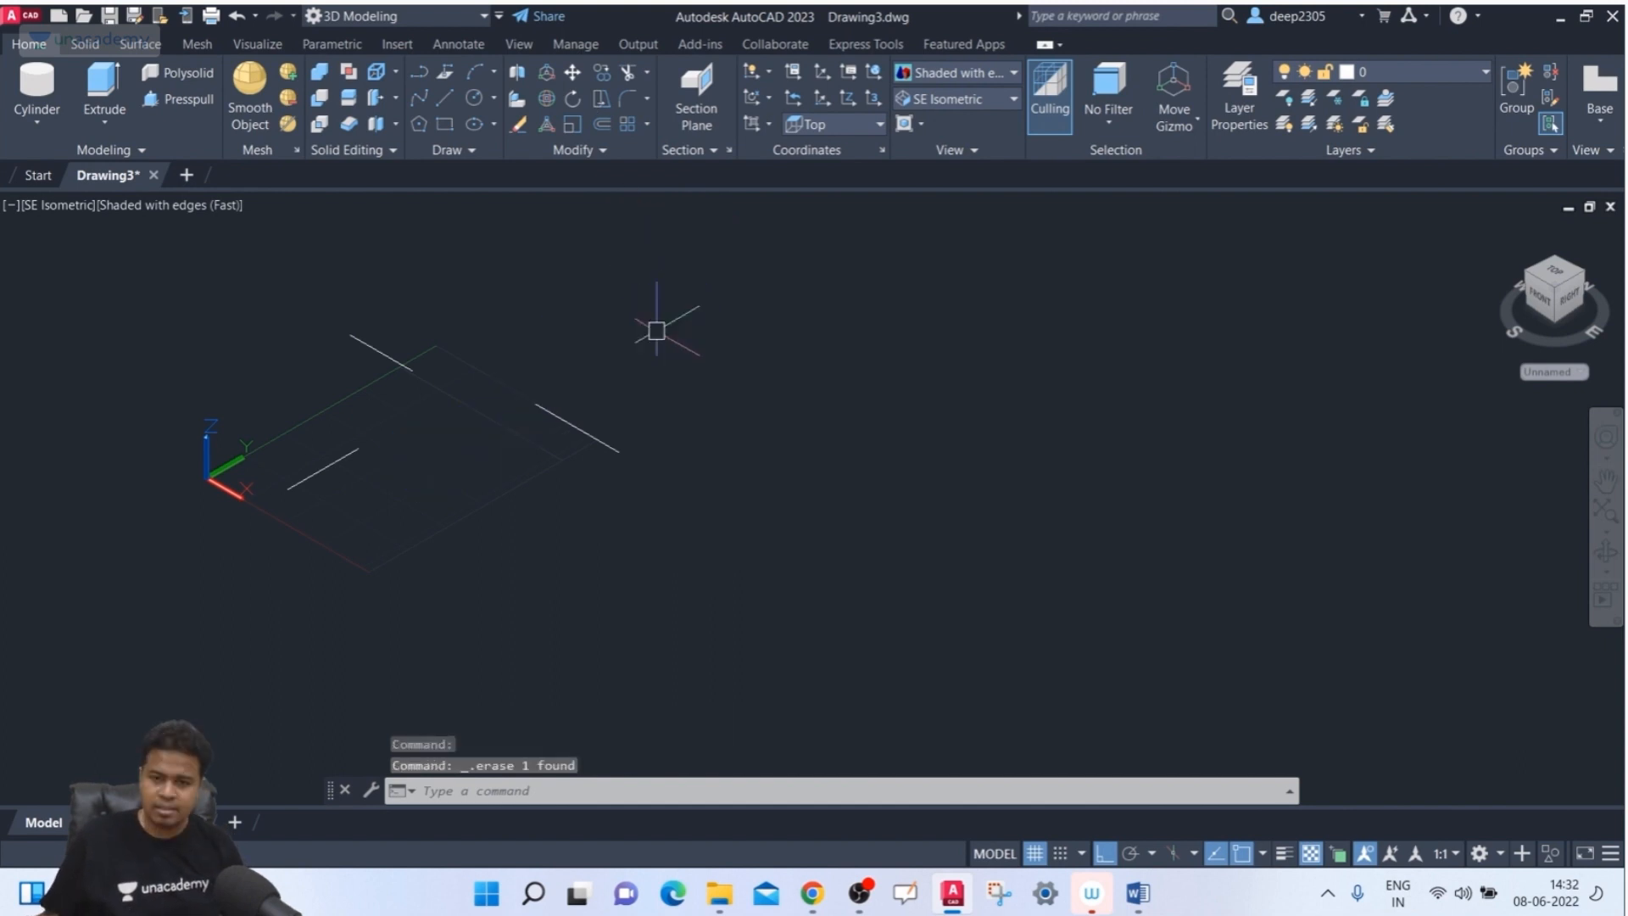
left_click(17, 133)
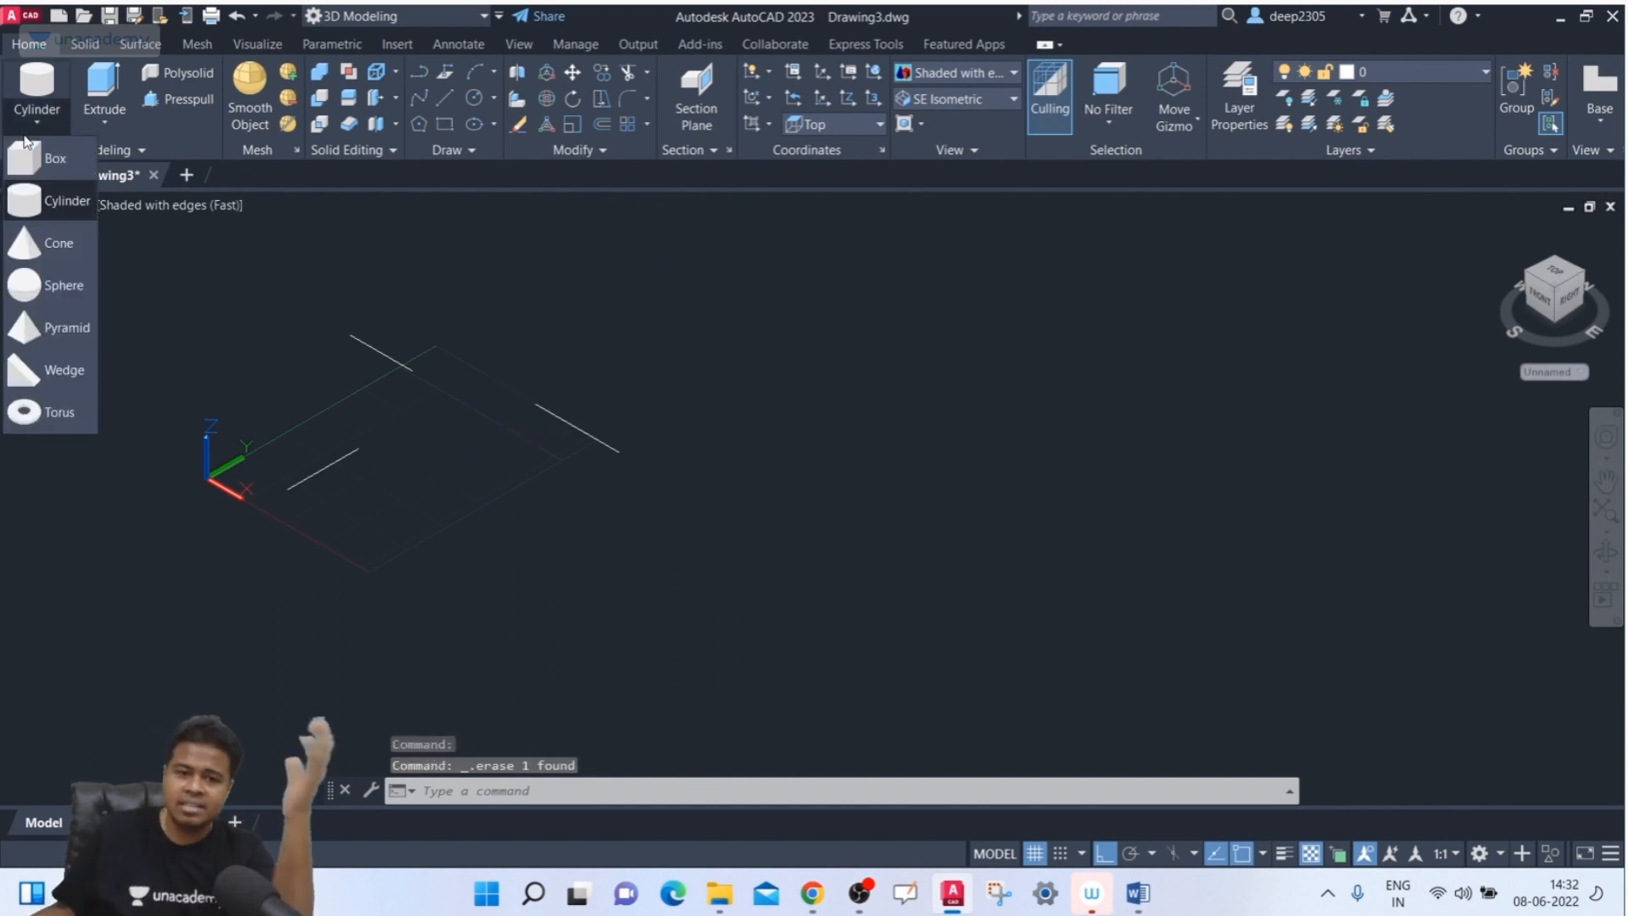
left_click(58, 244)
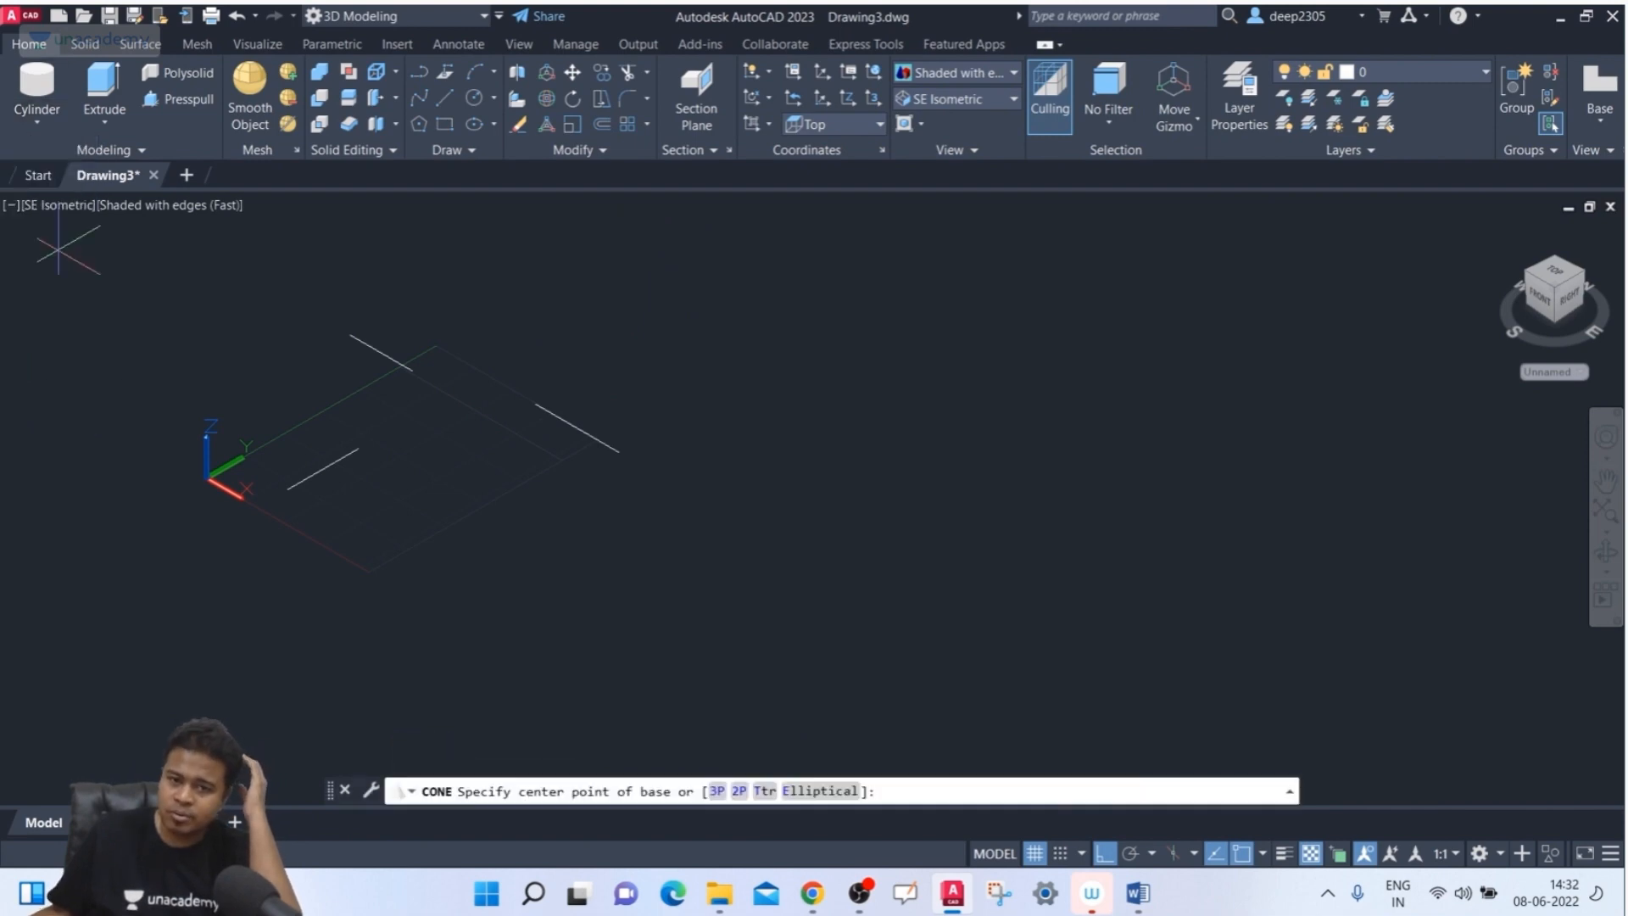
middle_click_drag(343, 424, 528, 470)
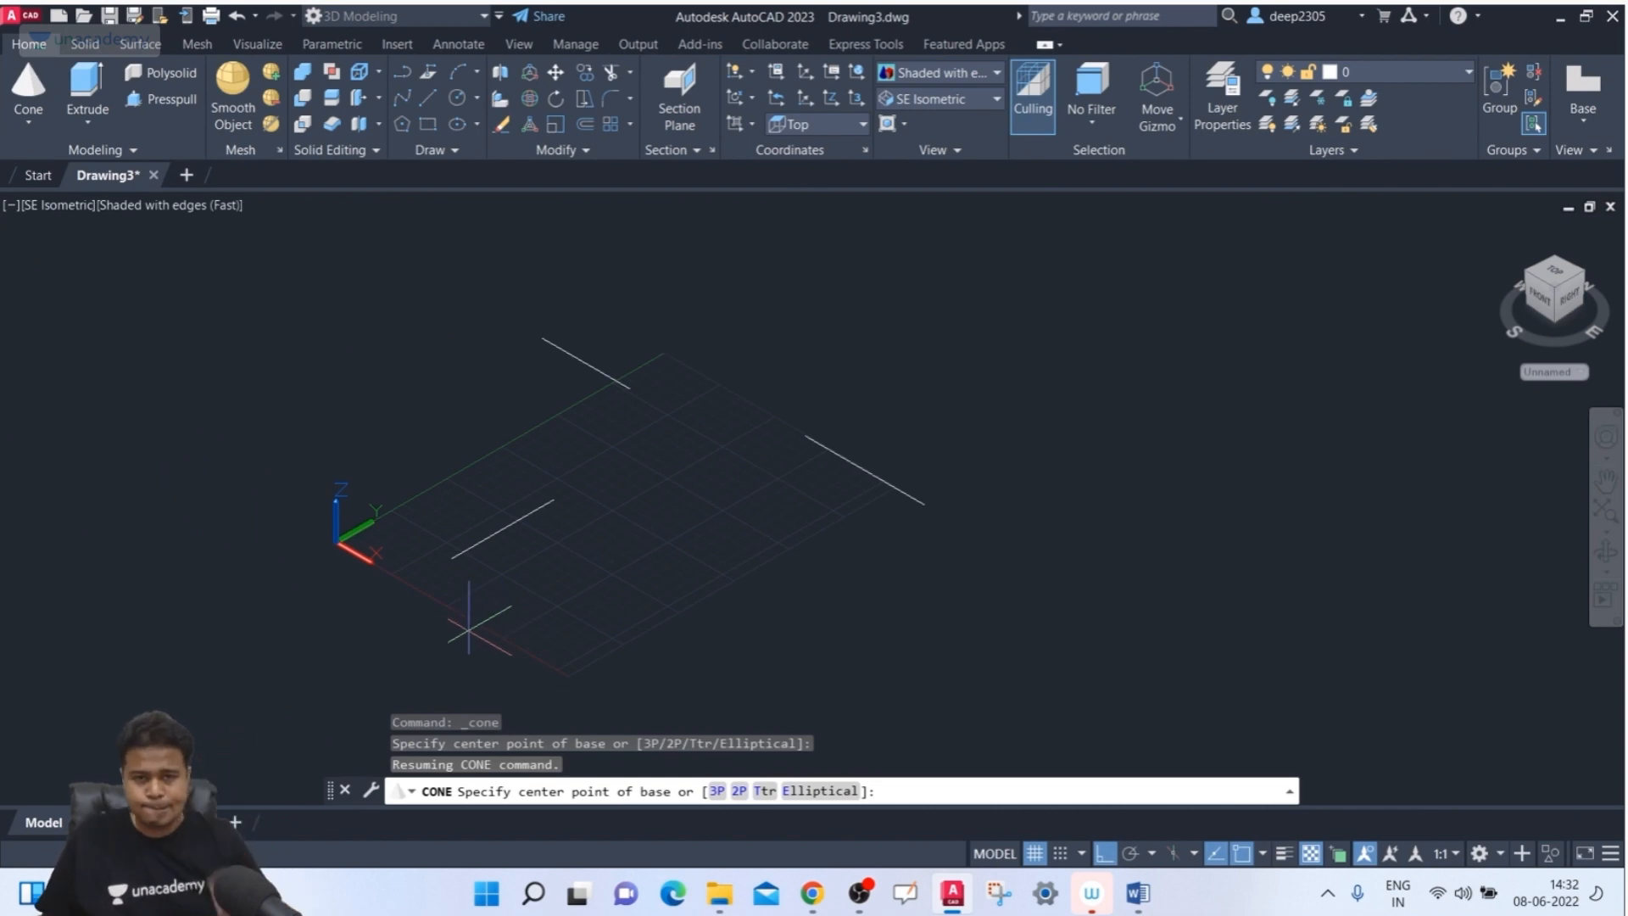
key("Escape")
- Create a vertical cylinder with an Elliptical base between the three lines, using a freehand first axis, second axis and height
left_click(36, 127)
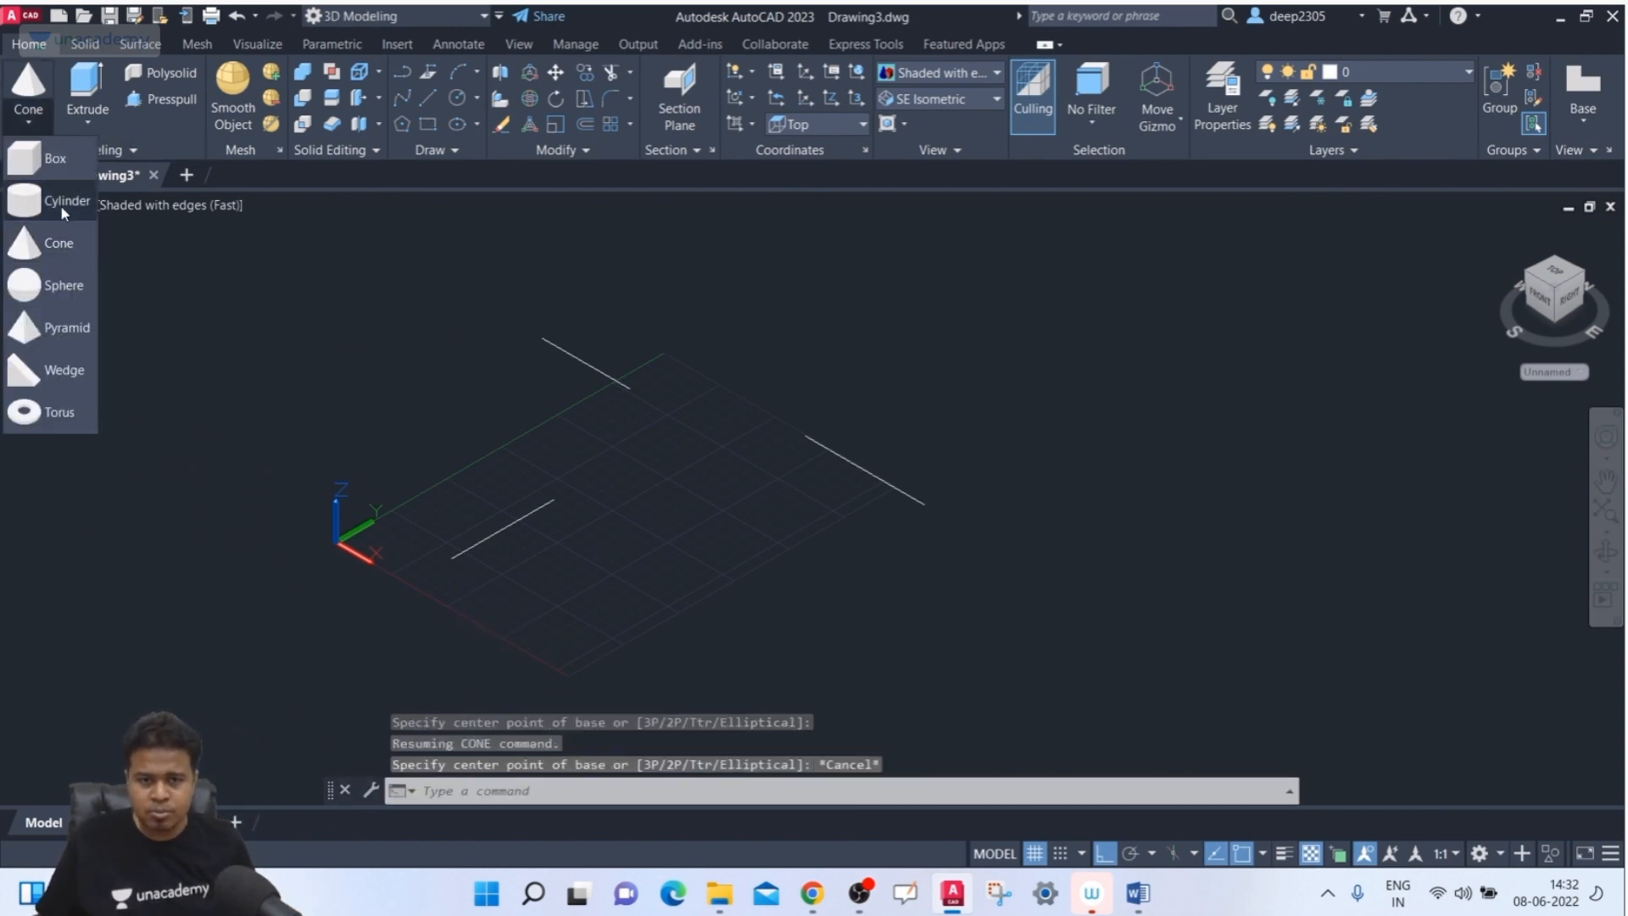
left_click(59, 208)
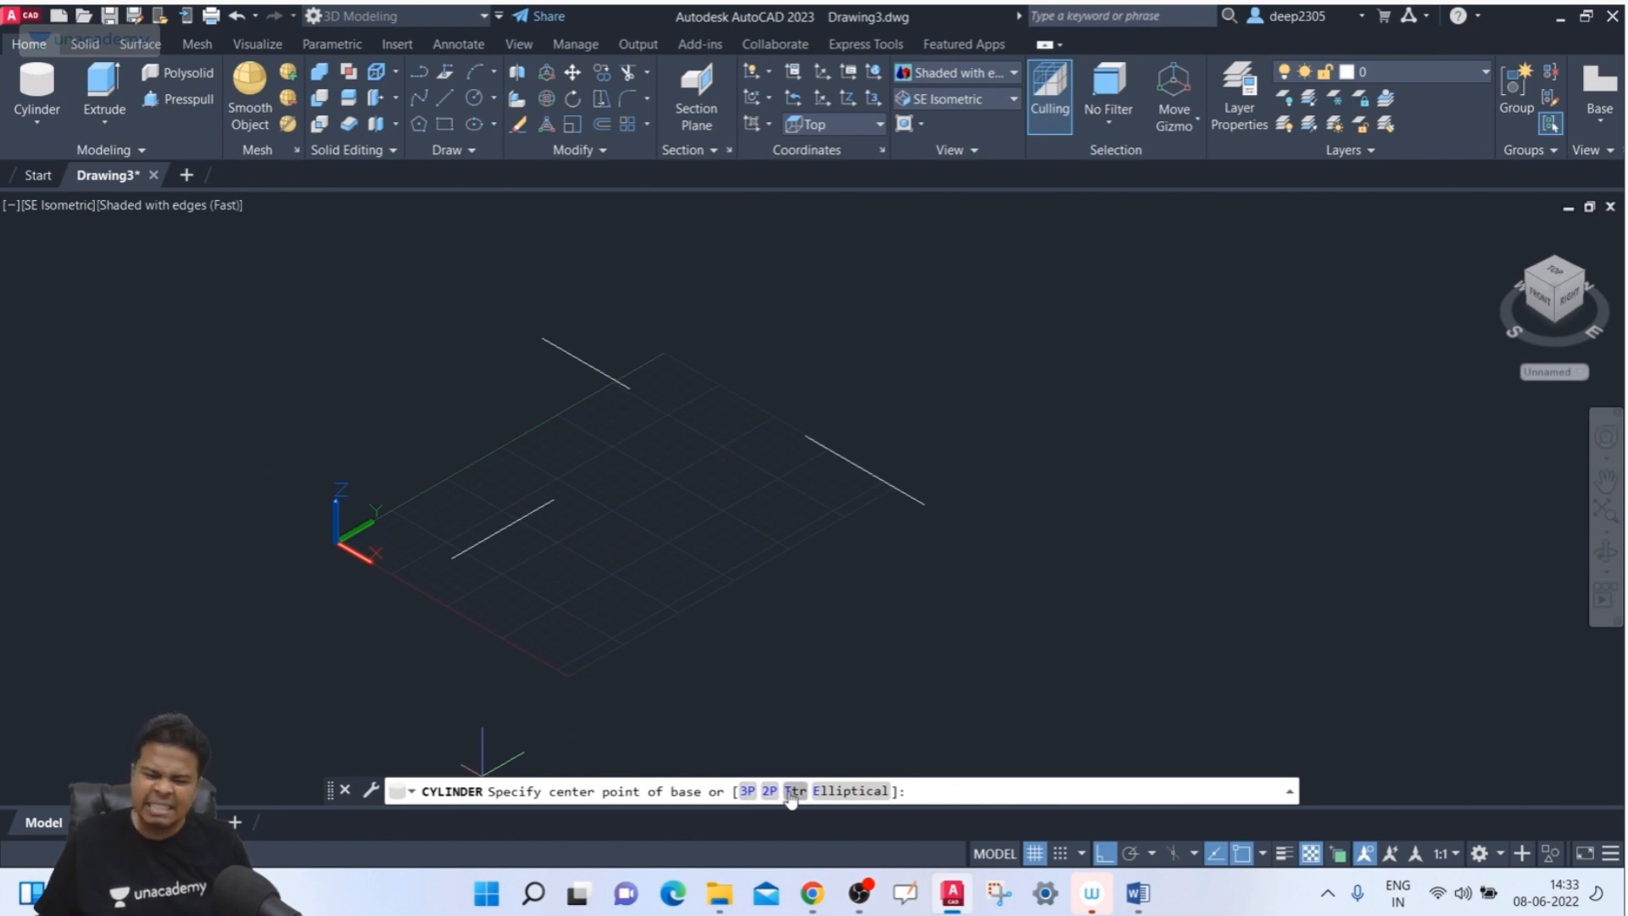
left_click(848, 790)
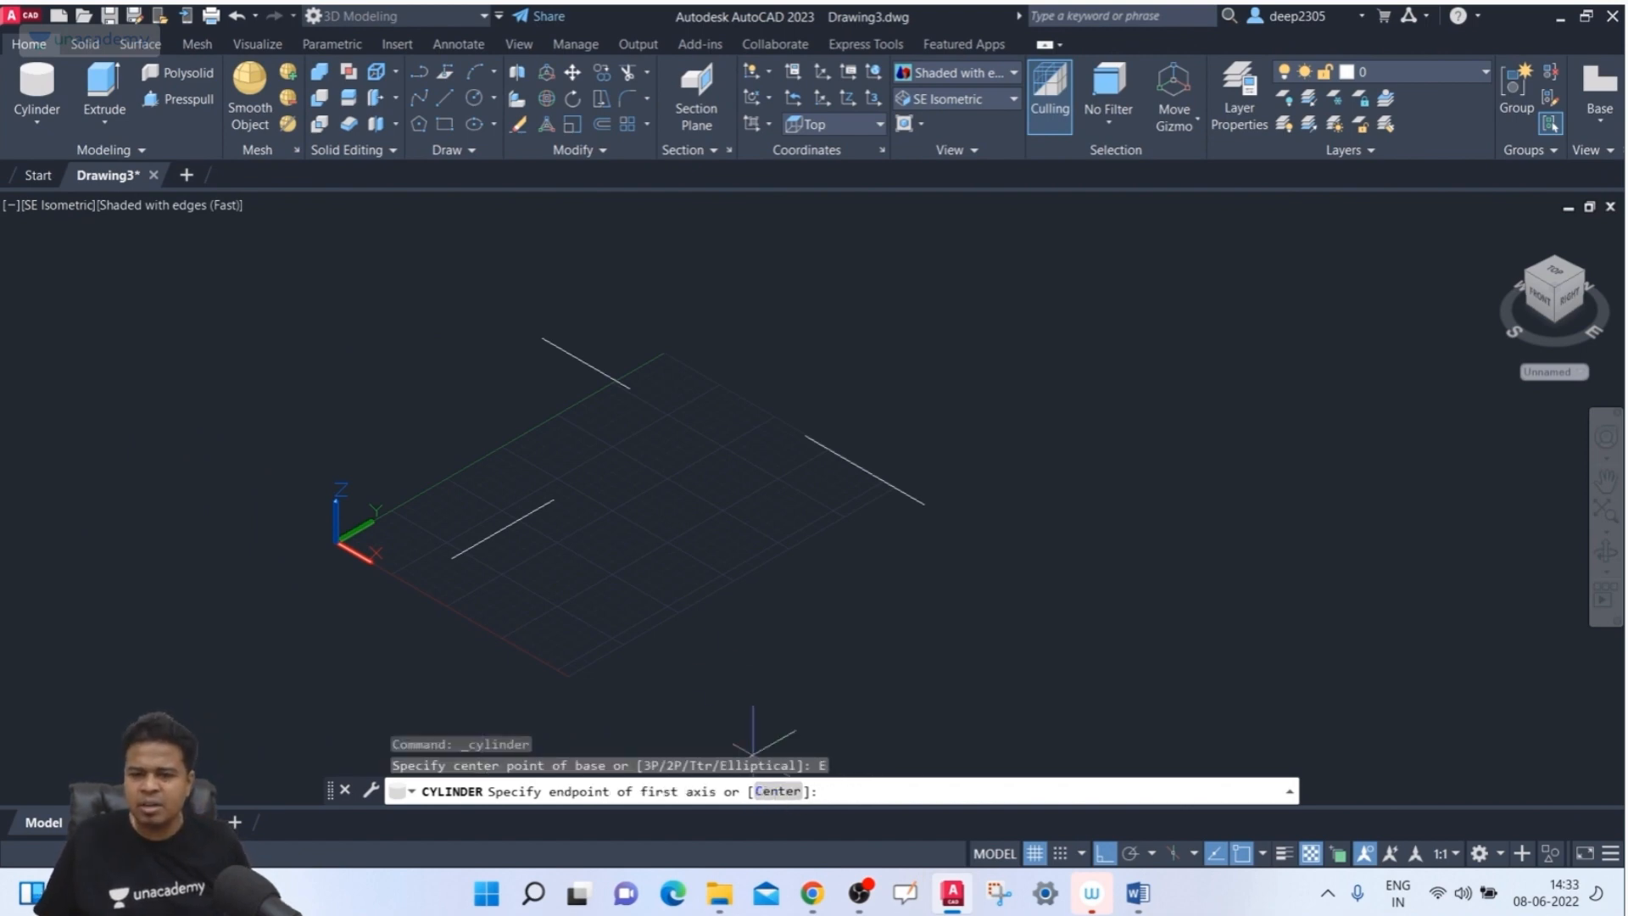
left_click(657, 514)
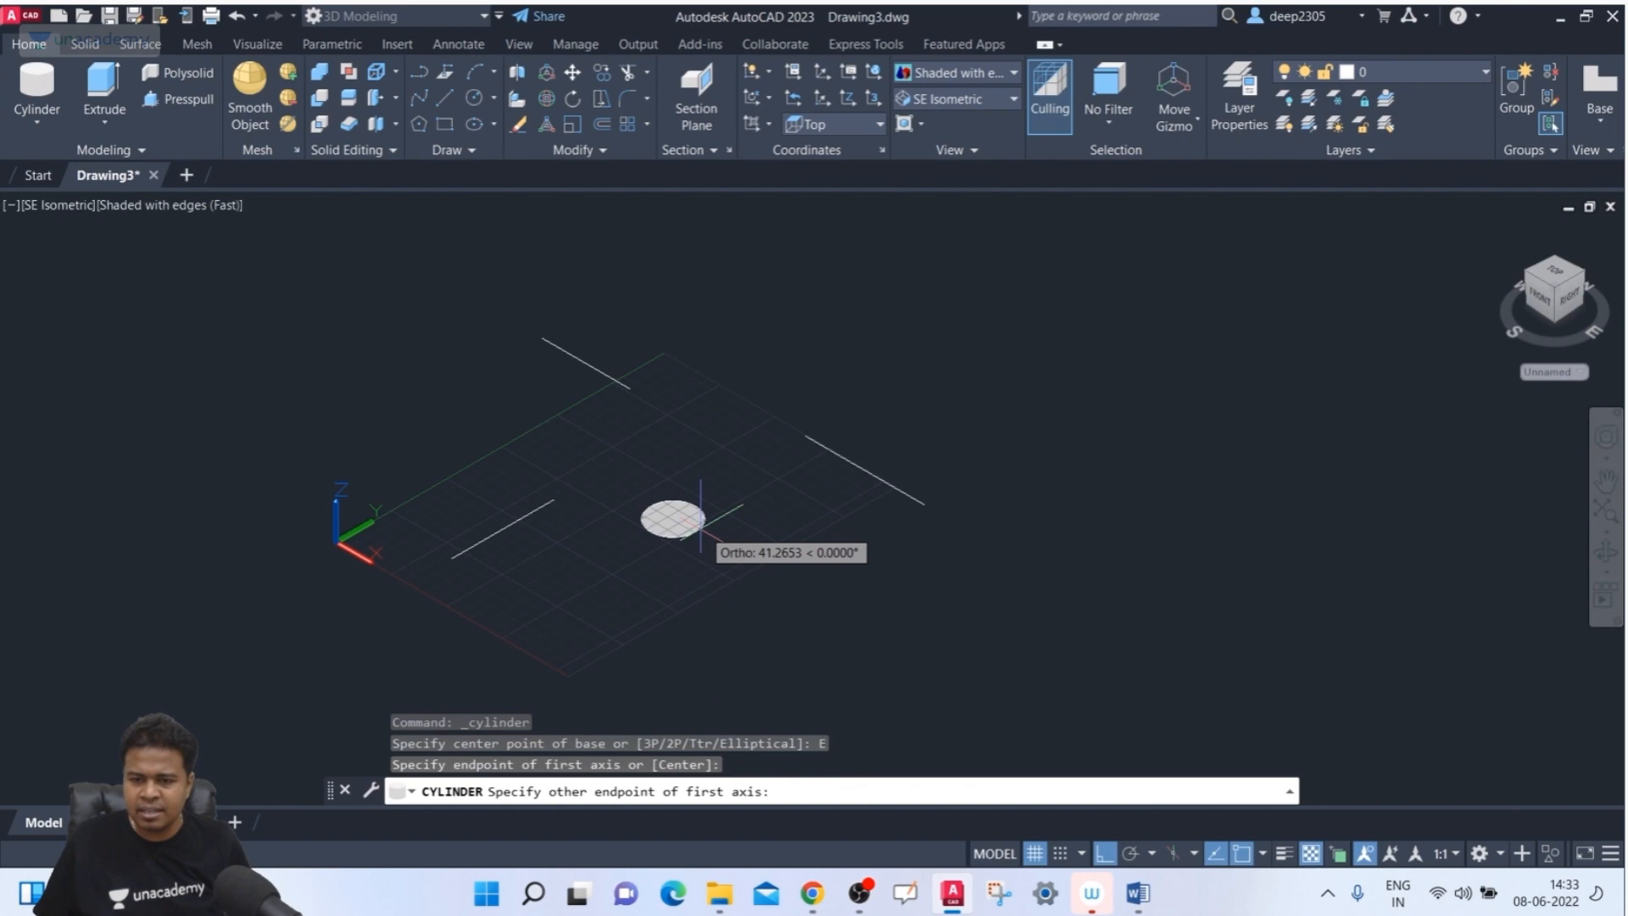
left_click(746, 554)
left_click(836, 626)
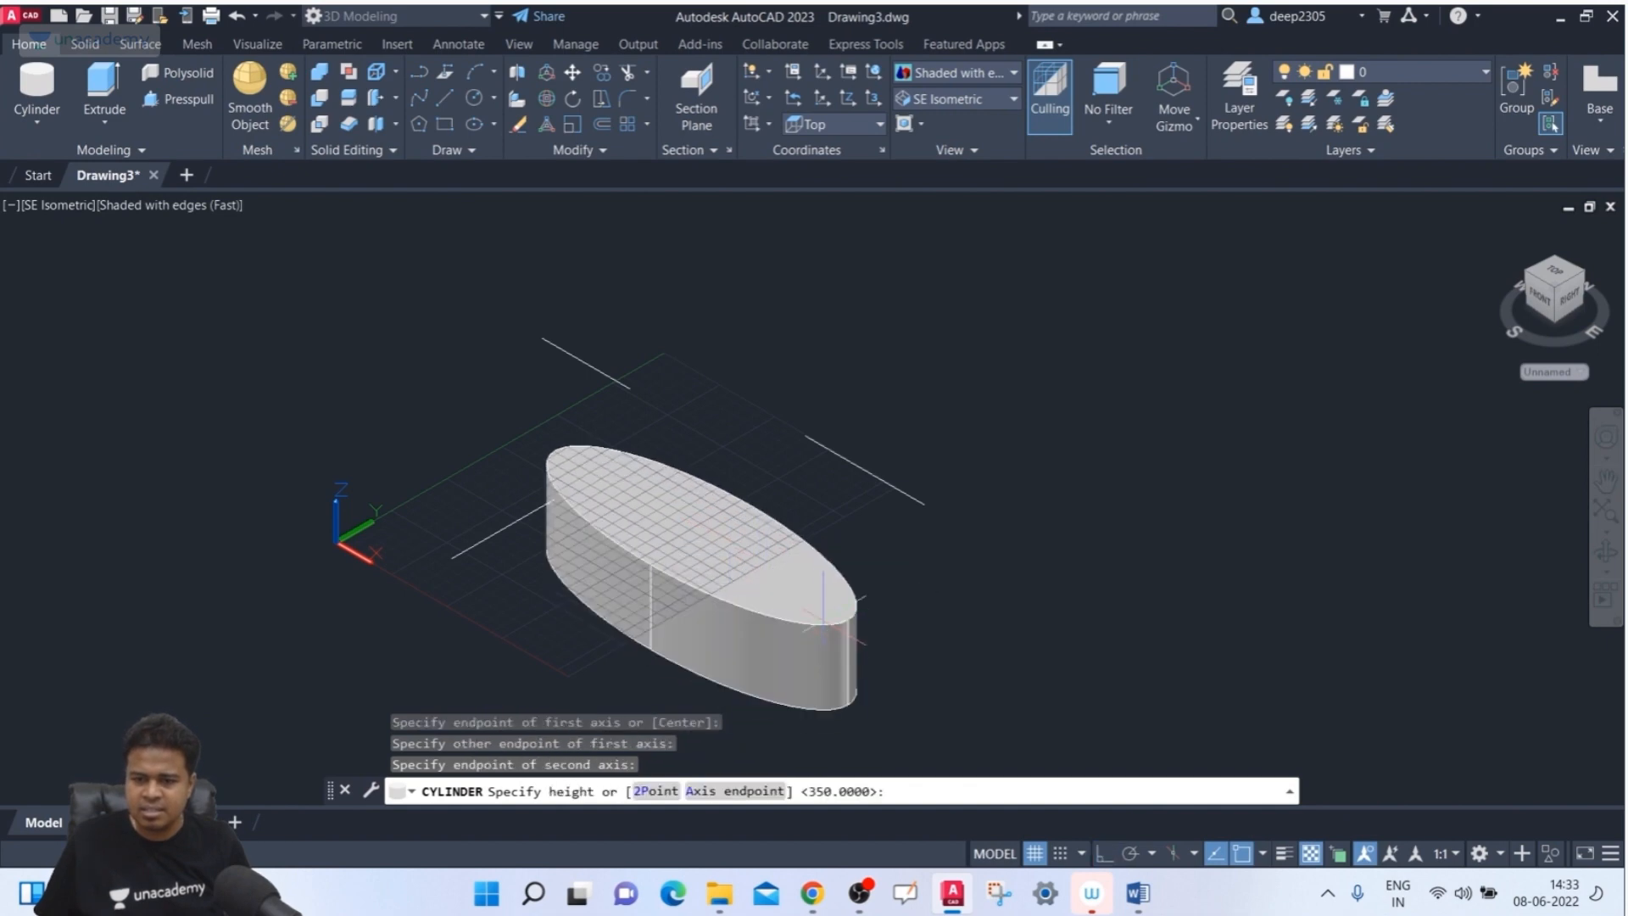
left_click(897, 287)
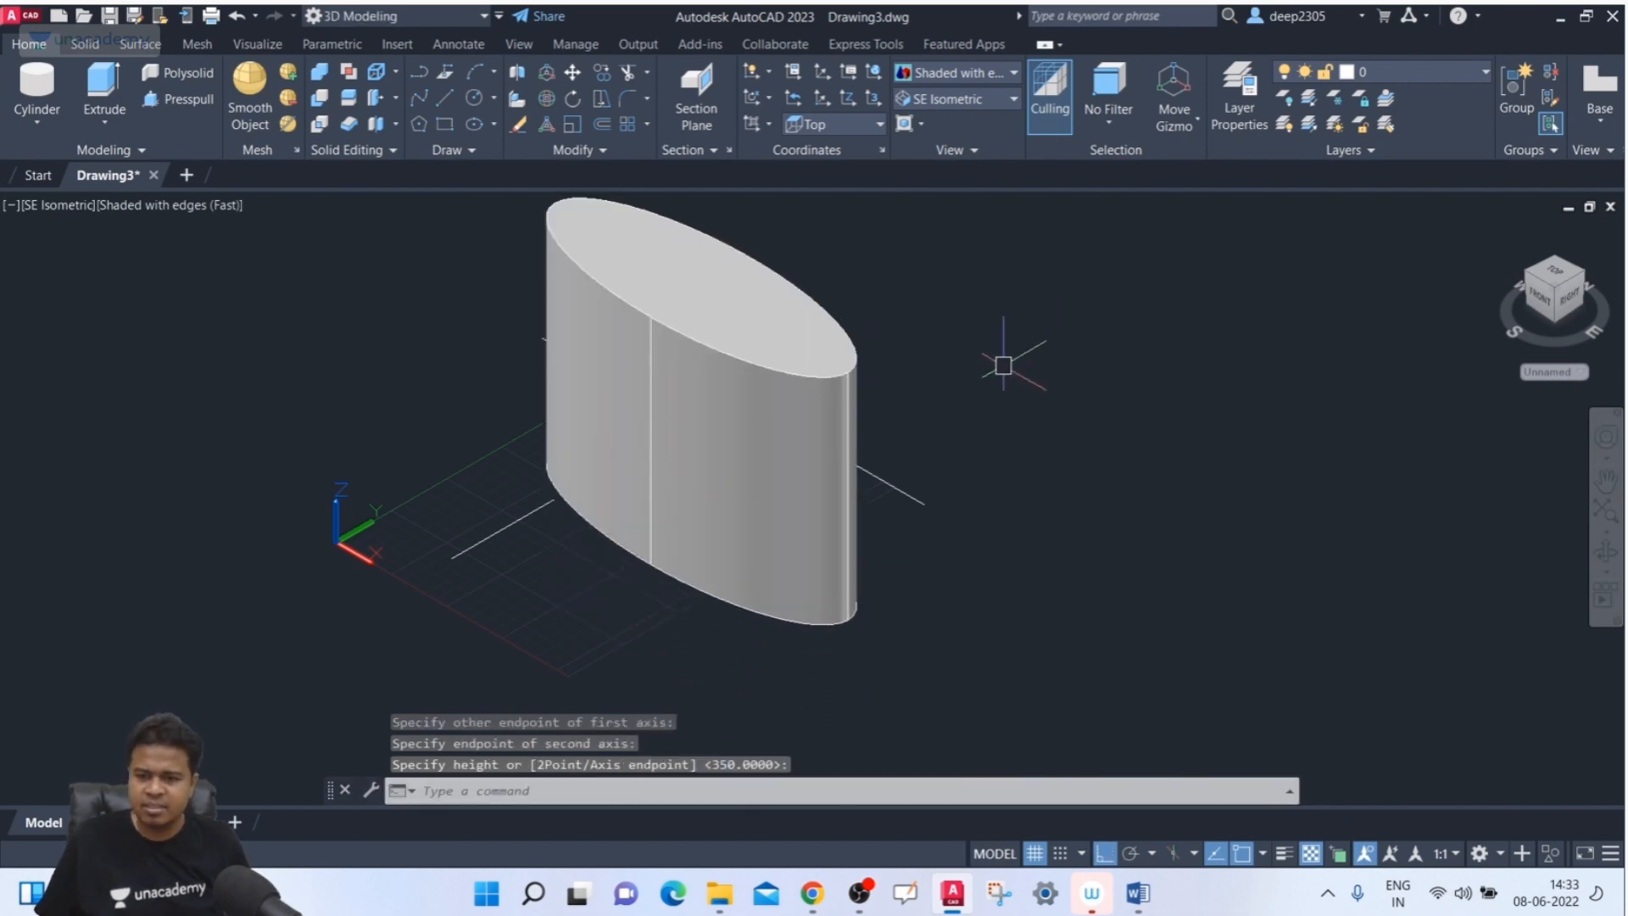
- Delete the elliptical cylinder, keeping the three lines
left_click(973, 344)
left_click(777, 378)
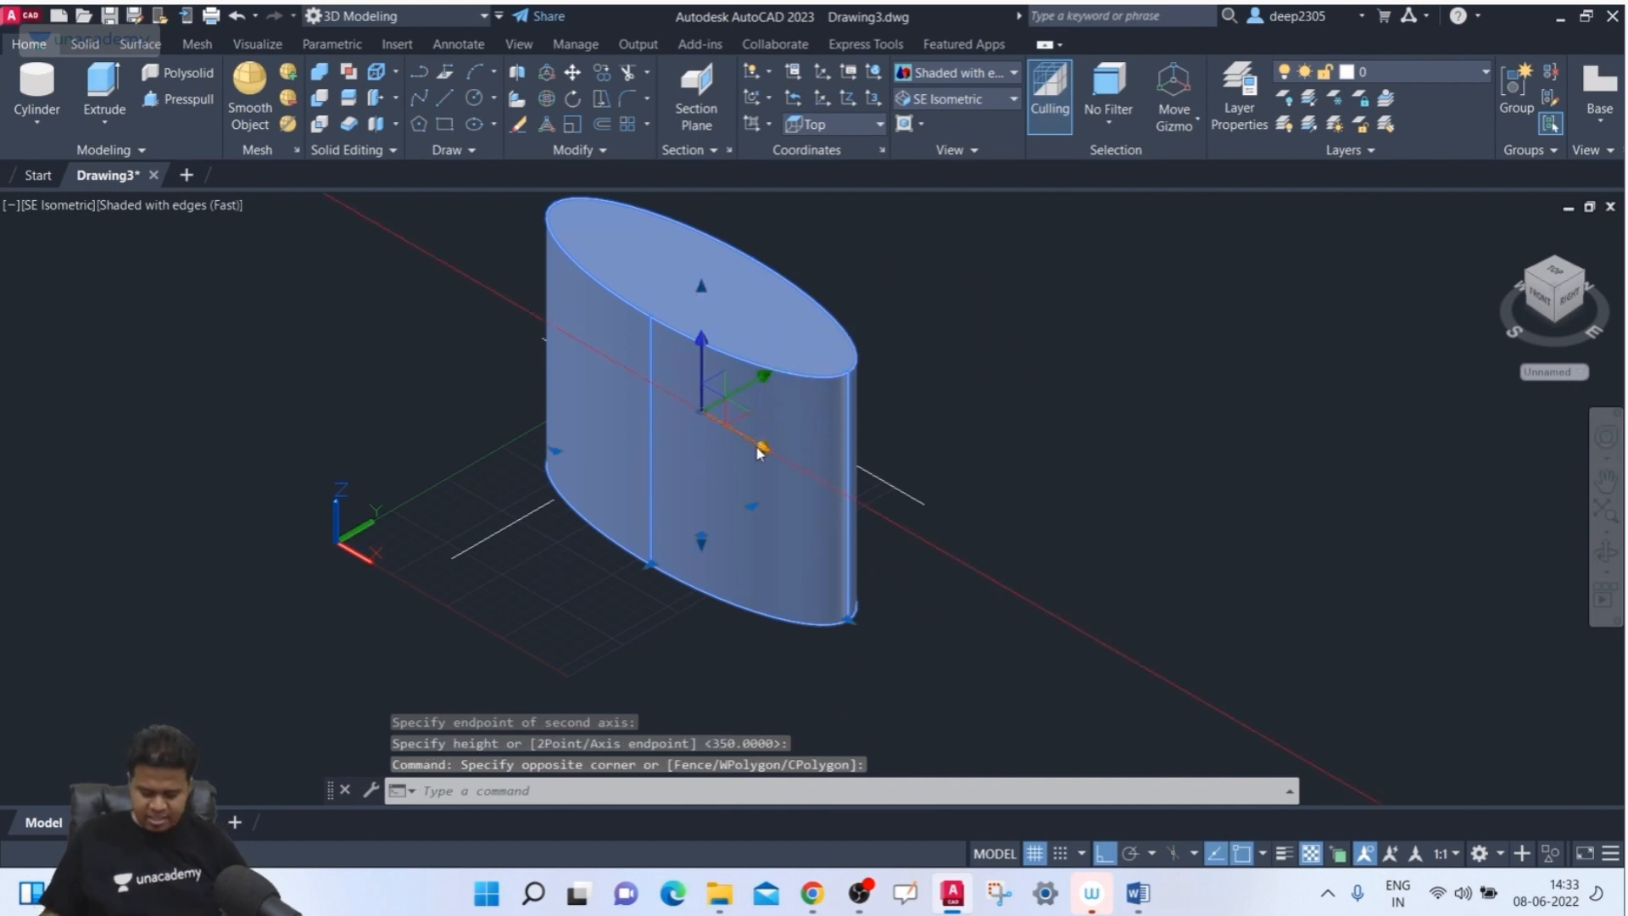
key("Delete")
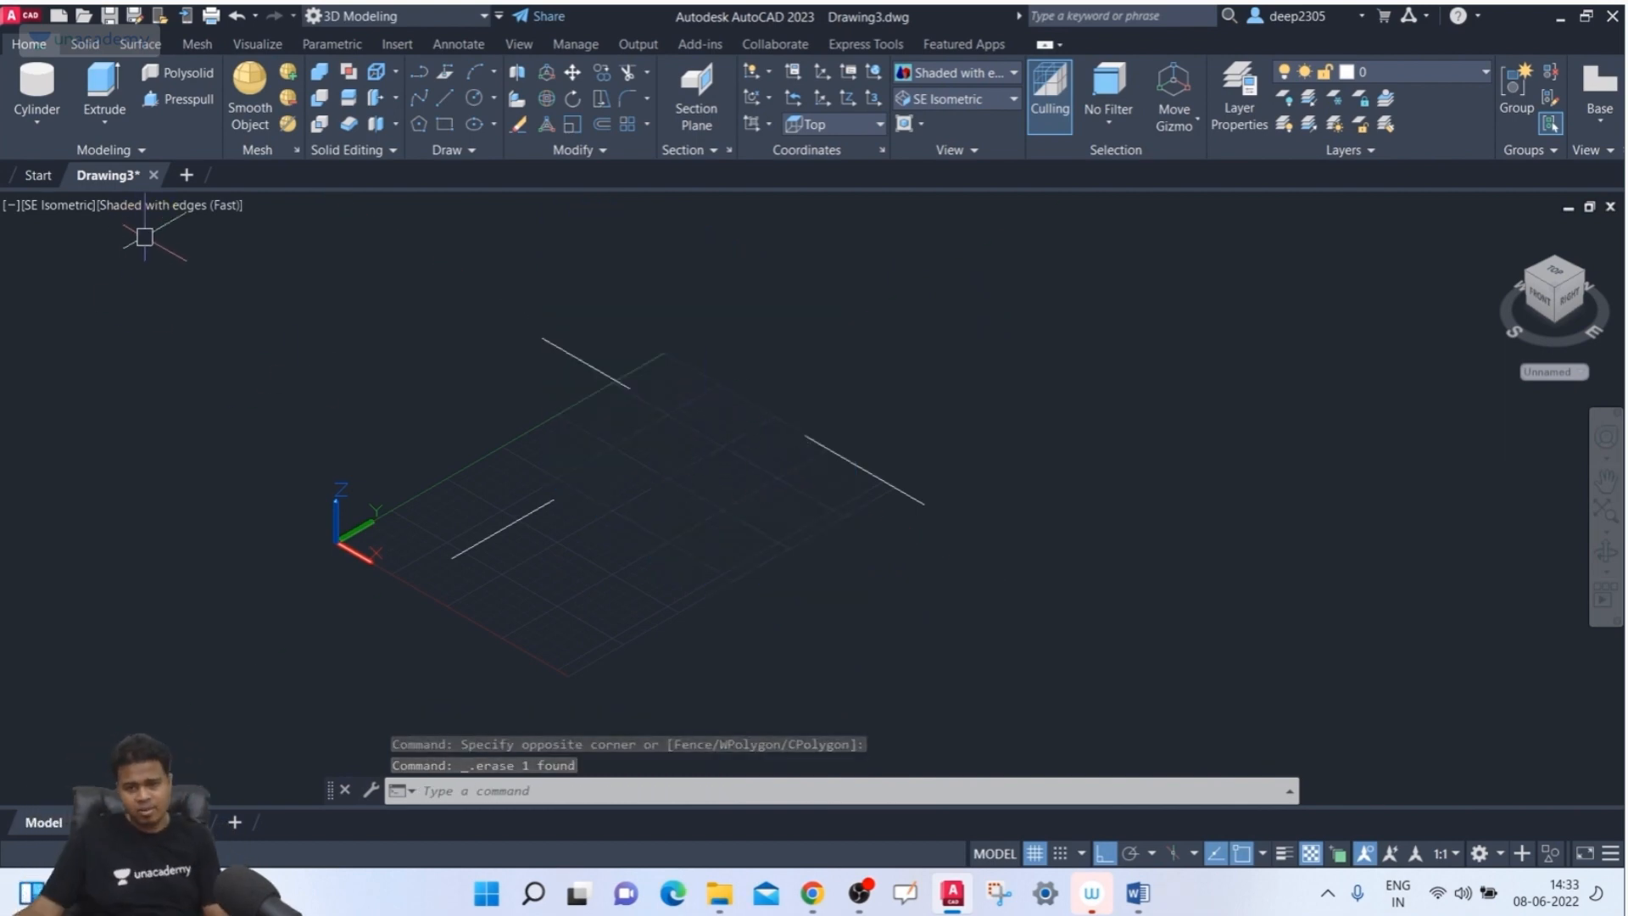
- Draw a 200-unit line parallel to the X axis, starting in the open area between the existing lines
key("Escape")
key("Escape")
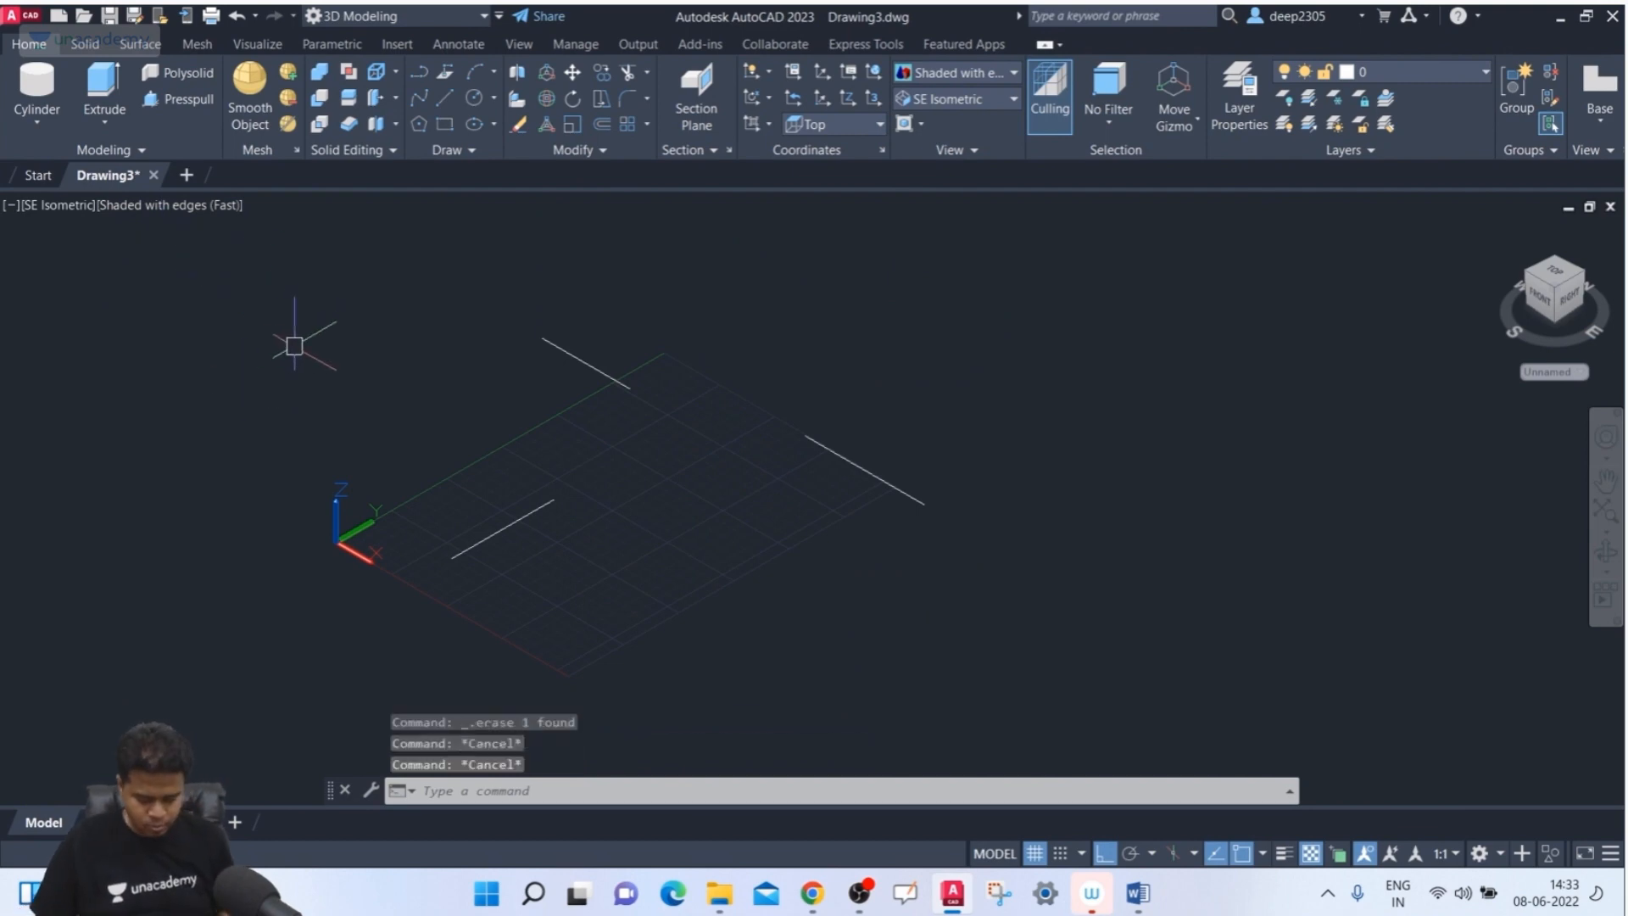
type("l")
key("Return")
left_click(656, 498)
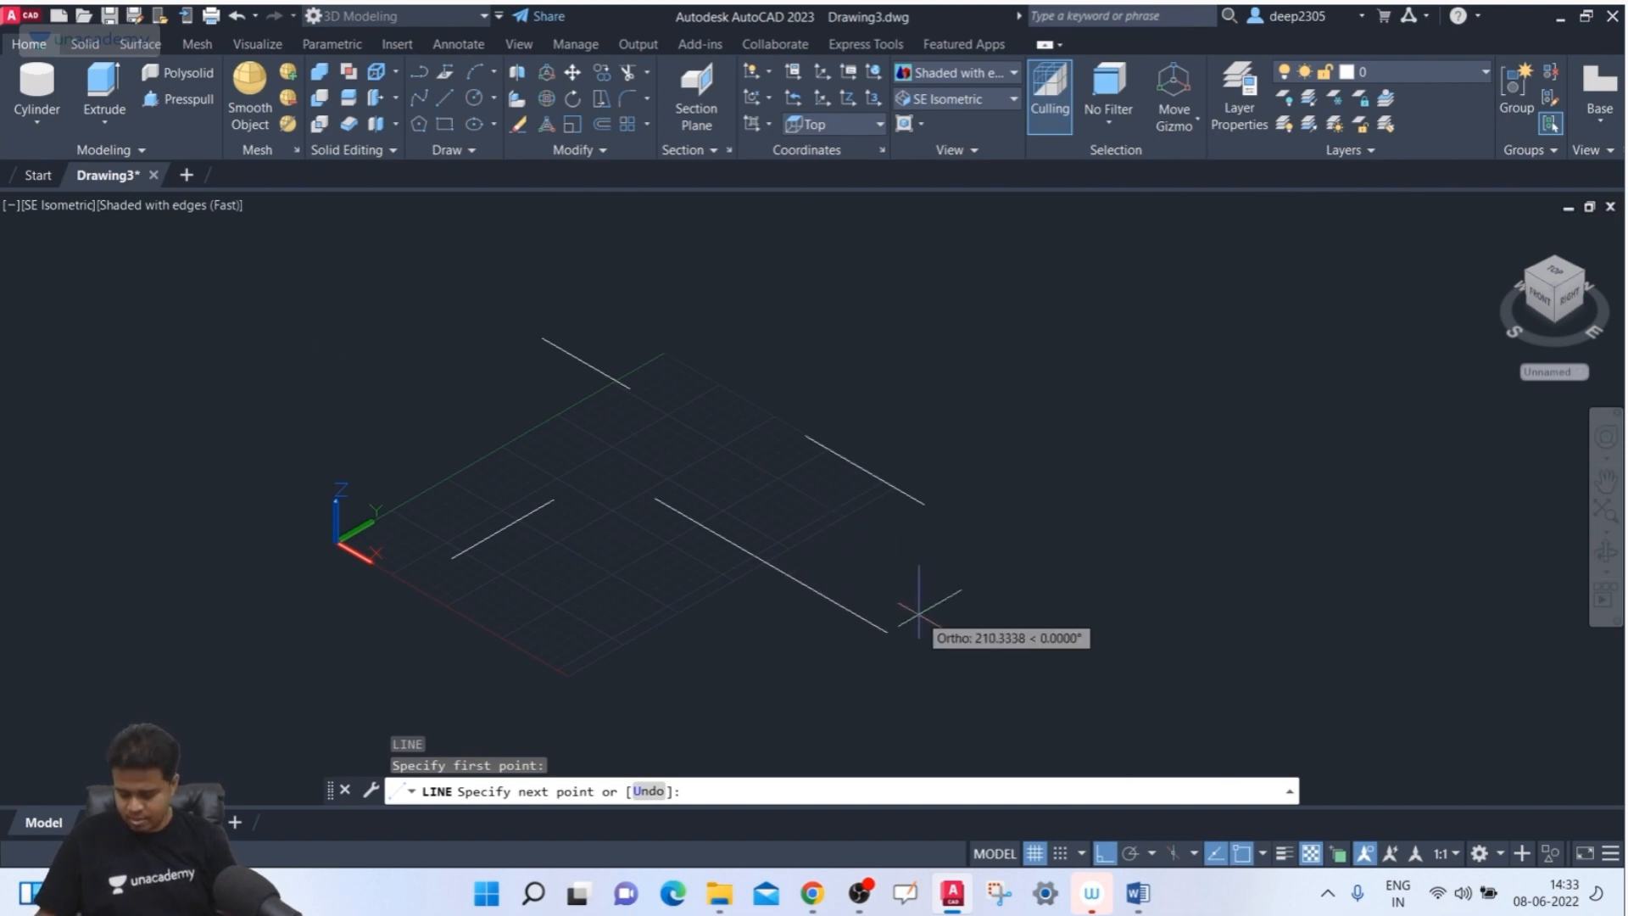
key("Return")
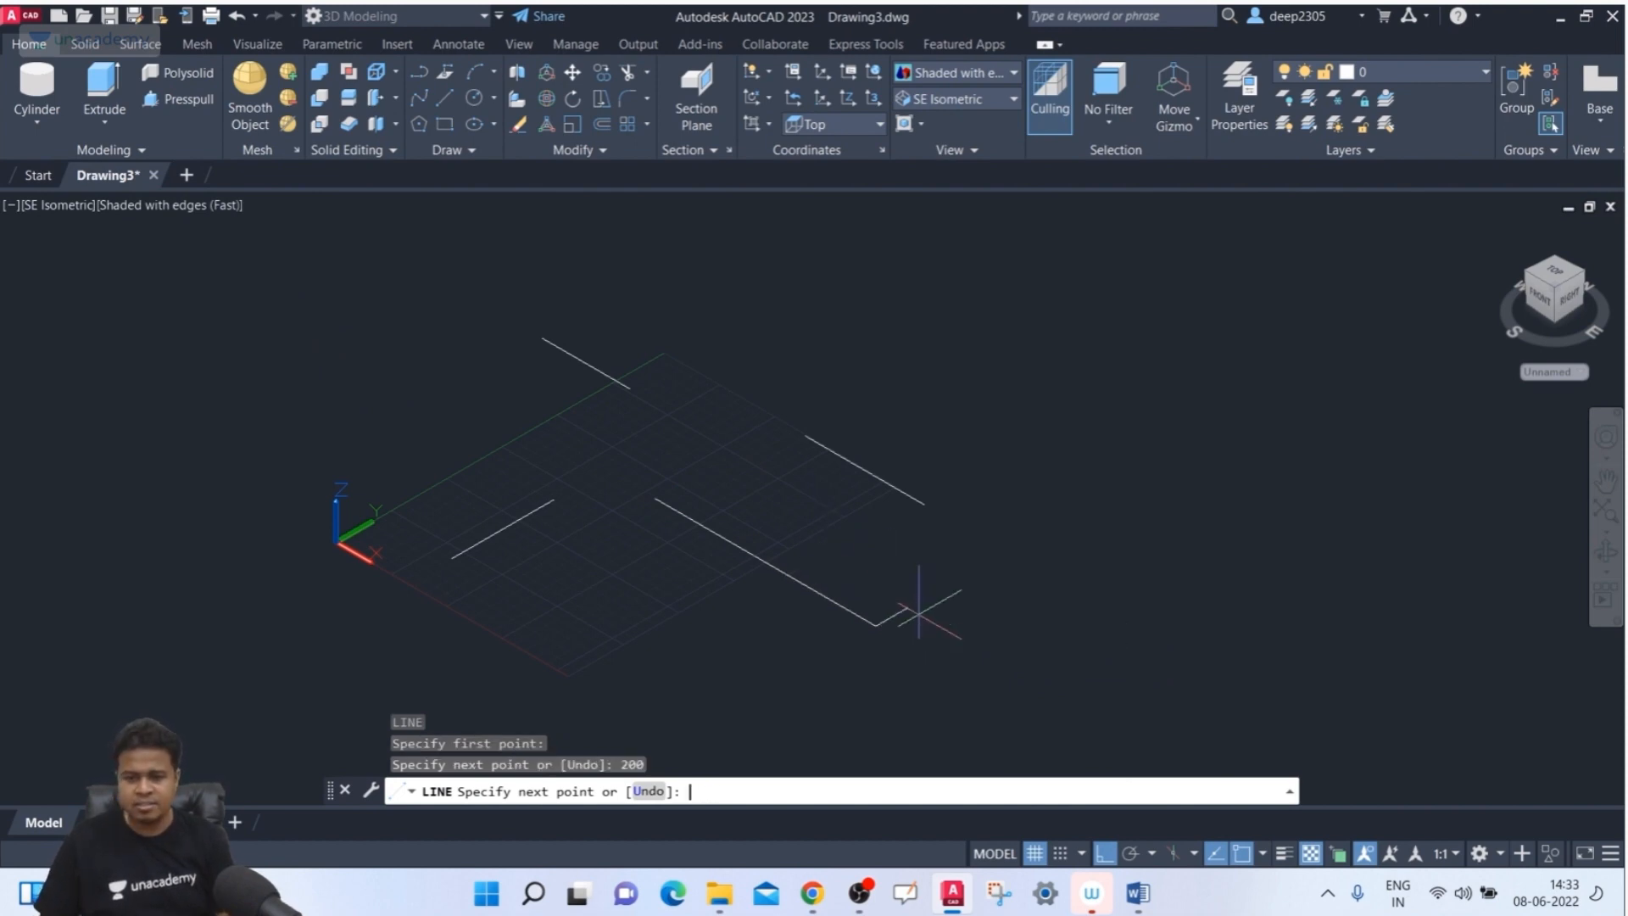
key("Return")
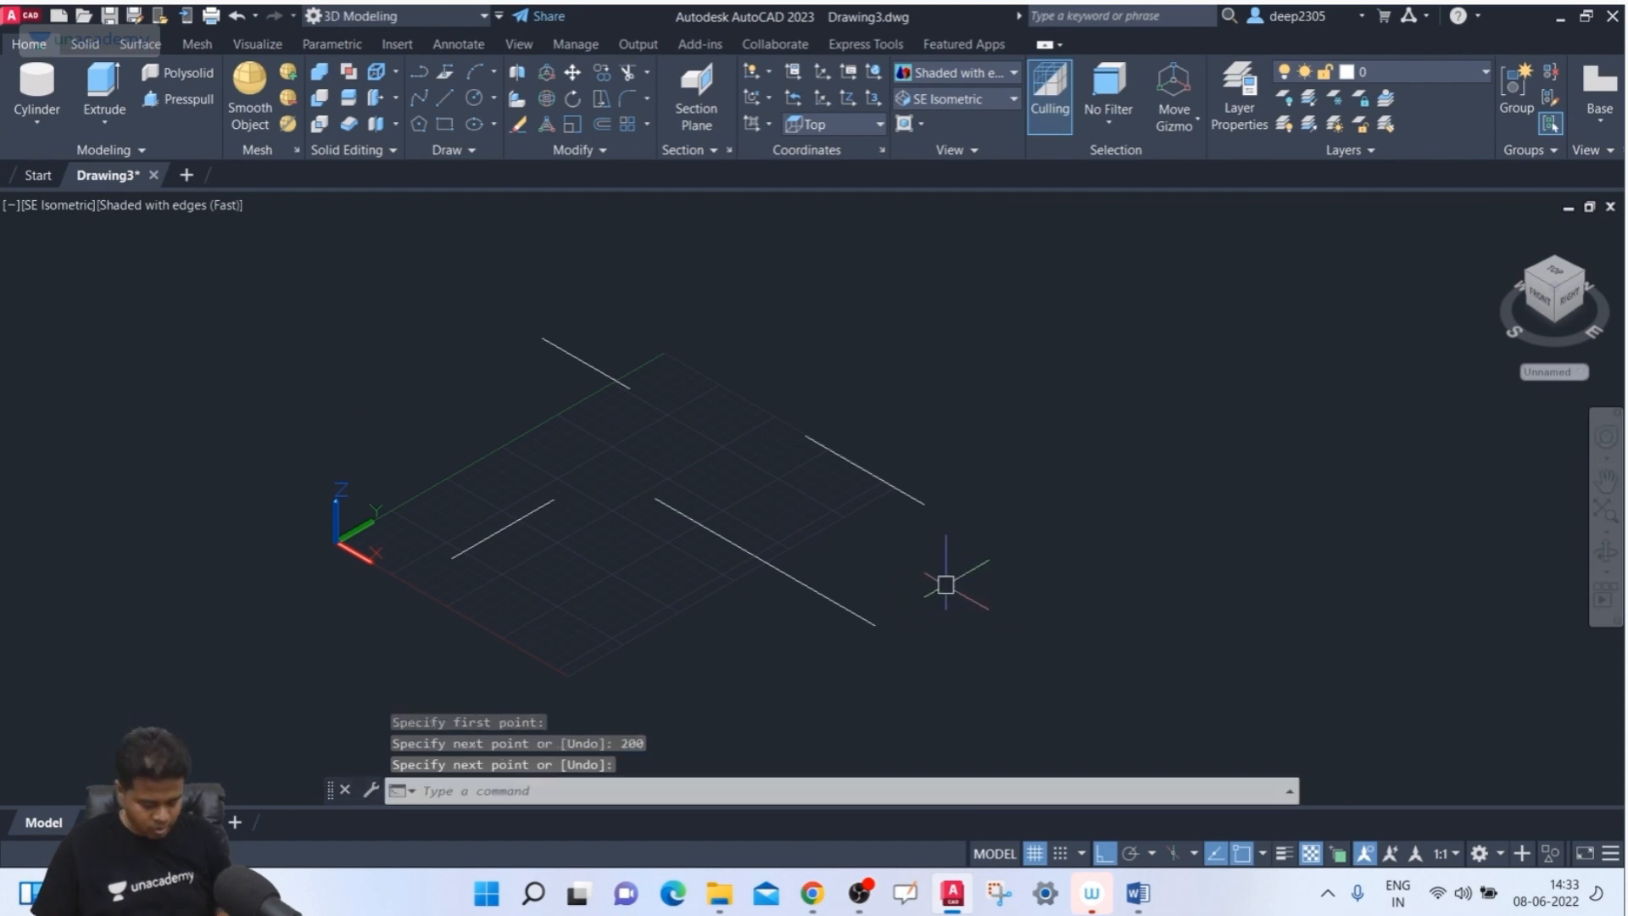
- Draw a separate 100-unit line parallel to the Y axis, near the front corner of the grid
key("Return")
middle_click_drag(699, 590, 617, 477)
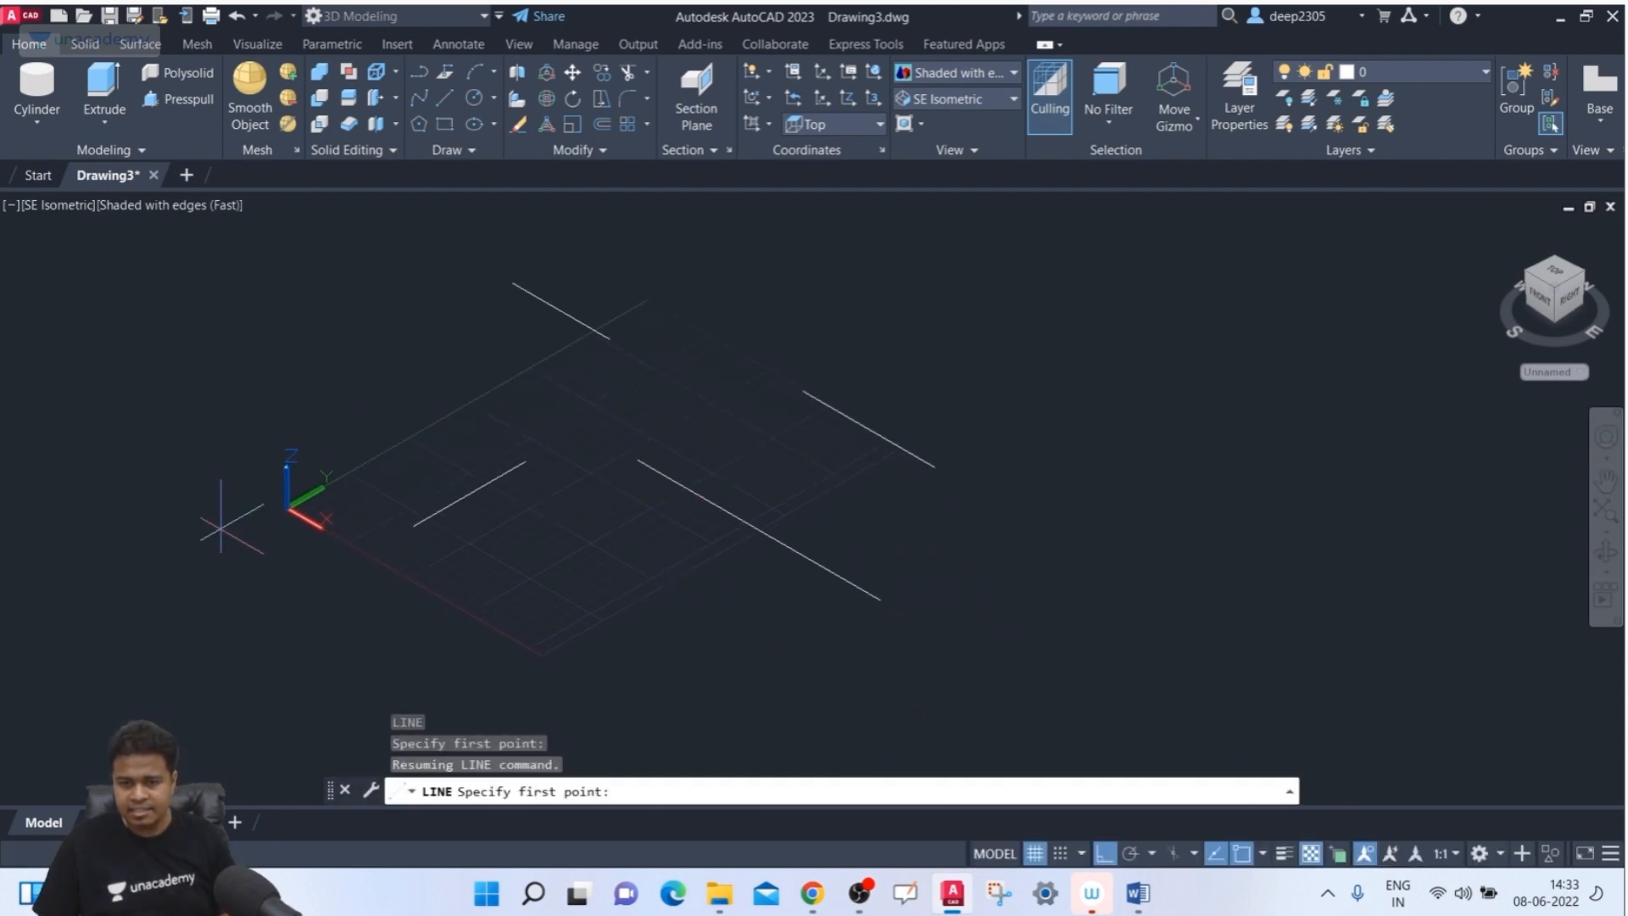
left_click(397, 683)
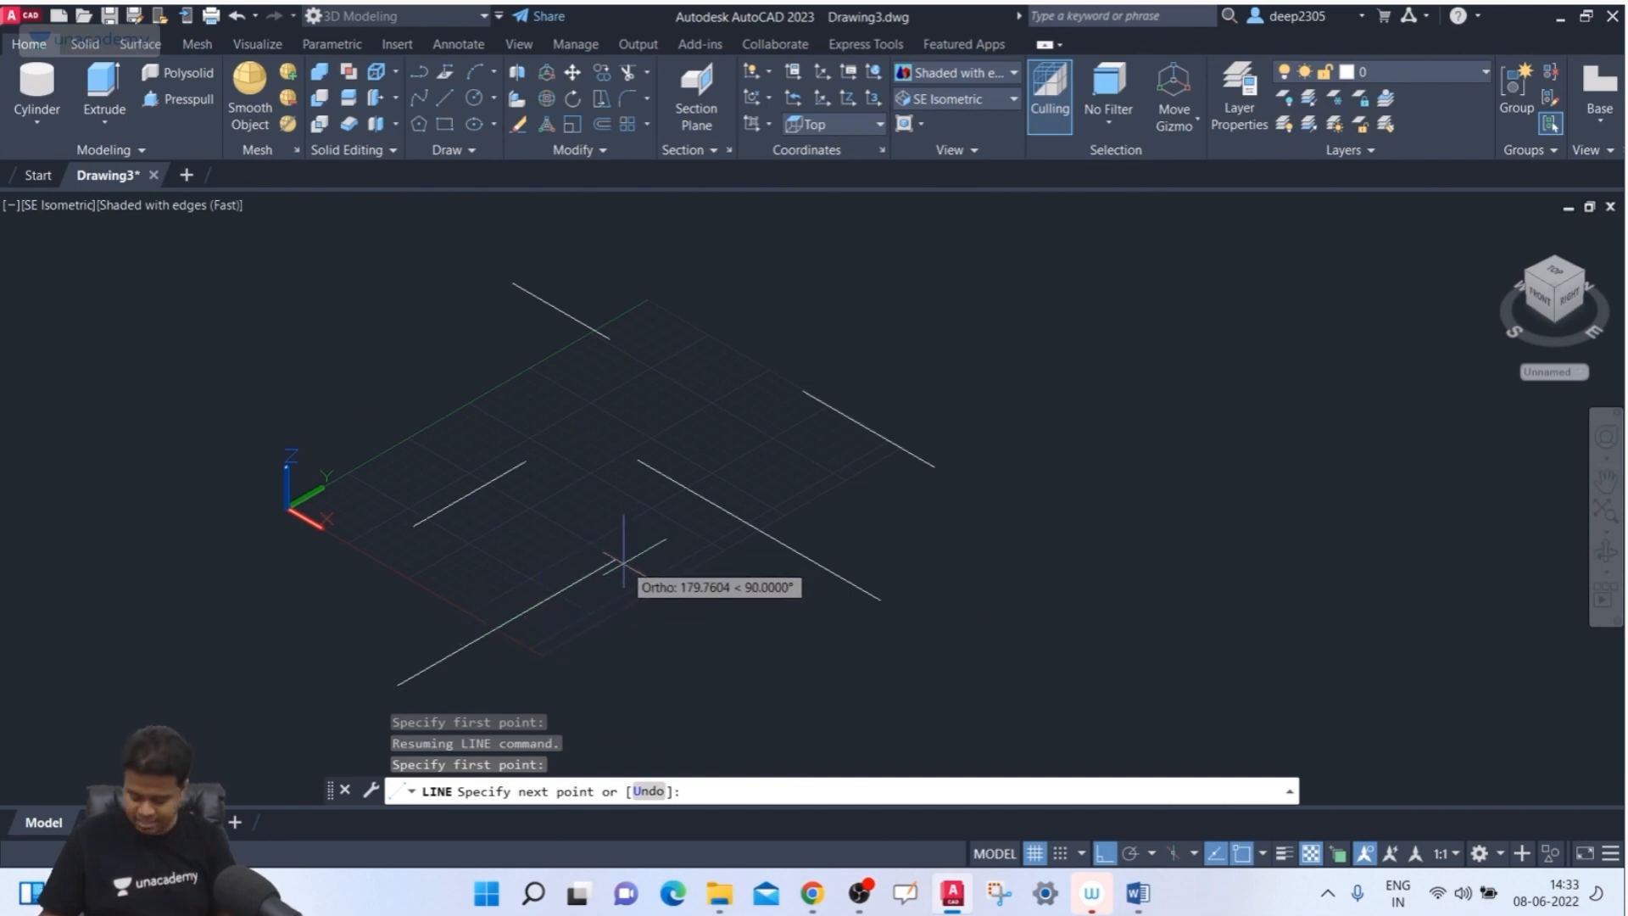
type("100")
key("Return")
key("Return")
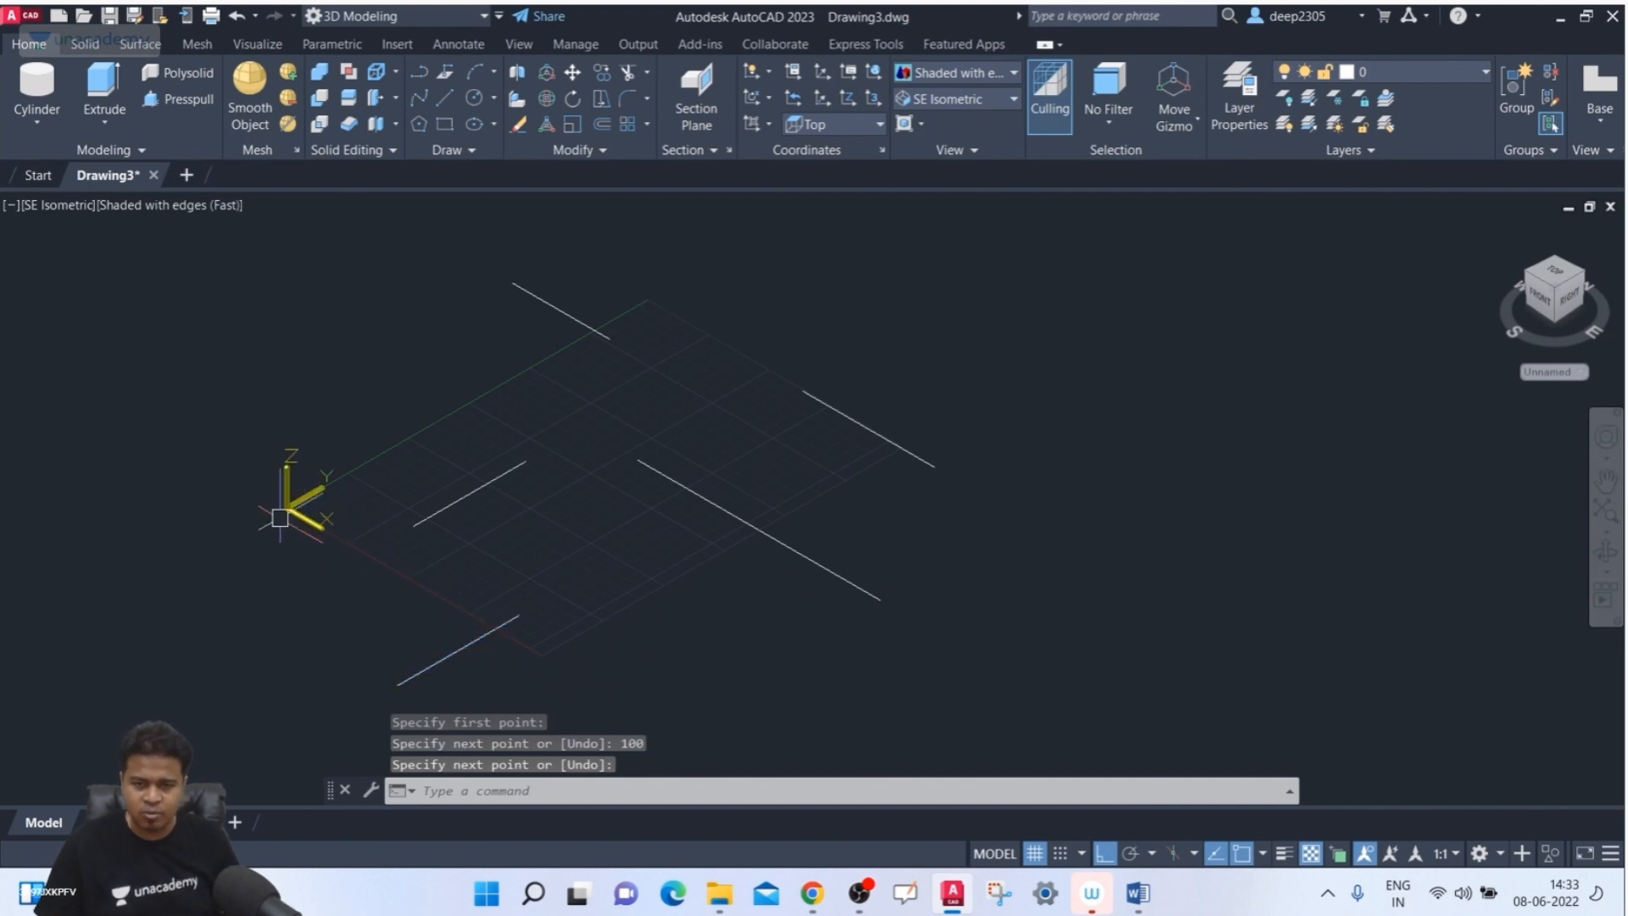
- Move the 100-unit line by its midpoint onto the midpoint of the 200-unit line so the two cross
type("m")
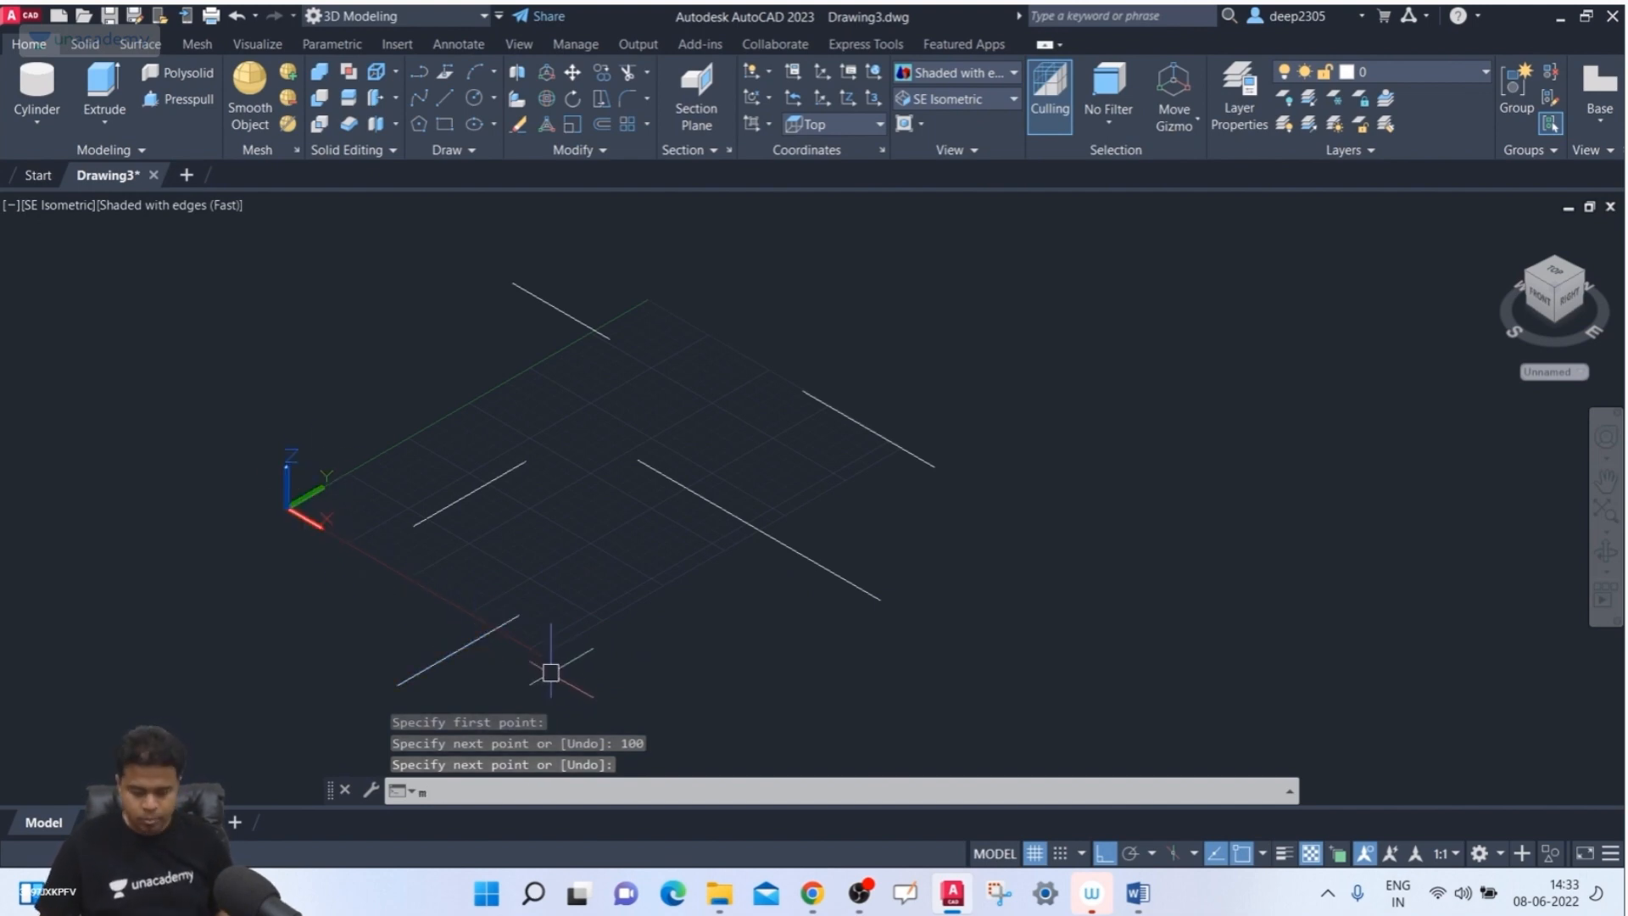
key("Return")
left_click(561, 589)
left_click(468, 665)
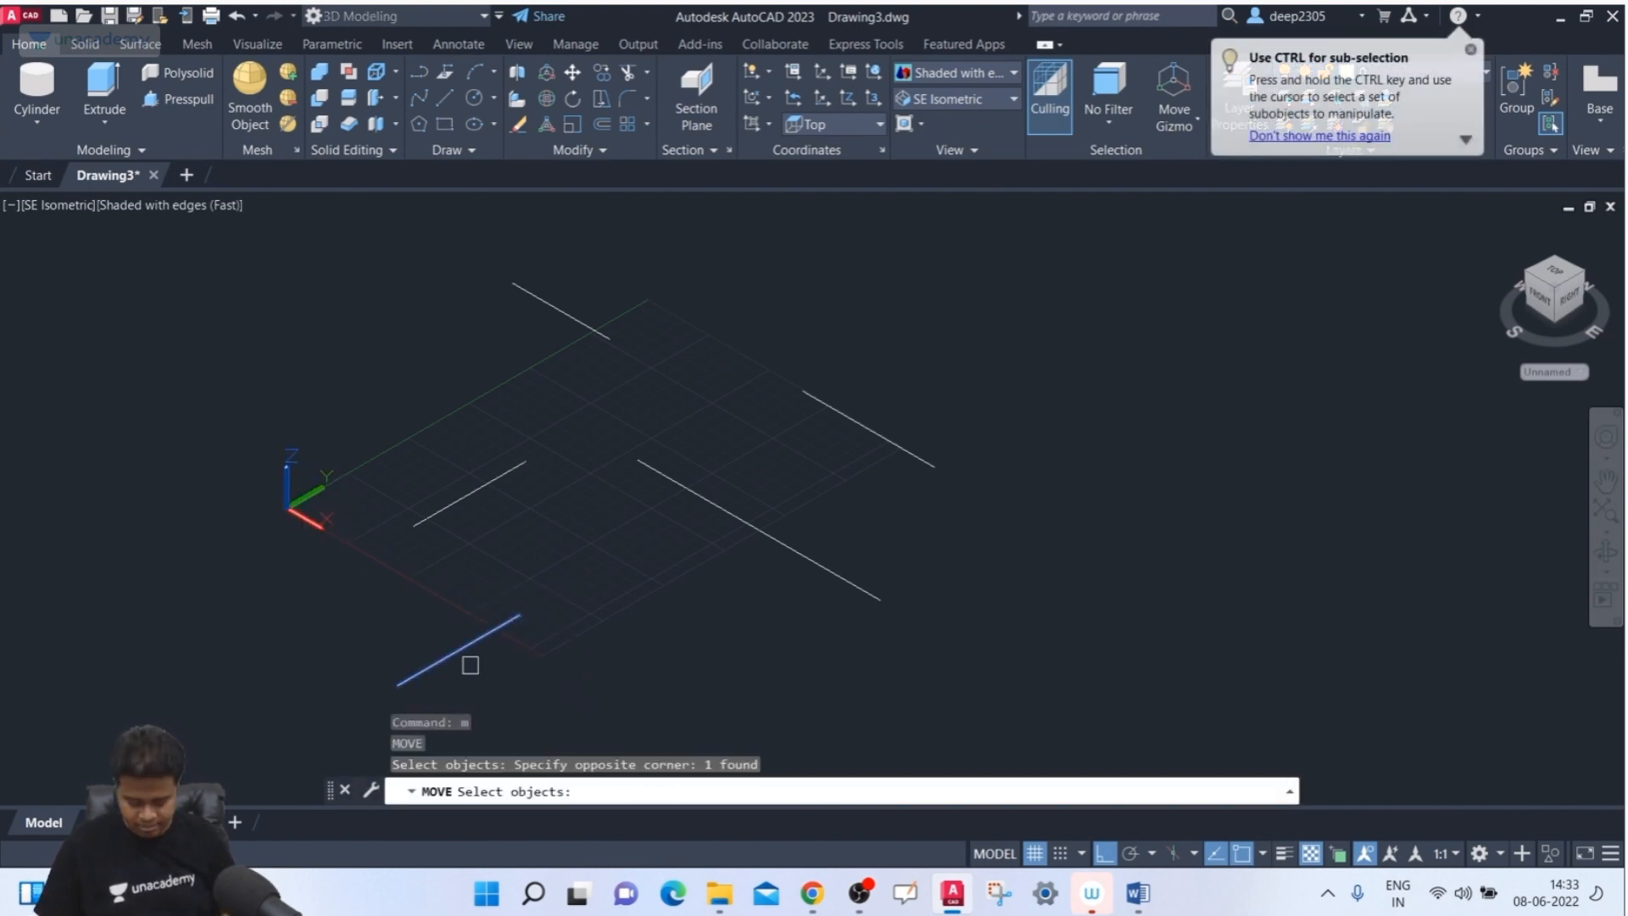
key("Return")
left_click(465, 648)
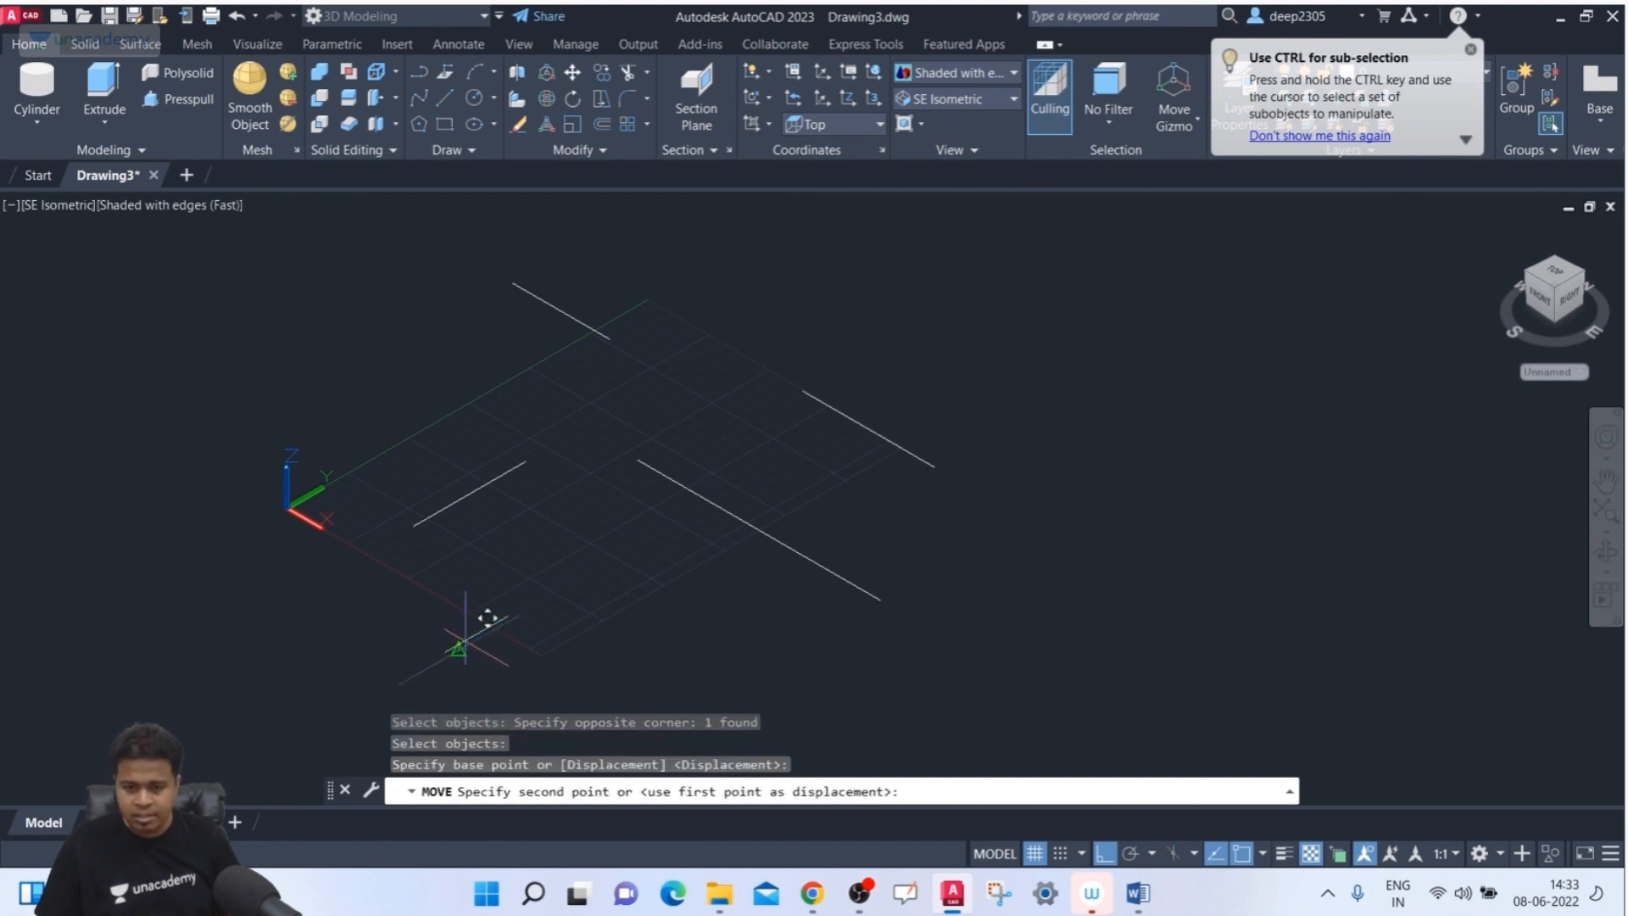
left_click(757, 529)
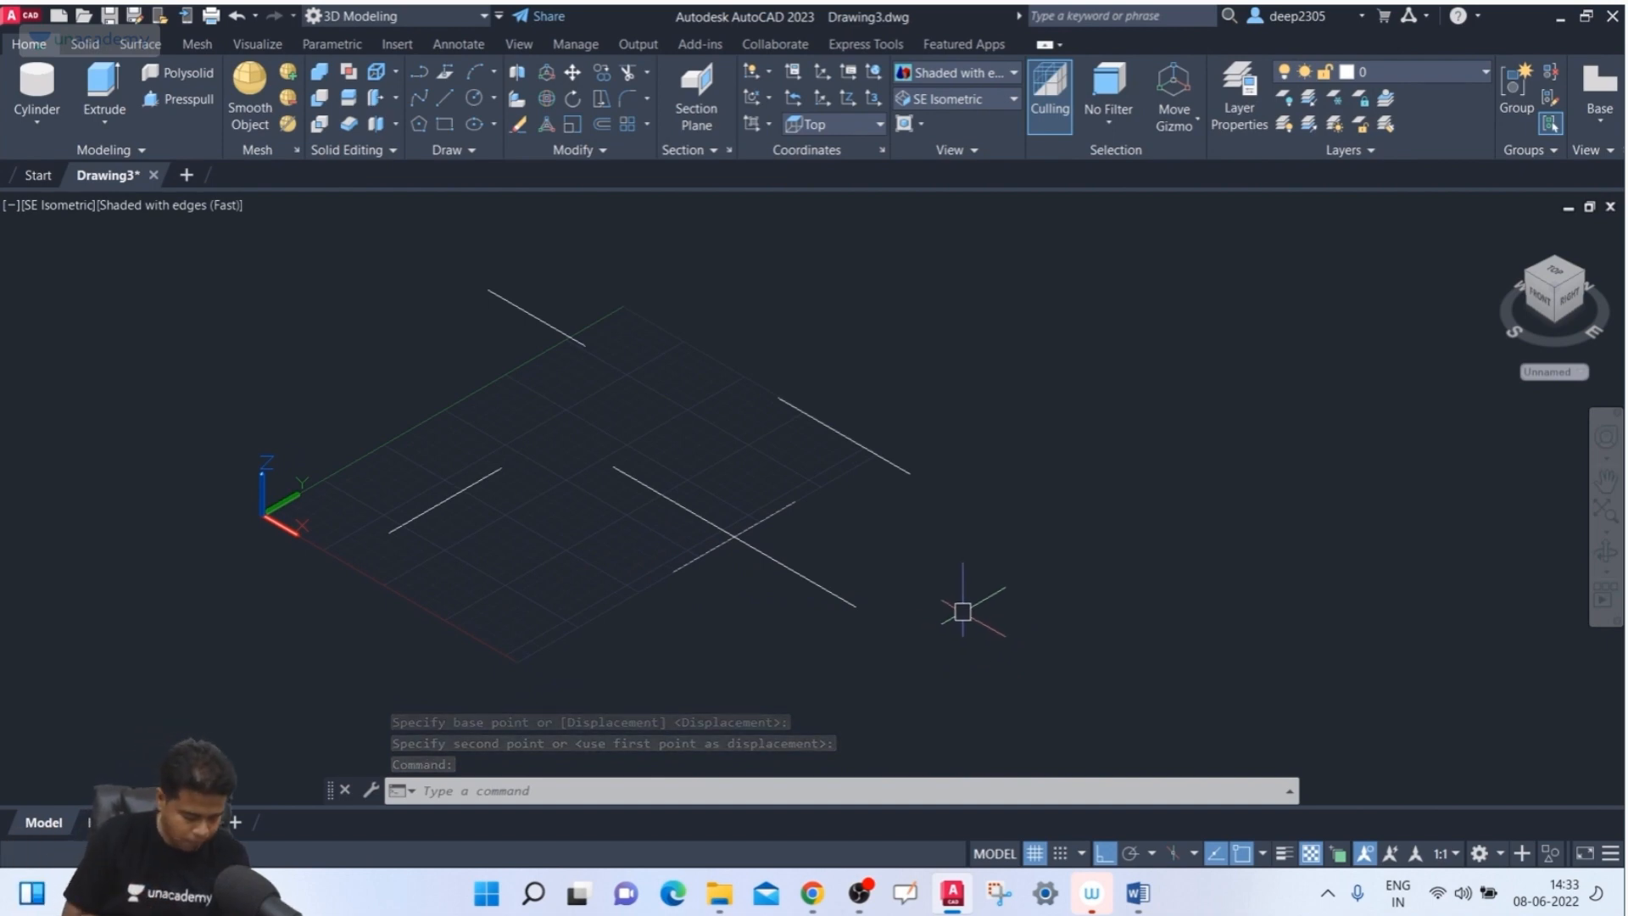
- Create an elliptical cylinder using the crossing lines' endpoints as base axes, setting its height of about 209 with the Axis endpoint option
left_click(38, 82)
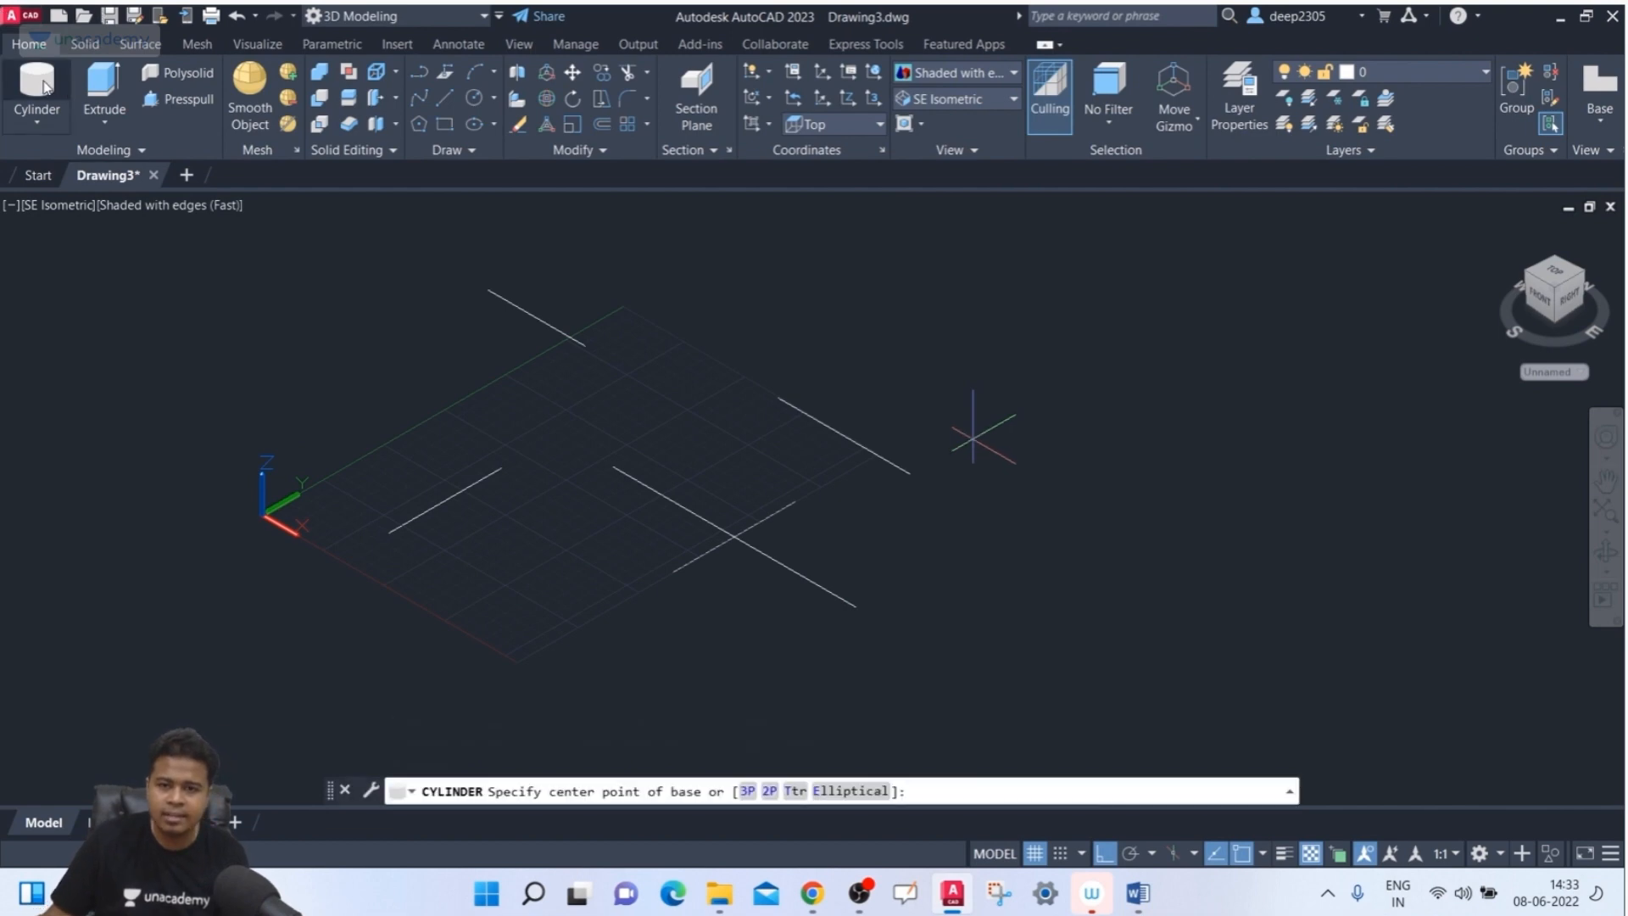
left_click(852, 791)
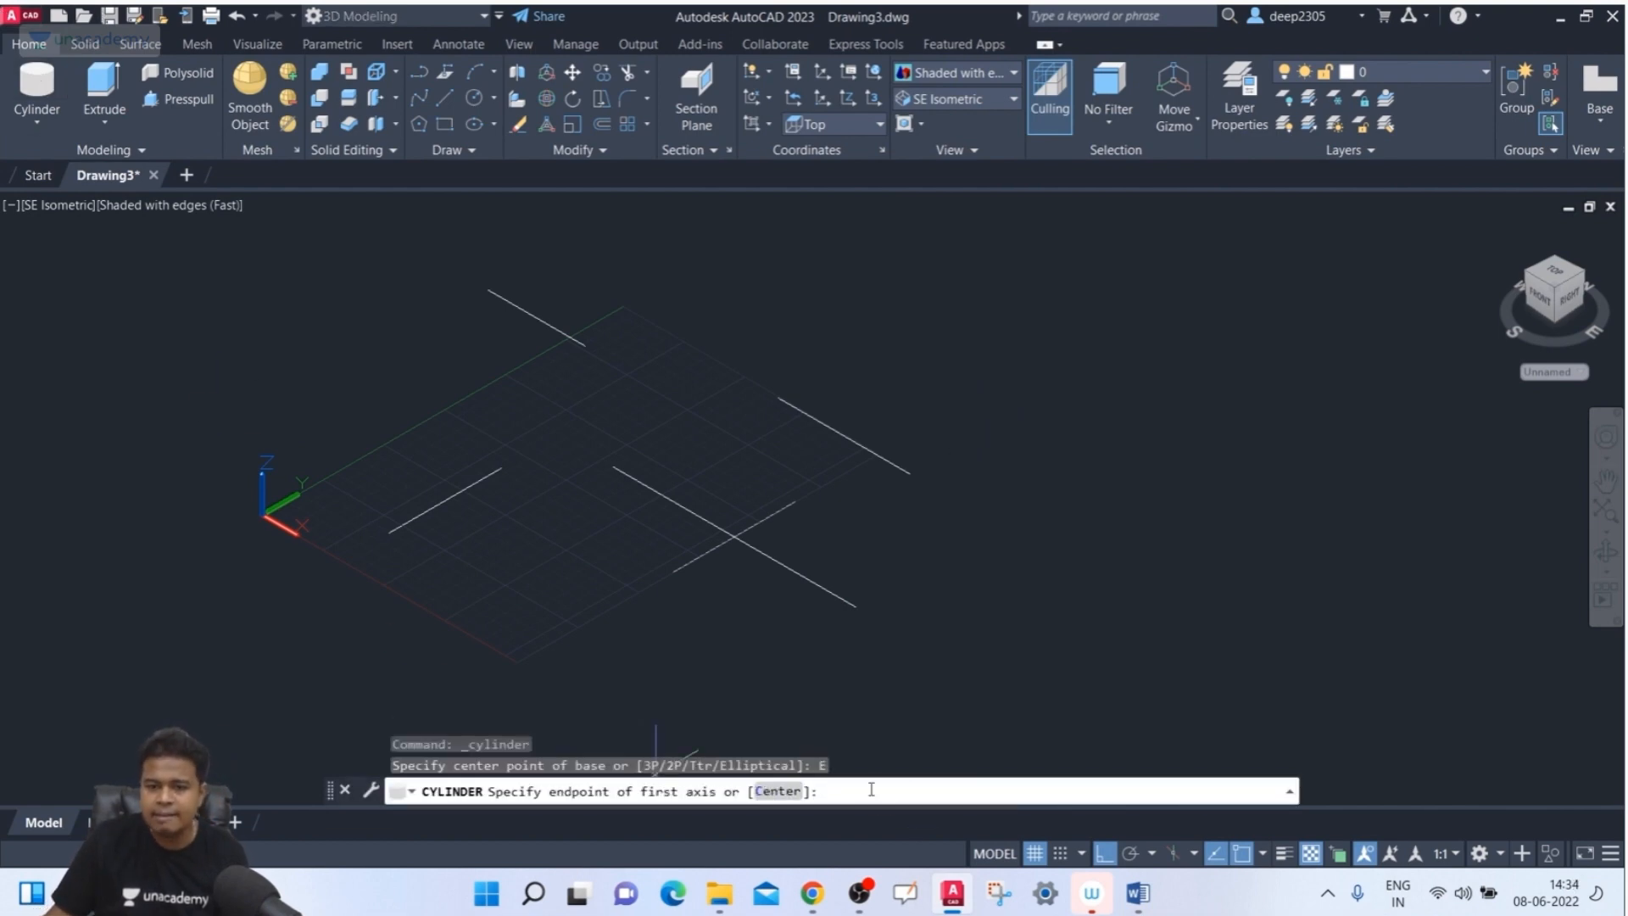
left_click(612, 466)
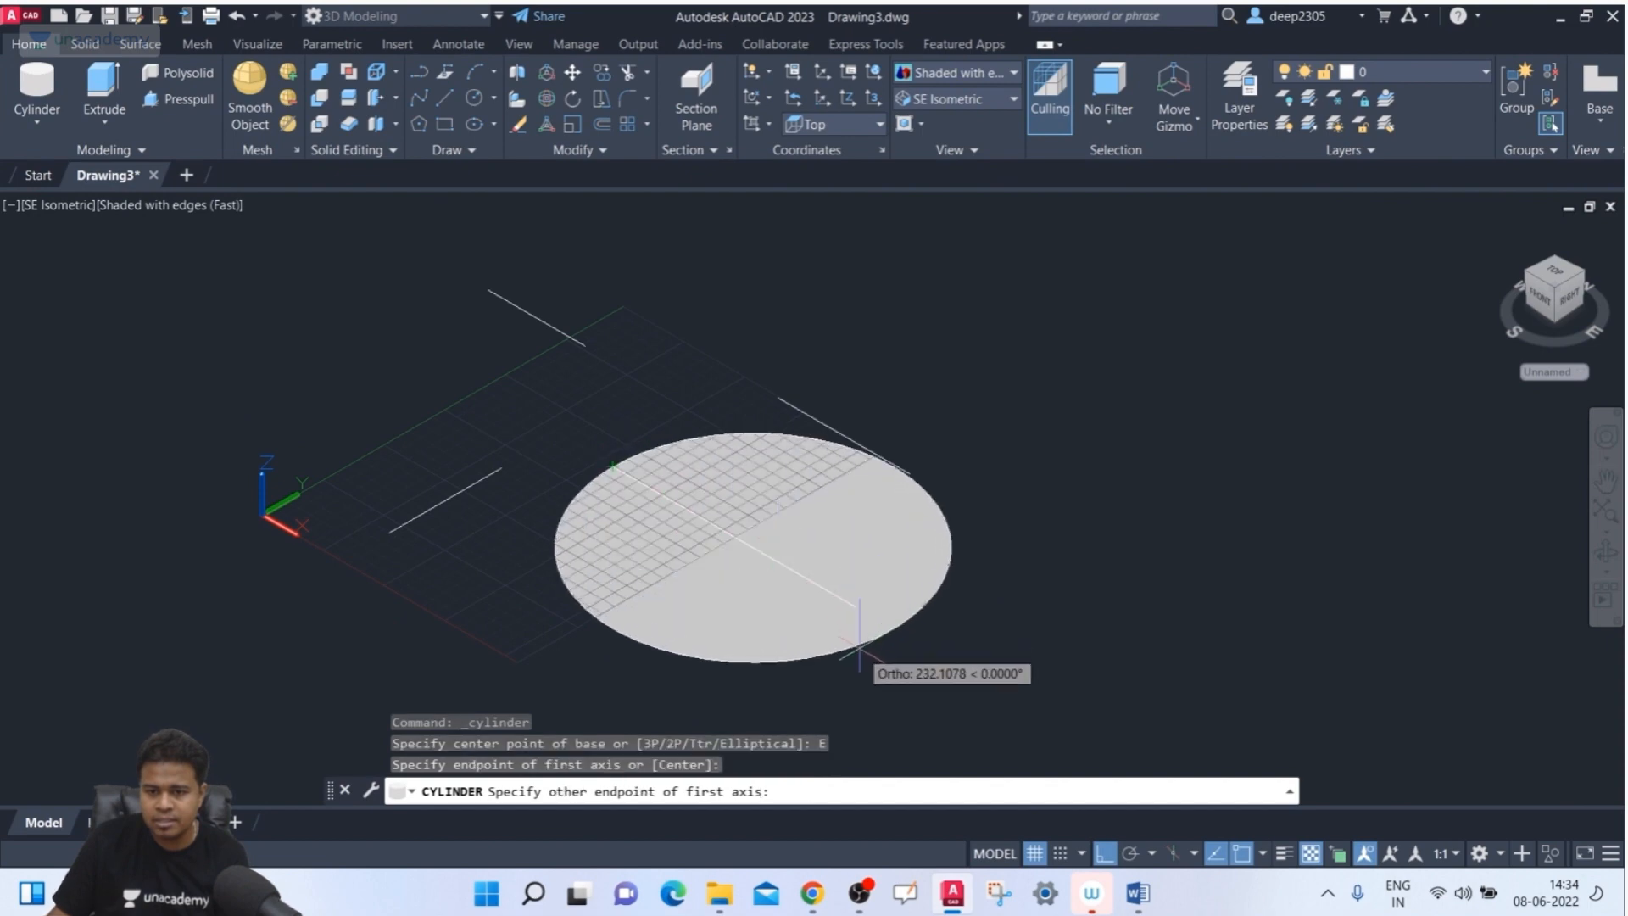
left_click(856, 607)
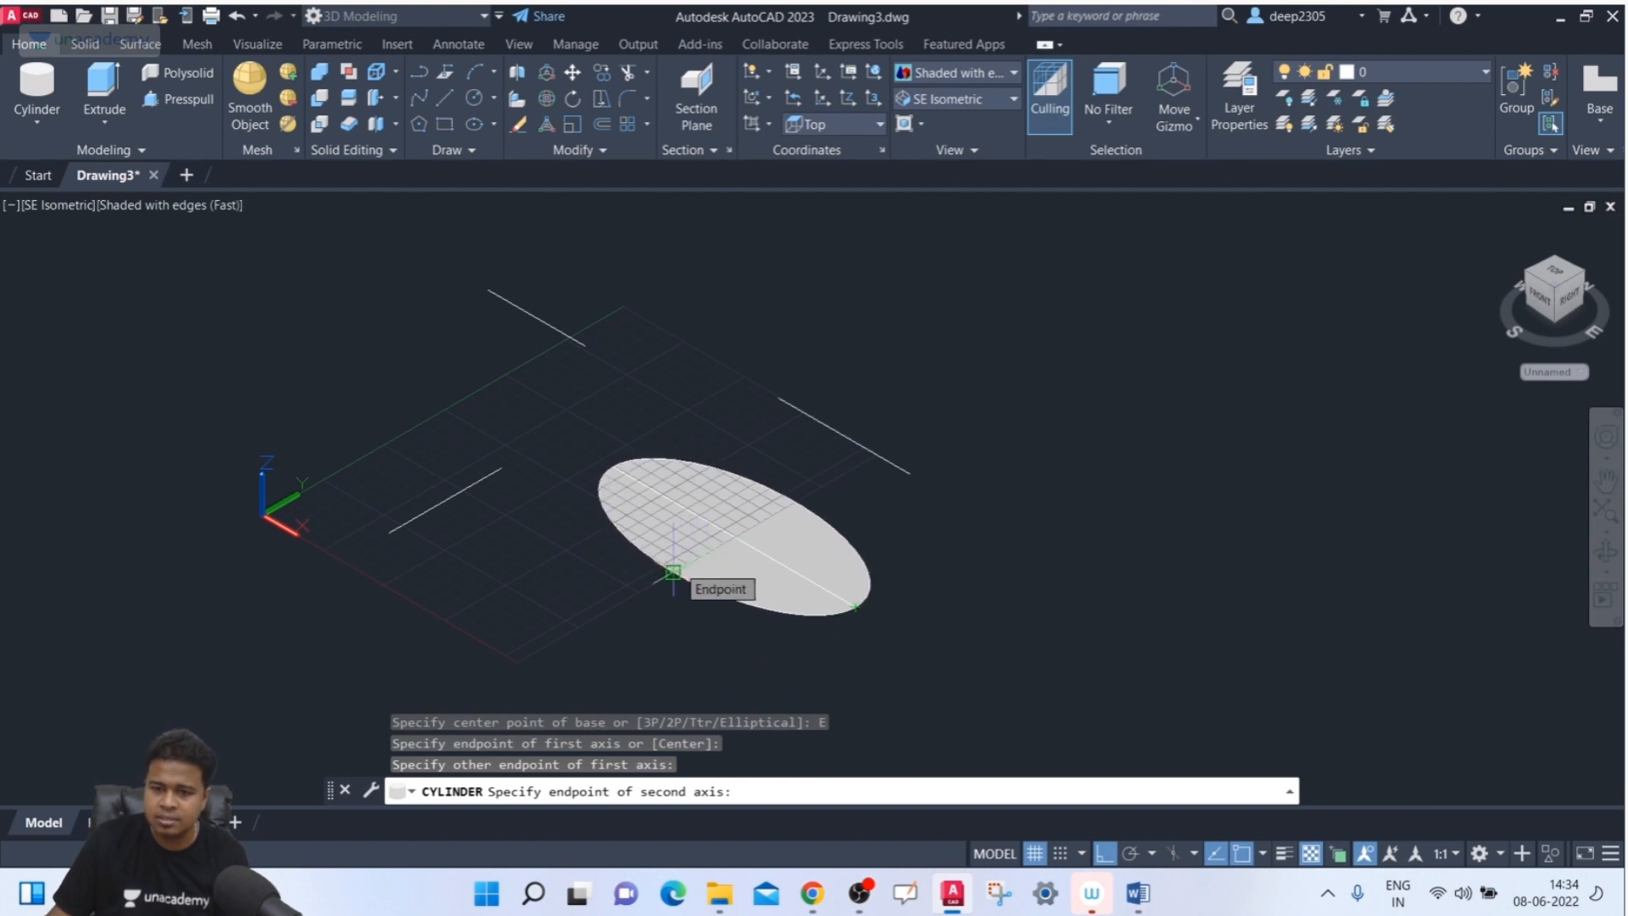
left_click(673, 572)
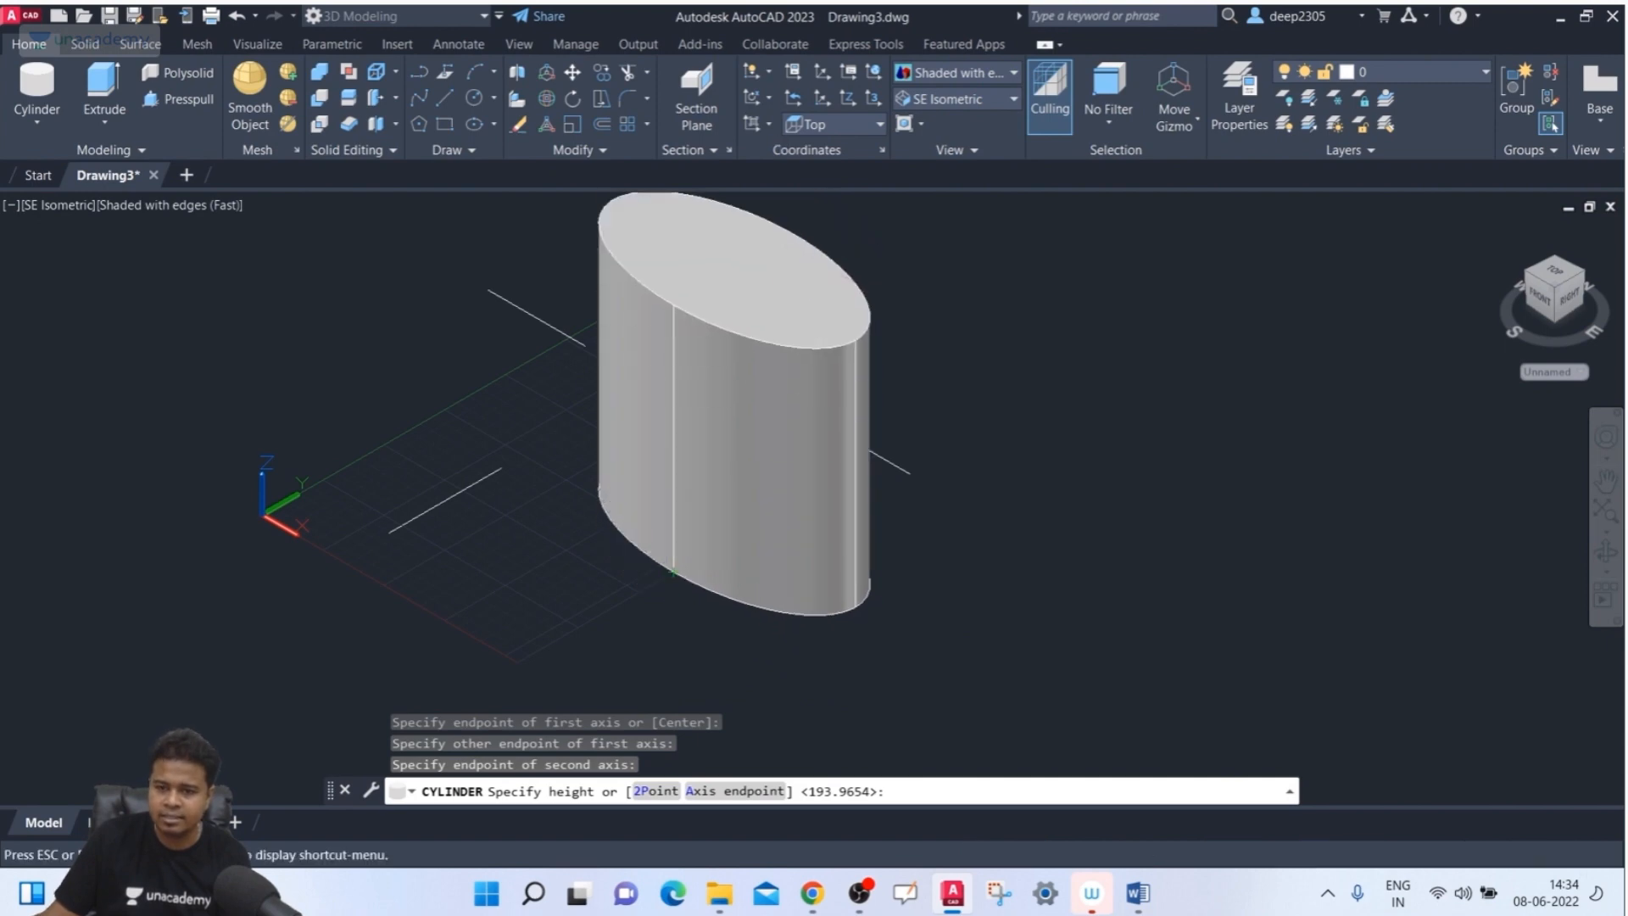
middle_click_drag(830, 267, 774, 356)
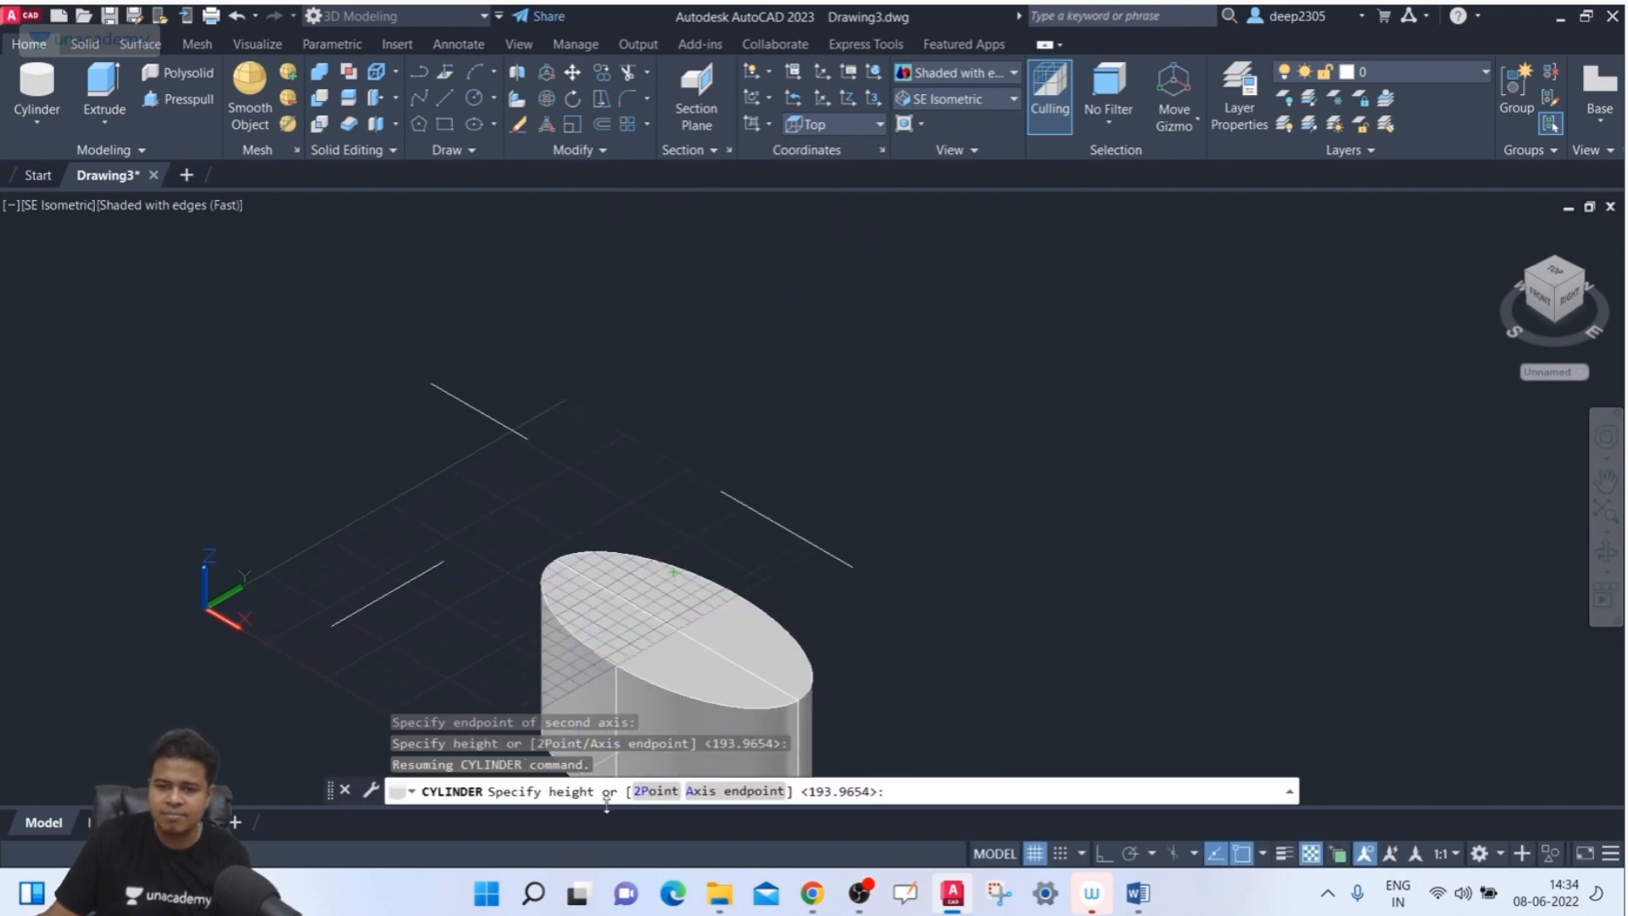
left_click(740, 800)
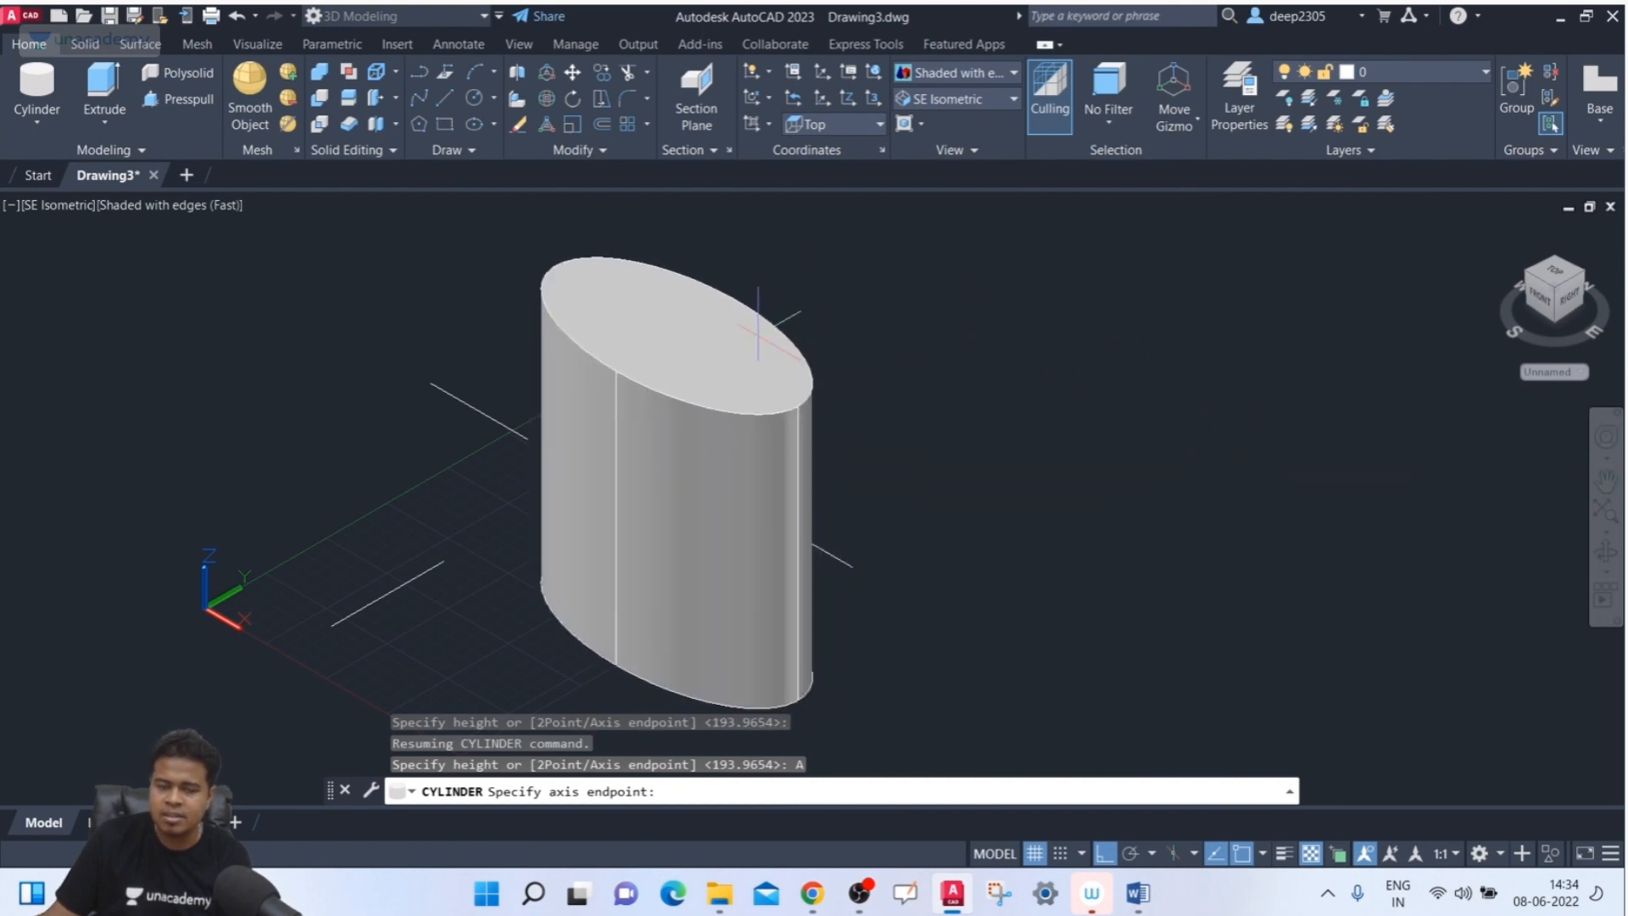
left_click(820, 335)
- Delete the elliptical cylinder while keeping the crossing lines
left_click(974, 331)
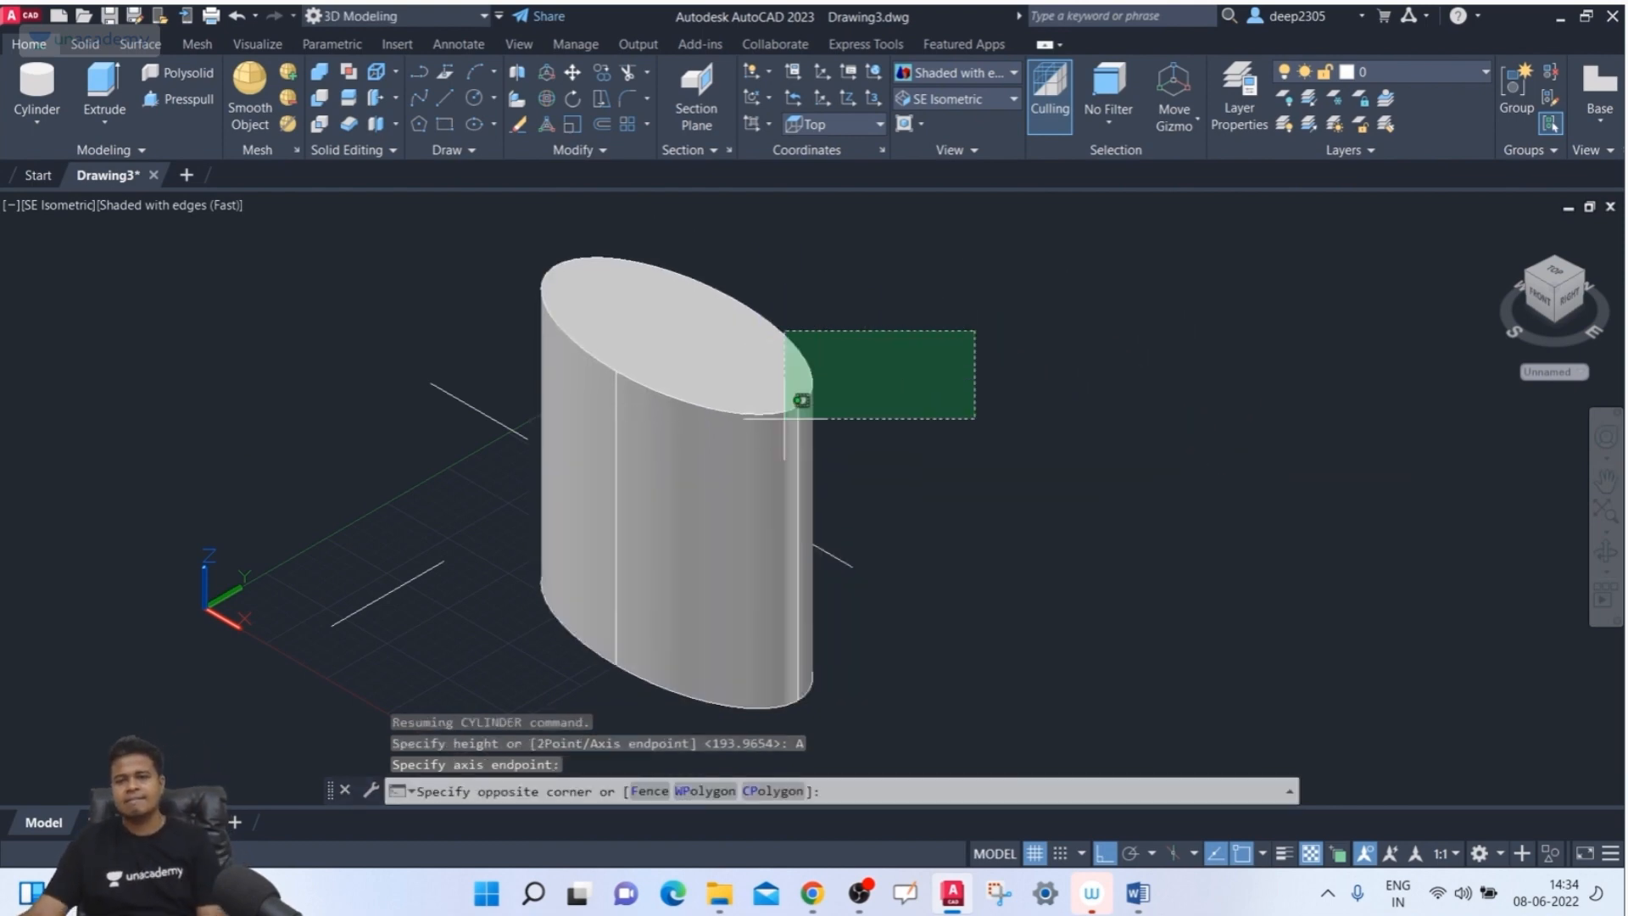
left_click(712, 418)
key("Delete")
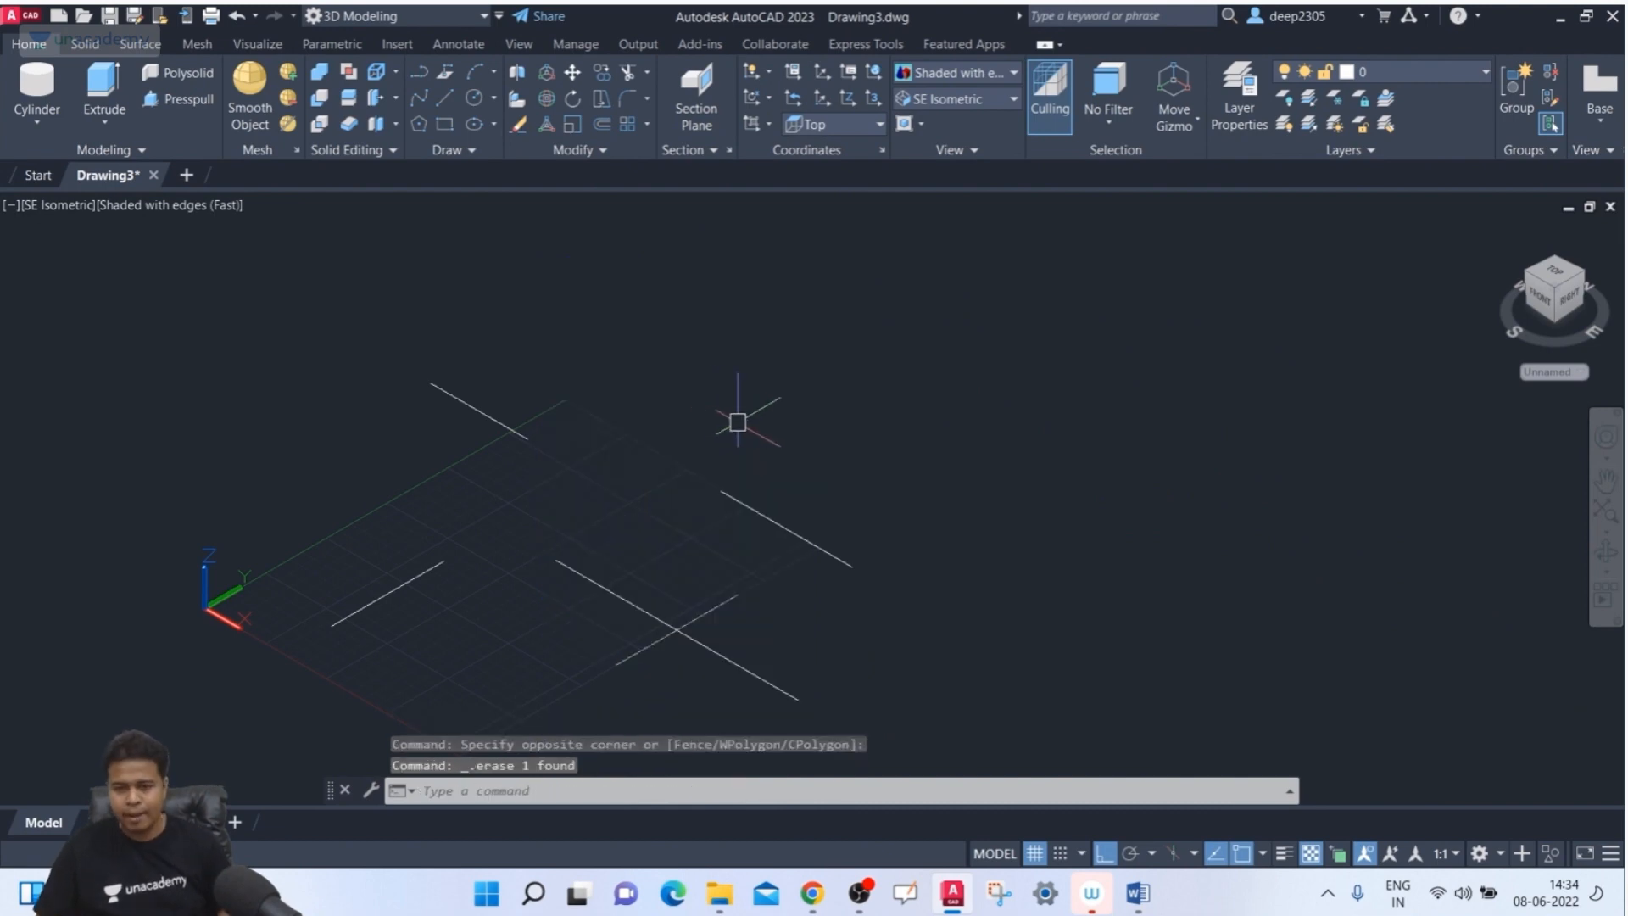
- Create a 2P cylinder about 117 high, with its base diameter spanning the facing endpoints of the two separate X-direction lines
left_click(34, 126)
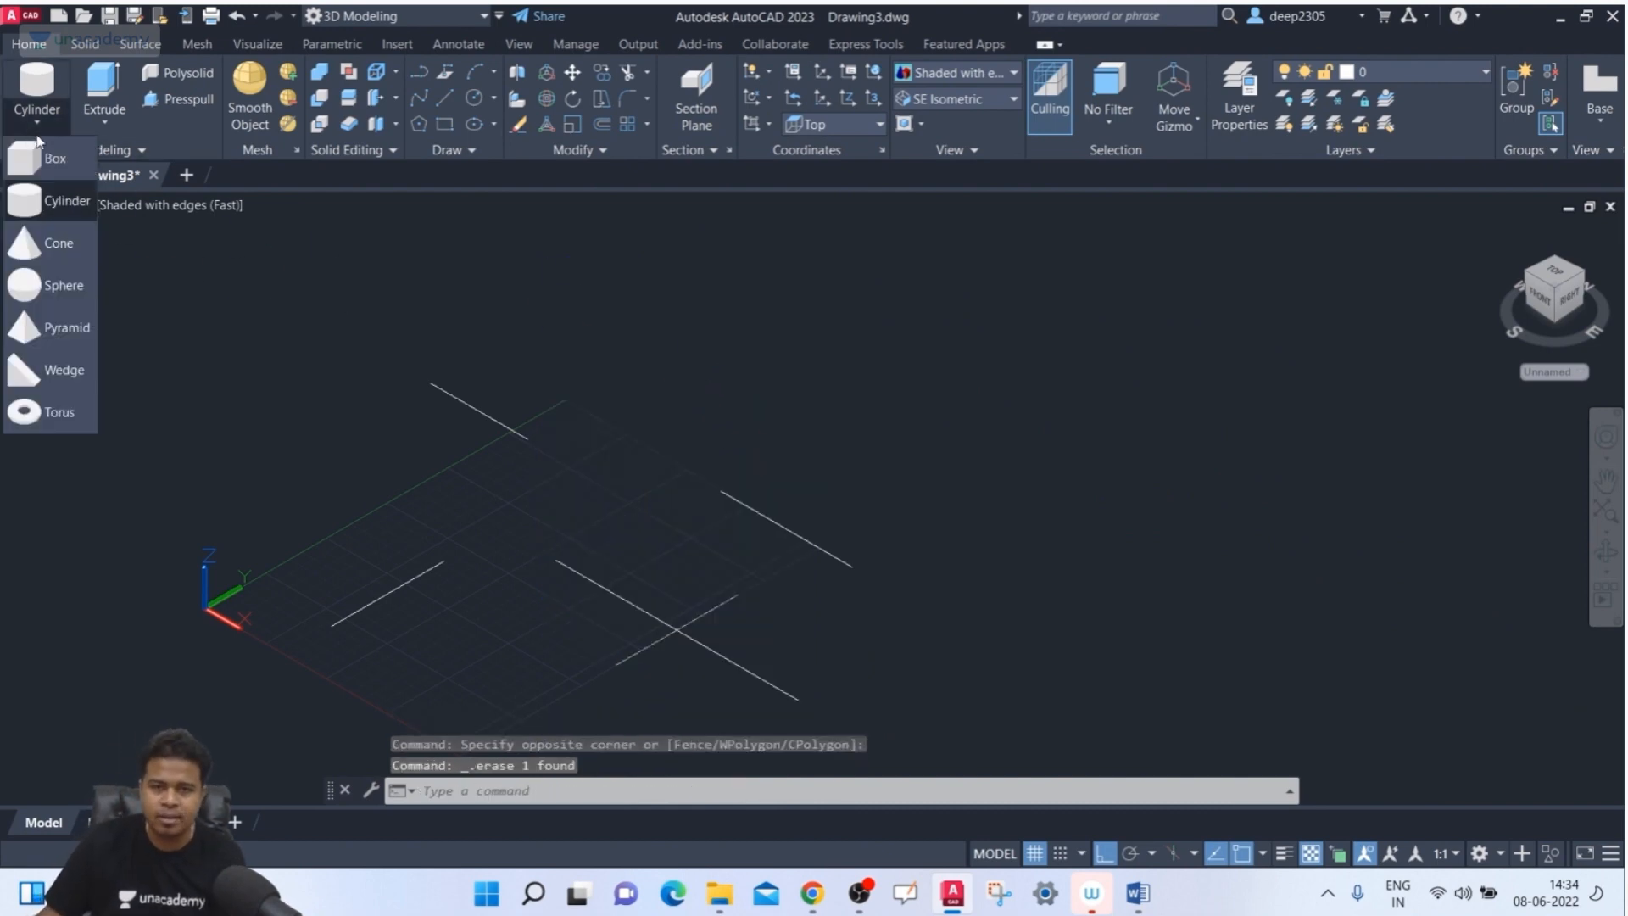
left_click(82, 207)
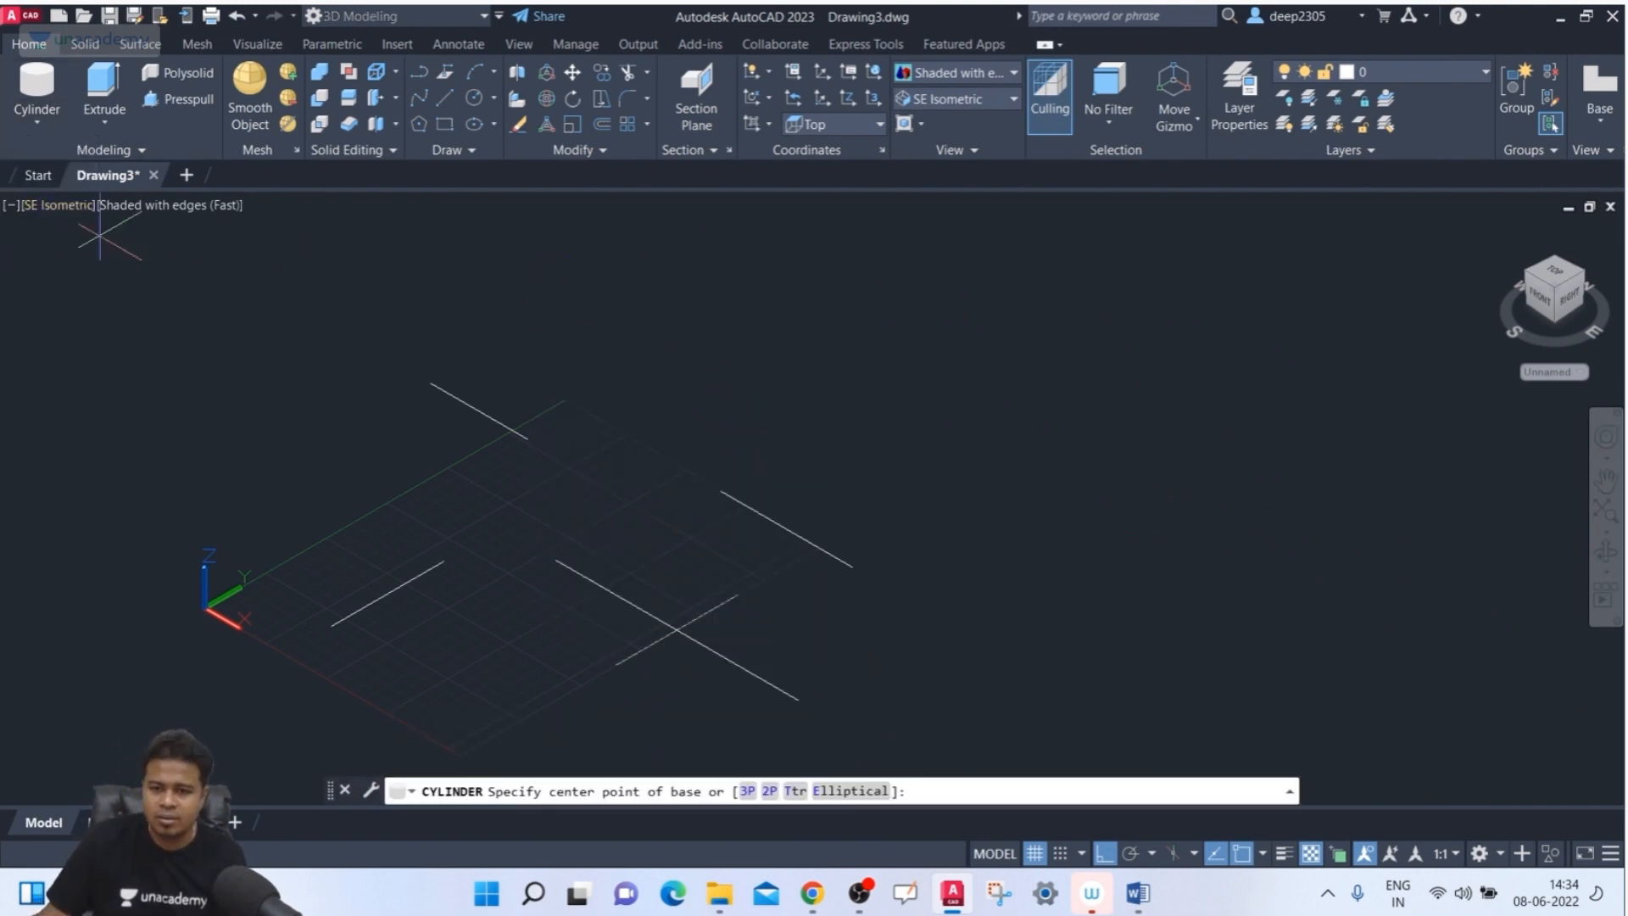
left_click(769, 791)
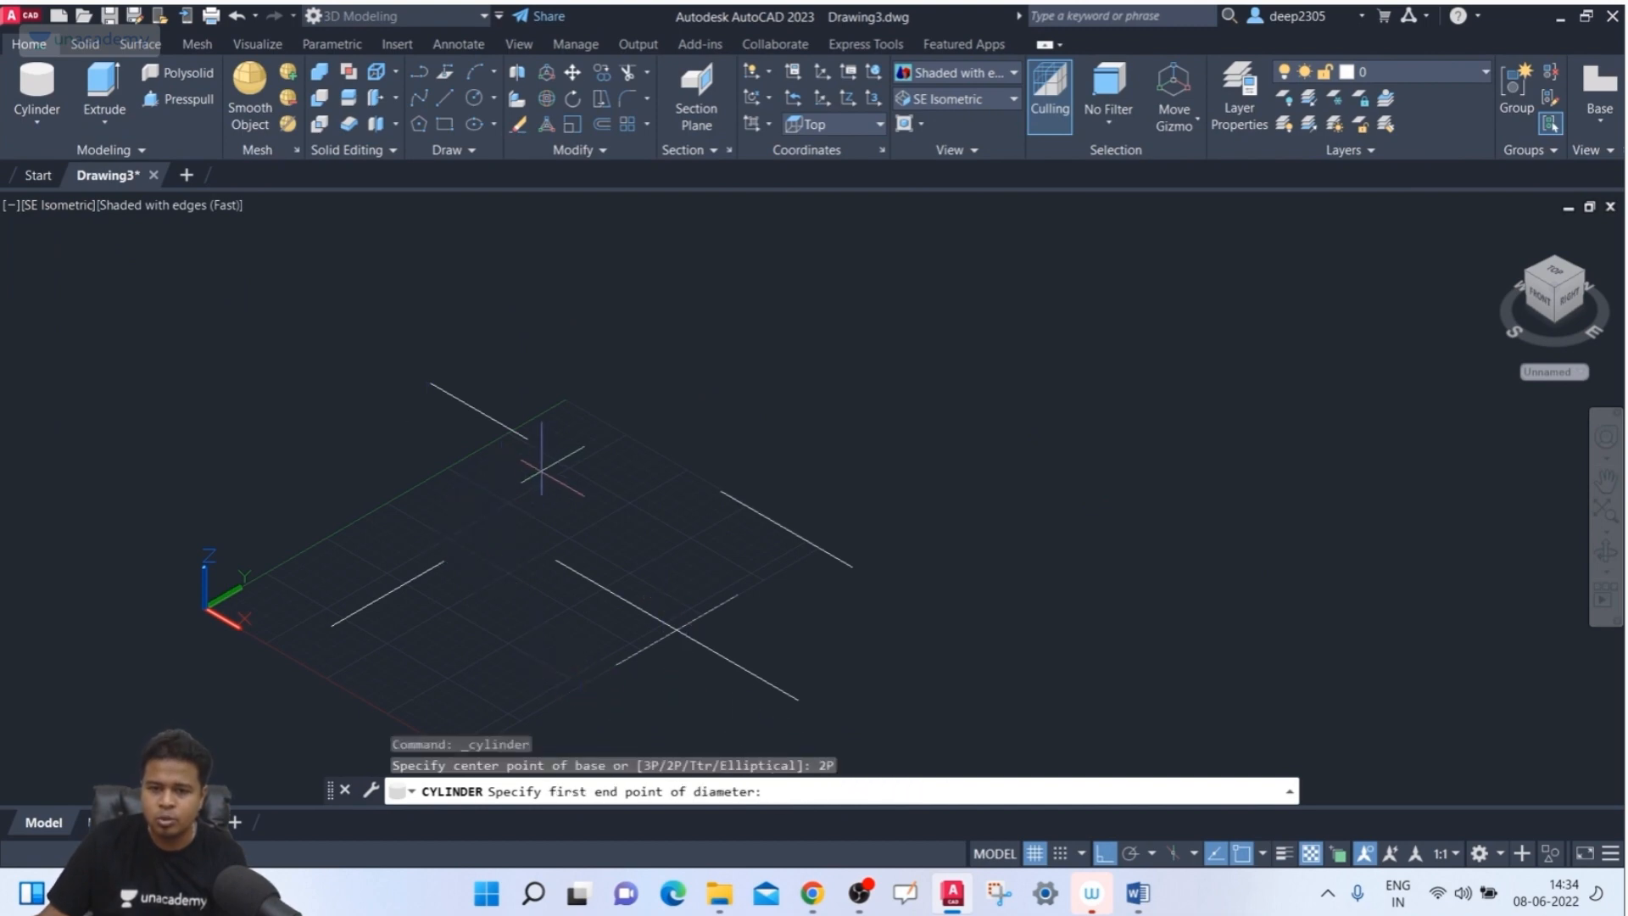
left_click(527, 438)
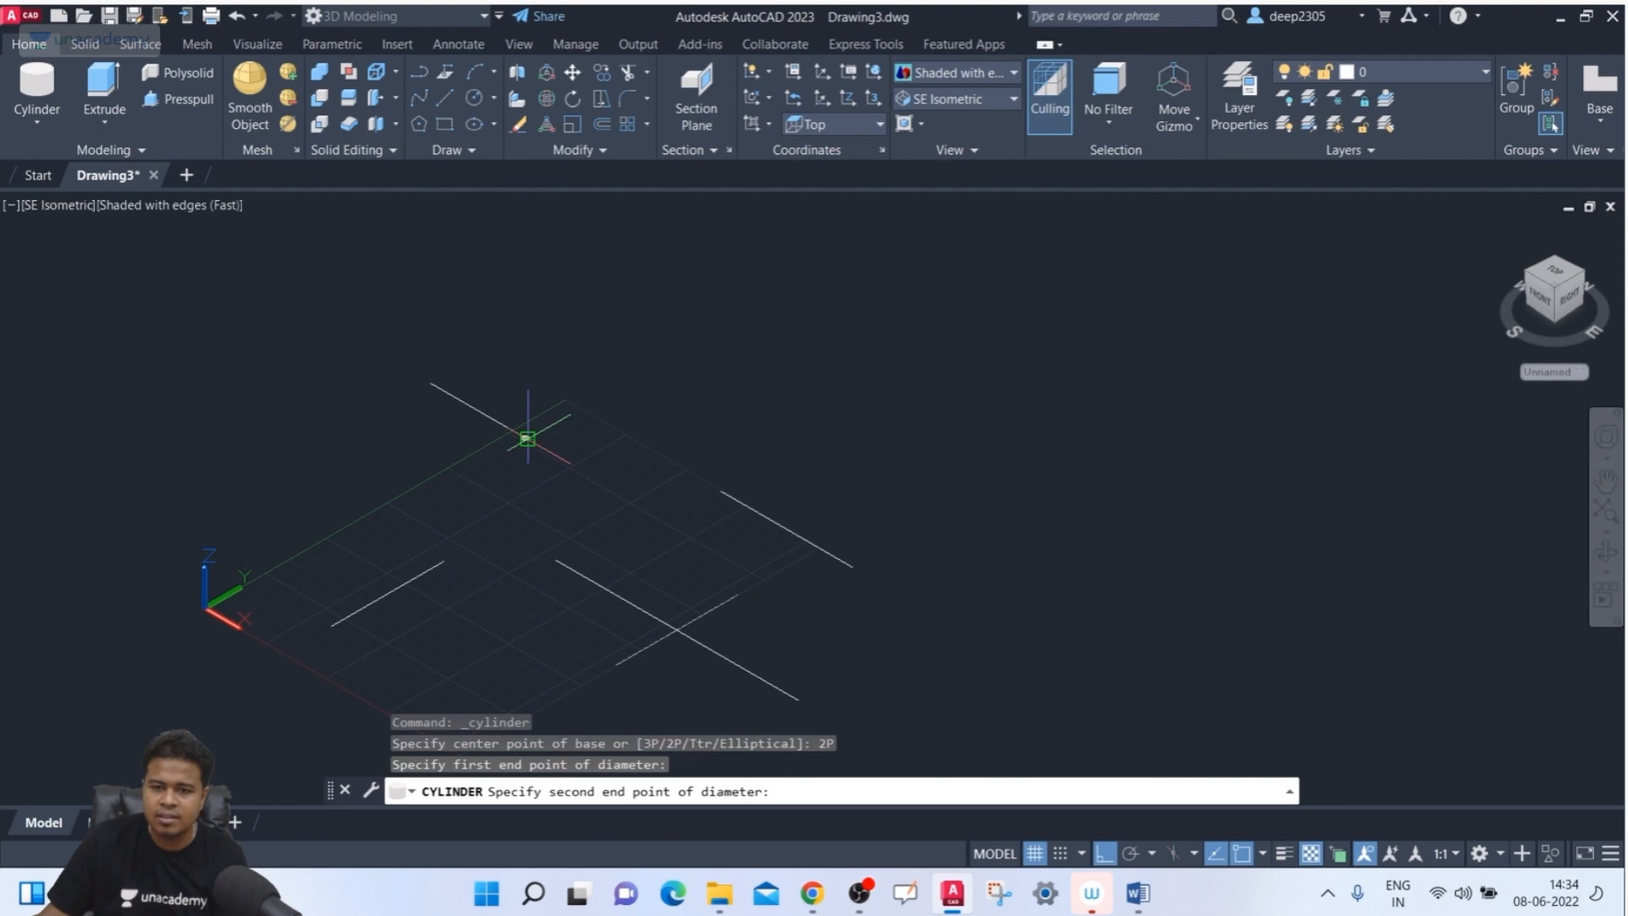
left_click(719, 490)
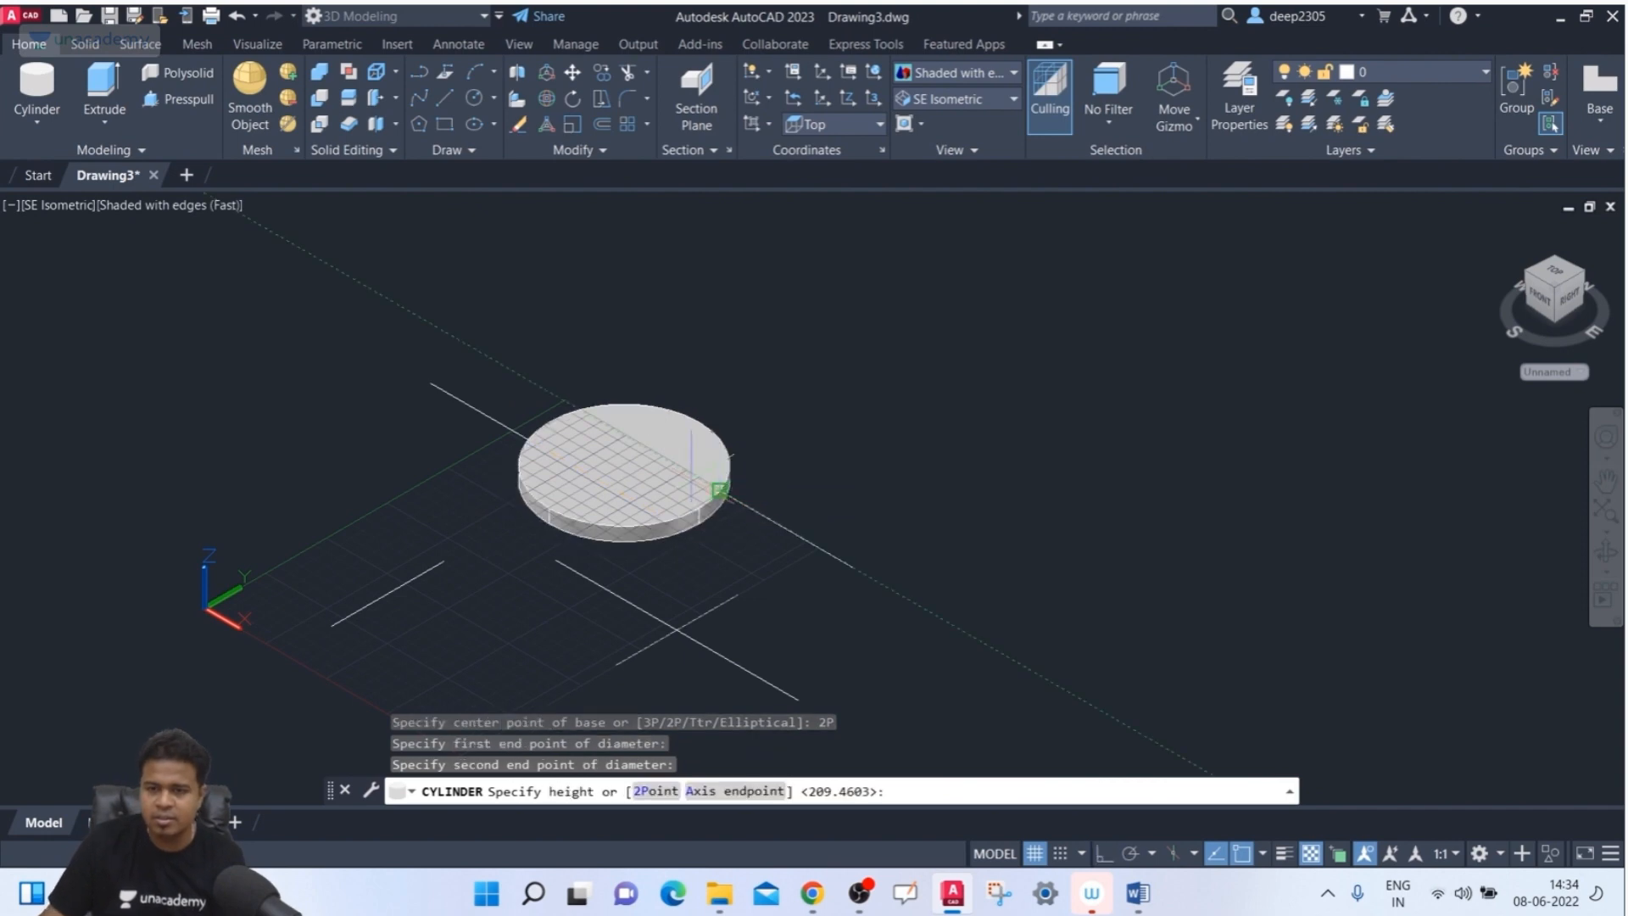
left_click(636, 301)
- Delete the two-point cylinder standing between the line endpoints
left_click(838, 261)
left_click(666, 346)
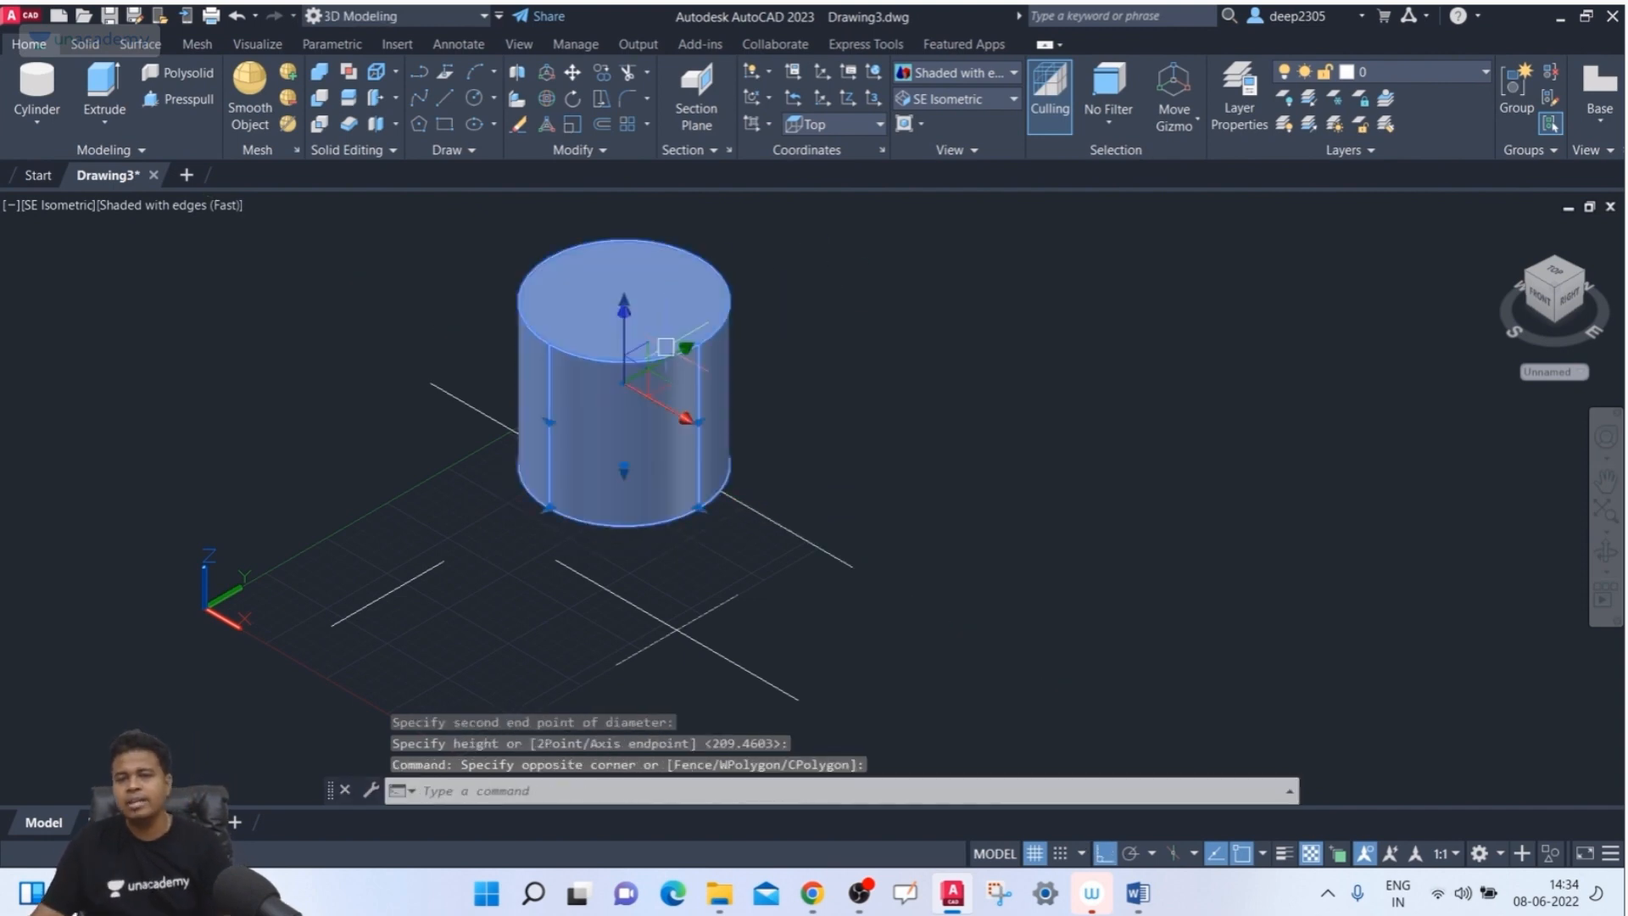
key("Delete")
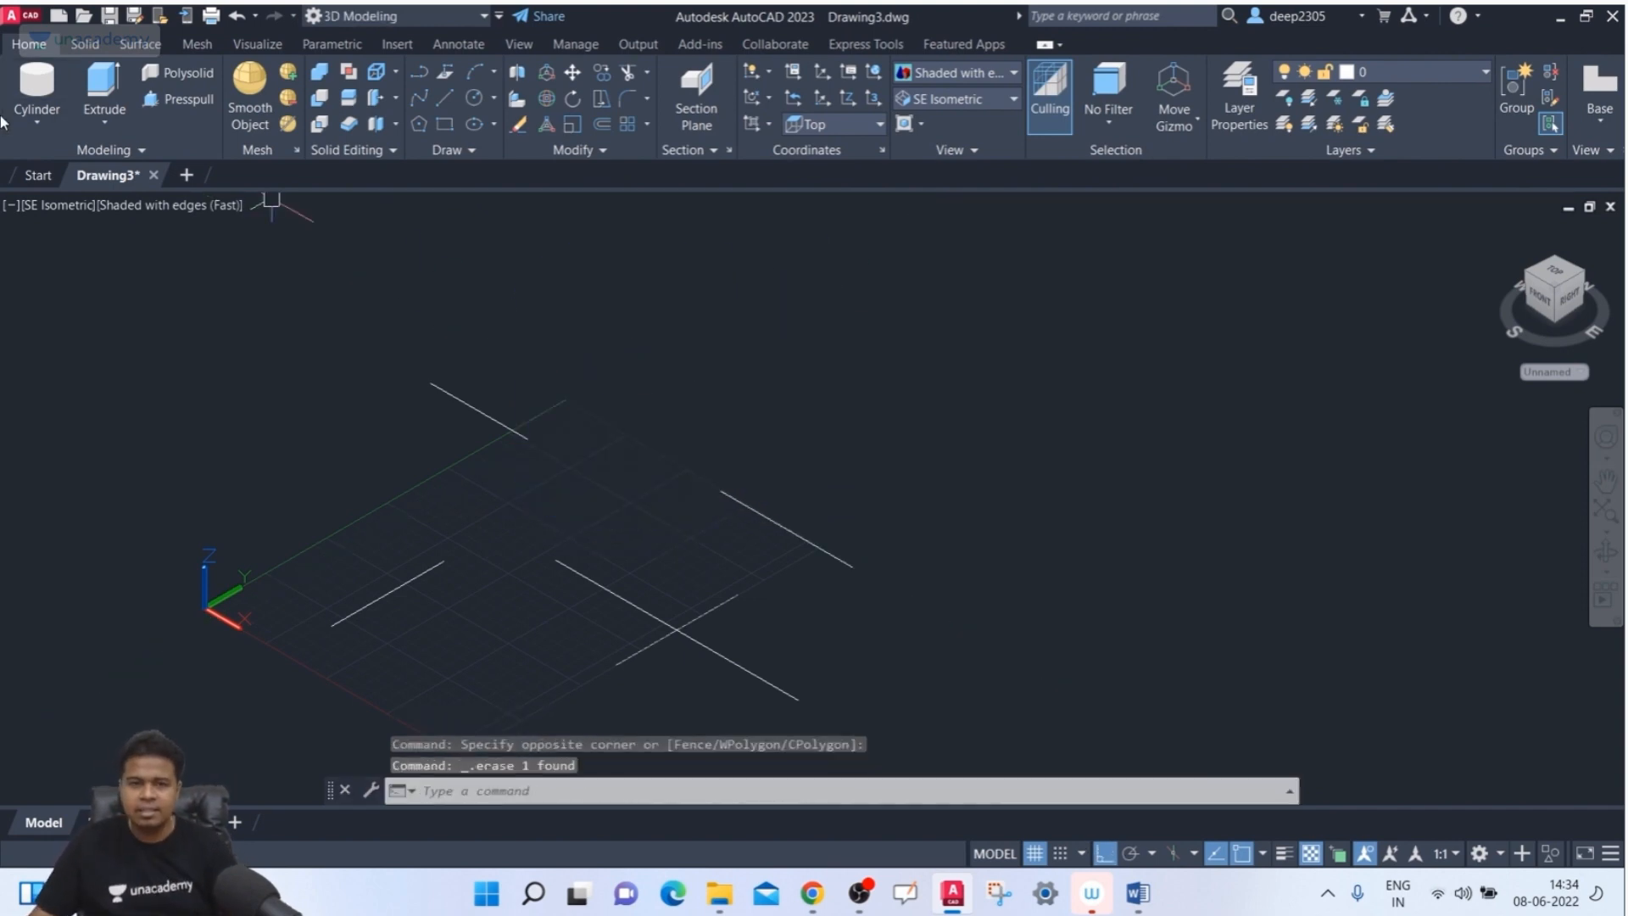
- Create a Ttr cylinder of radius 100, tangent to the separate Y-direction line and the rear X-direction line, with a freely picked height
left_click(37, 94)
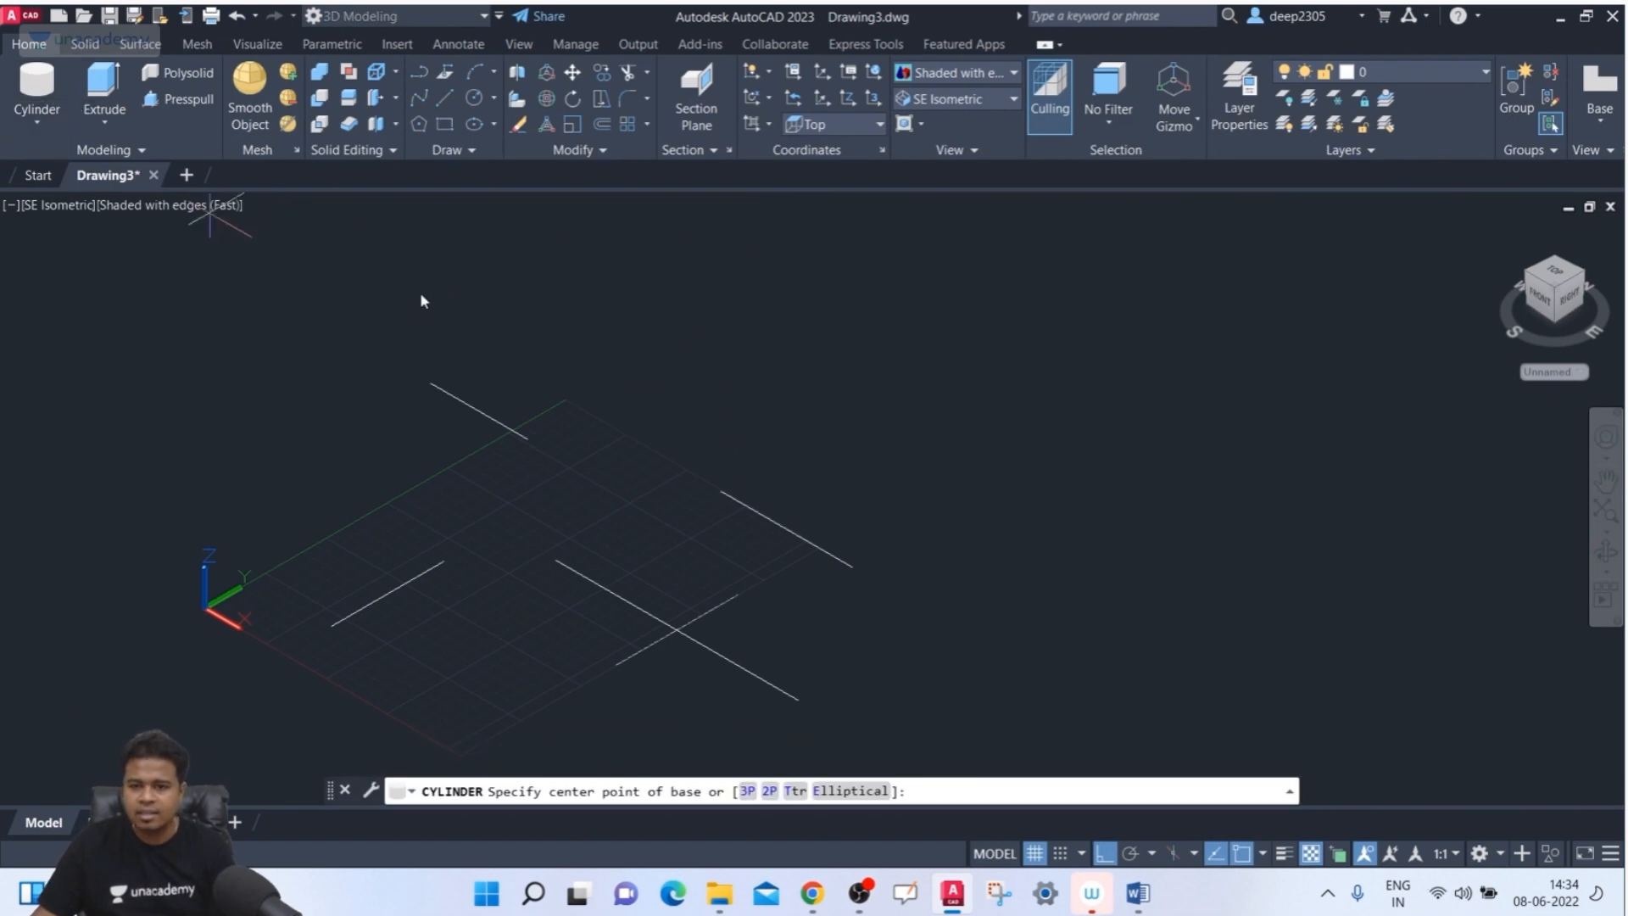
left_click(797, 790)
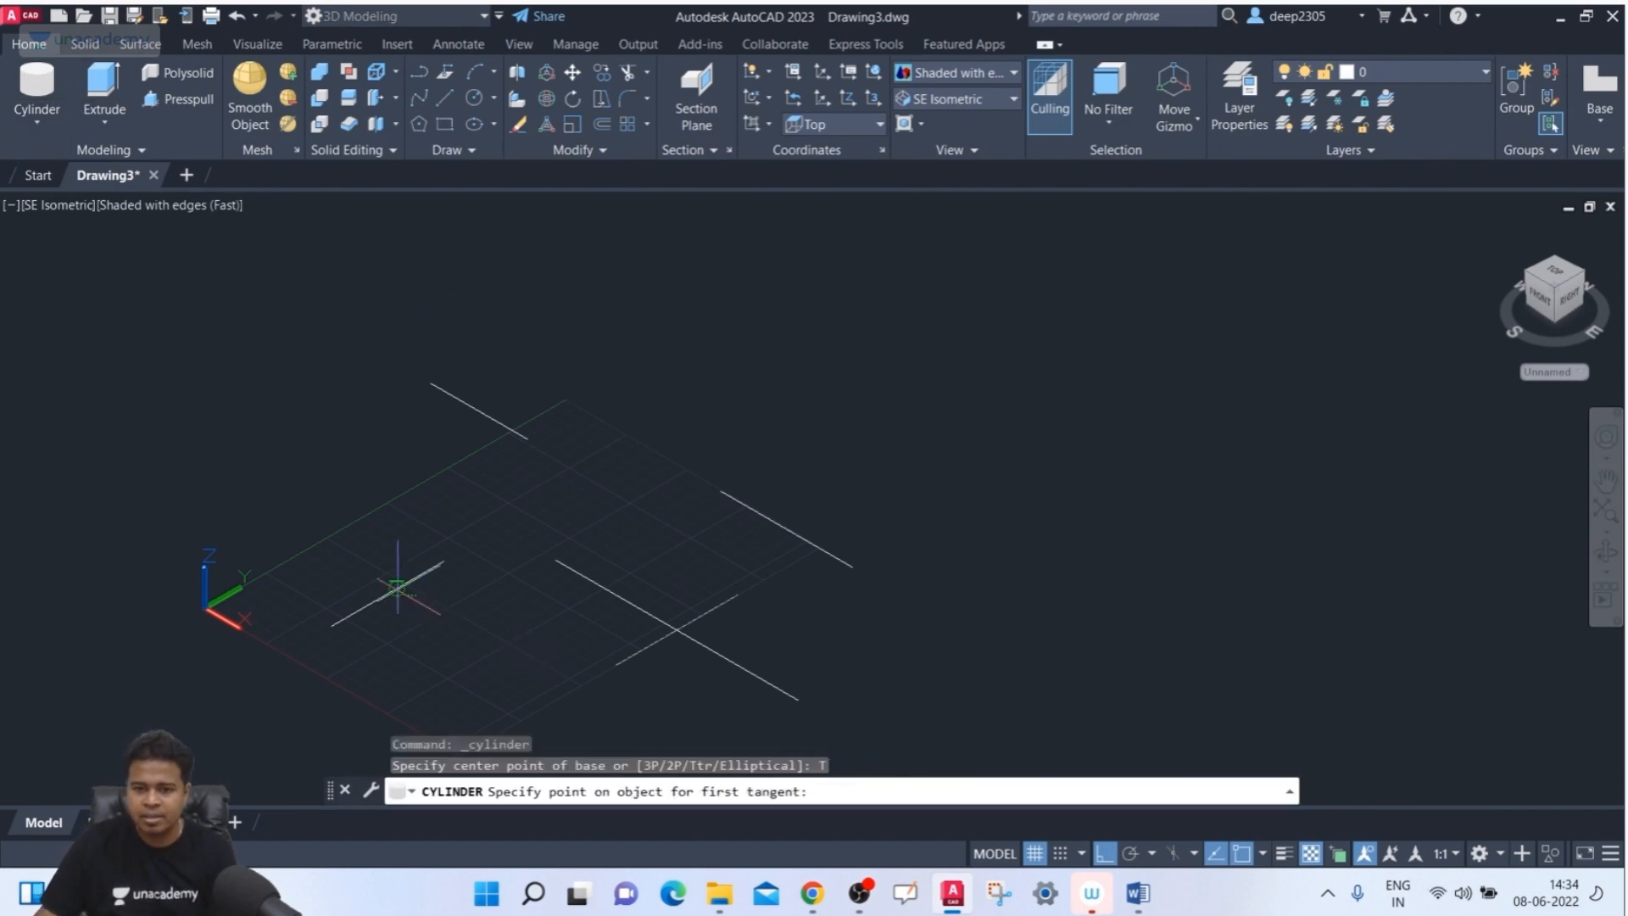
left_click(398, 588)
left_click(483, 411)
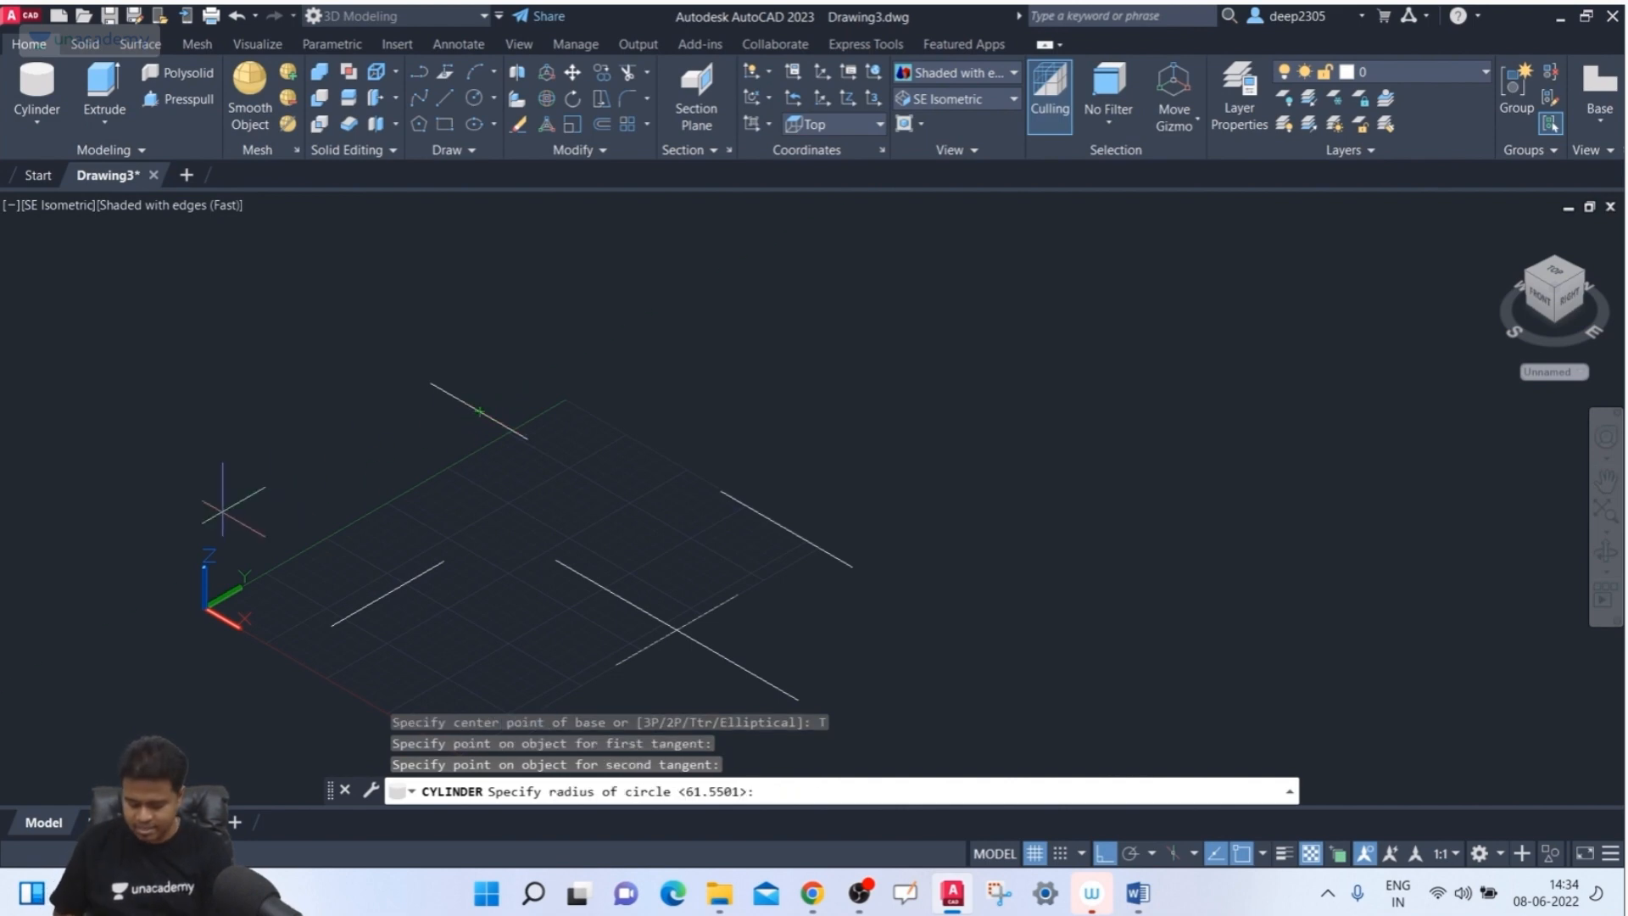
key("Return")
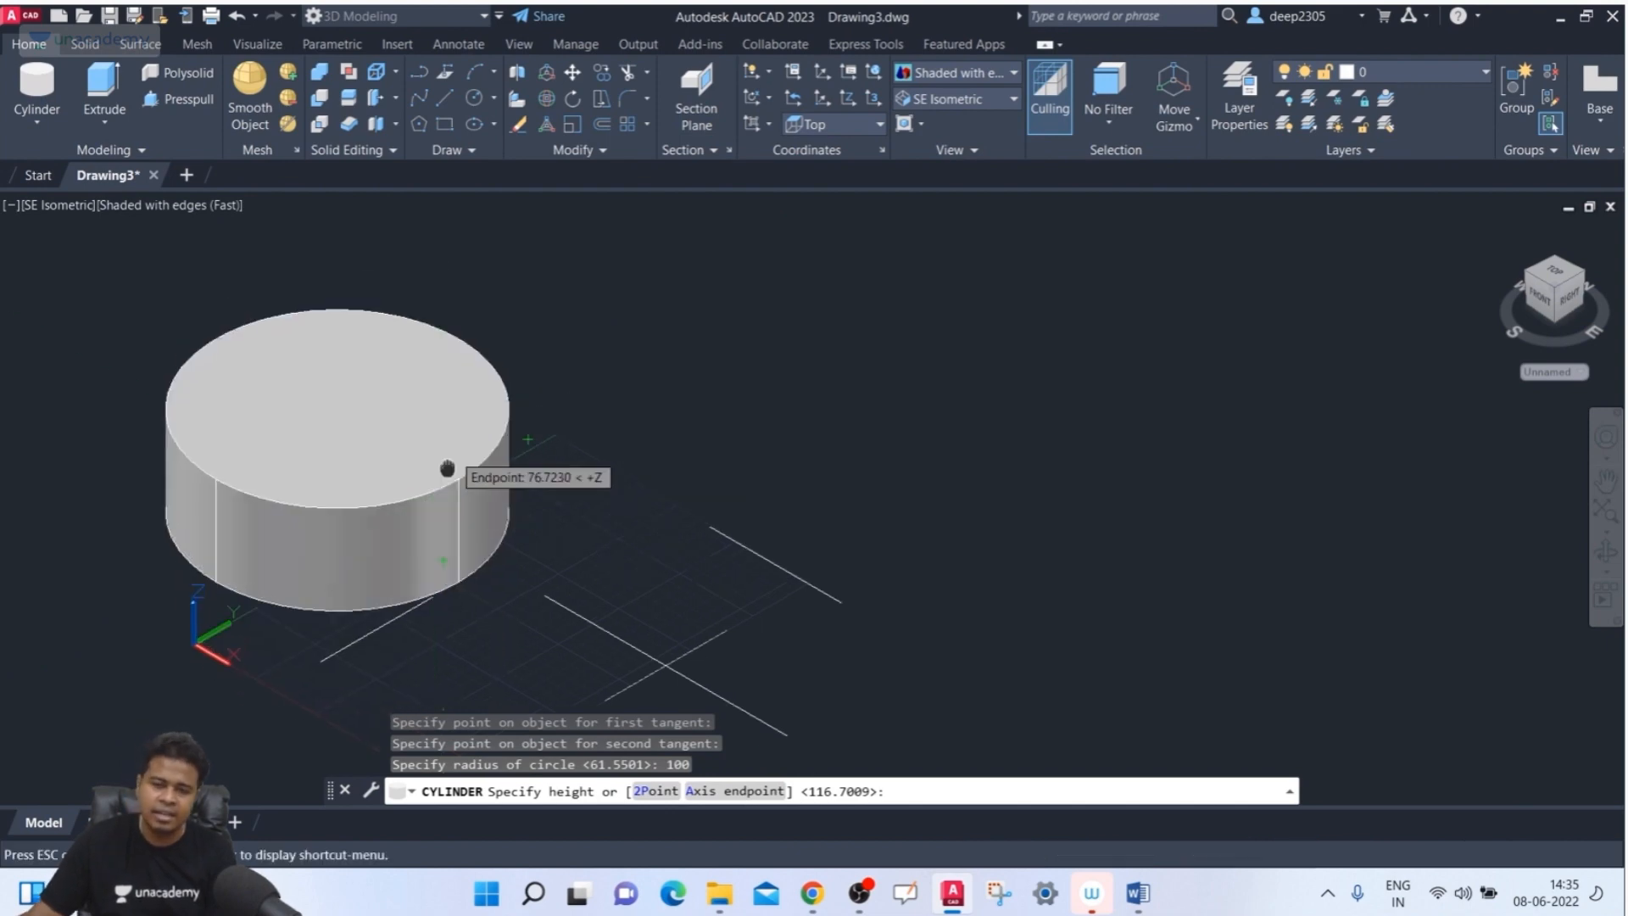
left_click_drag(447, 469, 409, 597)
key("Escape")
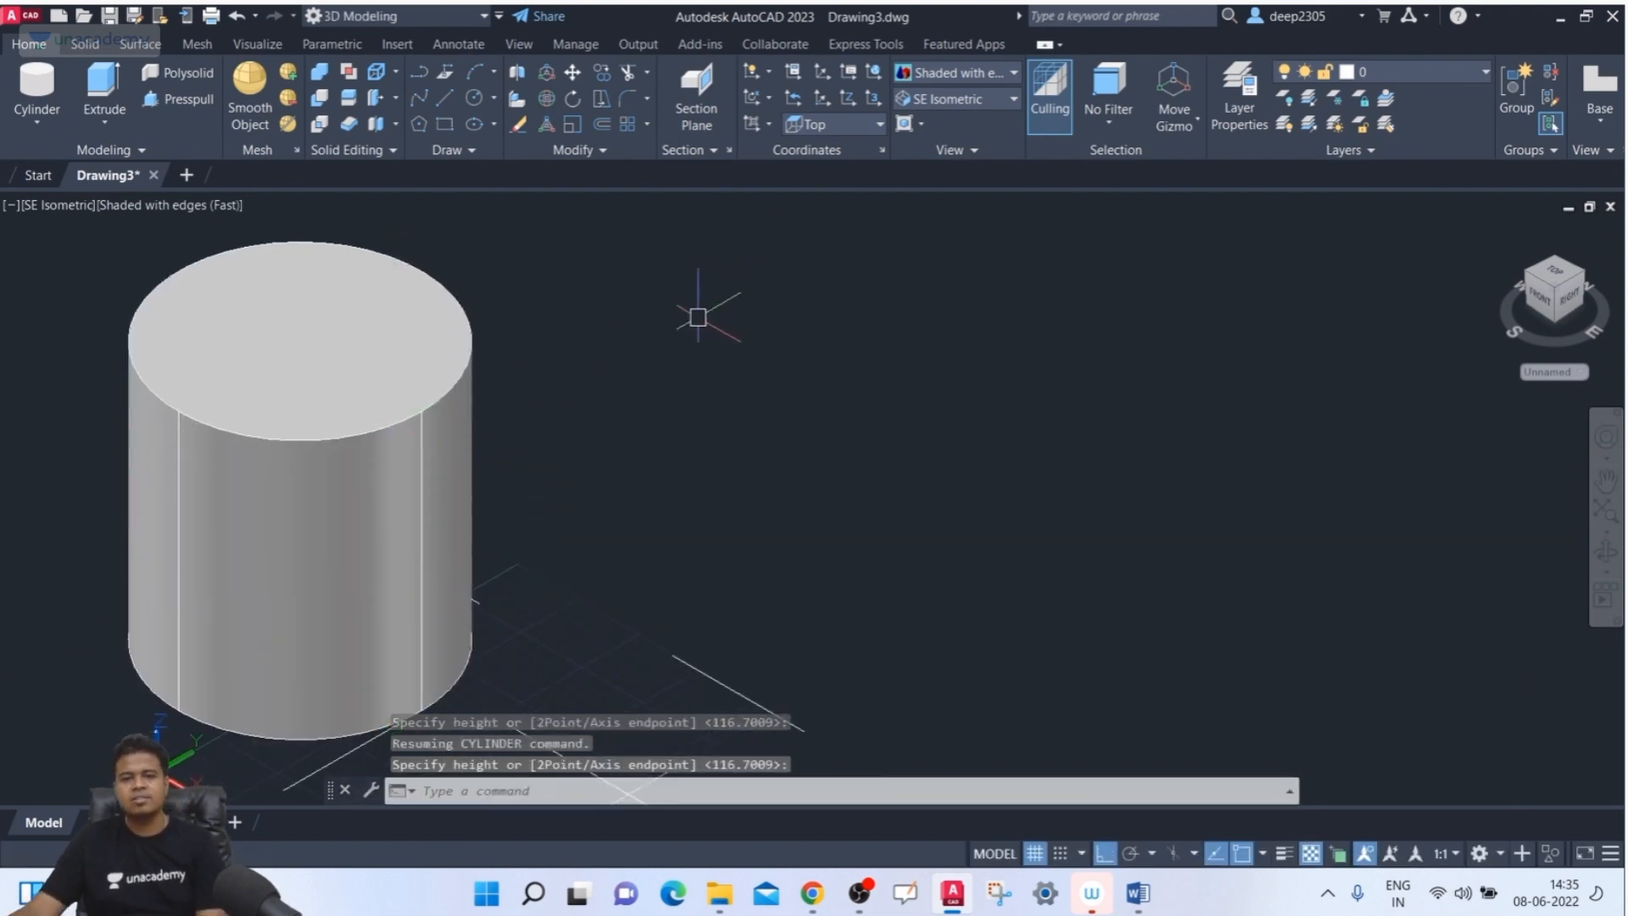
- Delete the tangent cylinder of radius 100 while keeping the construction lines
middle_click_drag(529, 482, 513, 406)
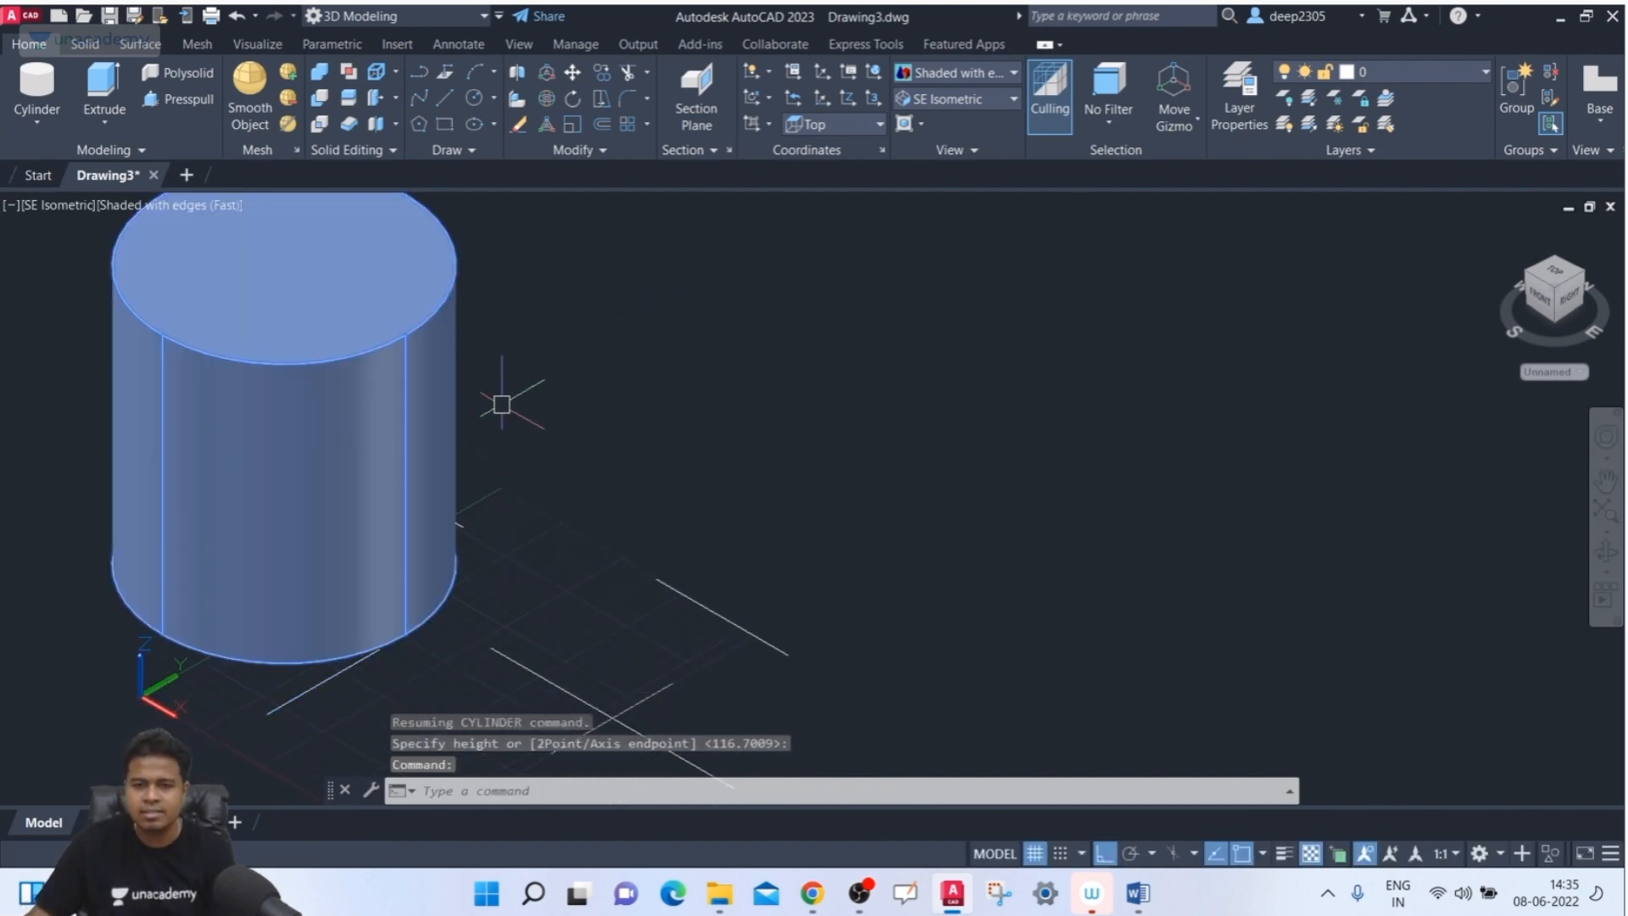
left_click(505, 320)
left_click(360, 414)
key("Delete")
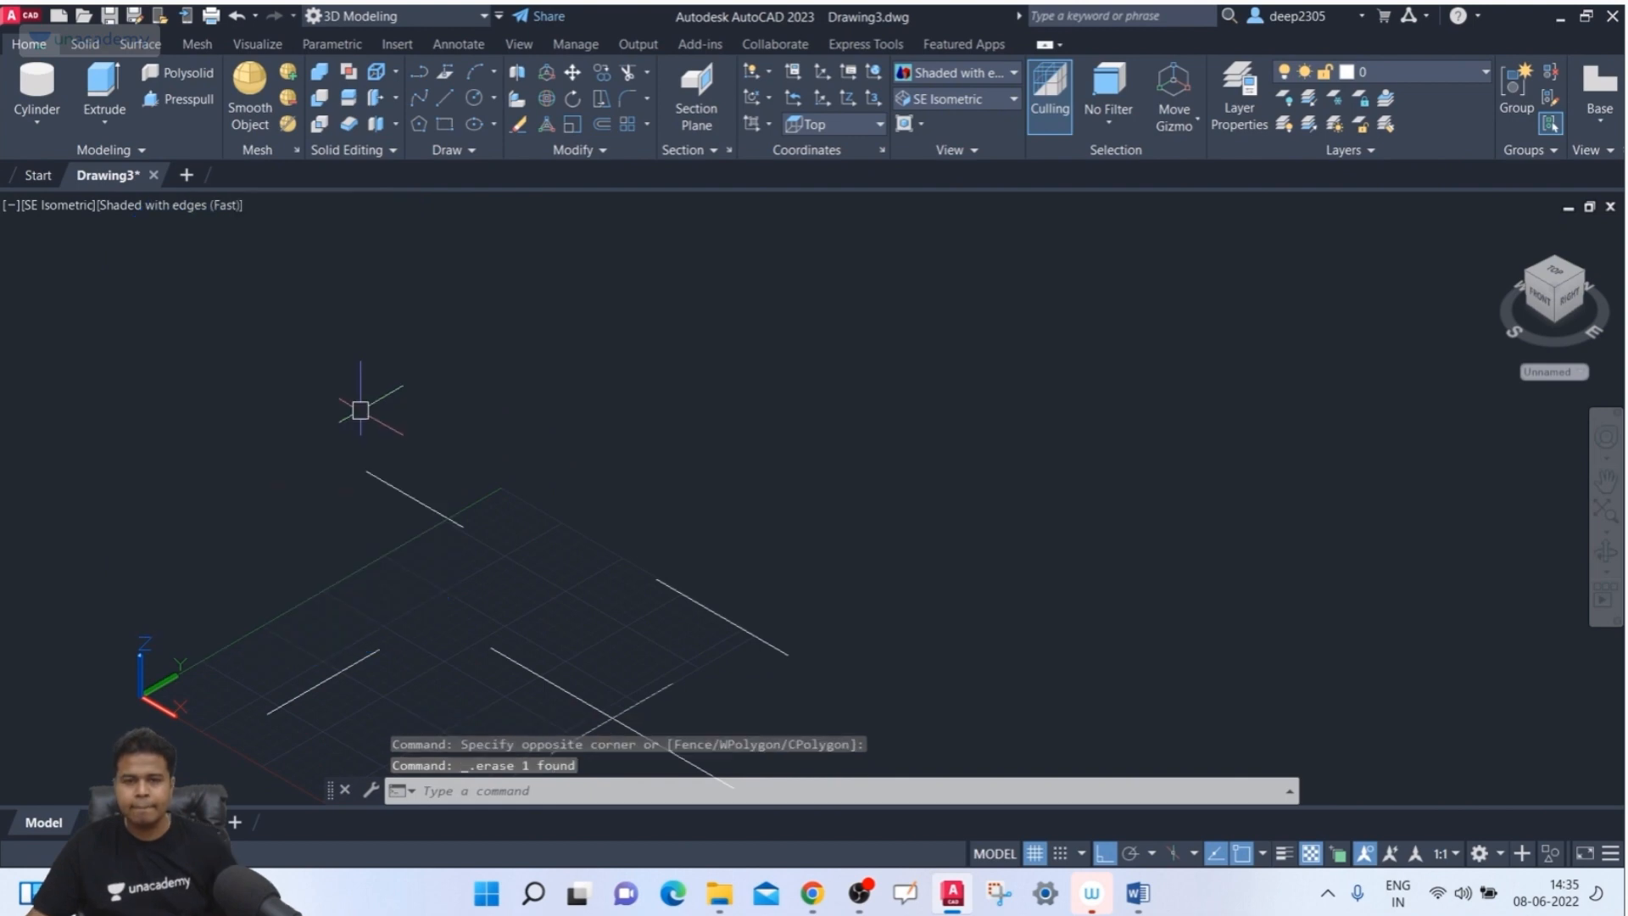
- Start a cone with its base center picked freely behind the construction lines and a base radius of 150
left_click(27, 126)
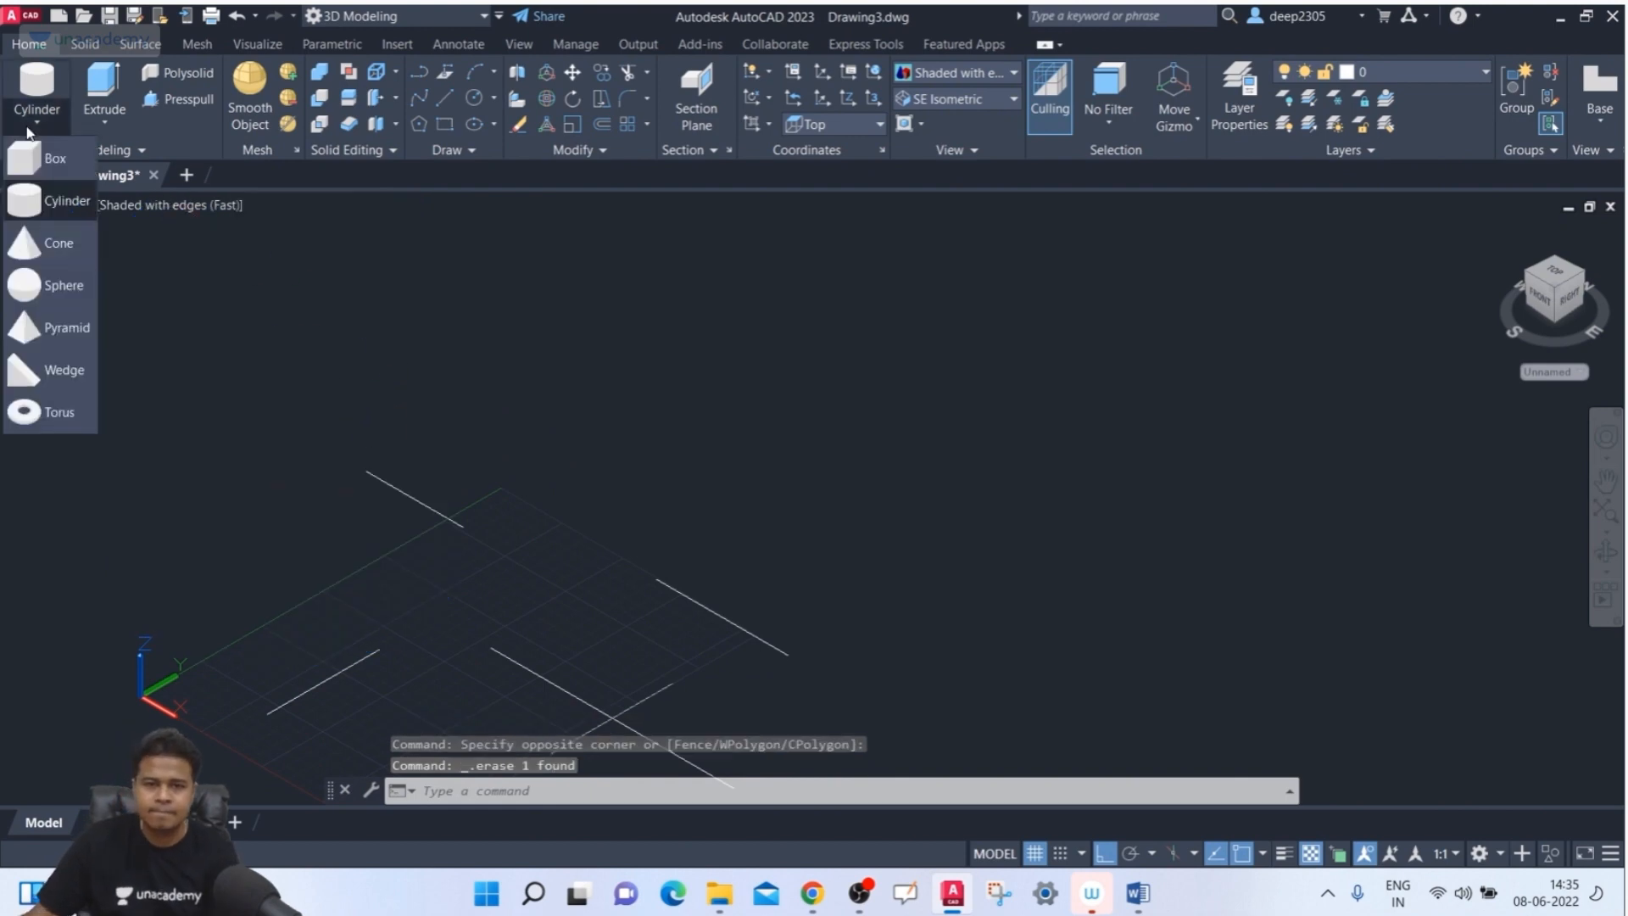
left_click(51, 243)
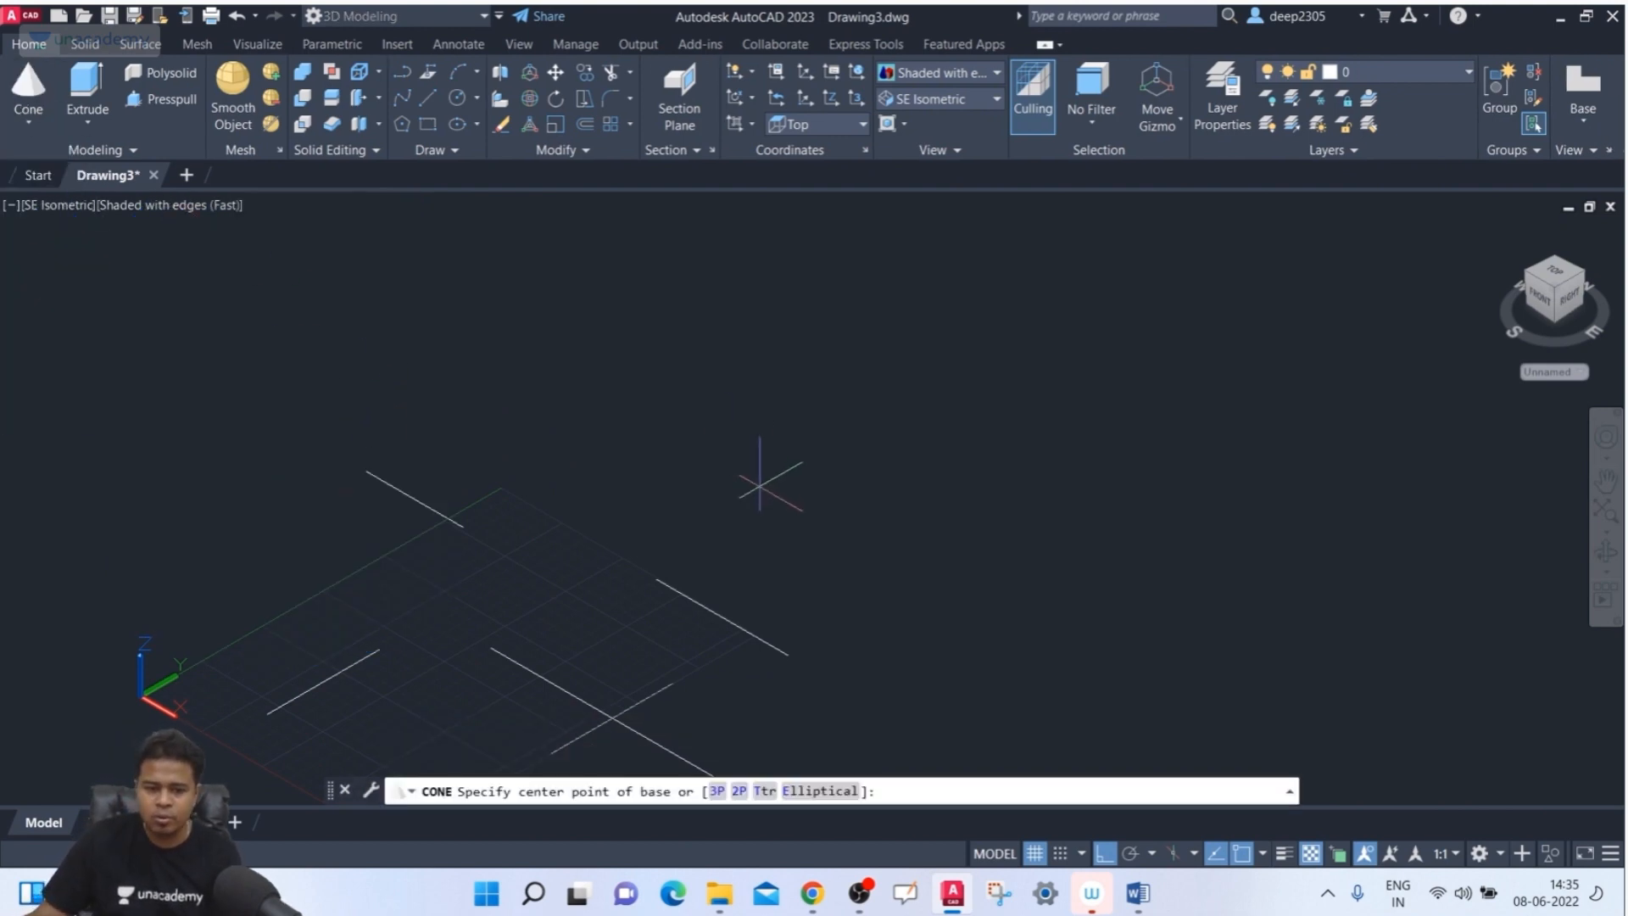
middle_click_drag(760, 486, 702, 387)
middle_click_drag(546, 509, 405, 494)
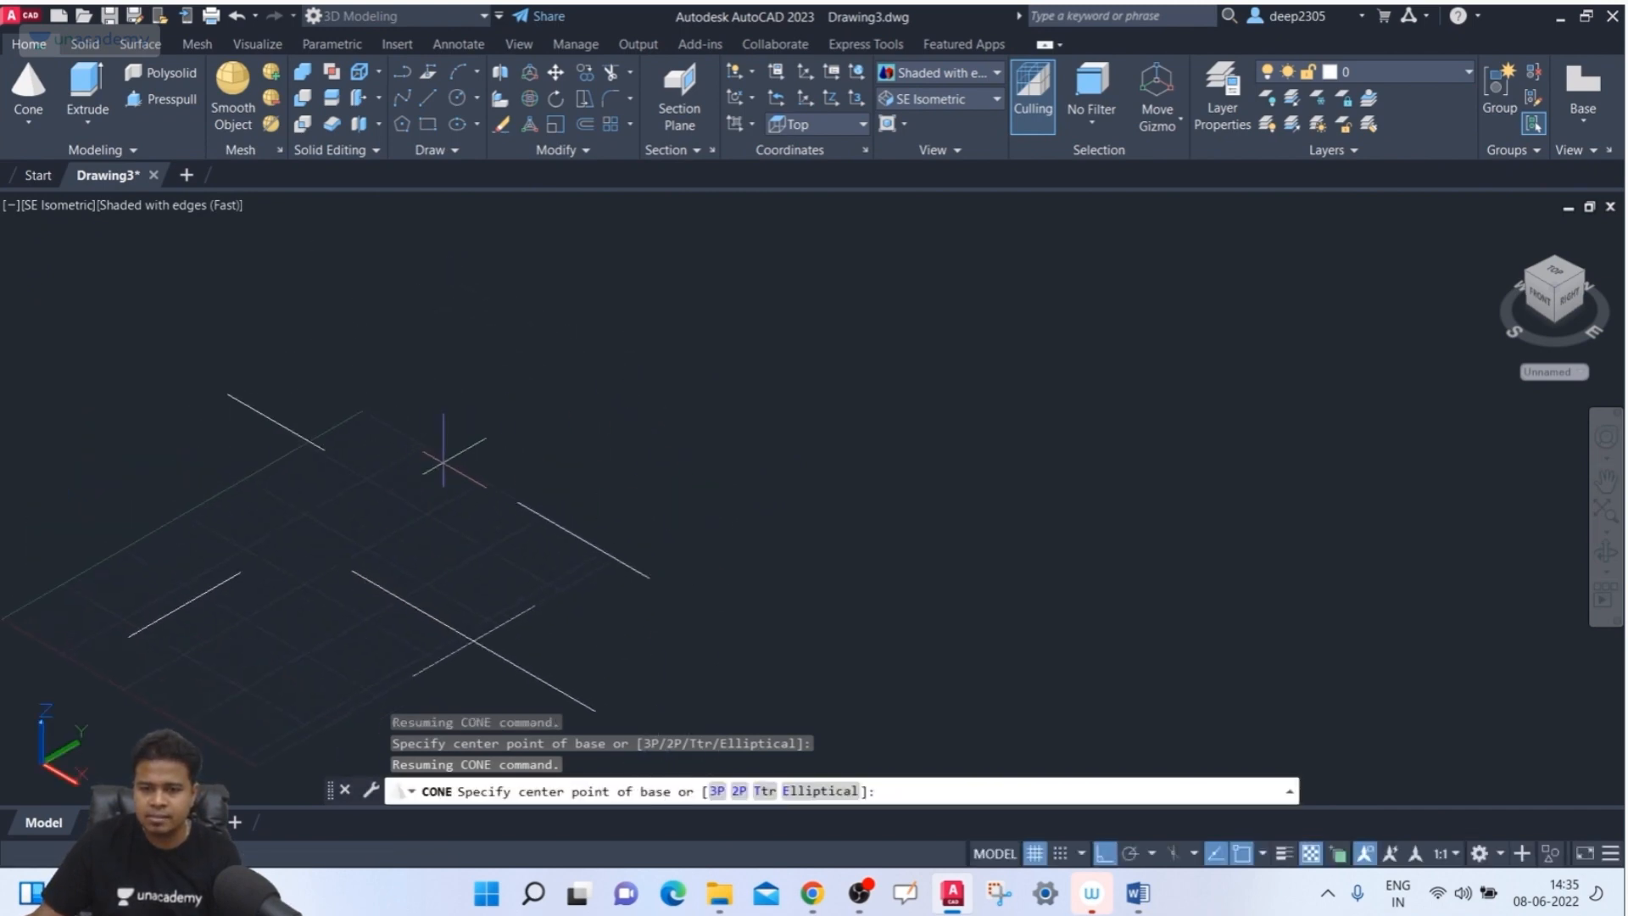
left_click(506, 412)
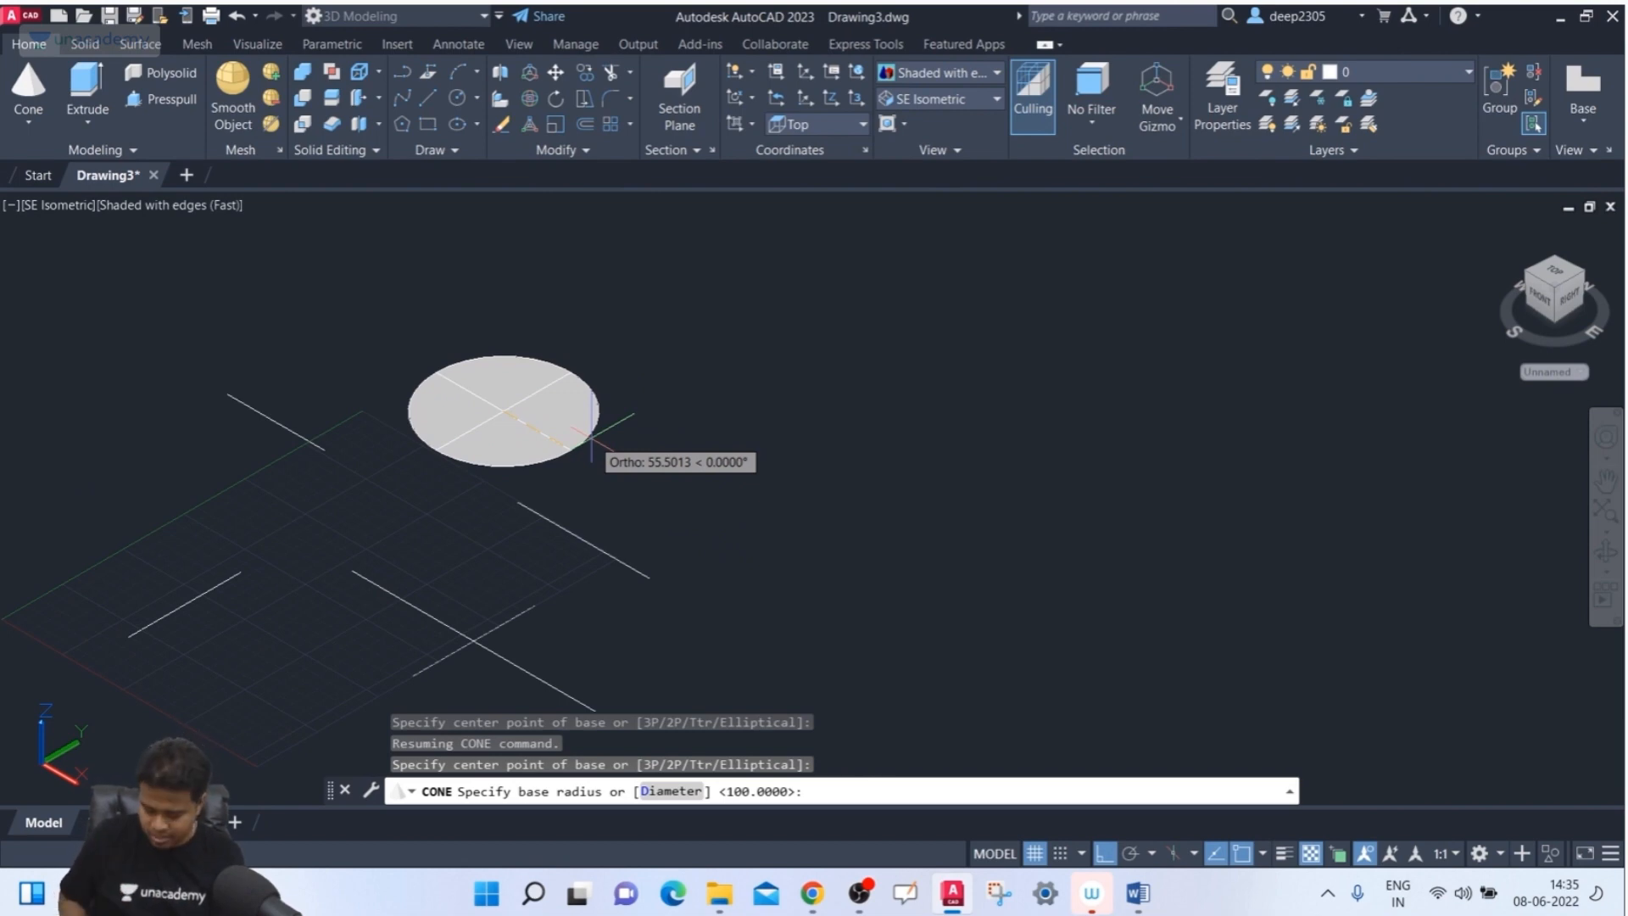
key("Return")
key("F8")
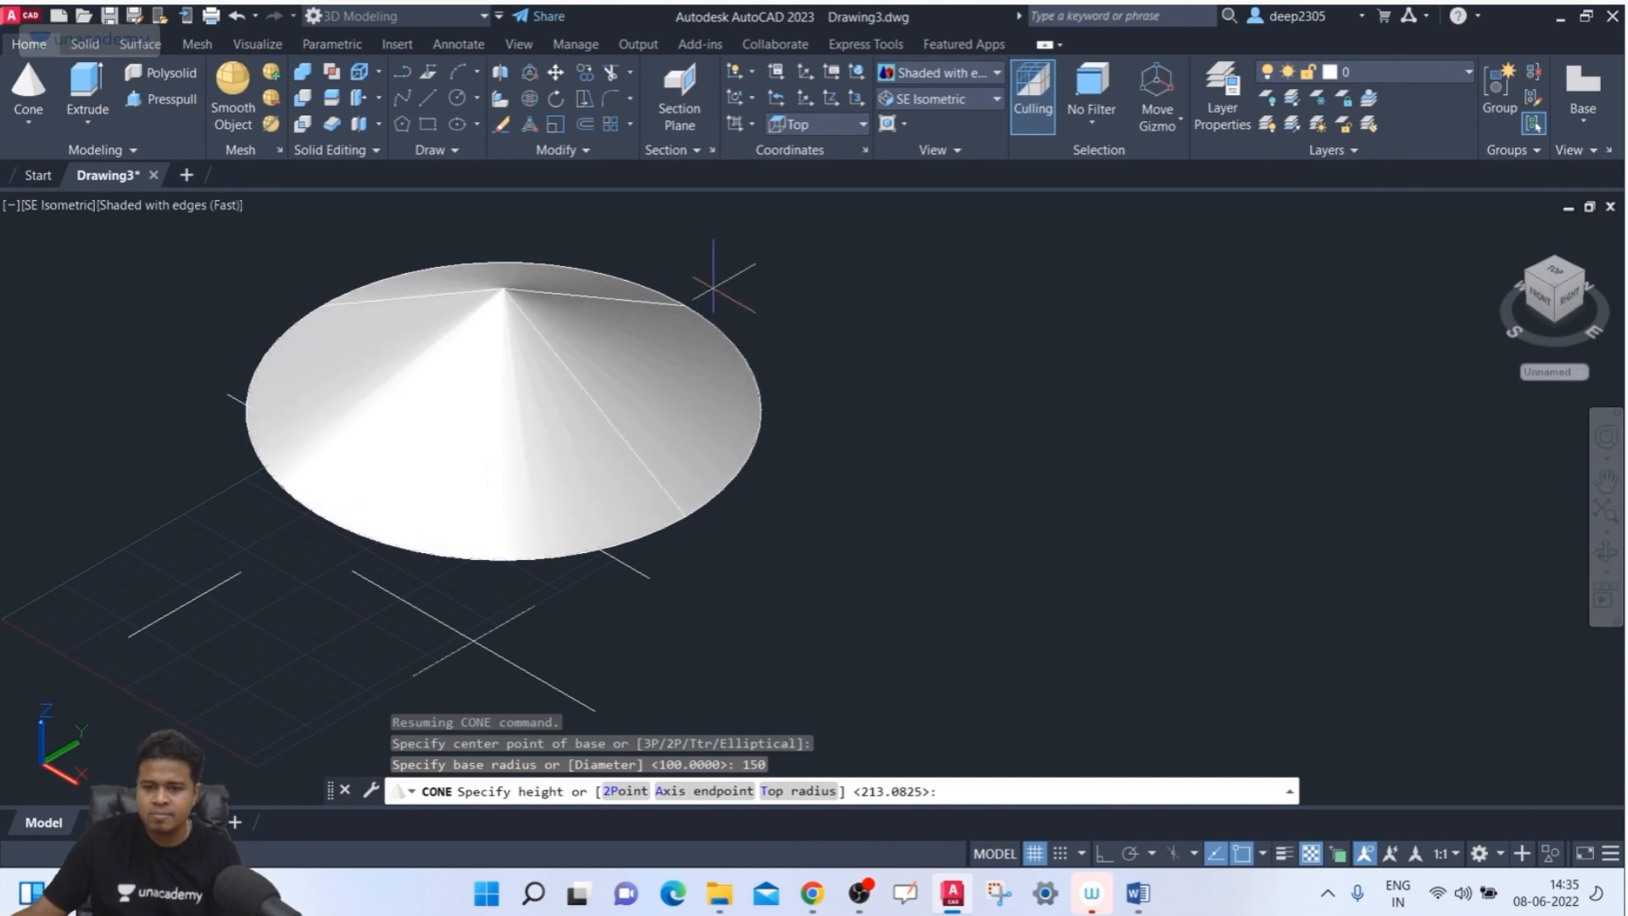
- Complete the cone using the Axis endpoint option, placing the tip 700 away along the positive Y direction
scroll(665, 382, "down", 3)
middle_click_drag(667, 373, 664, 382)
left_click_drag(665, 382, 465, 570)
key("Escape")
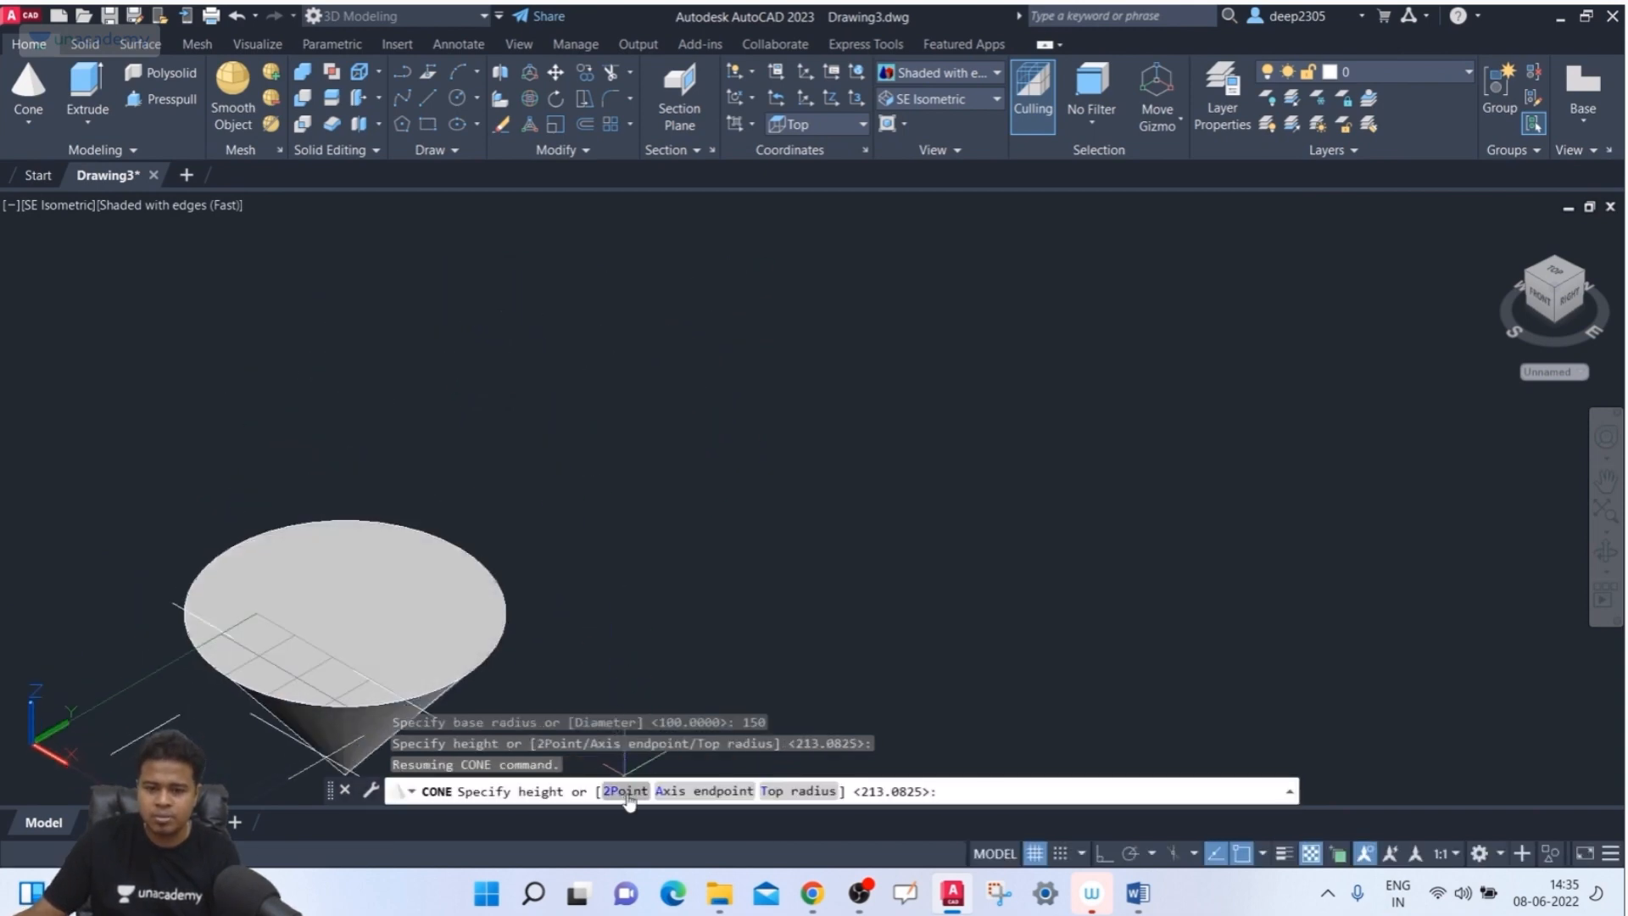
left_click(687, 797)
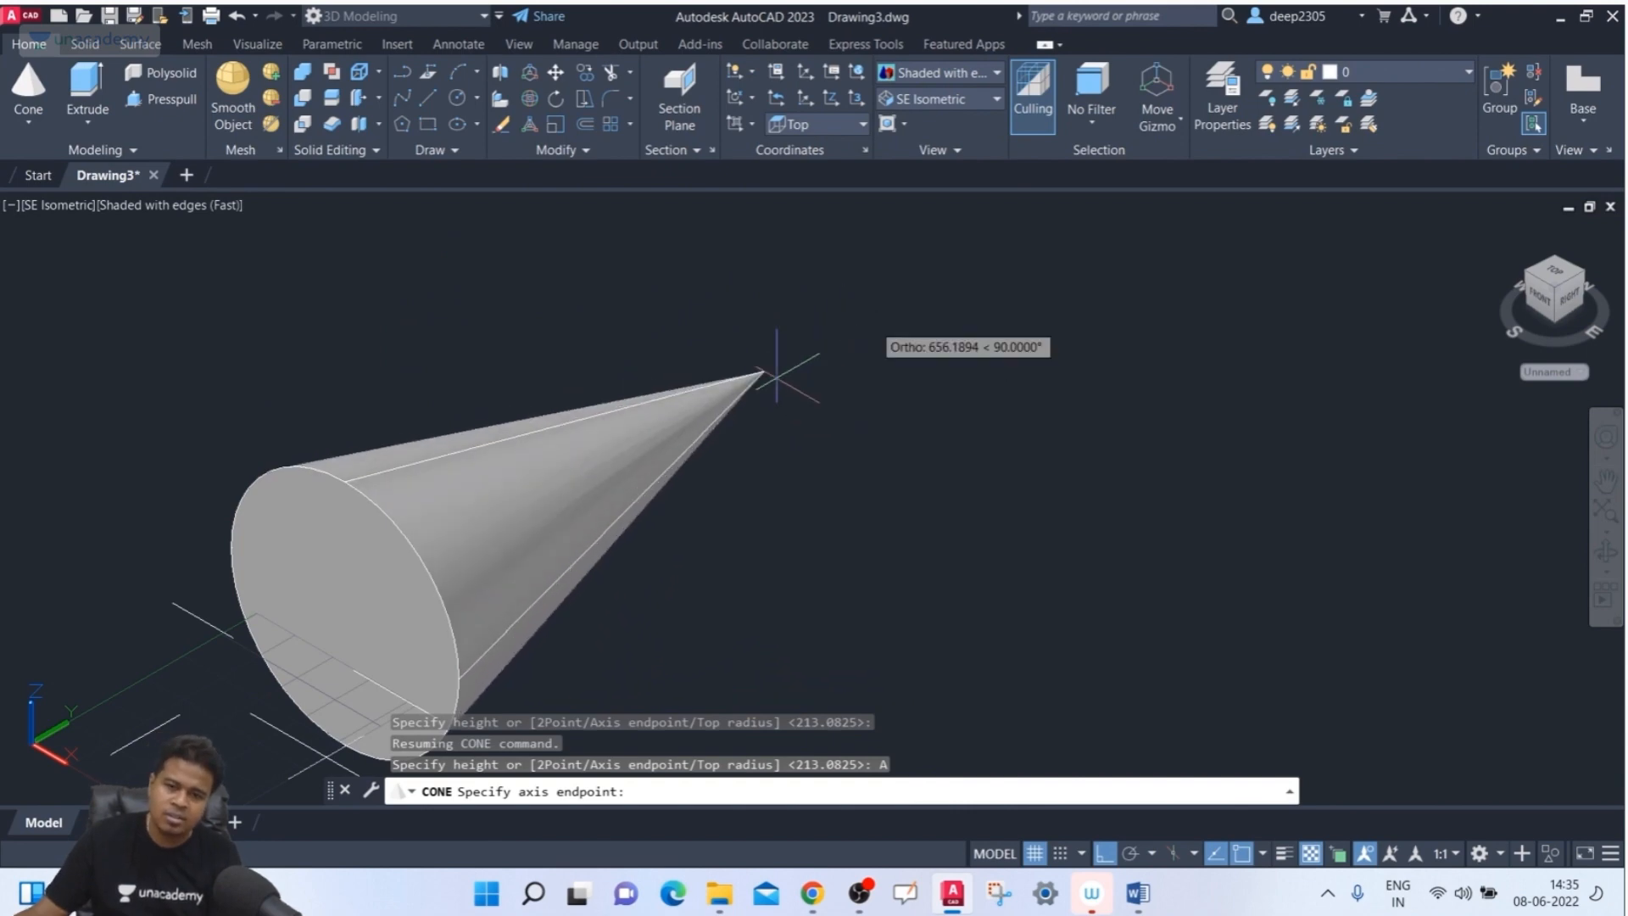
scroll(937, 271, "down", 2)
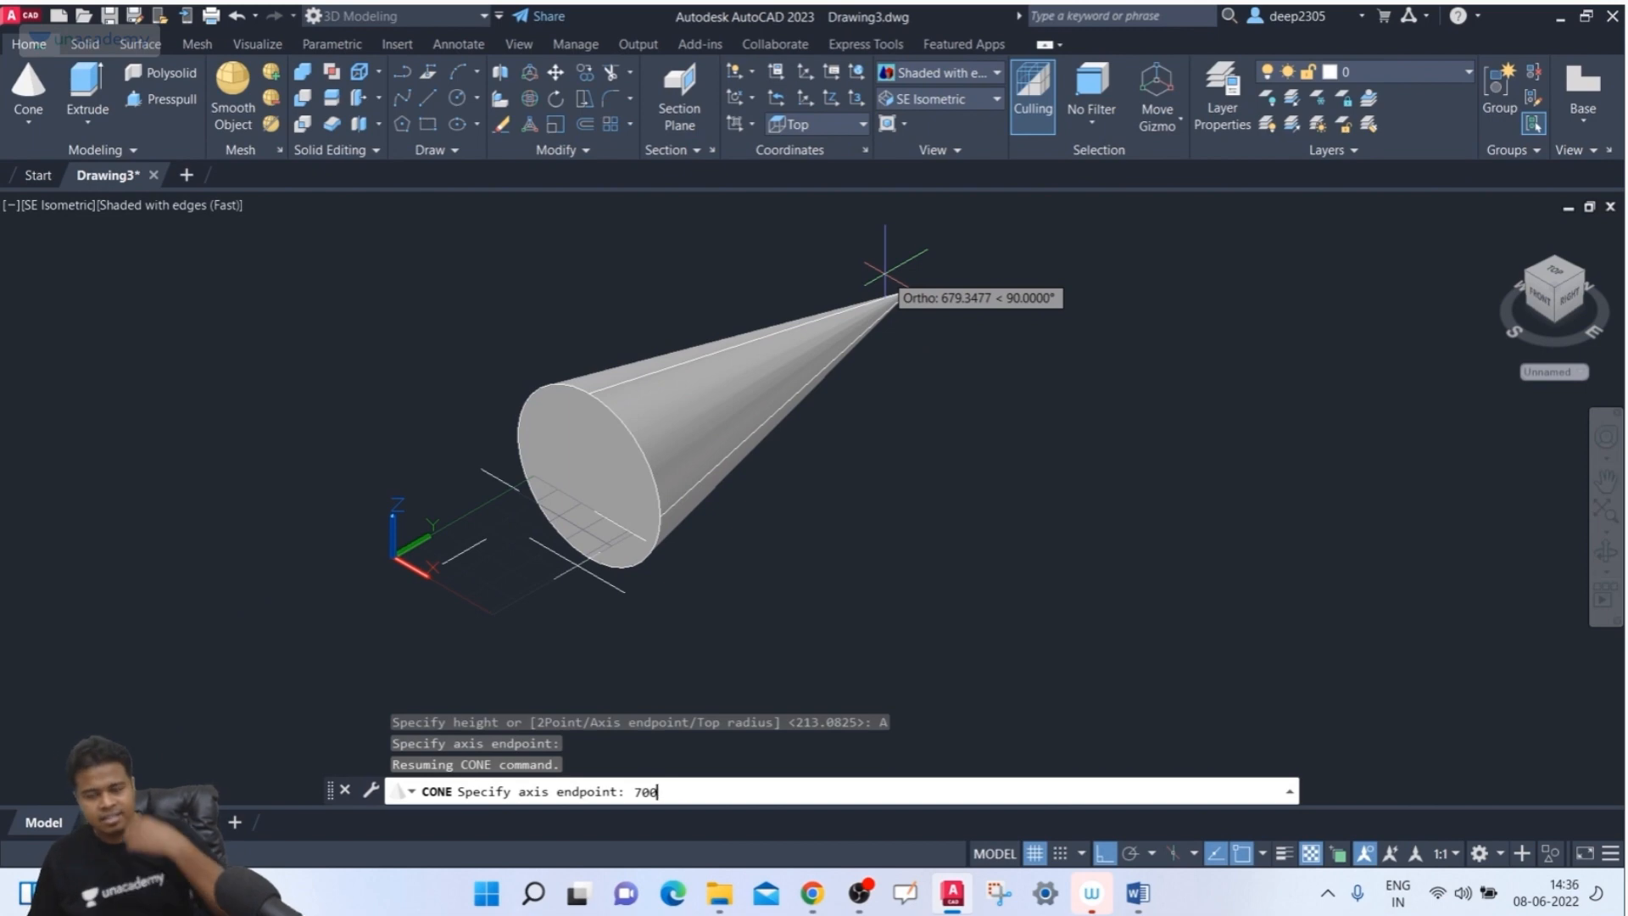
key("Return")
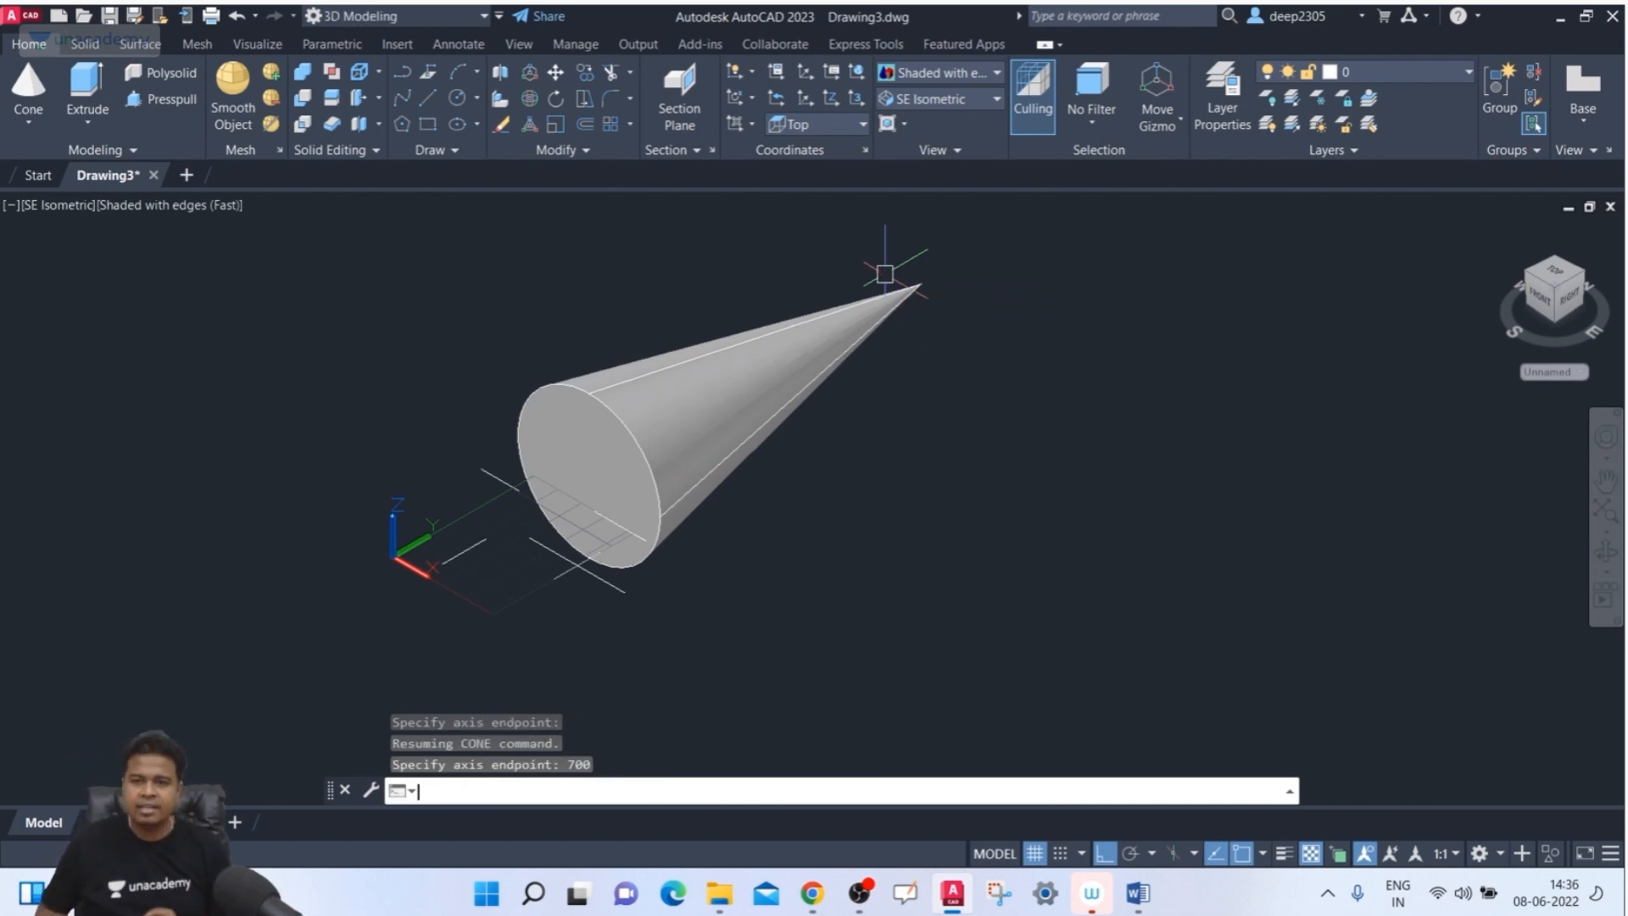
- Delete the cone lying along the Y direction
left_click(896, 312)
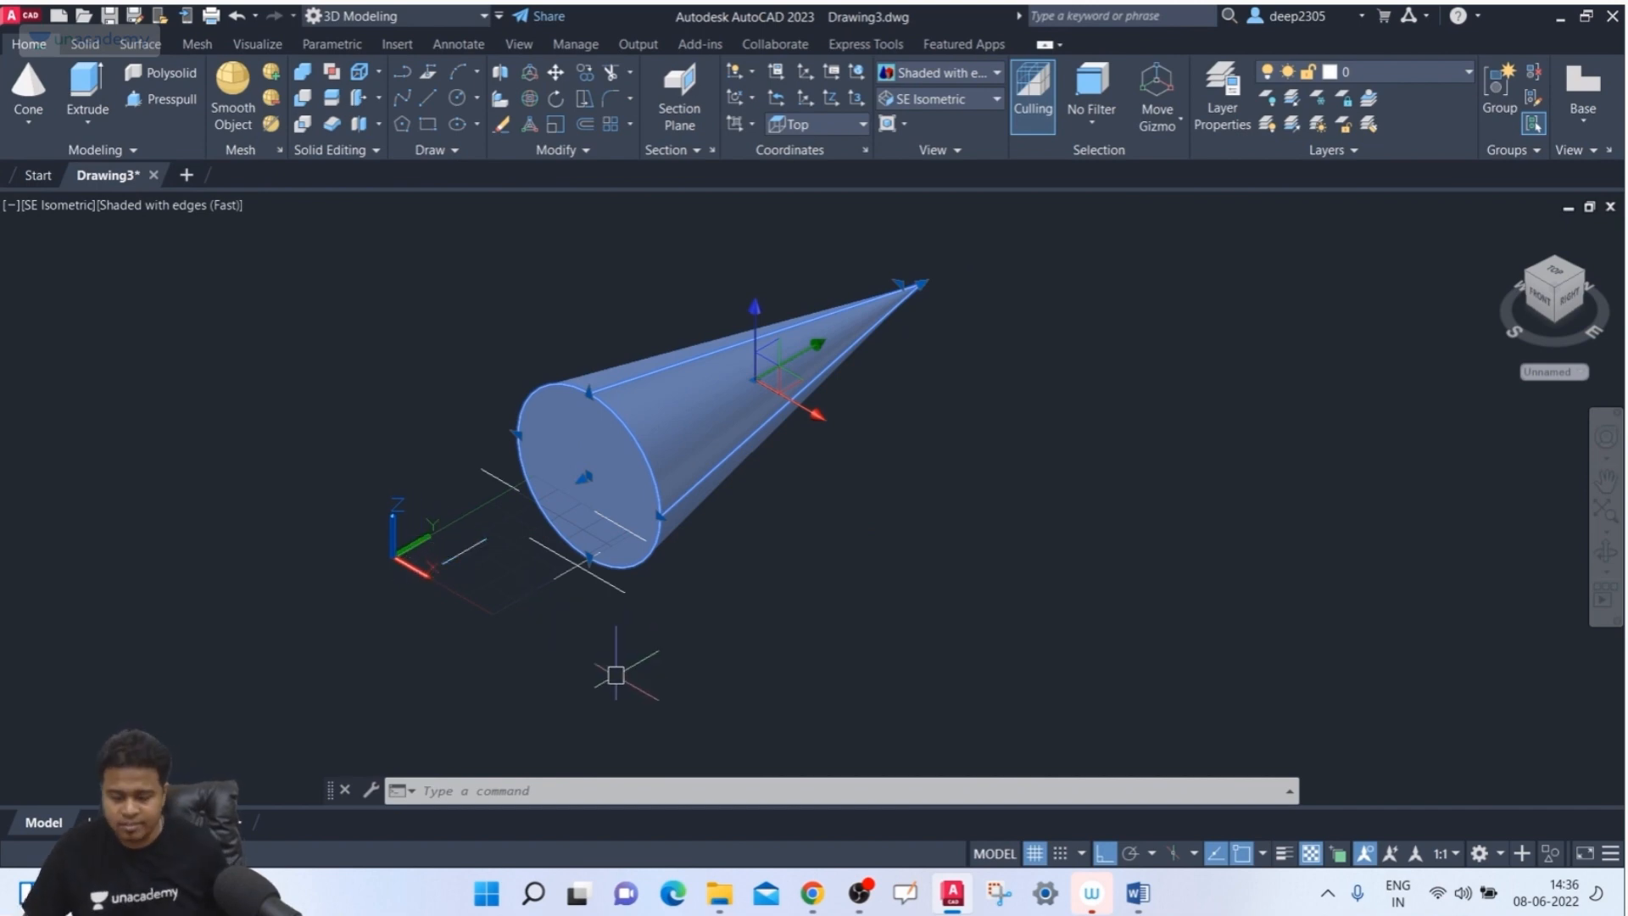
key("Delete")
- Create a truncated upright cone between the construction lines with a freely picked base radius, a top radius of 10 and a height of about 101
left_click(17, 85)
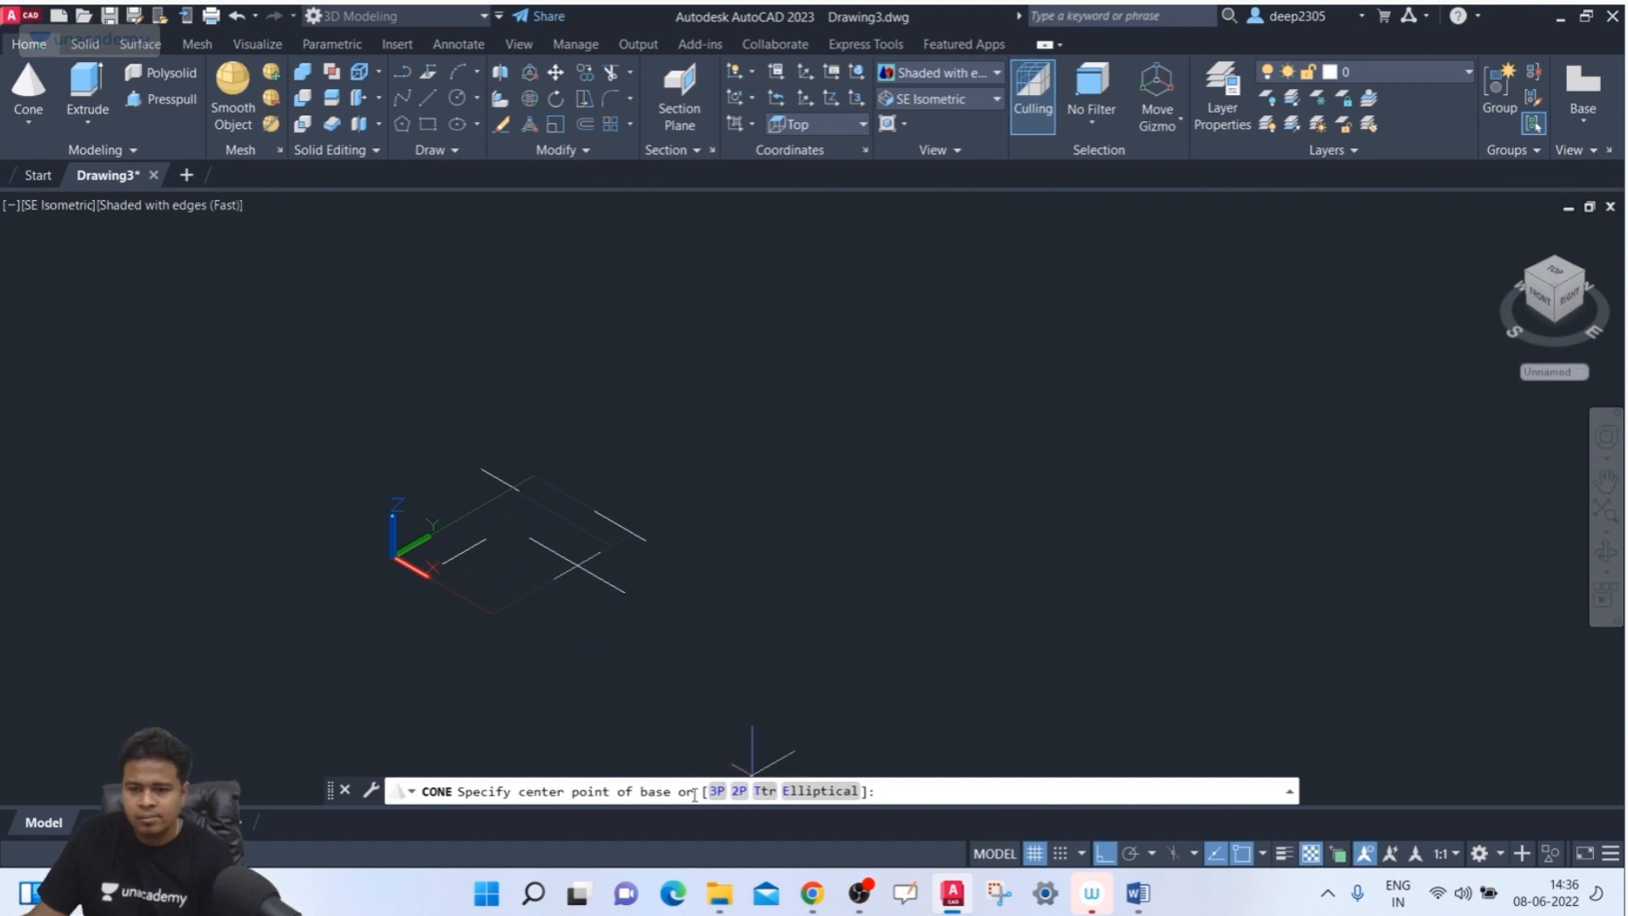
scroll(494, 512, "up", 5)
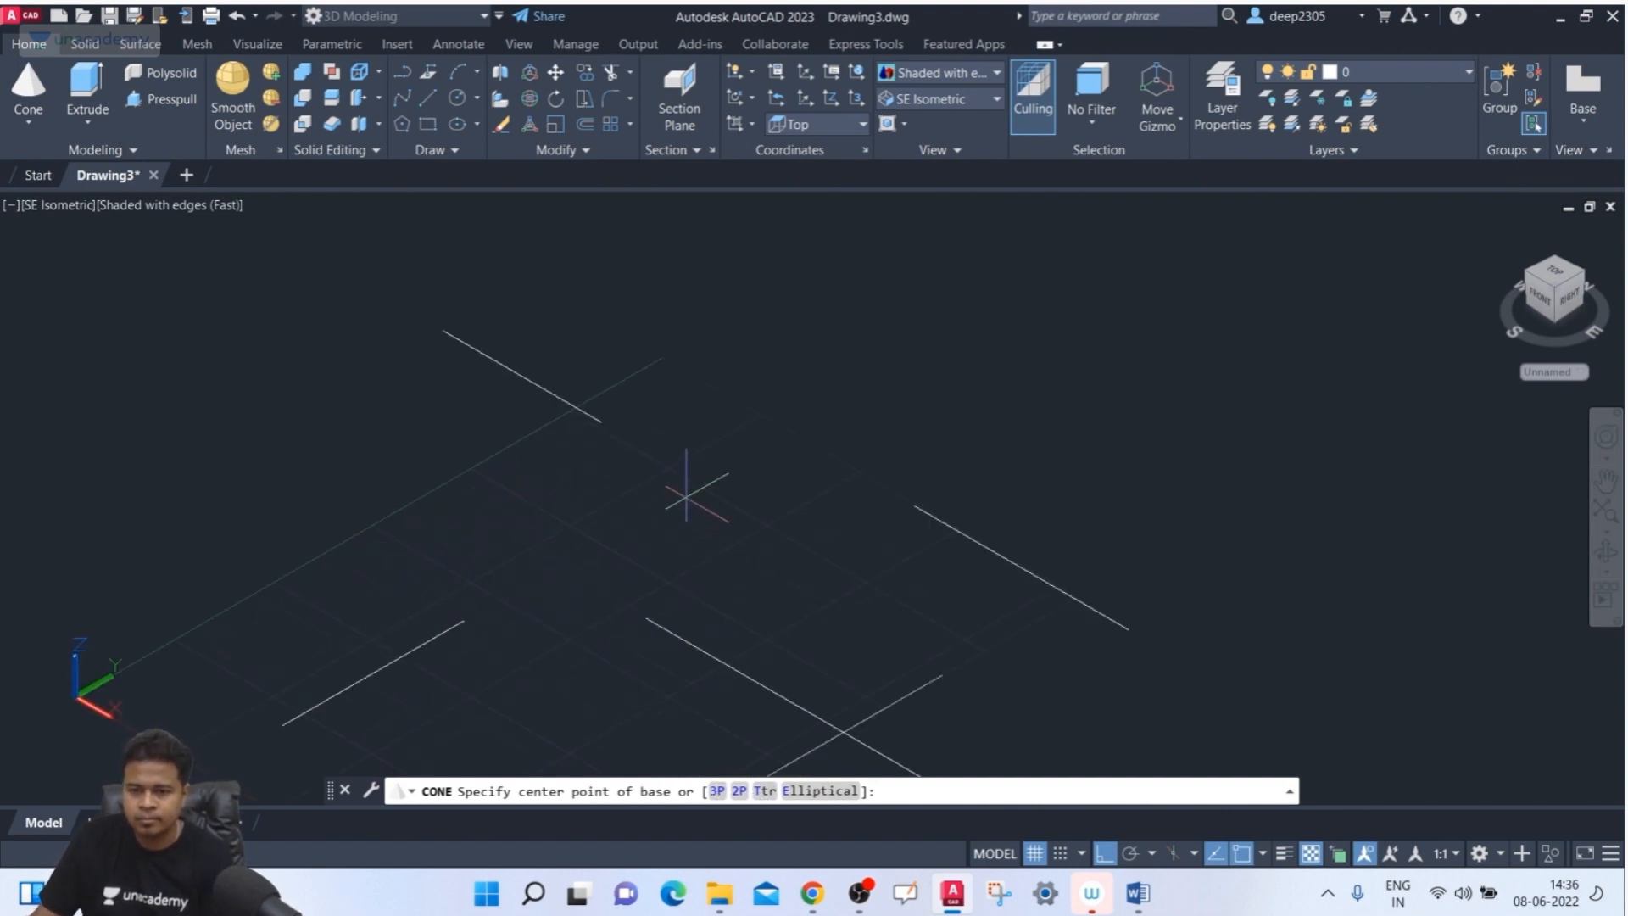
middle_click_drag(695, 466, 652, 484)
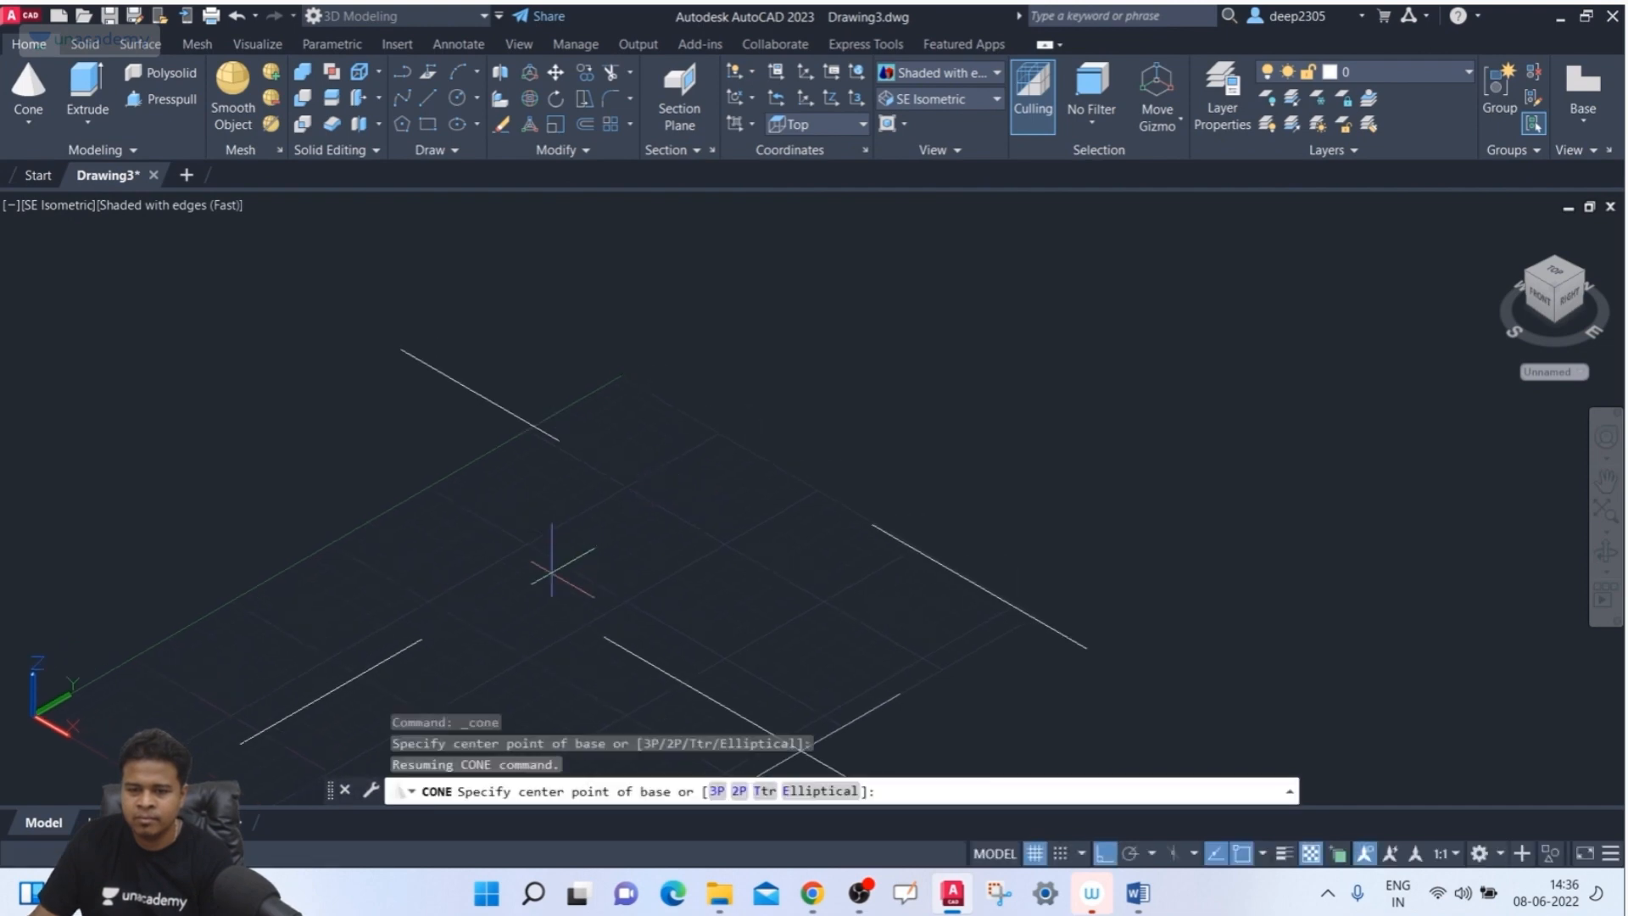
left_click(652, 491)
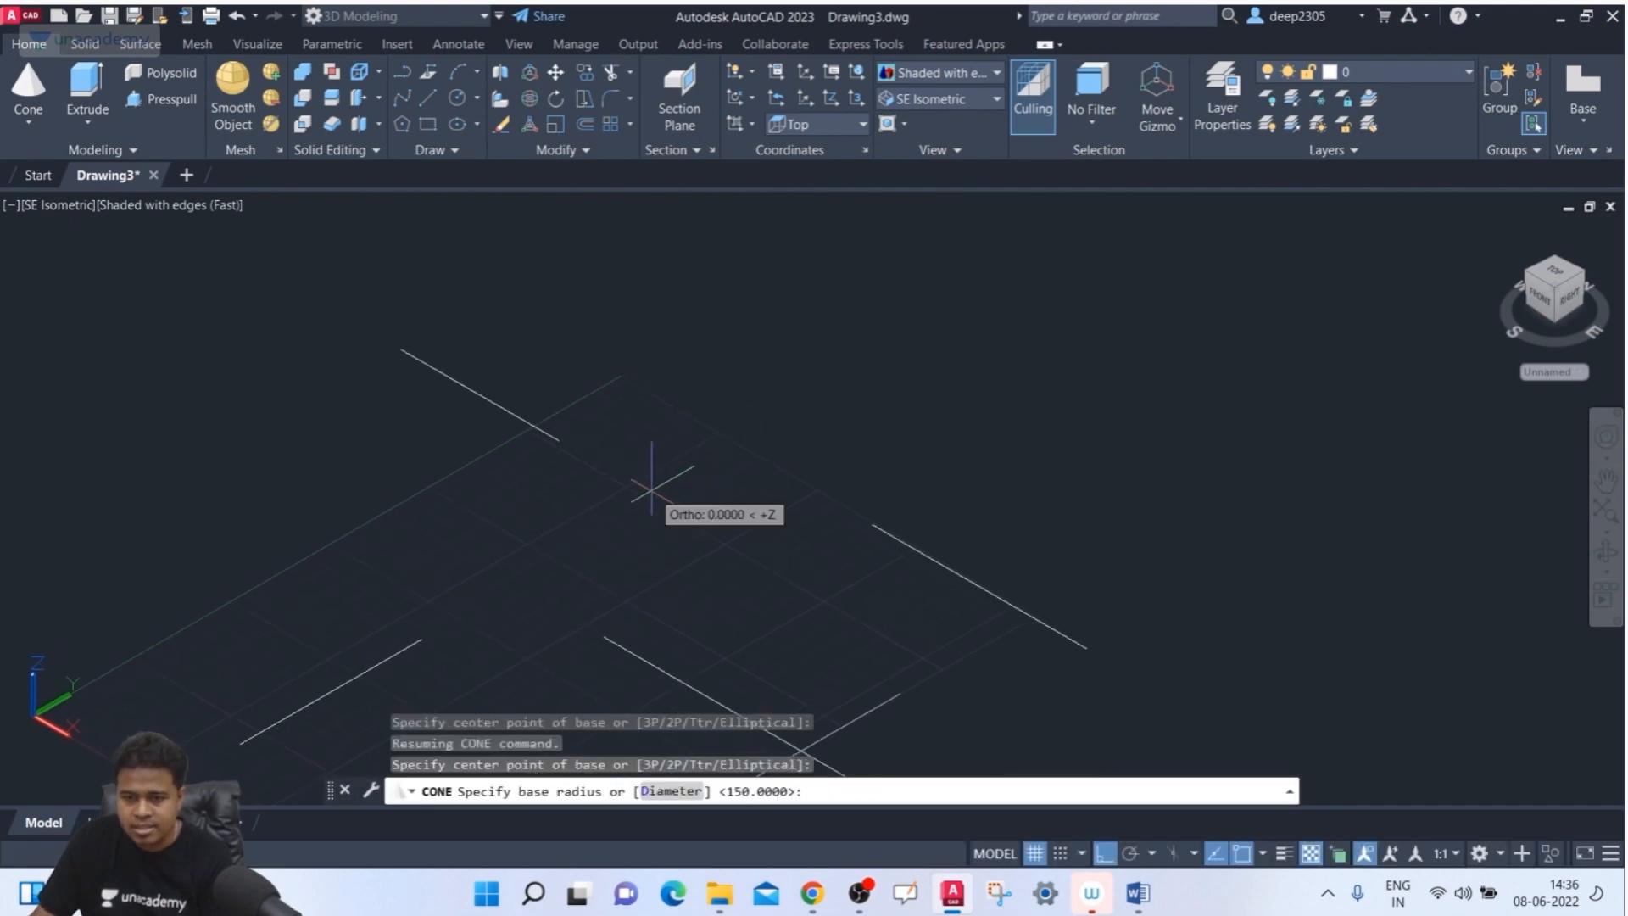
left_click(687, 552)
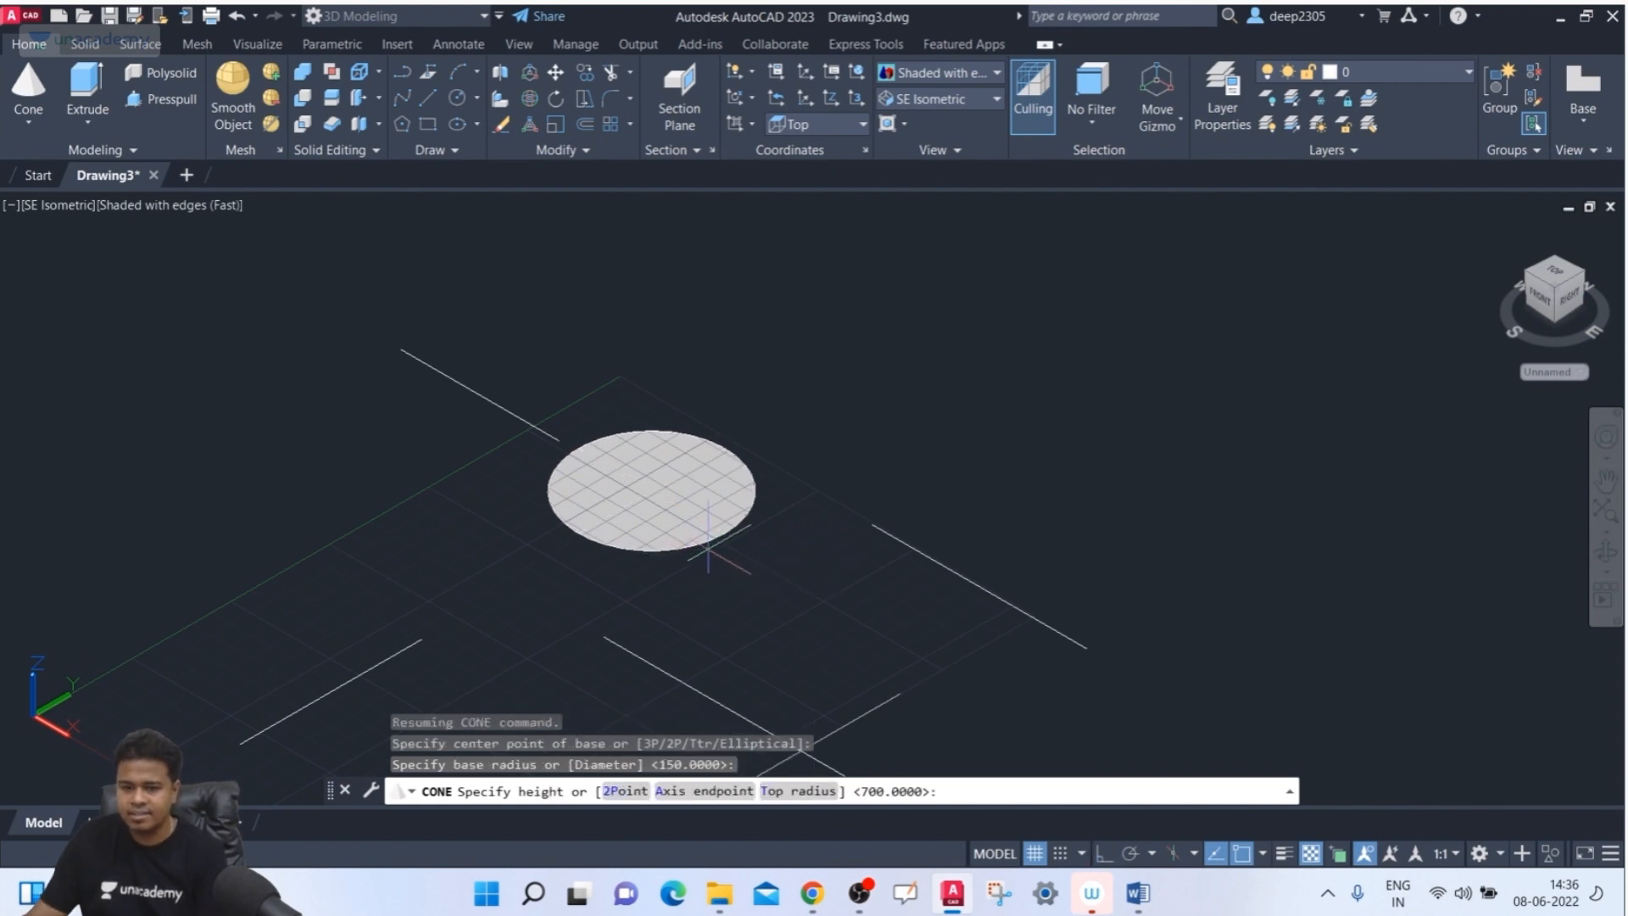
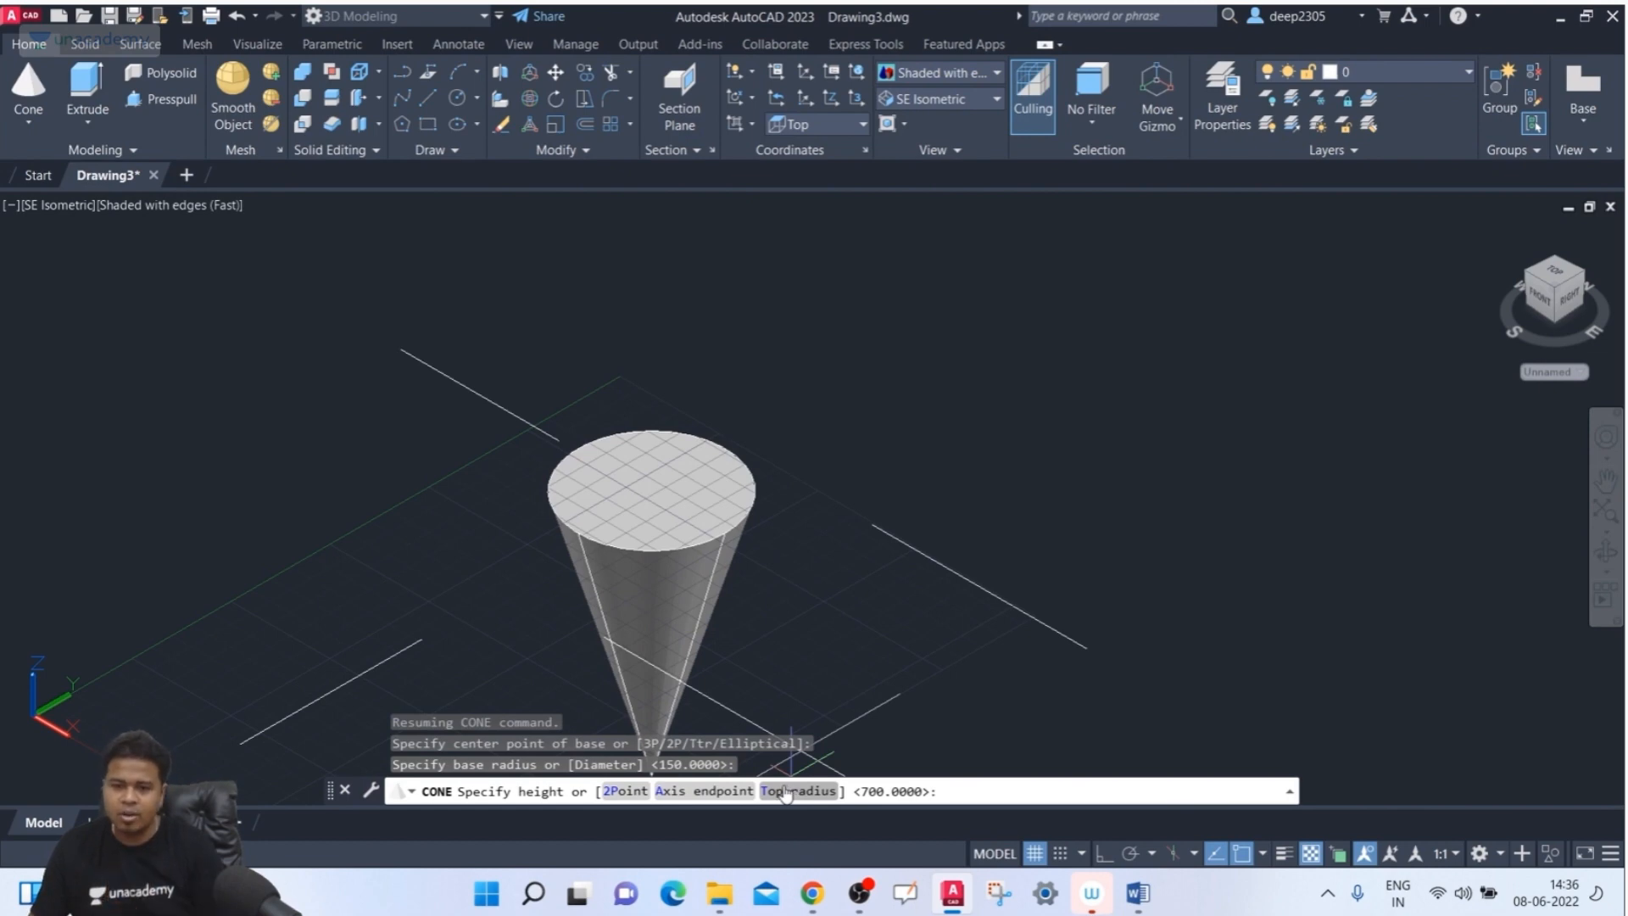
left_click(787, 791)
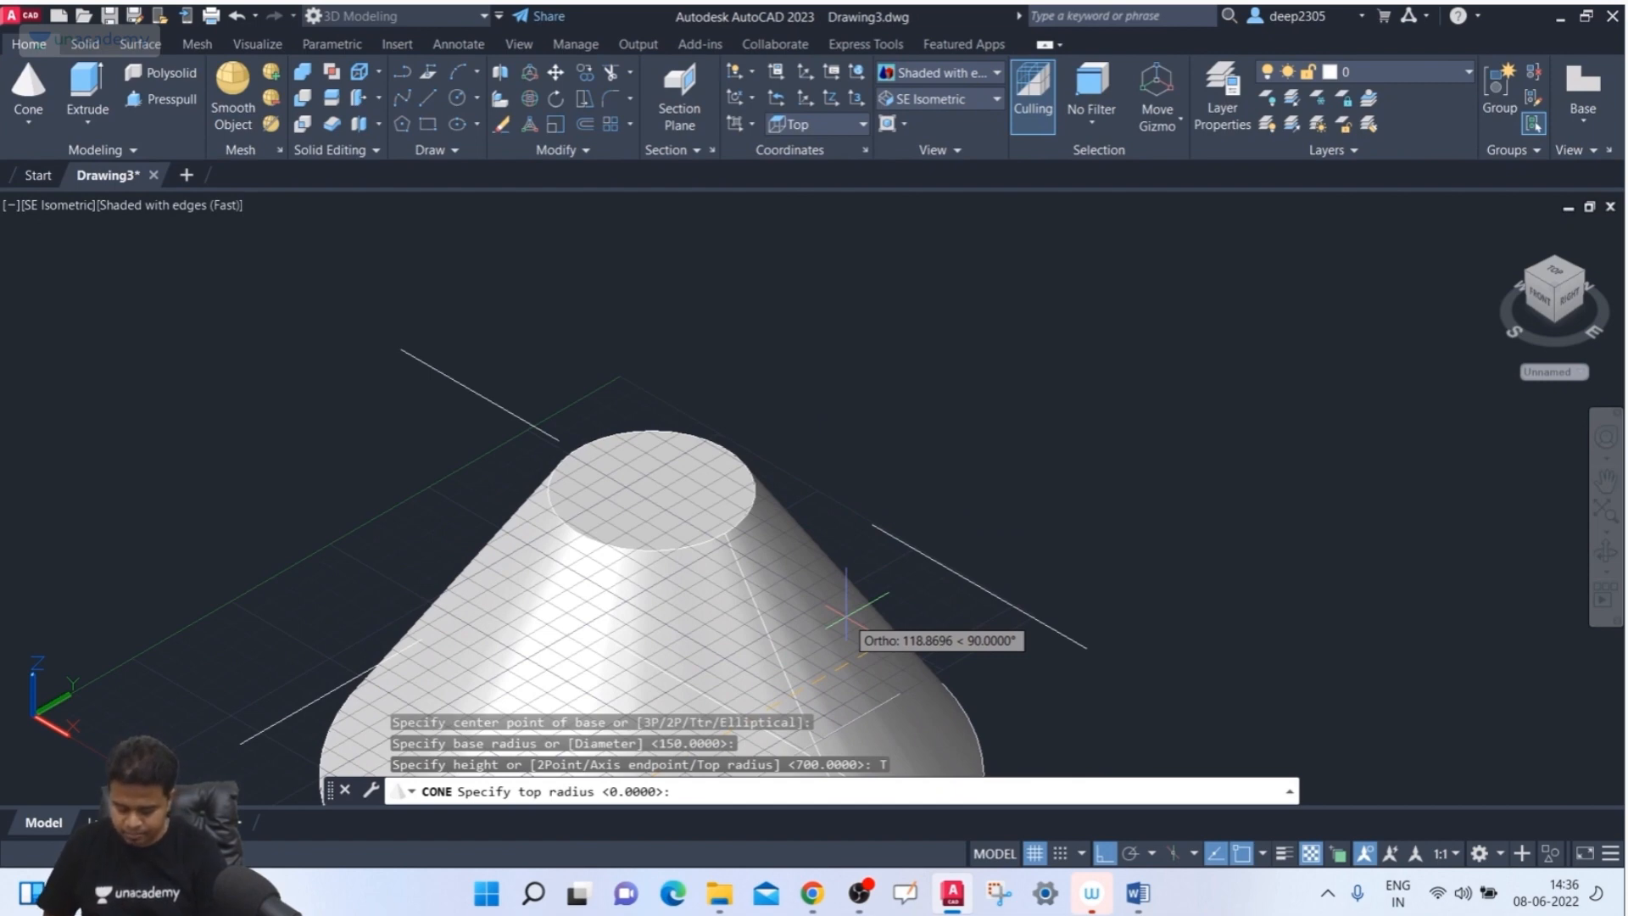
type("10")
key("Return")
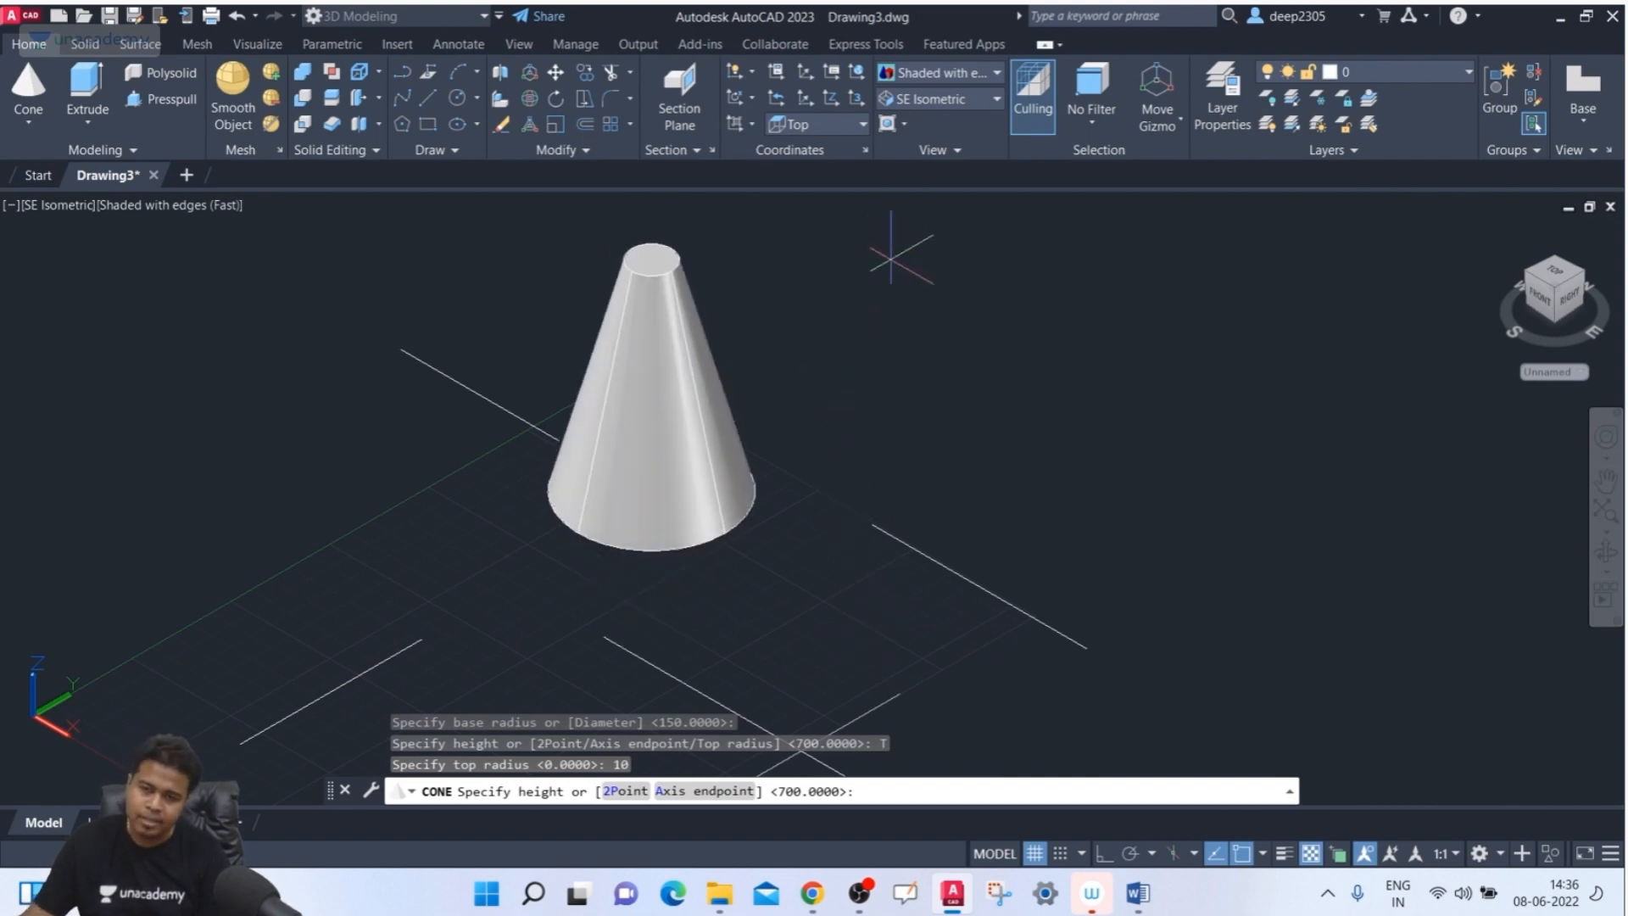
left_click(890, 259)
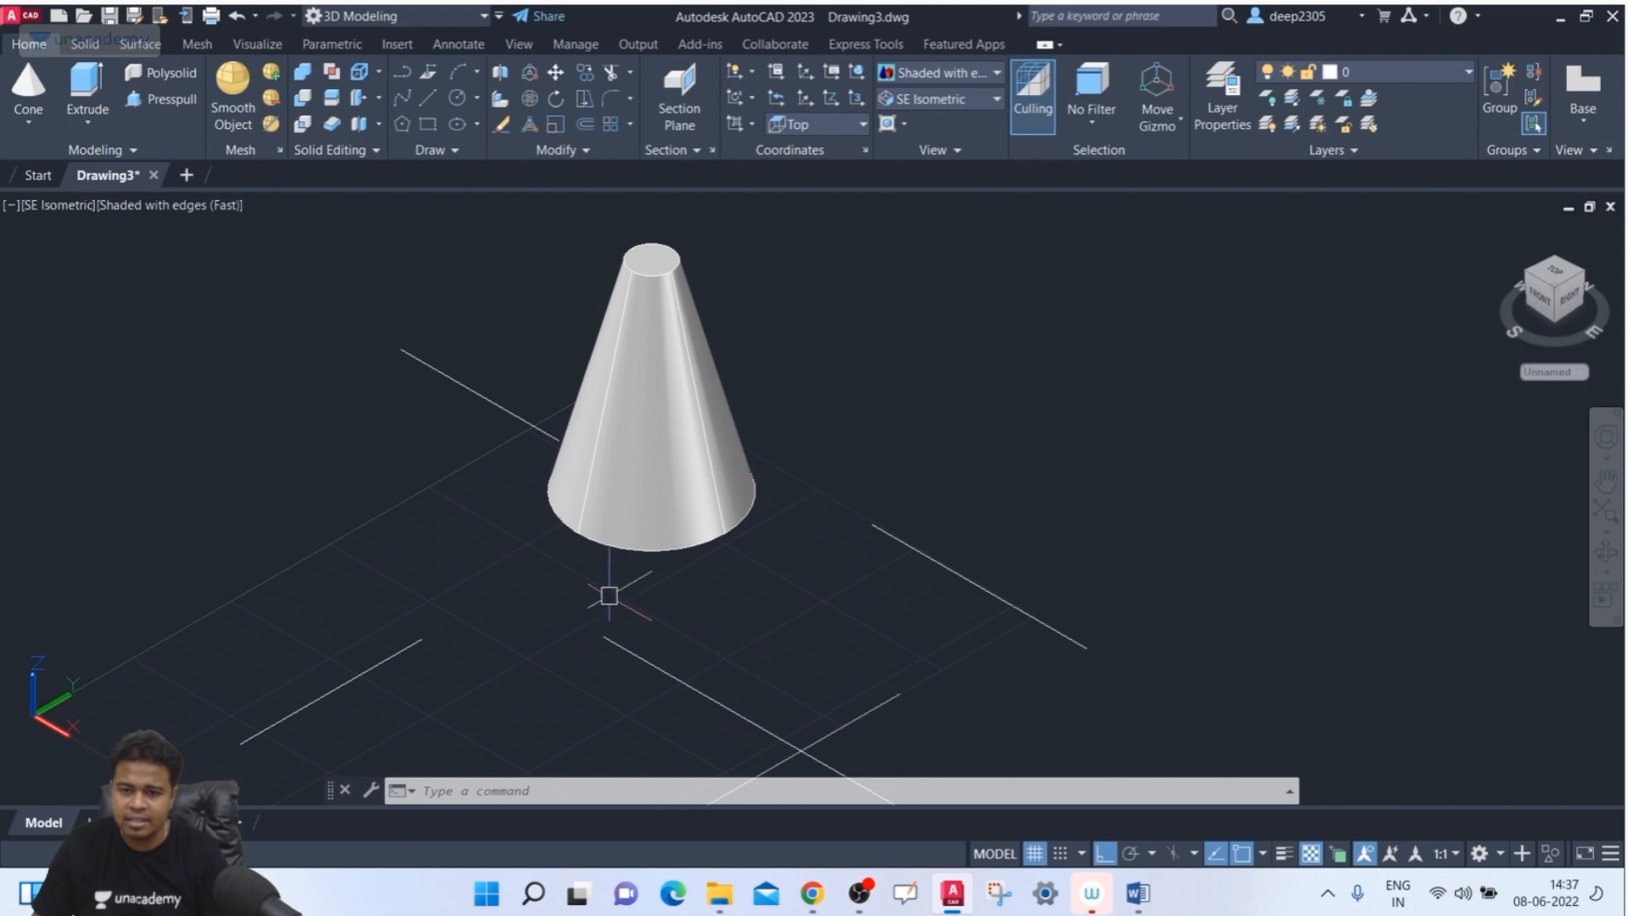
- Delete the truncated circular cone while keeping the construction lines
left_click(843, 384)
left_click(716, 491)
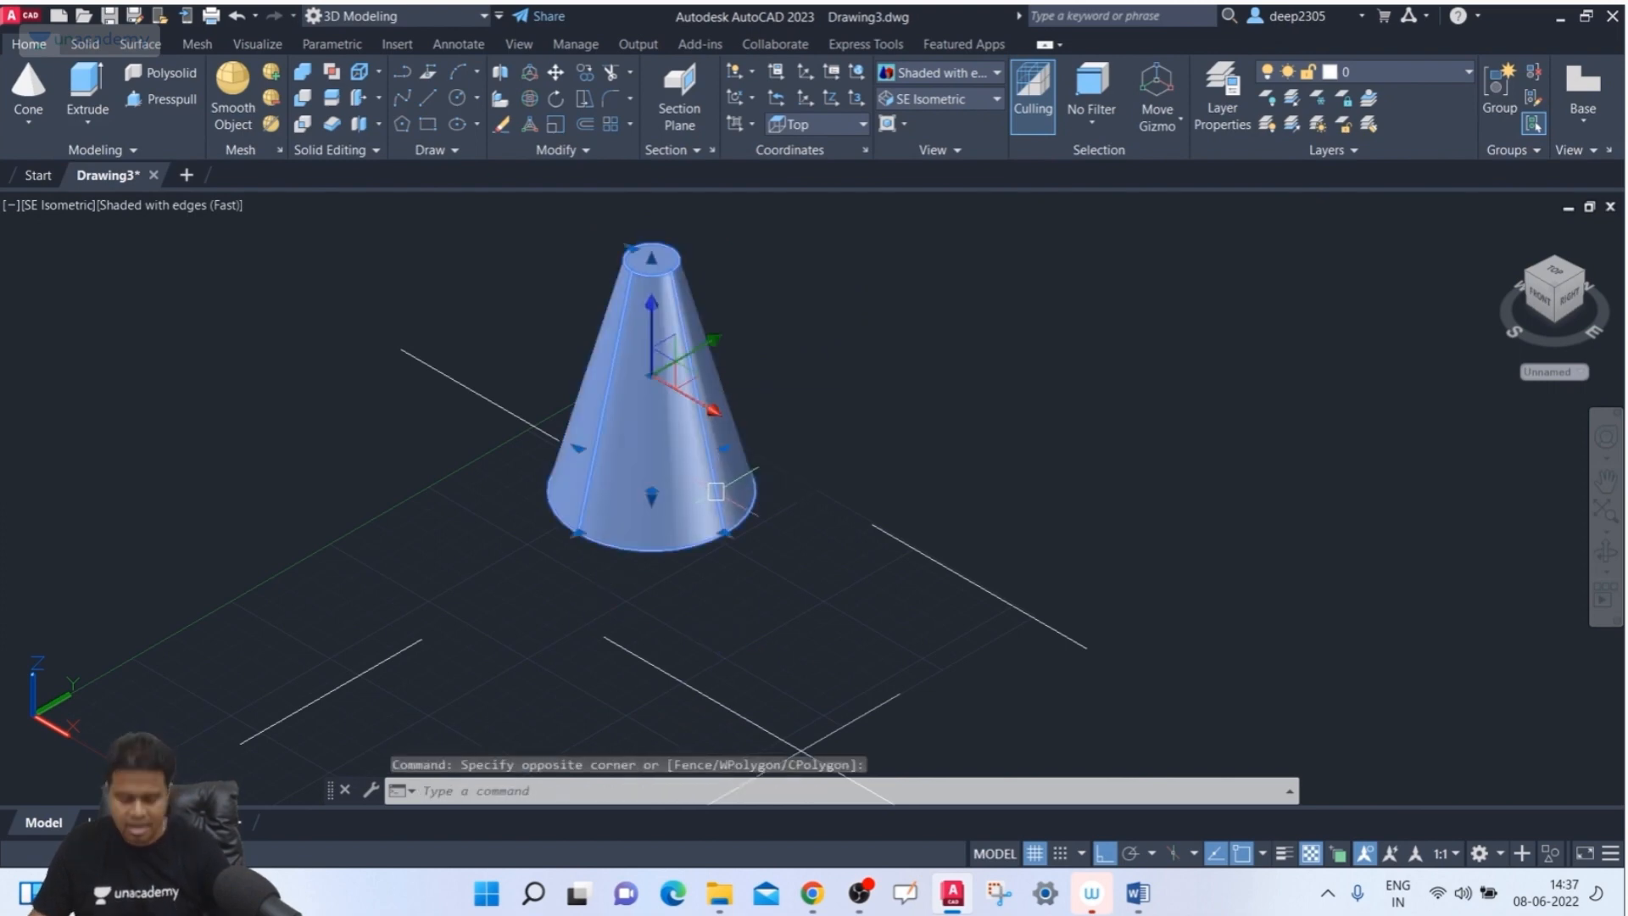
key("Delete")
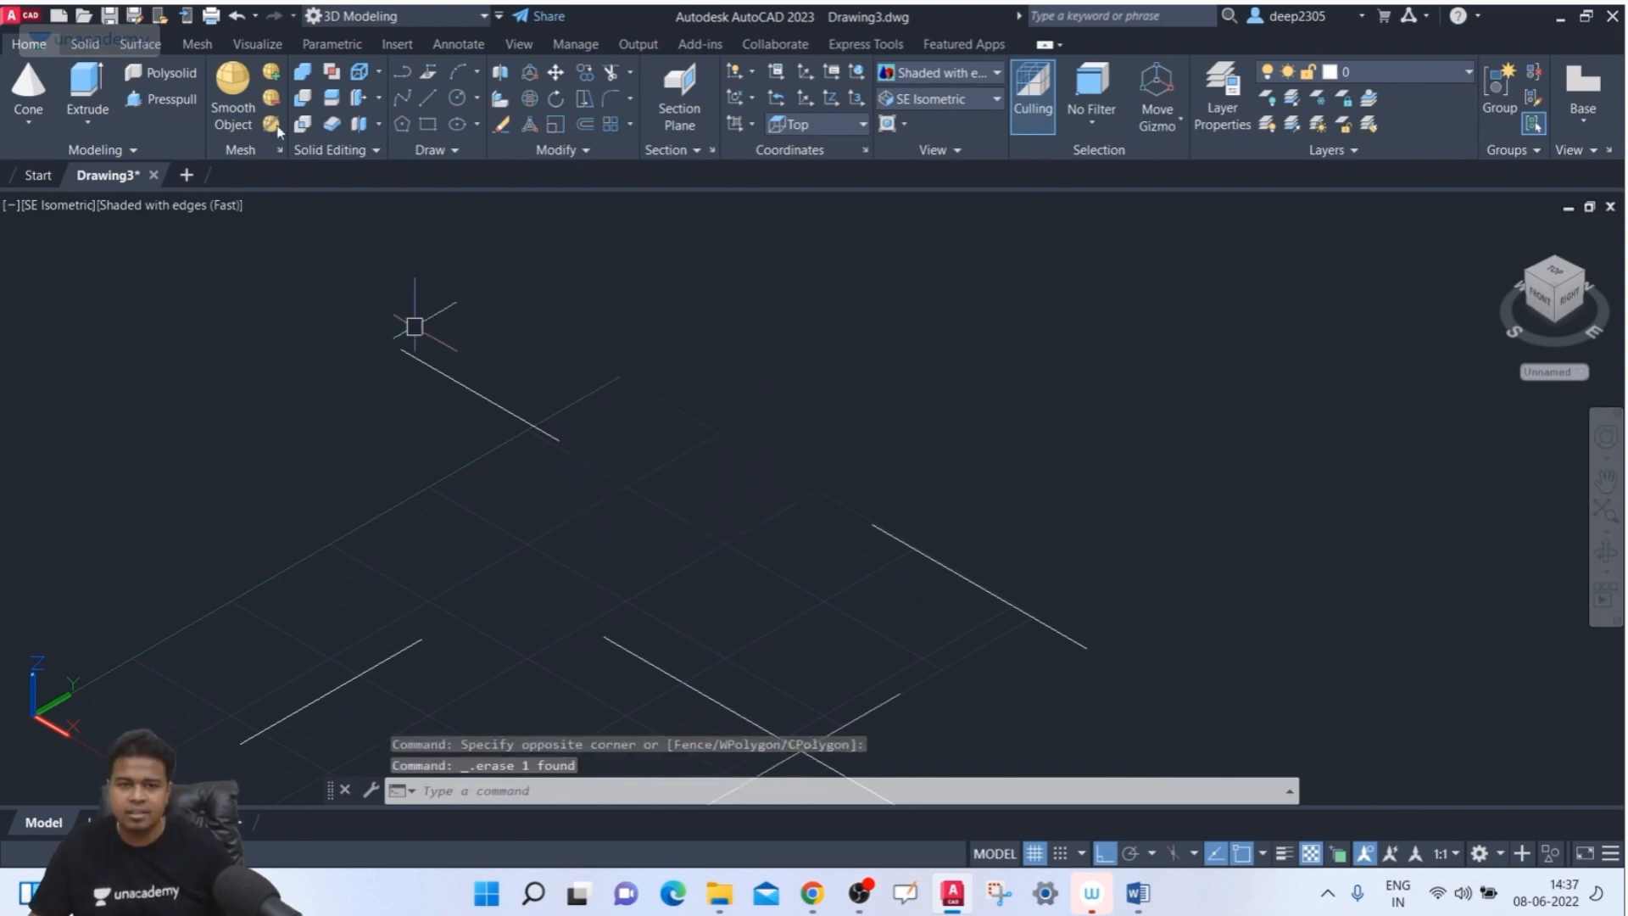
- Start an Elliptical cone with its first base axis spanning the crossed X-direction line and its second axis ending at the crossing Y-direction line's rear endpoint
left_click(45, 92)
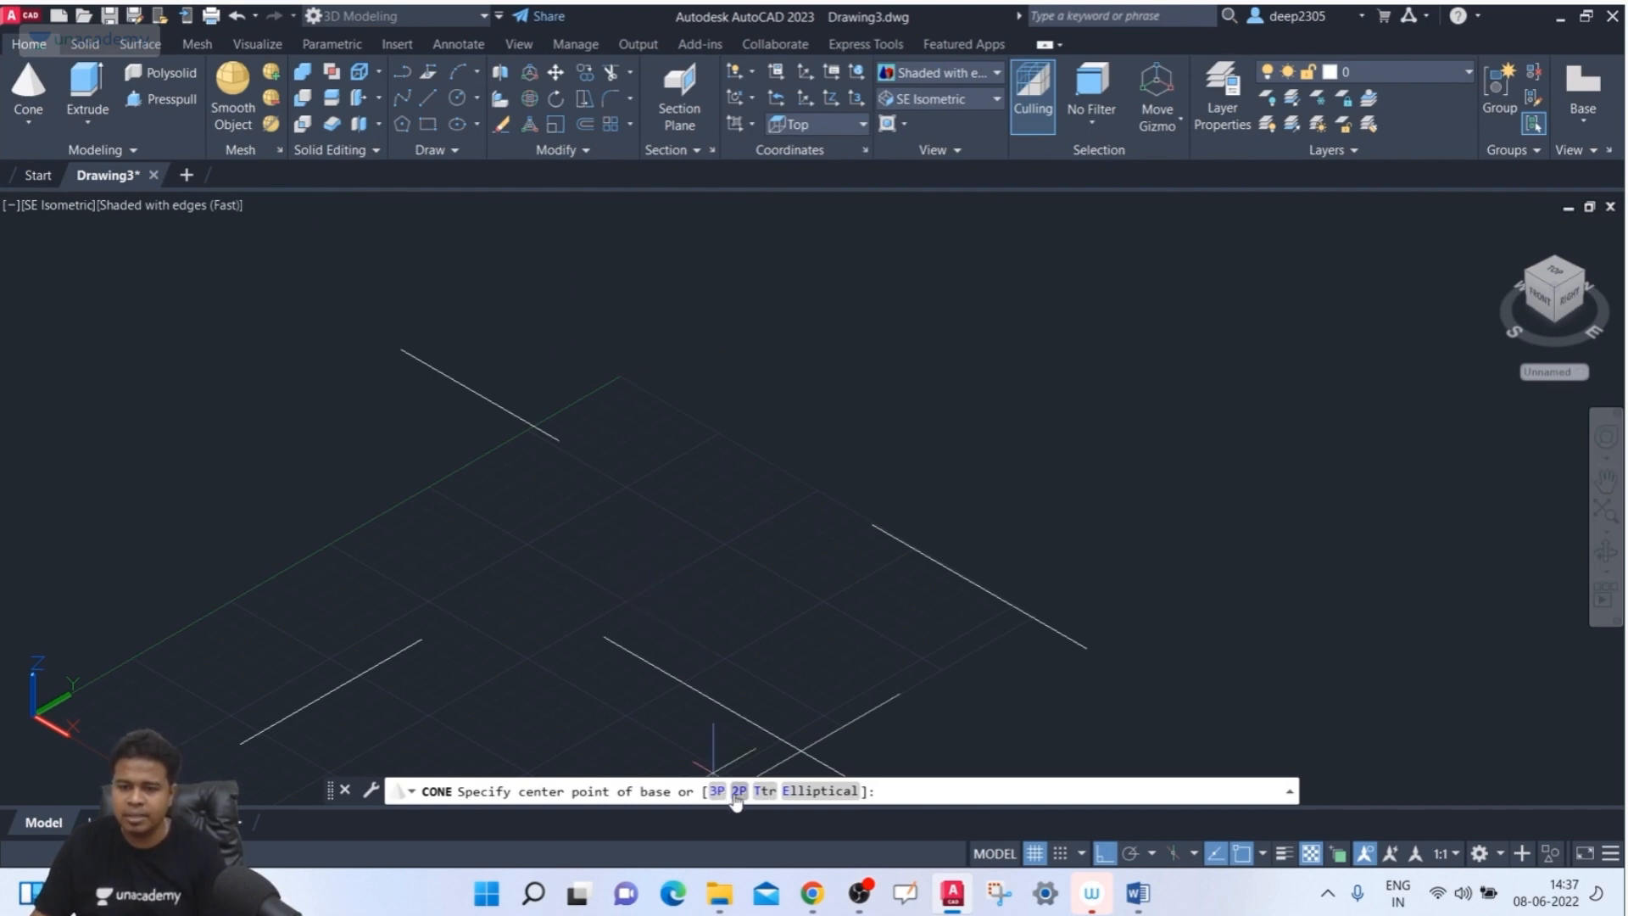
left_click(819, 791)
middle_click_drag(682, 530, 614, 359)
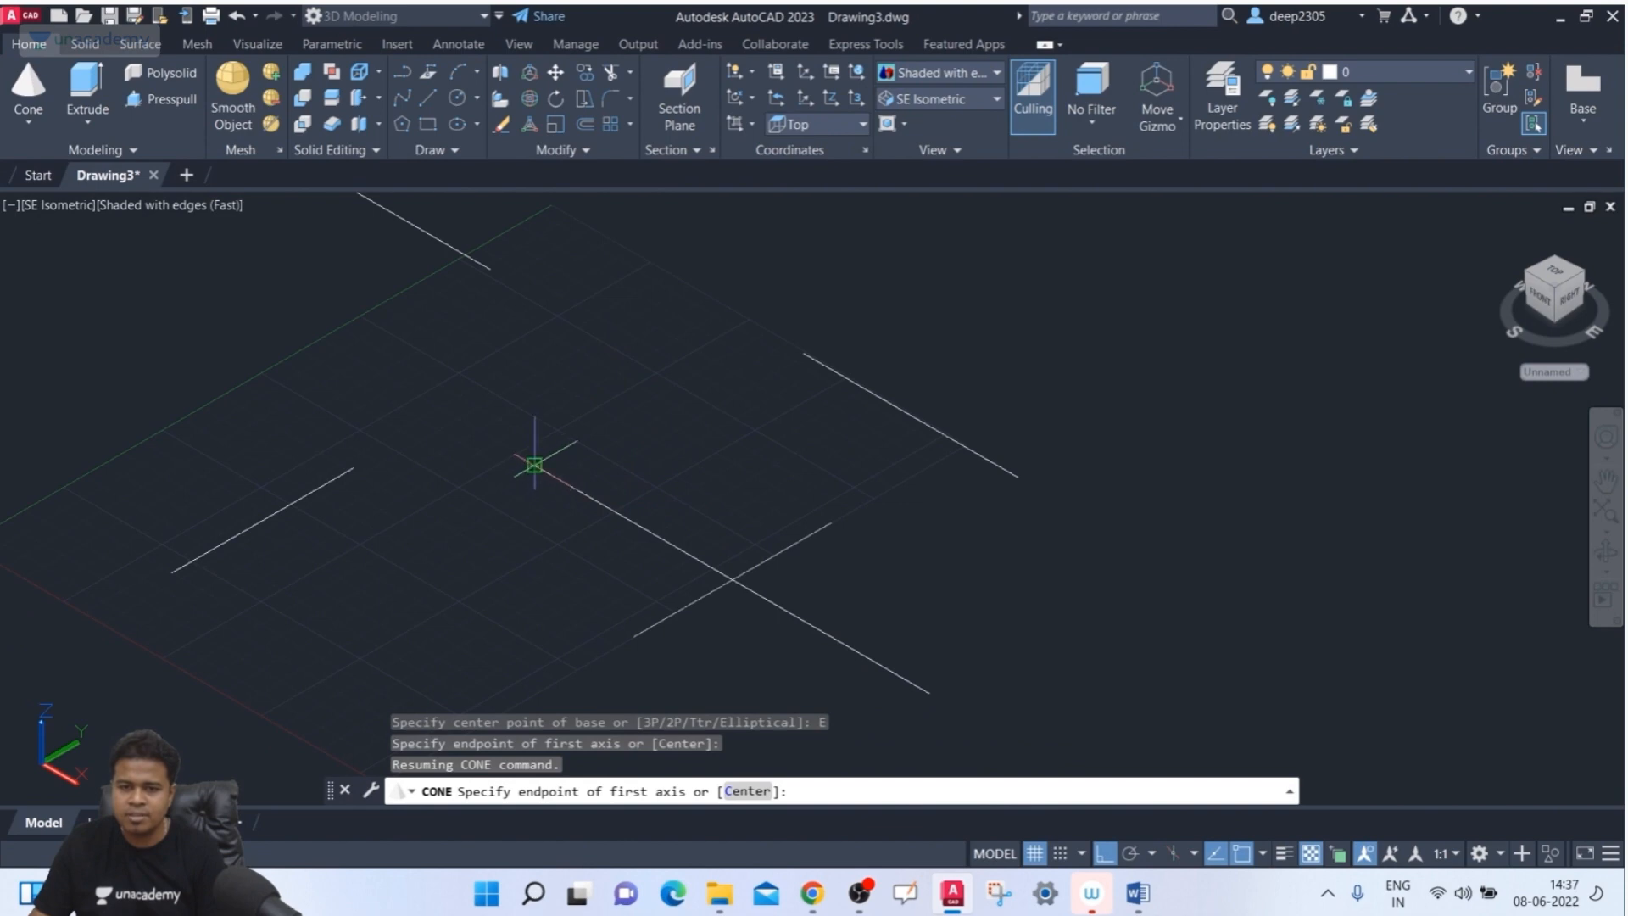
left_click(534, 464)
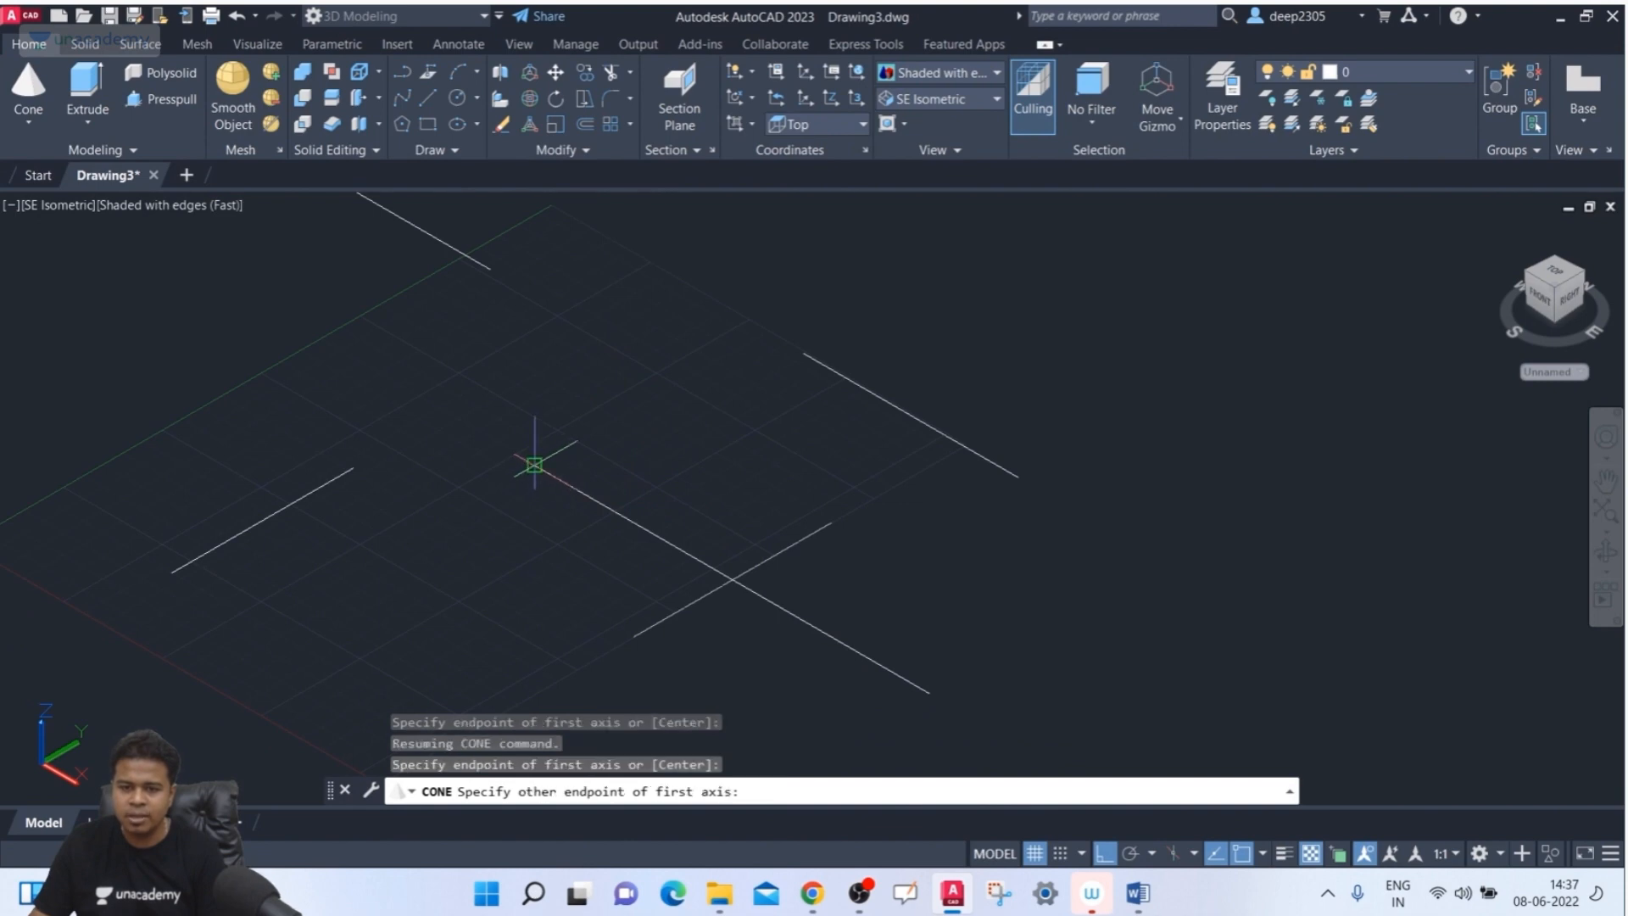
left_click(930, 694)
left_click(832, 523)
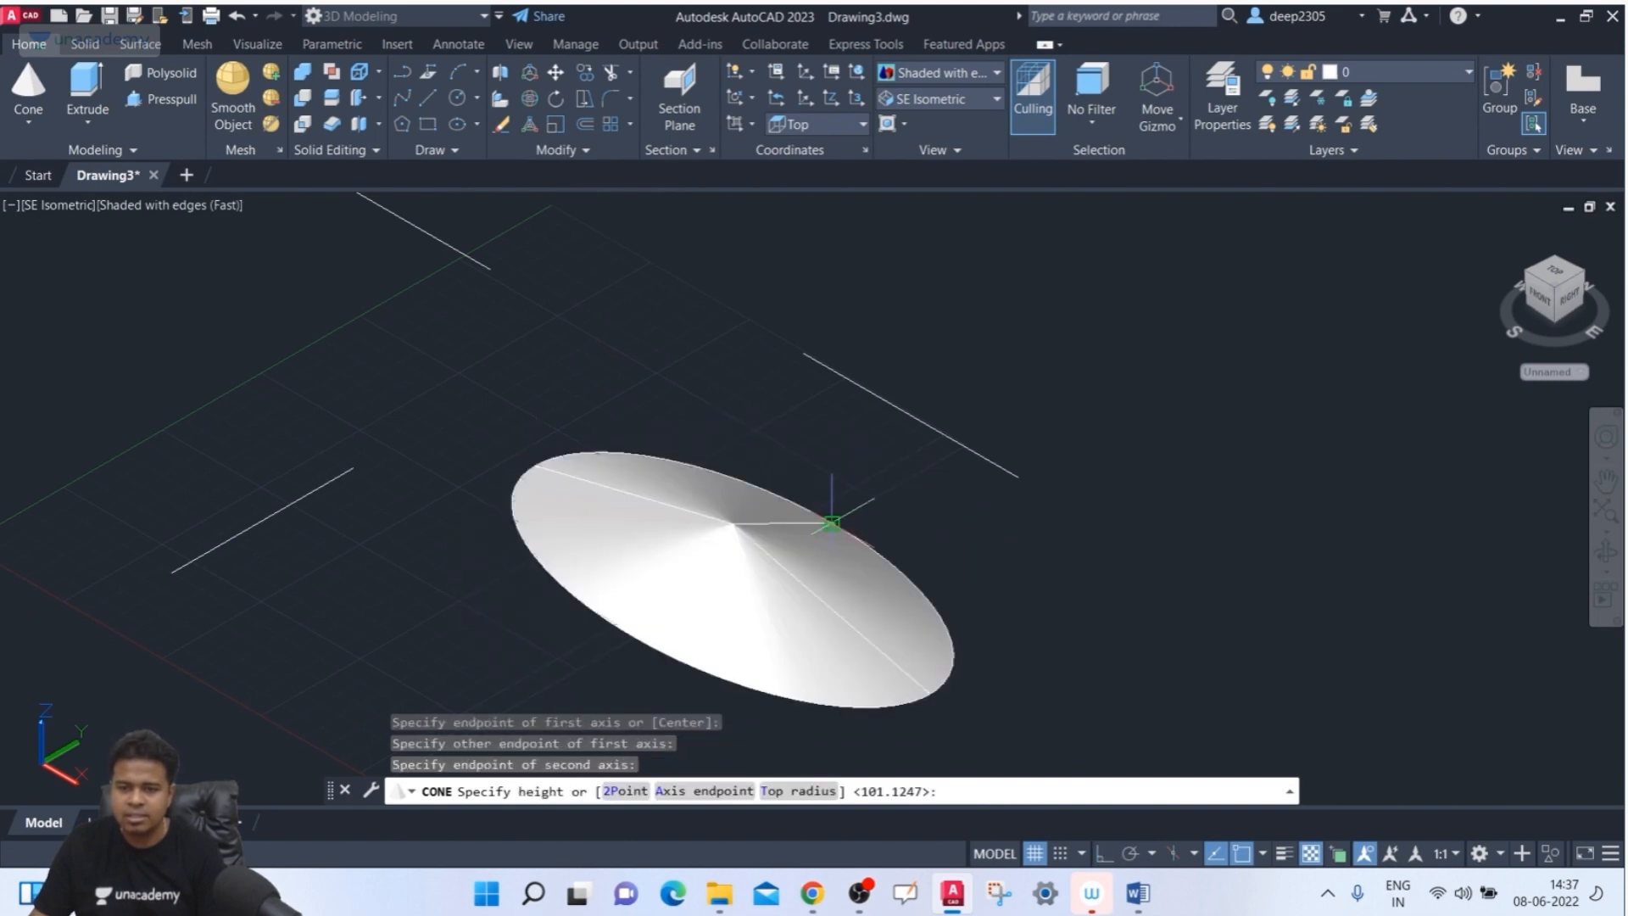
- Complete the elliptical cone with a top radius of 20 and a freely picked upward height
middle_click_drag(729, 285, 686, 380)
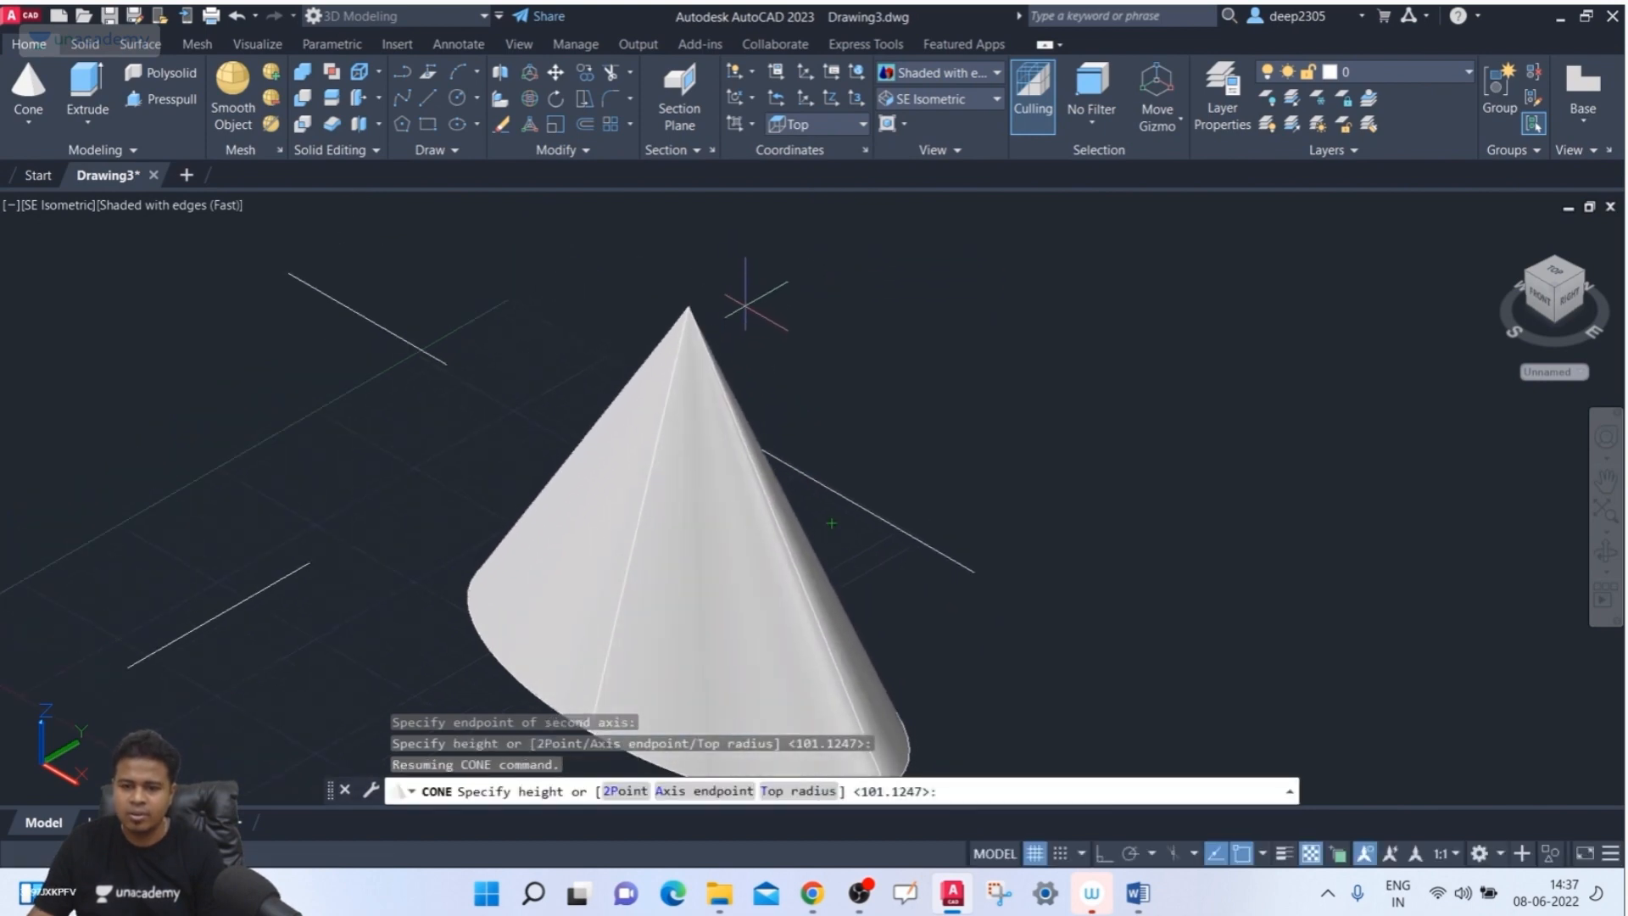
scroll(721, 302, "down", 2)
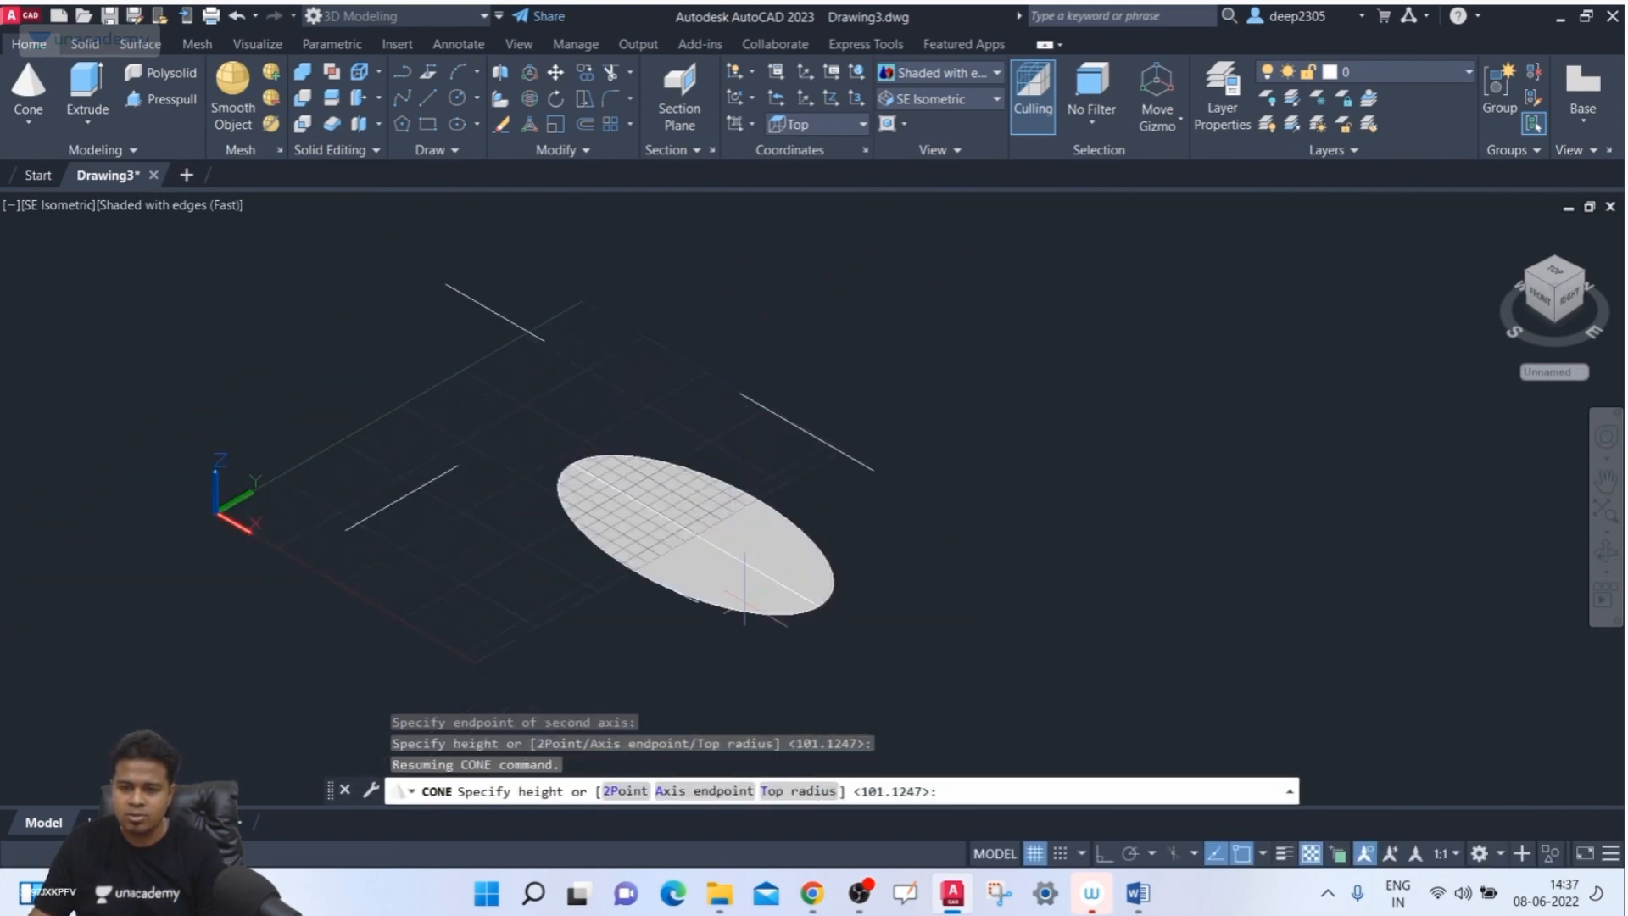
left_click(806, 791)
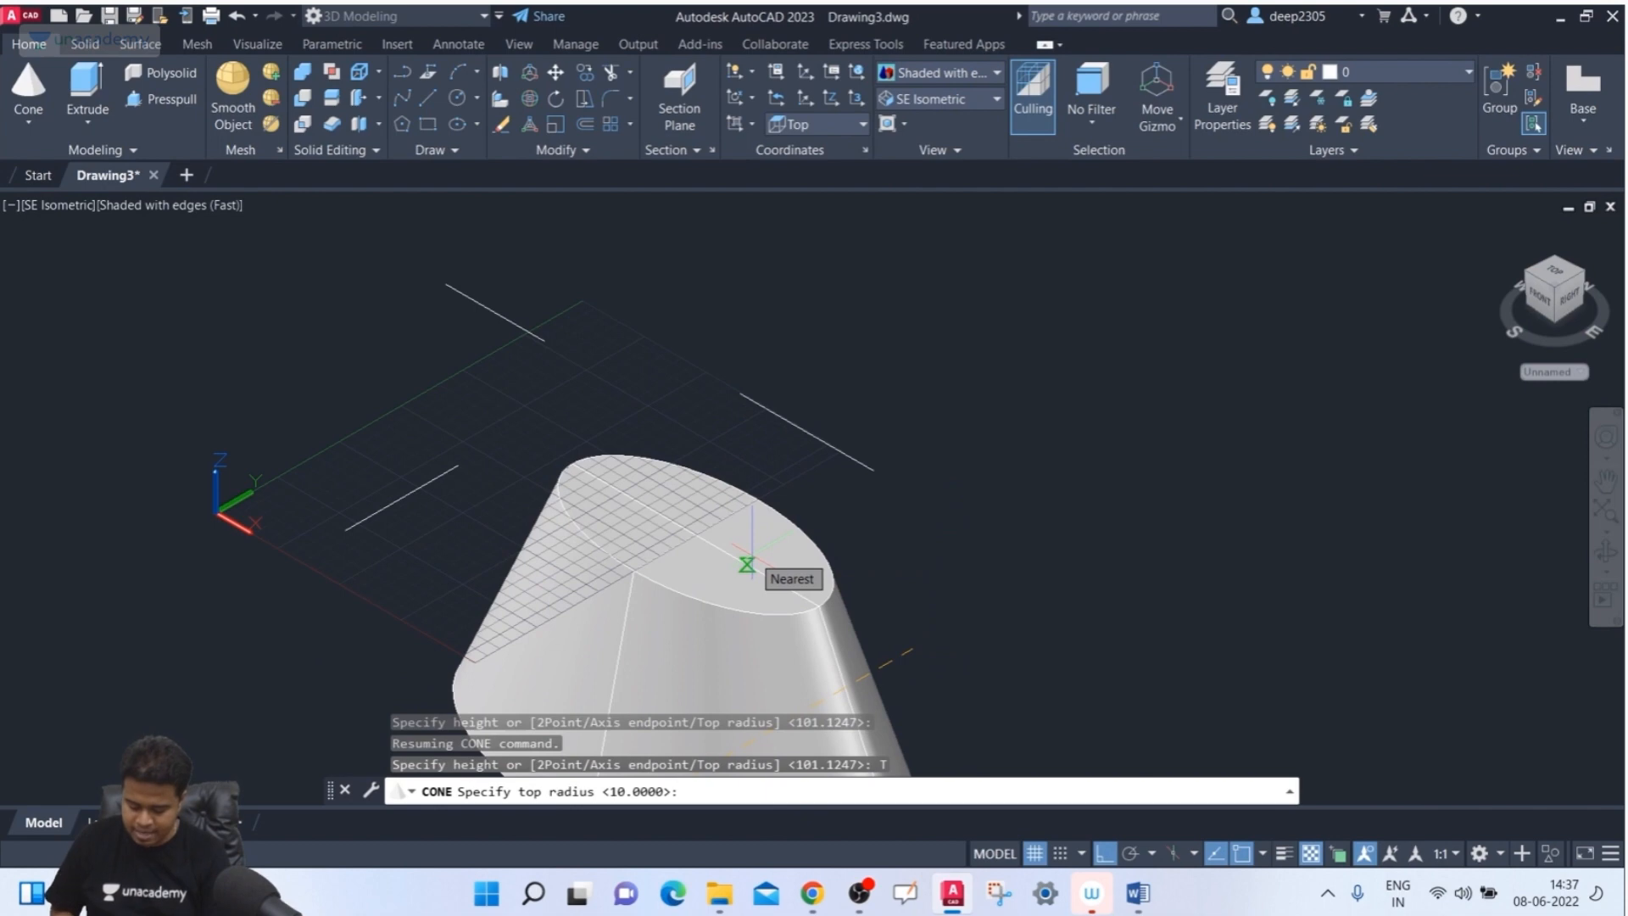
key("Return")
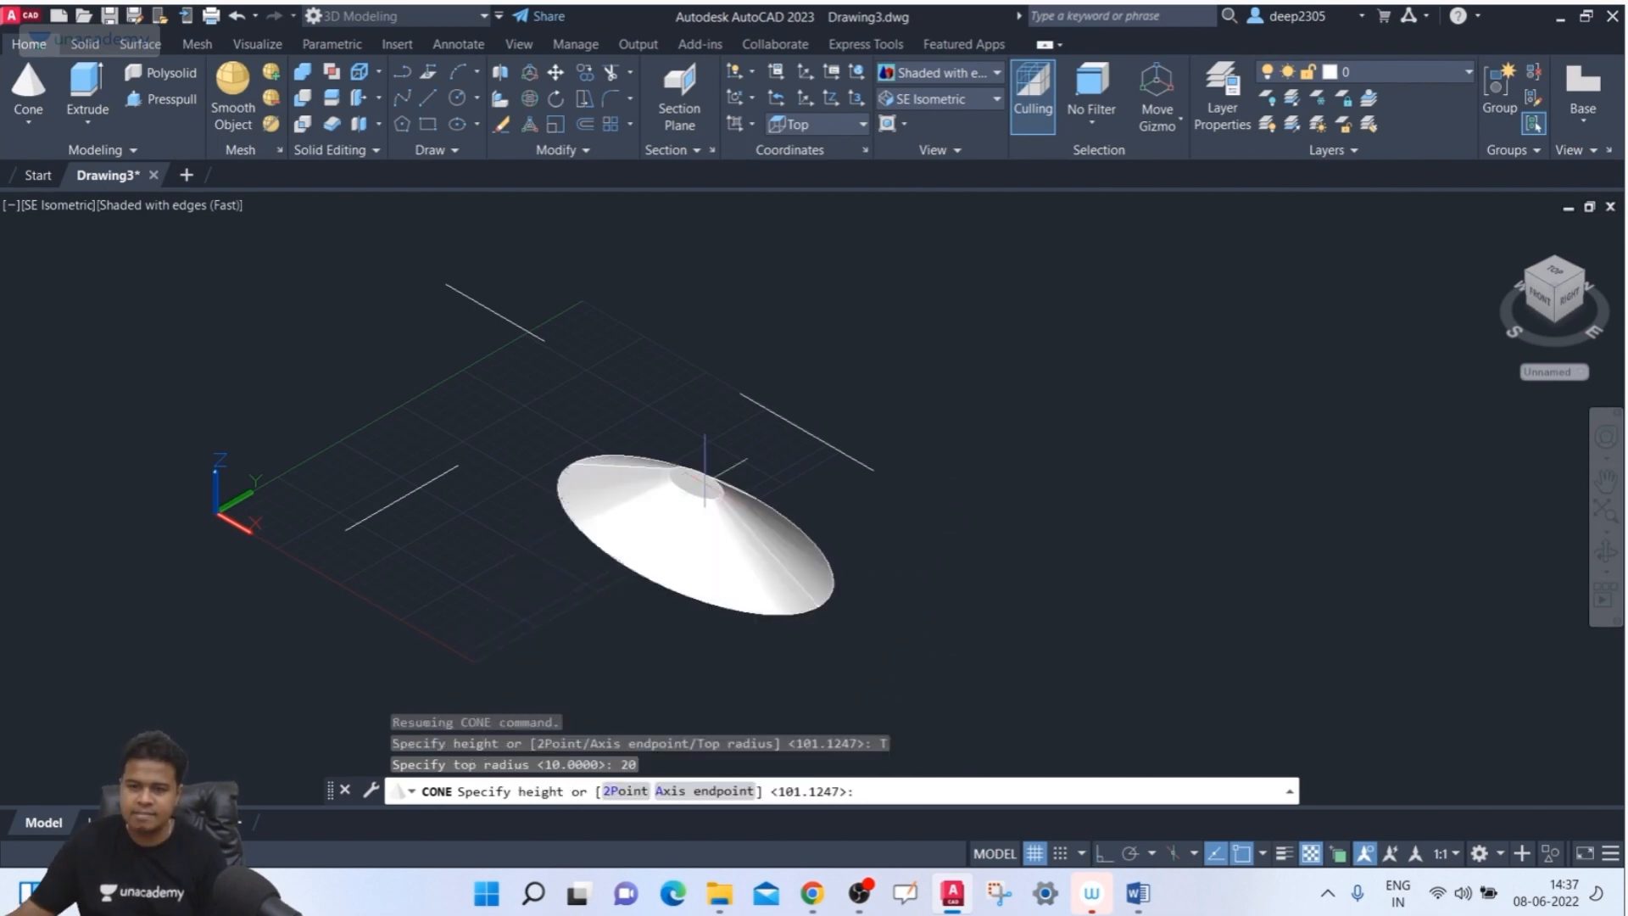
left_click(774, 314)
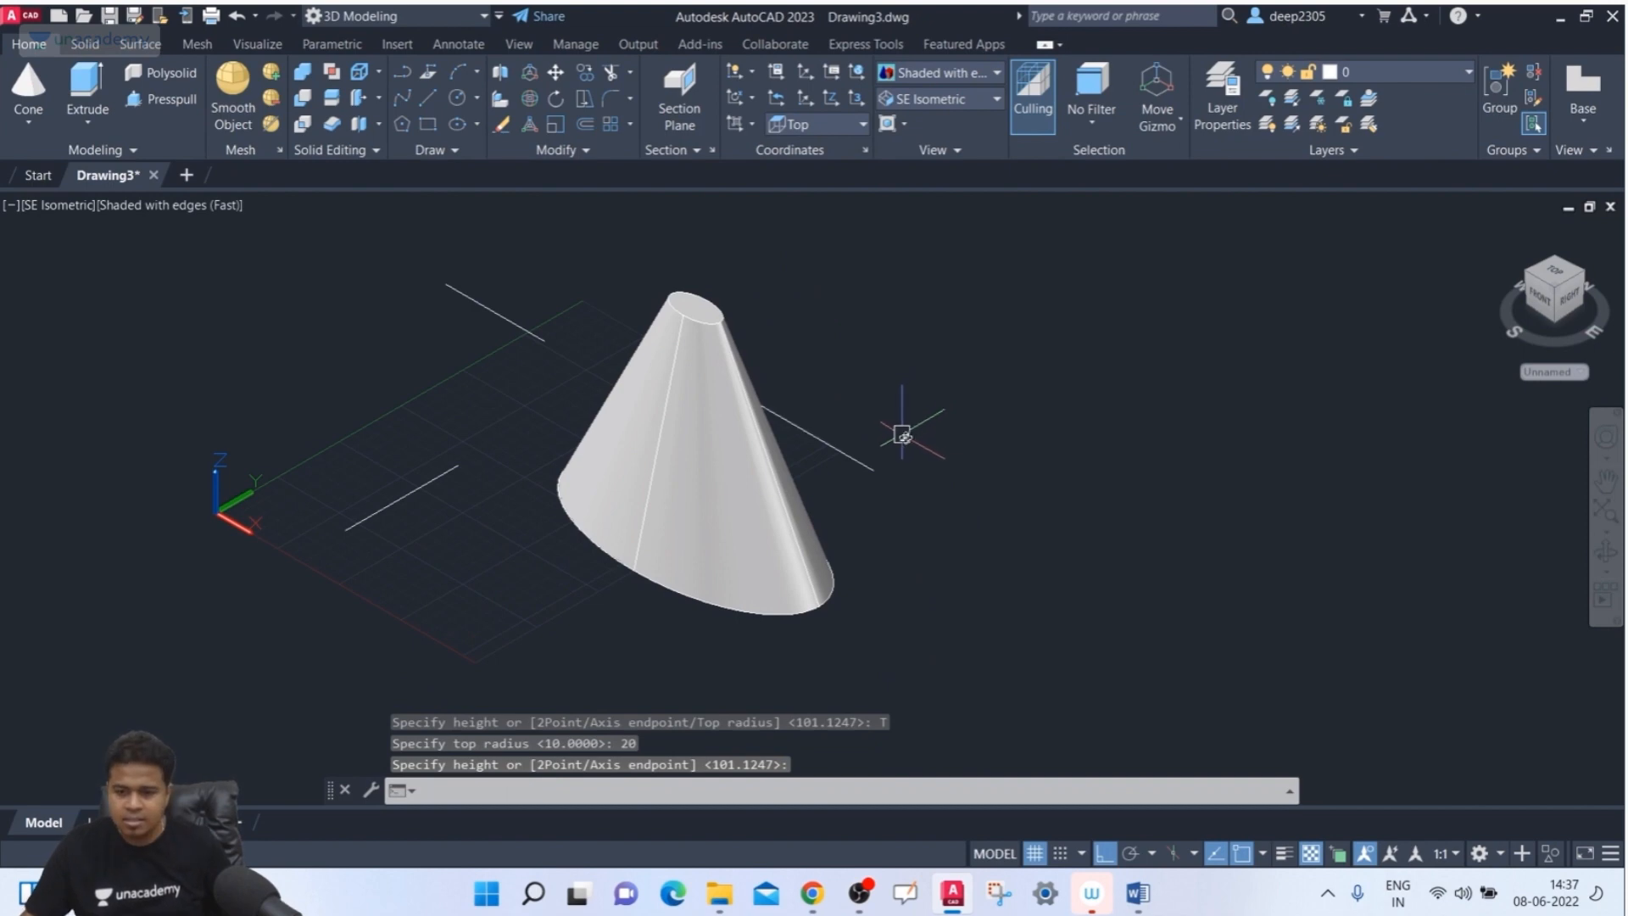
- Inspect the truncated elliptical cone from another angle and restore the SE Isometric view
middle_click_drag(899, 432, 945, 477, "shift")
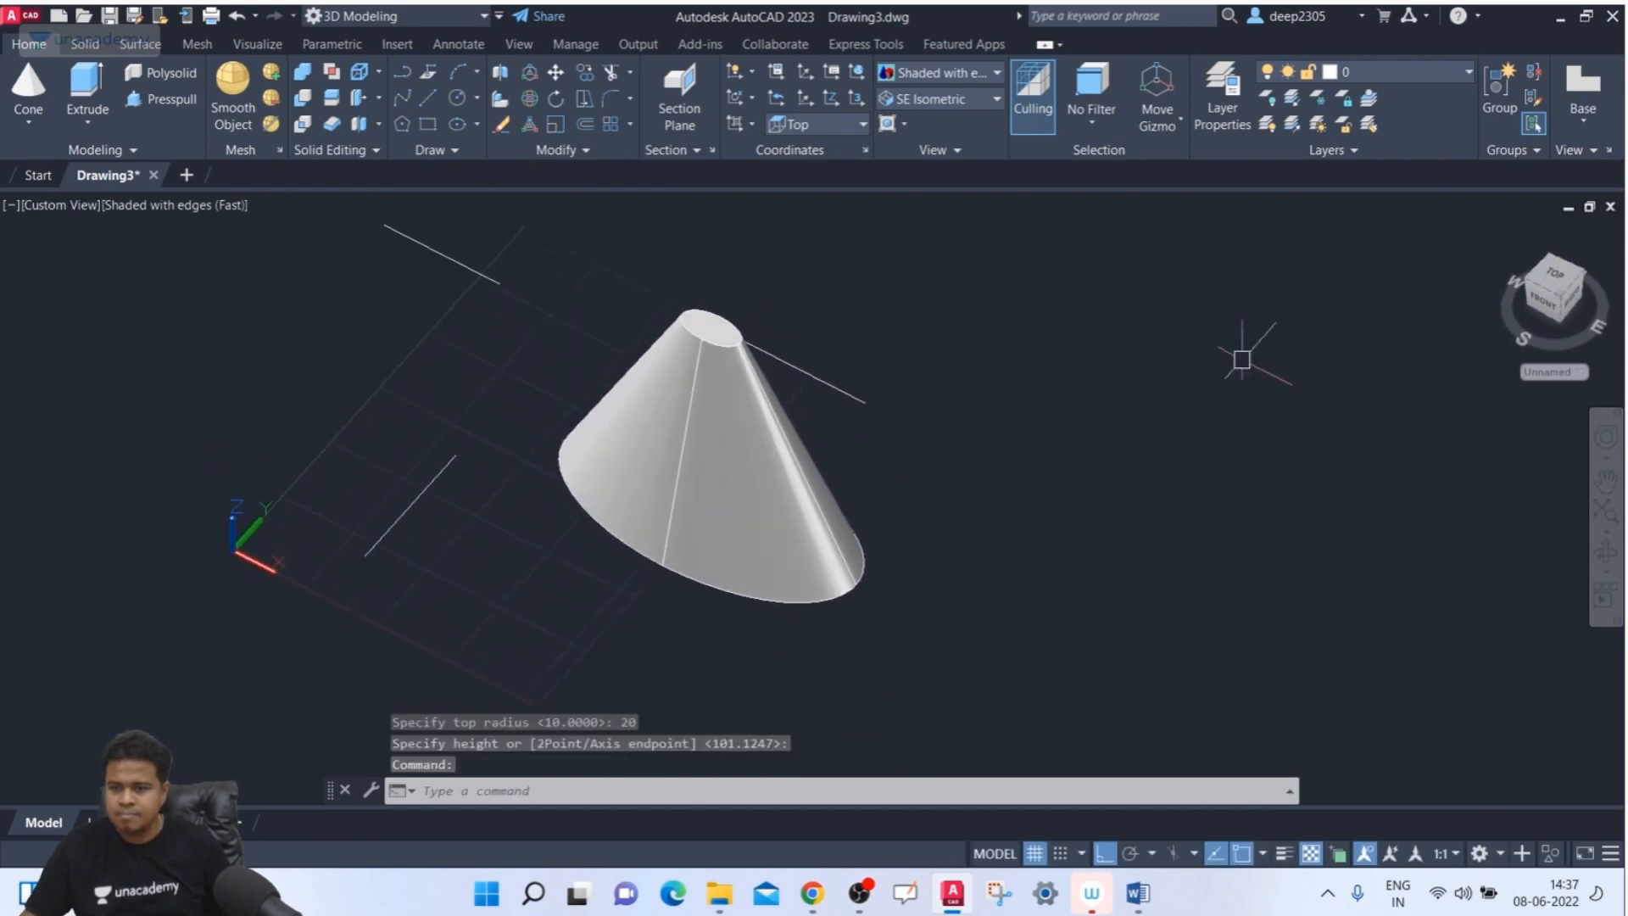
left_click(1563, 302)
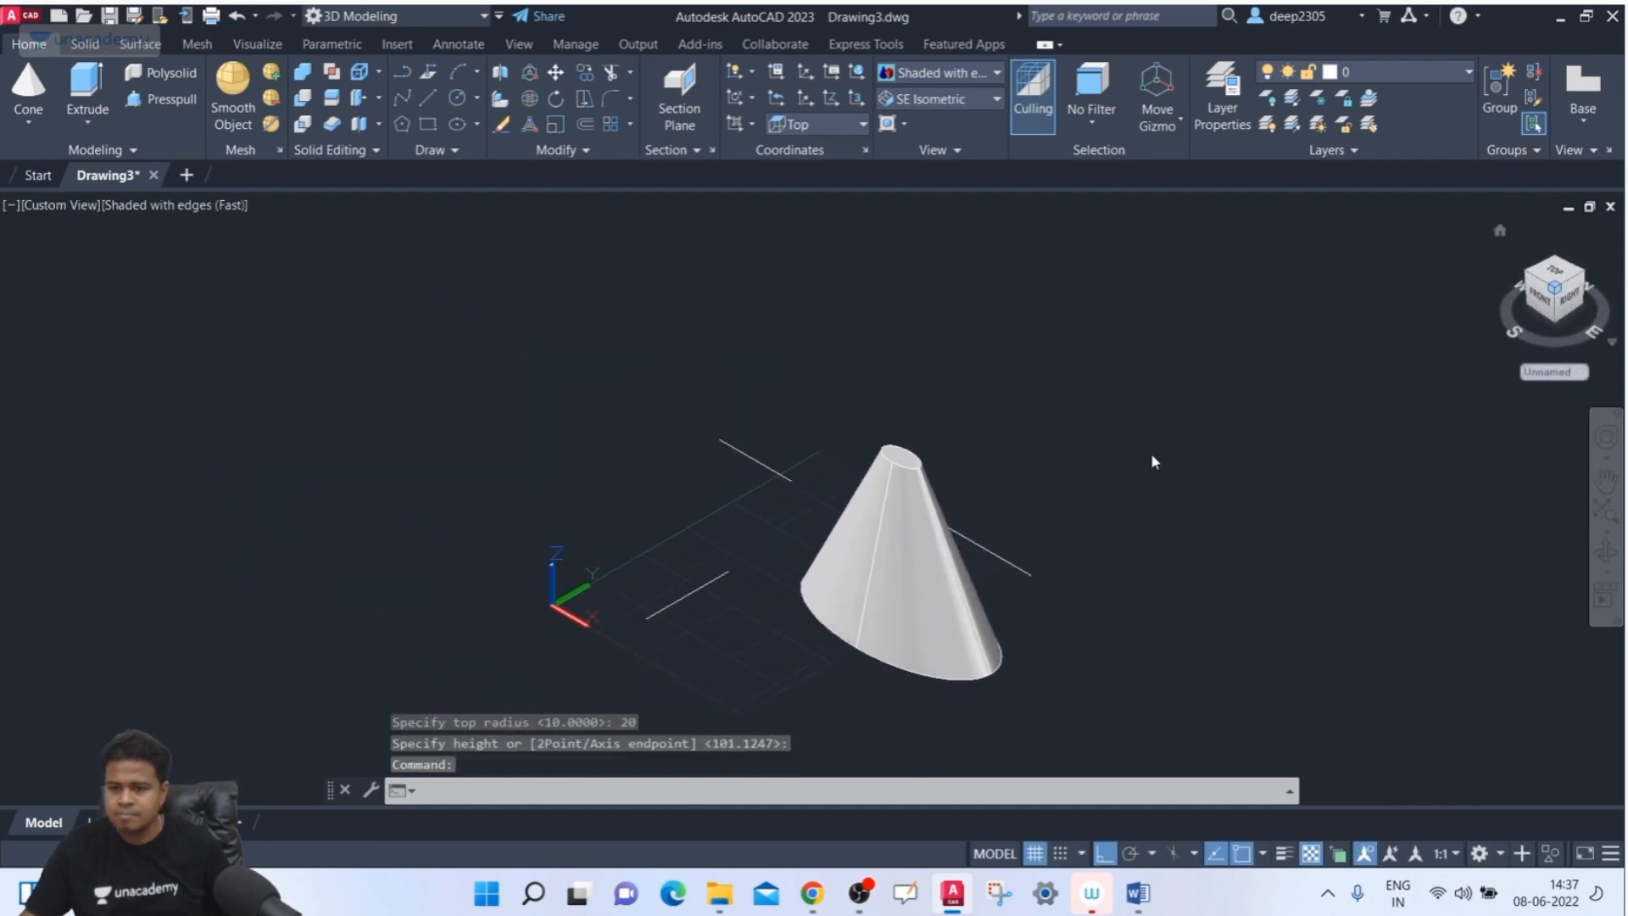
scroll(1013, 552, "up", 5)
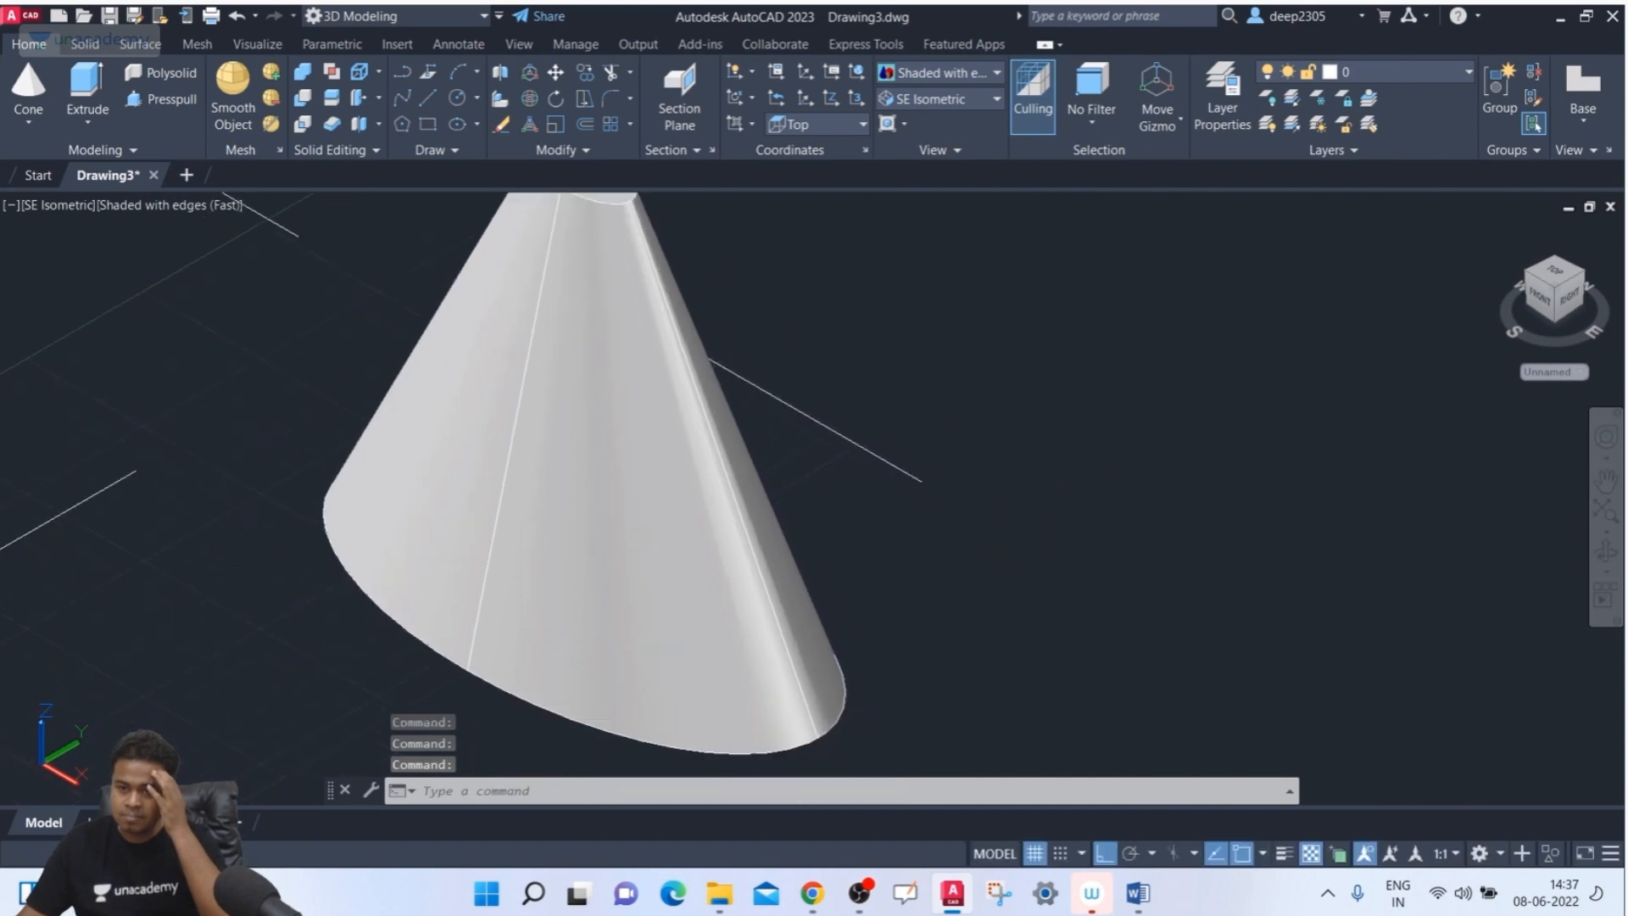
scroll(839, 441, "down", 3)
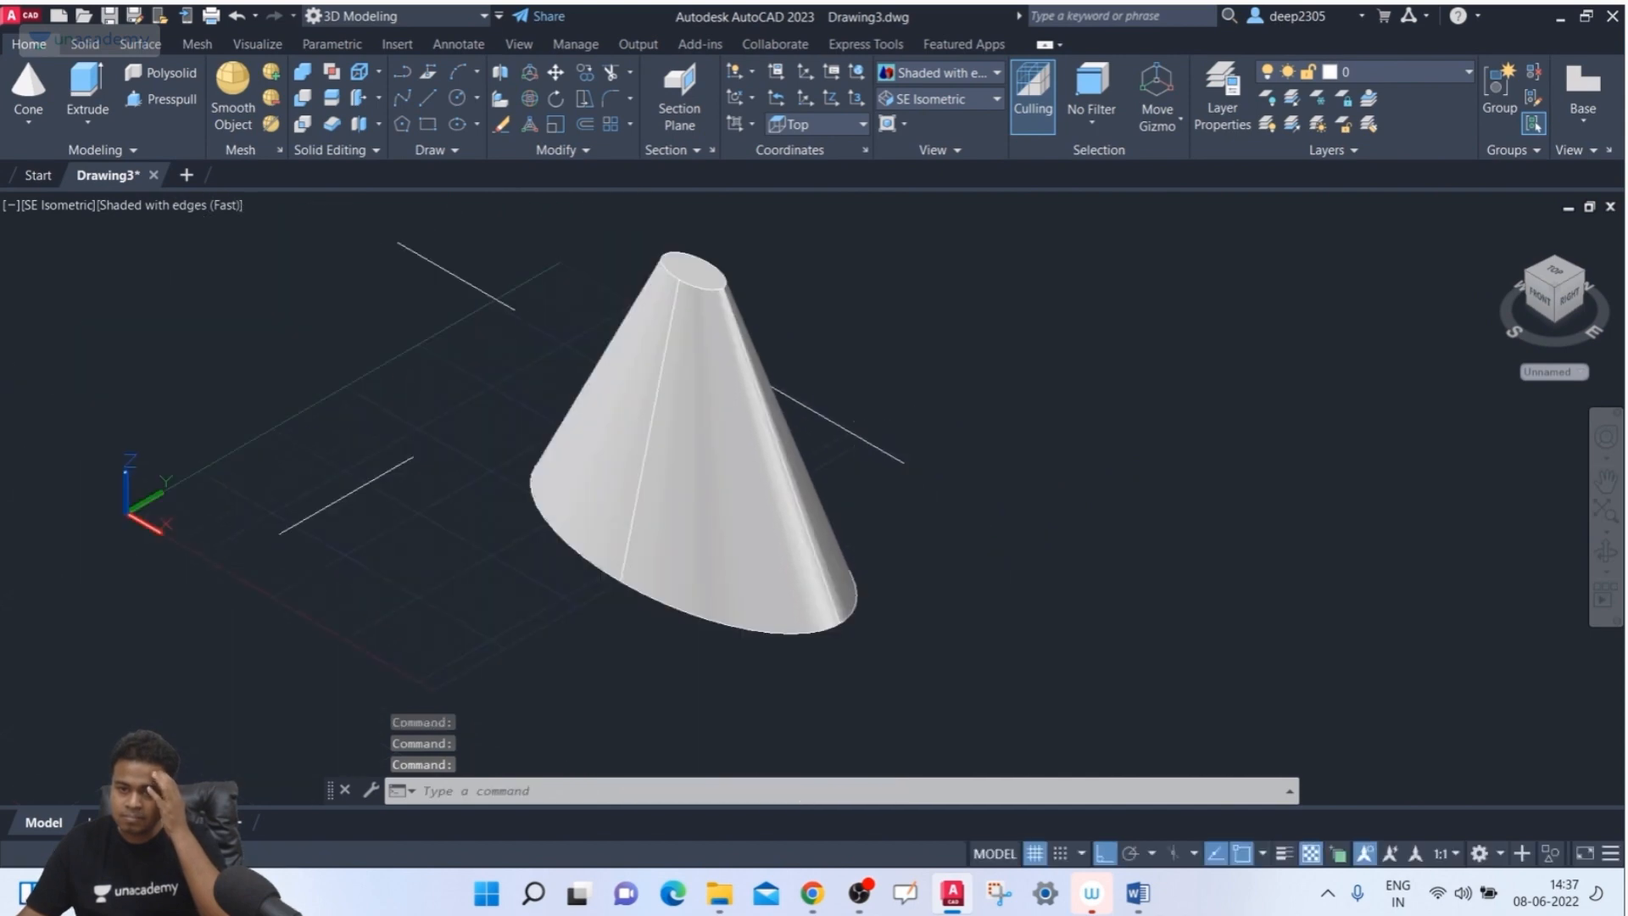
left_click(829, 349)
left_click(886, 323)
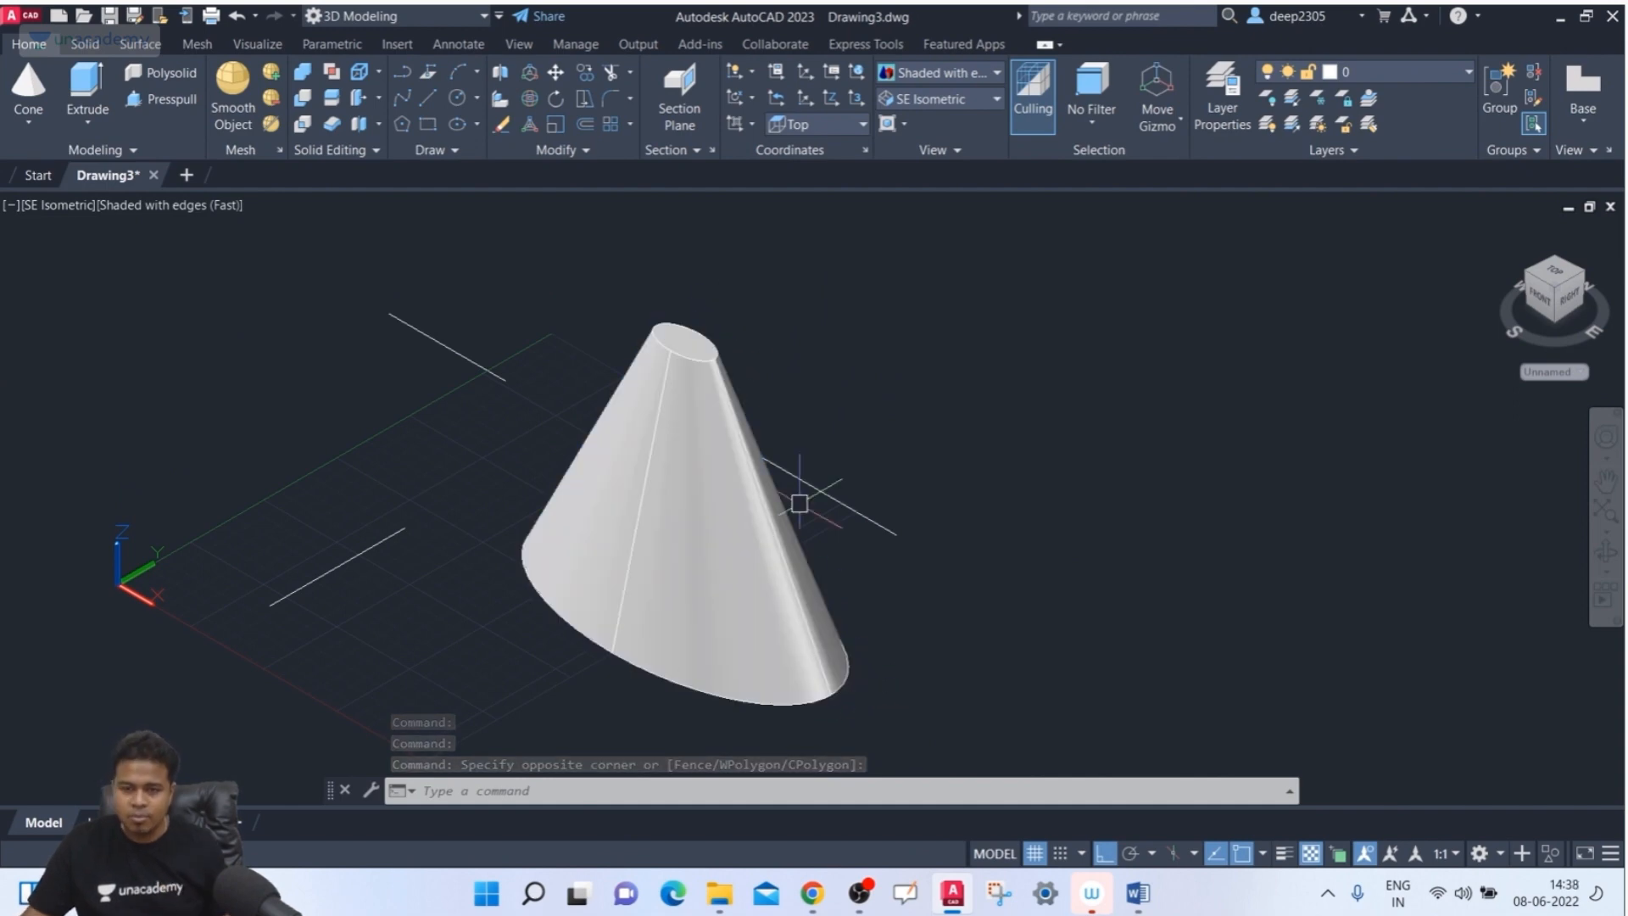
- Delete the truncated elliptical cone while keeping the construction lines
left_click(759, 547)
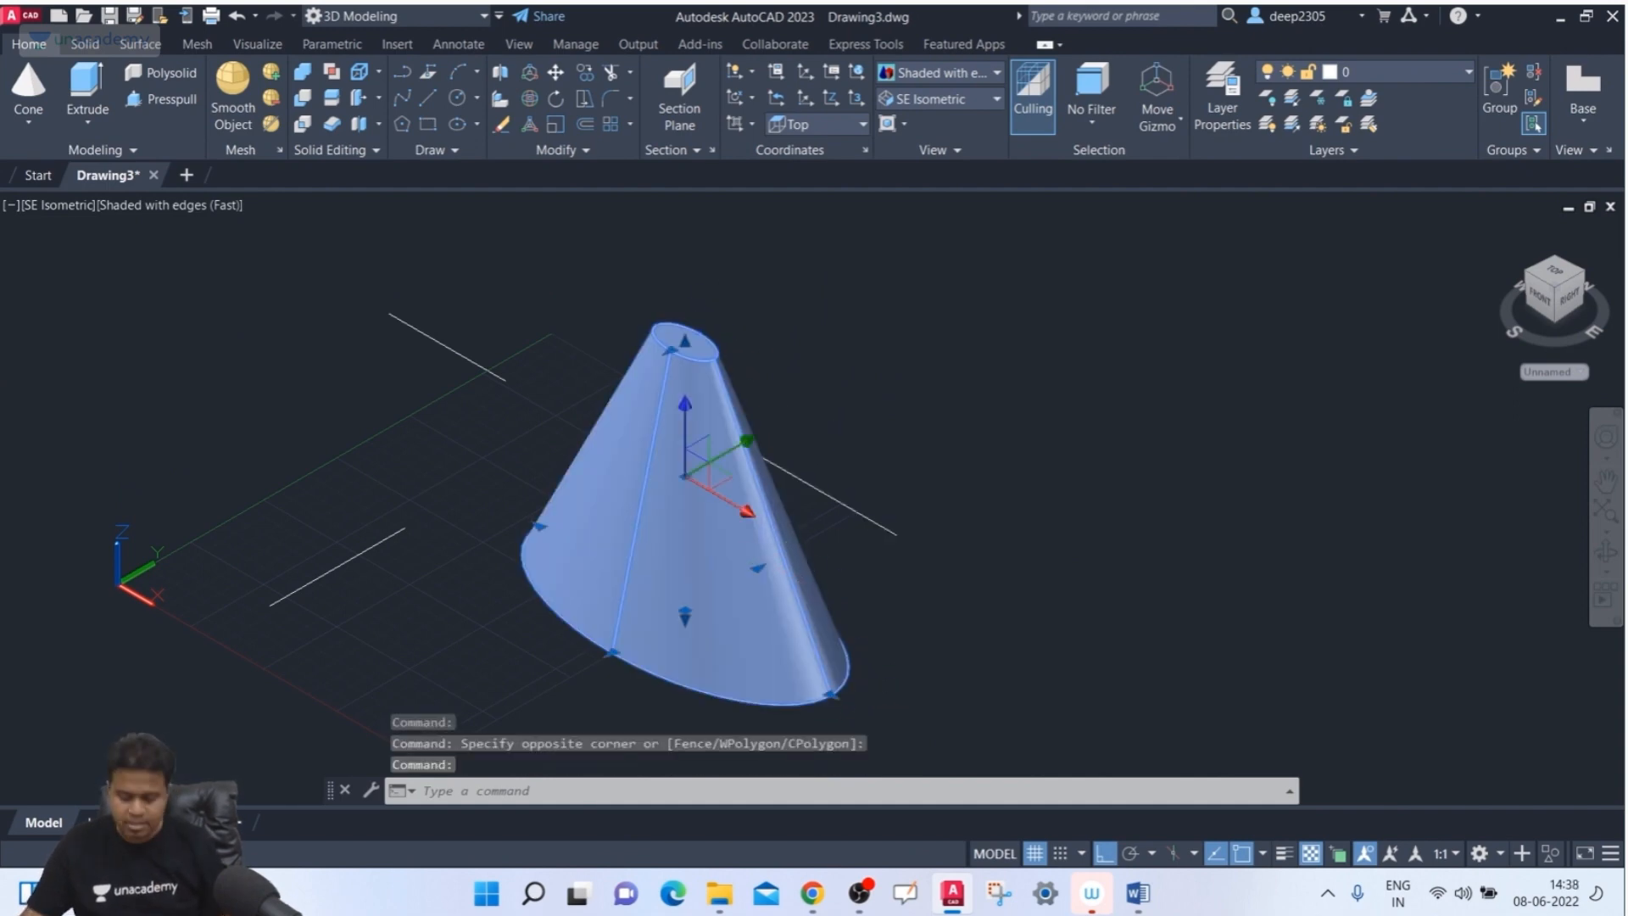
key("Delete")
- Start an Elliptical cone with its first base axis spanning the crossed X-direction line and its second axis ending at the crossing Y-direction line's front endpoint
left_click(42, 92)
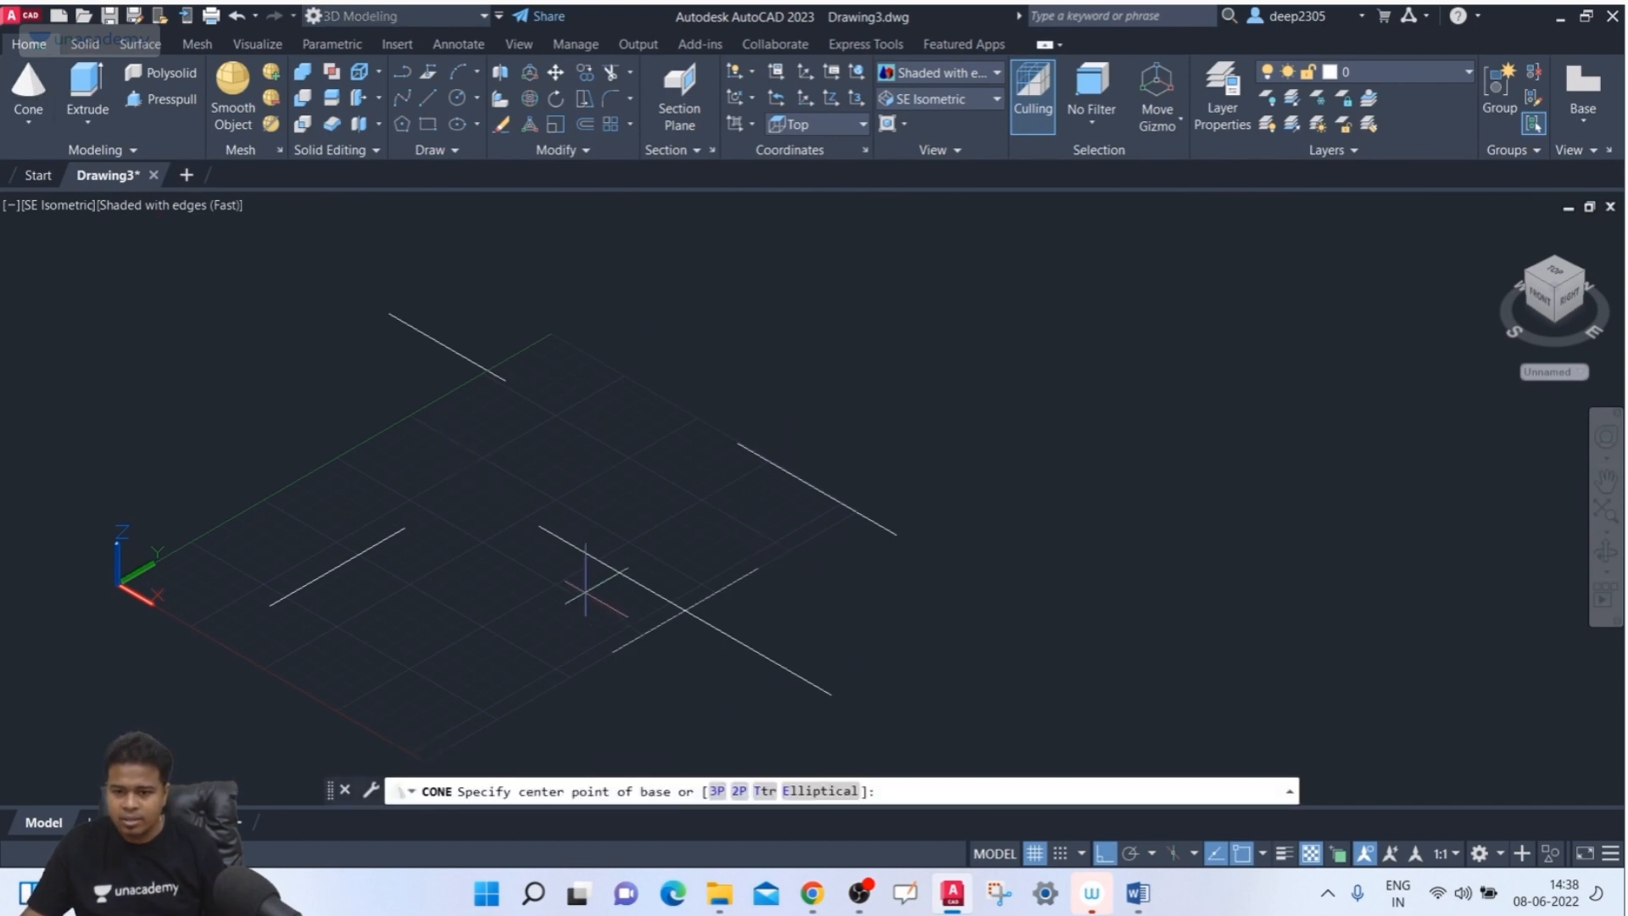
left_click(820, 790)
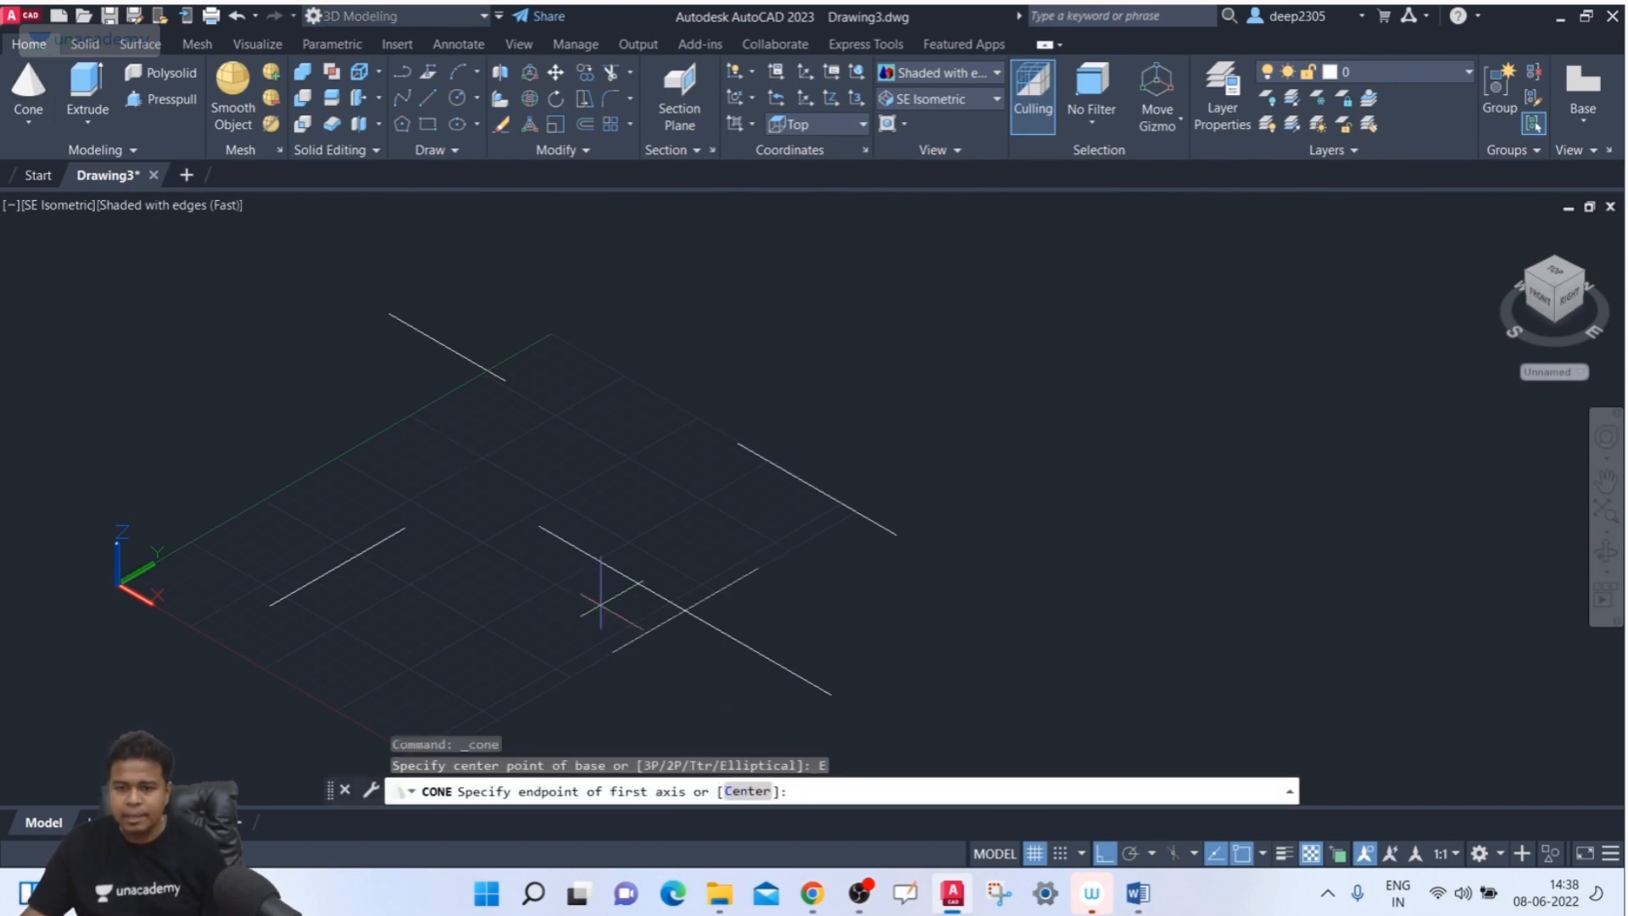
left_click(539, 526)
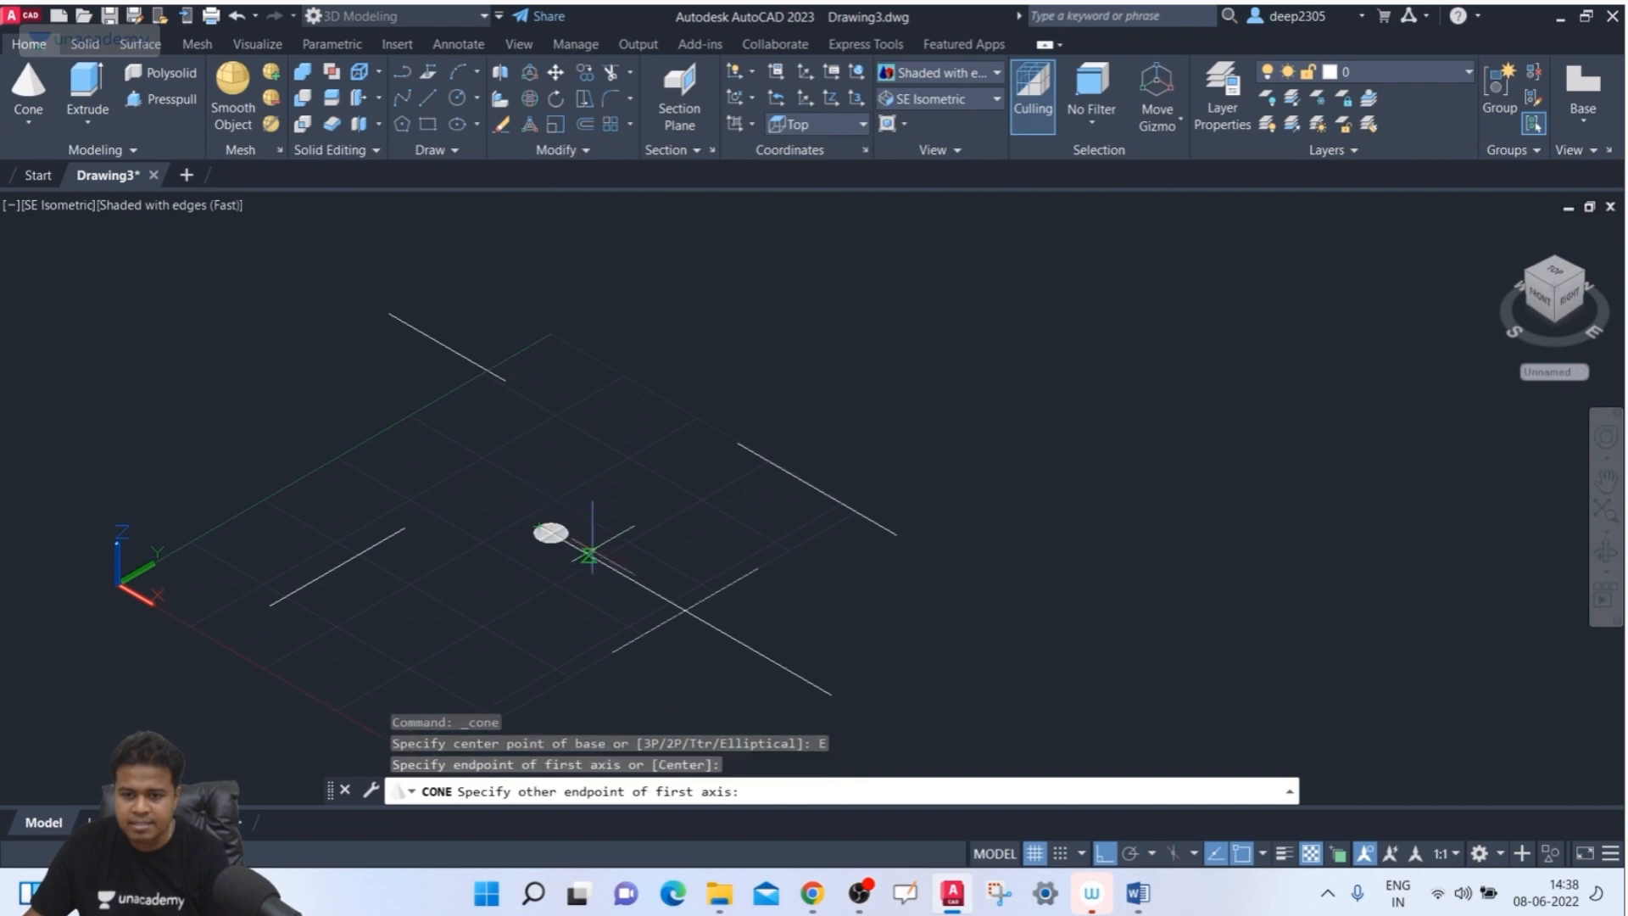
left_click(832, 695)
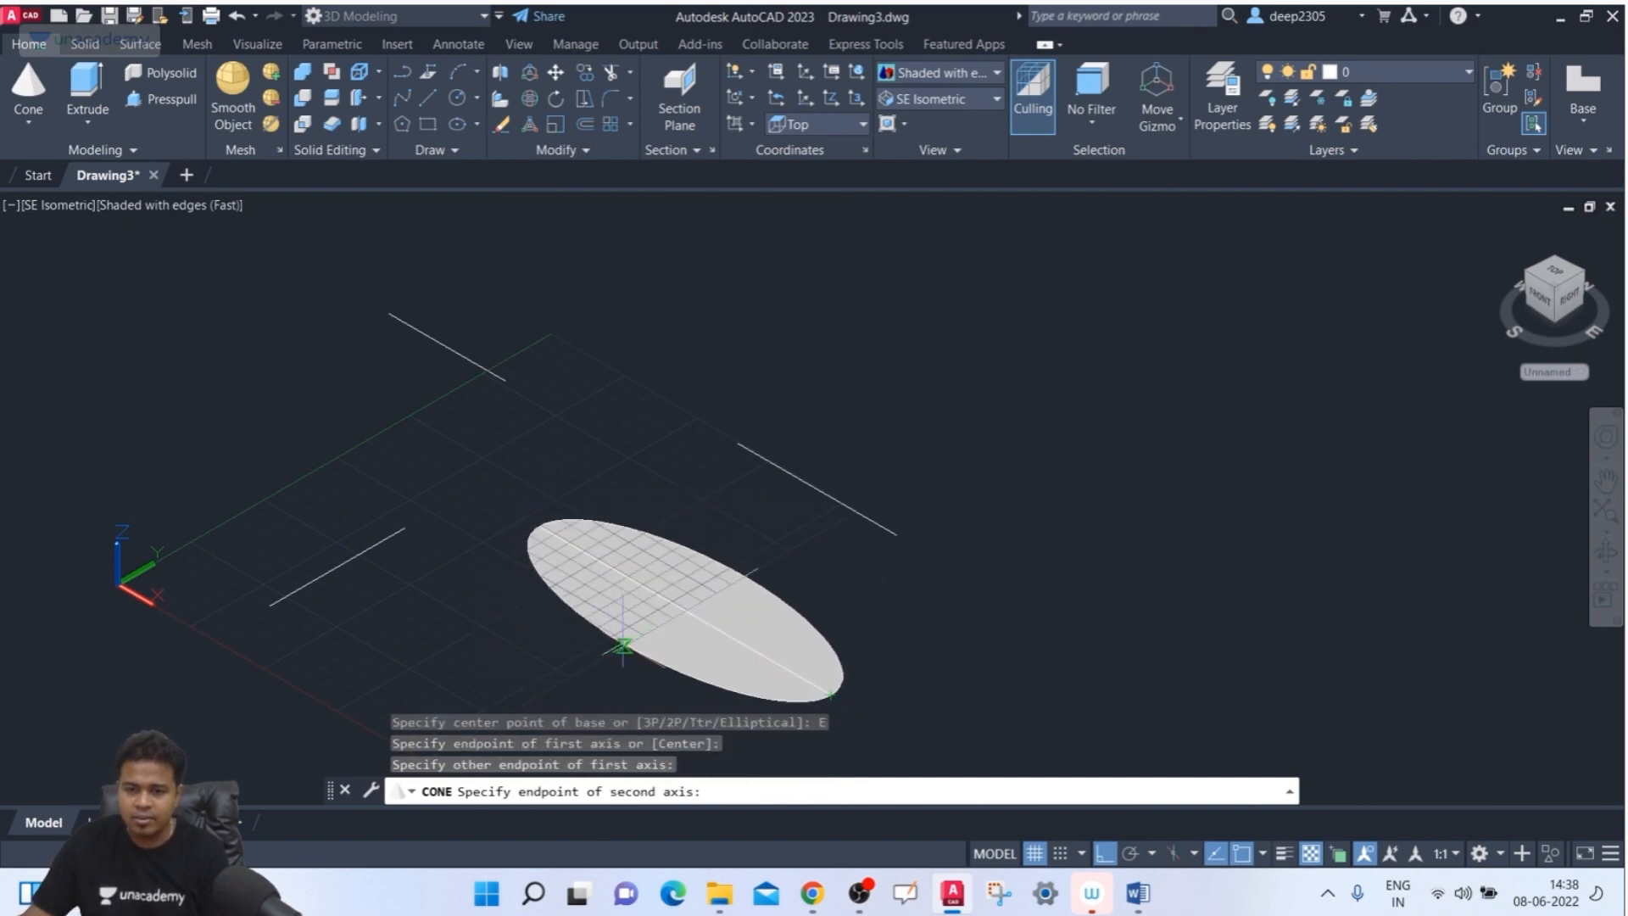
left_click(610, 653)
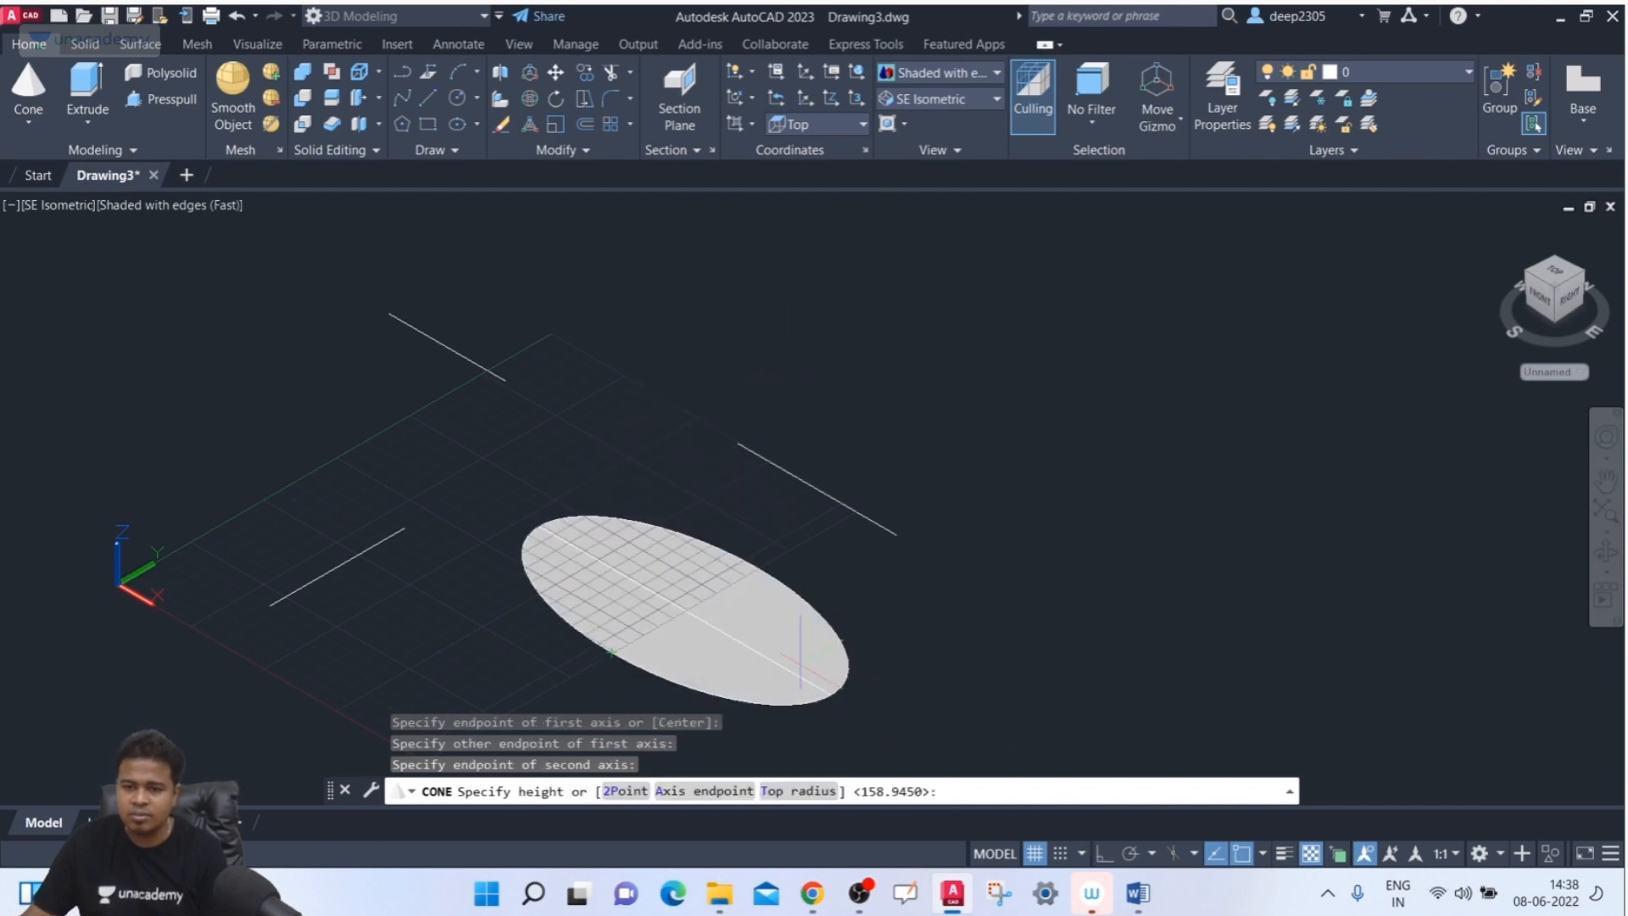
- Complete the elliptical cone with a top radius of 120 and an upward height of about 151
left_click(814, 791)
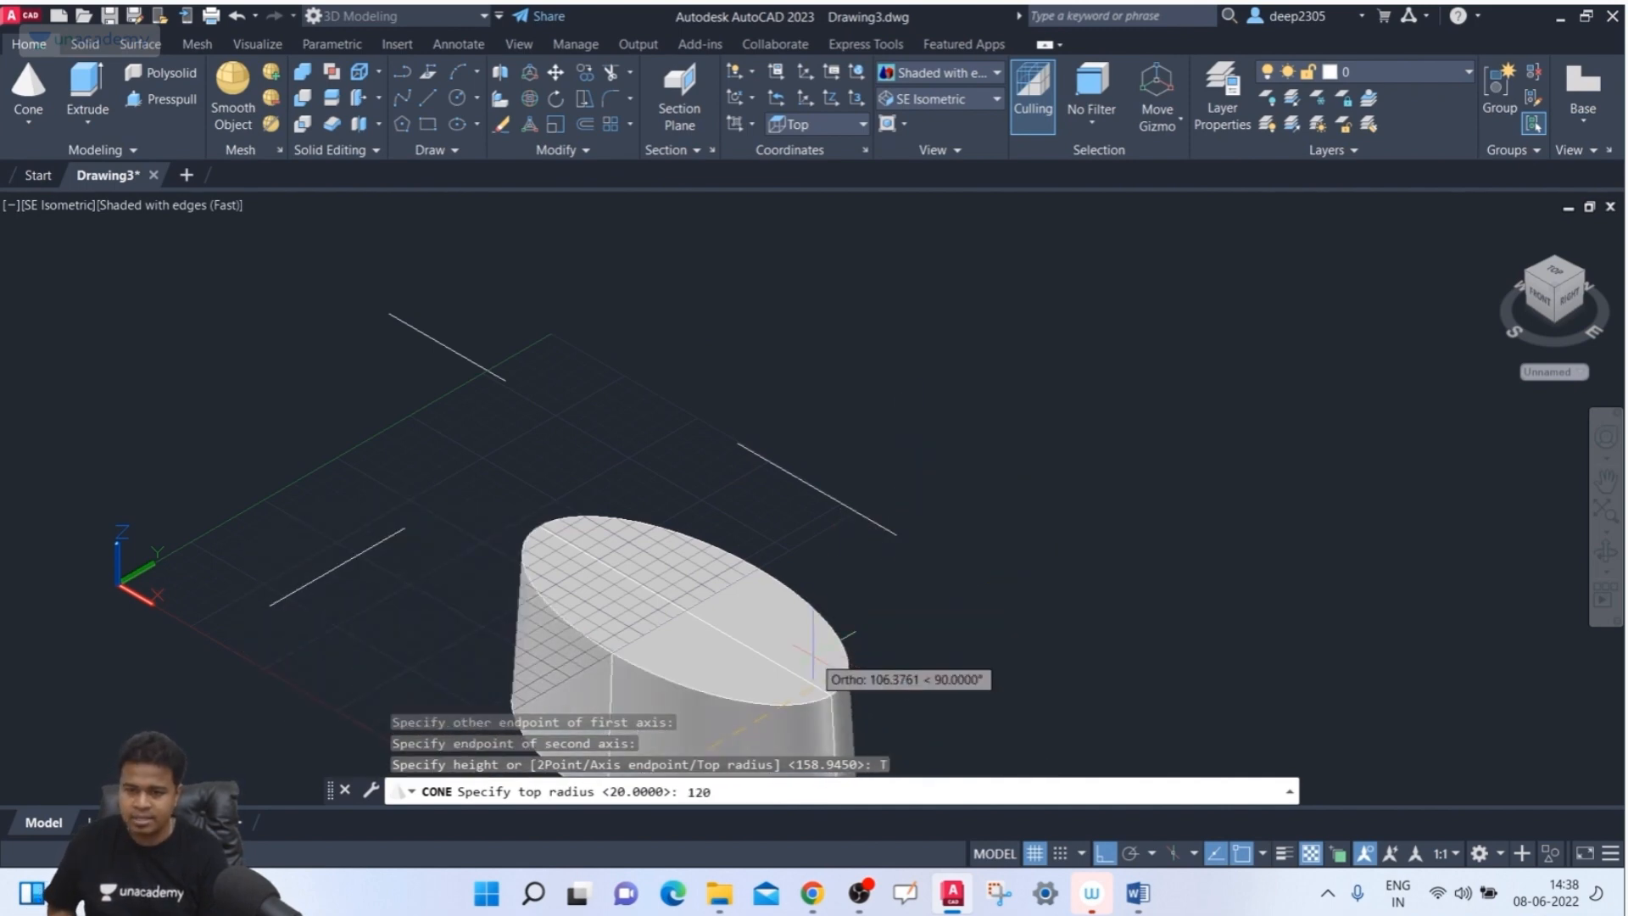
key("Return")
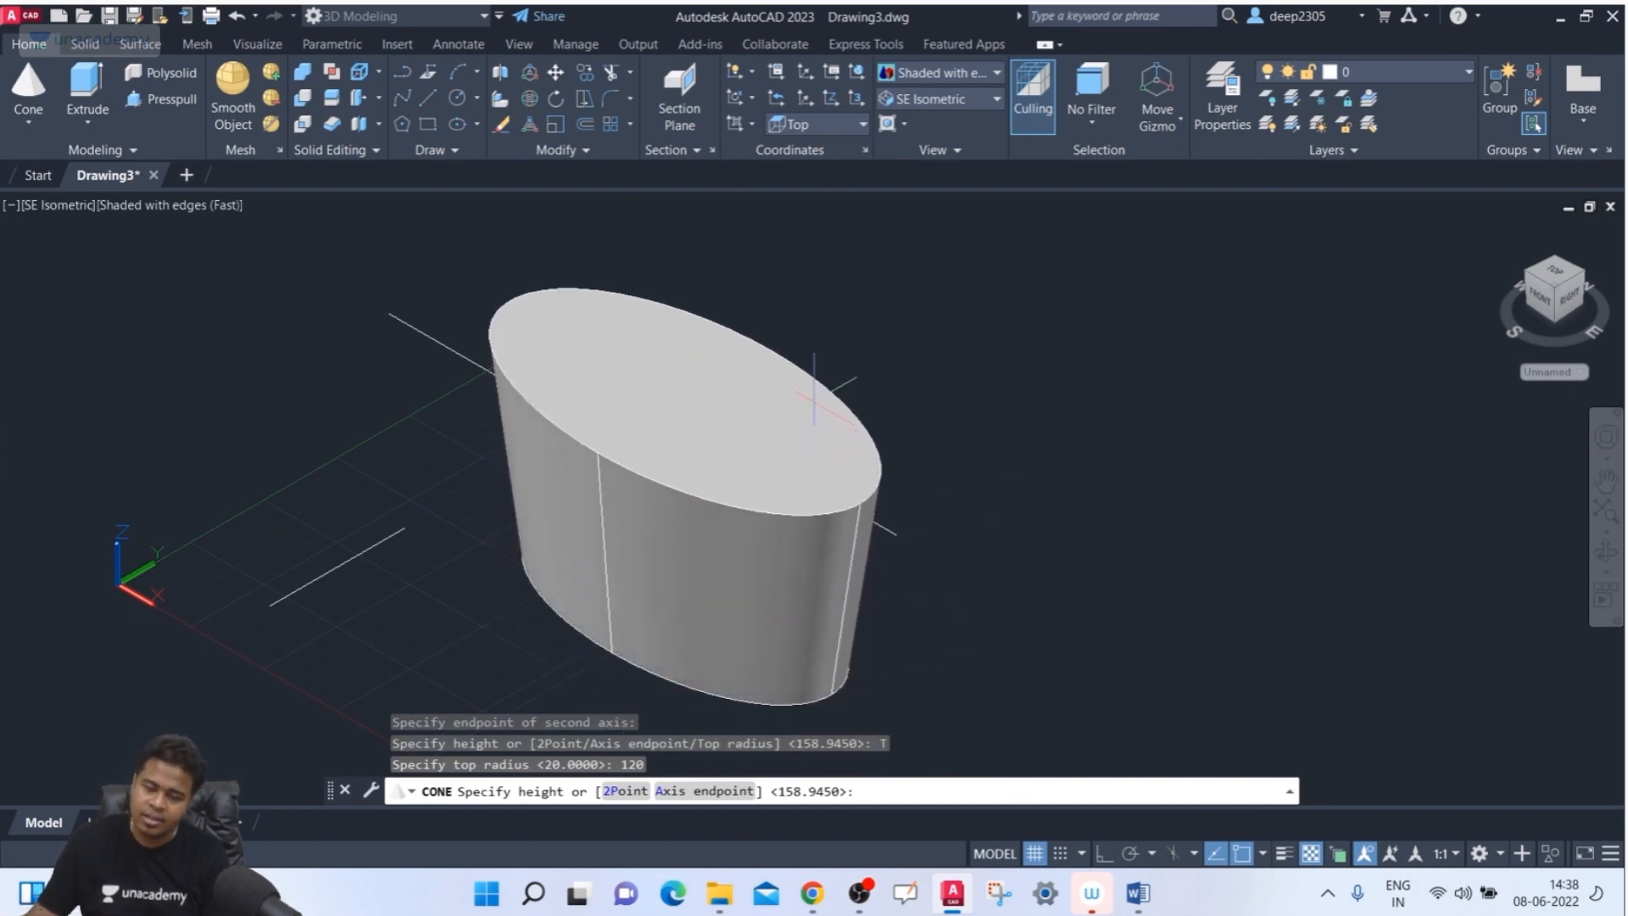
left_click(946, 366)
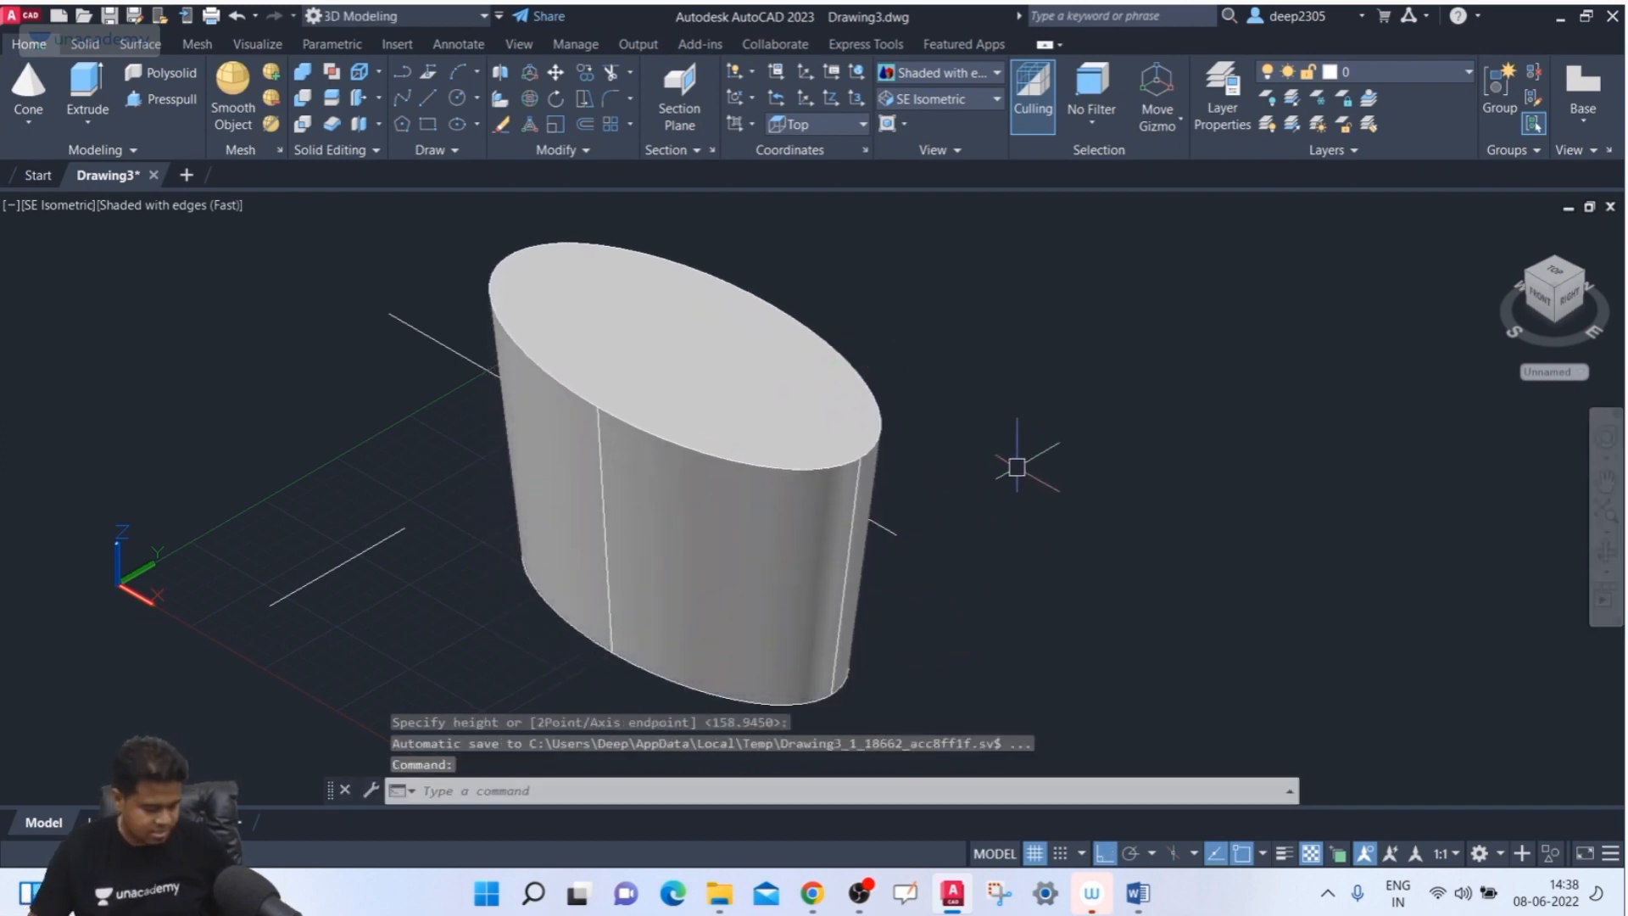
- Examine the upward-widening elliptical cone's base and top from several angles, including from below, and restore the SE Isometric view
middle_click_drag(1045, 458, 1051, 335, "shift")
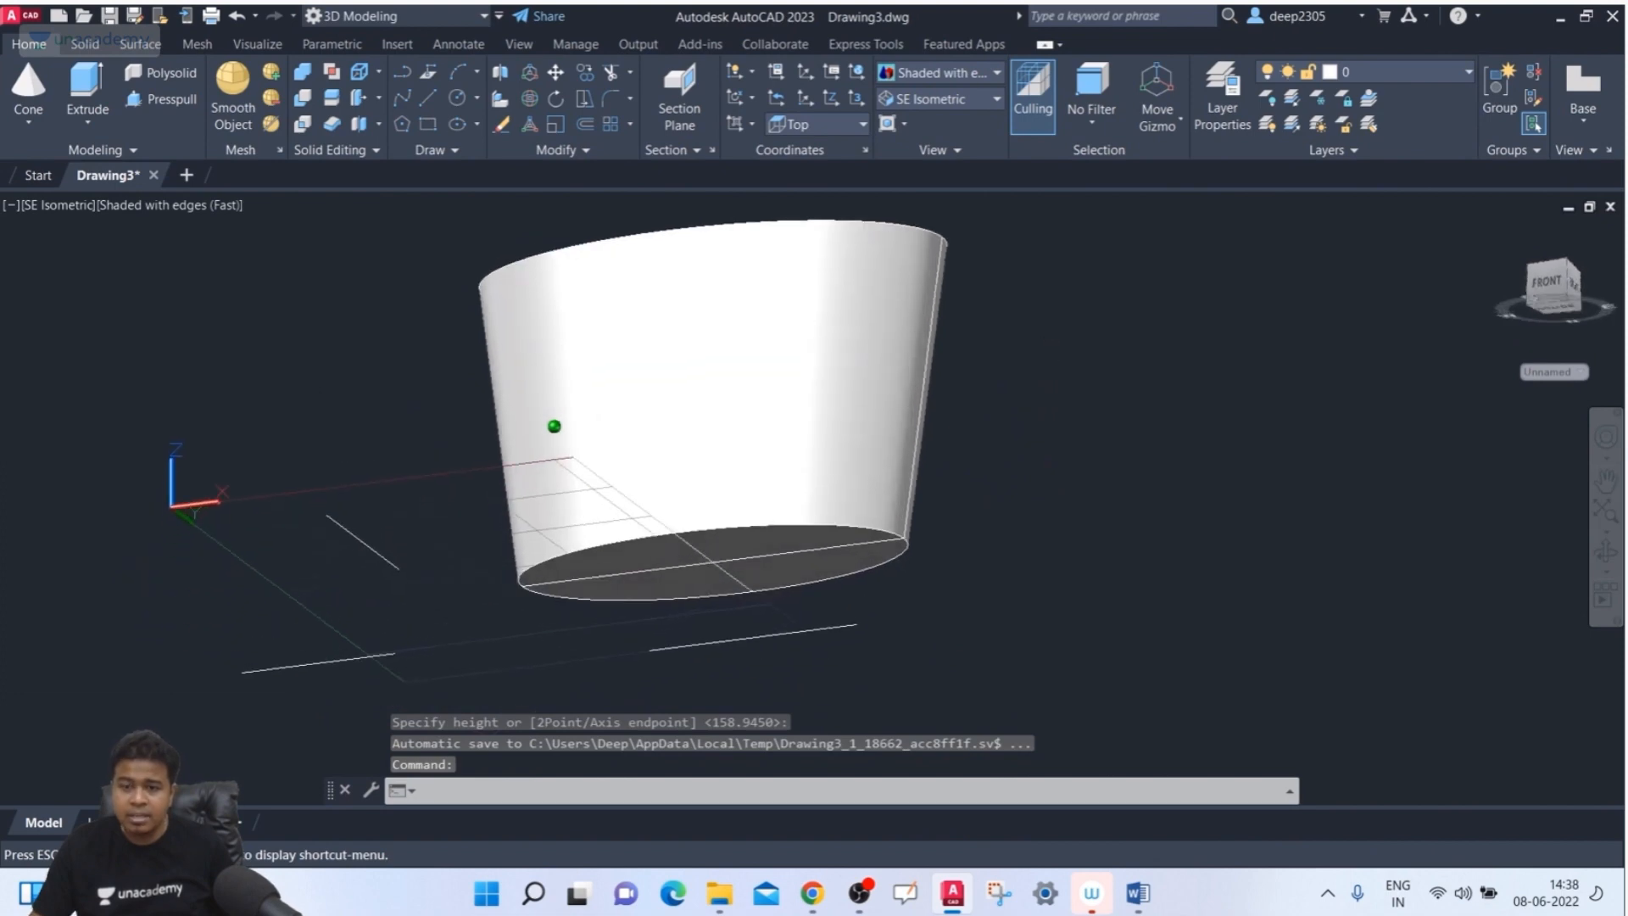
middle_click_drag(705, 543, 638, 675, "shift")
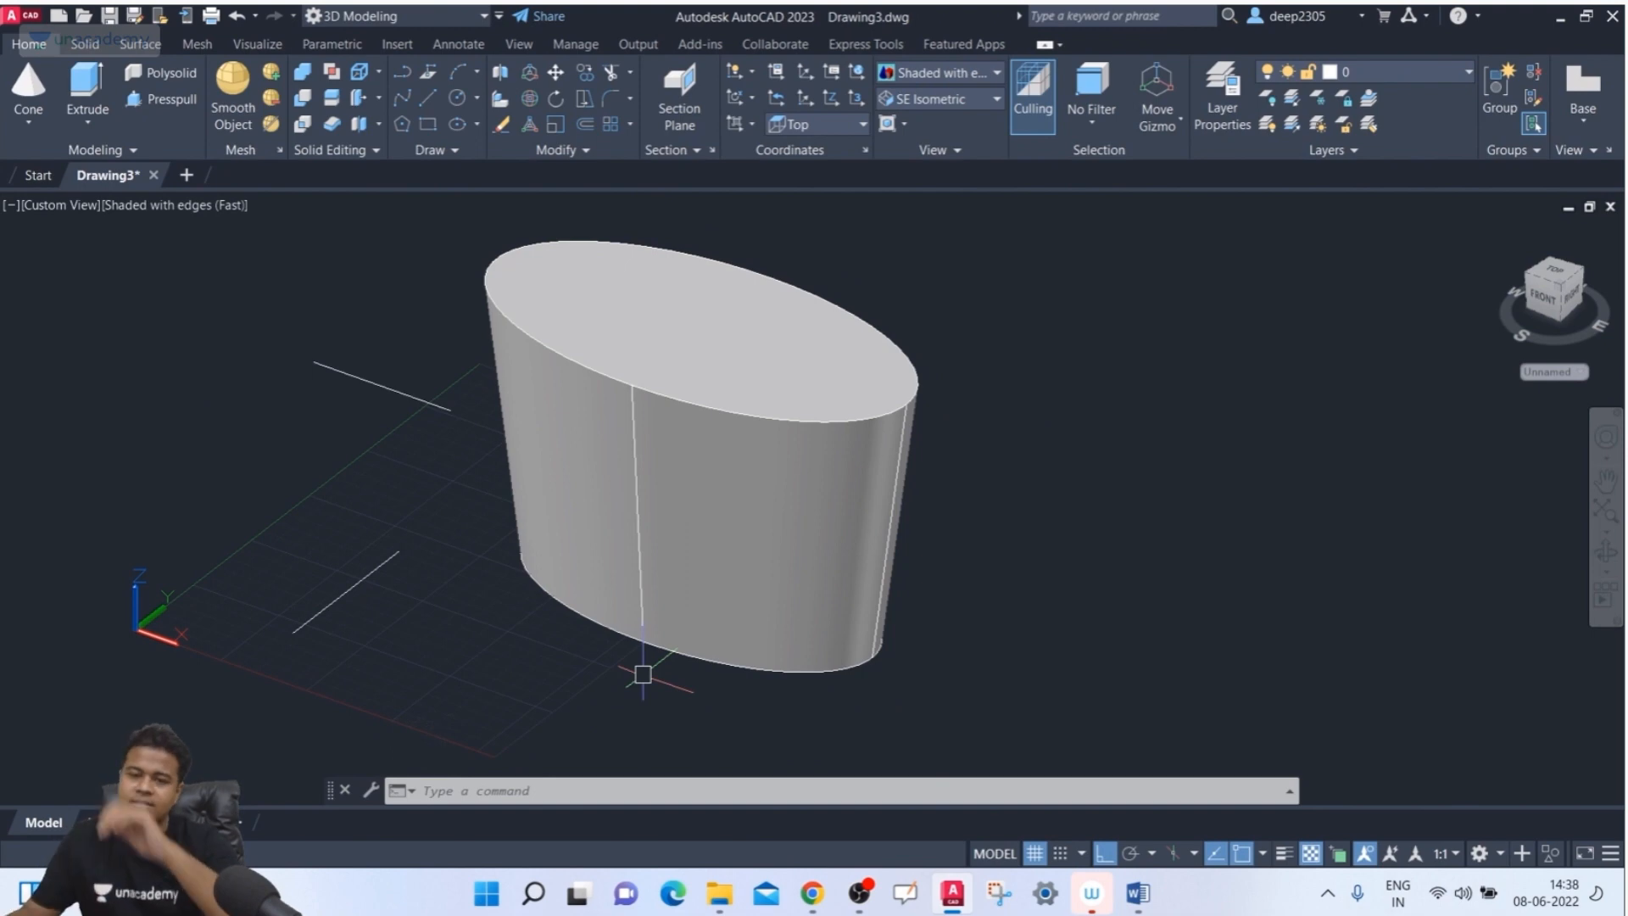
middle_click_drag(937, 684, 932, 570, "shift")
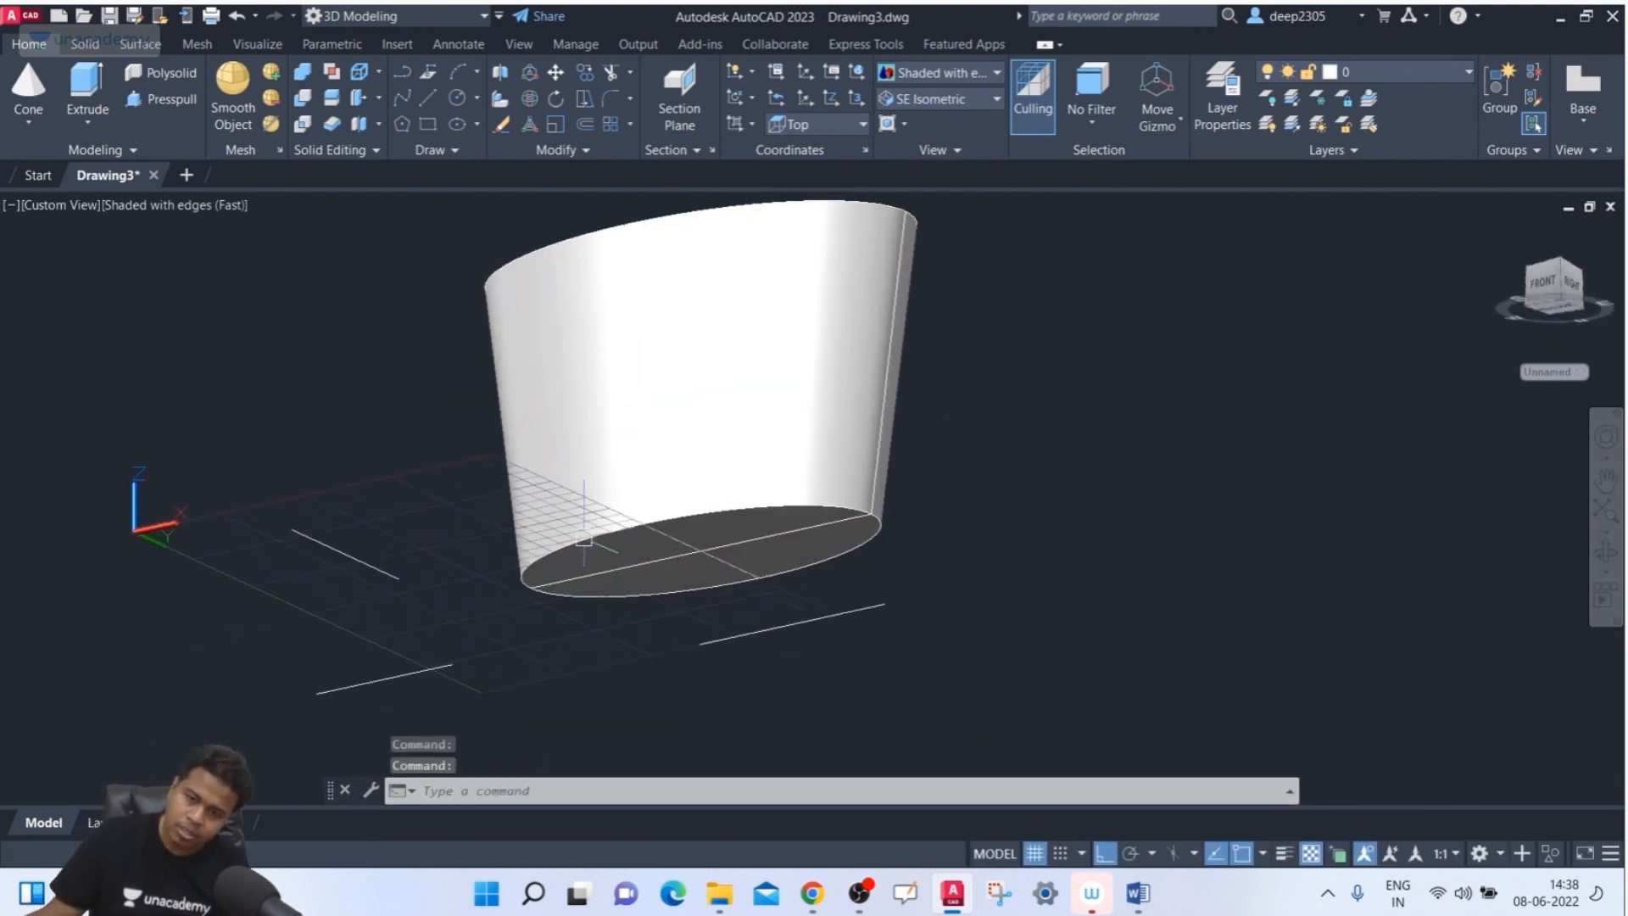
middle_click_drag(716, 621, 723, 513, "shift")
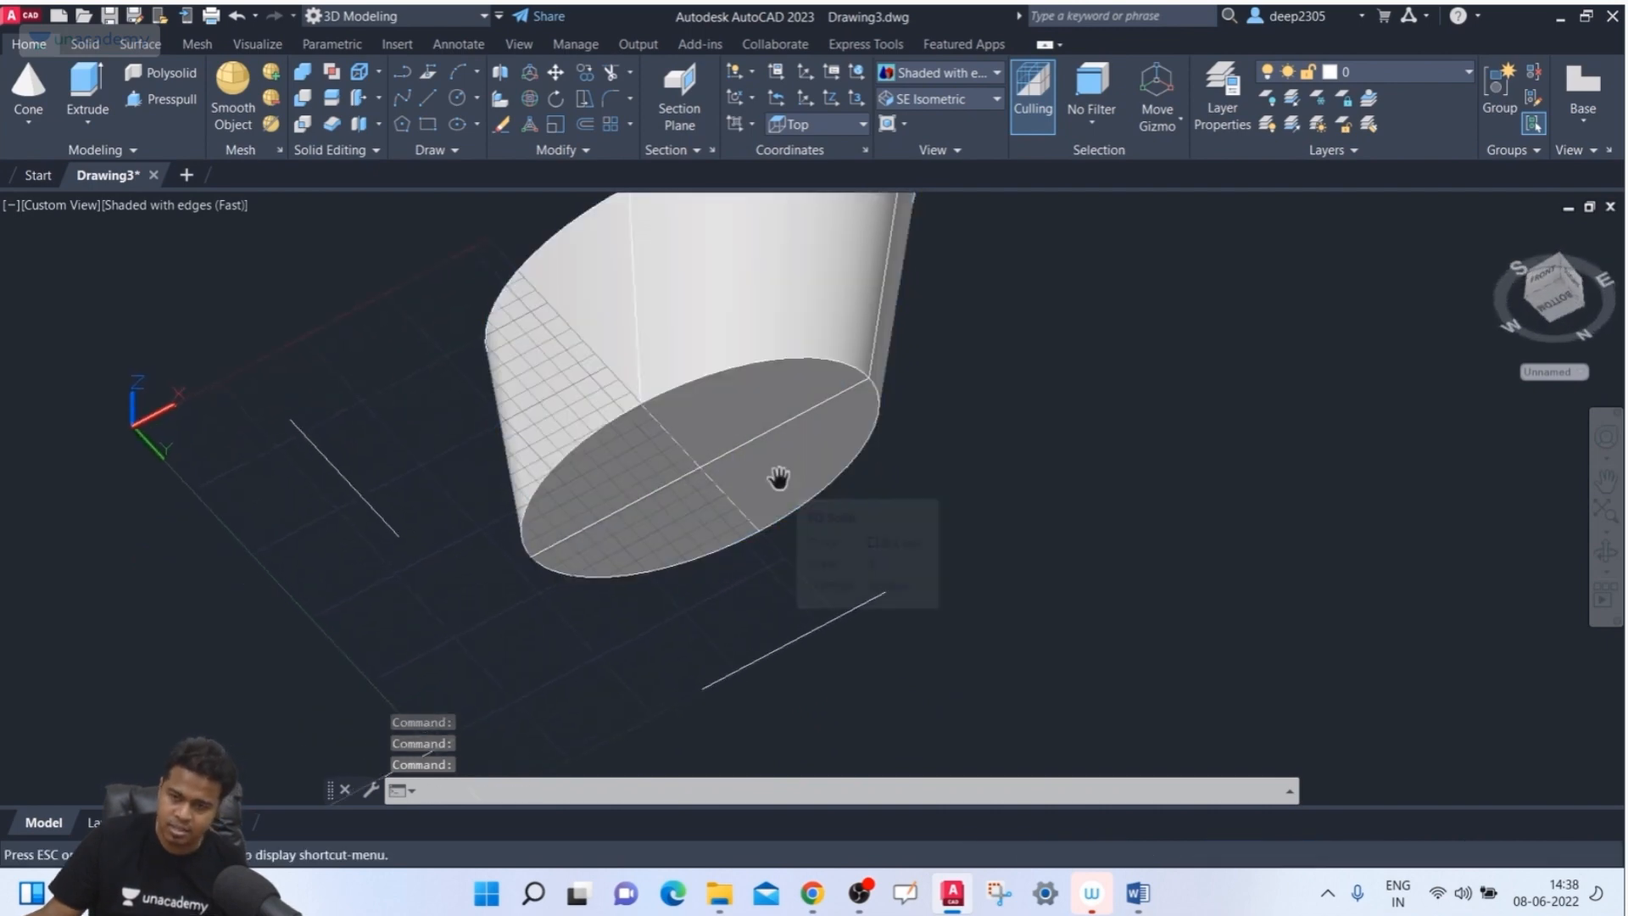
middle_click_drag(768, 508, 778, 741, "shift")
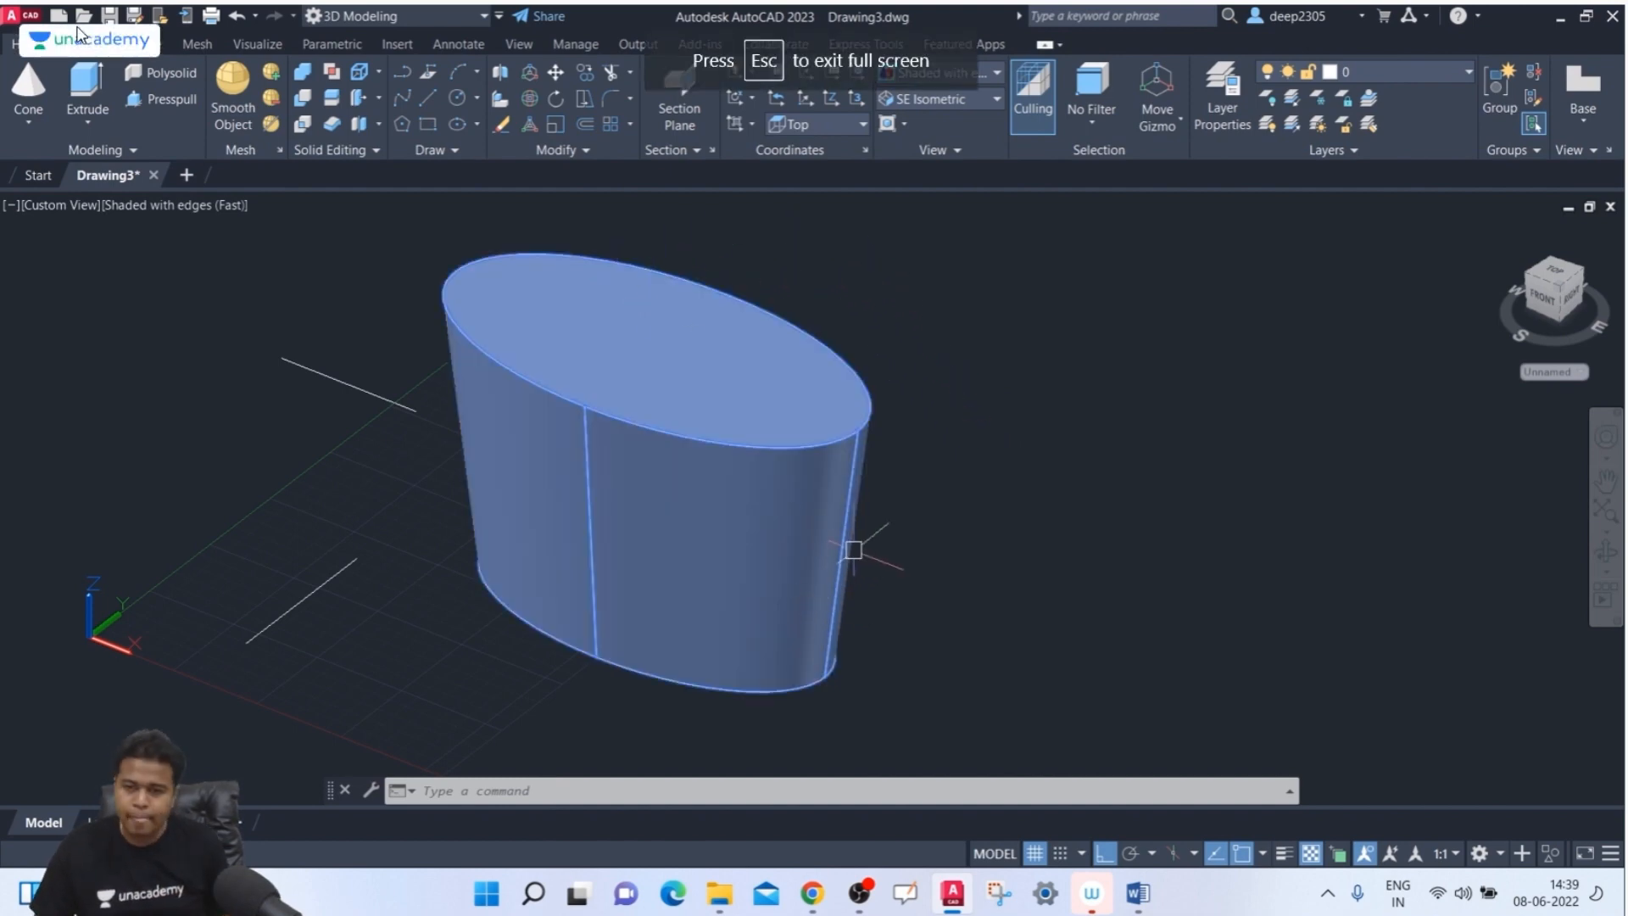
middle_click_drag(854, 549, 841, 546, "shift")
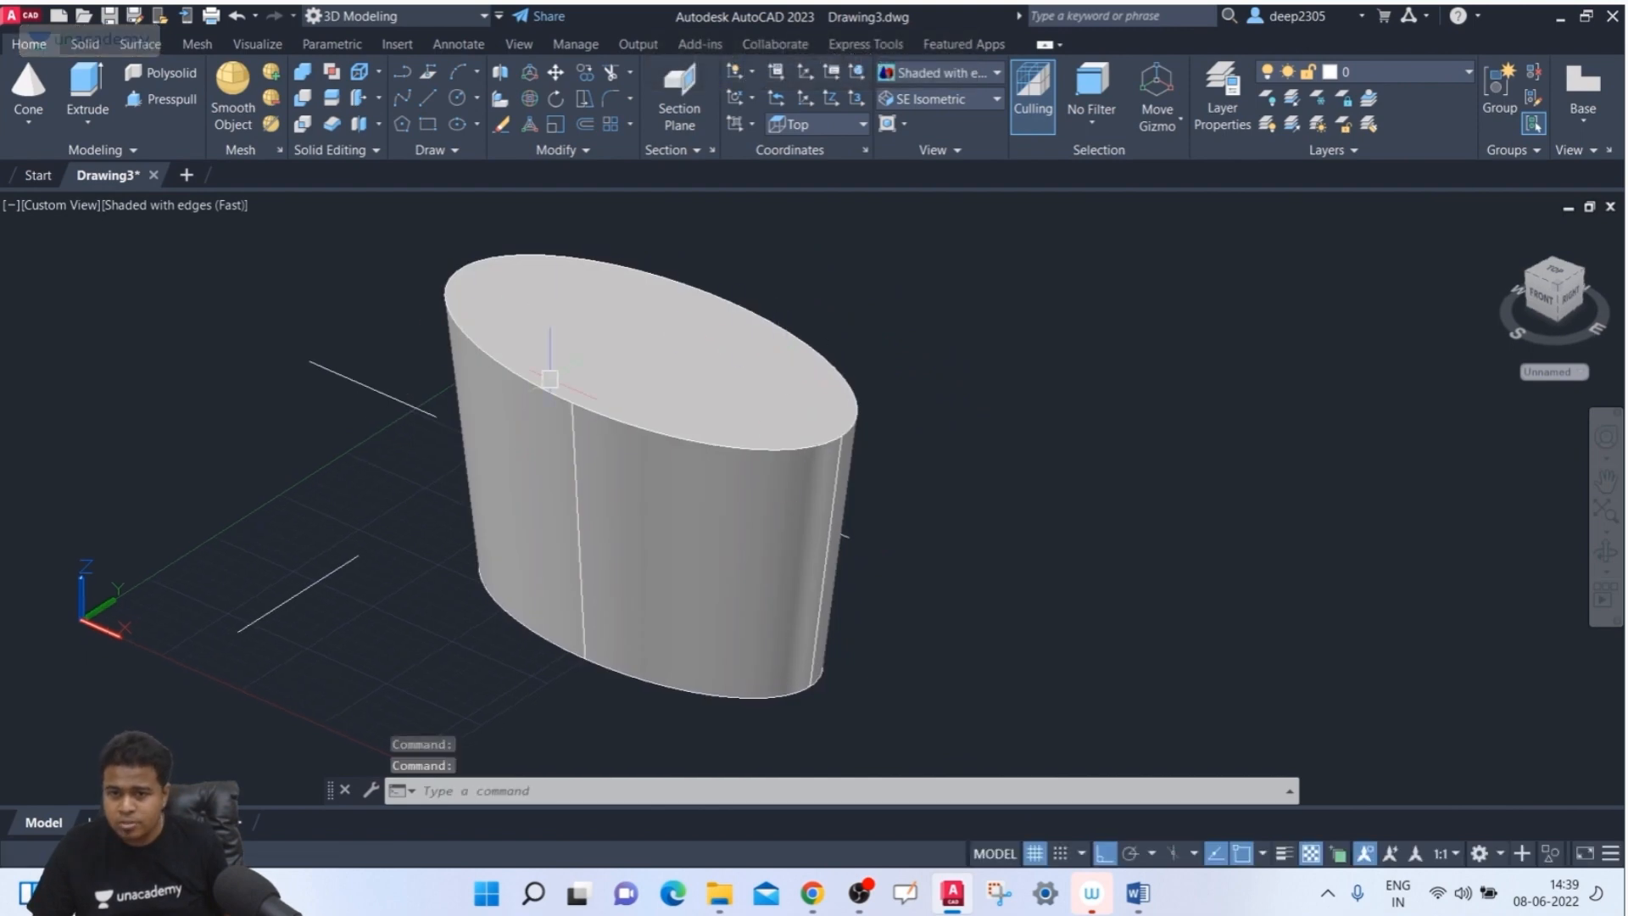
mouse_move(738, 494)
middle_mouse_down("shift")
mouse_move(713, 364)
mouse_move(714, 504)
middle_mouse_up("shift")
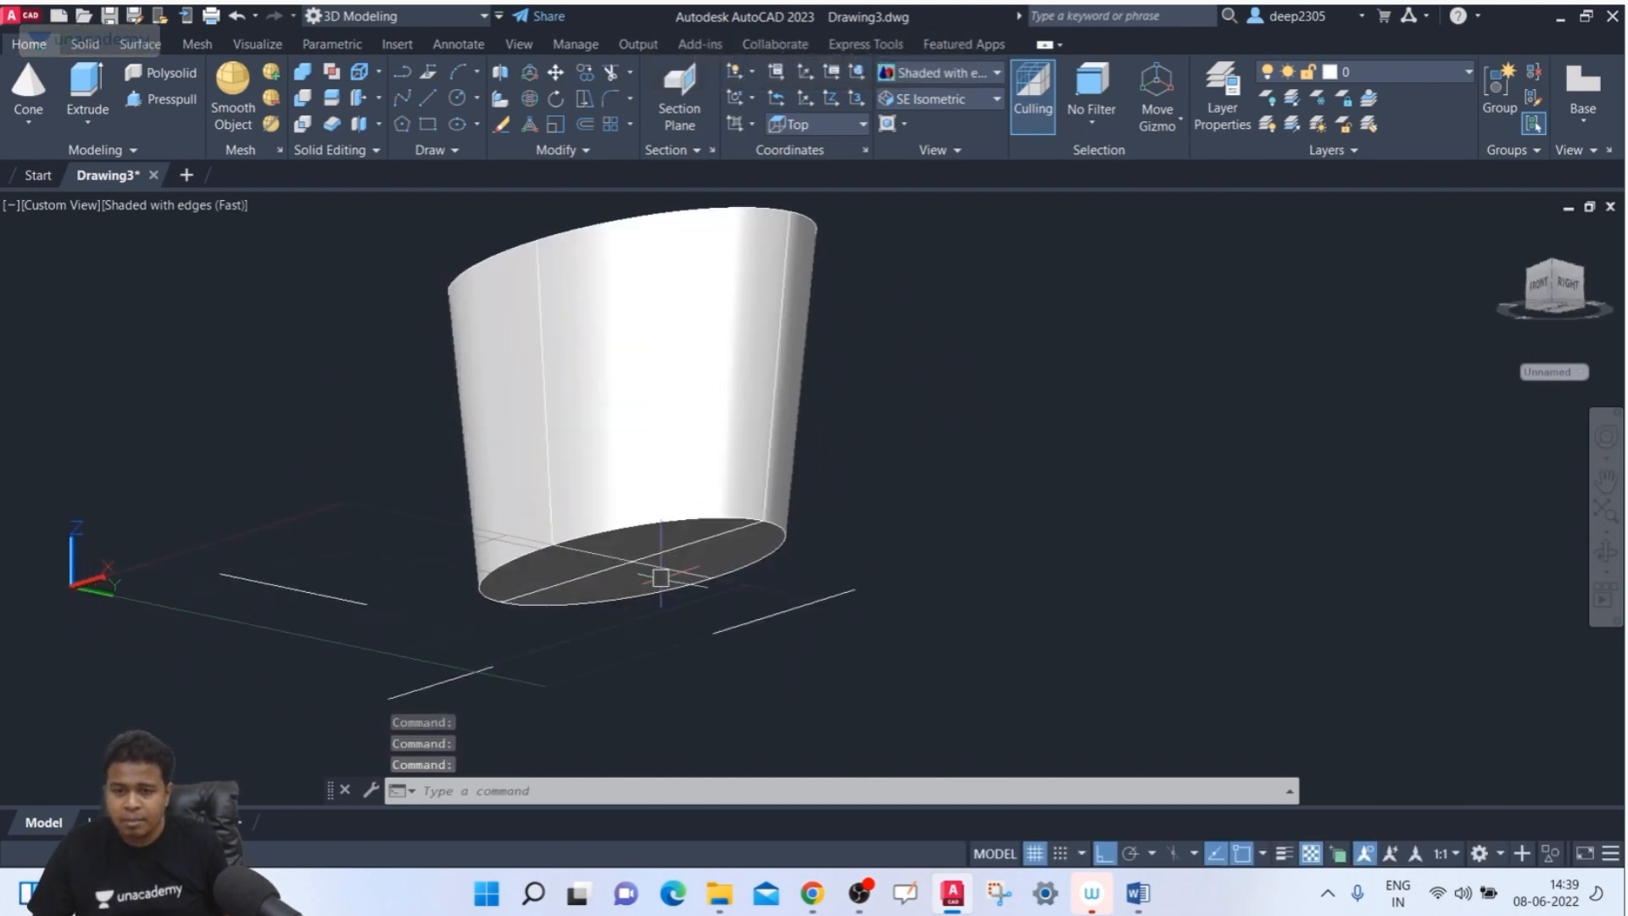
middle_click_drag(1036, 317, 1034, 453, "shift")
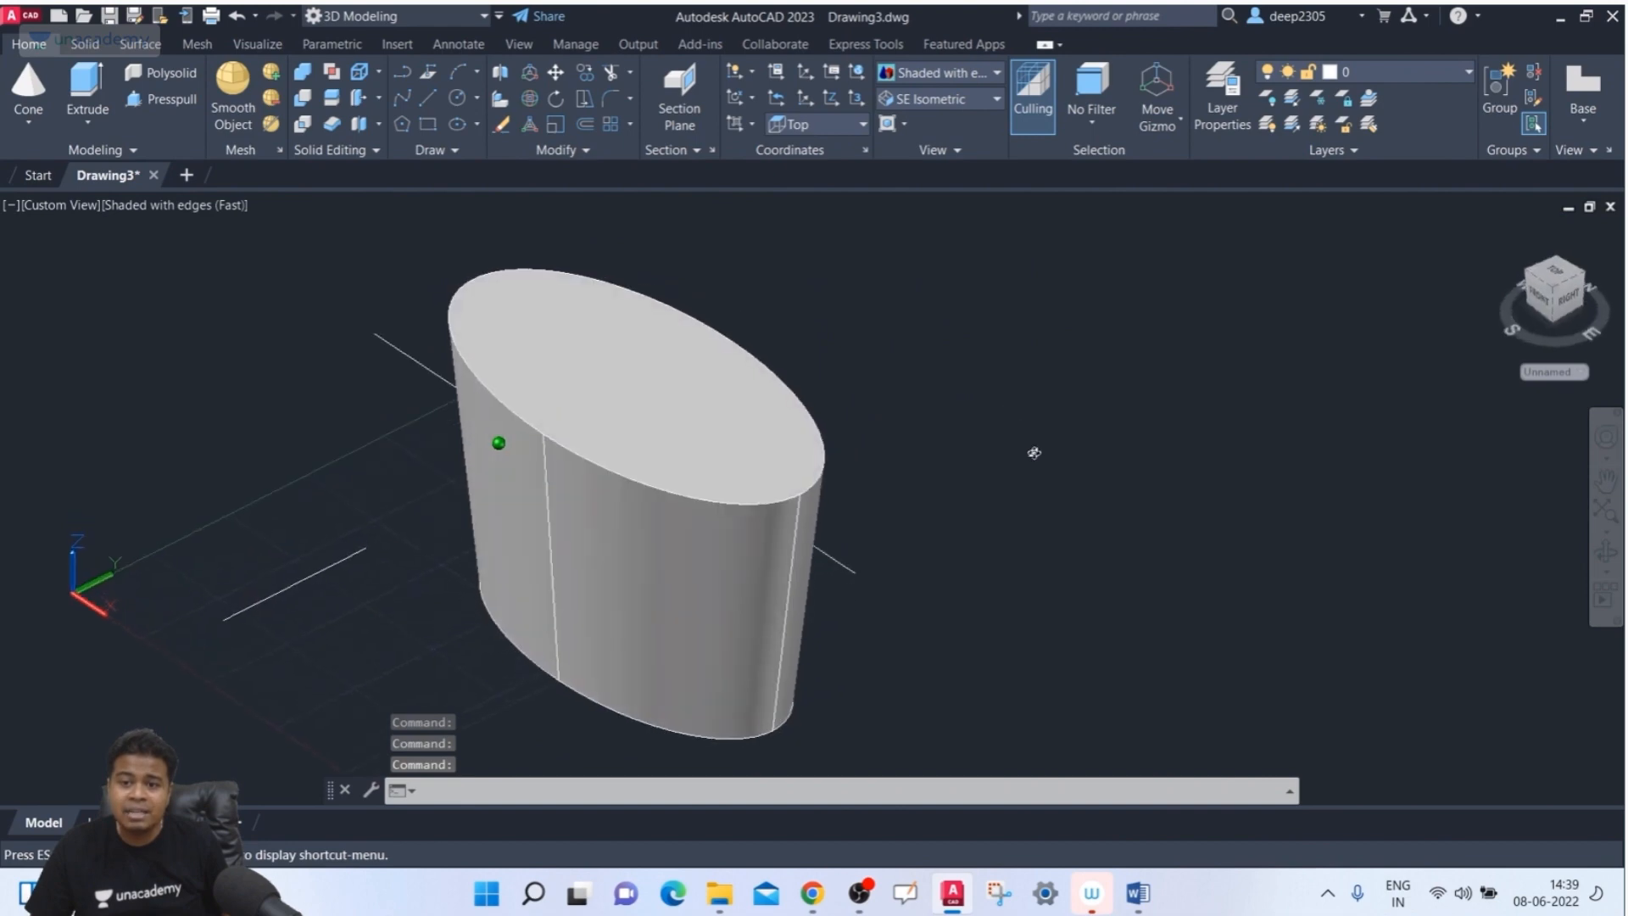
left_click(1549, 291)
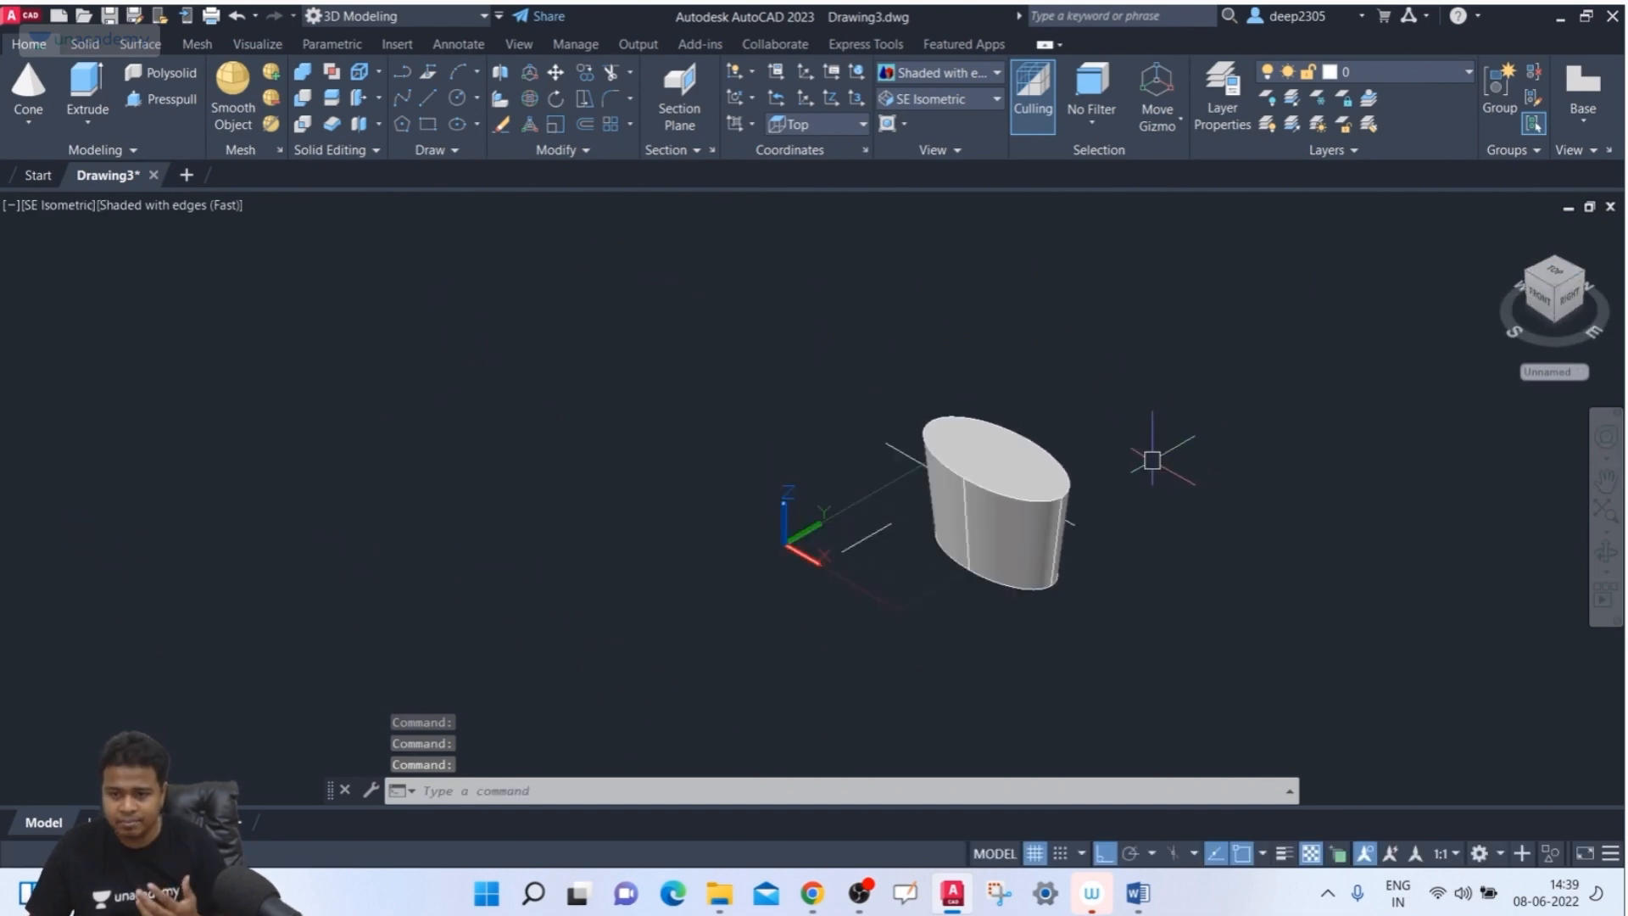
- Delete the upward-widening elliptical cone, leaving only the construction lines
scroll(1152, 461, "up", 3)
left_click(967, 474)
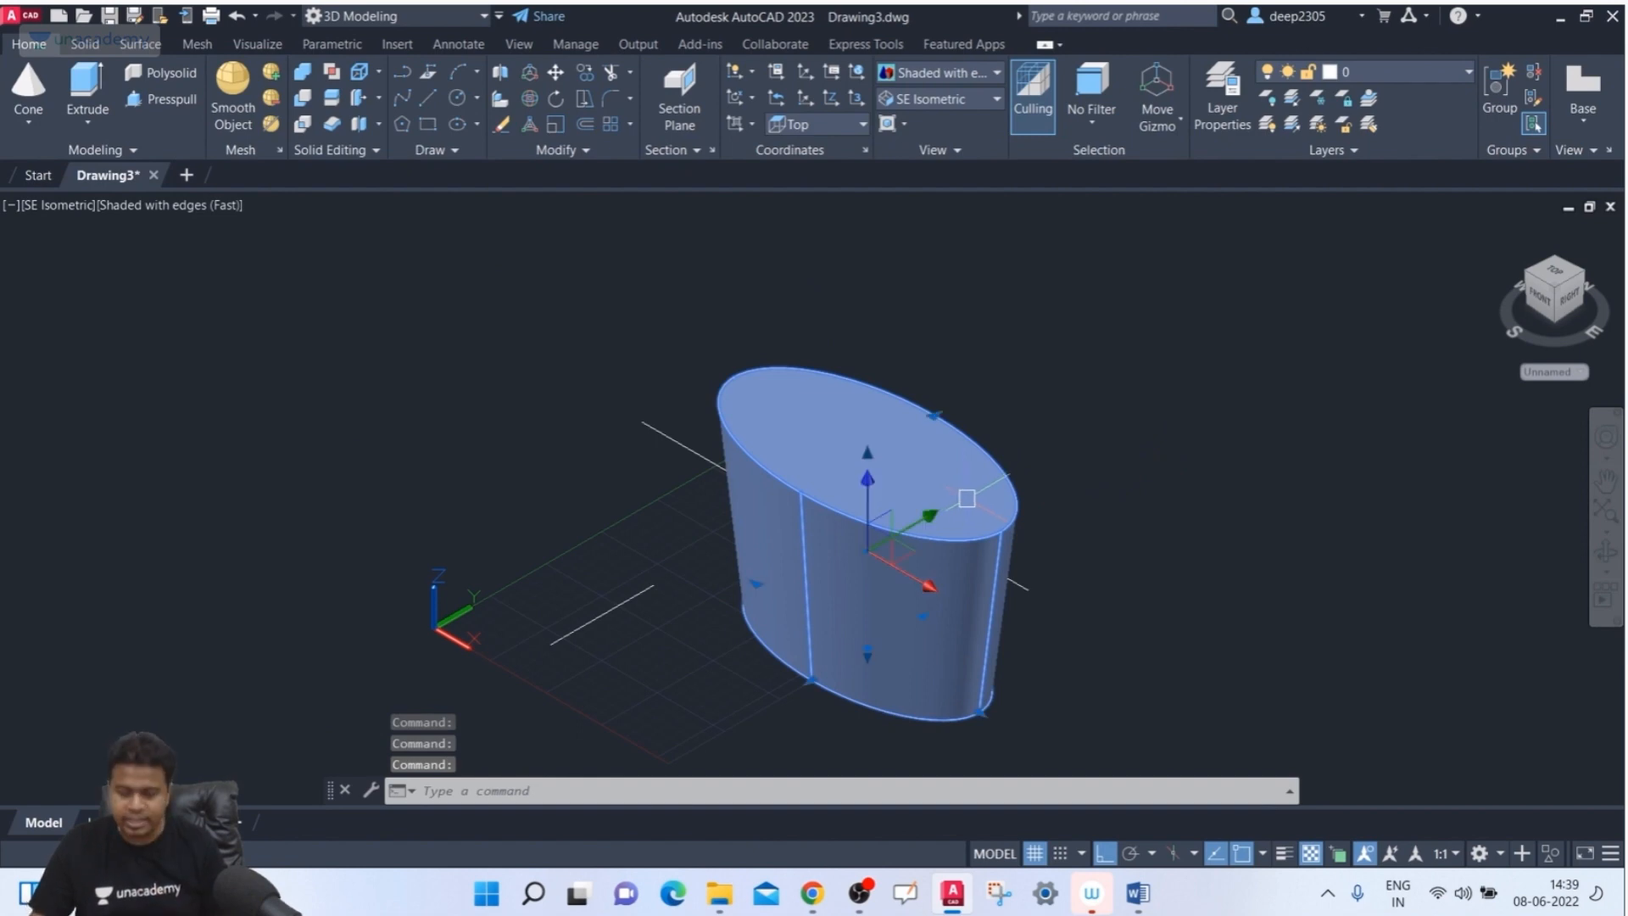
key("Delete")
- Start another Elliptical cone from the crossed construction lines, using the full X-direction line as first axis and the Y-direction line's front endpoint for the second
left_click(18, 89)
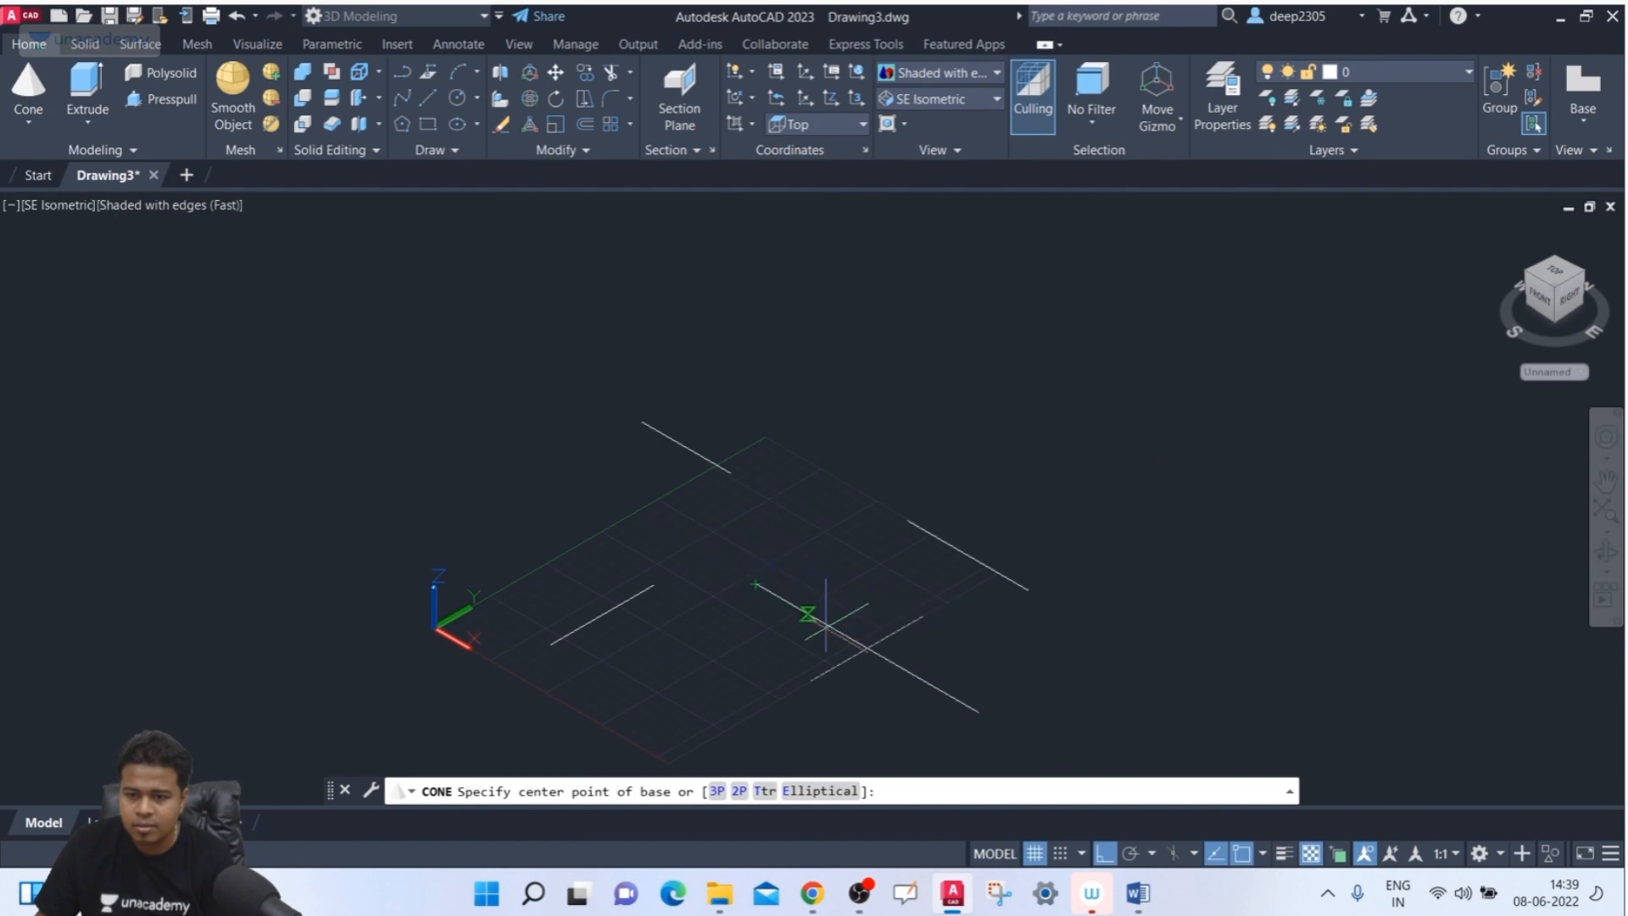
left_click(834, 792)
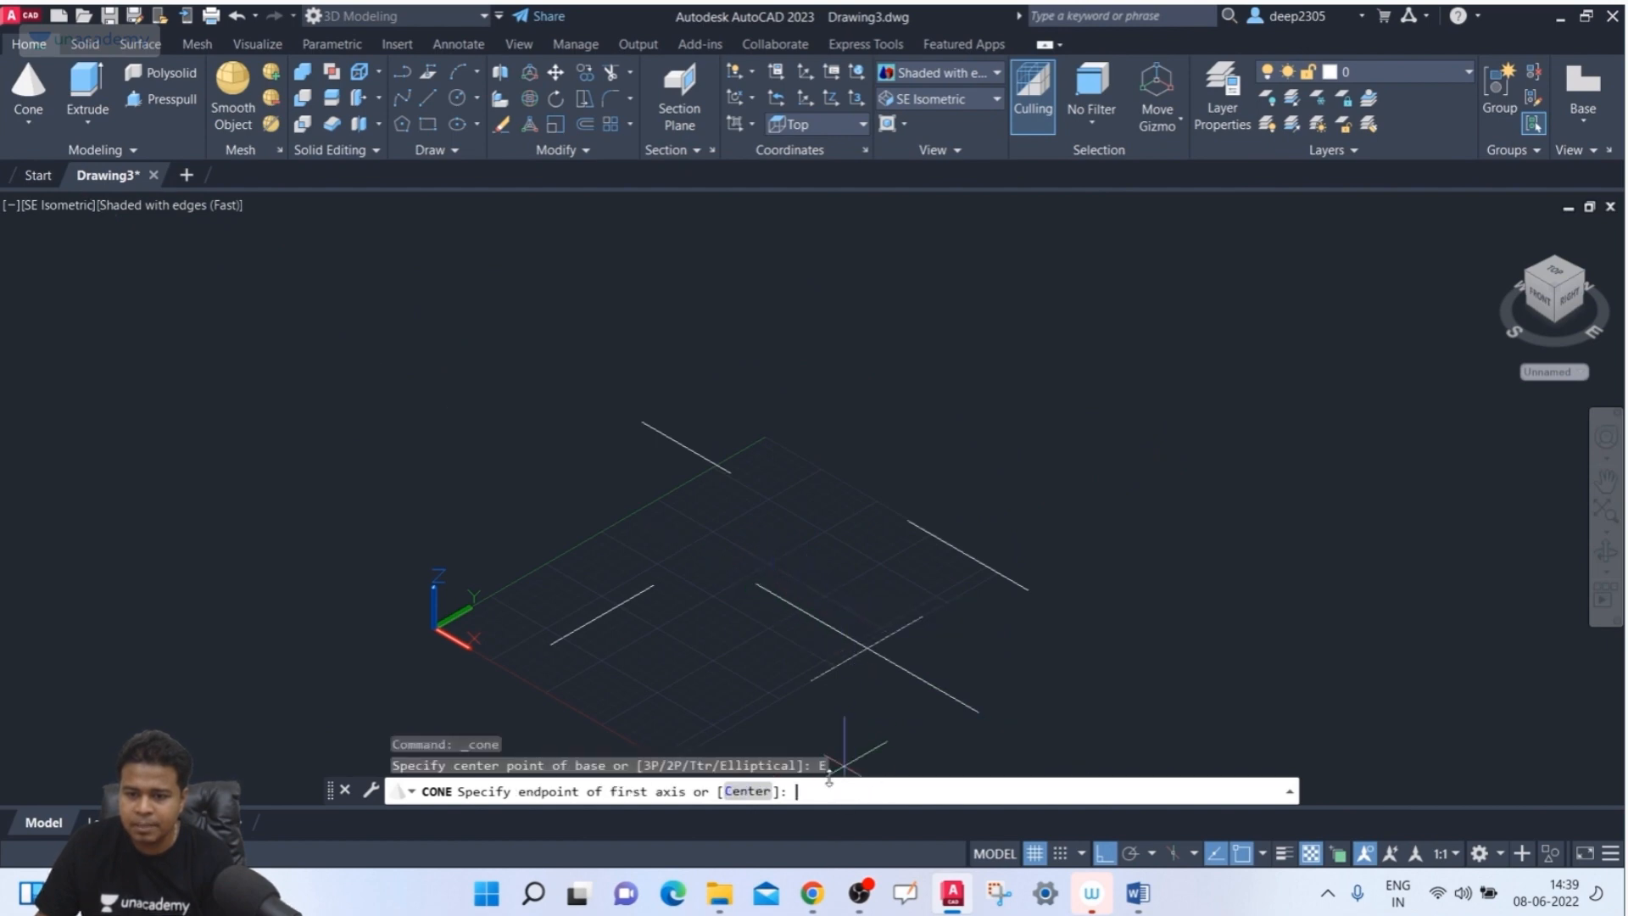
left_click(755, 584)
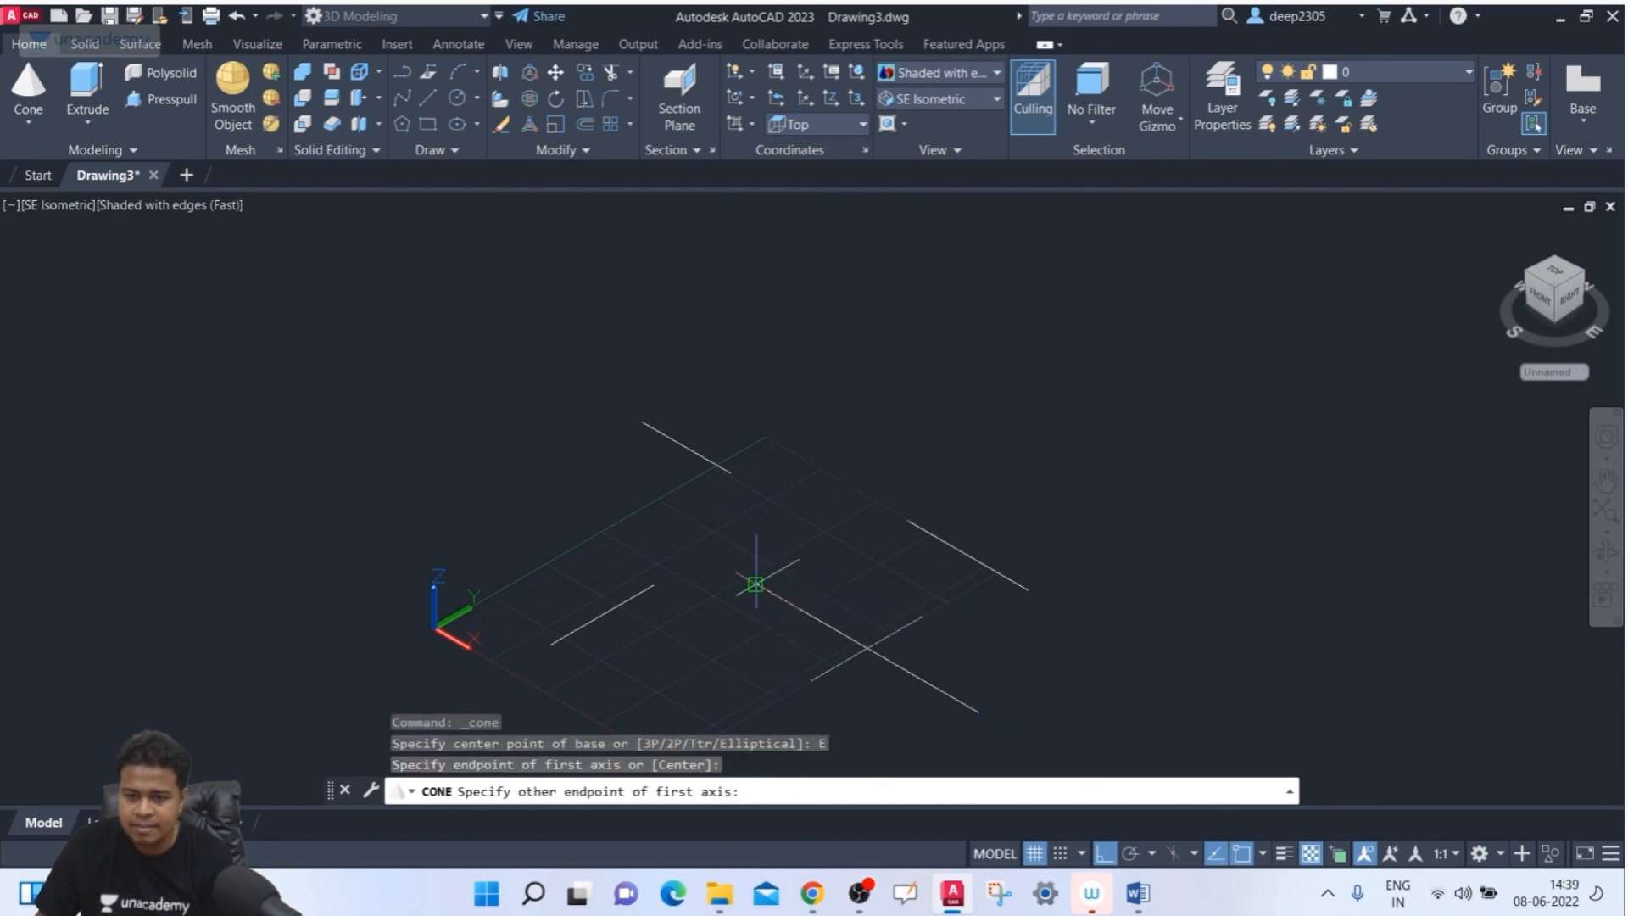
left_click(980, 712)
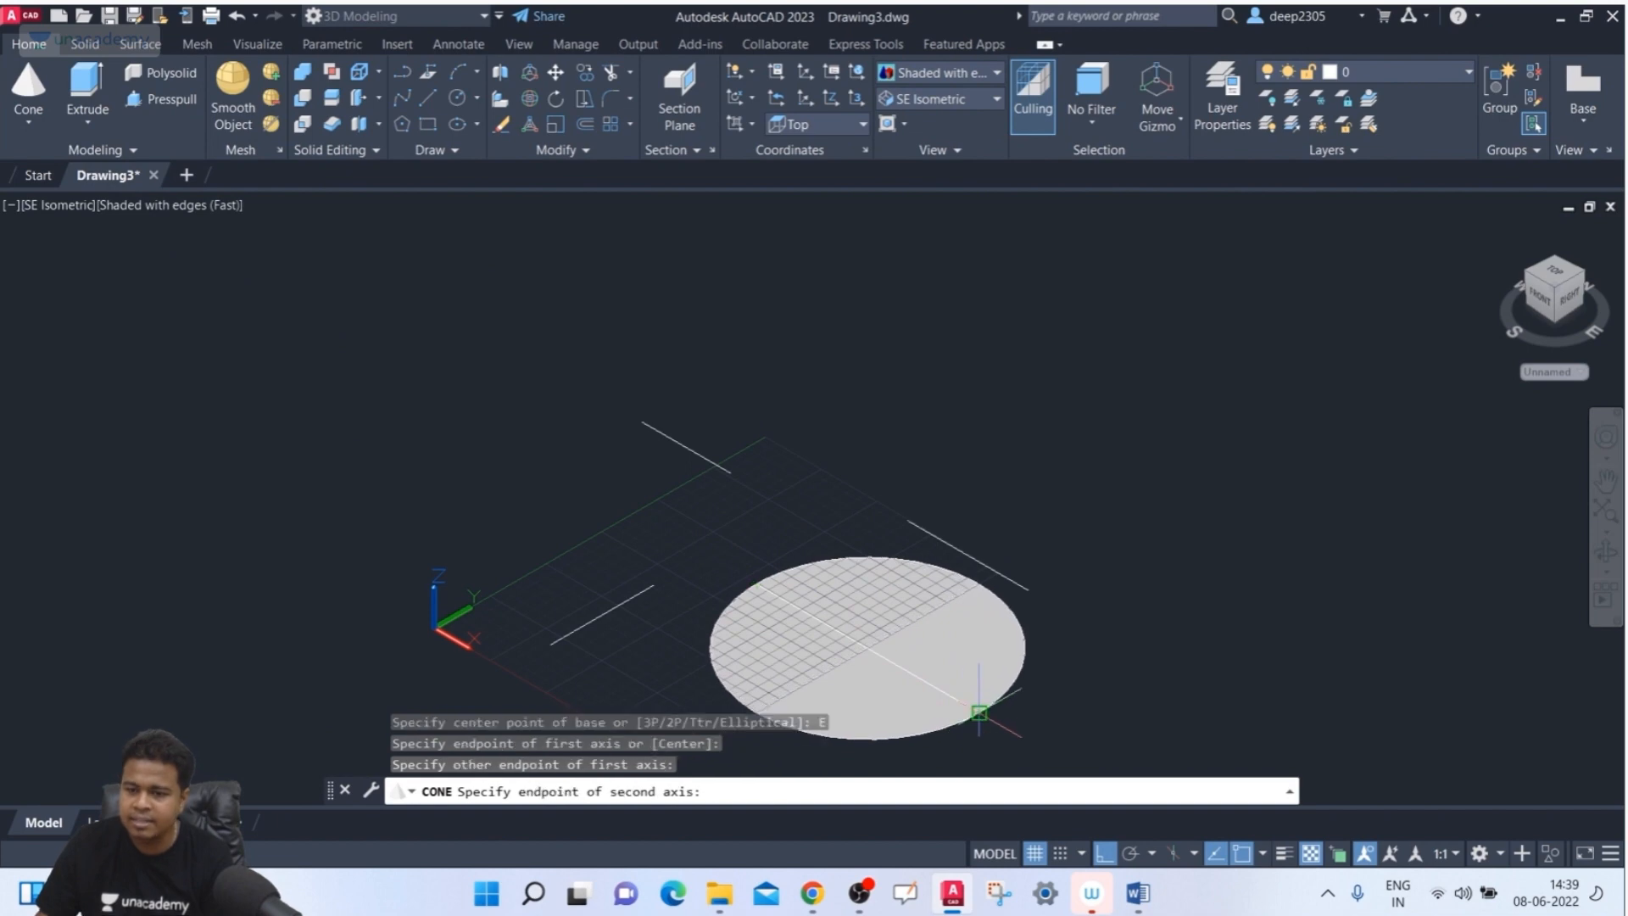
left_click(811, 680)
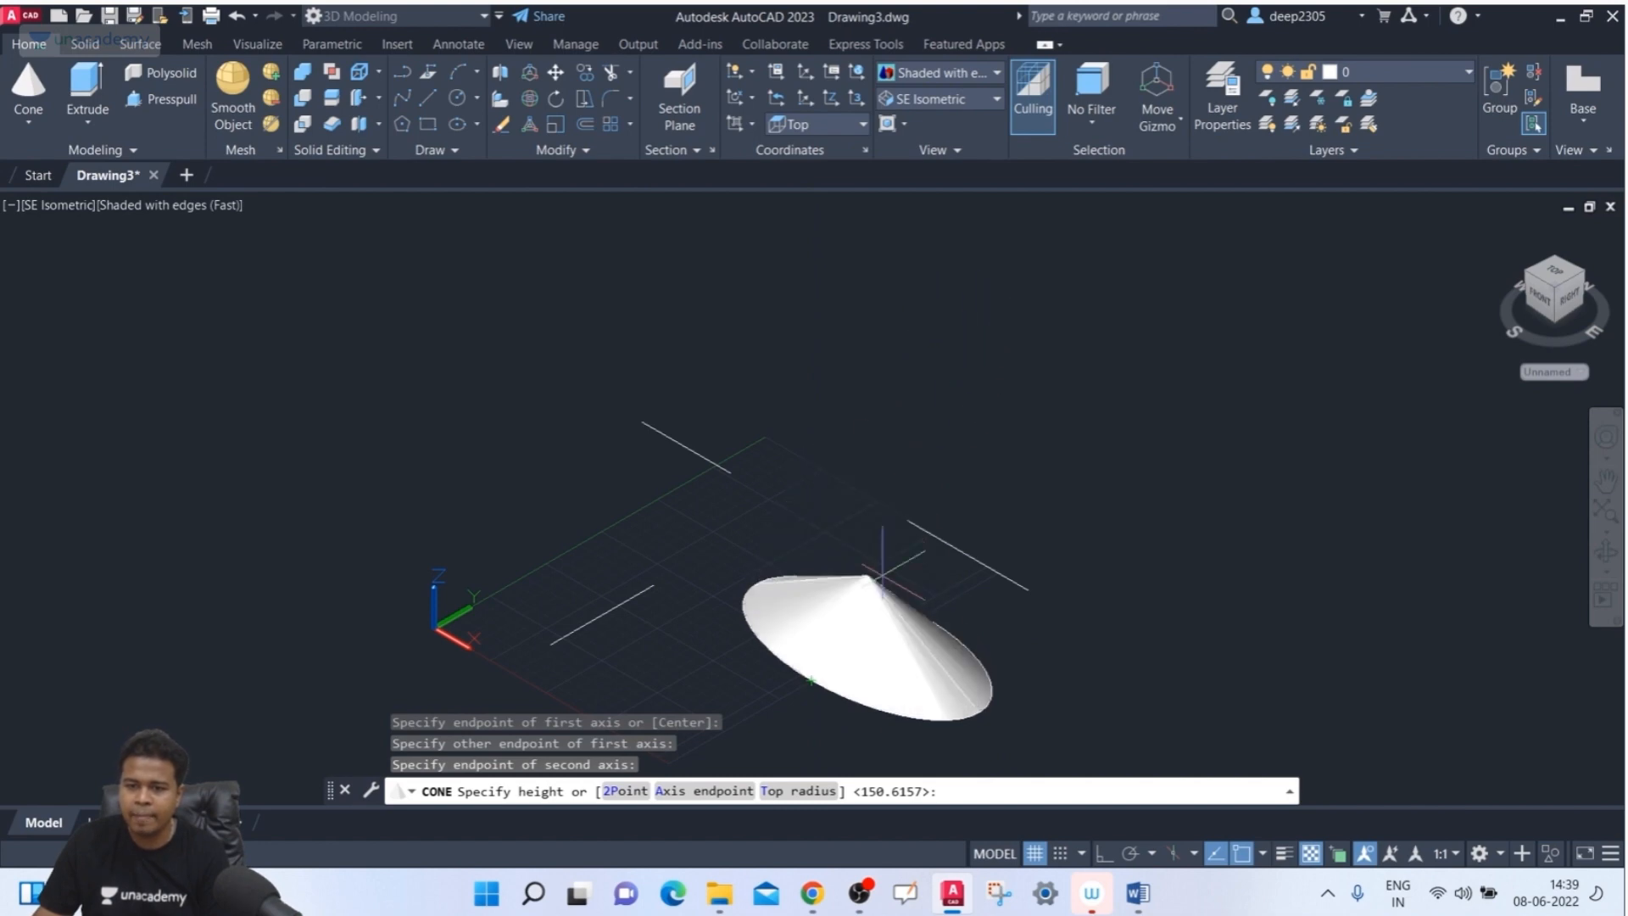
- Finish the elliptical cone with a top radius of 50 and a freely picked upward height
left_click(806, 791)
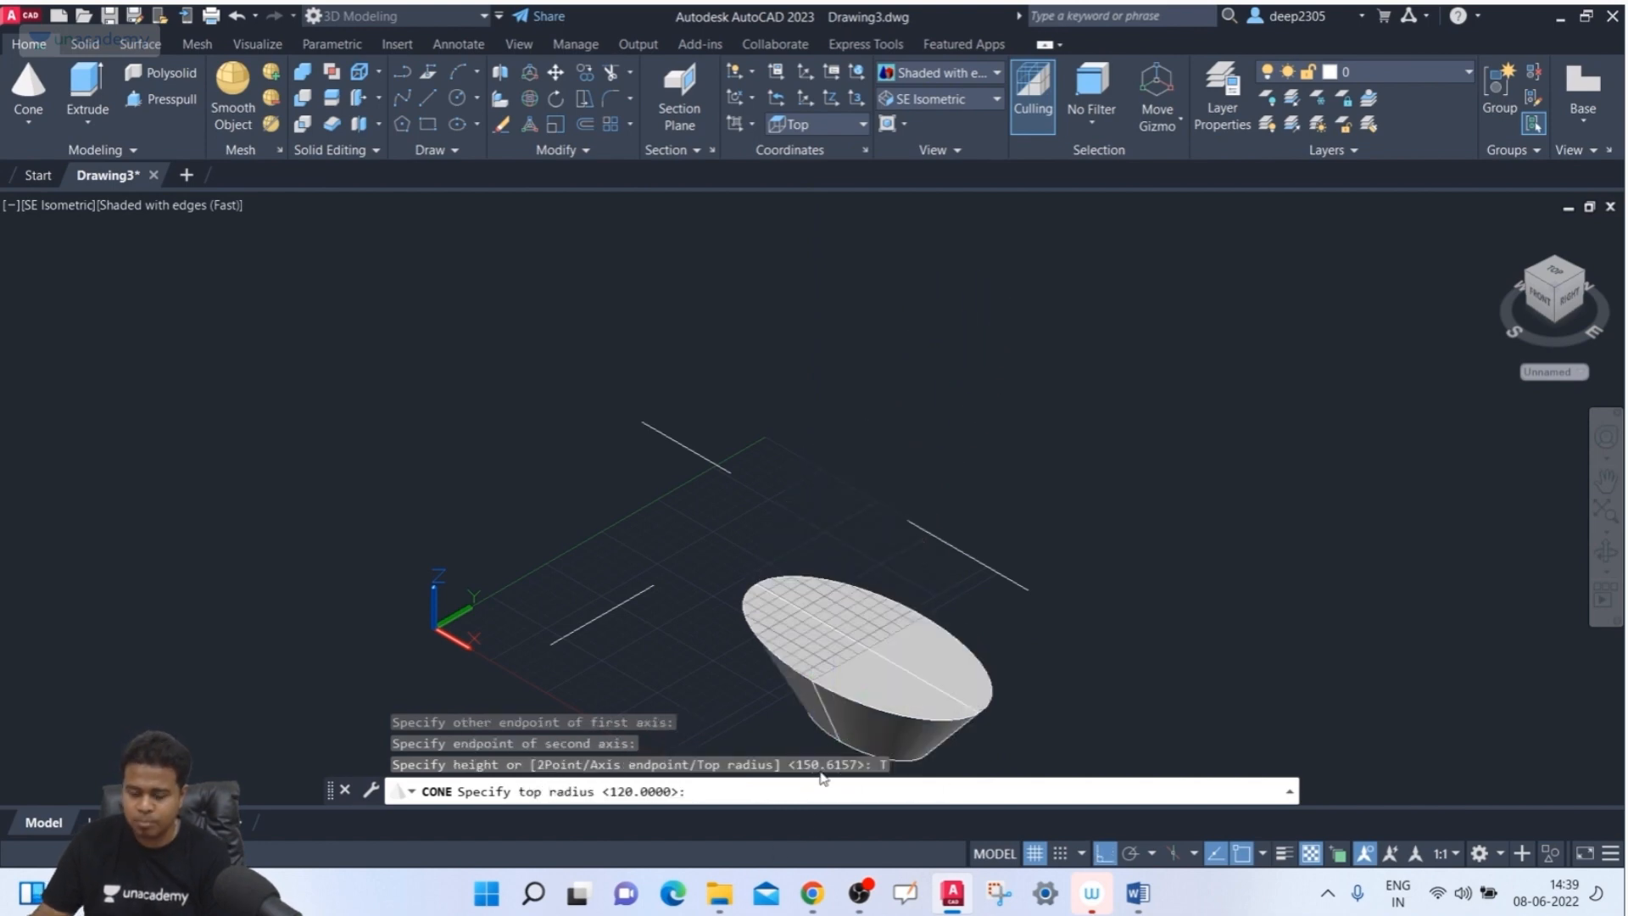
type("50")
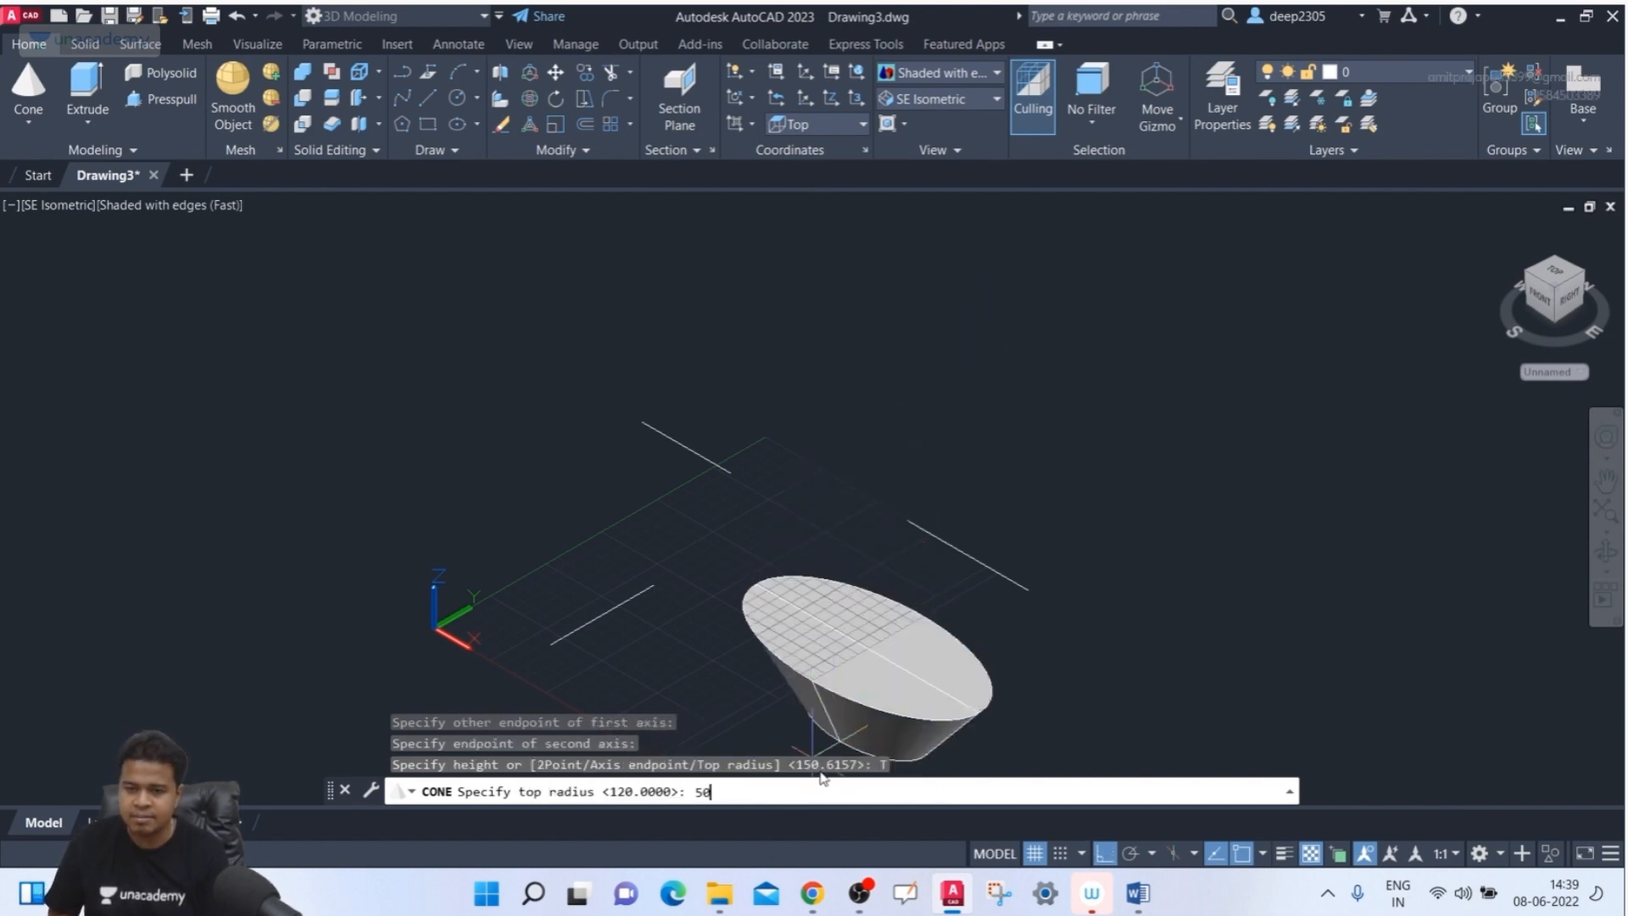
key("Return")
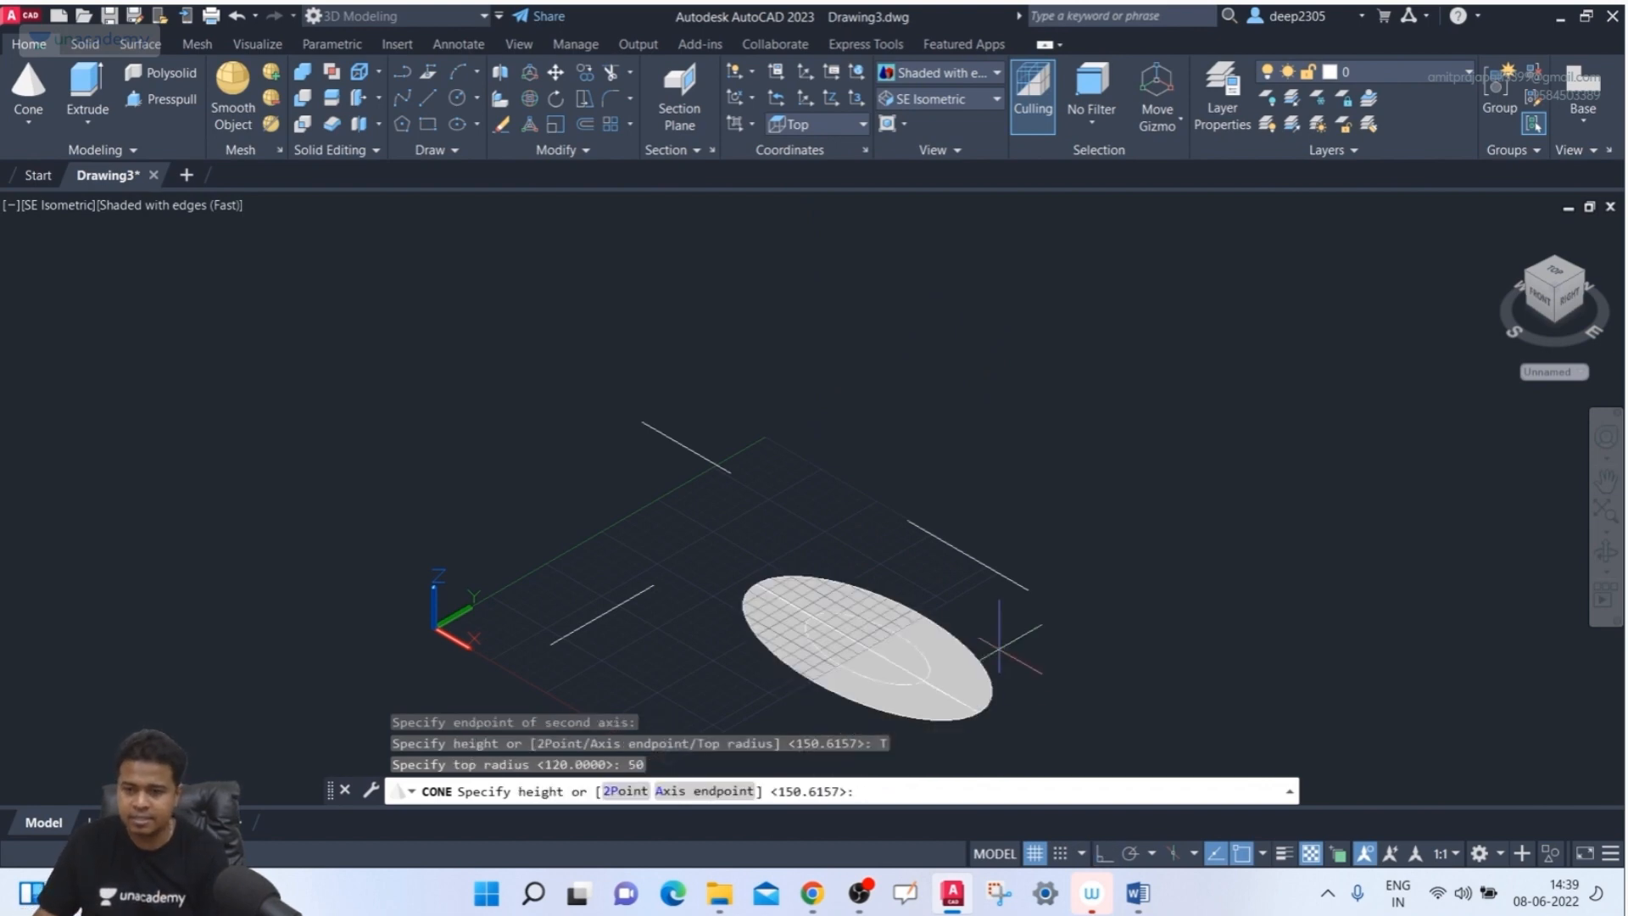
left_click(990, 436)
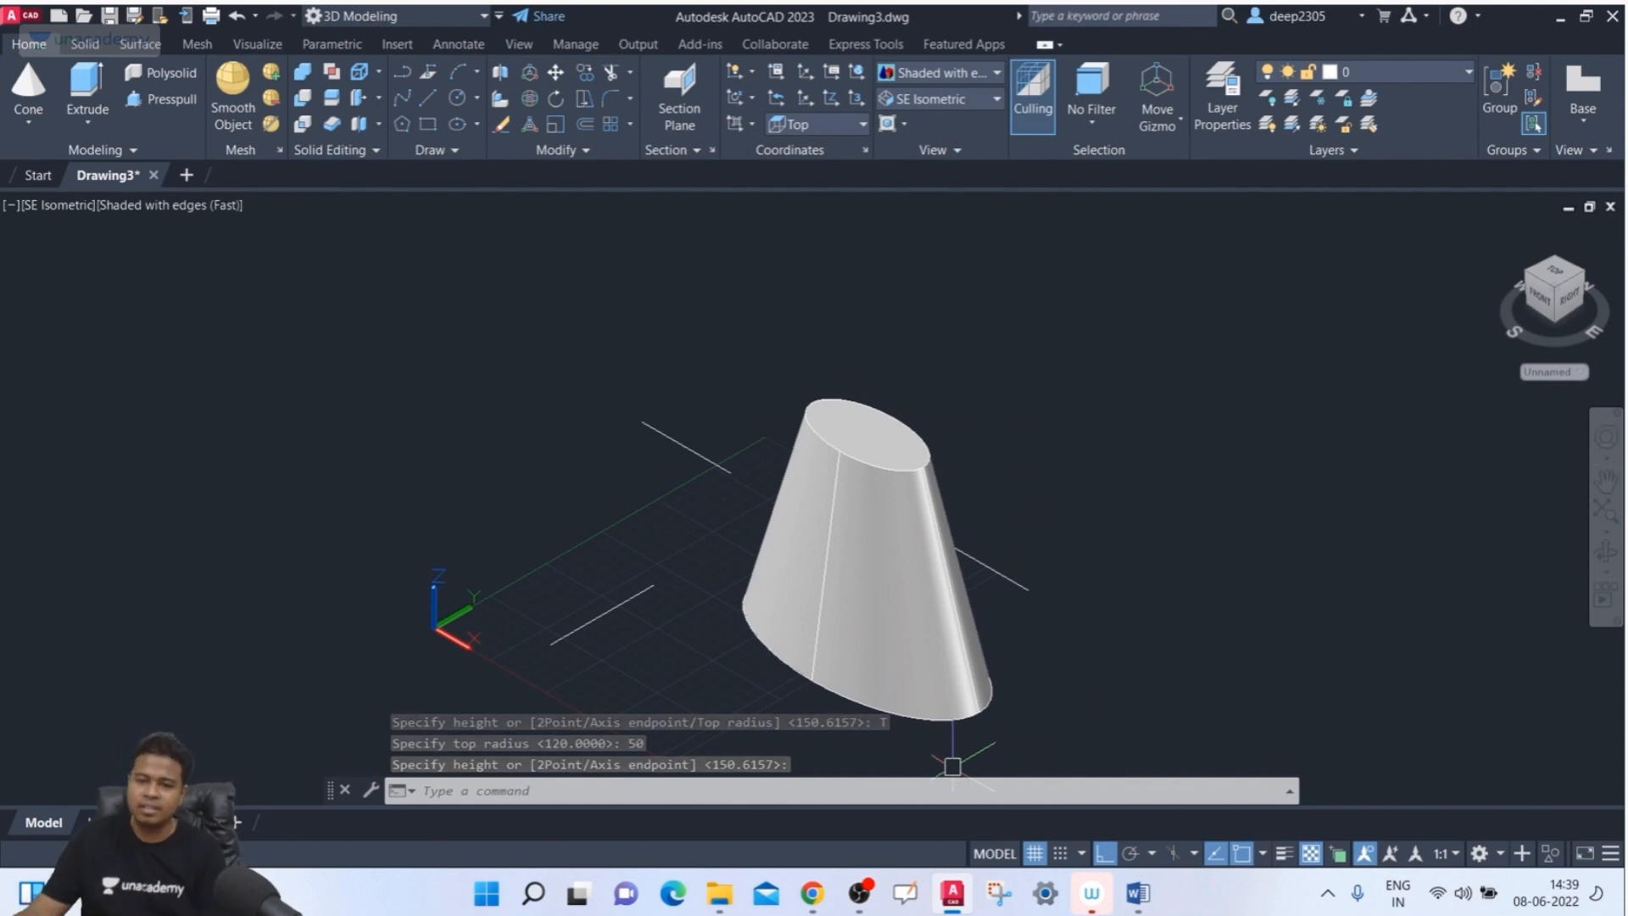
- Delete the elliptical cone with the 50 top radius, keeping the construction lines
left_click(882, 506)
key("Delete")
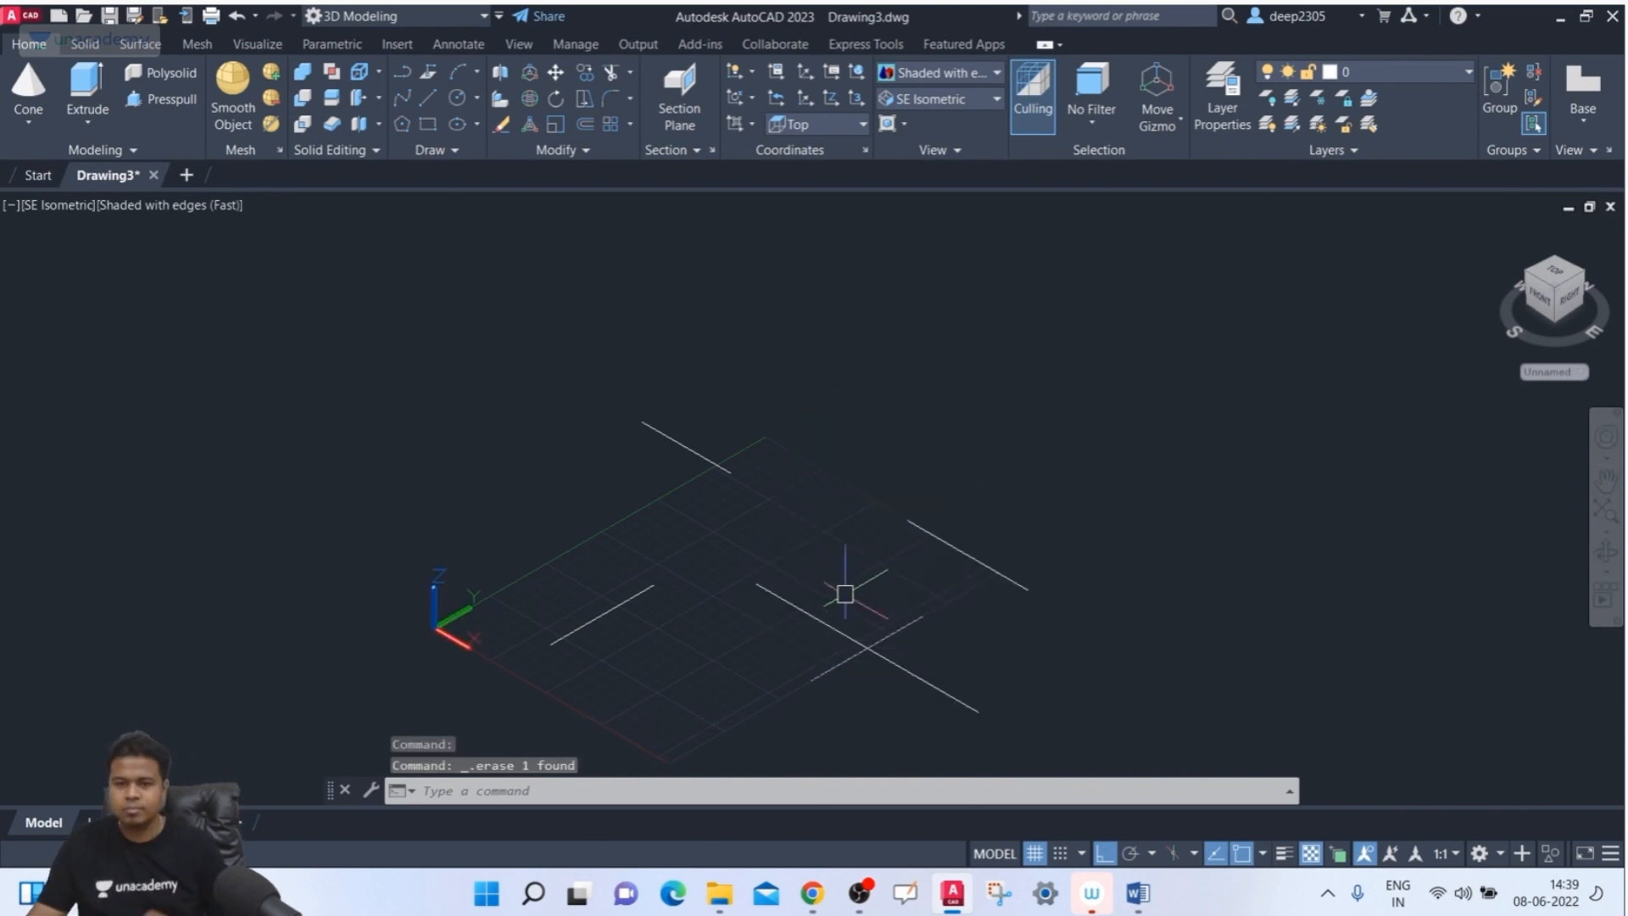
- Create a Sphere of radius 50 centred on the rear endpoint of the separate Y-direction construction line
left_click(39, 124)
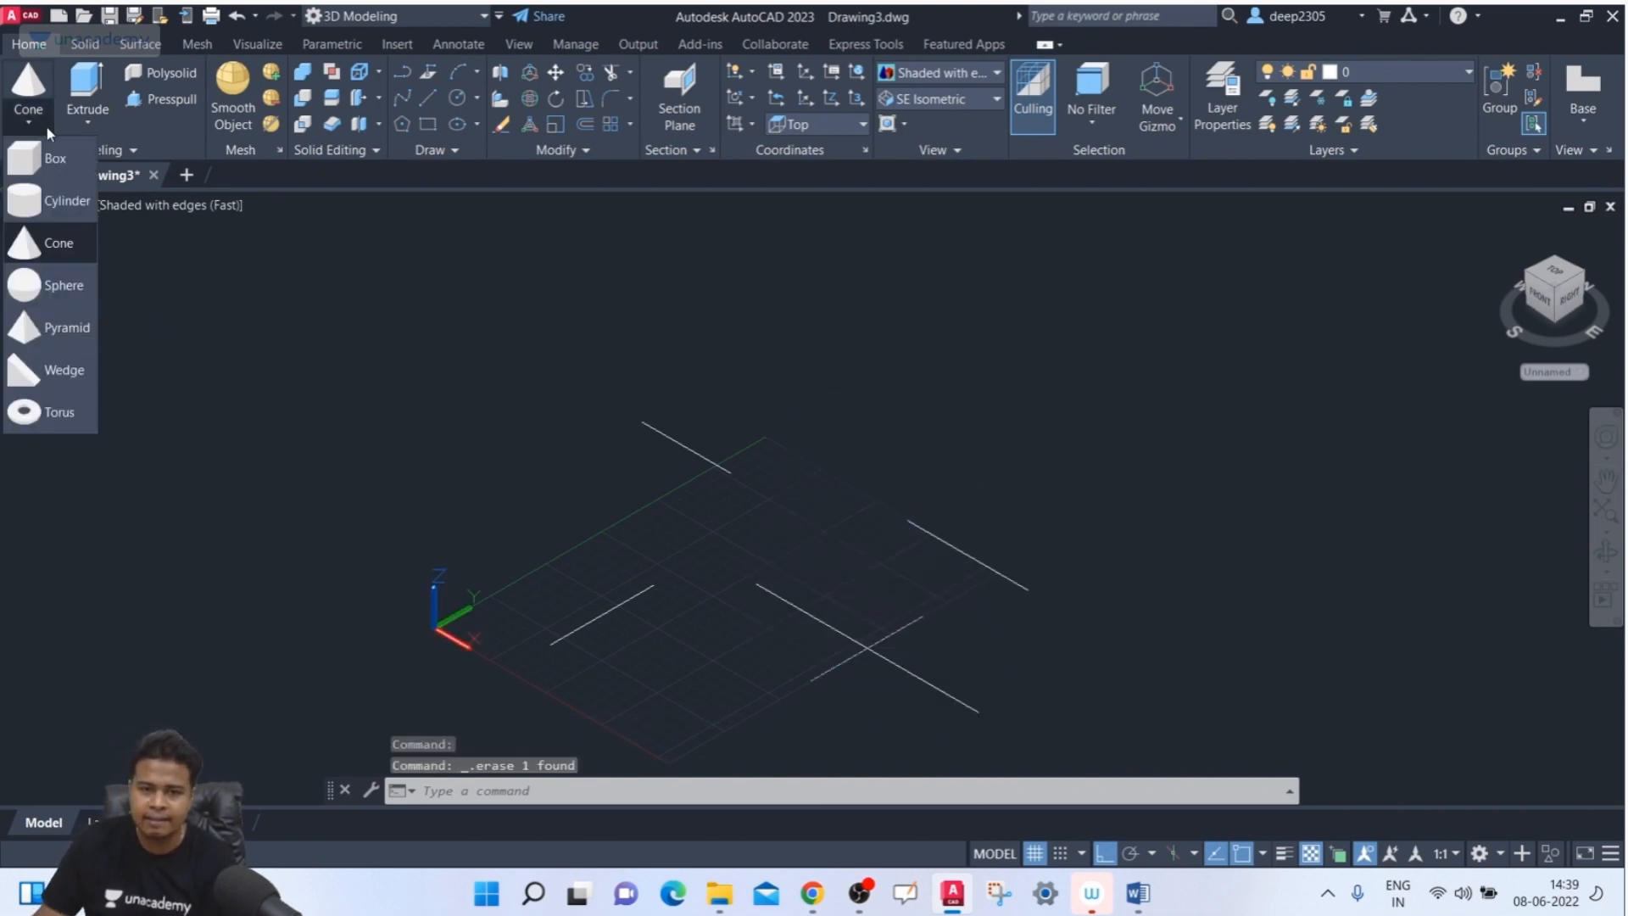
left_click(87, 287)
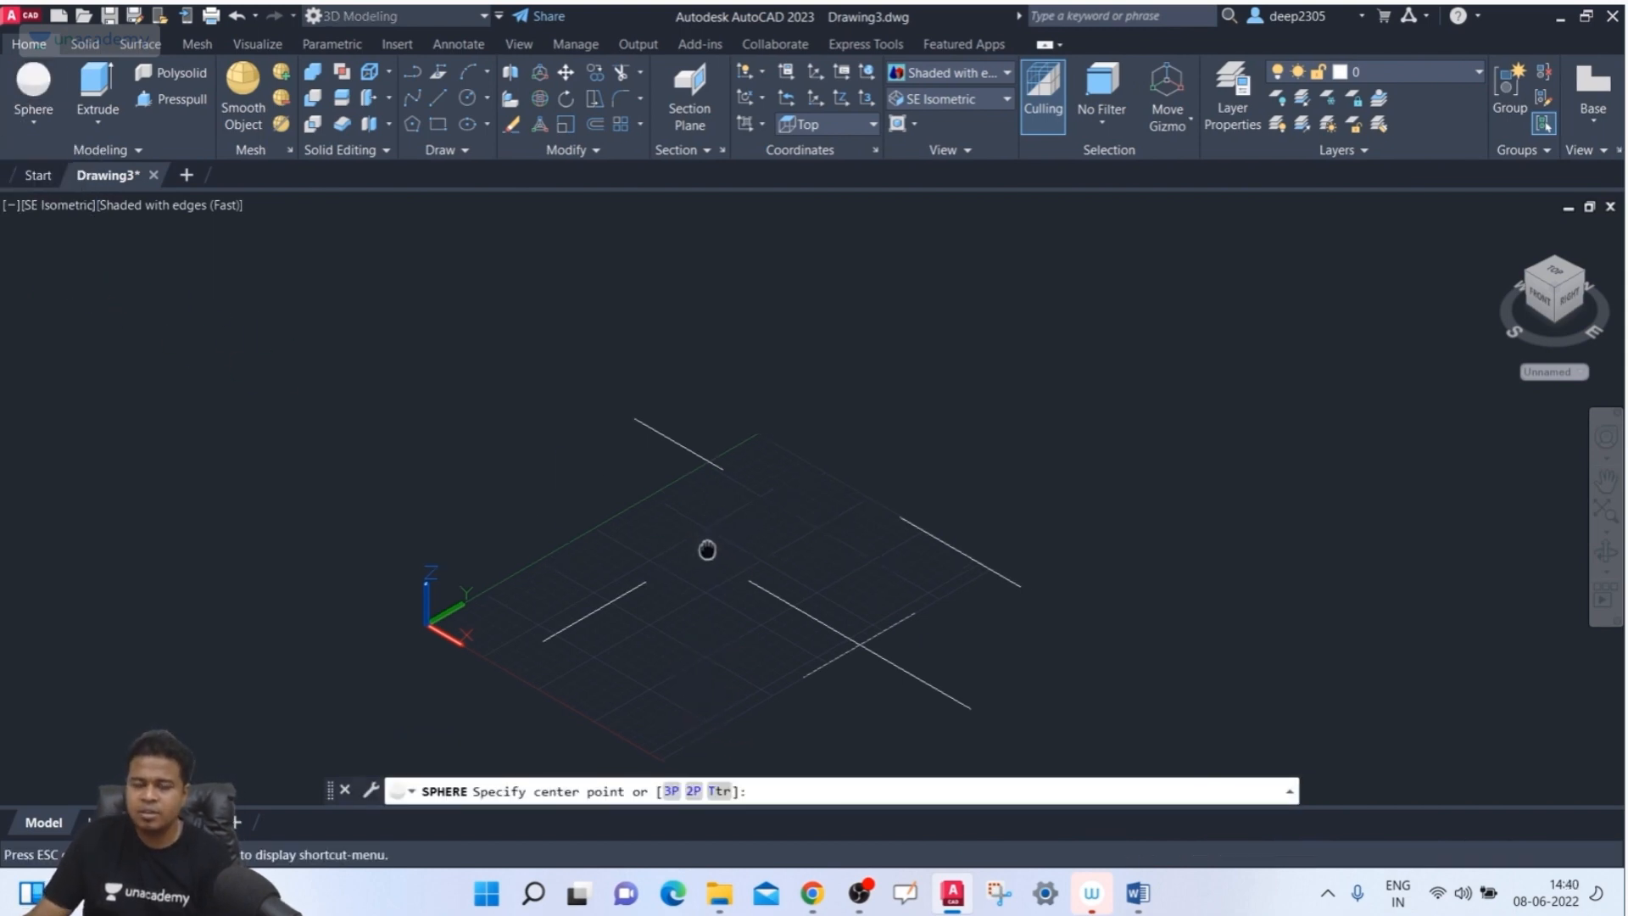
middle_click_drag(705, 549, 696, 484)
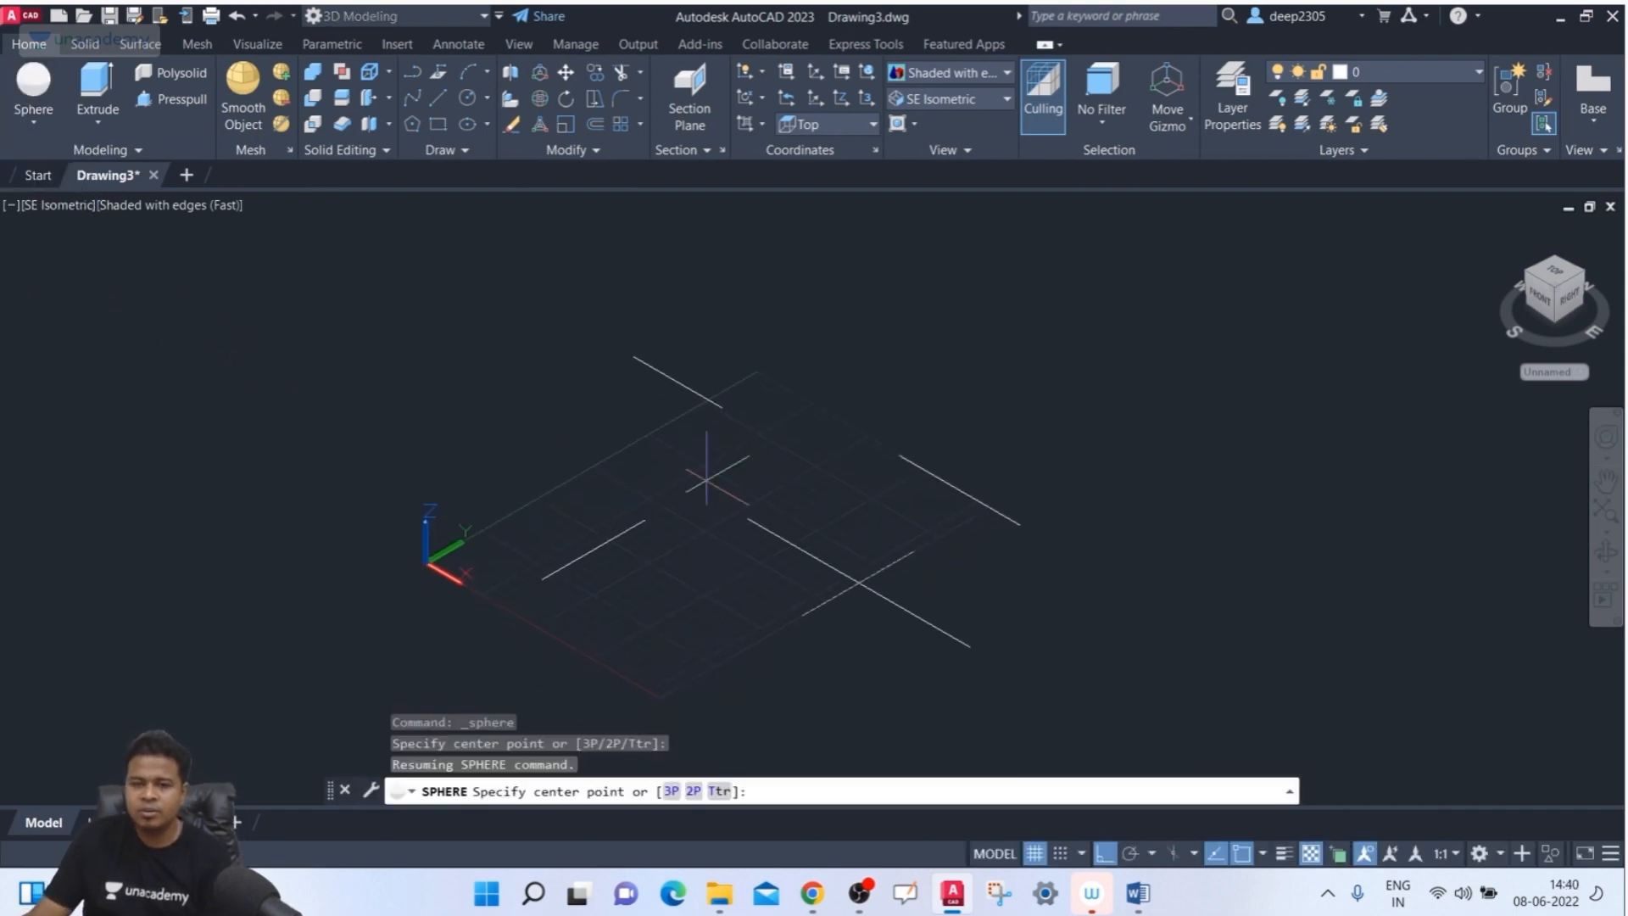
left_click(645, 520)
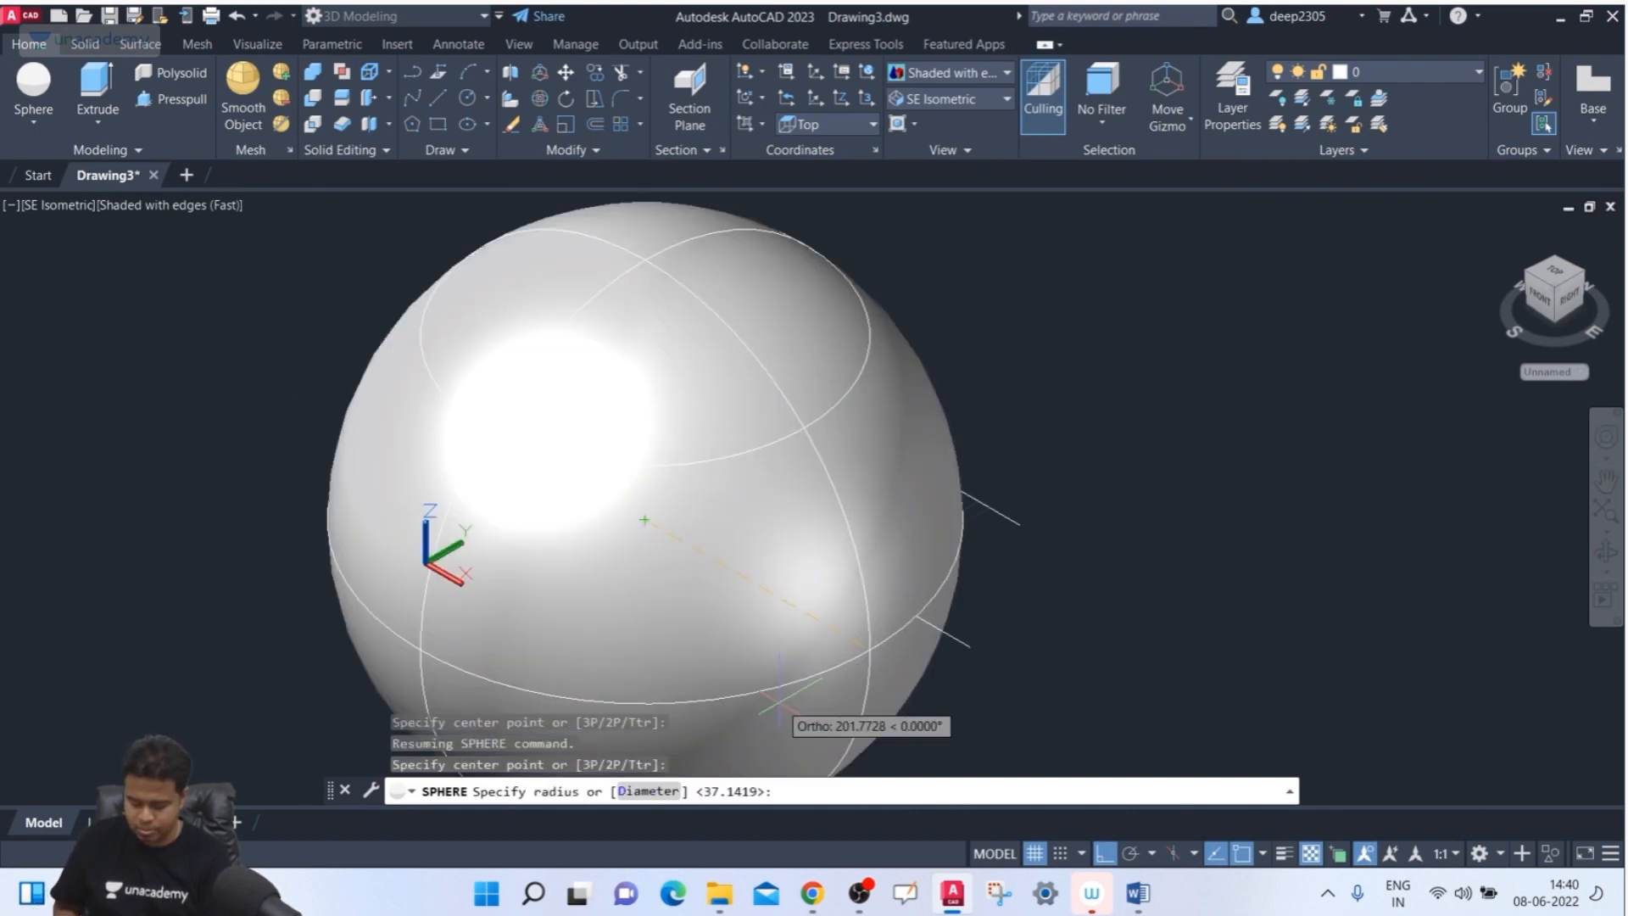
type("50")
key("Return")
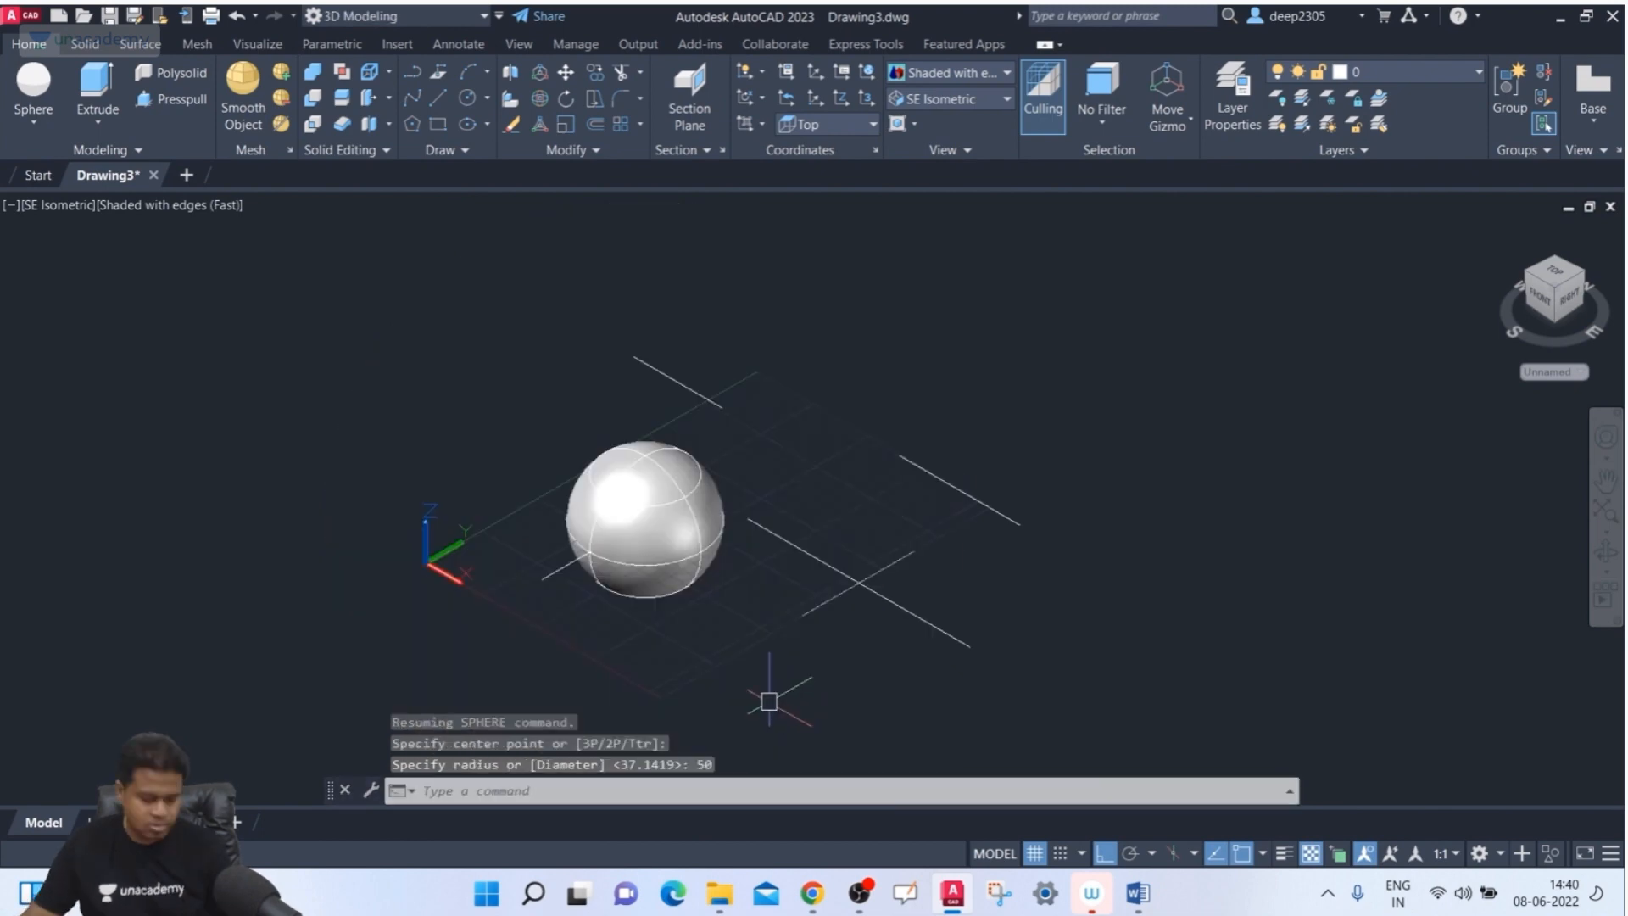
middle_click_drag(726, 562, 767, 557, "shift")
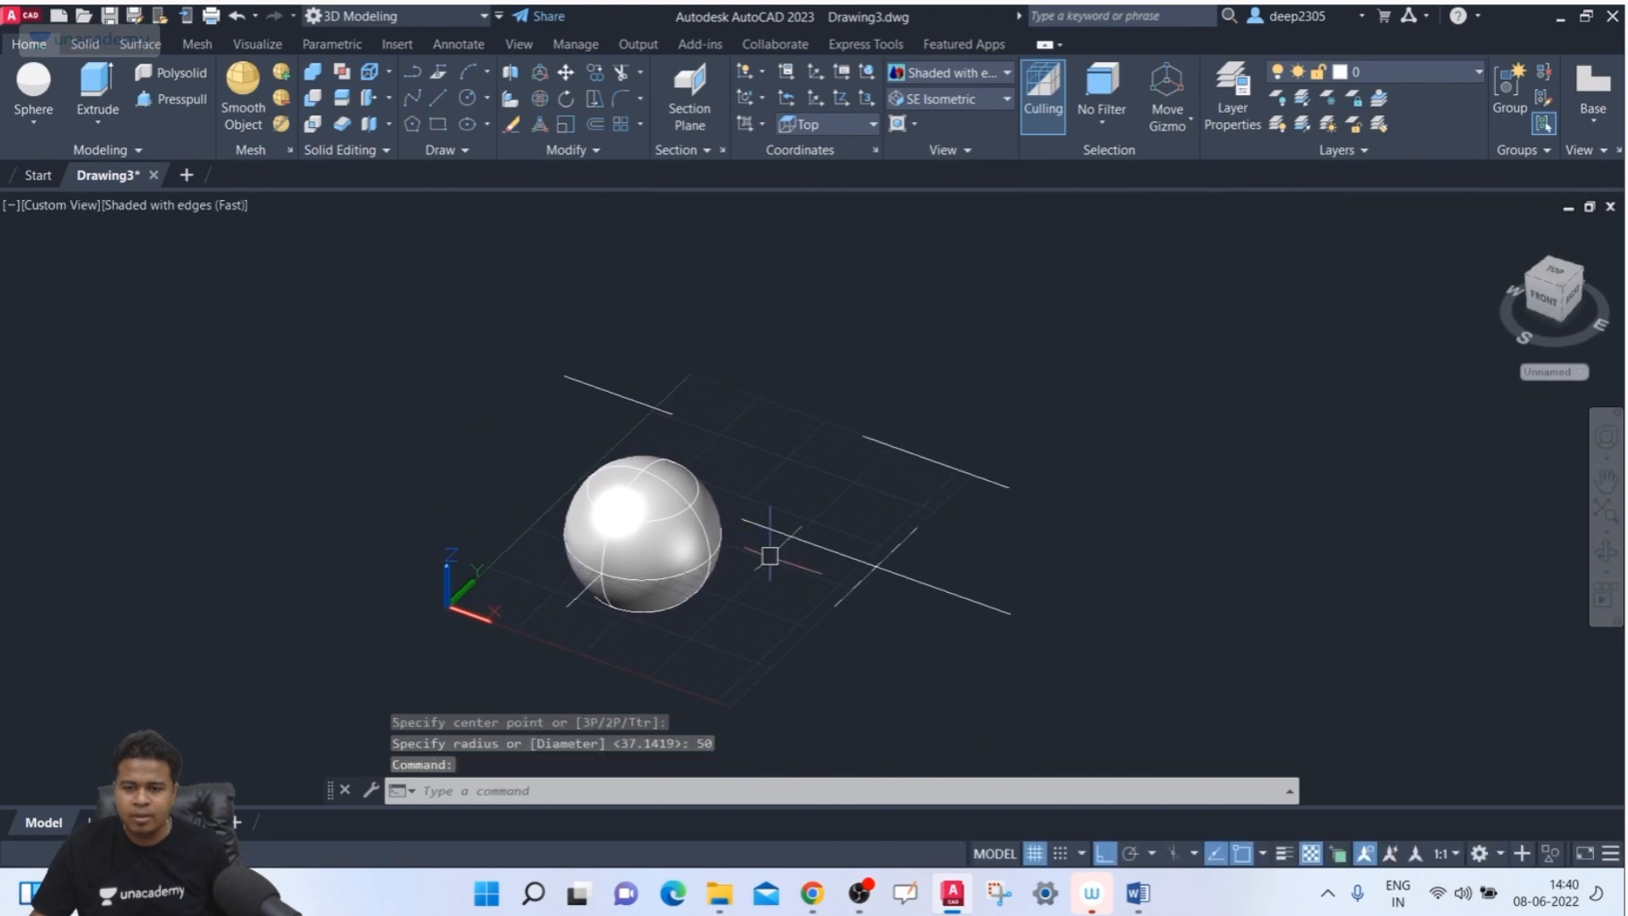
- Delete the sphere of radius 50, keeping the construction lines
left_click(1561, 295)
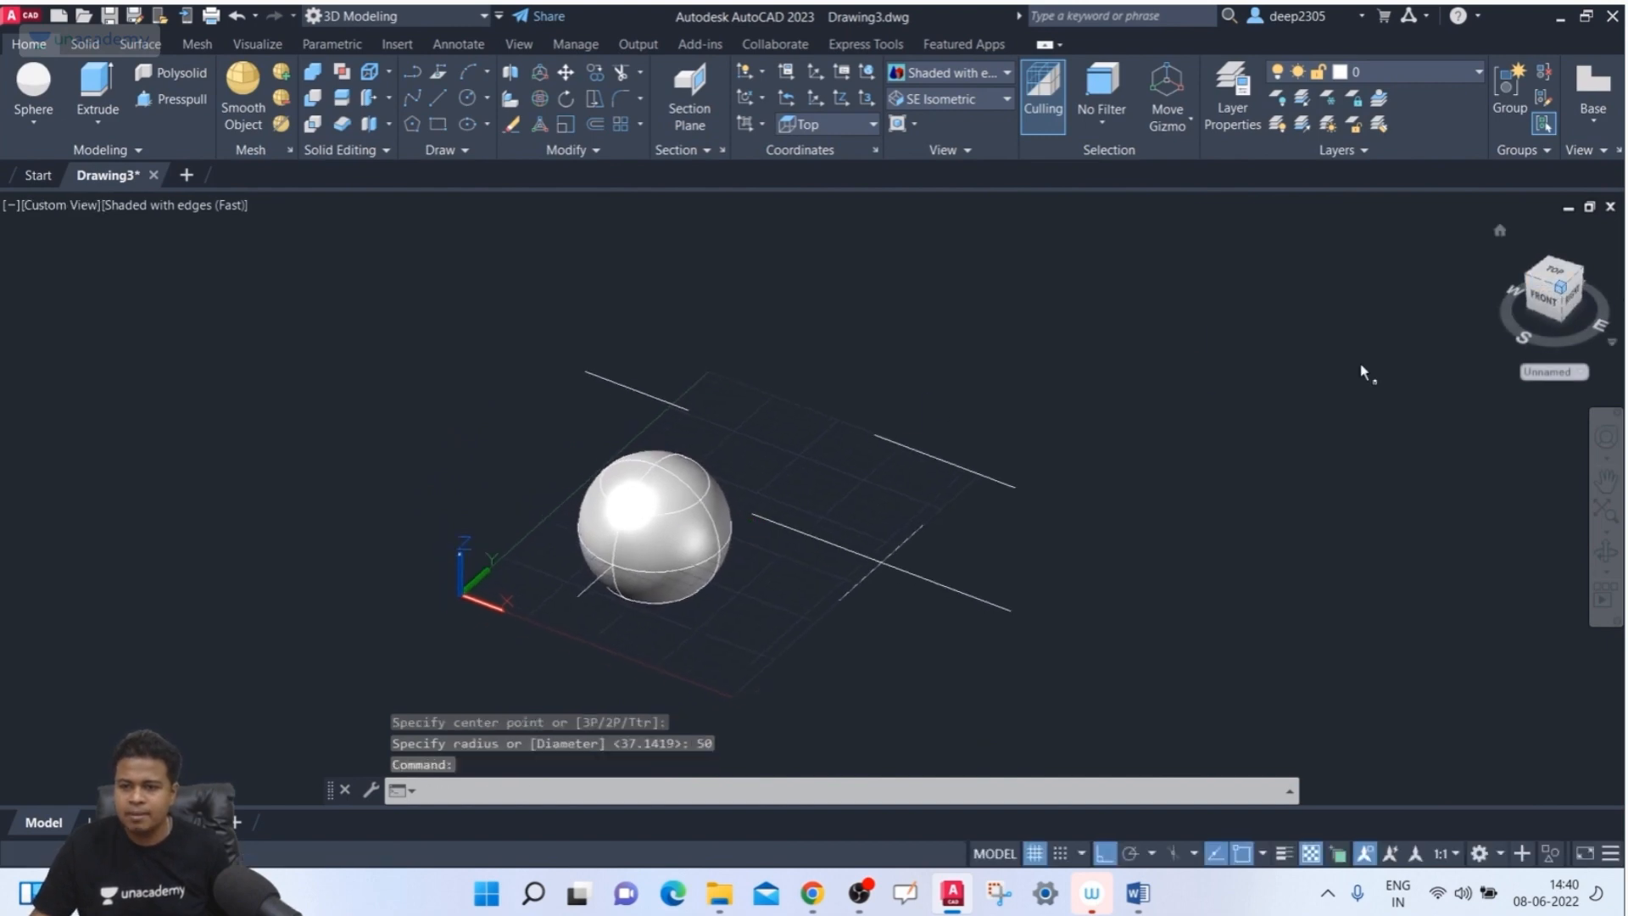
left_click(737, 469)
key("Delete")
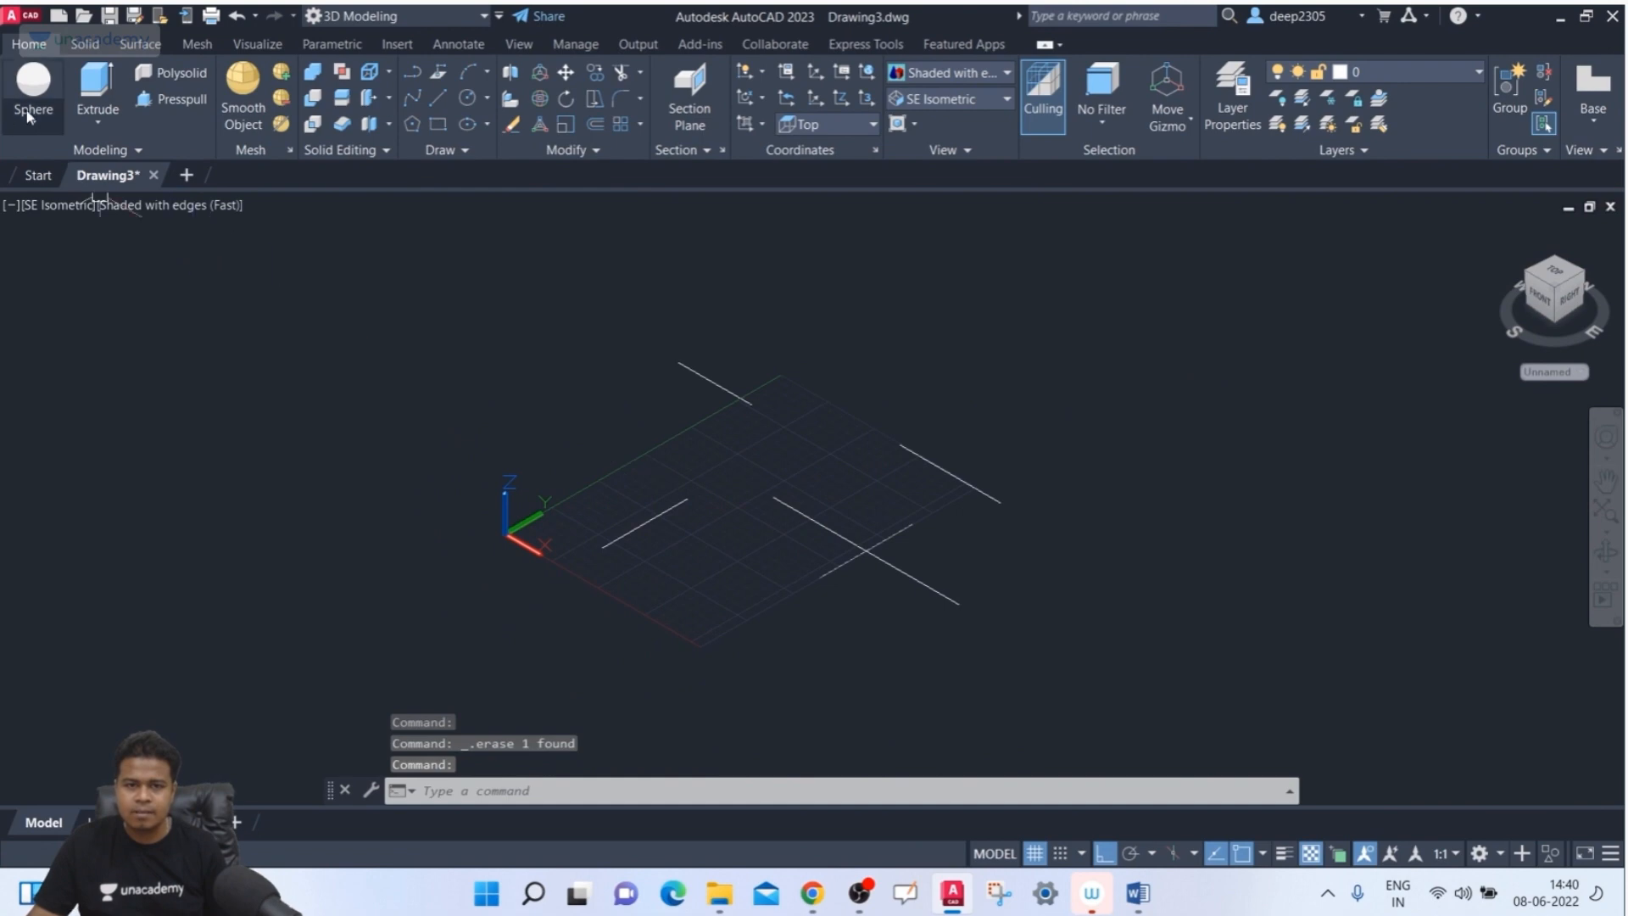
- Create a 3P Sphere through the rear endpoint of the separate Y-direction line and the nearest endpoints of the two short X-direction lines
left_click(33, 85)
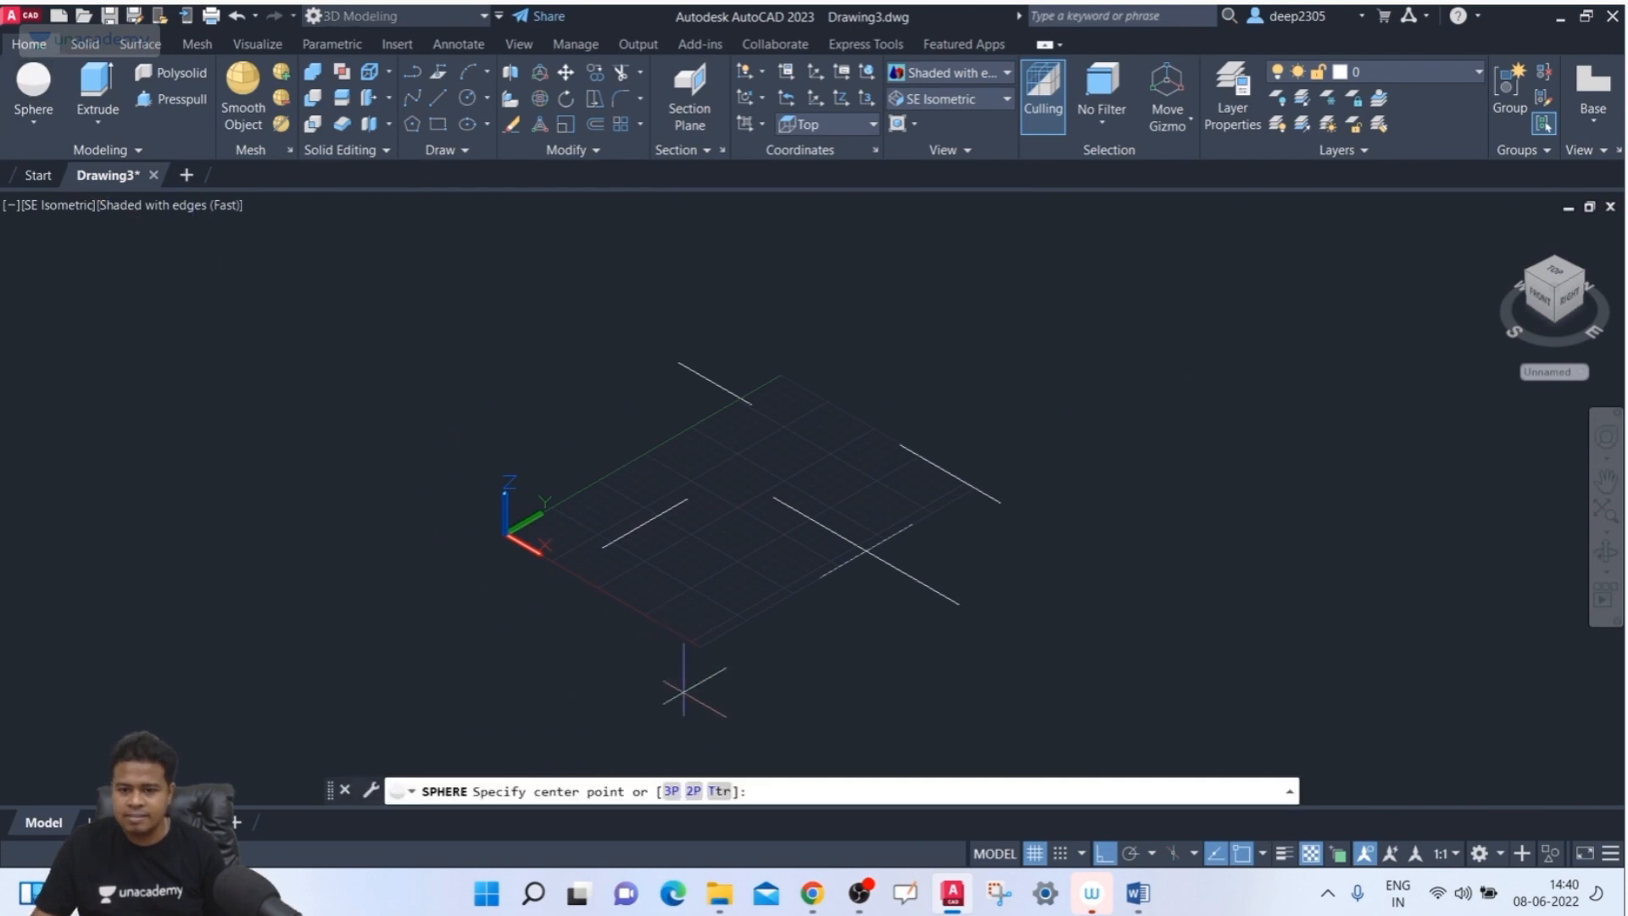
left_click(671, 790)
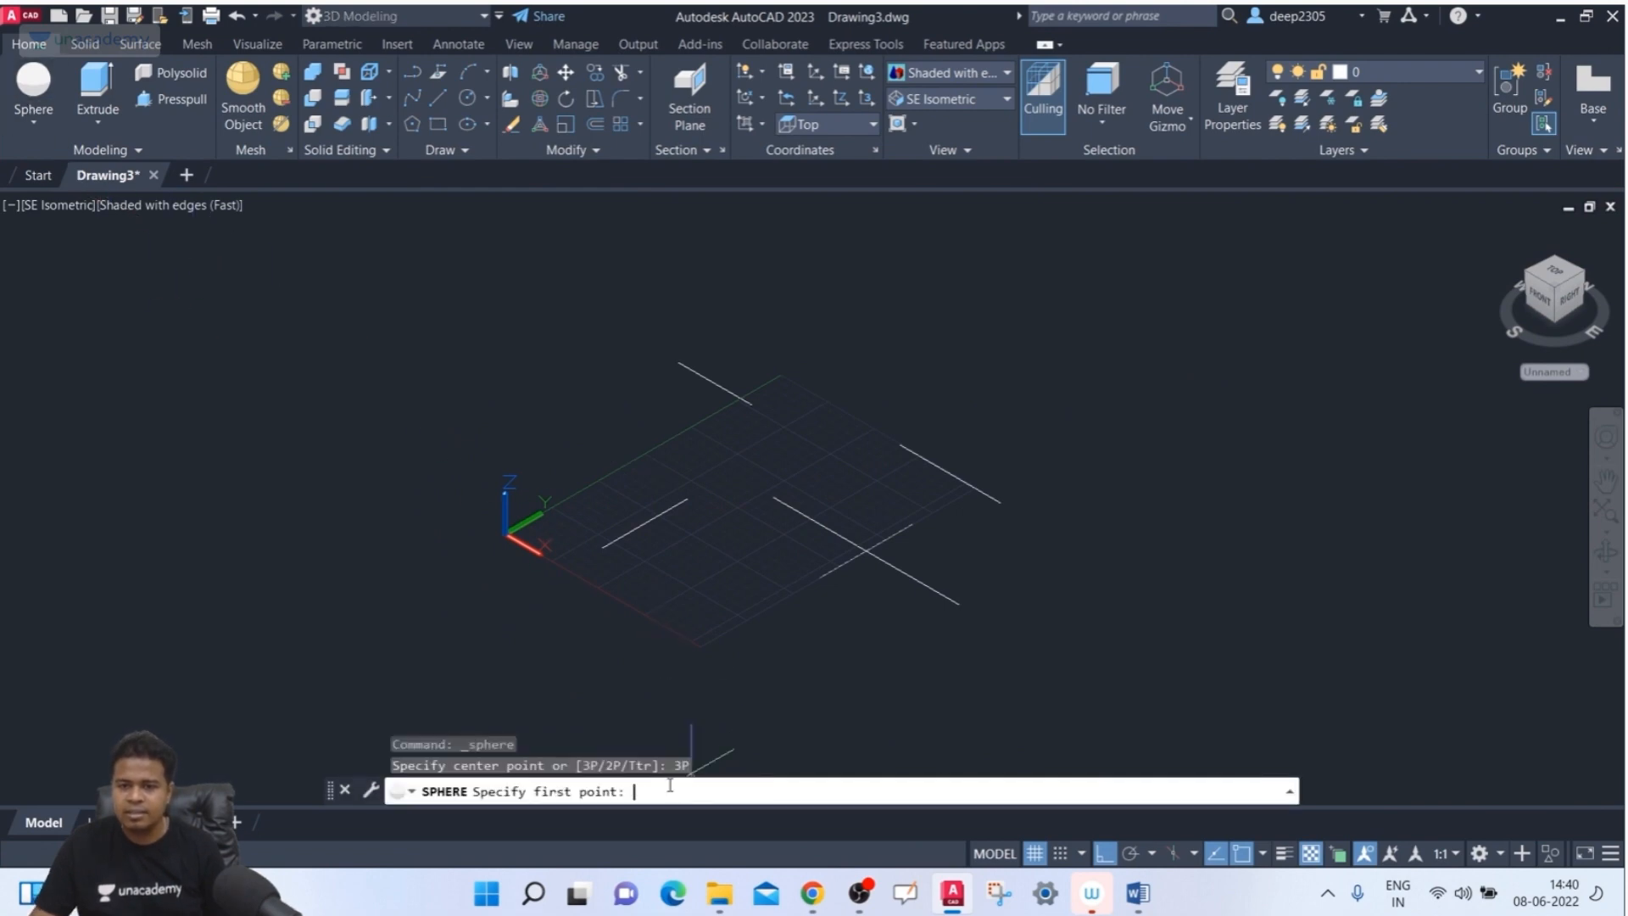
left_click(687, 498)
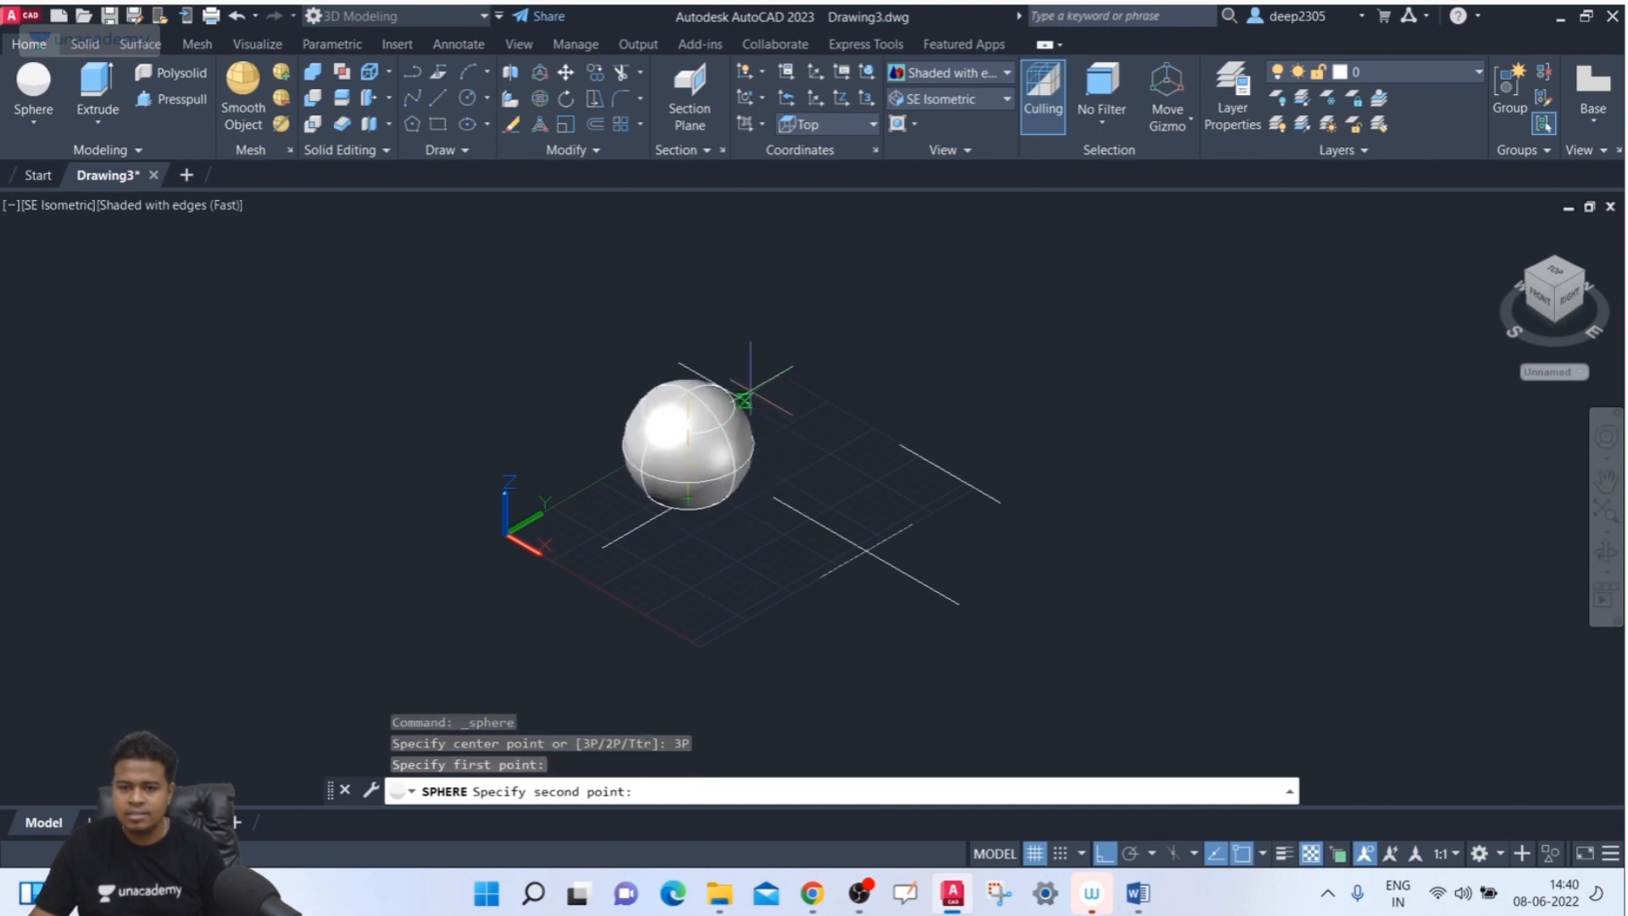
left_click(749, 404)
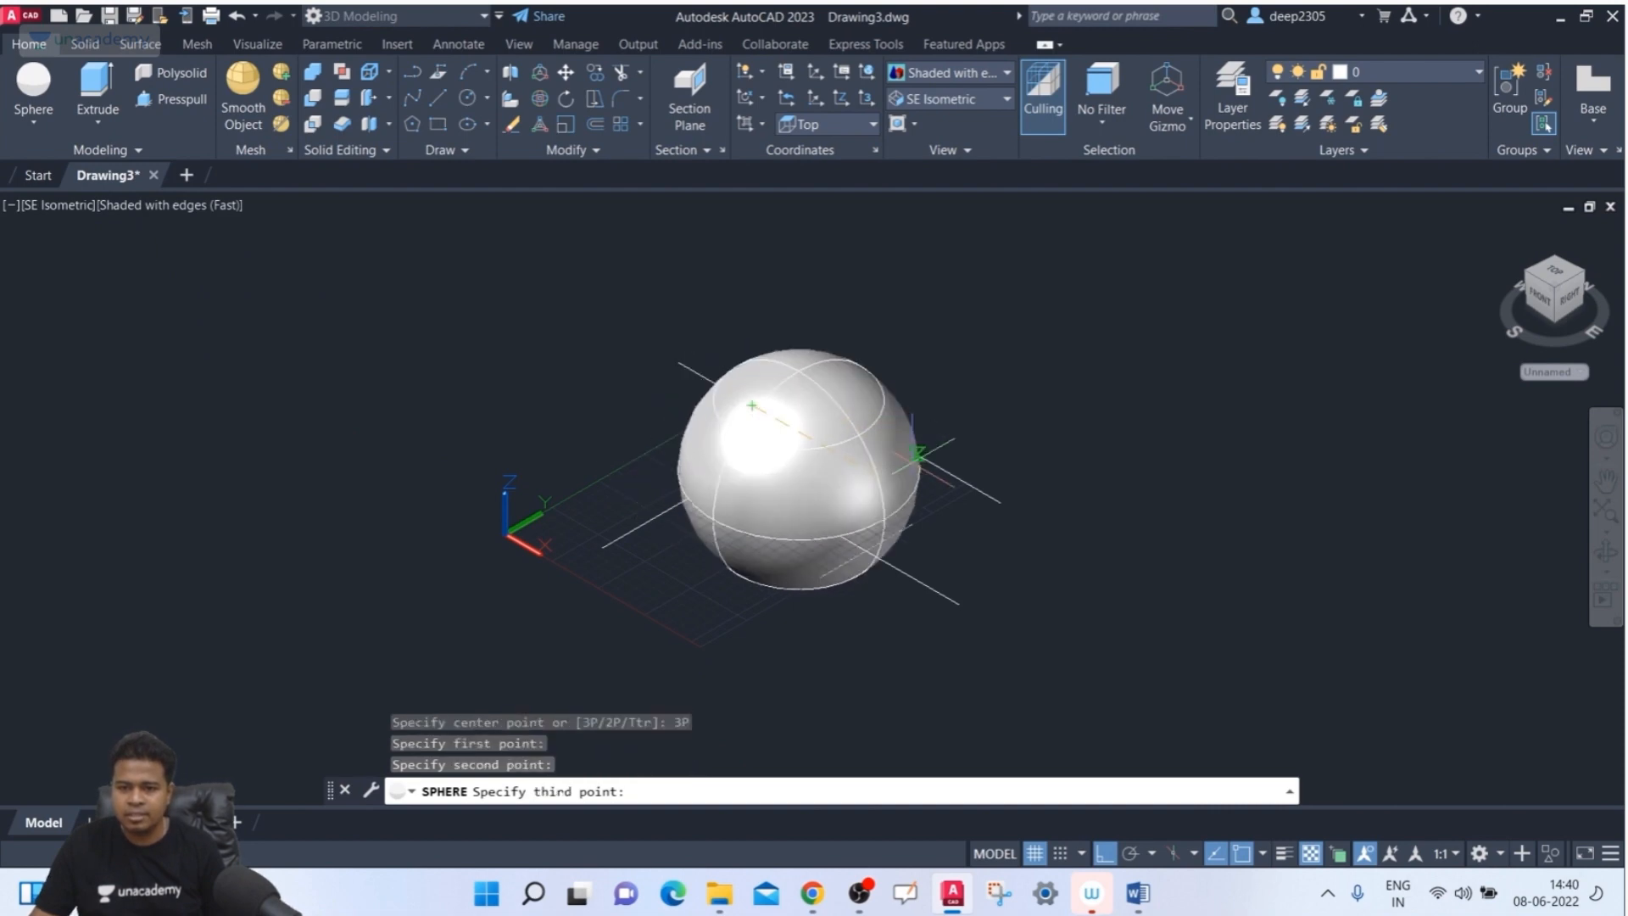
left_click(899, 447)
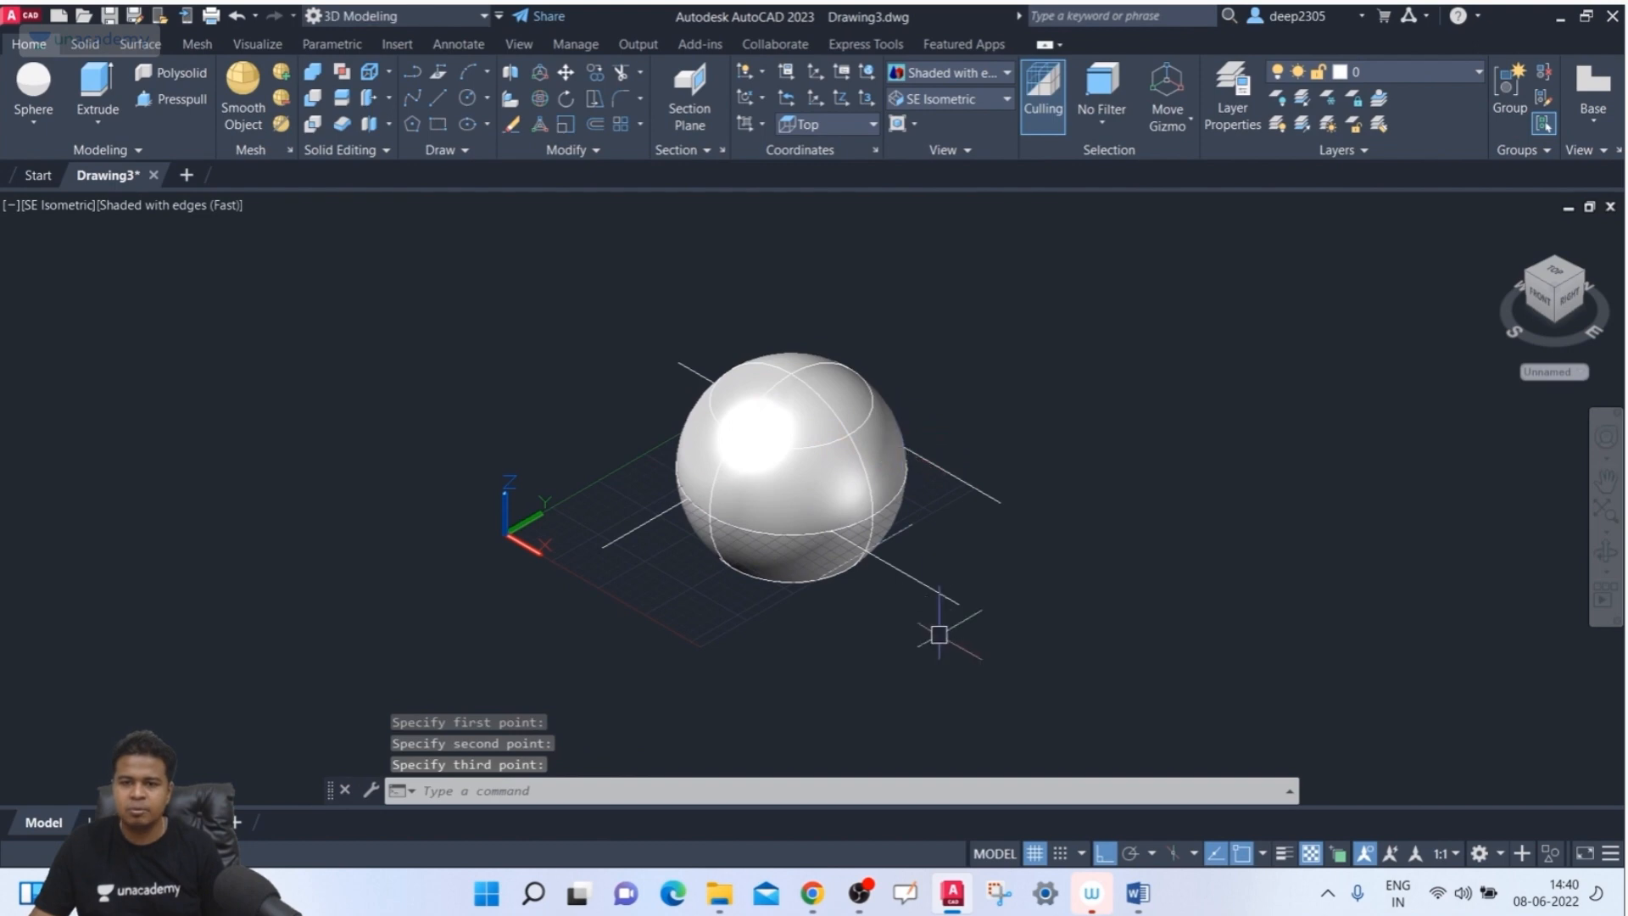
- Delete the three-point sphere in the SE Isometric view, keeping the construction lines
middle_click_drag(808, 593, 799, 549, "shift")
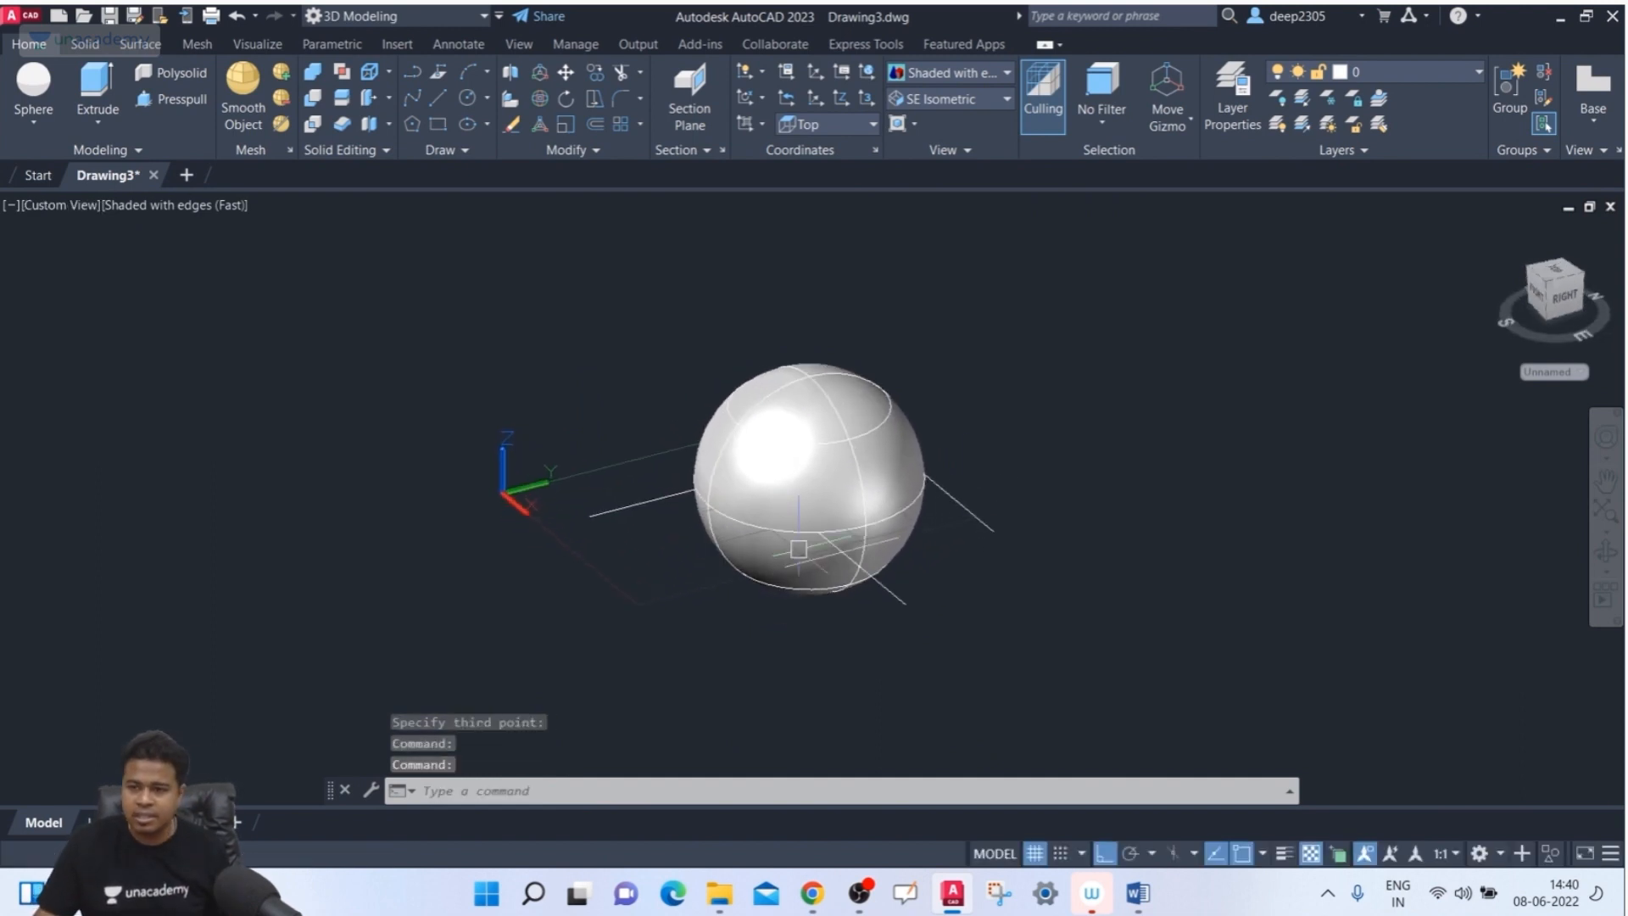
left_click(1549, 293)
left_click(830, 415)
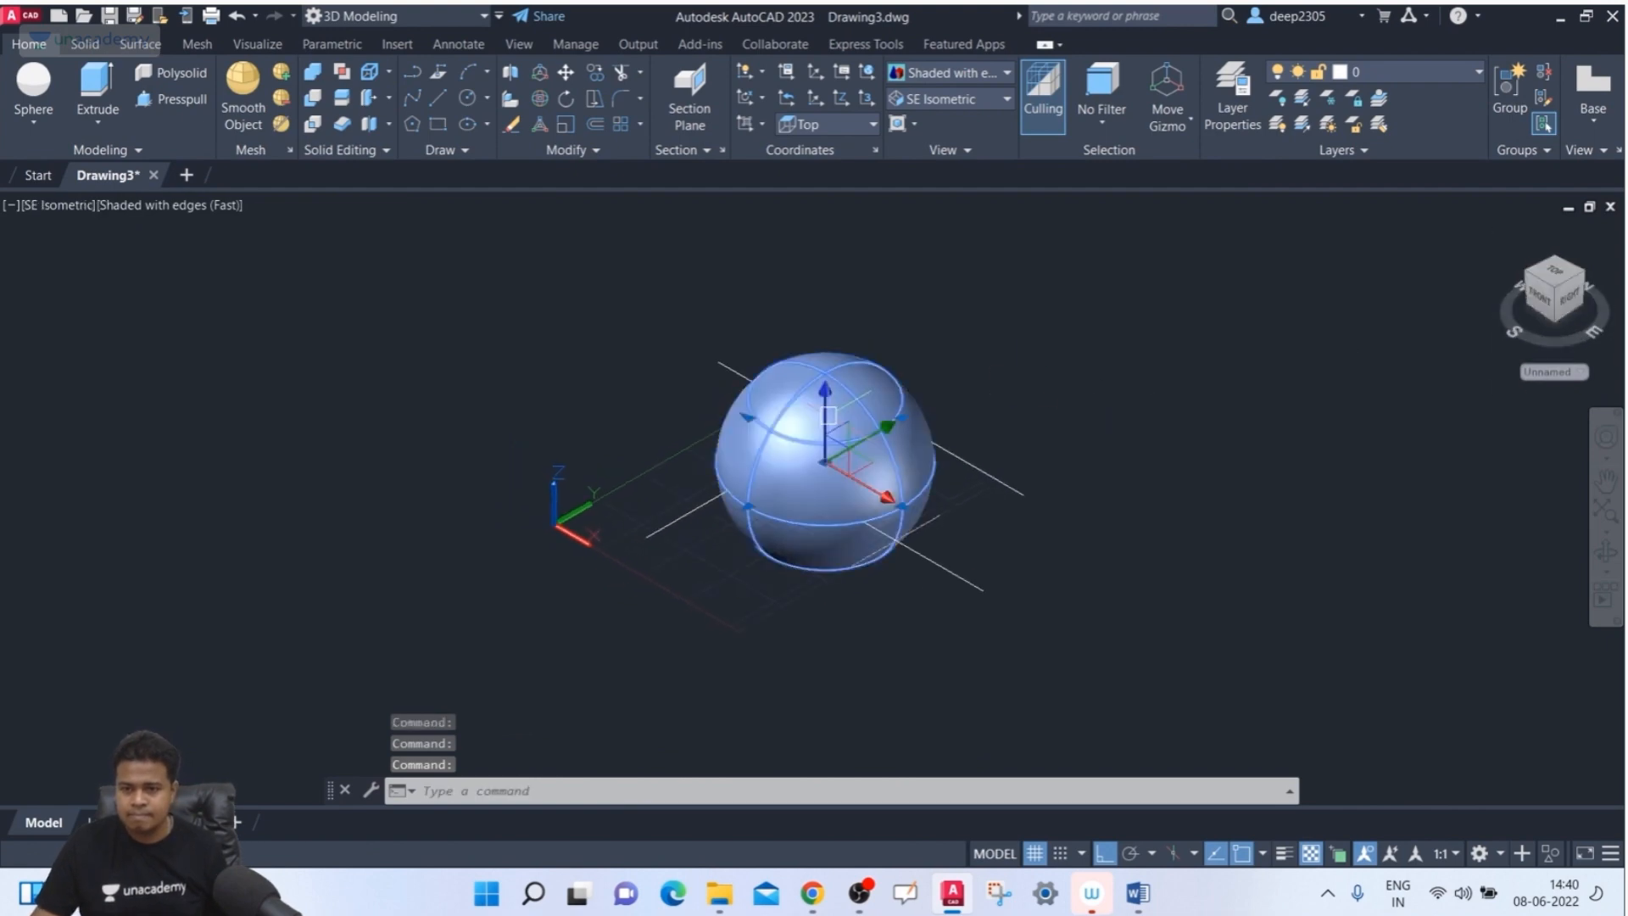
key("Delete")
- Create a Ttr Sphere of radius 120 tangent to the separate Y-direction line and the rear short X-direction line
left_click(33, 93)
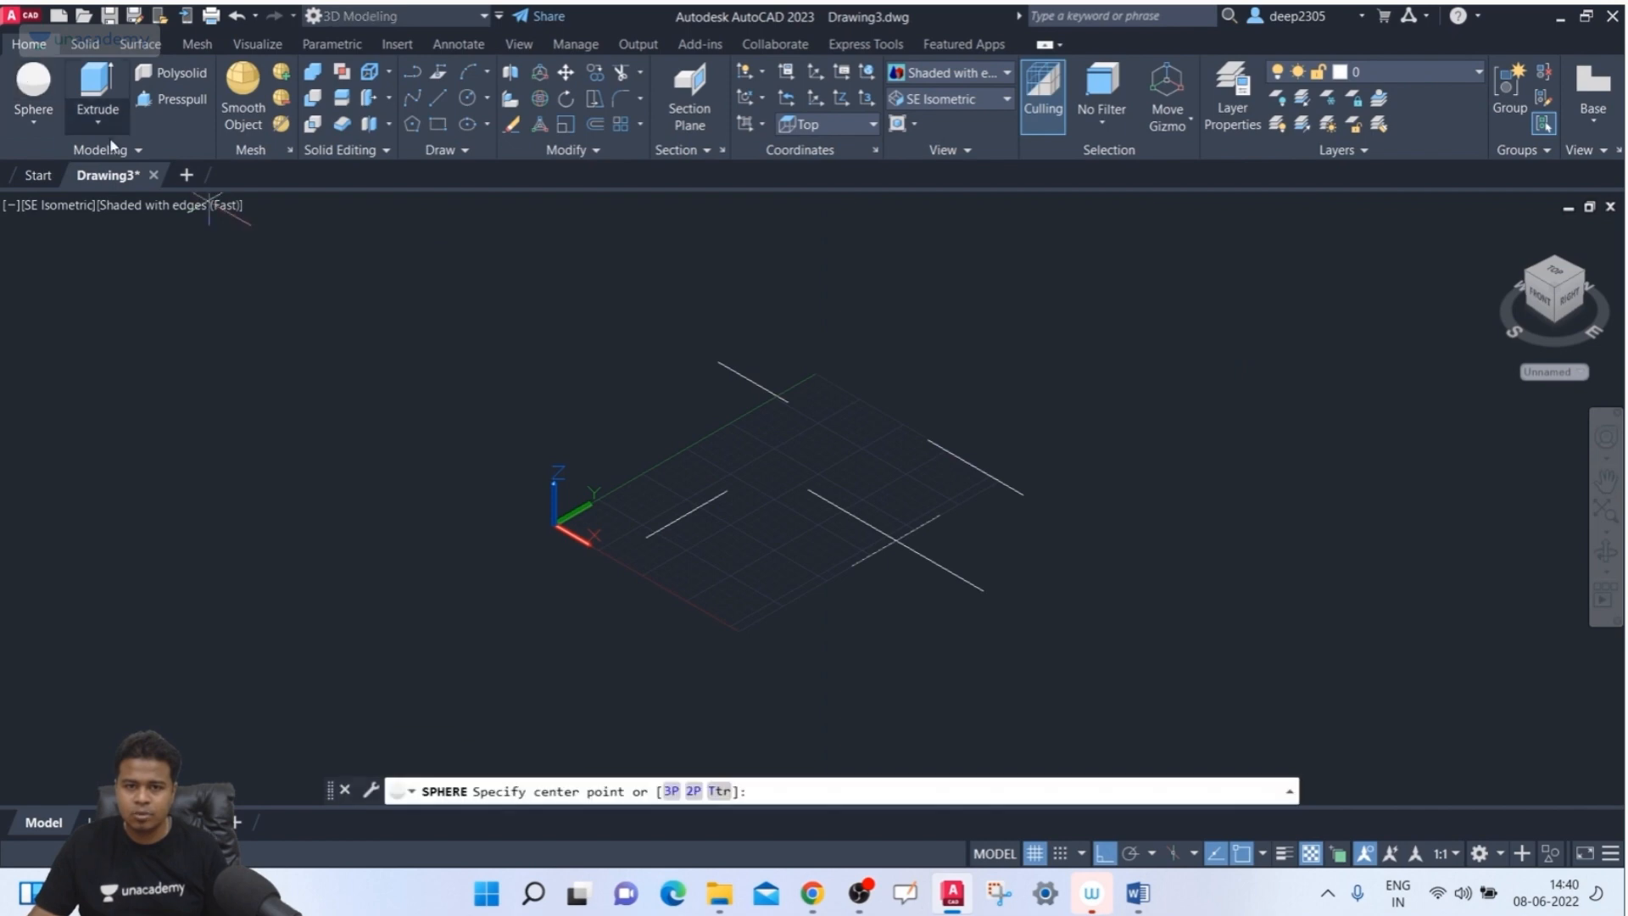
left_click(720, 790)
left_click(685, 514)
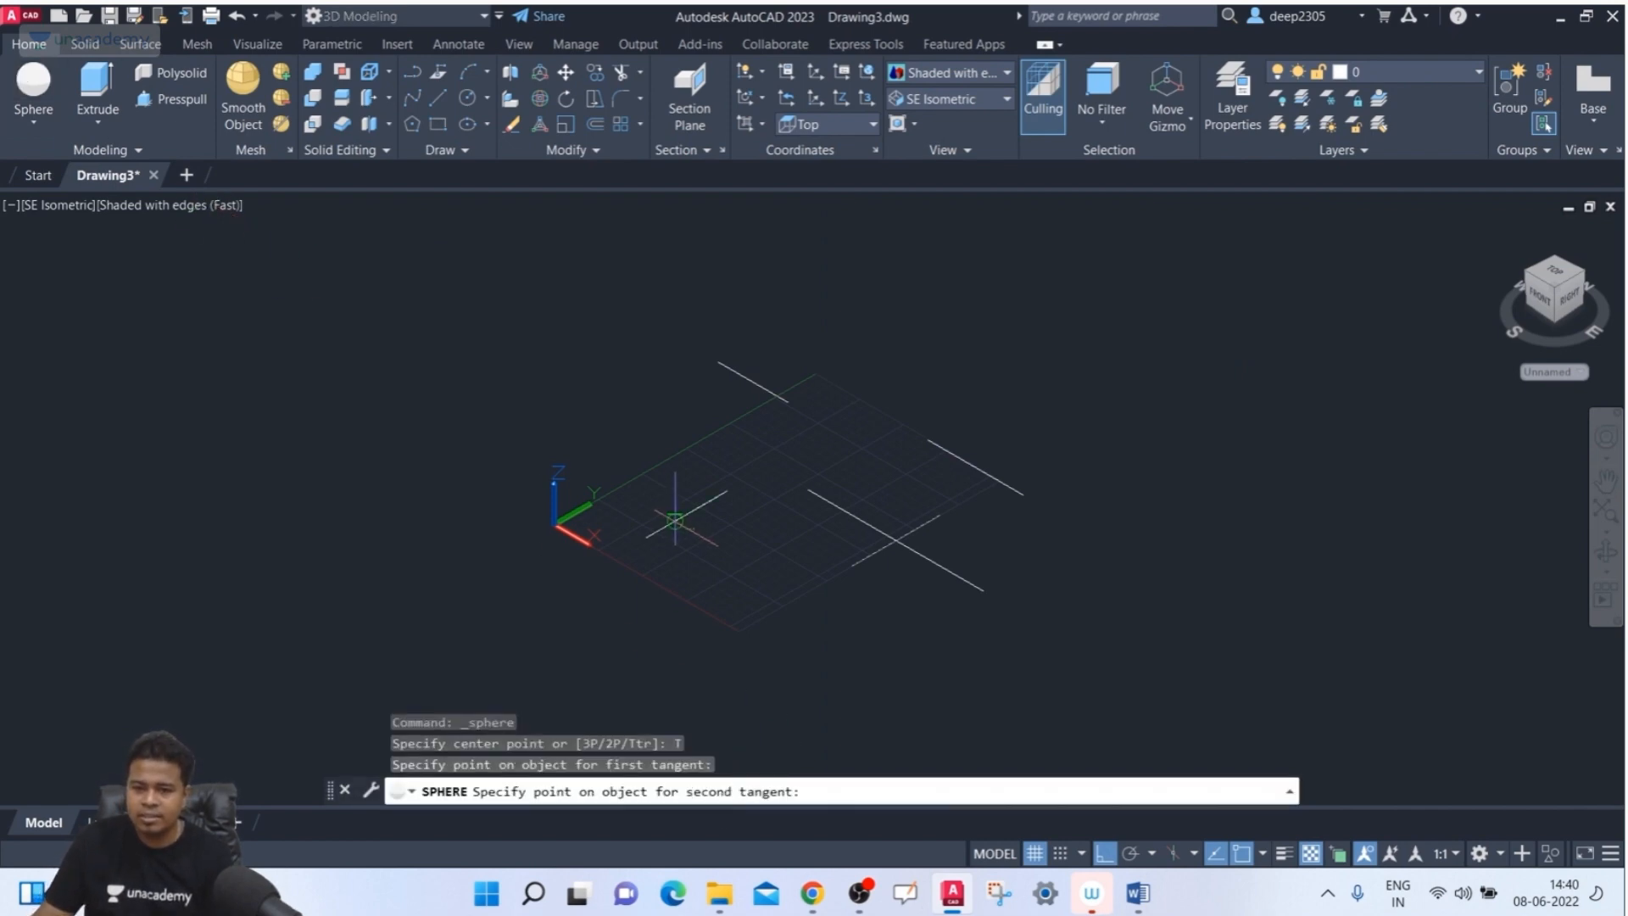
left_click(784, 378)
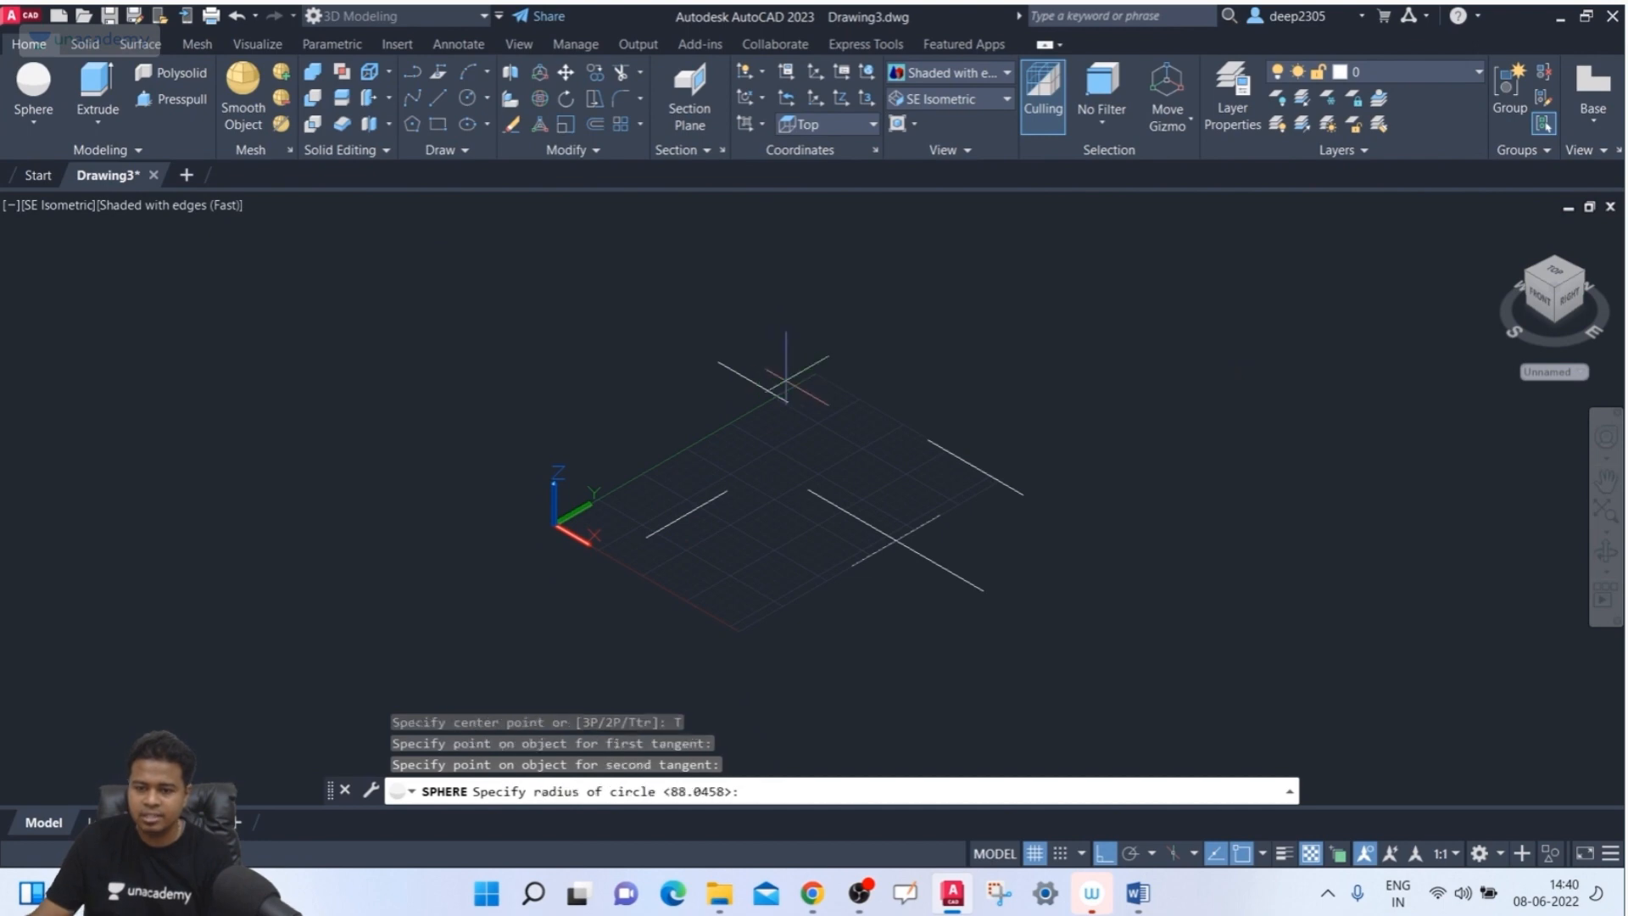
type("12")
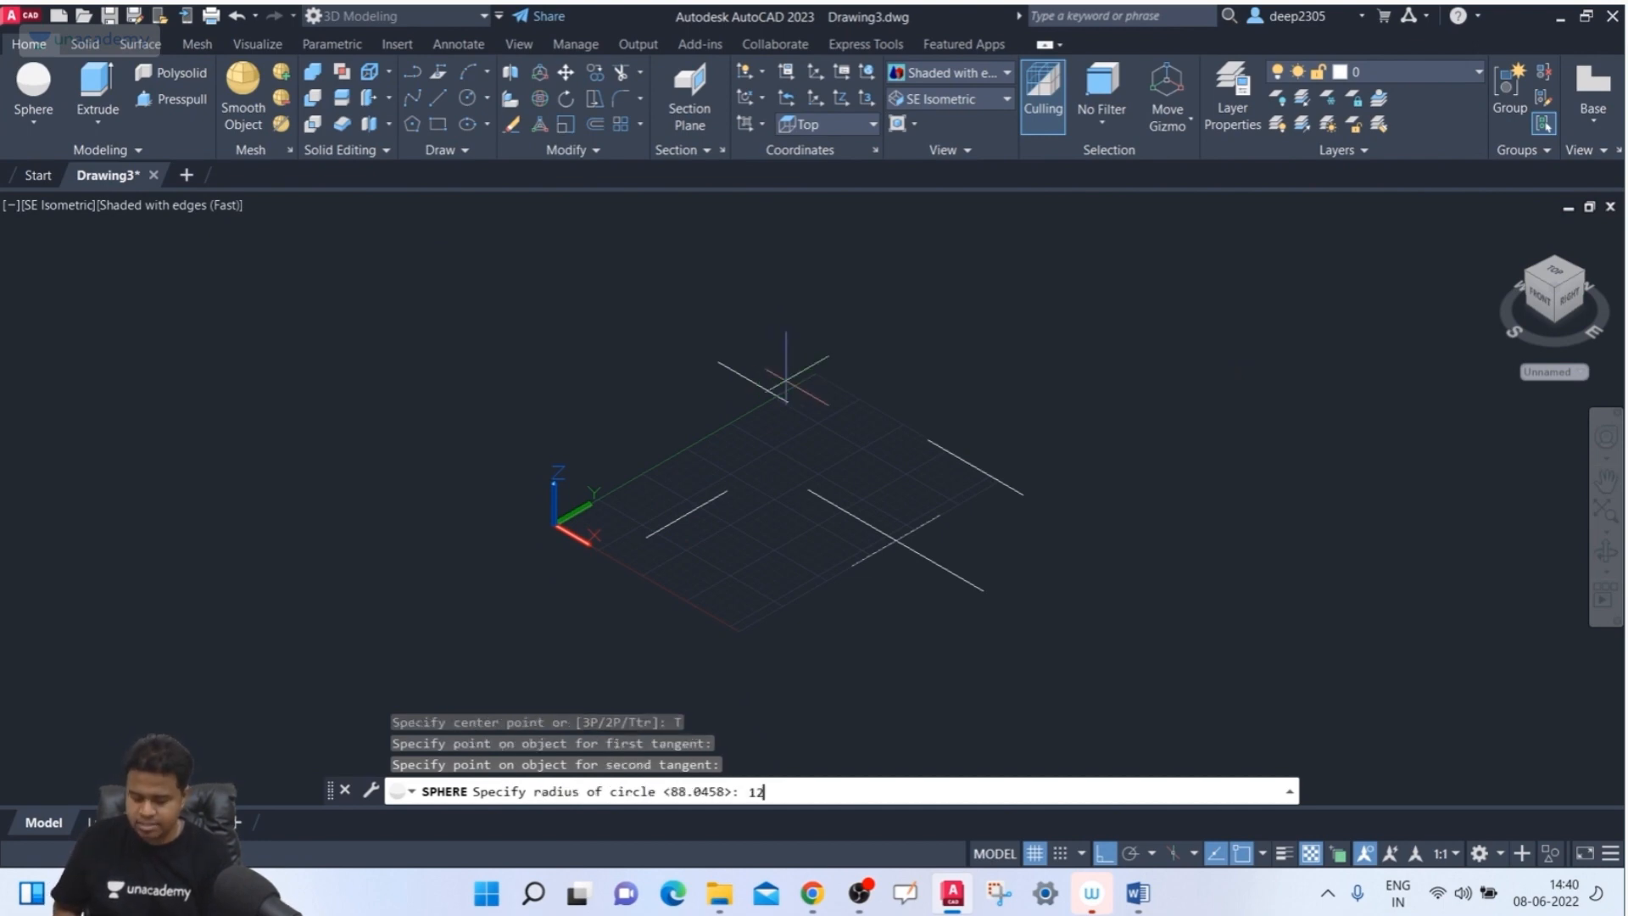
type("0")
key("Return")
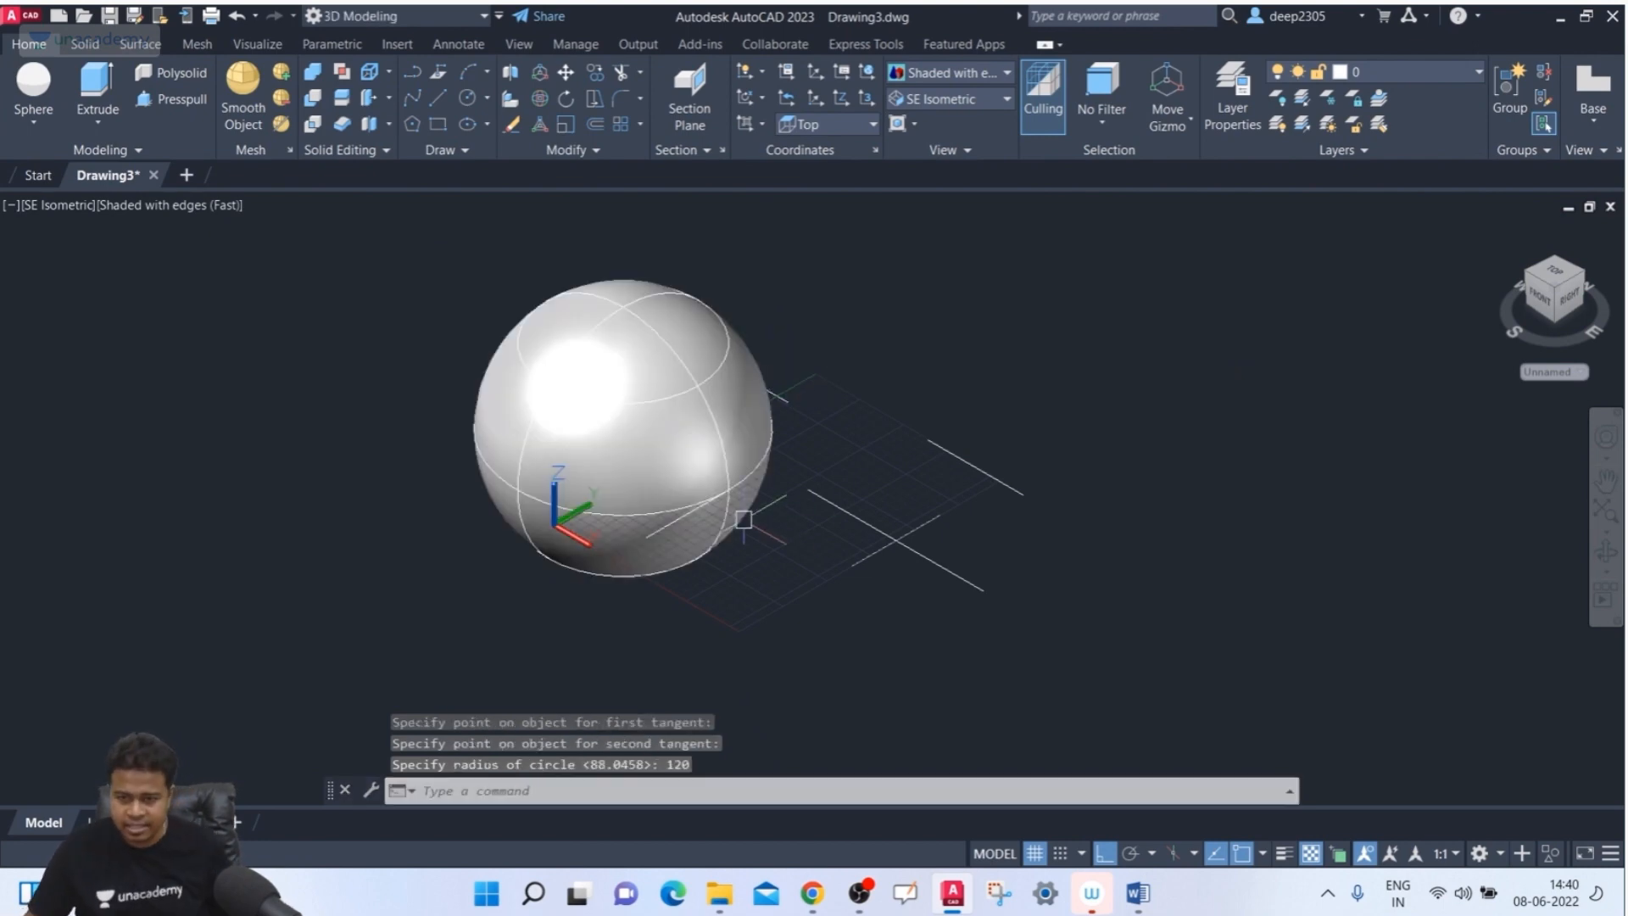
- Examine from several angles how the radius-120 tangent sphere sits relative to the construction lines
mouse_move(743, 519)
middle_mouse_down("shift")
mouse_move(744, 391)
mouse_move(741, 537)
mouse_move(800, 582)
mouse_move(754, 496)
middle_mouse_up("shift")
left_click(1559, 290)
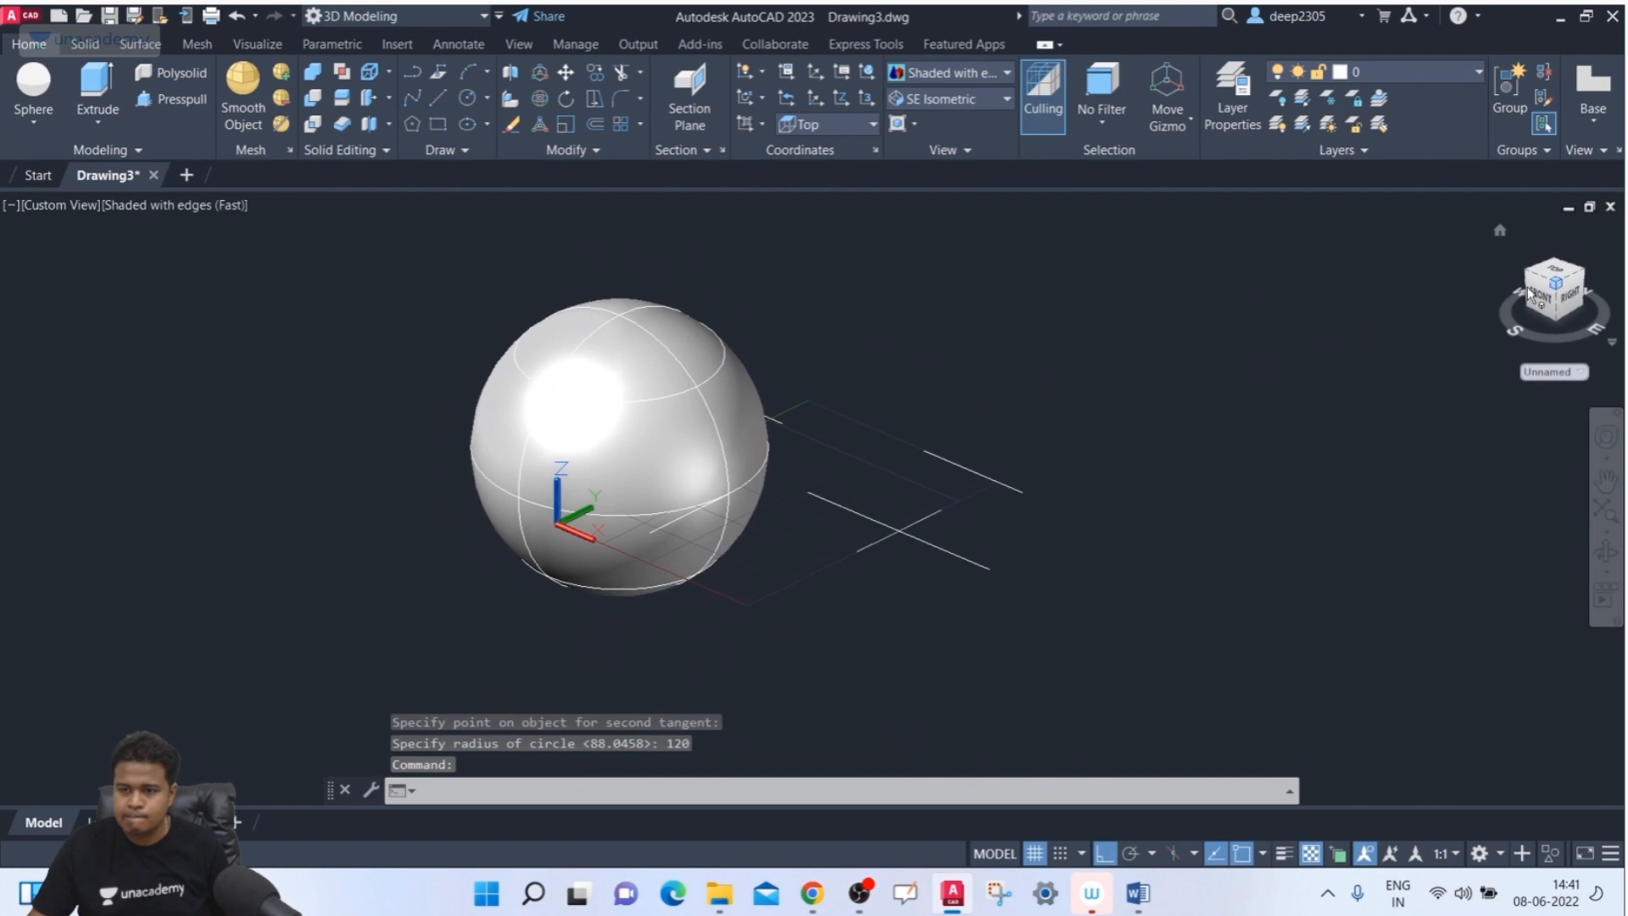
left_click(642, 446)
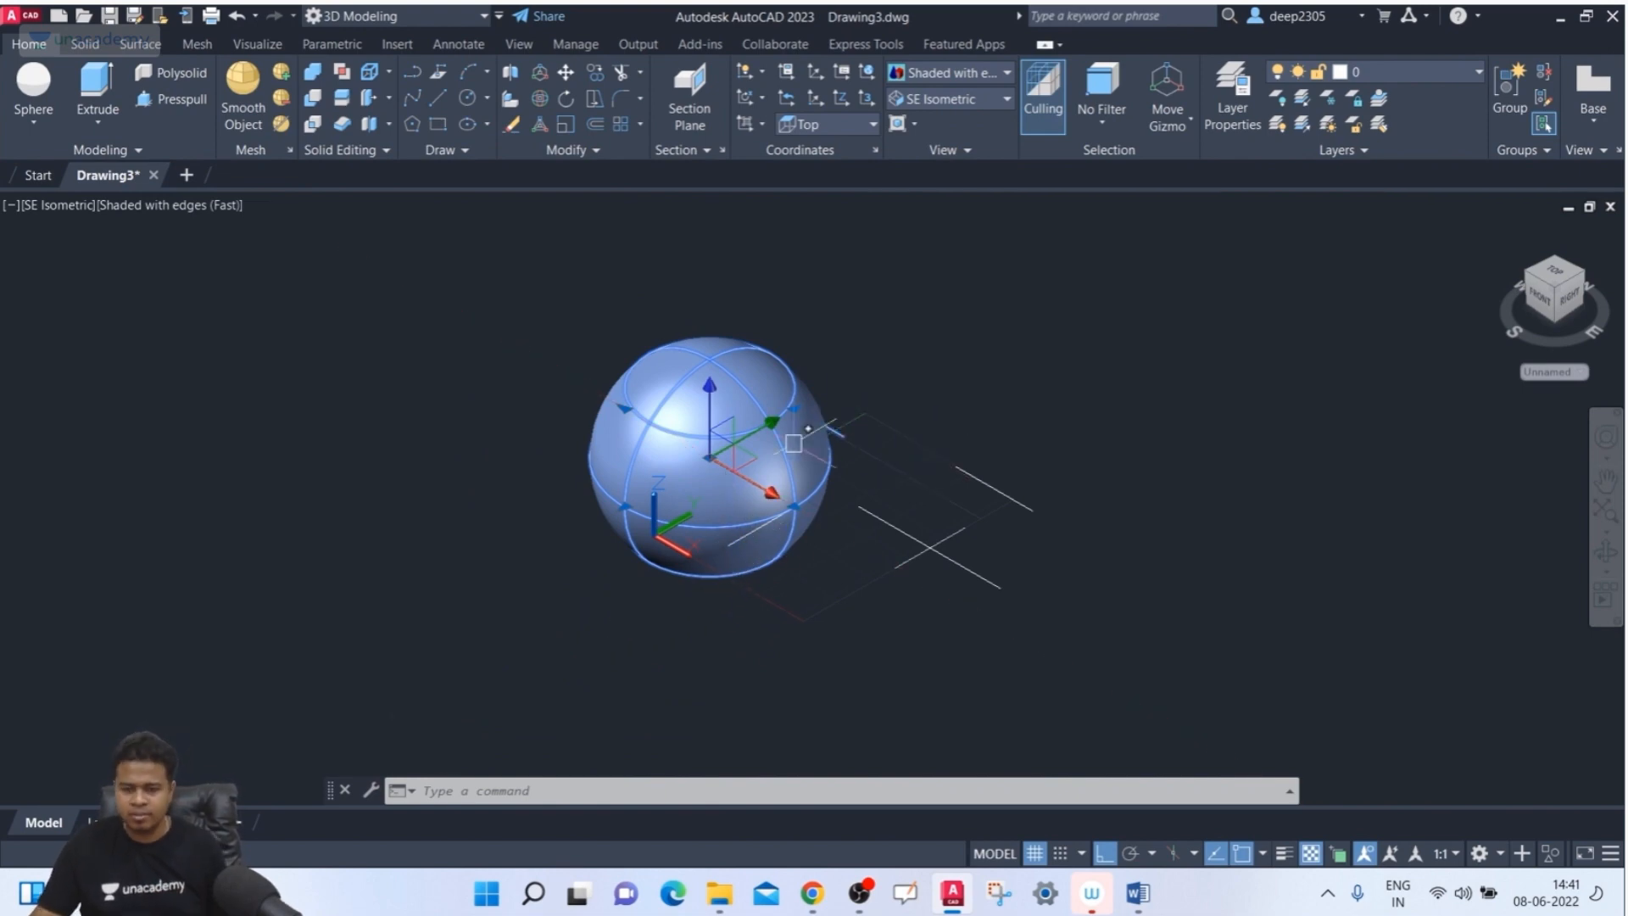
mouse_move(840, 687)
middle_mouse_down("shift")
mouse_move(832, 651)
mouse_move(850, 712)
middle_mouse_up("shift")
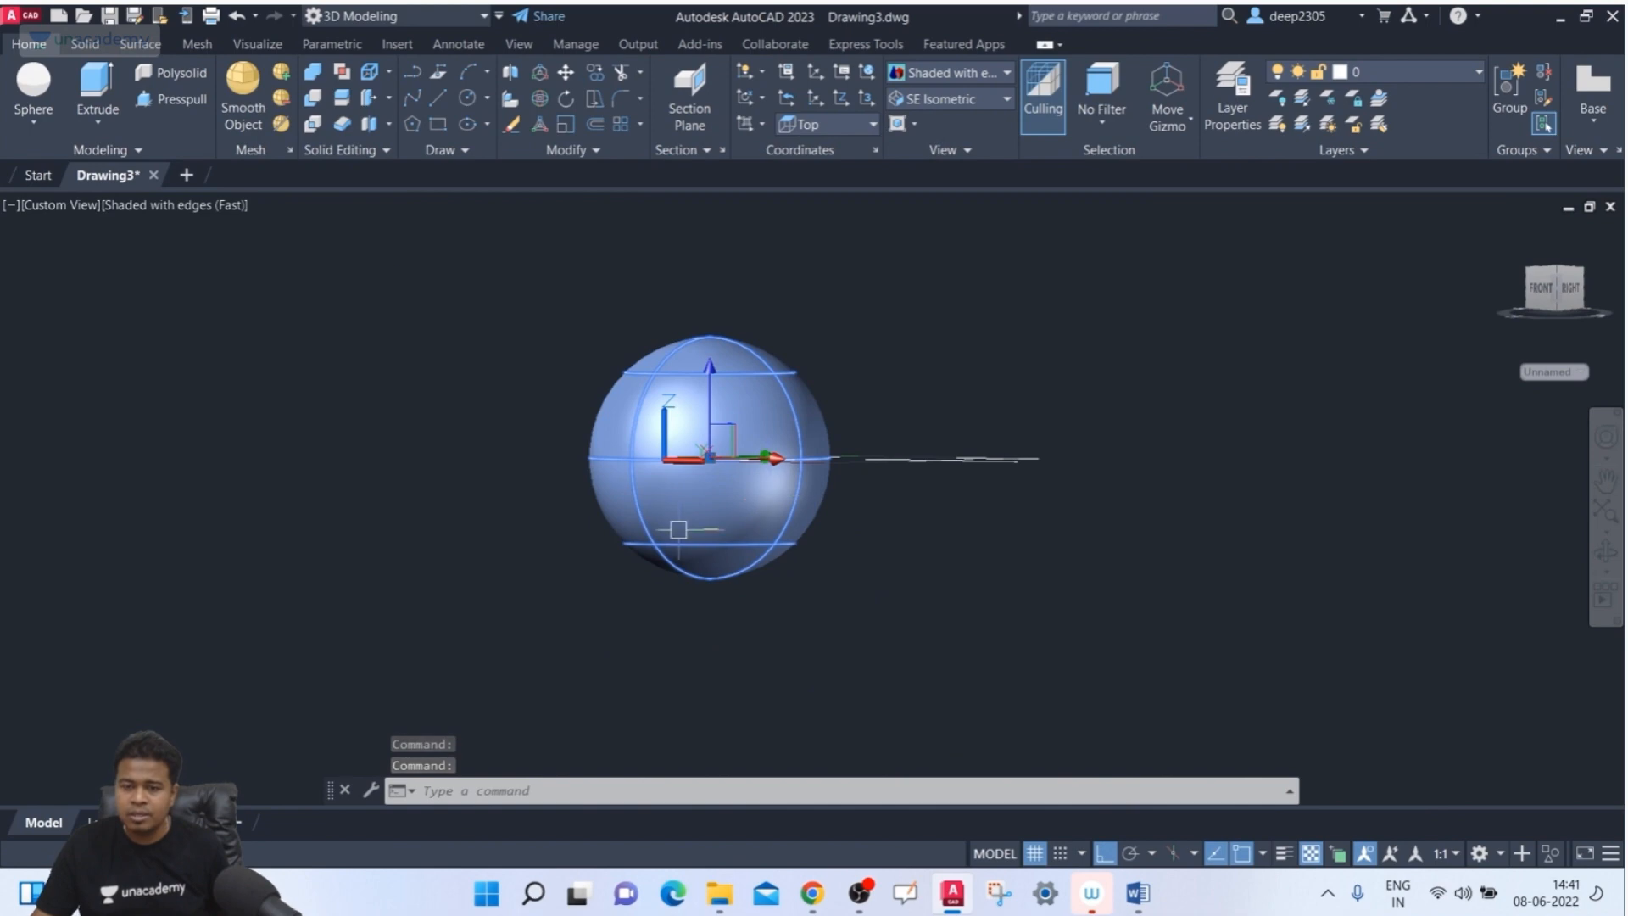
middle_click_drag(727, 516, 726, 648, "shift")
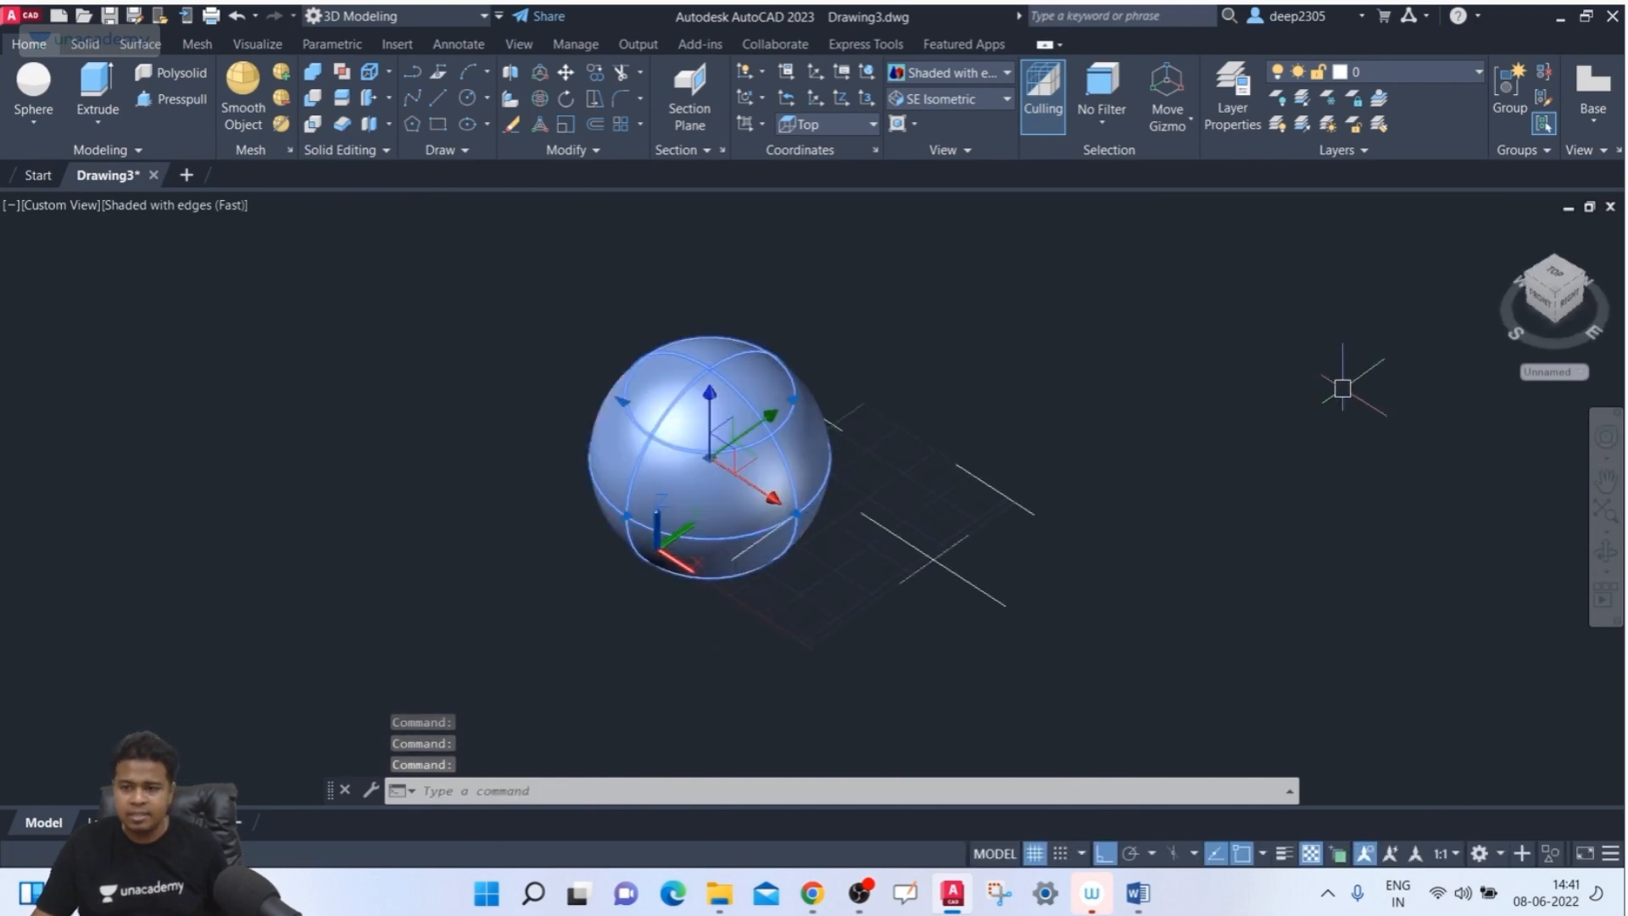
left_click(1557, 299)
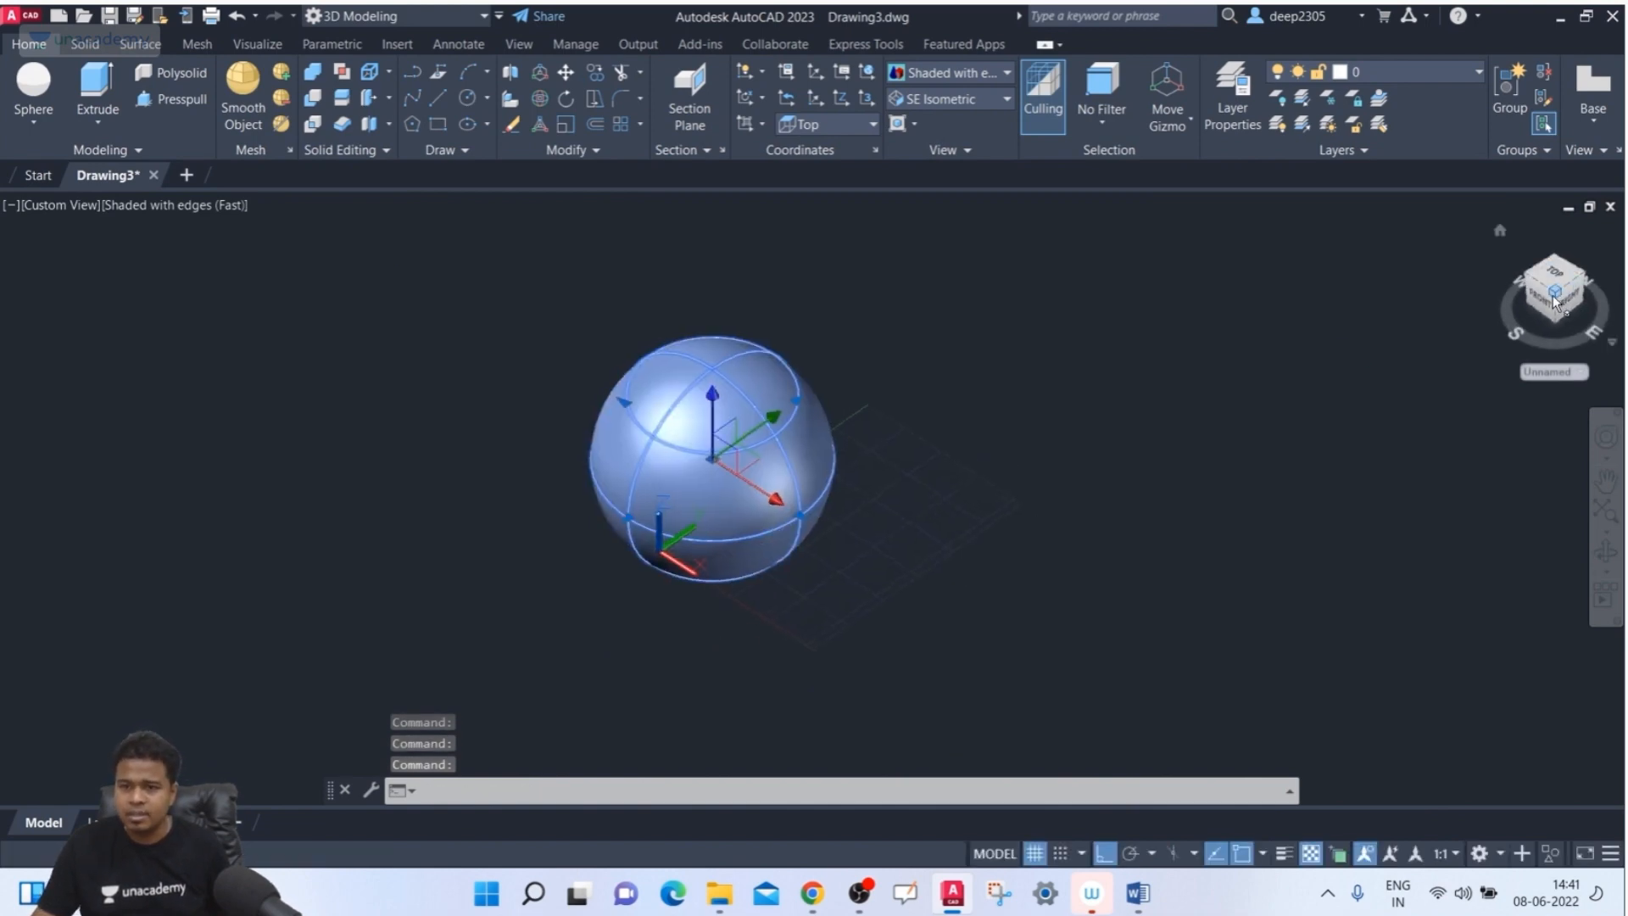
middle_click_drag(1240, 430, 1160, 442)
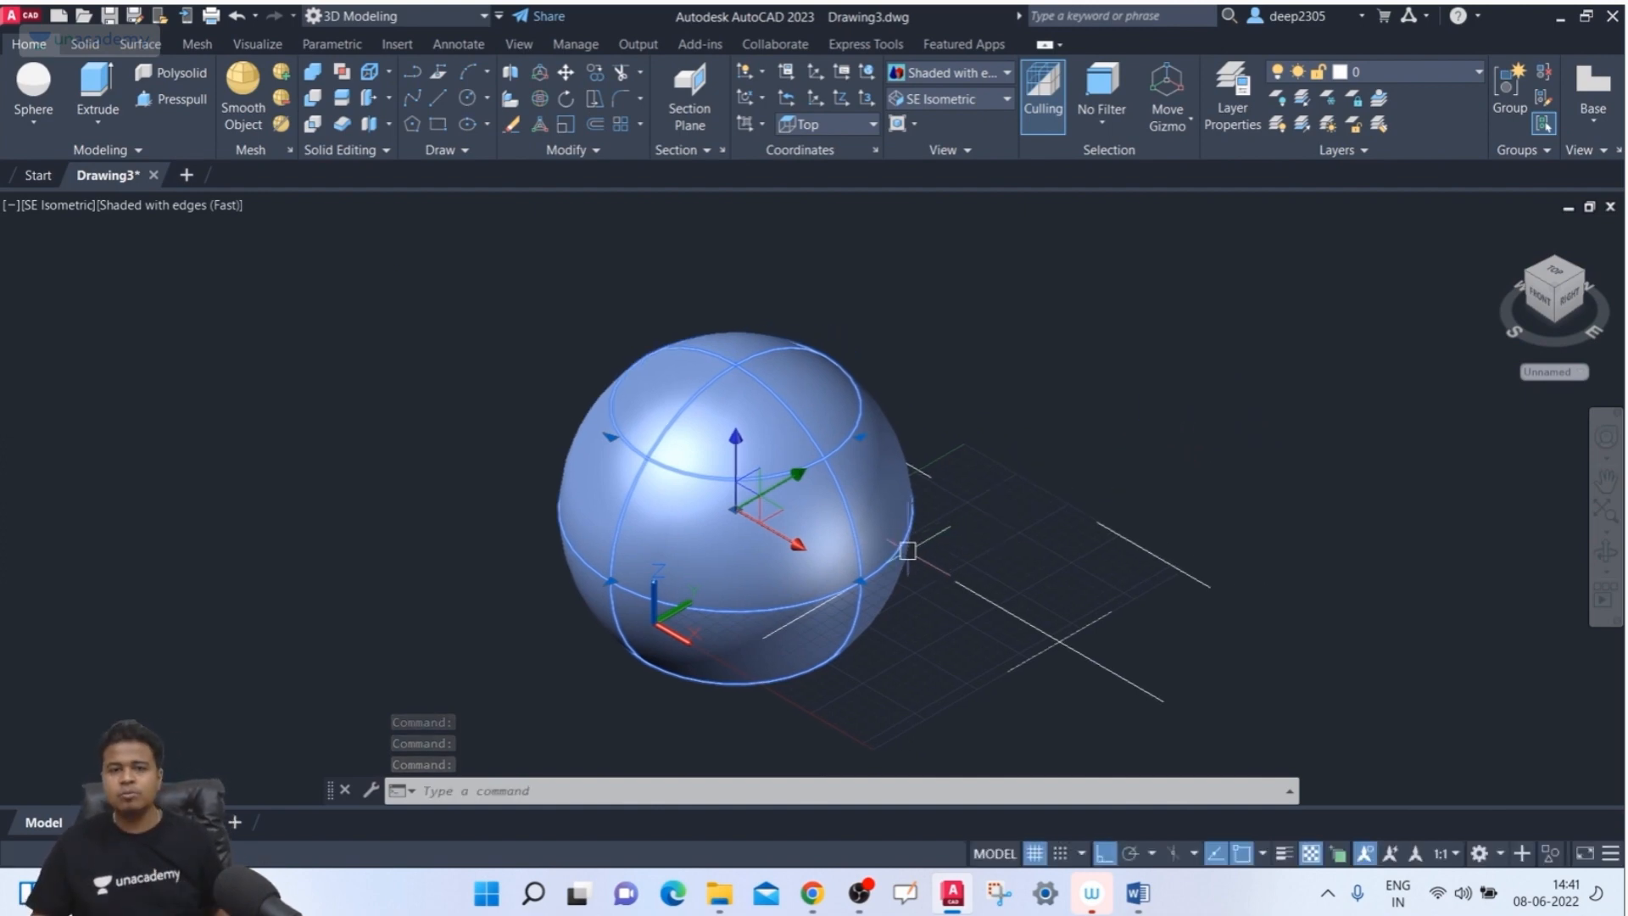
key("Escape")
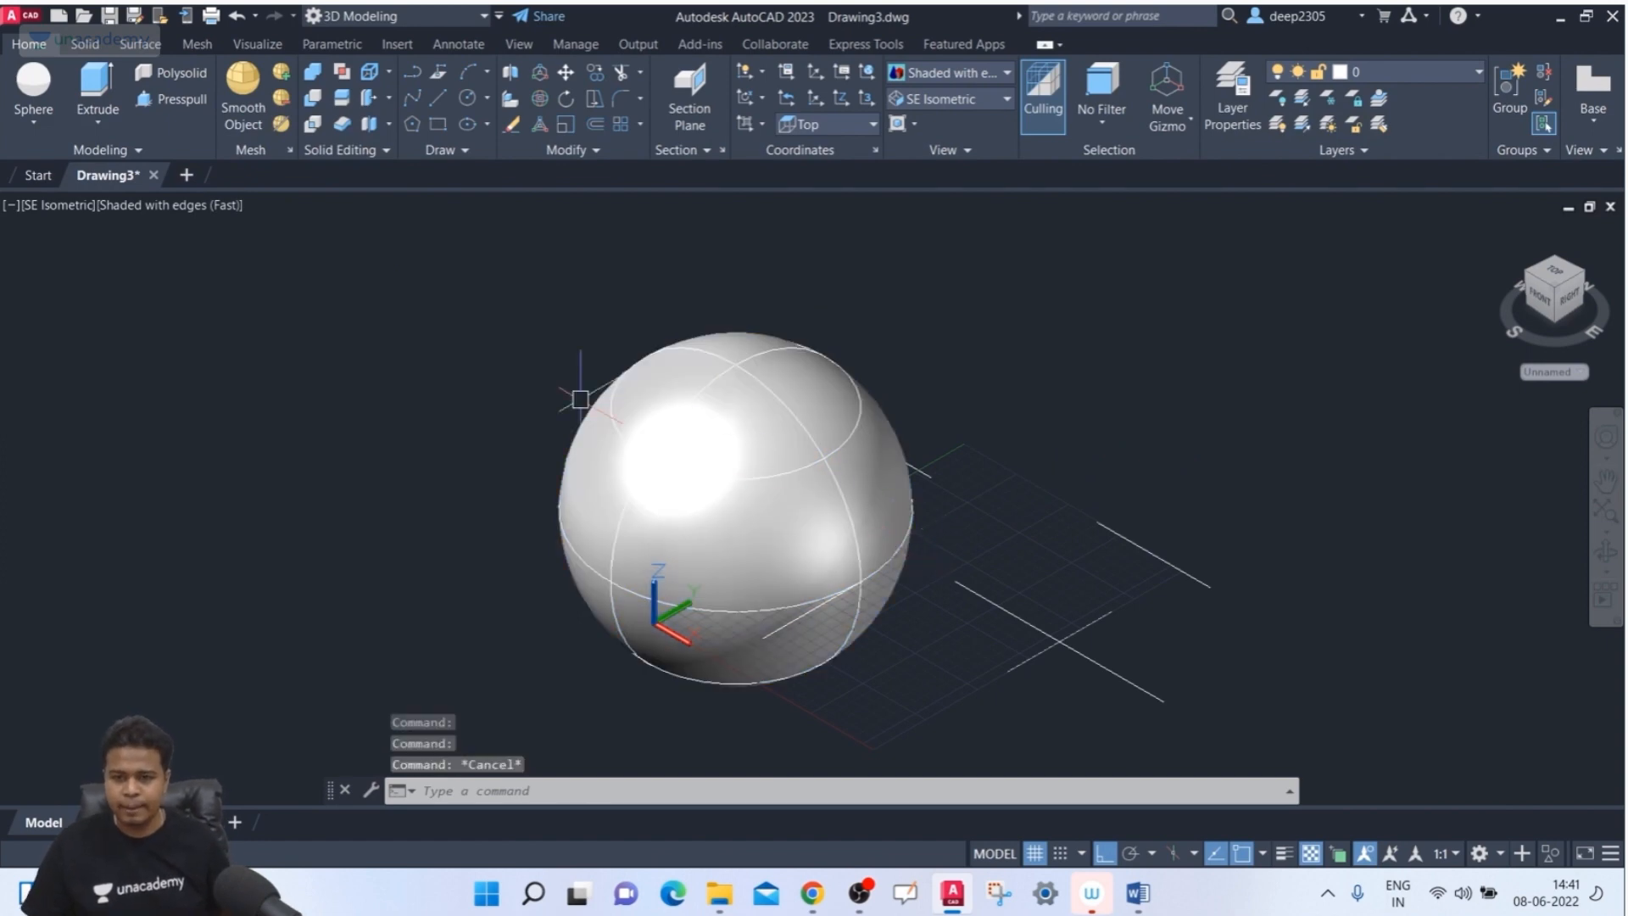
- Delete the tangent sphere of radius 120
left_click(650, 371)
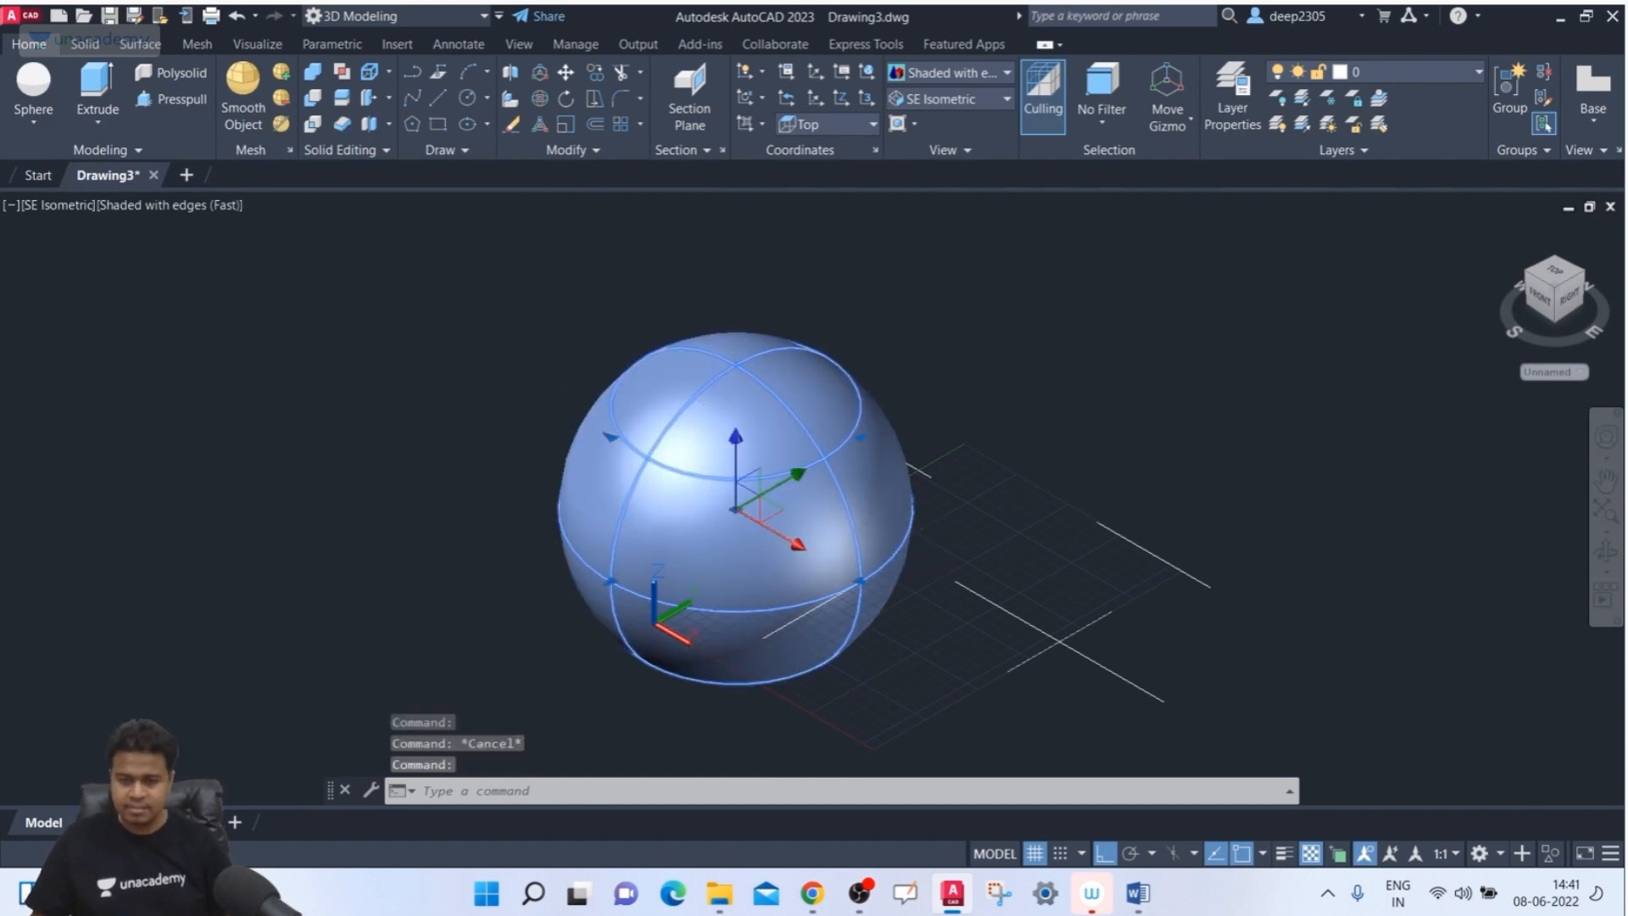
key("Delete")
left_click(57, 133)
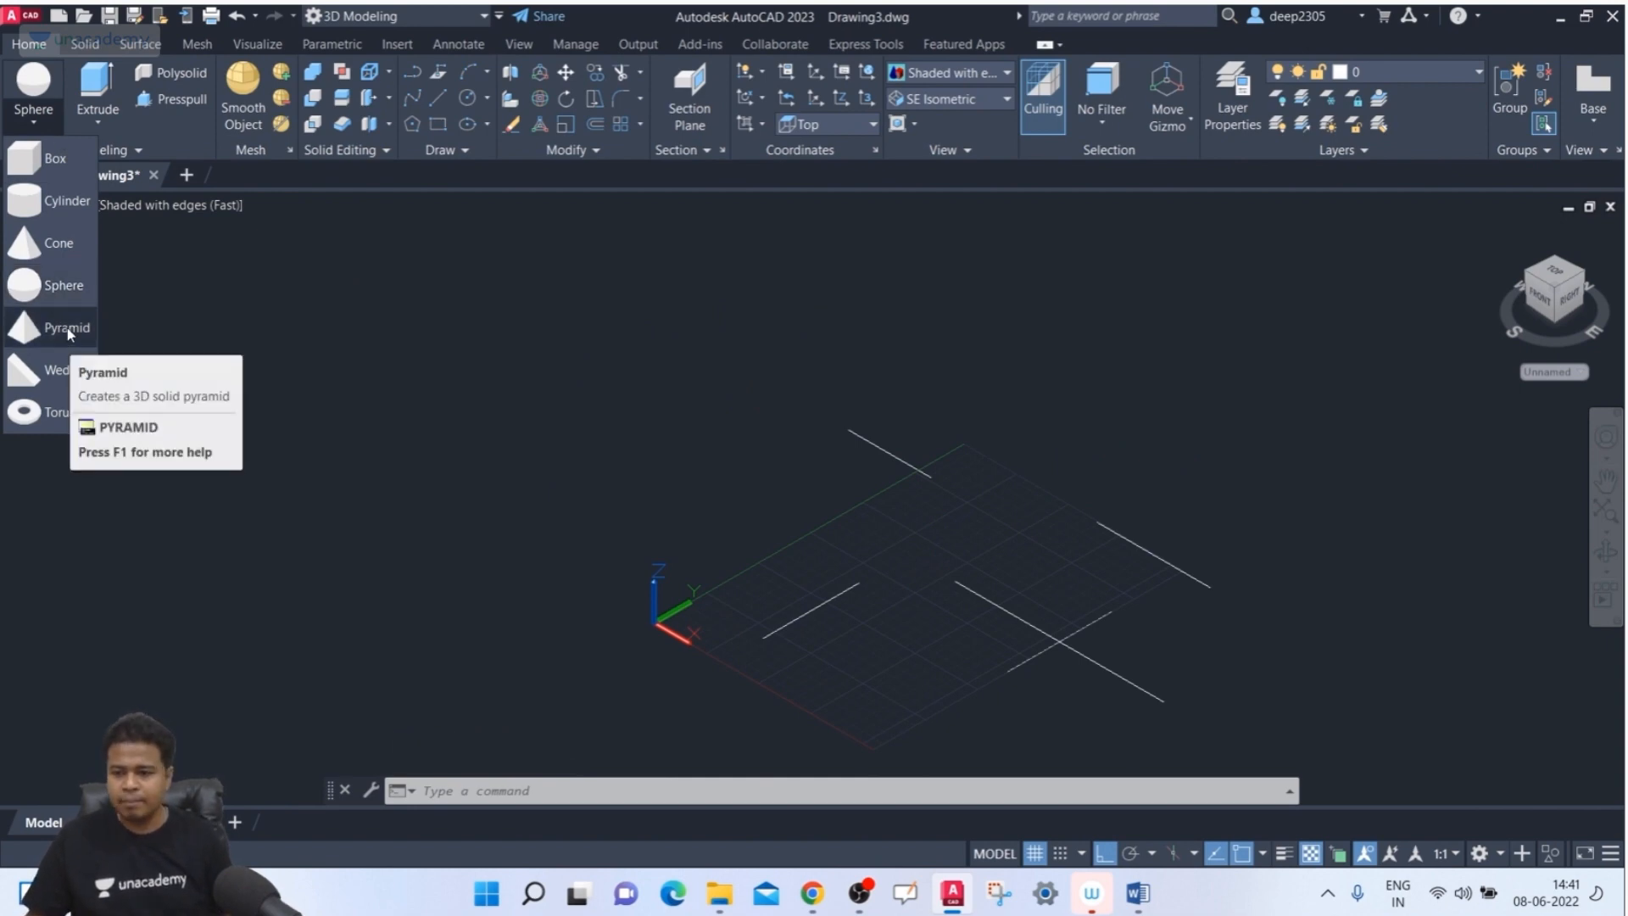
left_click(69, 297)
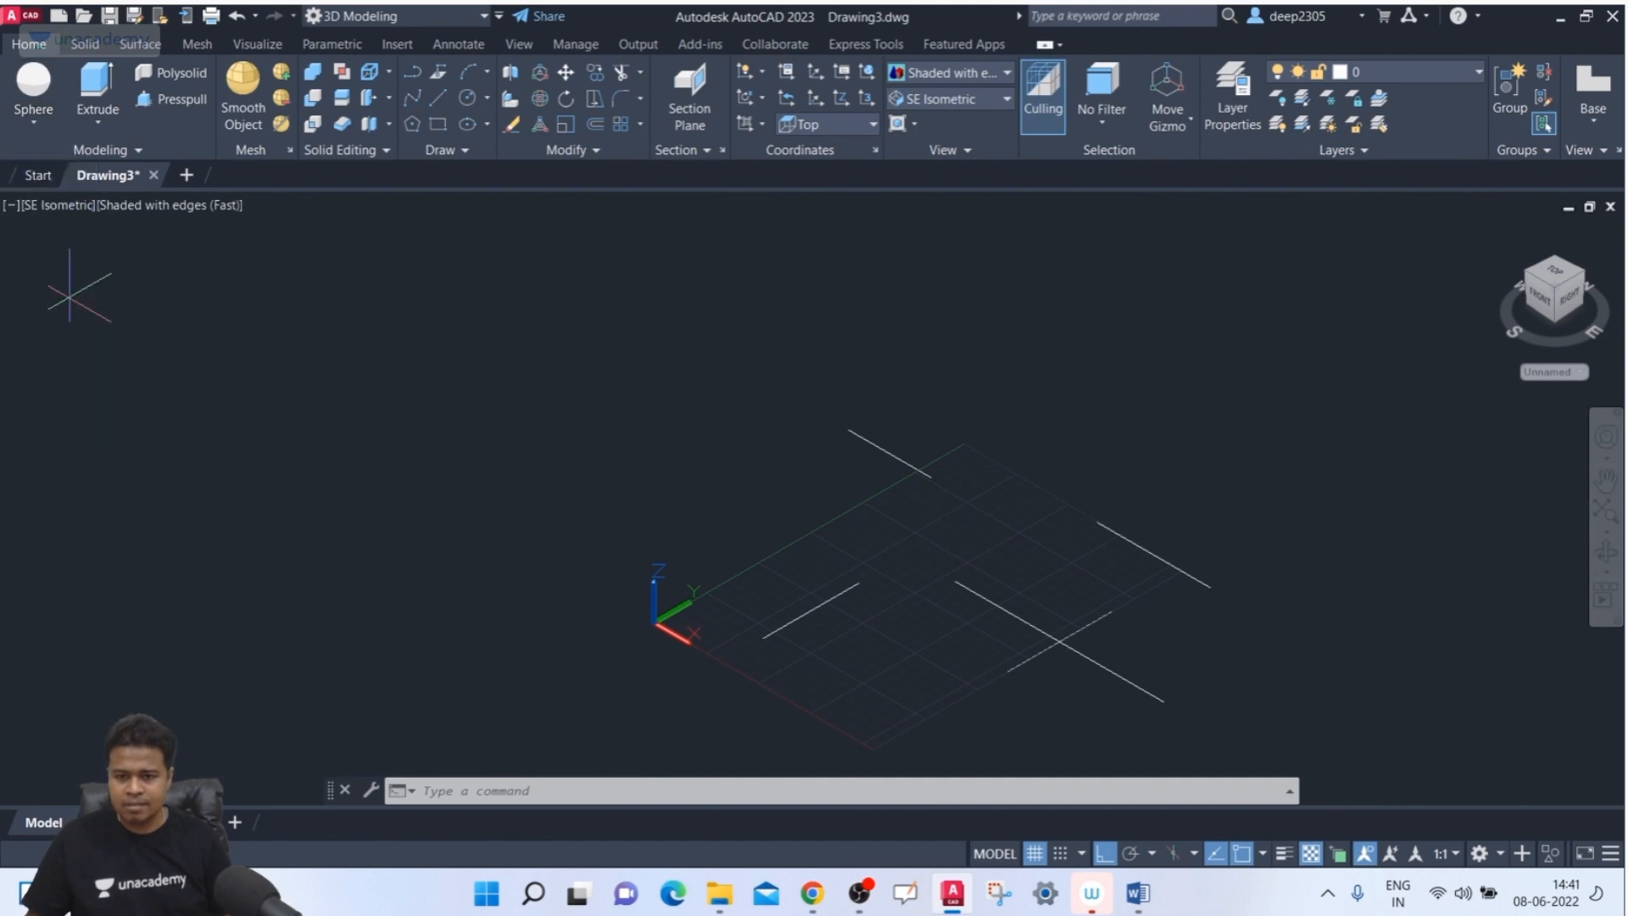
key("Escape")
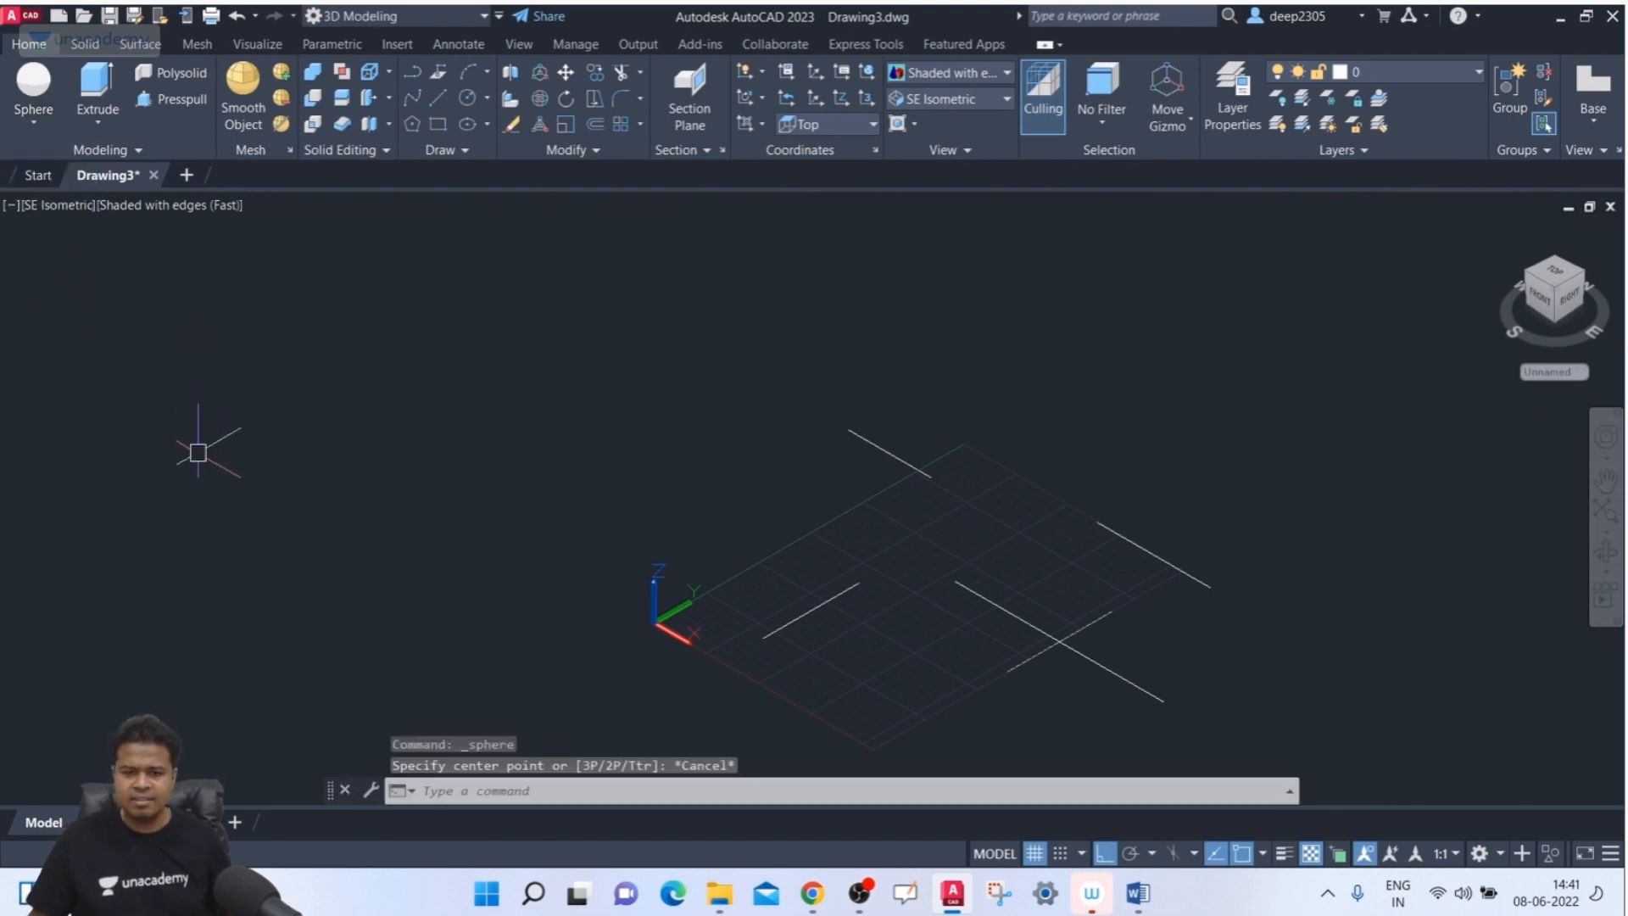
- Create a four-sided Pyramid centred on the separate Y-direction line's rear endpoint, with base radius 150 and a freely picked upward height, ortho mode off
left_click(11, 117)
left_click(56, 328)
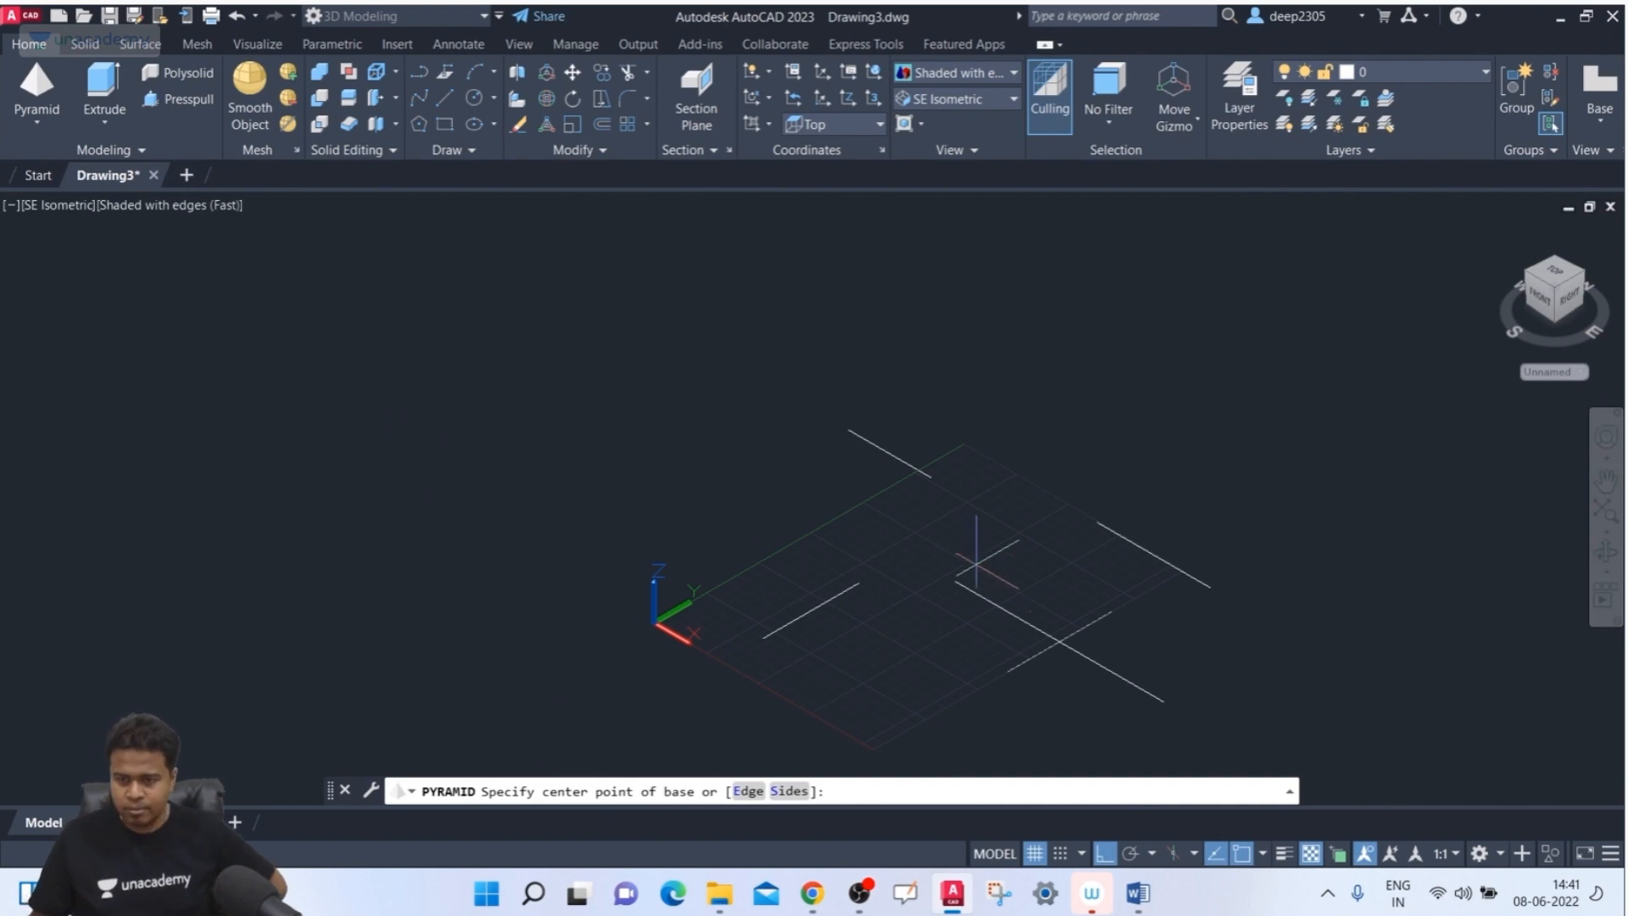
left_click(860, 583)
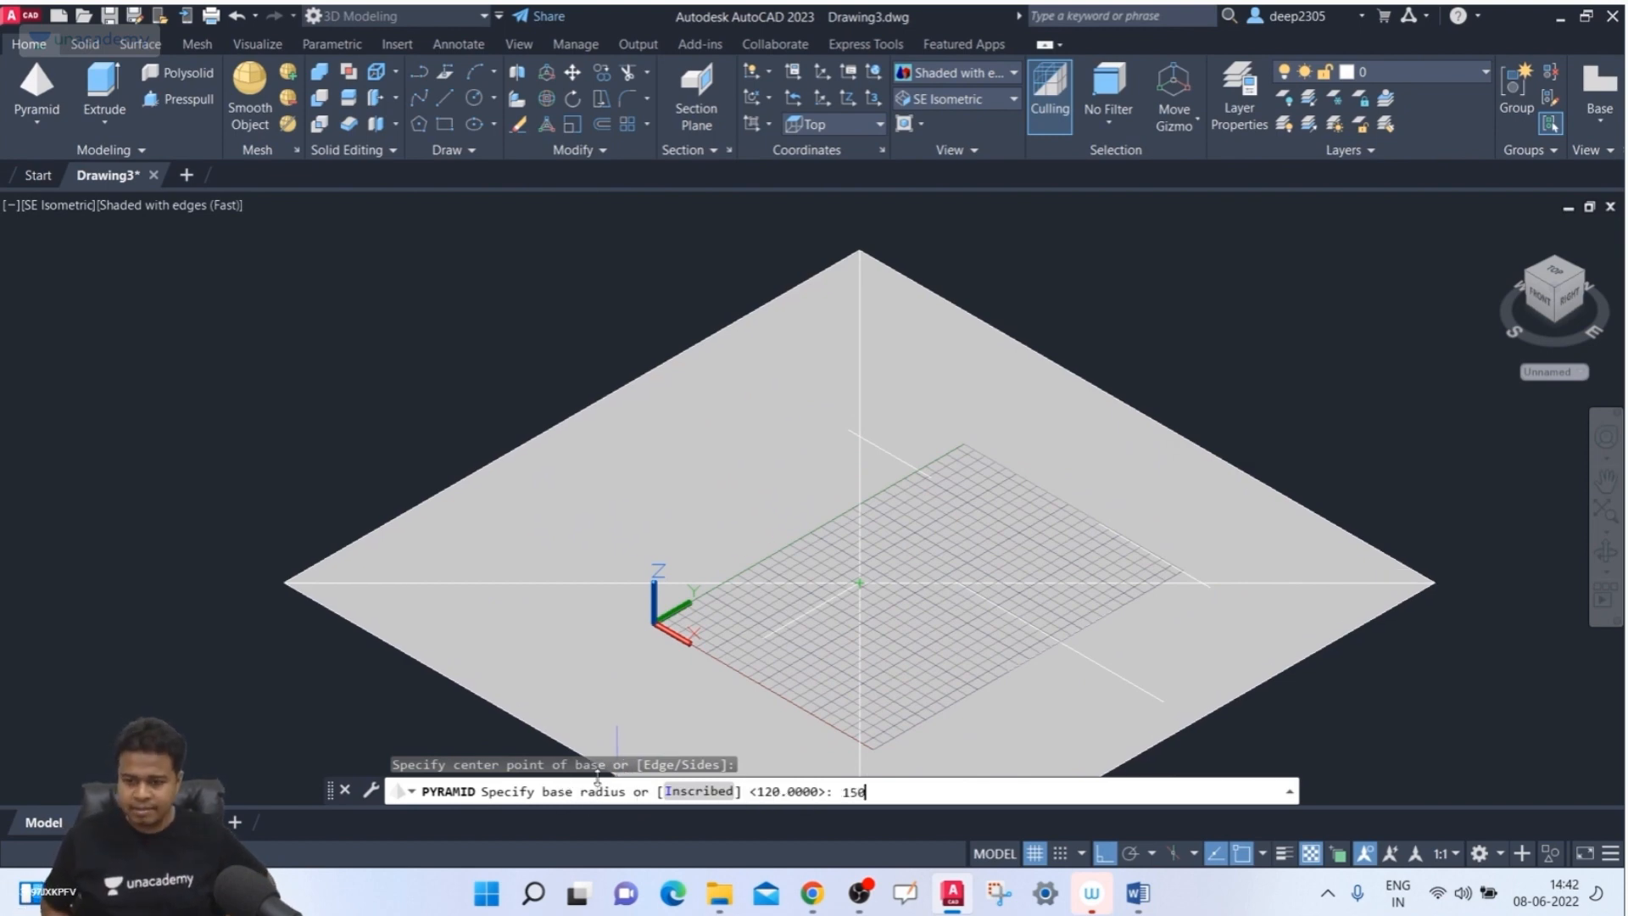
key("Return")
key("F8")
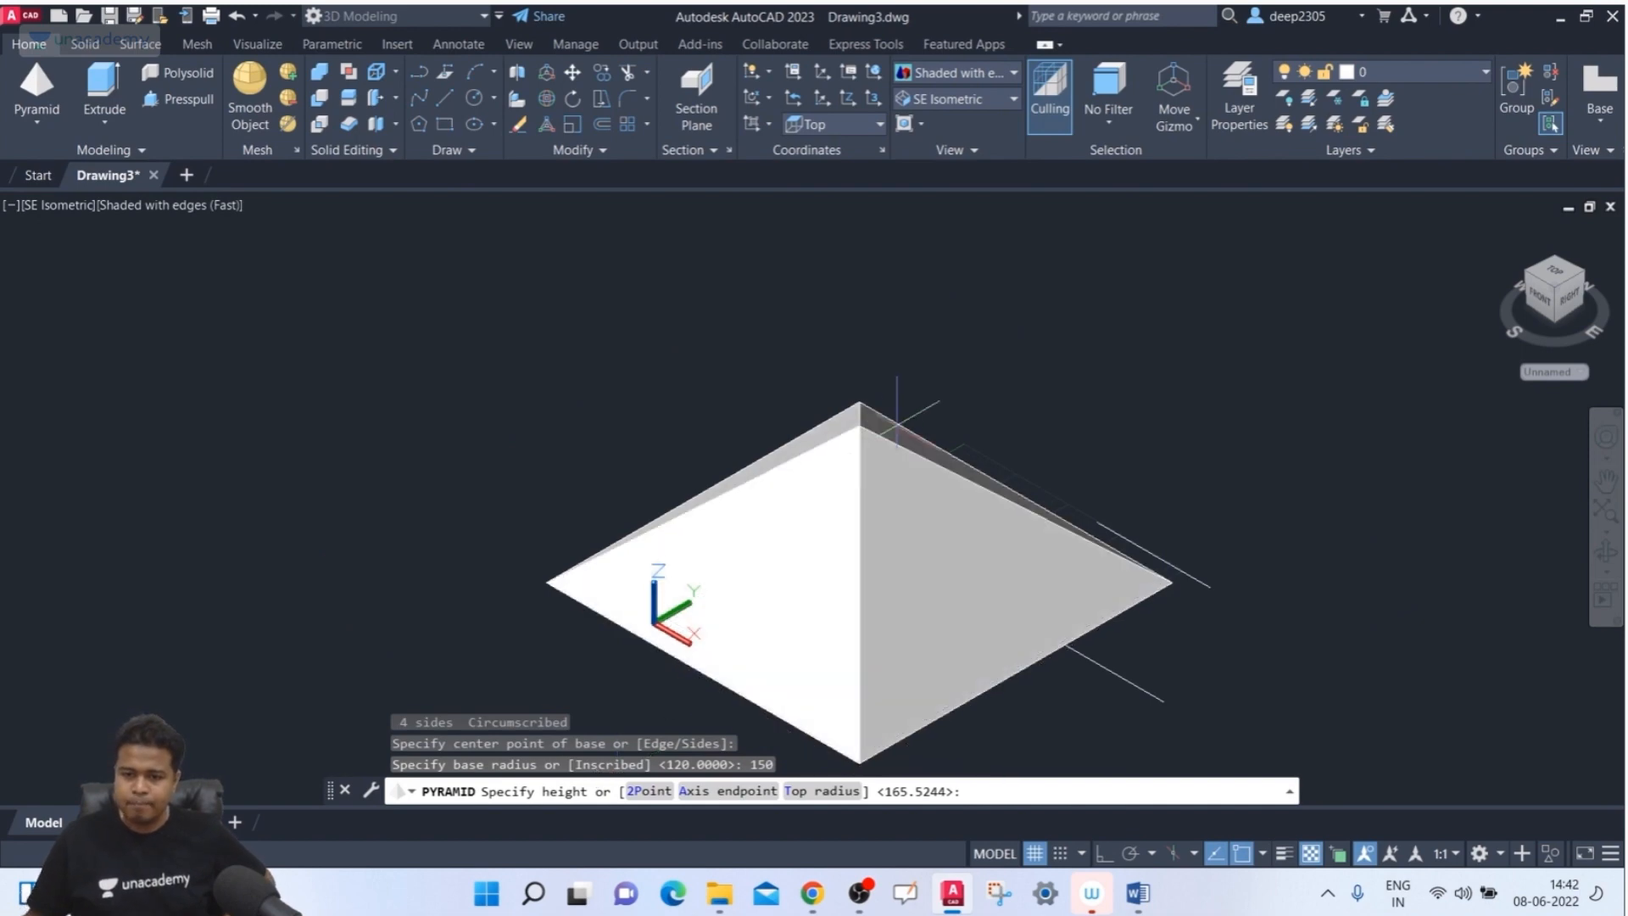
scroll(957, 300, "down", 2)
middle_click_drag(958, 300, 814, 441)
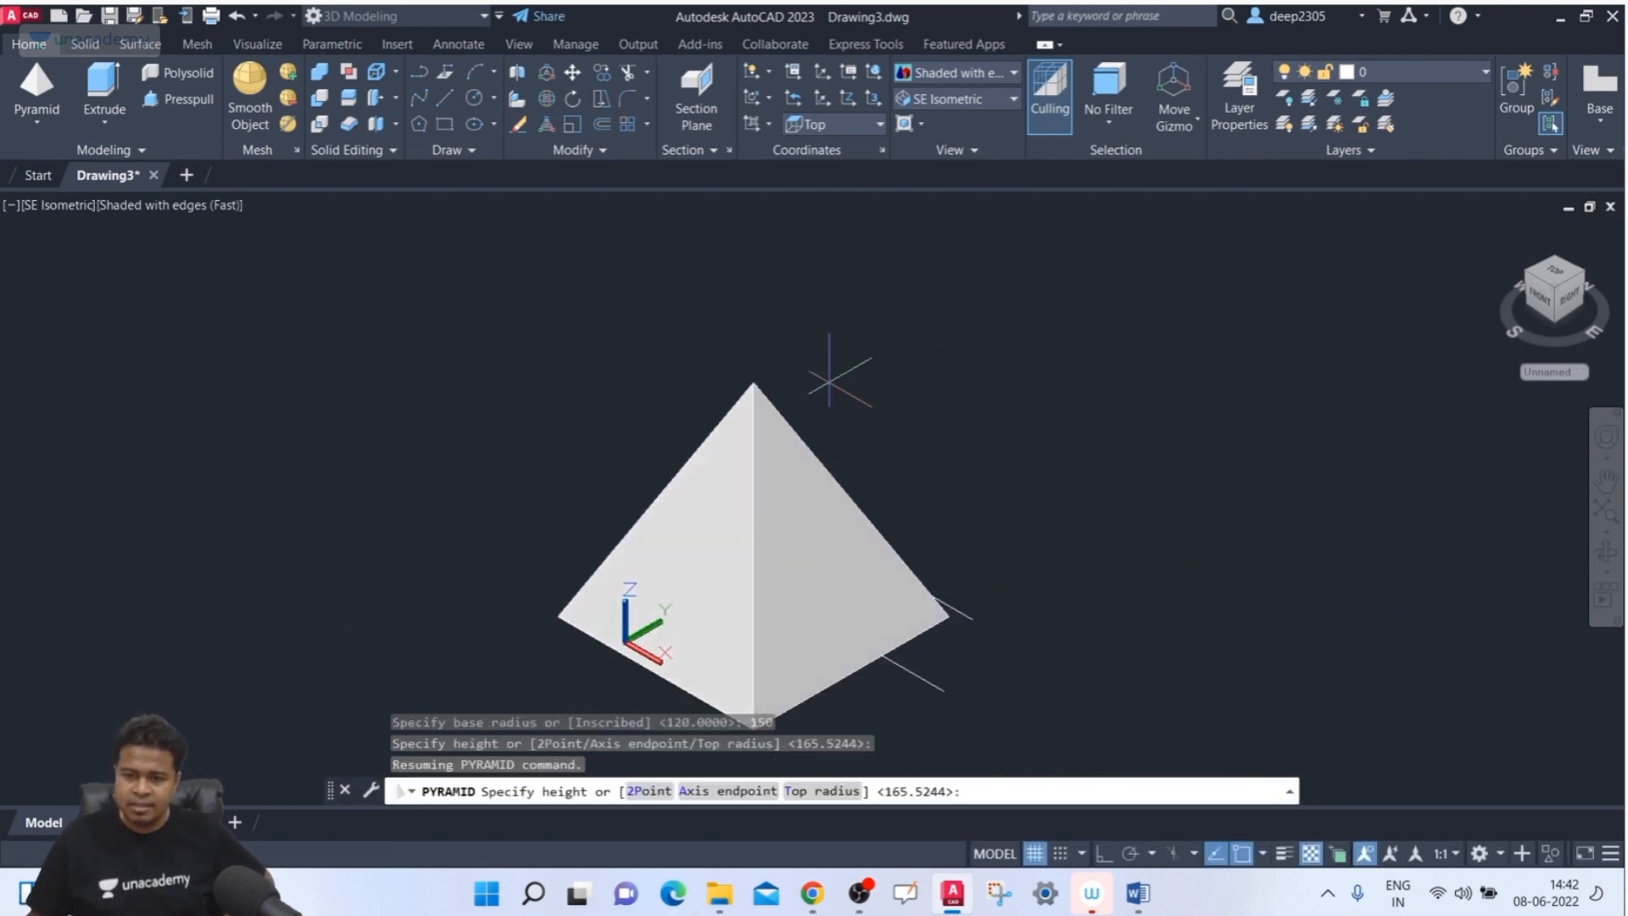
left_click(868, 299)
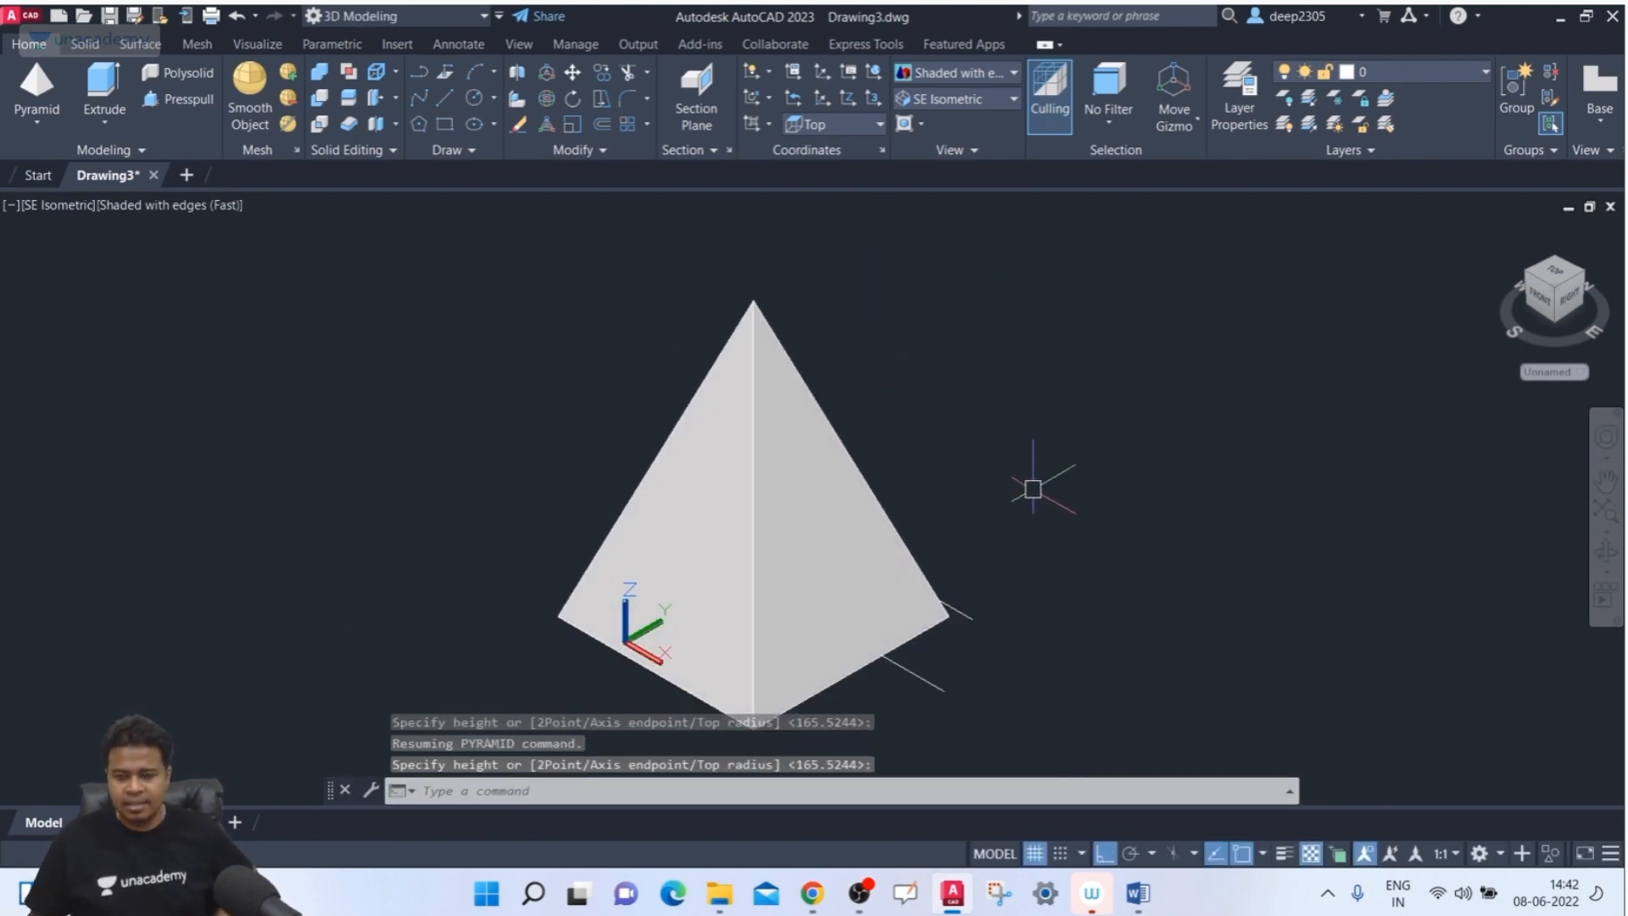
- Inspect the pyramid's underside and delete the pyramid, keeping the construction lines
middle_click_drag(1065, 505, 812, 467, "shift")
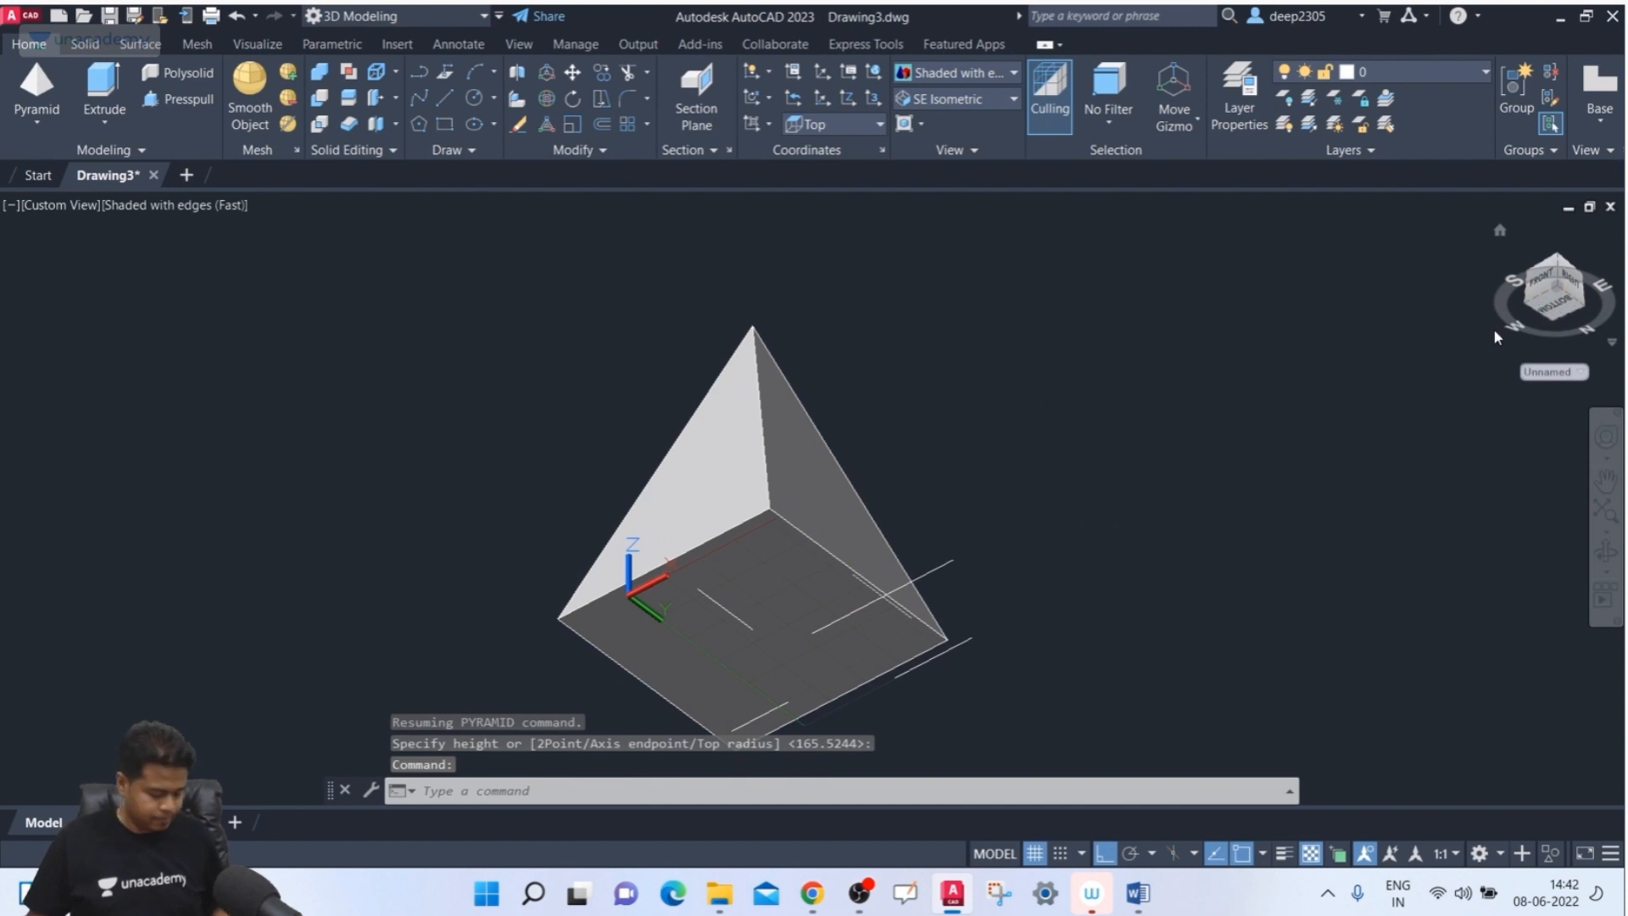
key("ctrl+z")
left_click_drag(872, 368, 673, 458)
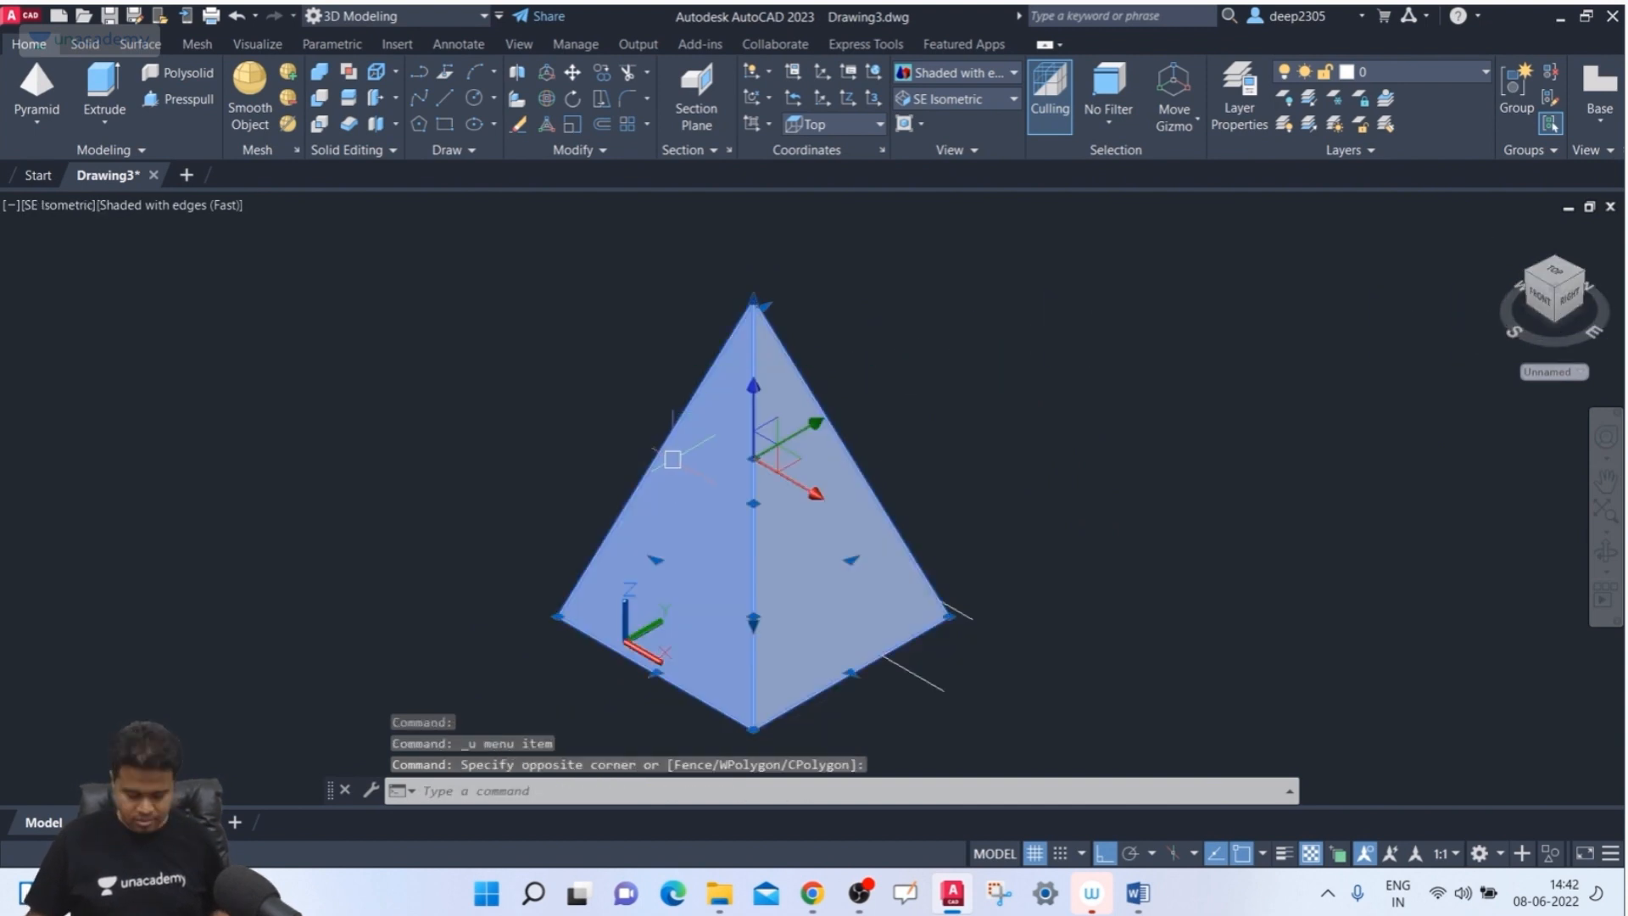
key("Delete")
left_click(51, 91)
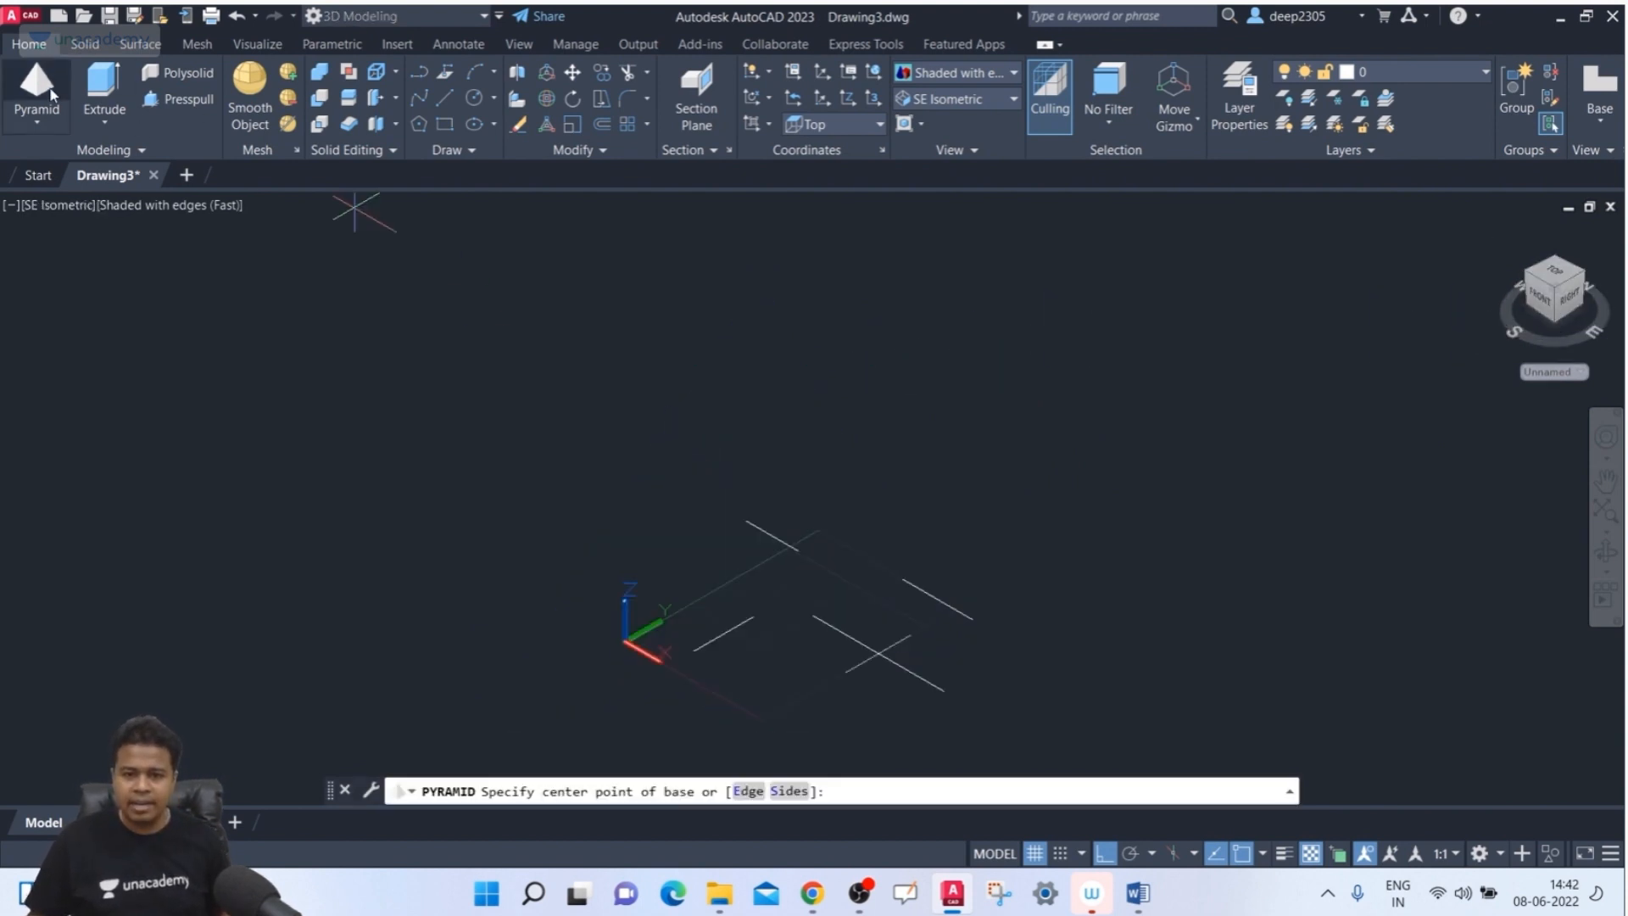
left_click(745, 794)
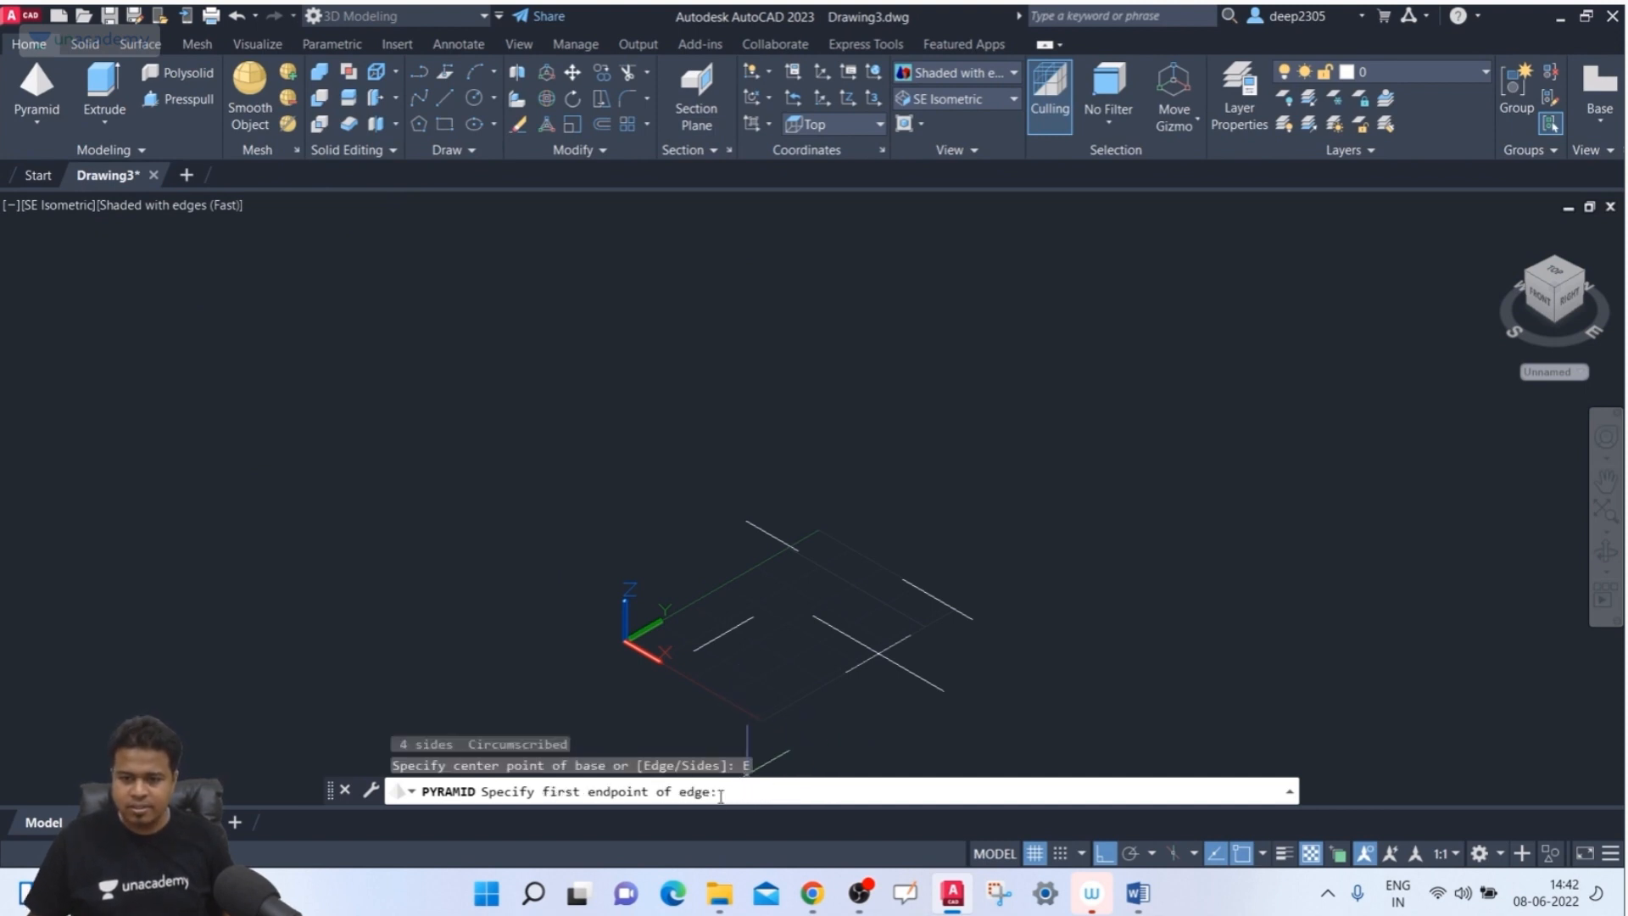
key("Escape")
- Start a six-sided Pyramid with the Edge option, placing the base edge between the endpoints of the separate Y-direction line
left_click(38, 89)
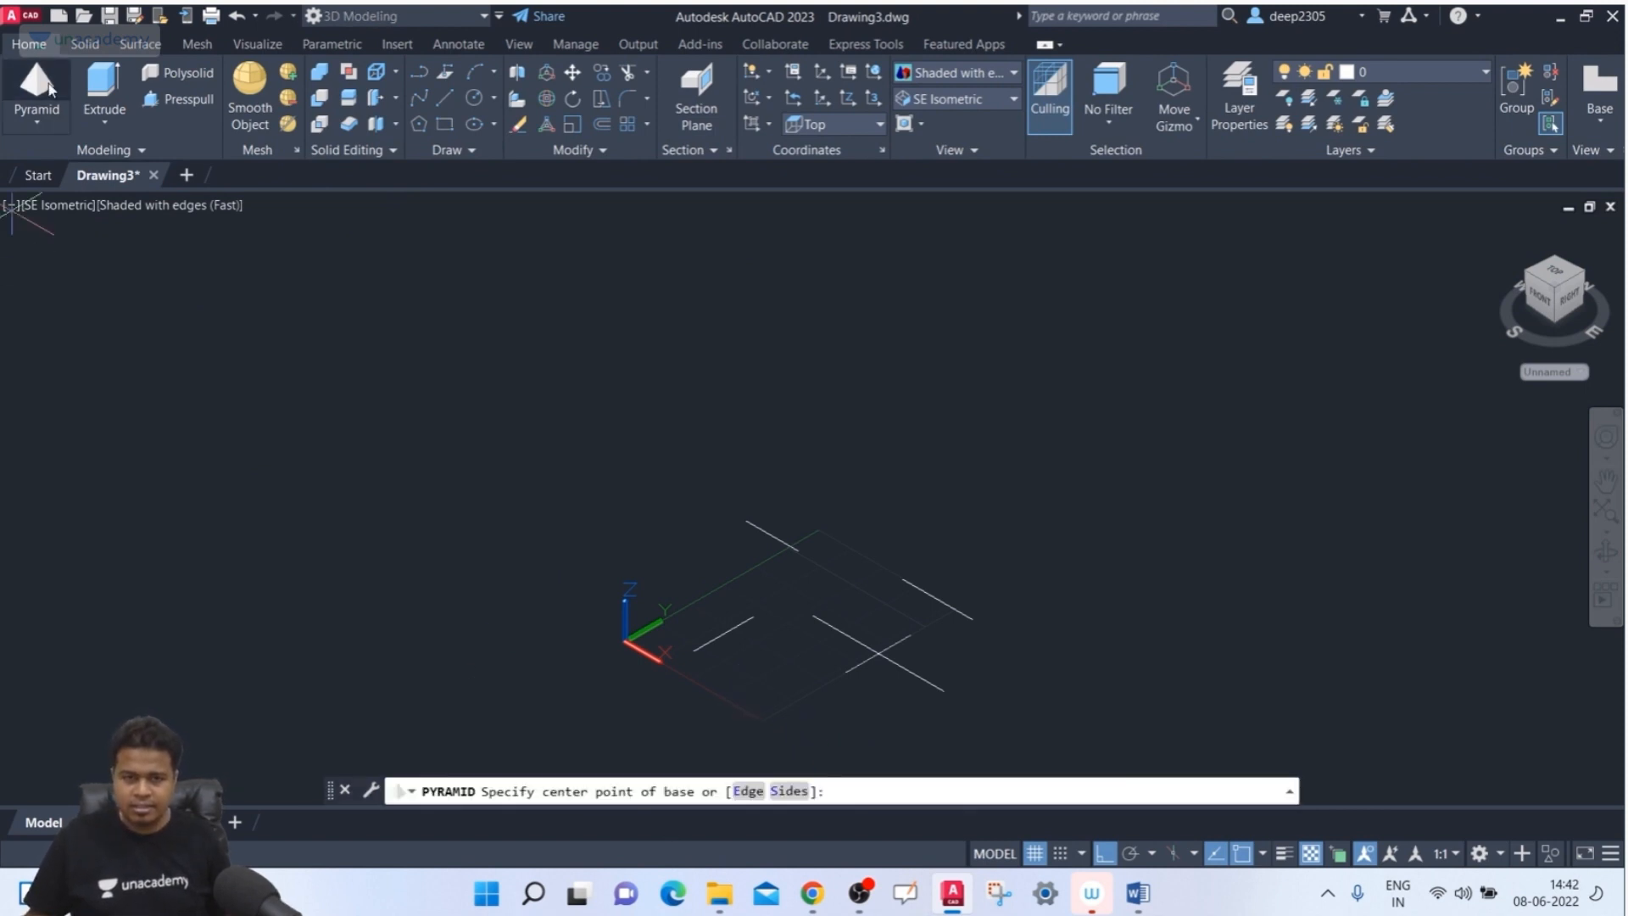
left_click(788, 791)
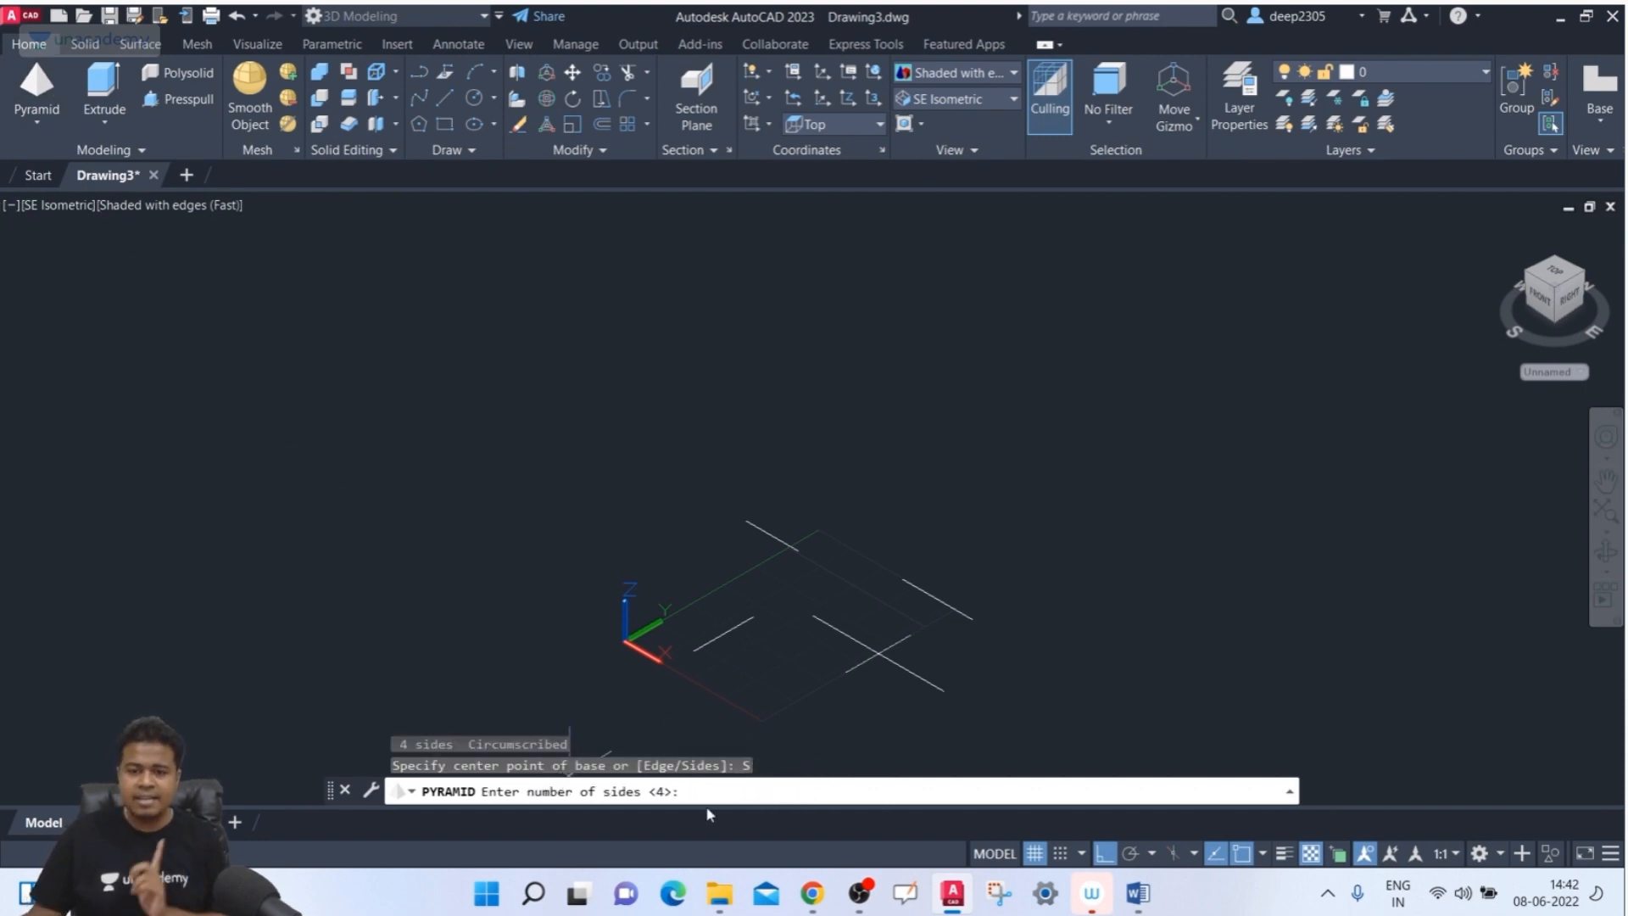
type("6")
key("Return")
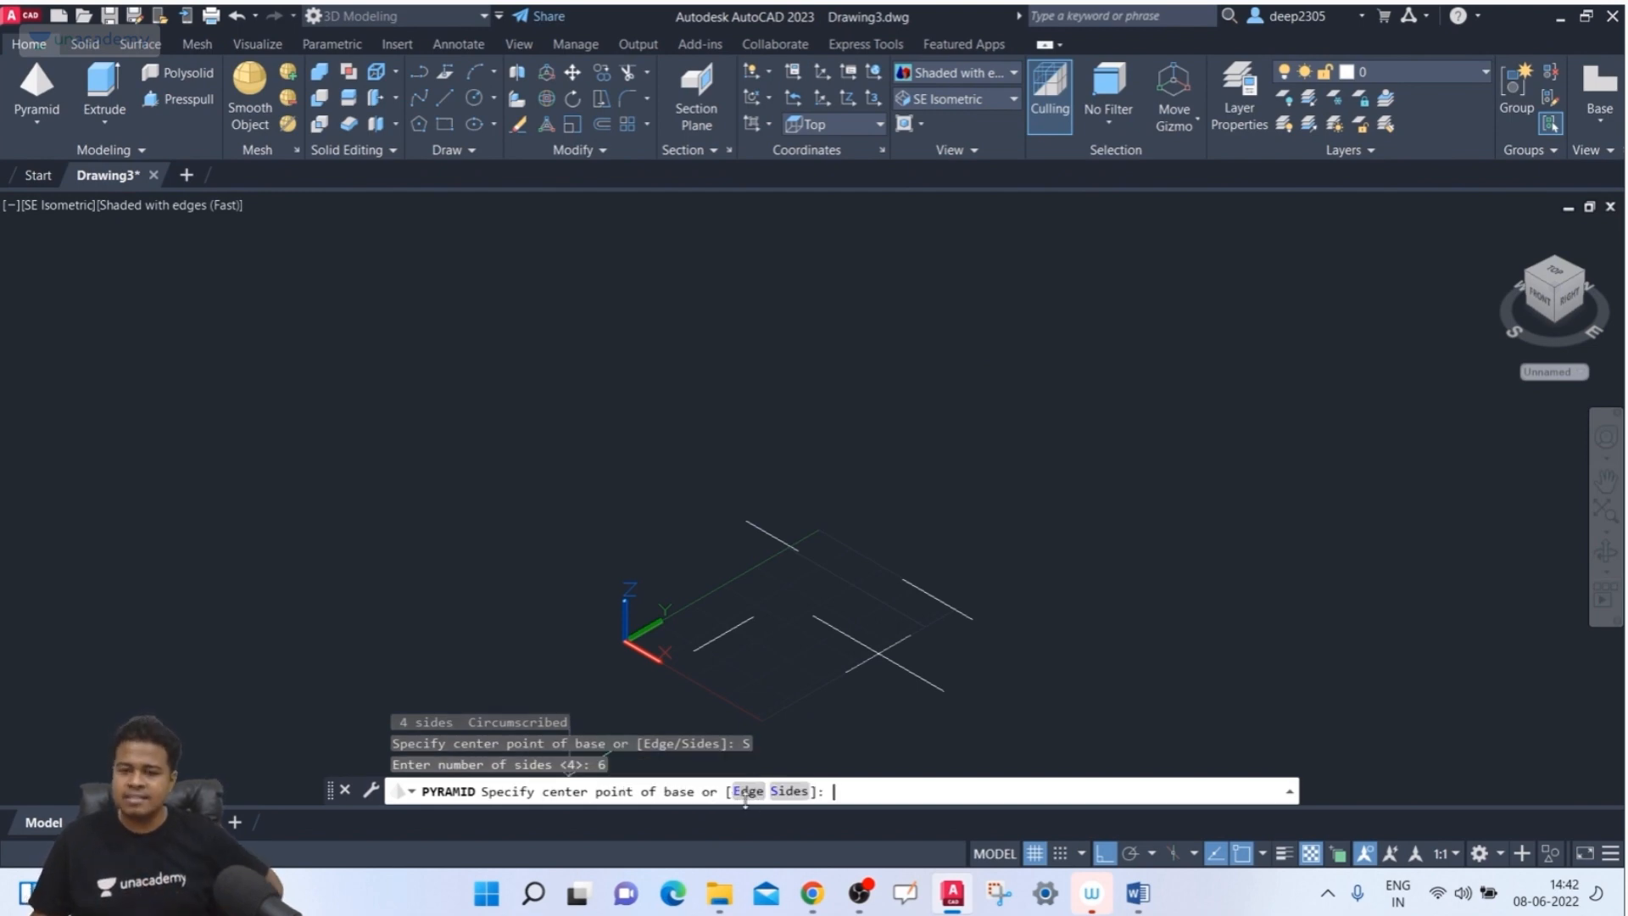
left_click(748, 791)
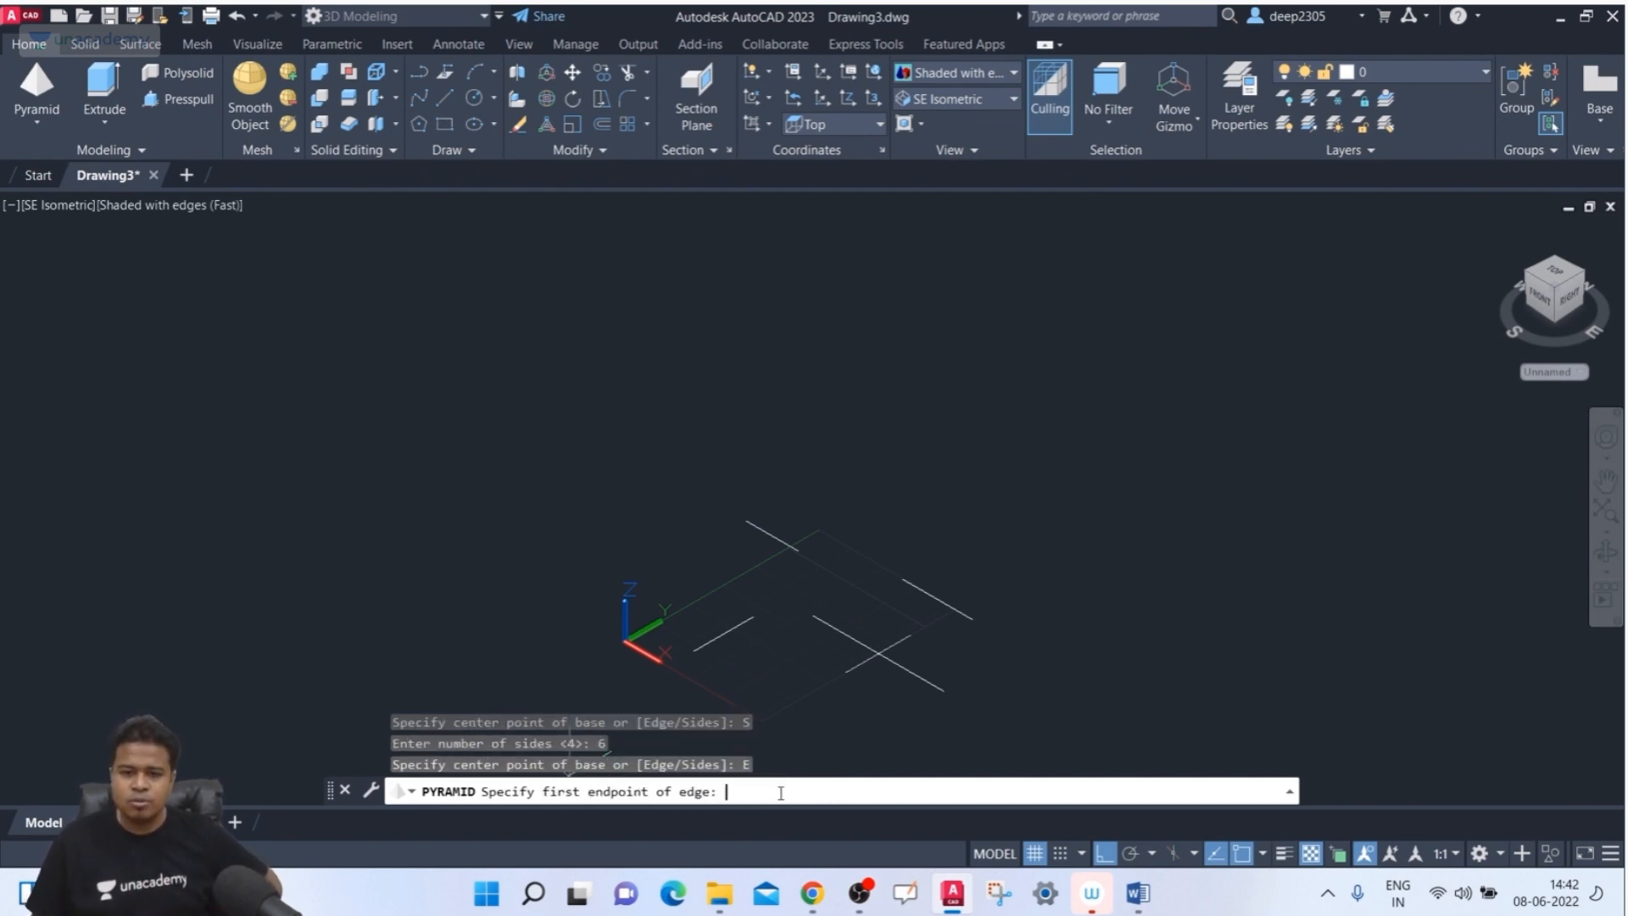
scroll(786, 695, "up", 2)
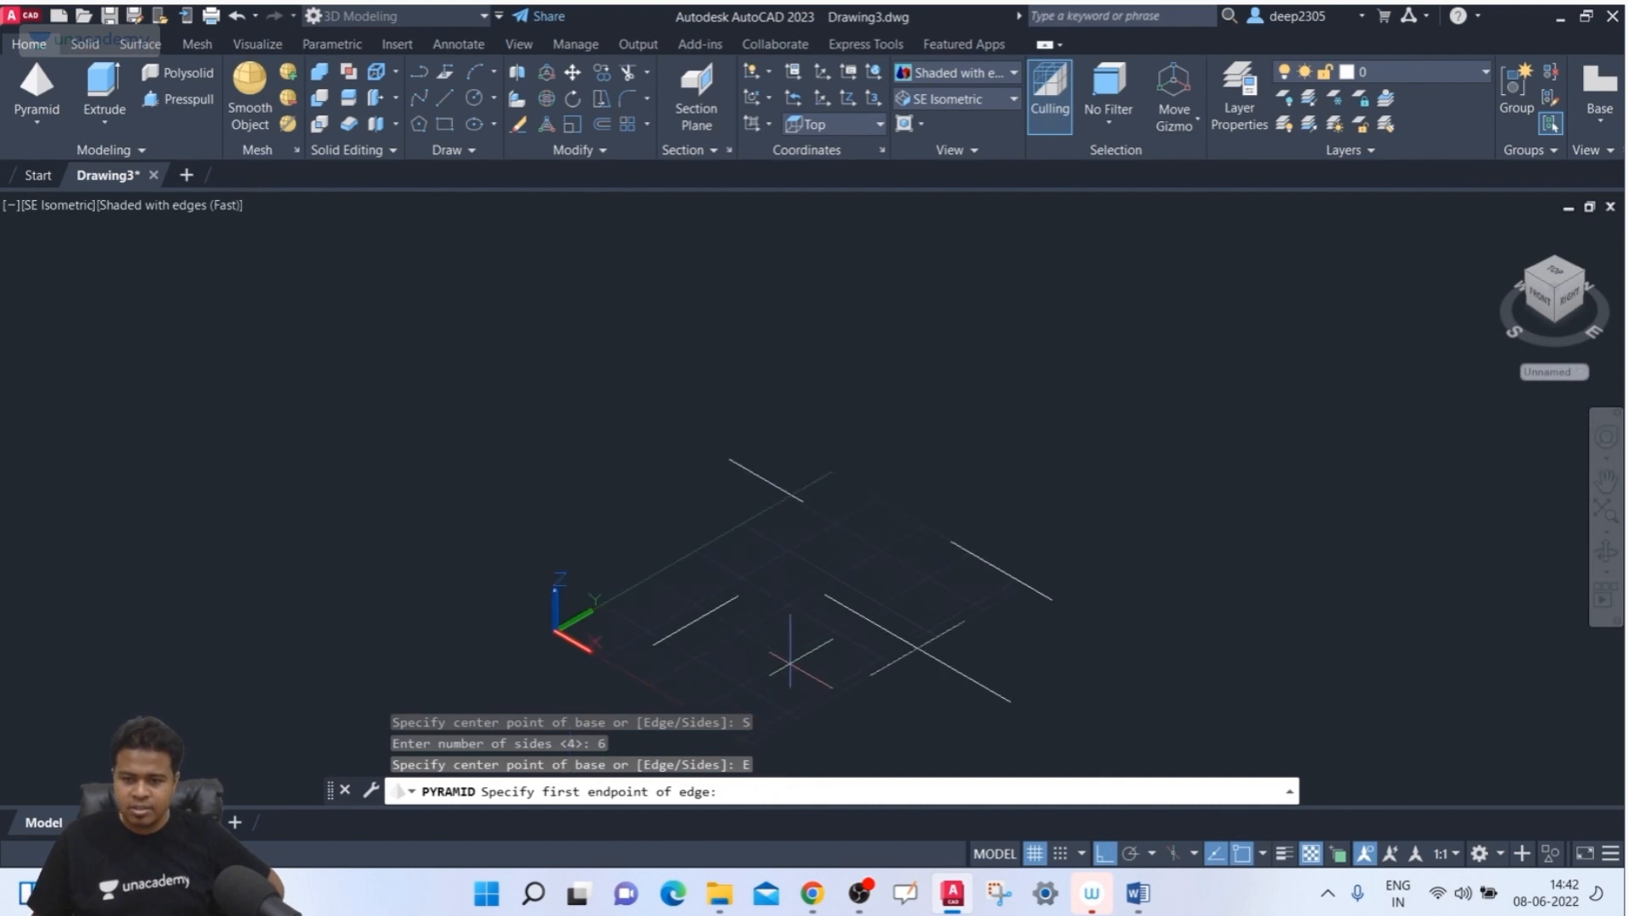
left_click(593, 637)
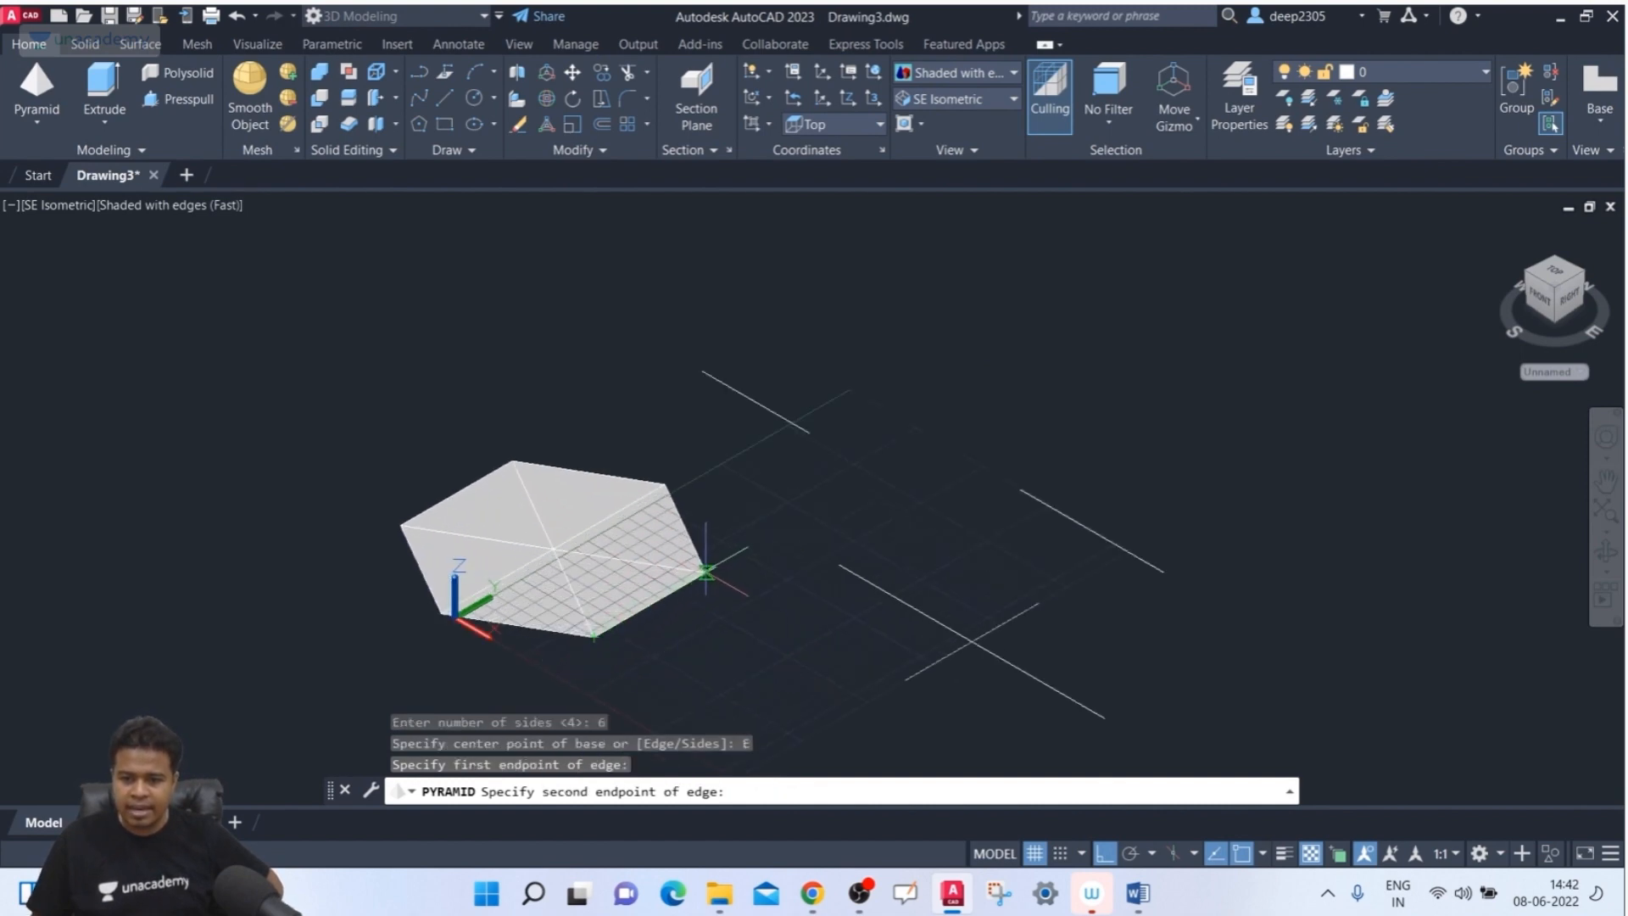
left_click(715, 564)
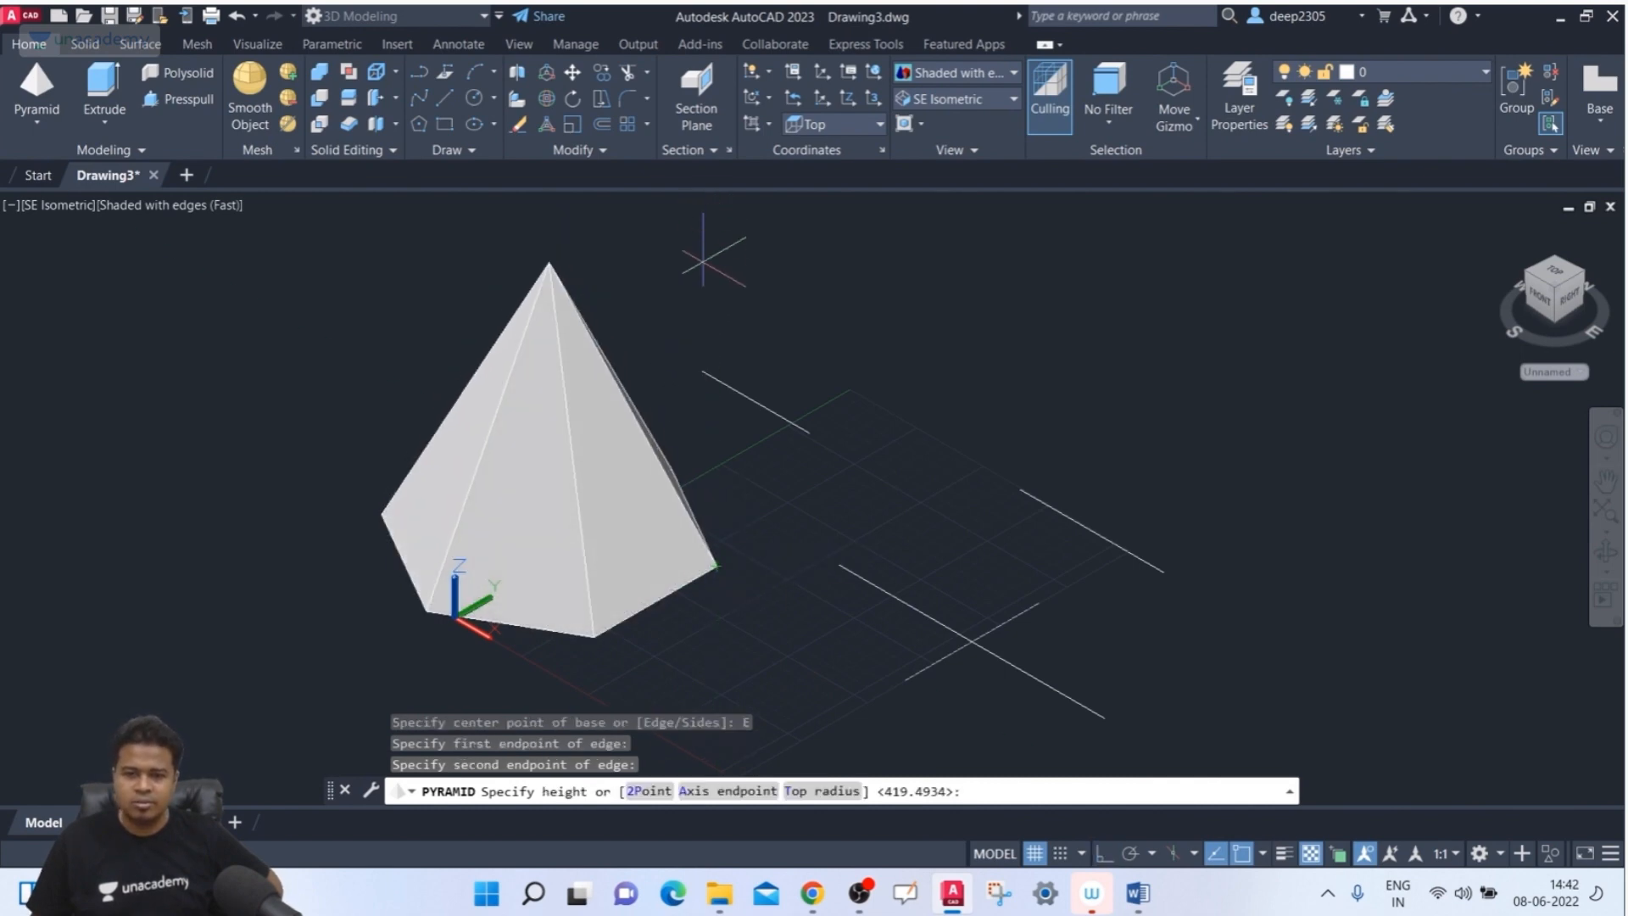
- Set the hexagonal pyramid's height with the Axis endpoint option, picking the apex straight up along Z at a height of about 211
middle_click_drag(702, 254, 693, 408)
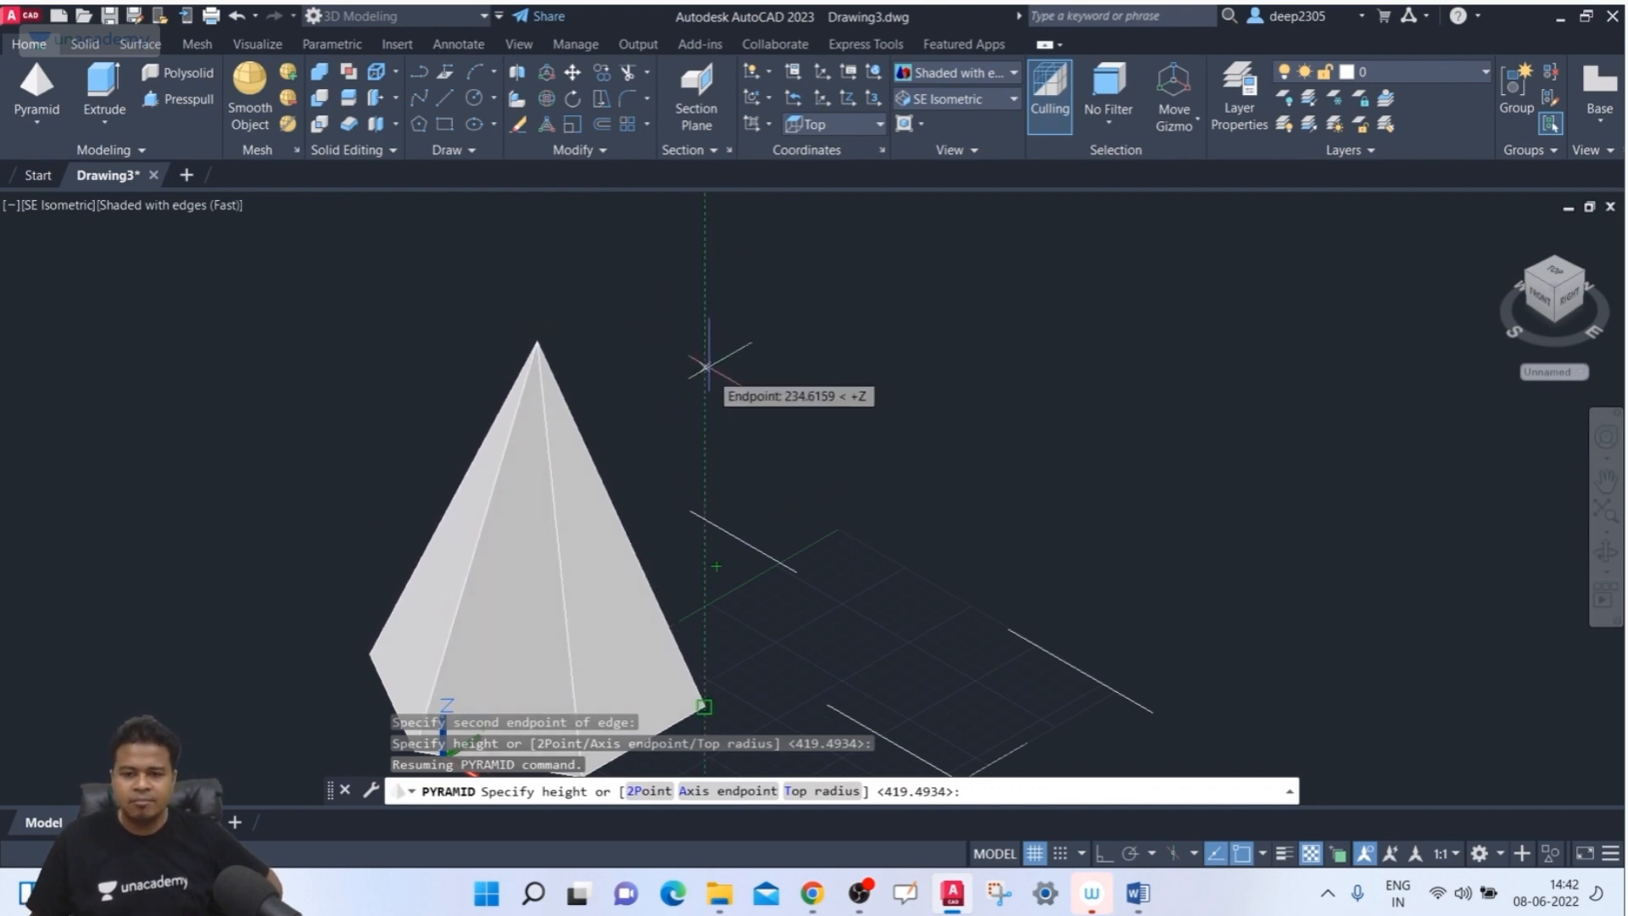
middle_click_drag(733, 587, 685, 471)
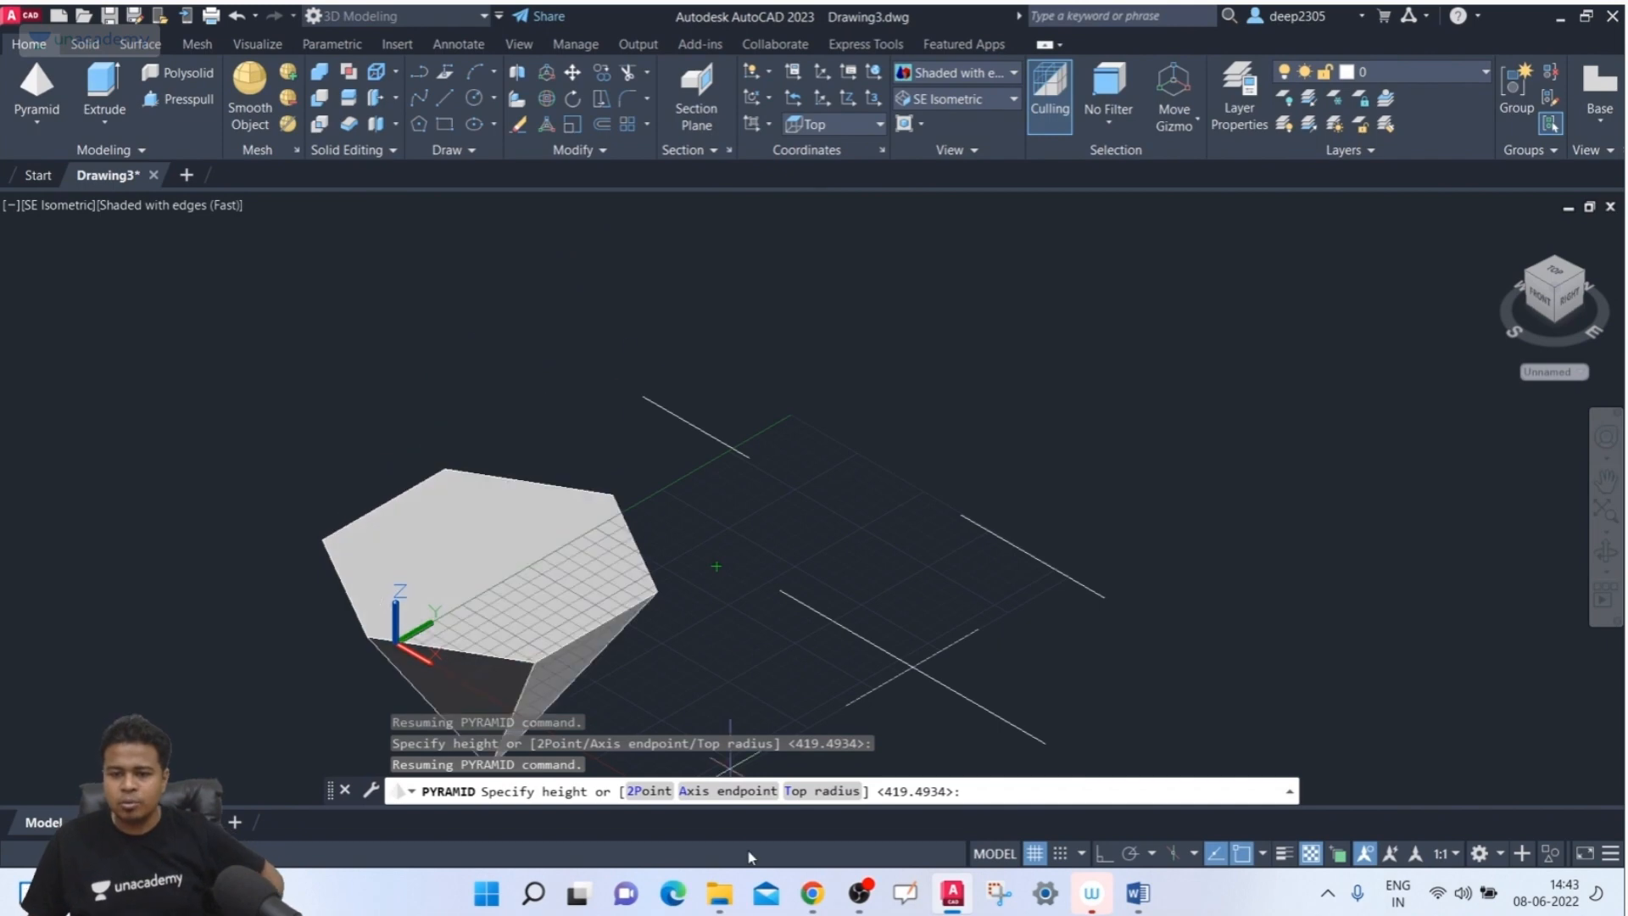
left_click(746, 791)
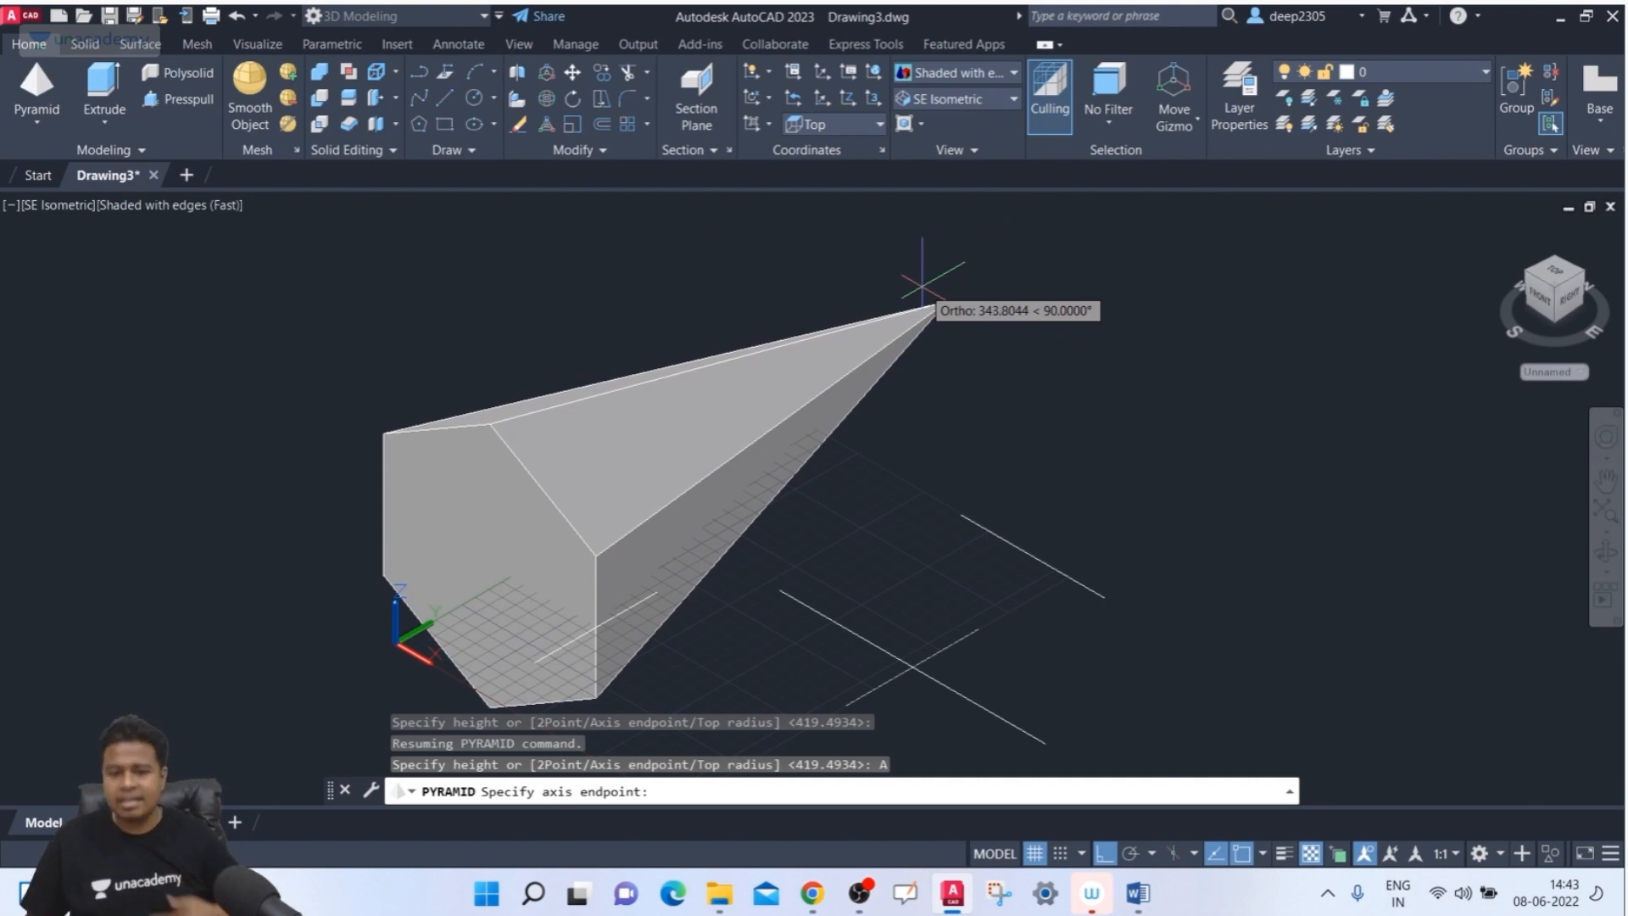
middle_click_drag(1065, 581, 994, 439)
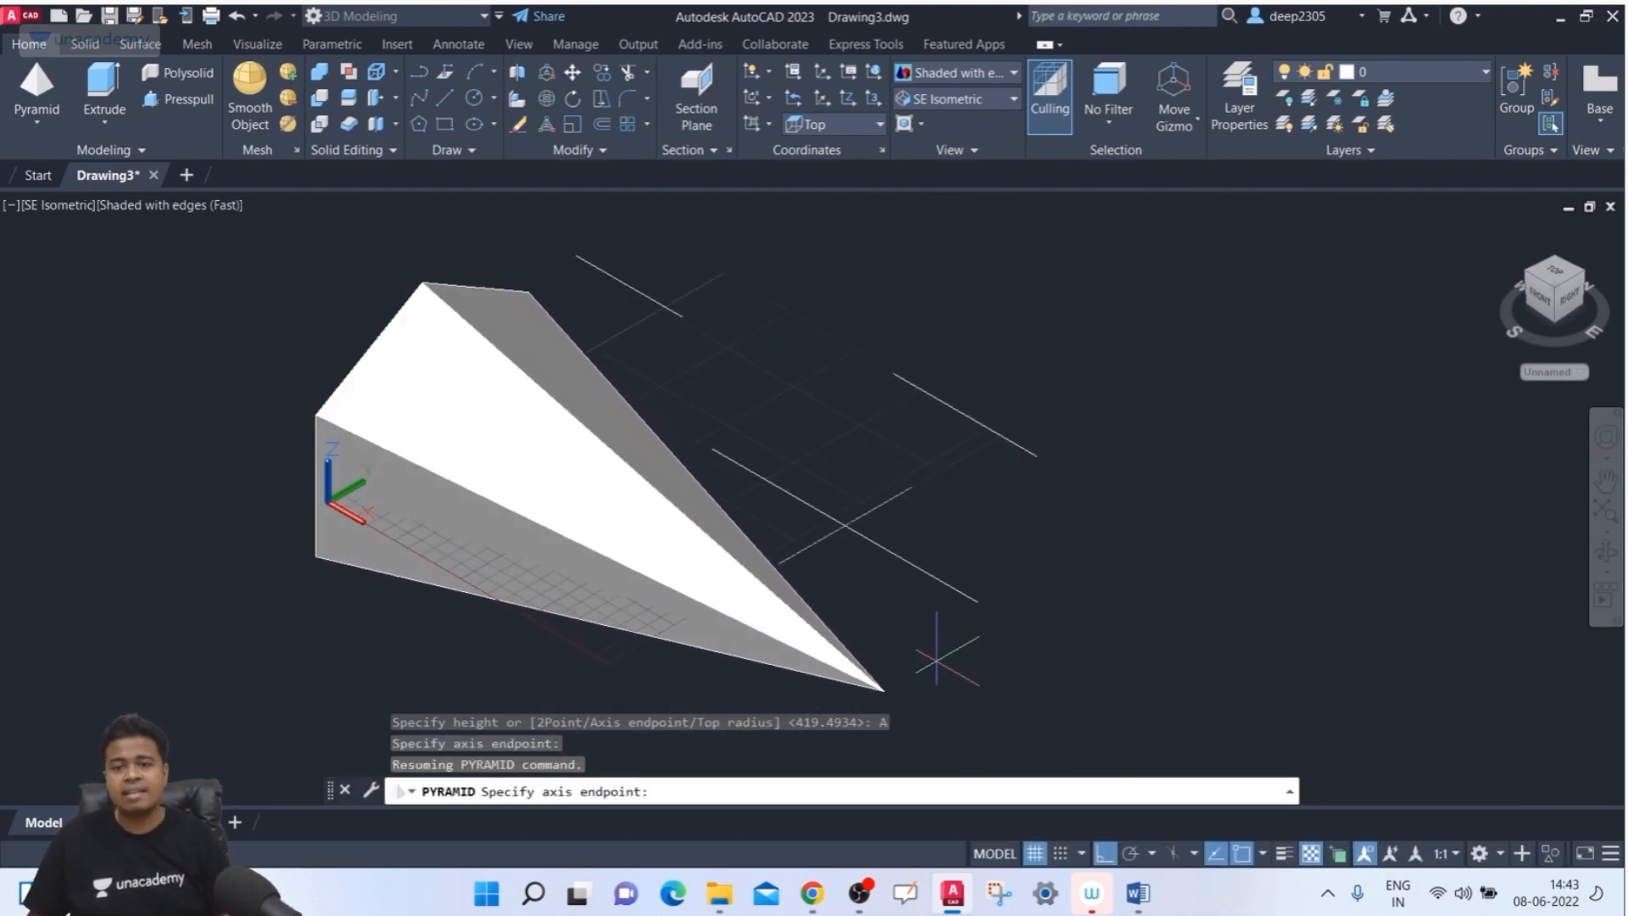
middle_click_drag(499, 282, 463, 496)
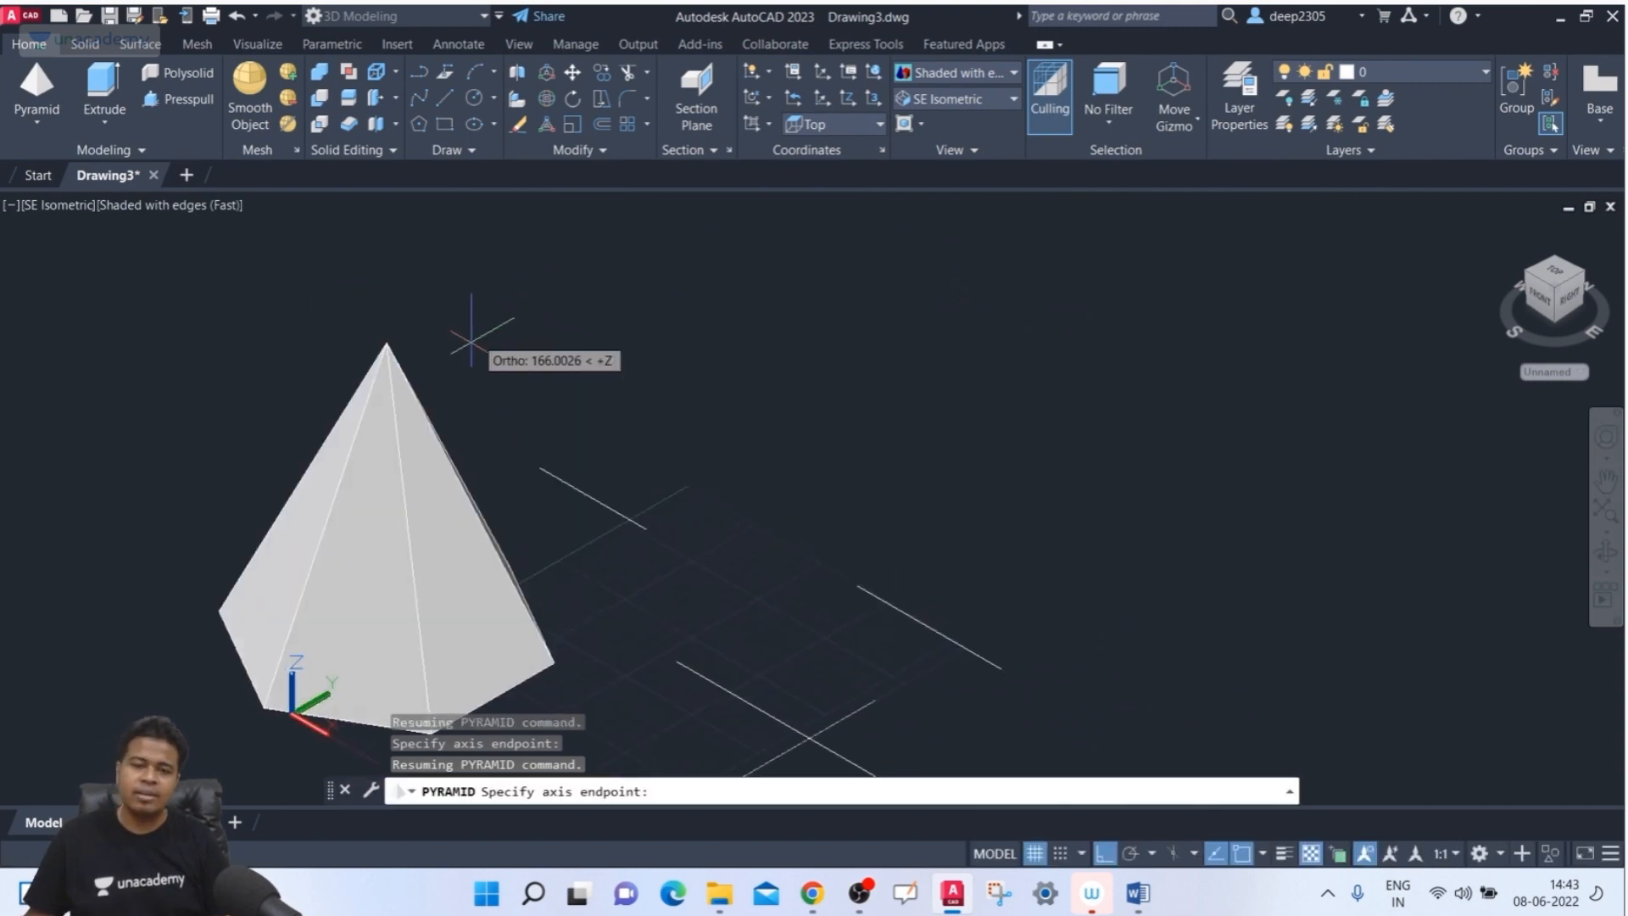
left_click(578, 309)
- Delete the six-sided pyramid, keeping the construction lines
left_click(600, 326)
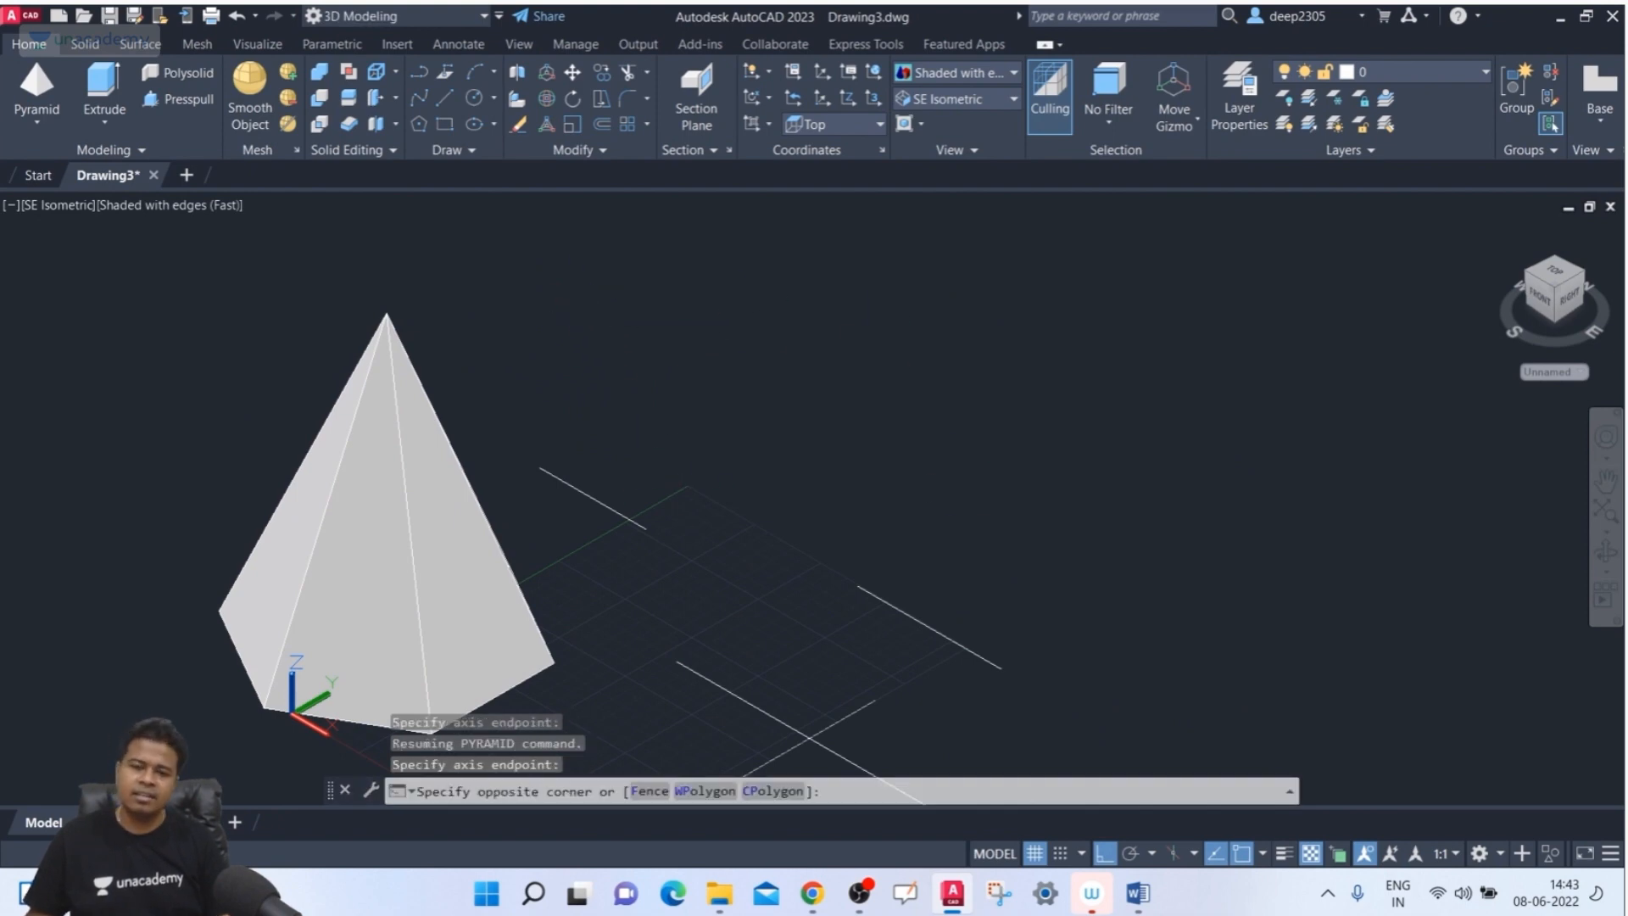
left_click(352, 390)
key("Delete")
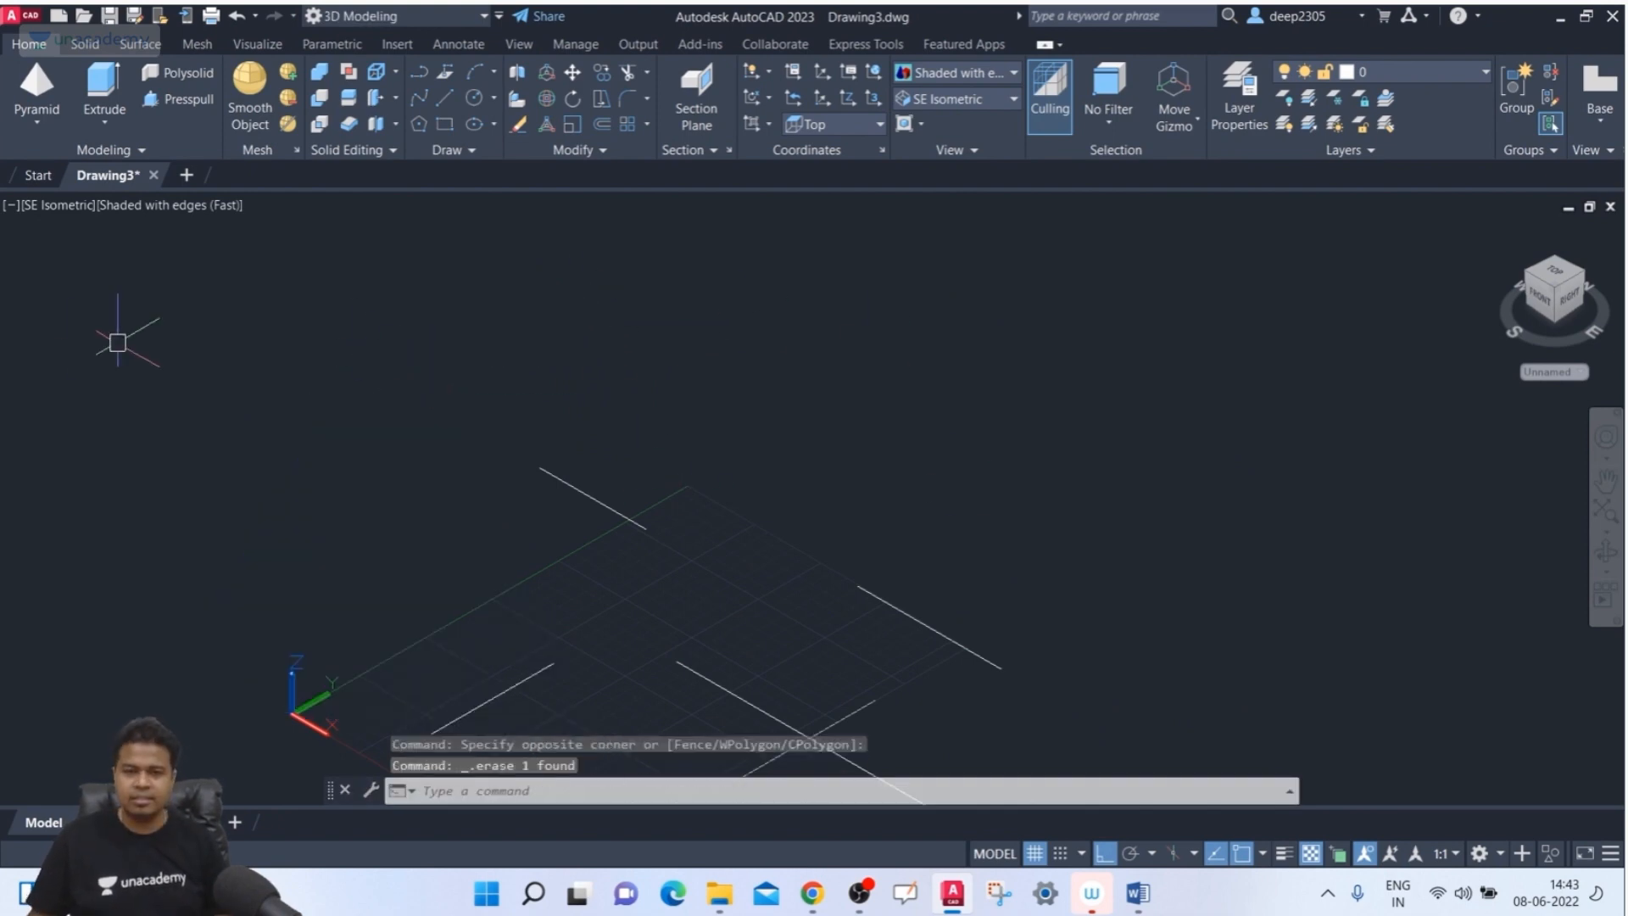
- Start a three-sided Pyramid with the Edge option, using the endpoints of the X-direction line just beyond the crossed lines as the base edge
left_click(62, 87)
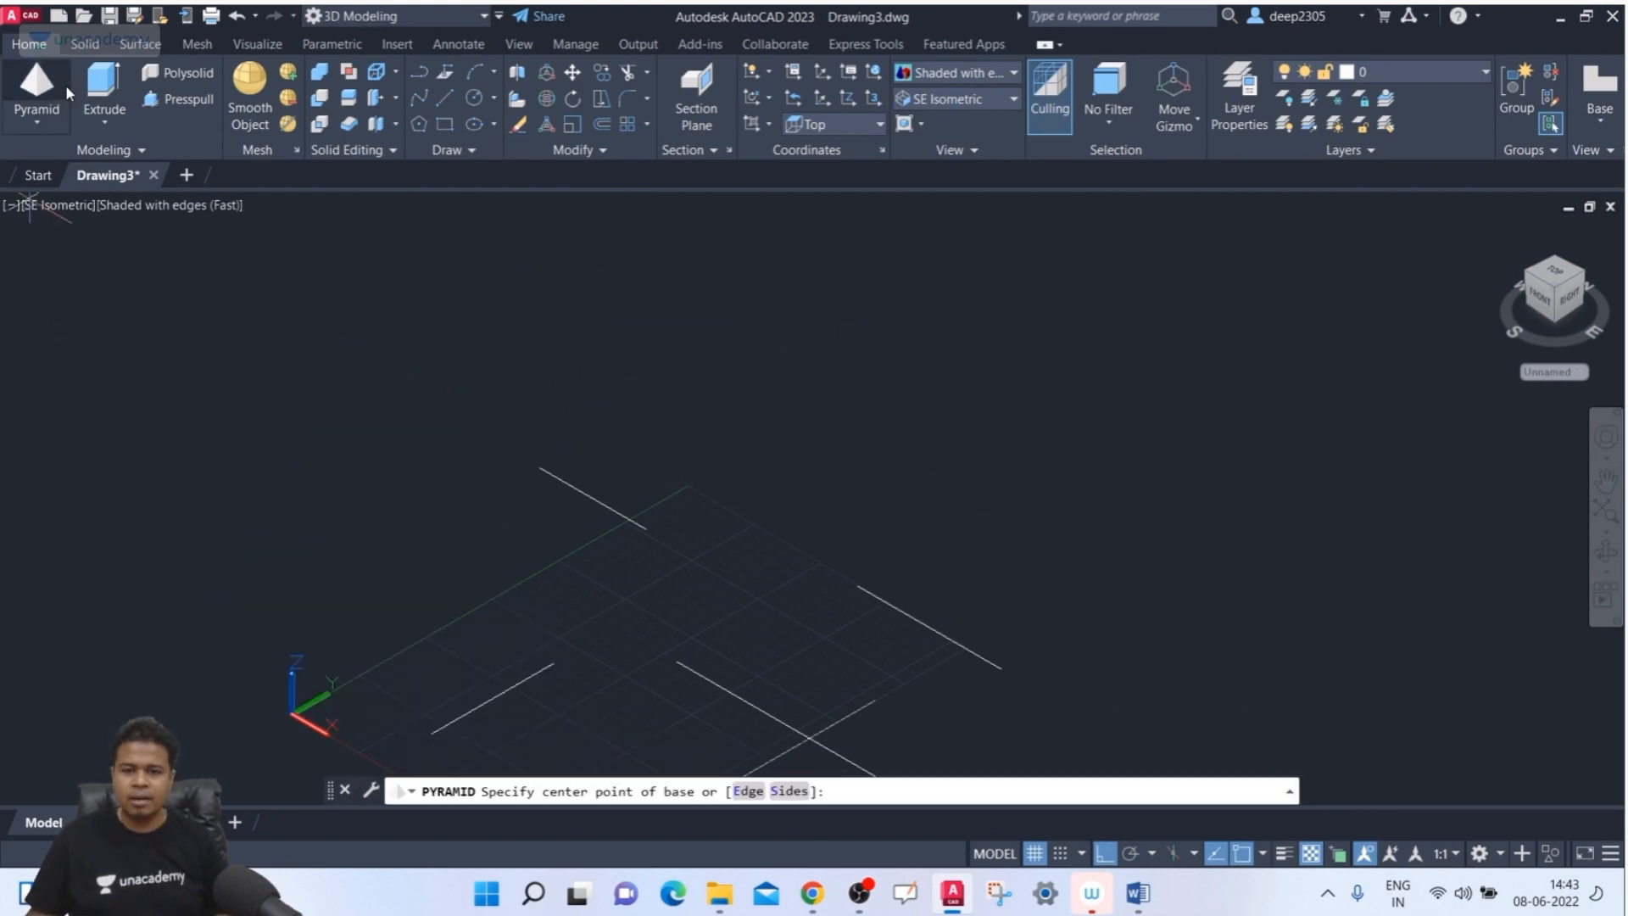
left_click(791, 792)
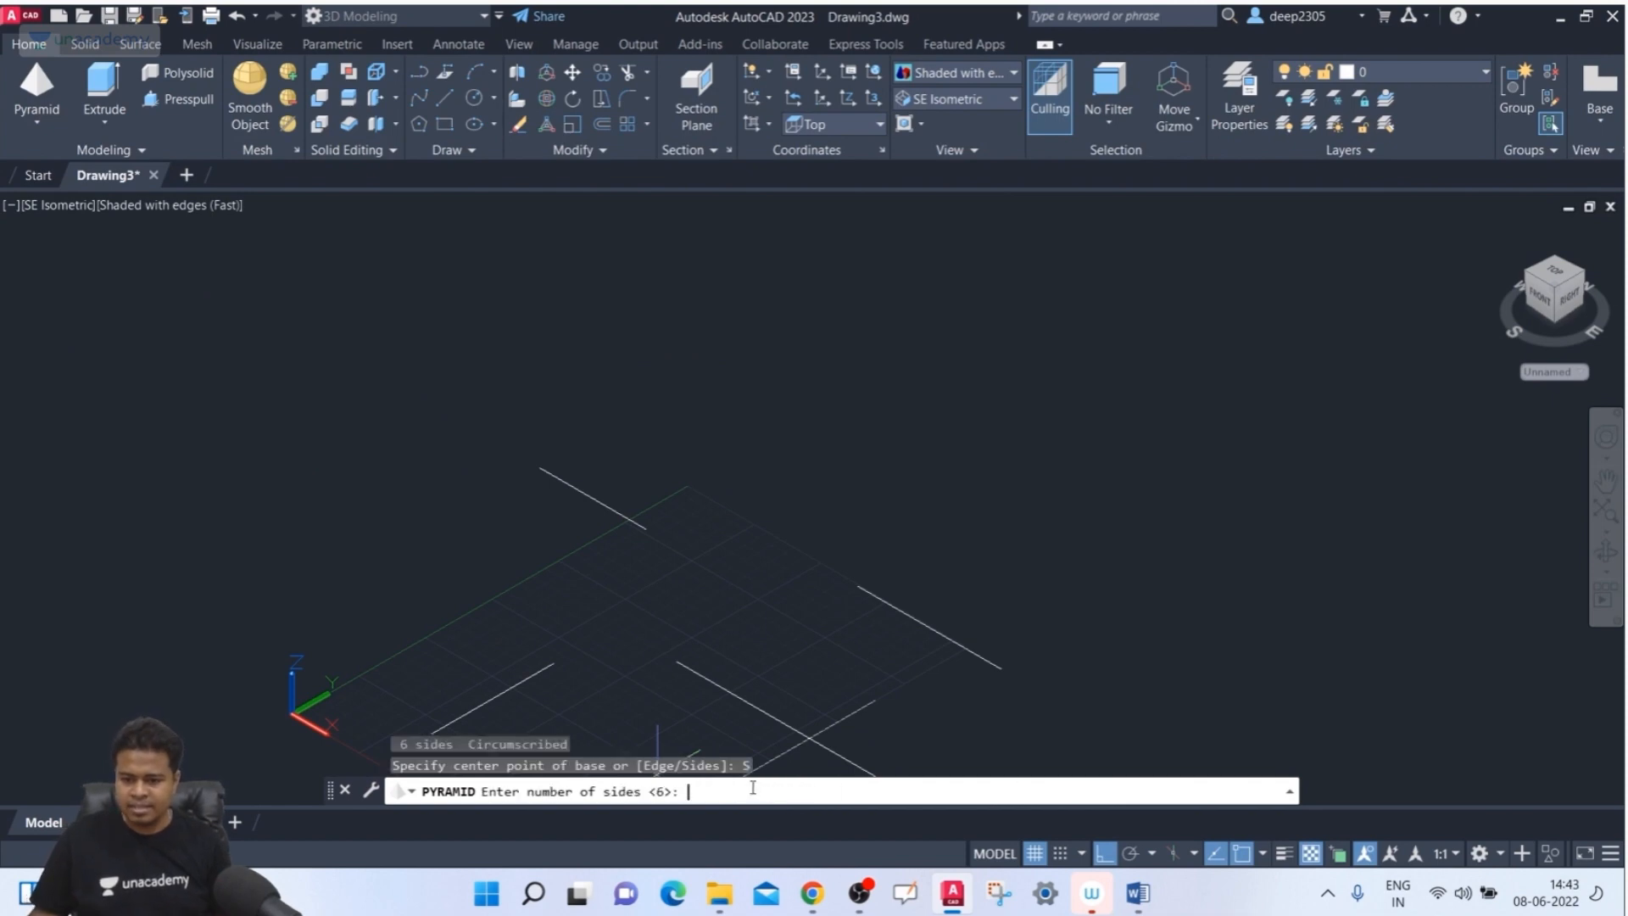
type("3")
key("Return")
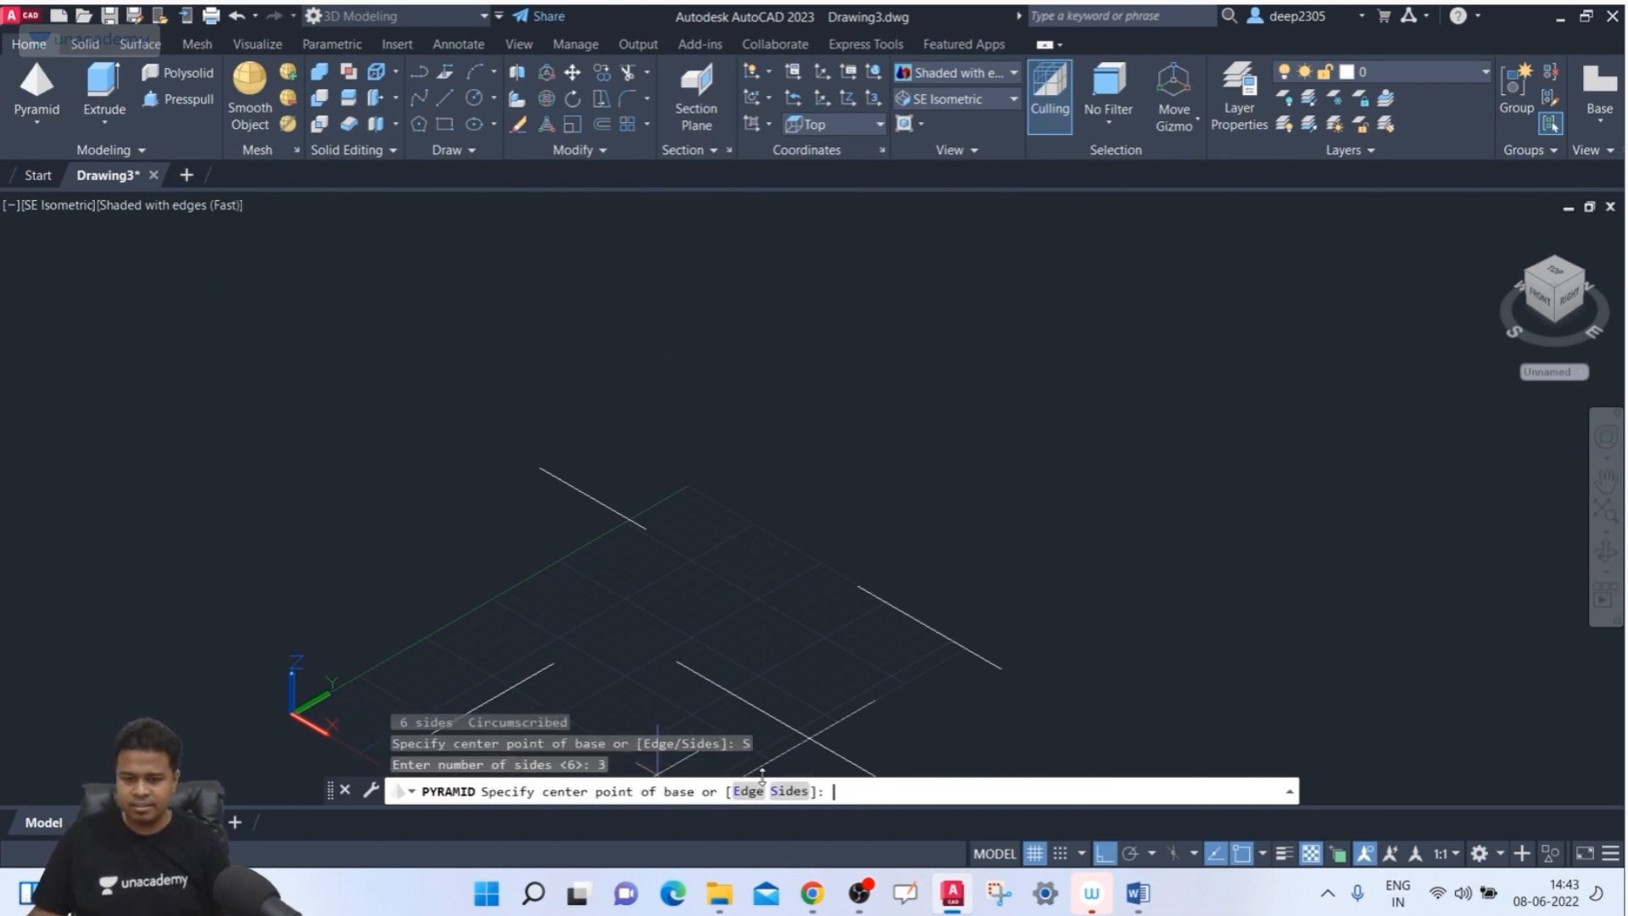
left_click(749, 792)
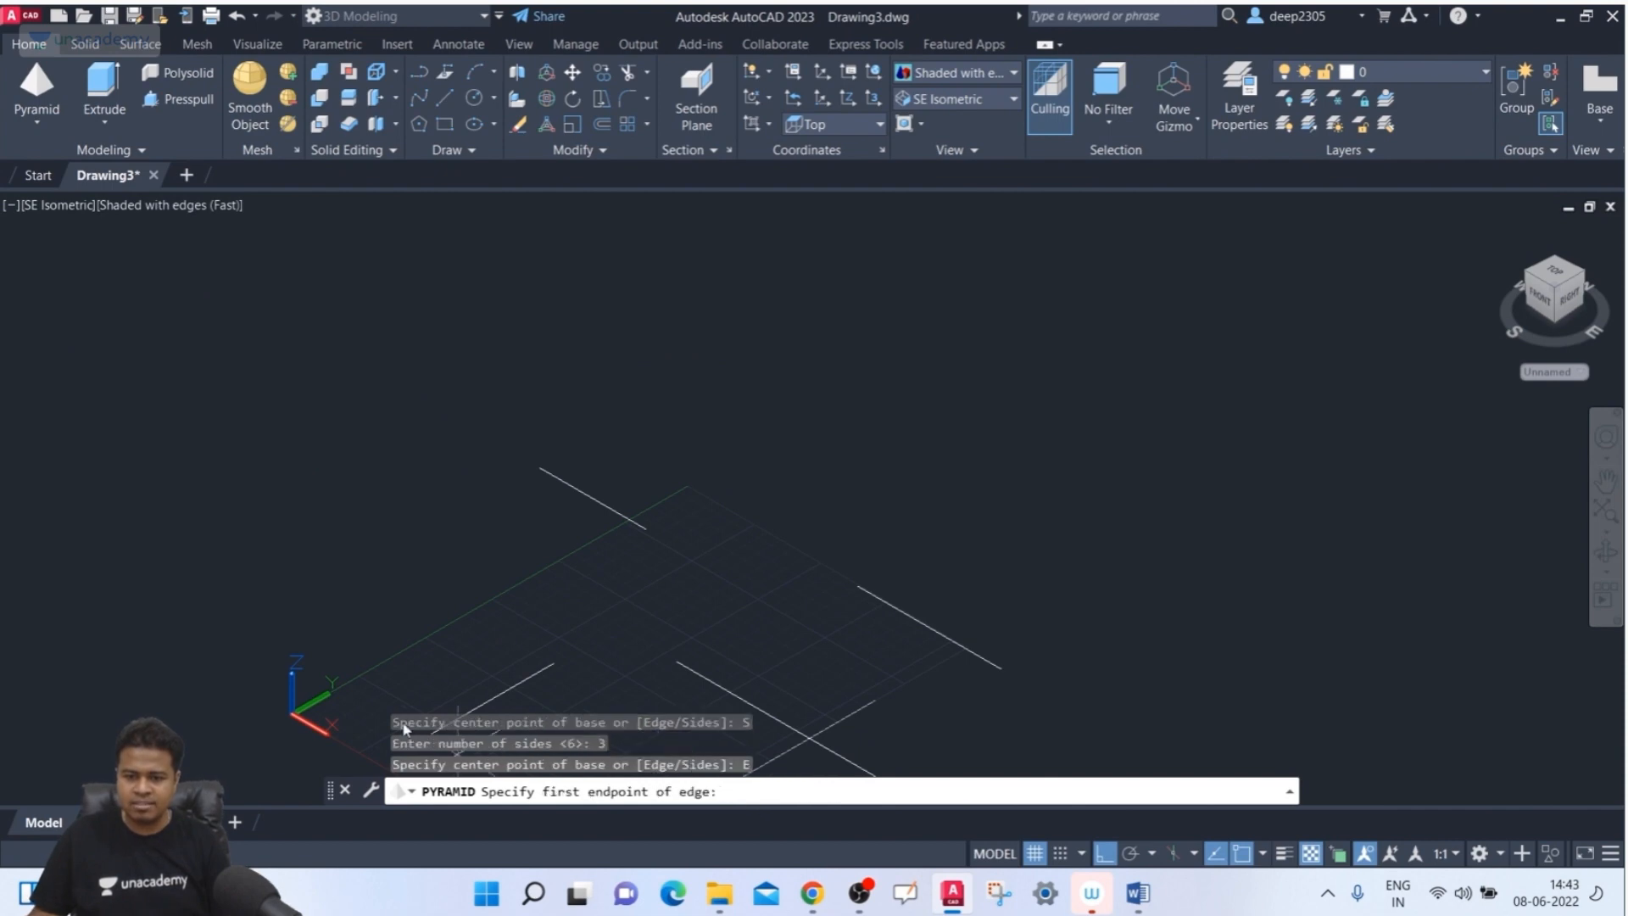
middle_click_drag(407, 665, 439, 581)
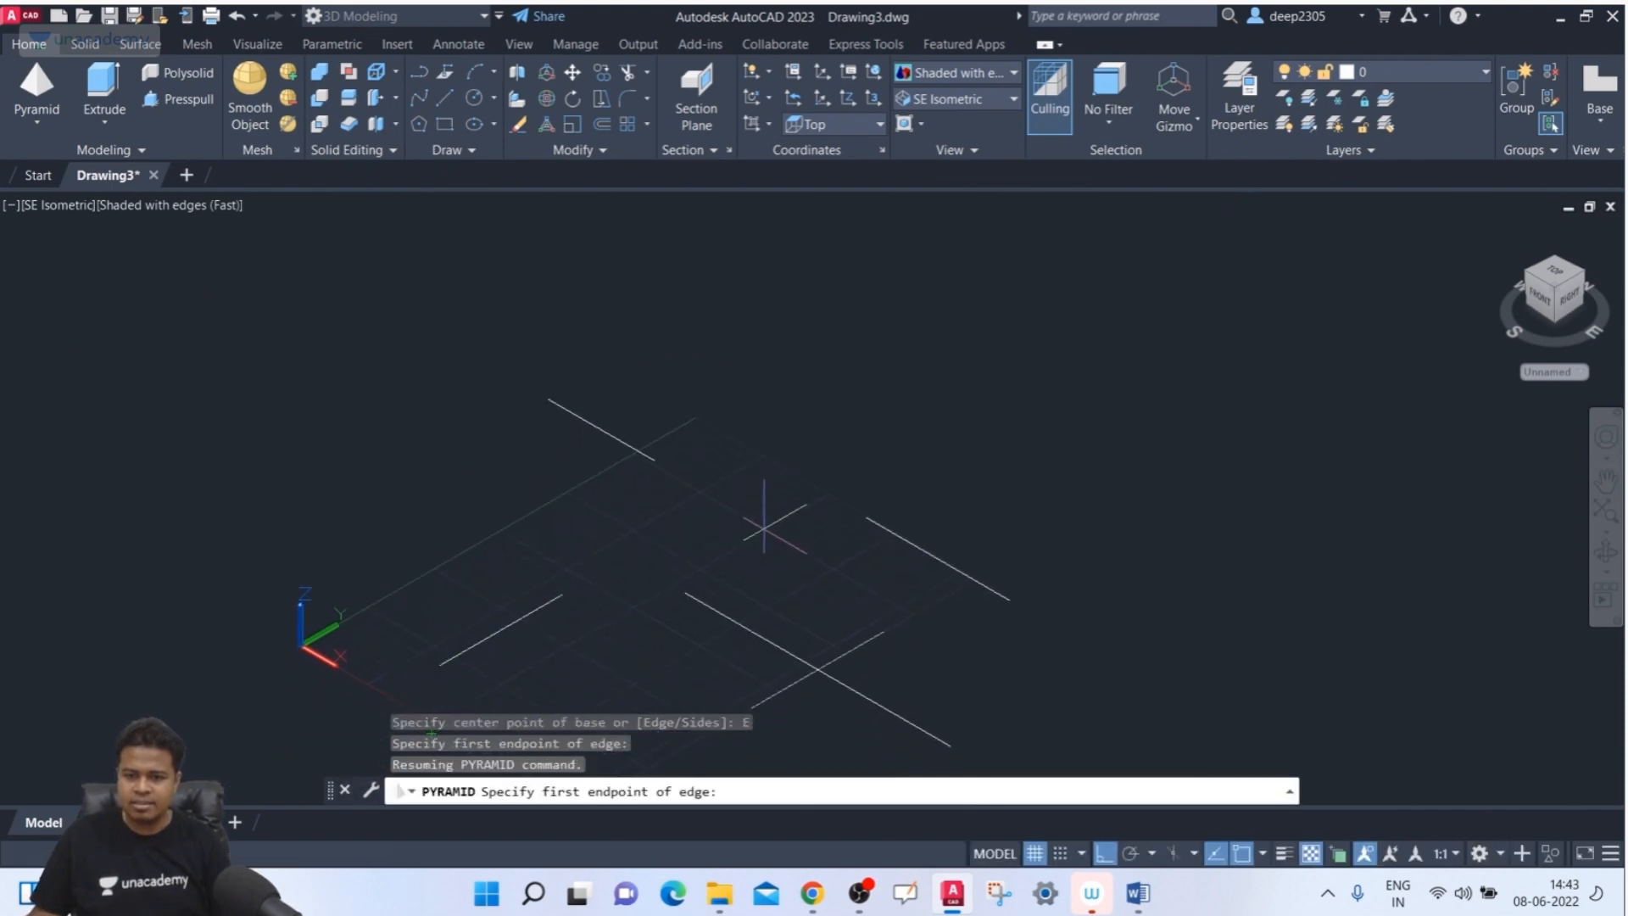
left_click(863, 513)
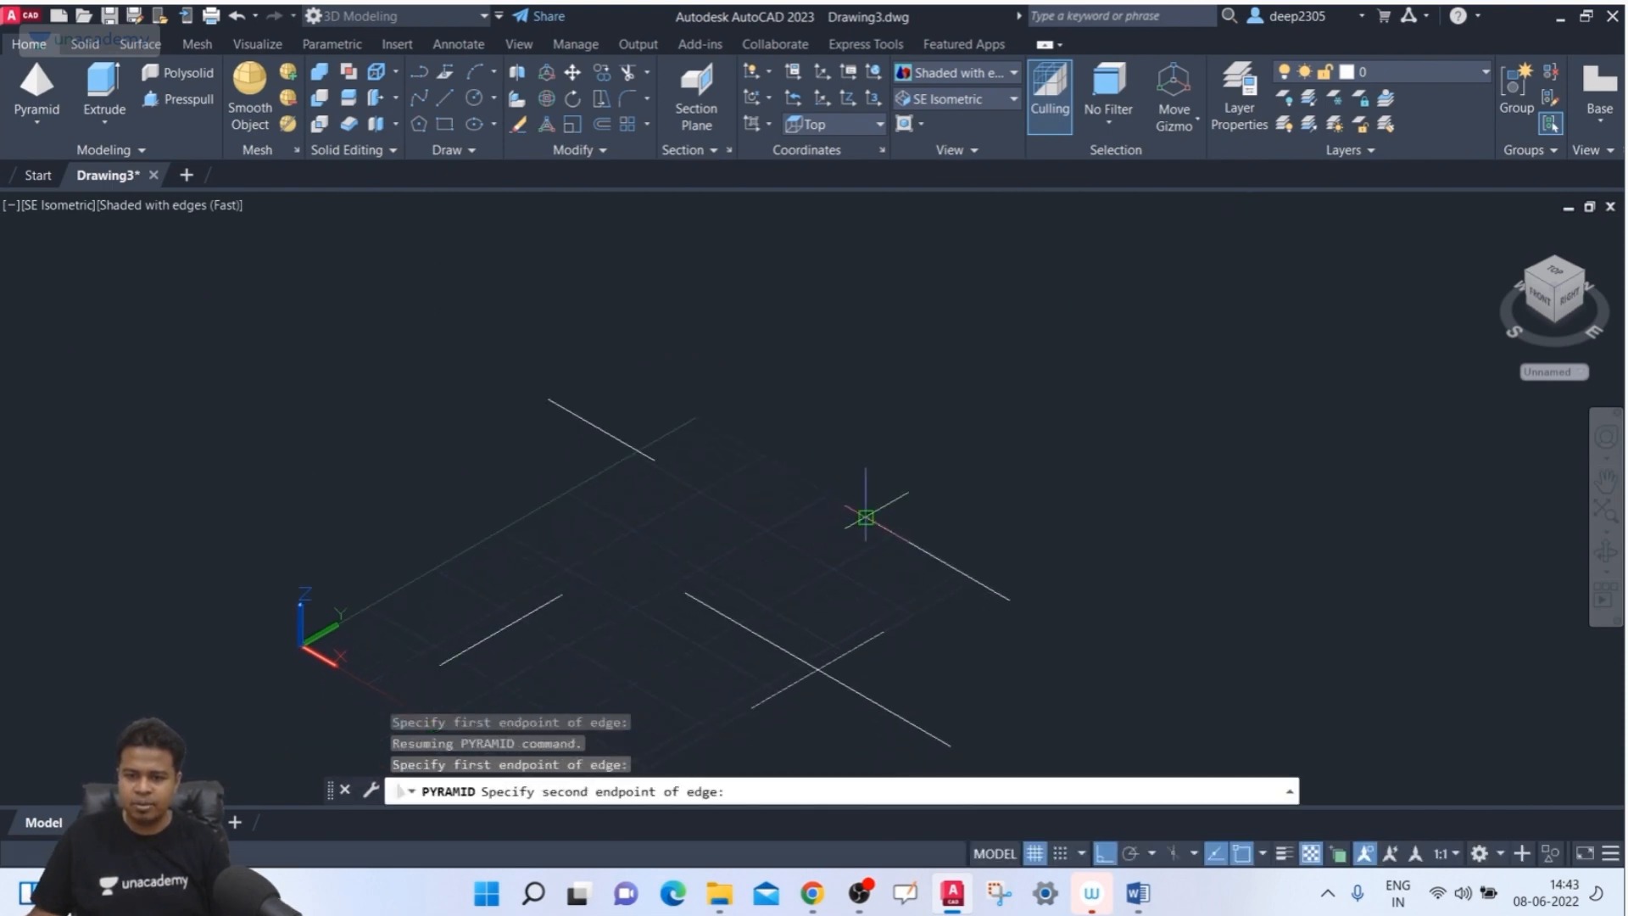
left_click(1009, 601)
middle_click_drag(1046, 345, 989, 424)
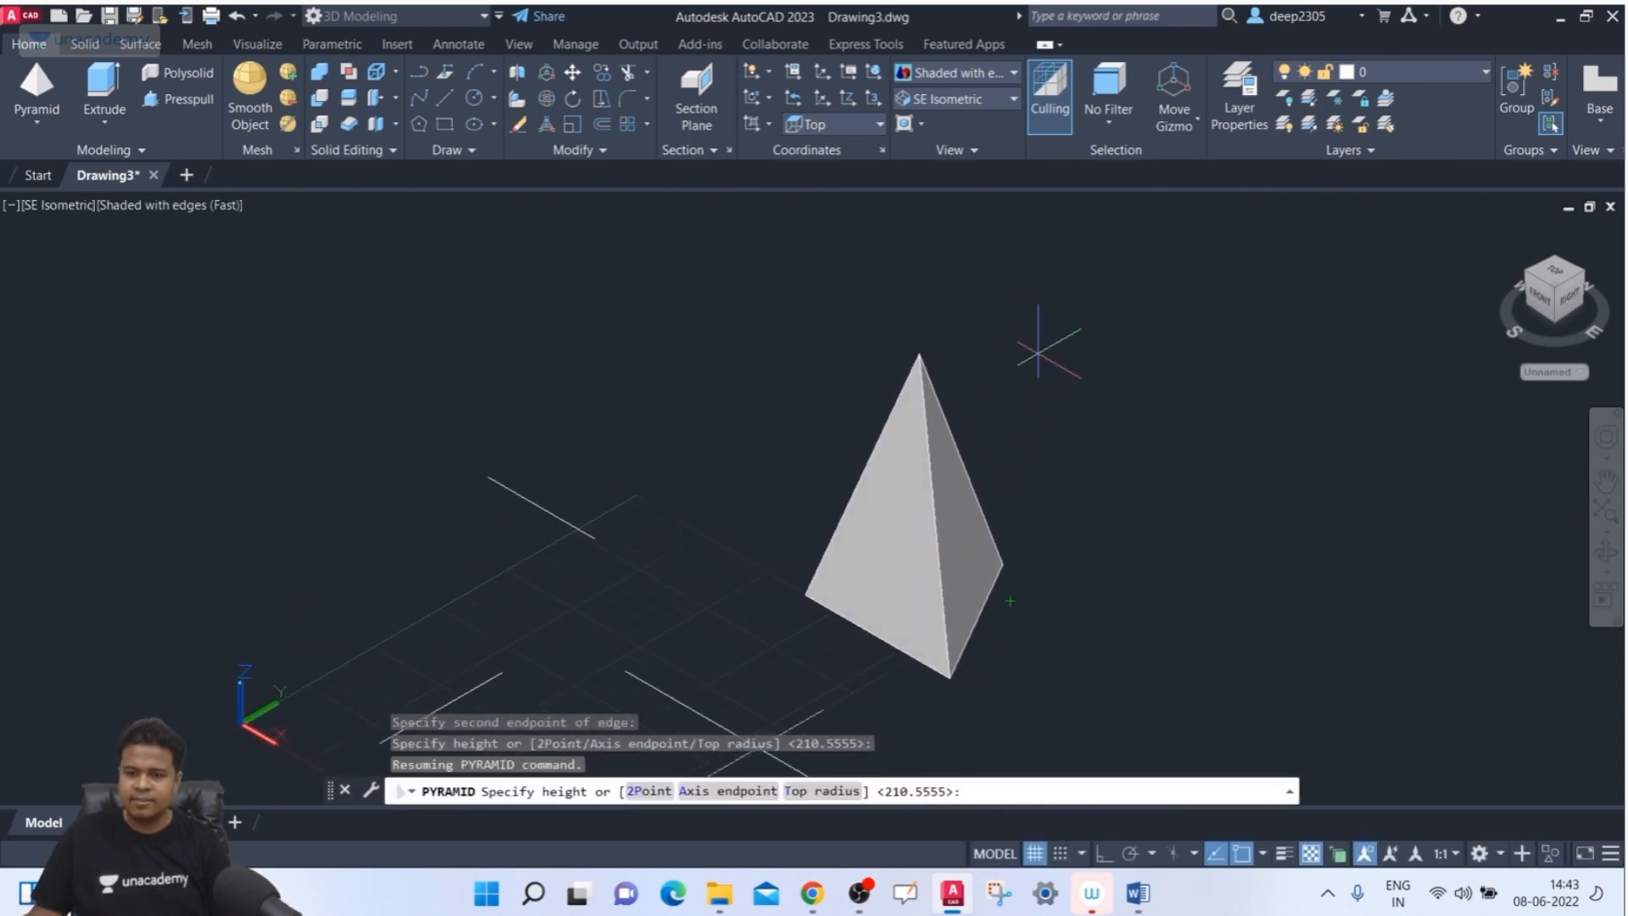
- Set the triangular pyramid's height to 250 upward with the 2Point option, measured from a freely picked point beside it
left_click(632, 801)
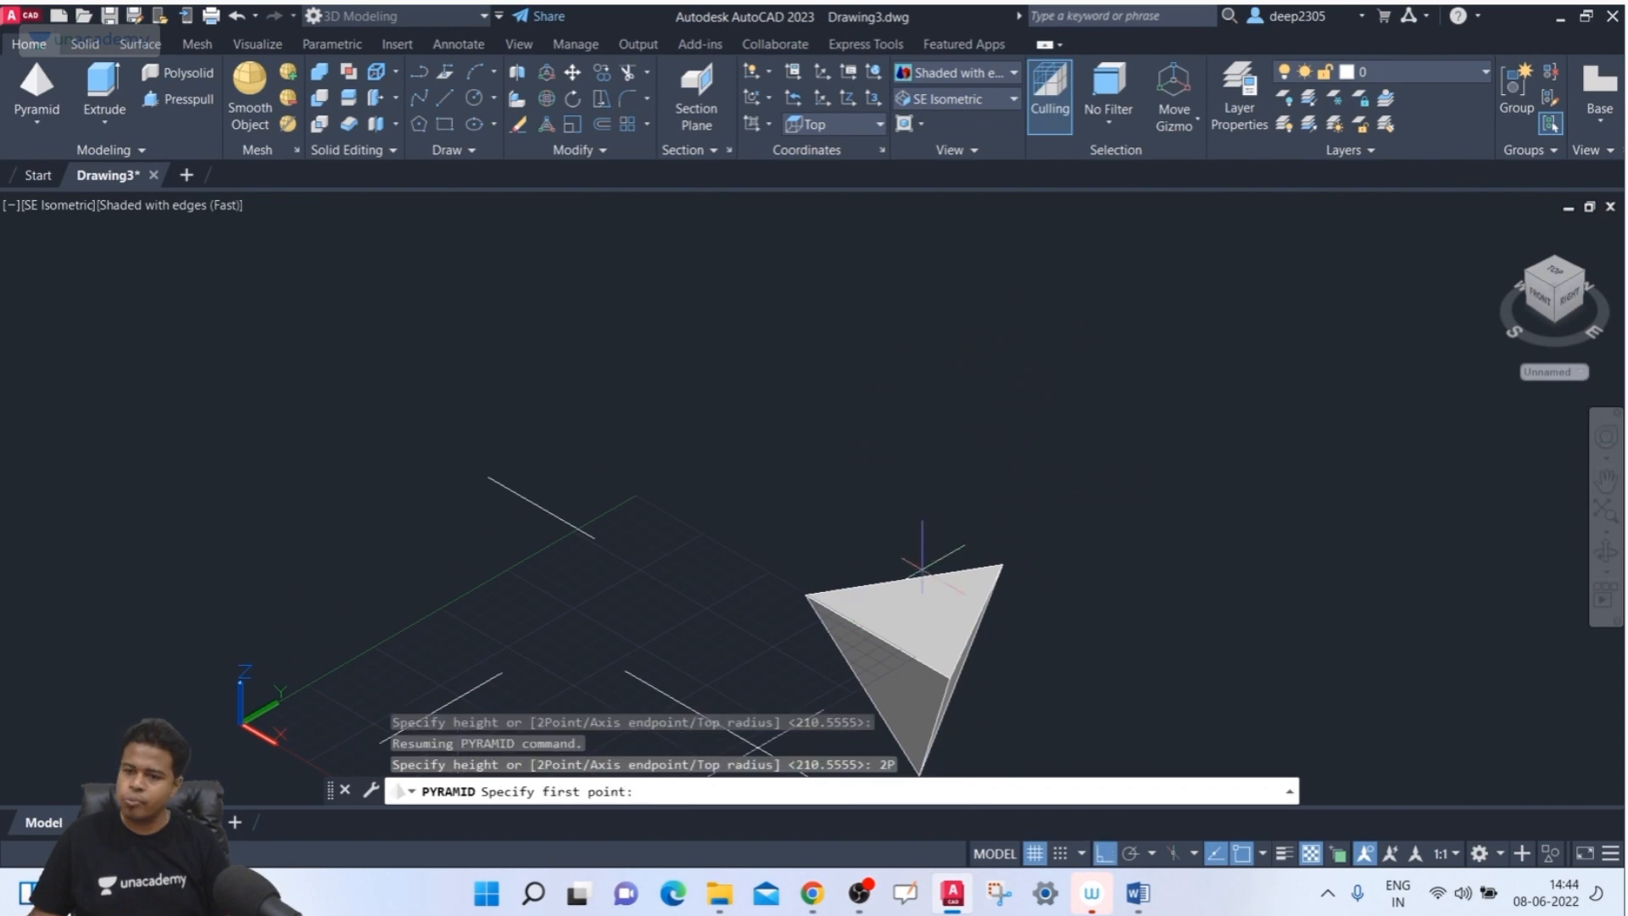
middle_click_drag(829, 524, 686, 443)
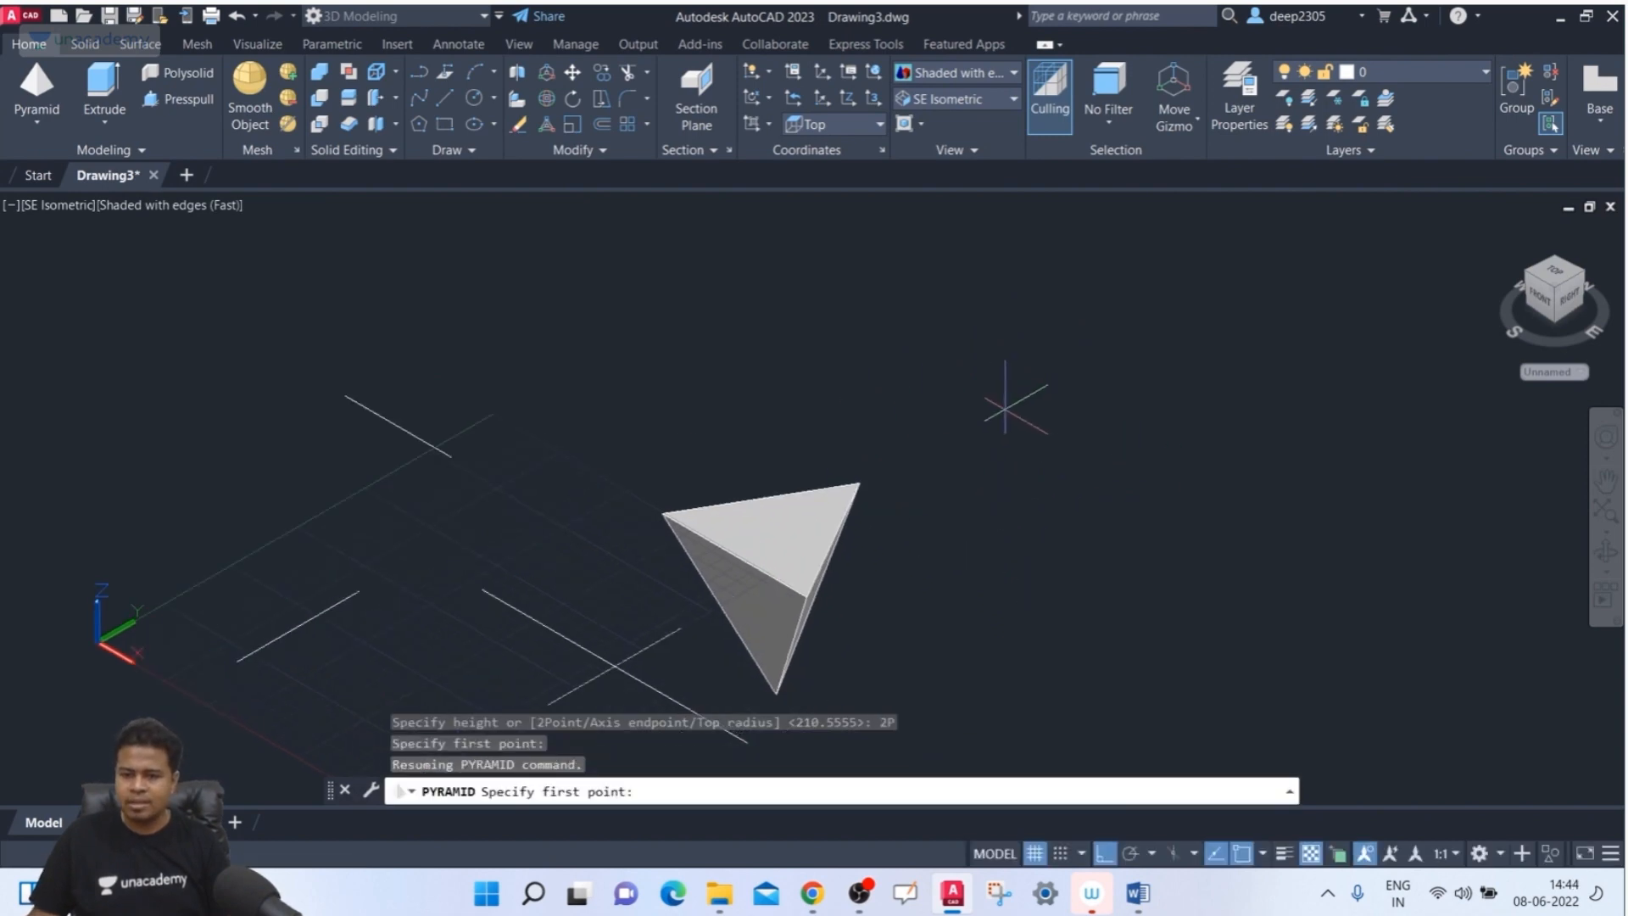
left_click(1002, 441)
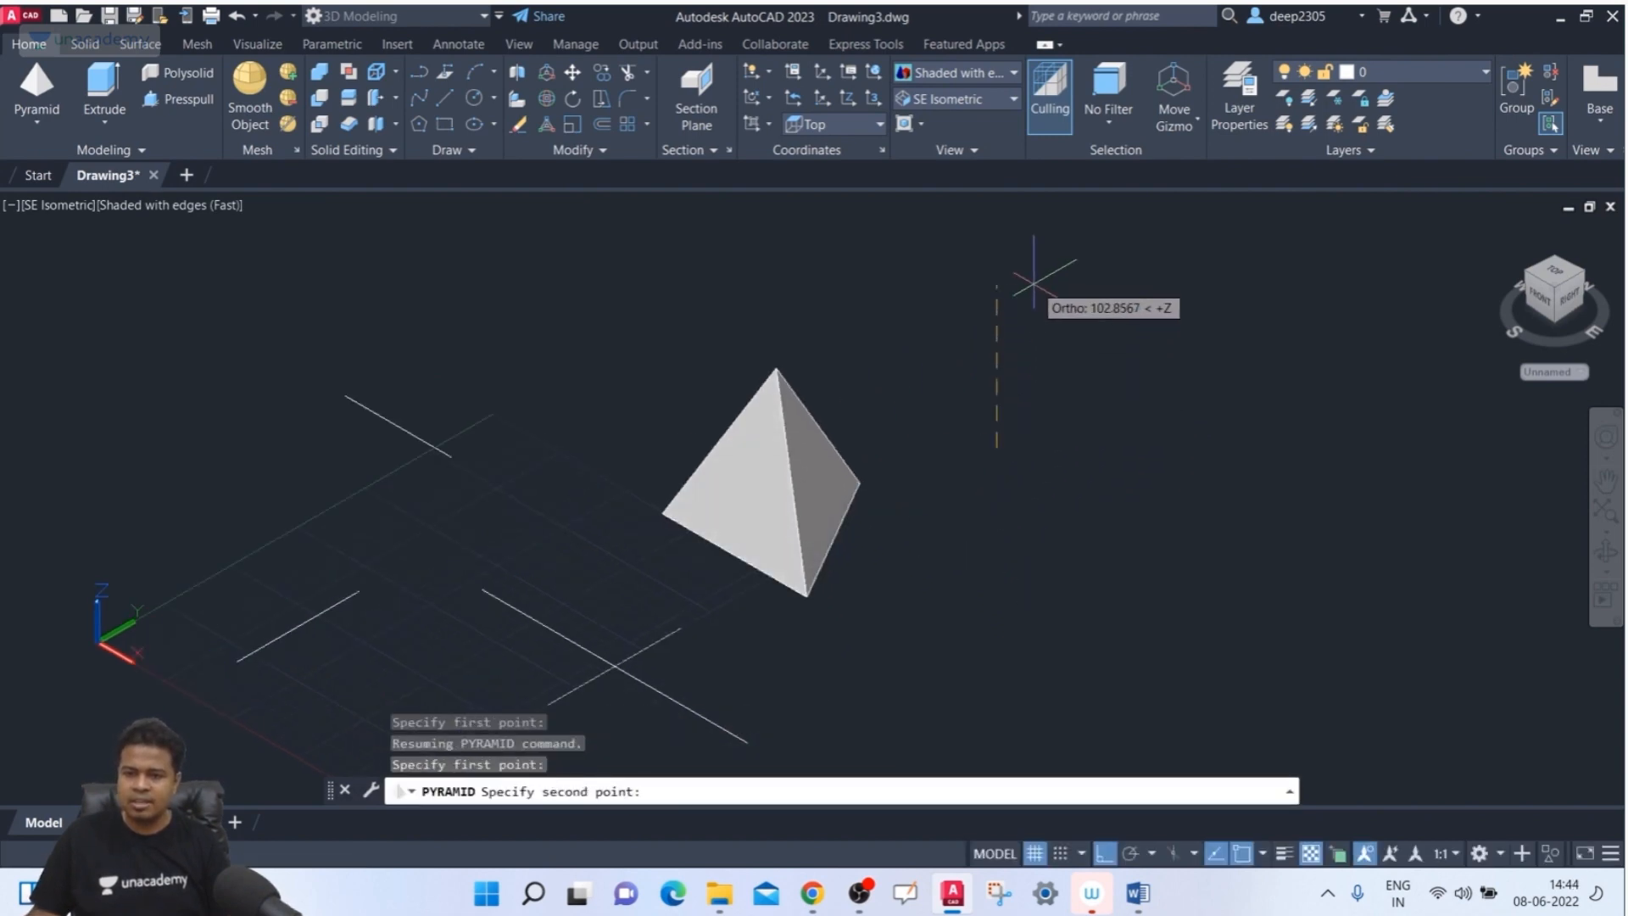
middle_click_drag(1035, 291, 977, 366, "shift")
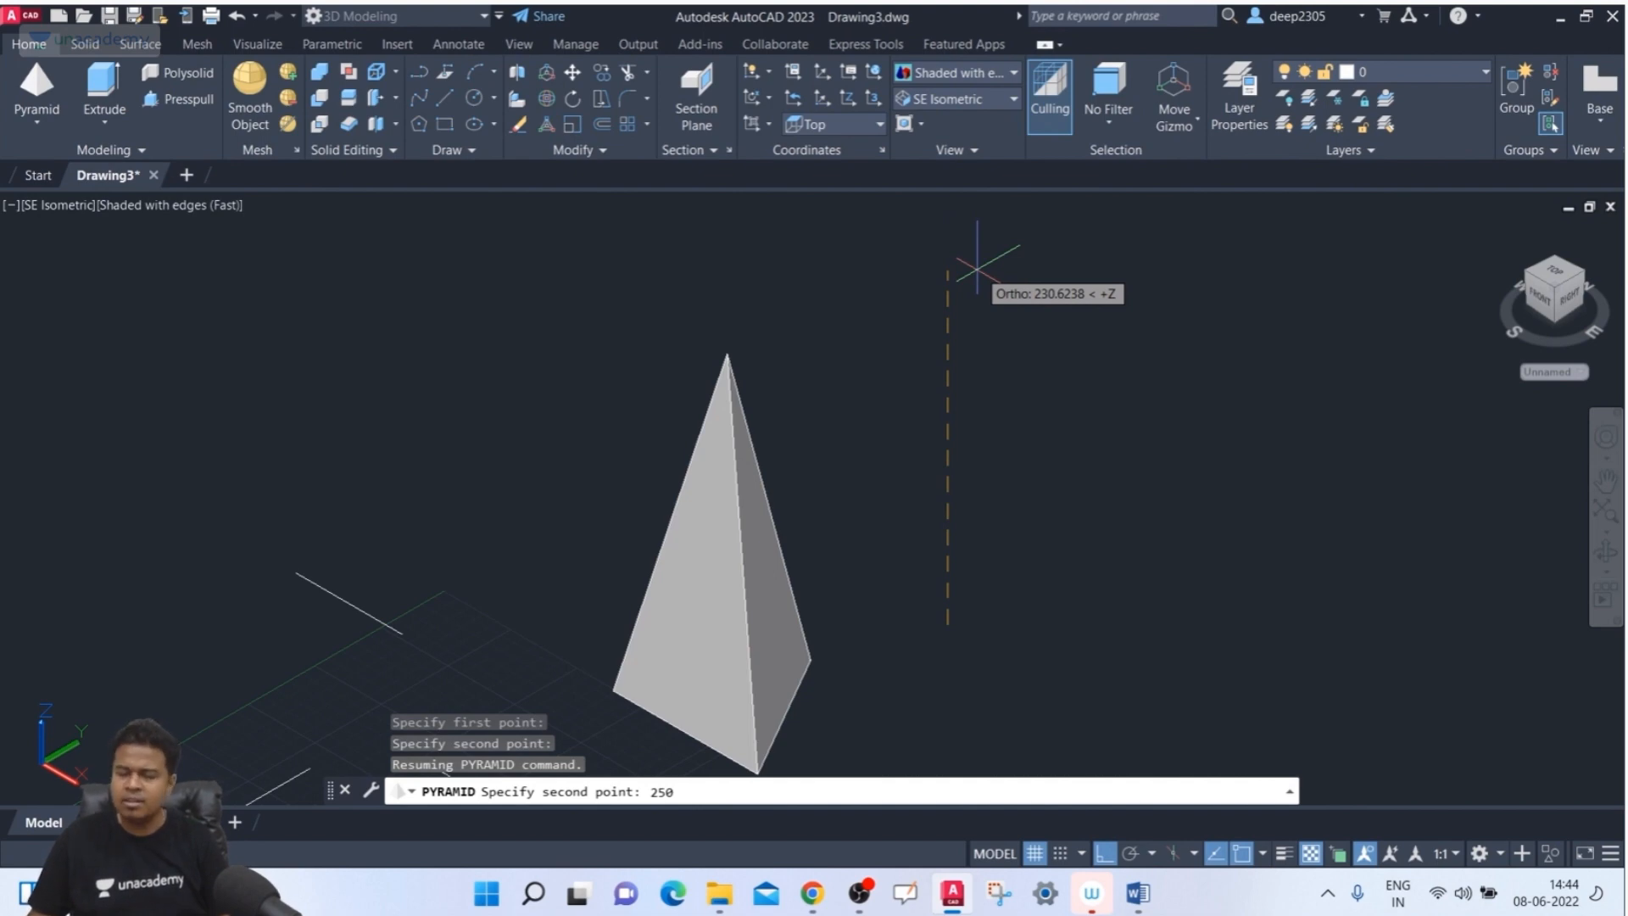
key("Return")
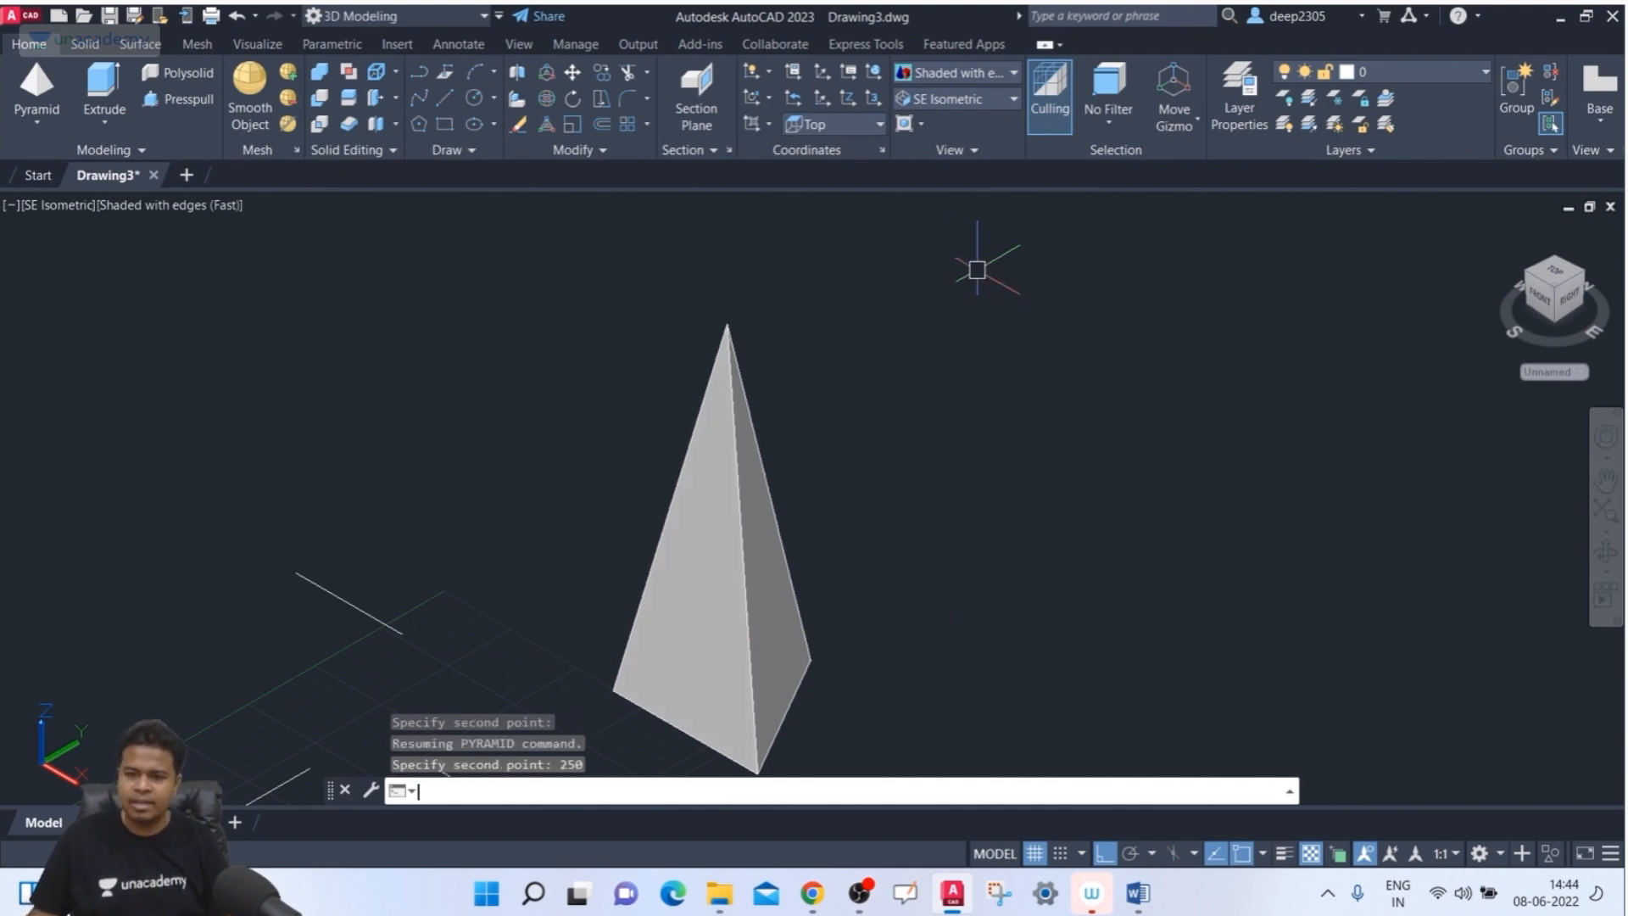
- Inspect the triangular pyramid from another angle, restore the isometric view and delete the pyramid
middle_click_drag(843, 520, 981, 545, "shift")
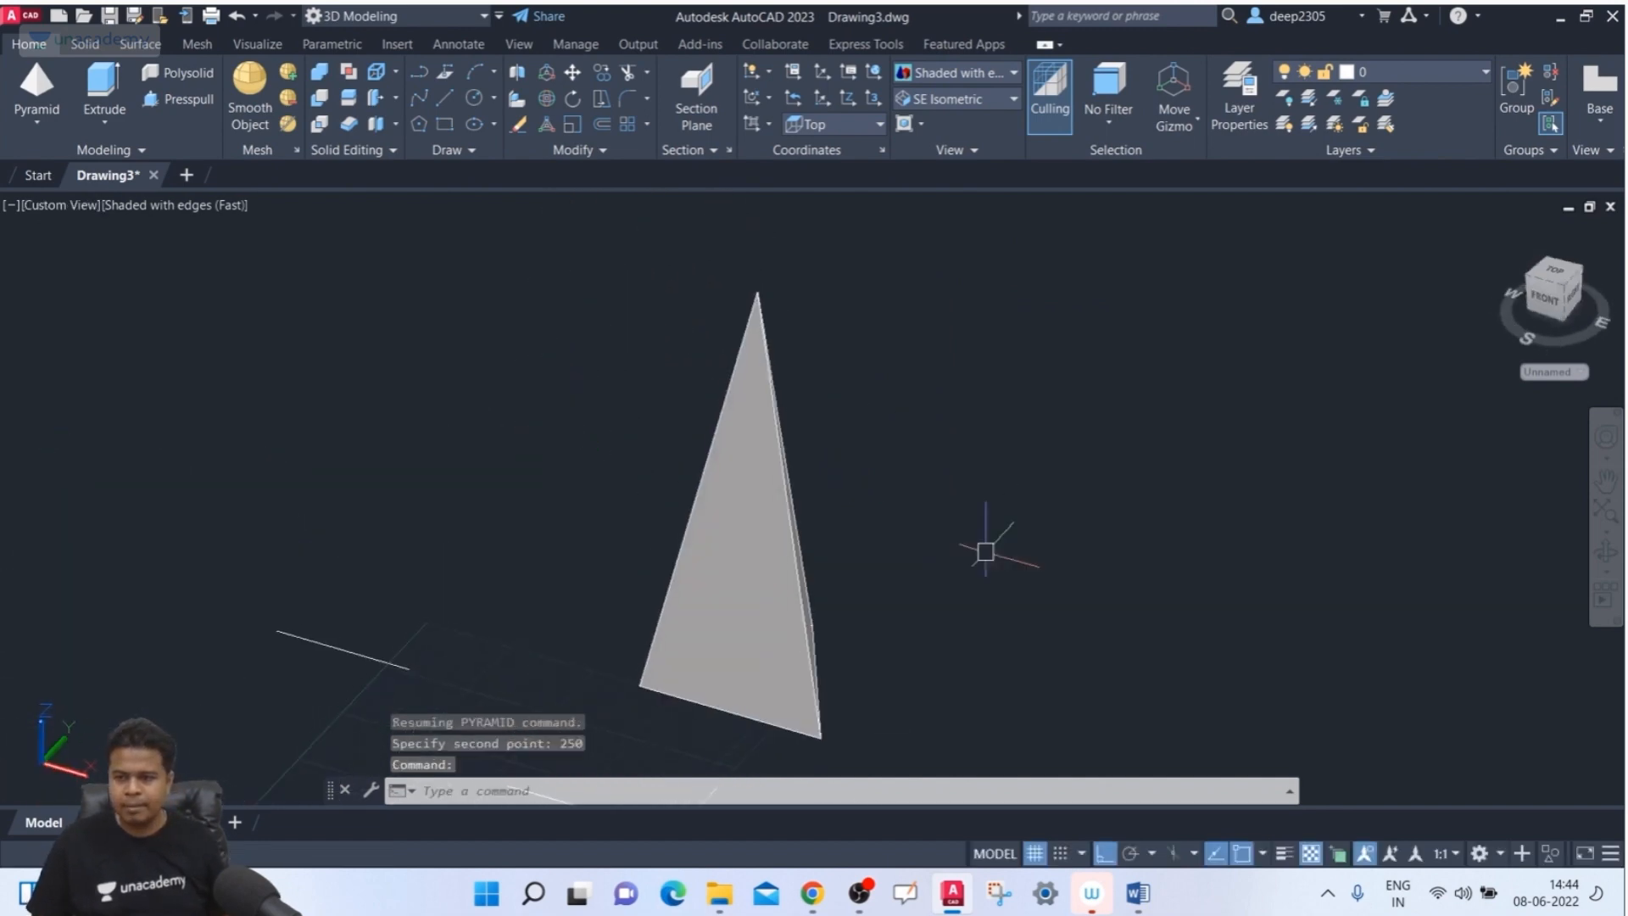
left_click(1563, 293)
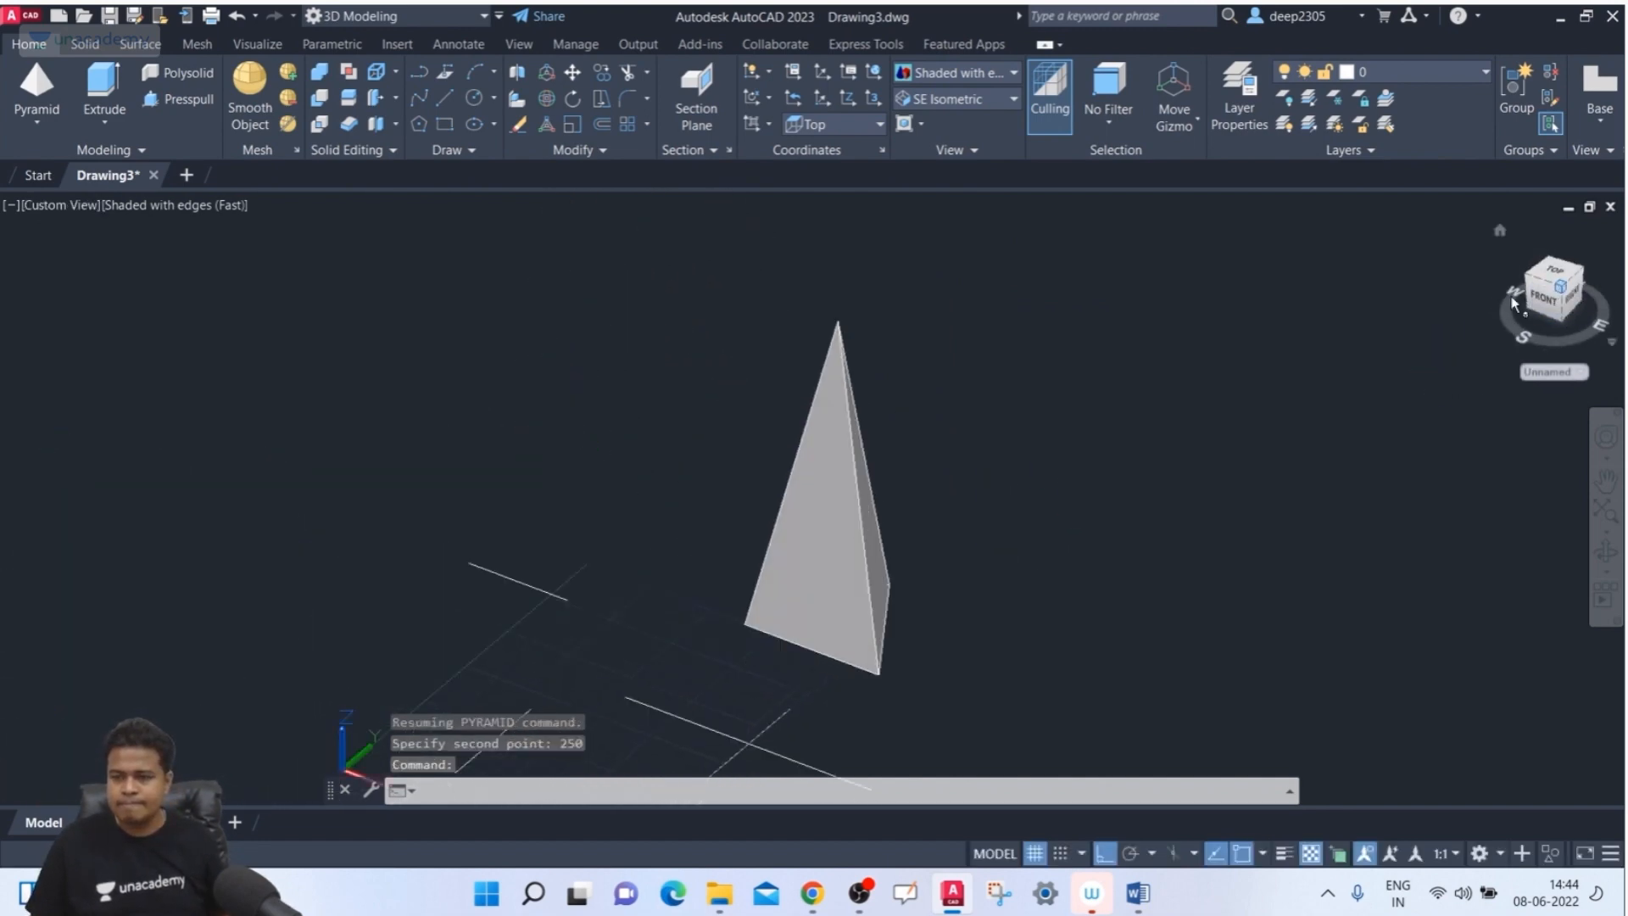
left_click(1057, 400)
left_click(805, 569)
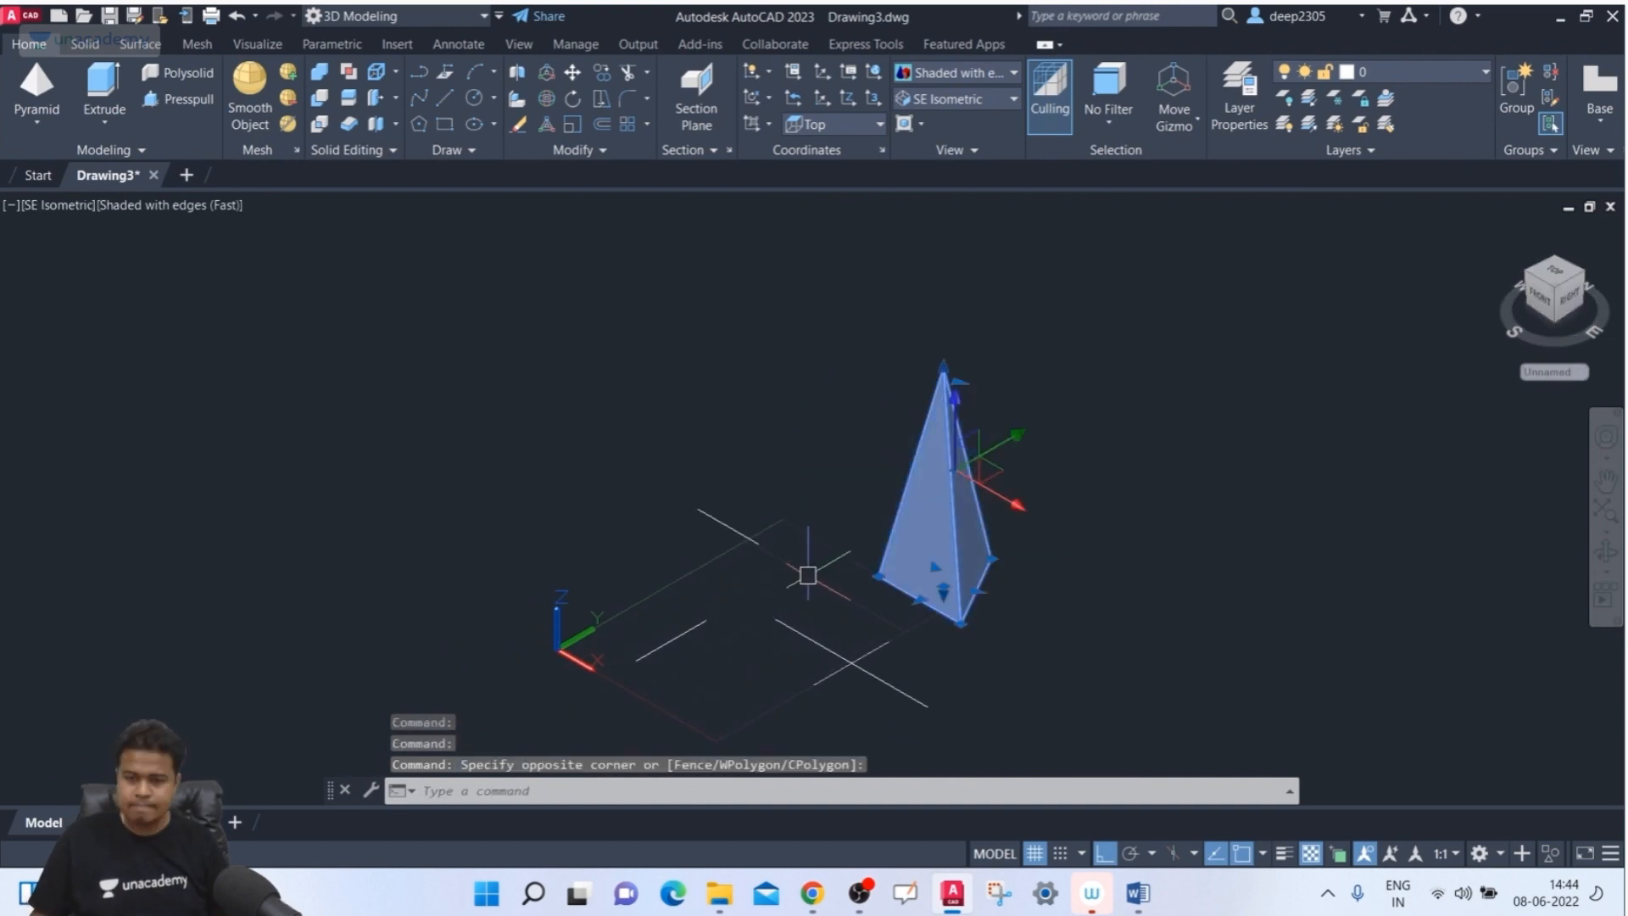
key("Delete")
mouse_move(618, 550)
middle_mouse_down()
mouse_move(528, 563)
mouse_move(369, 455)
middle_mouse_up()
scroll(528, 563, "up", 4)
left_click(37, 85)
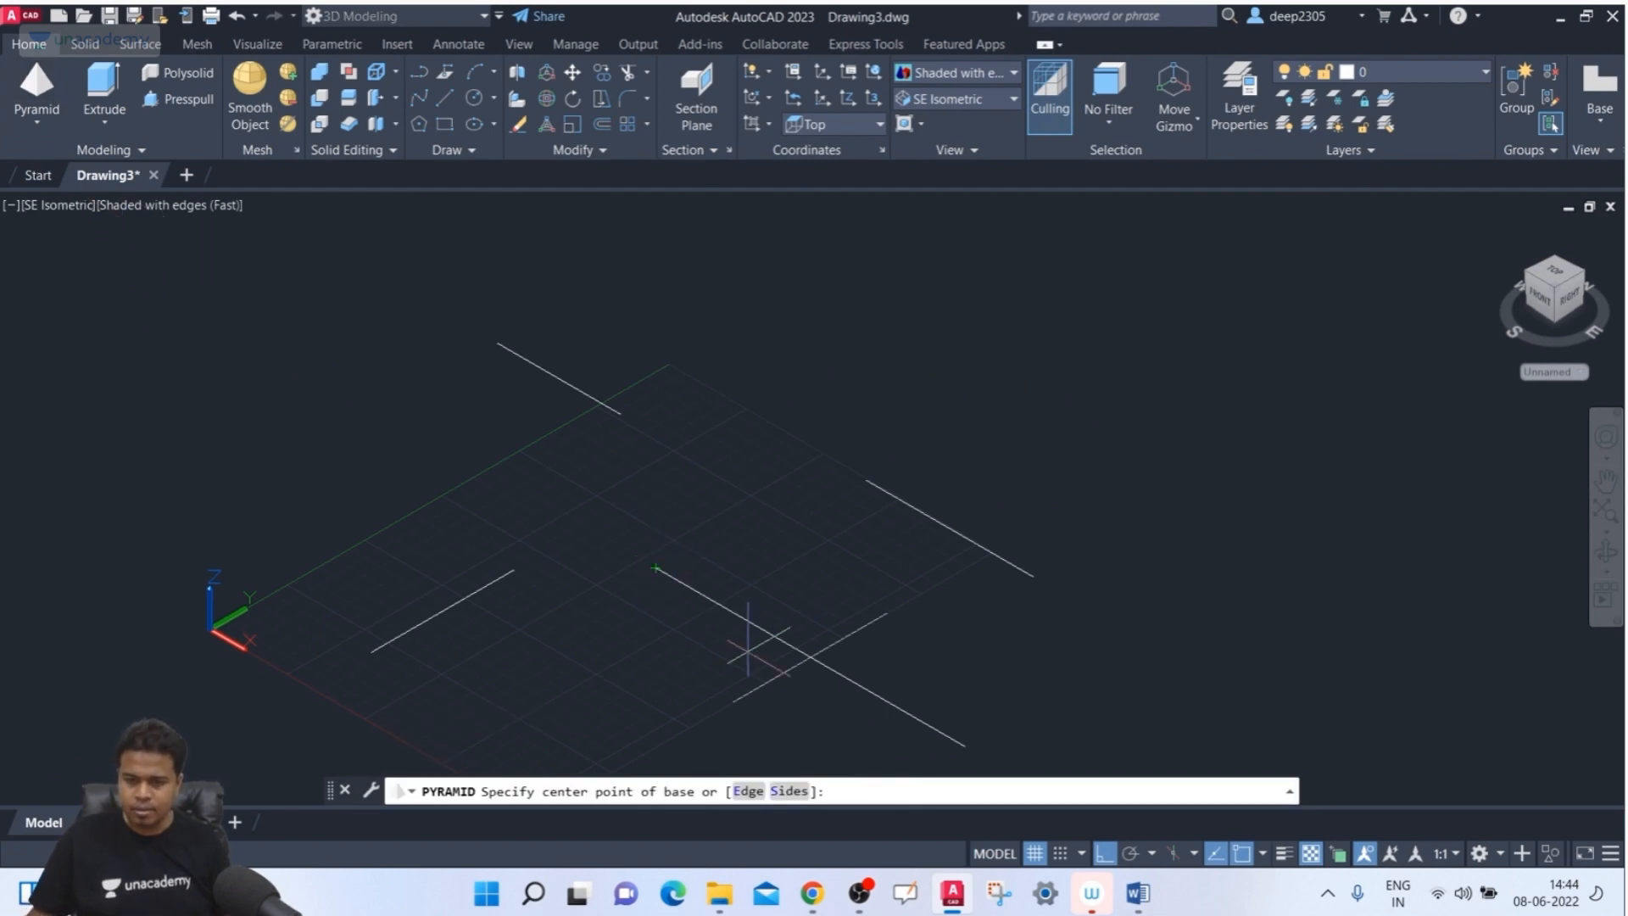
middle_click_drag(587, 517, 574, 472)
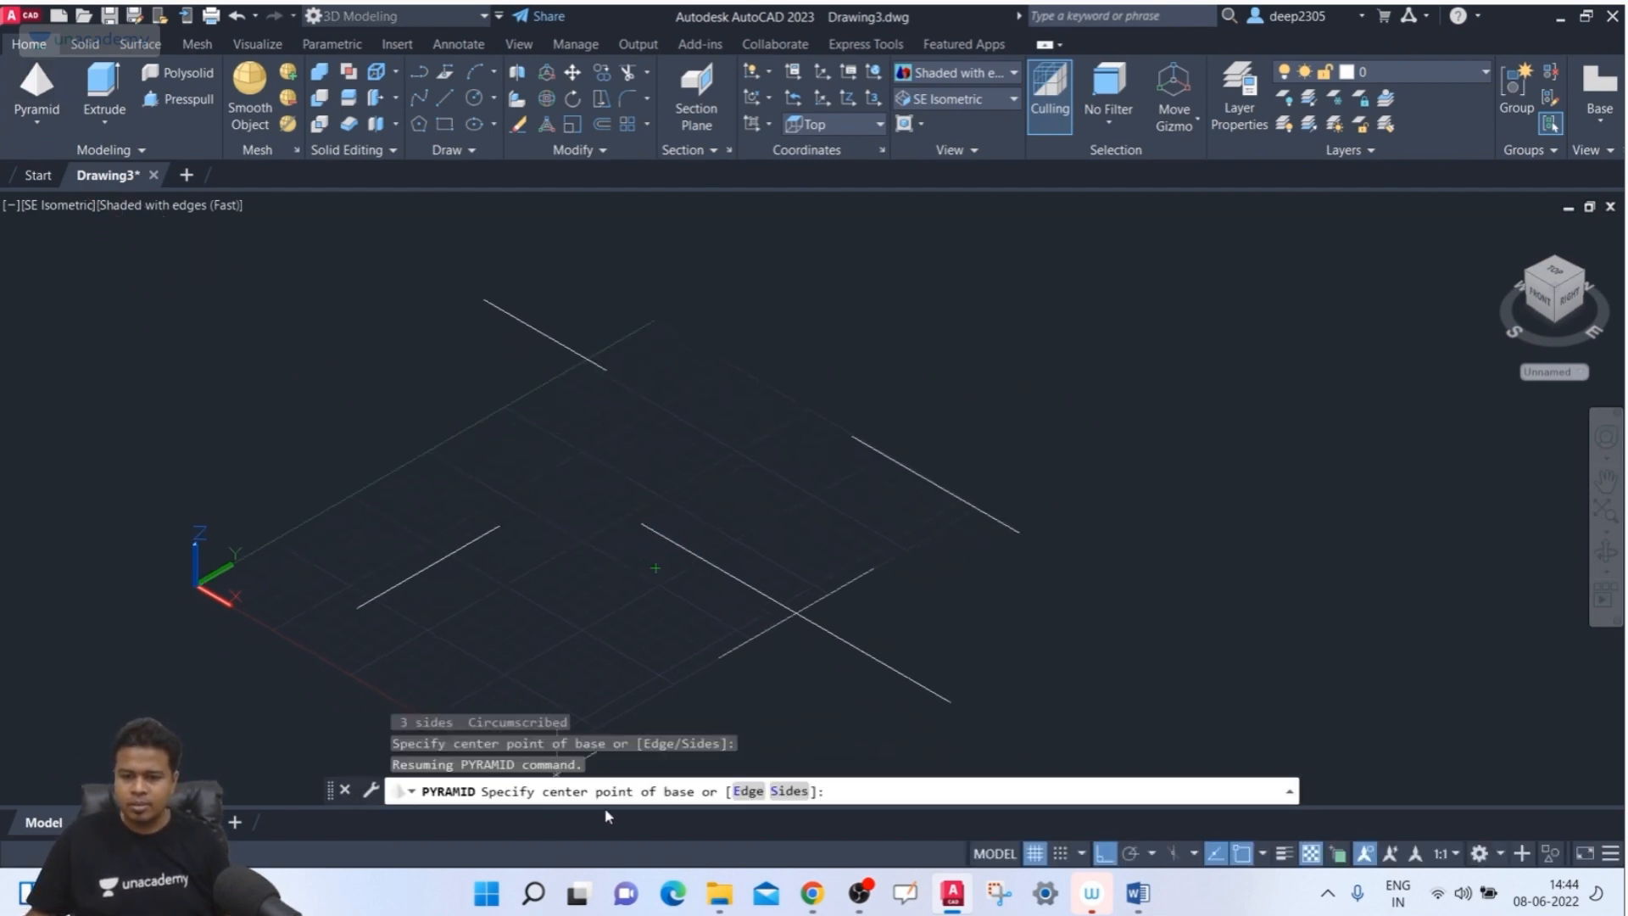
left_click(746, 791)
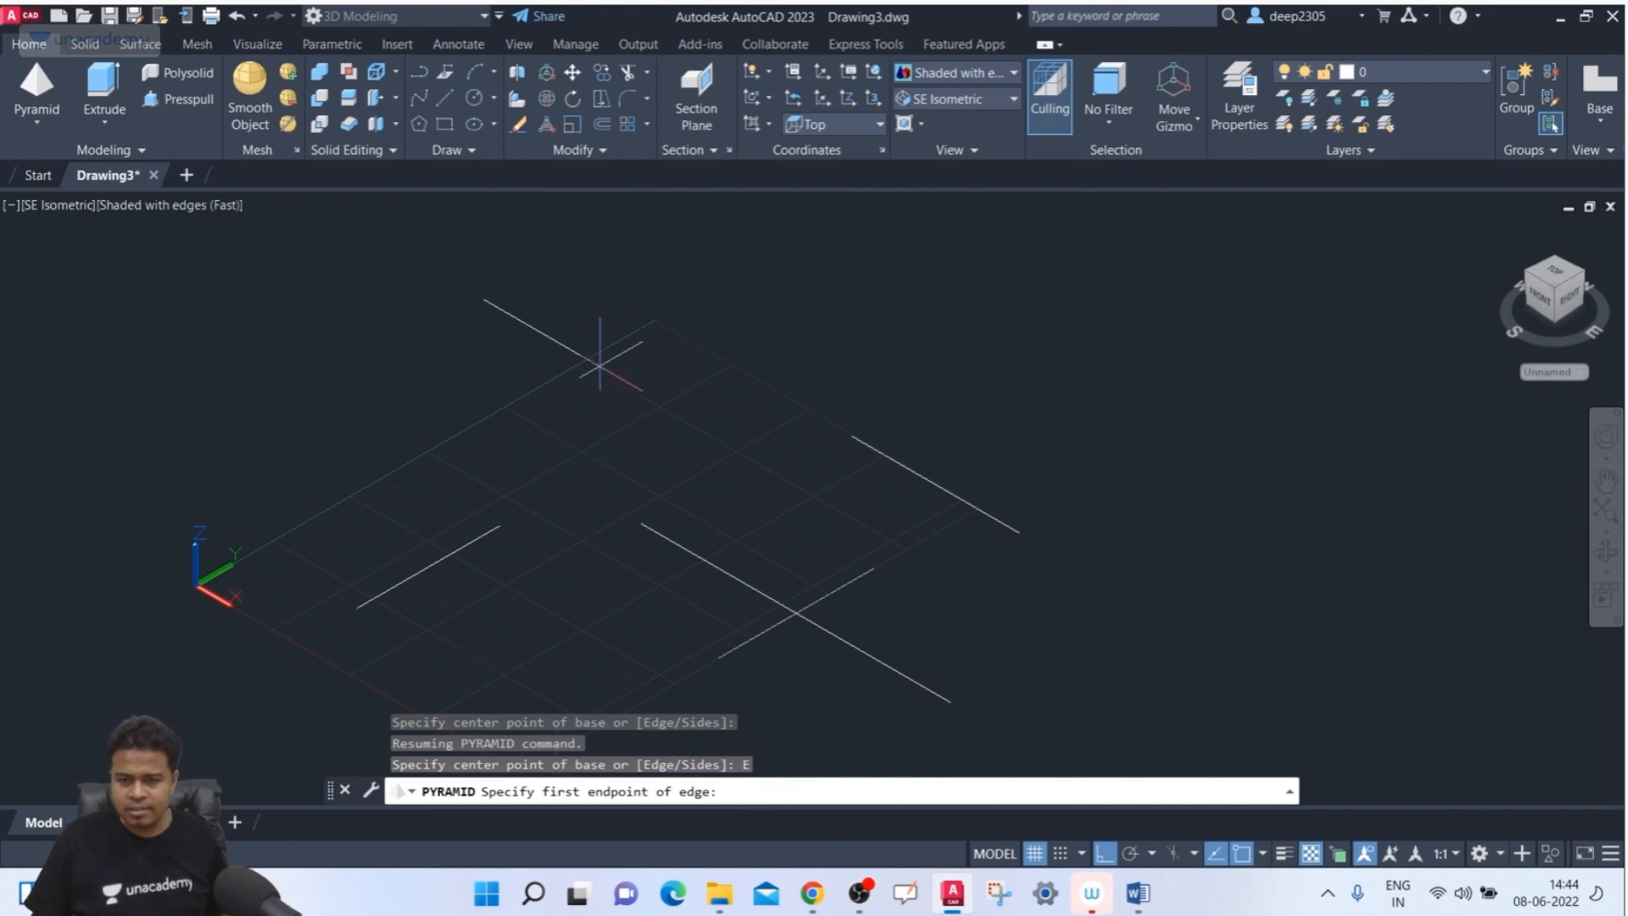
left_click(607, 369)
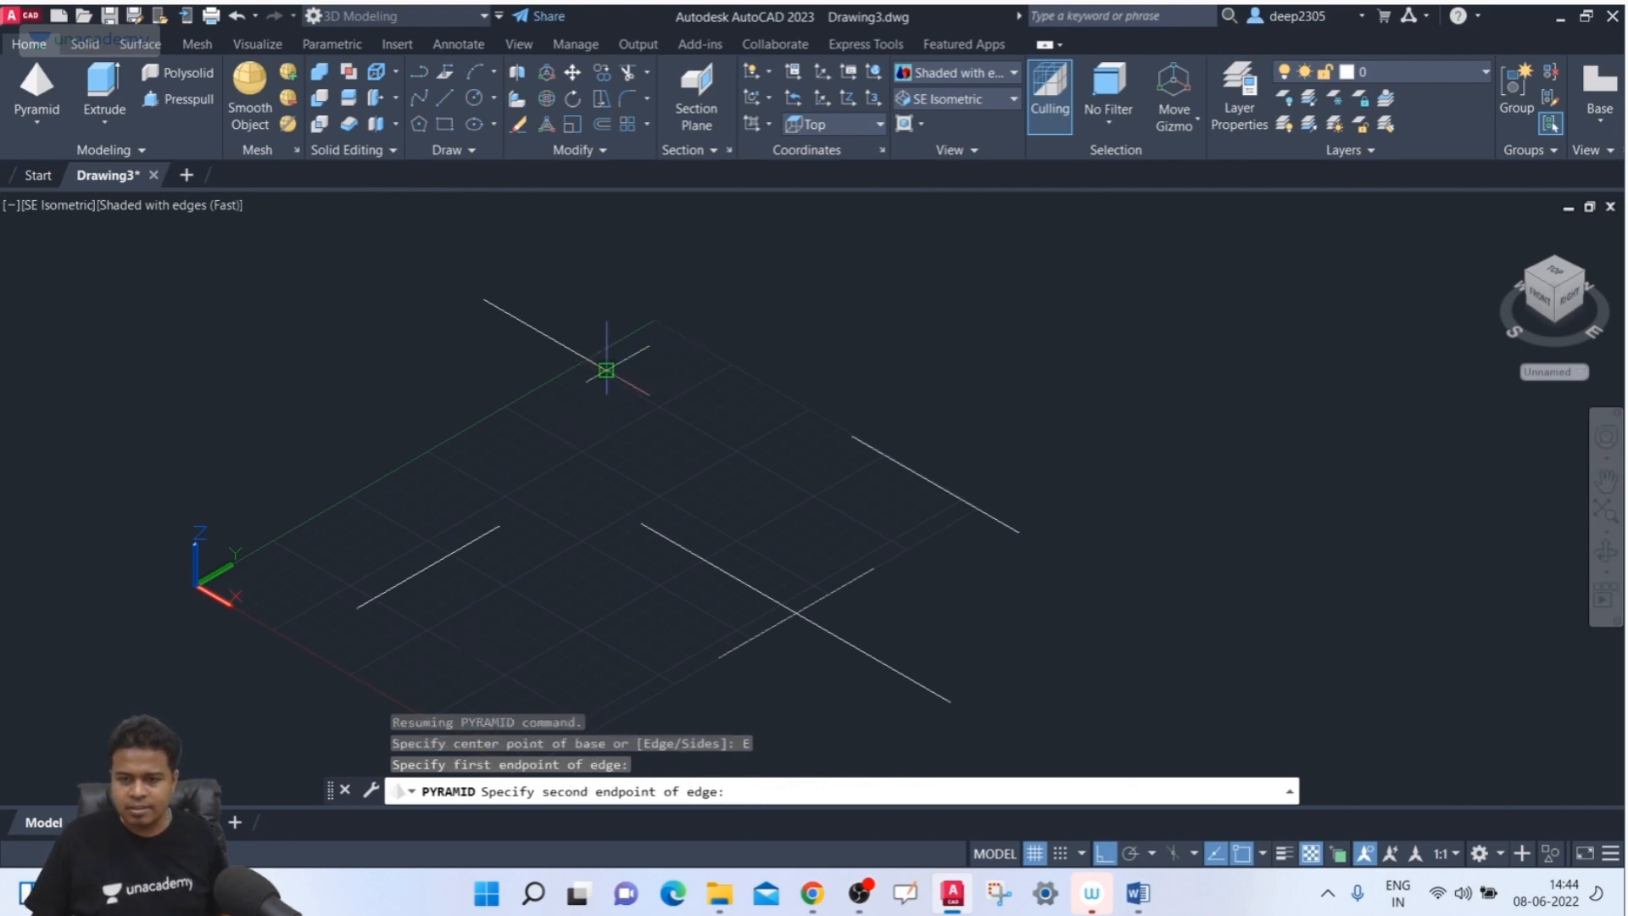
left_click(482, 300)
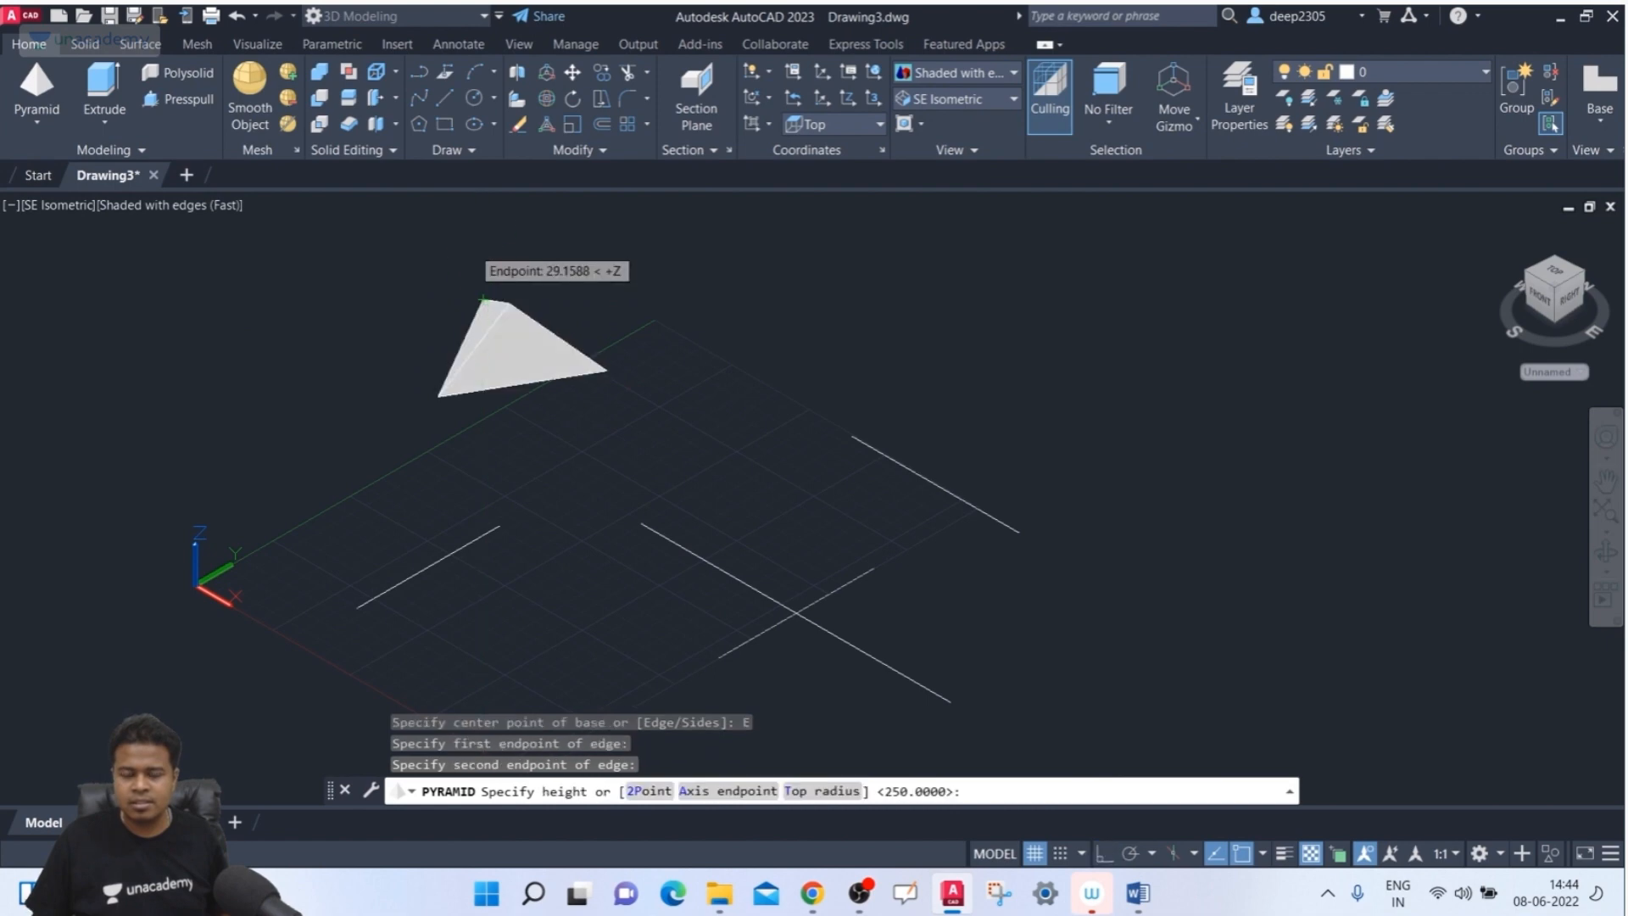
middle_click_drag(483, 247, 437, 323)
key("Escape")
- Start a three-sided Pyramid centred on the far endpoint of the separate Y-direction line, with a base radius of 100
left_click(36, 85)
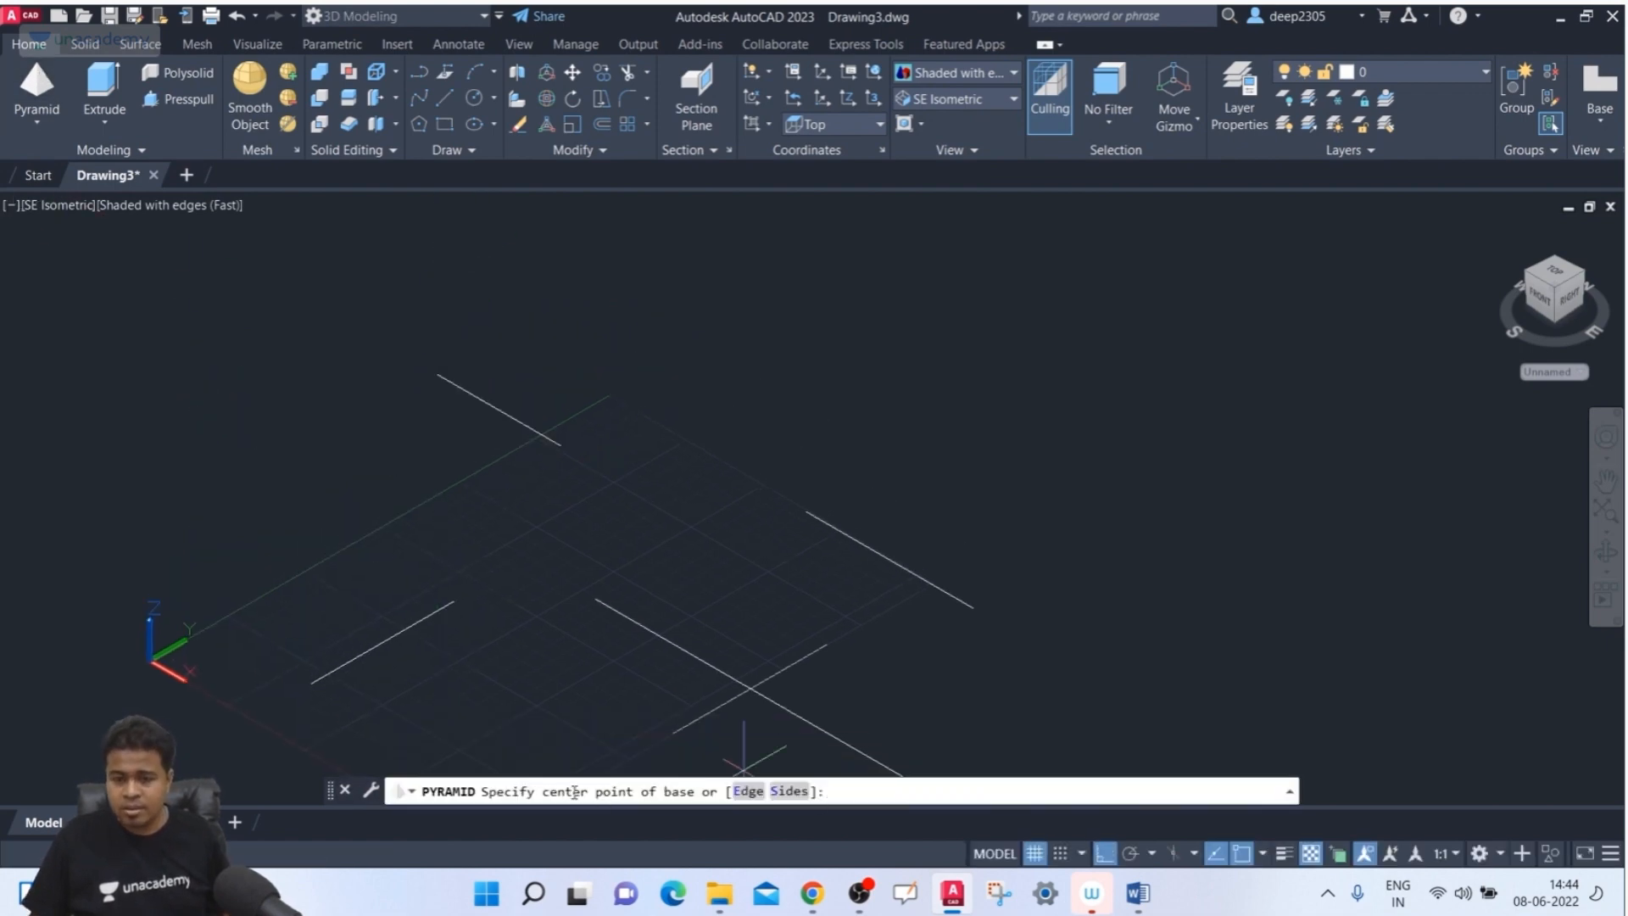
left_click(547, 791)
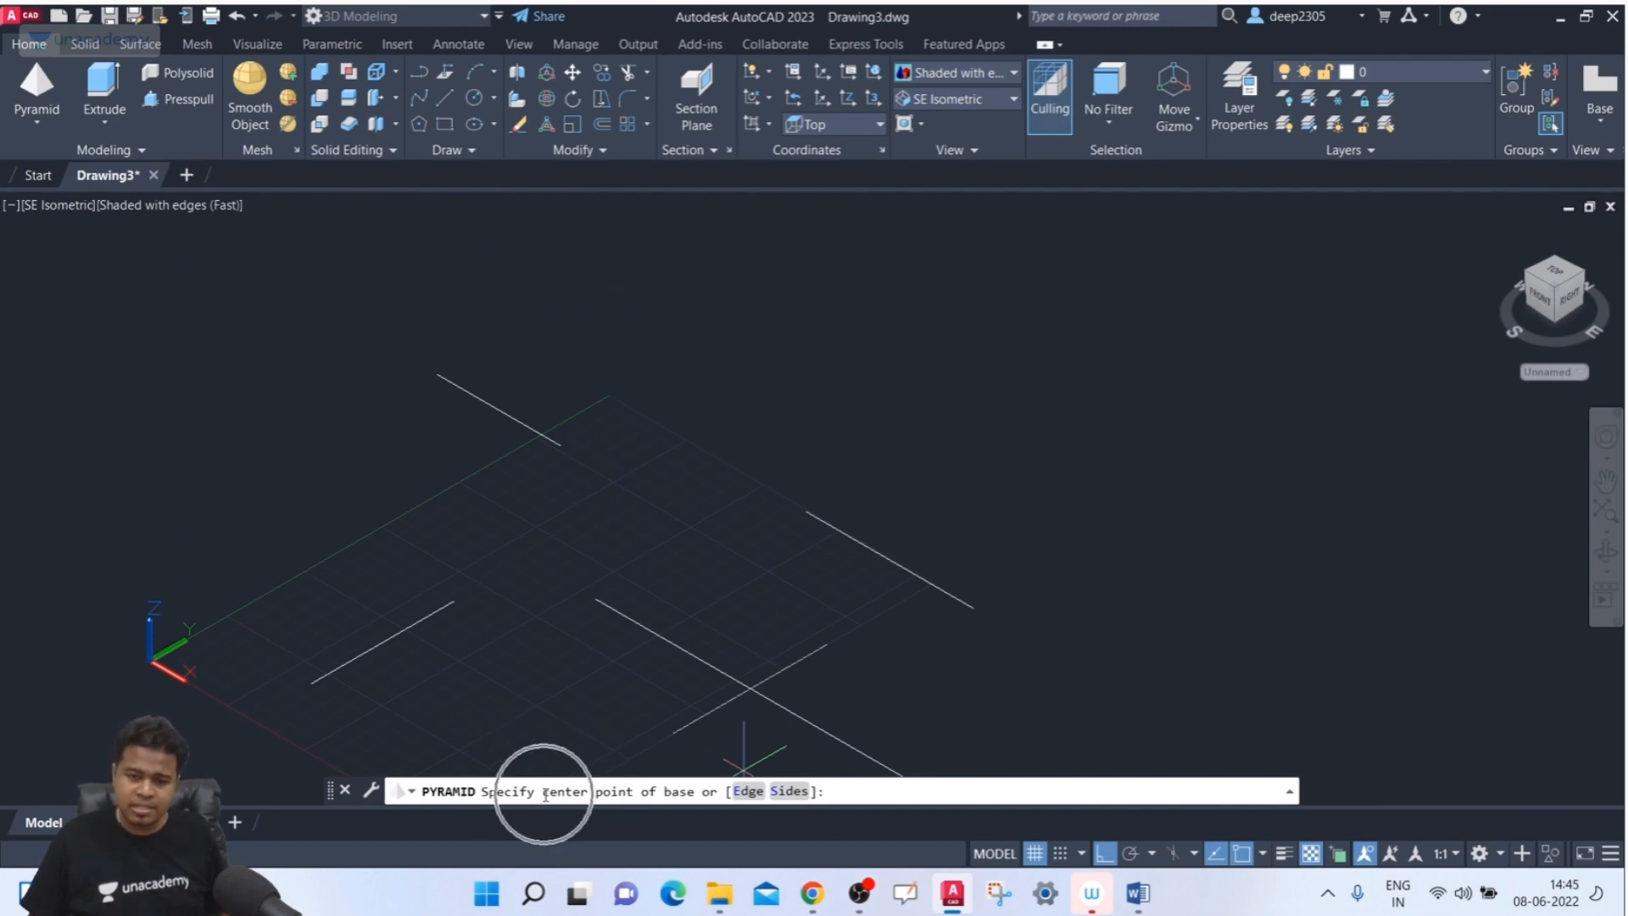
left_click(453, 601)
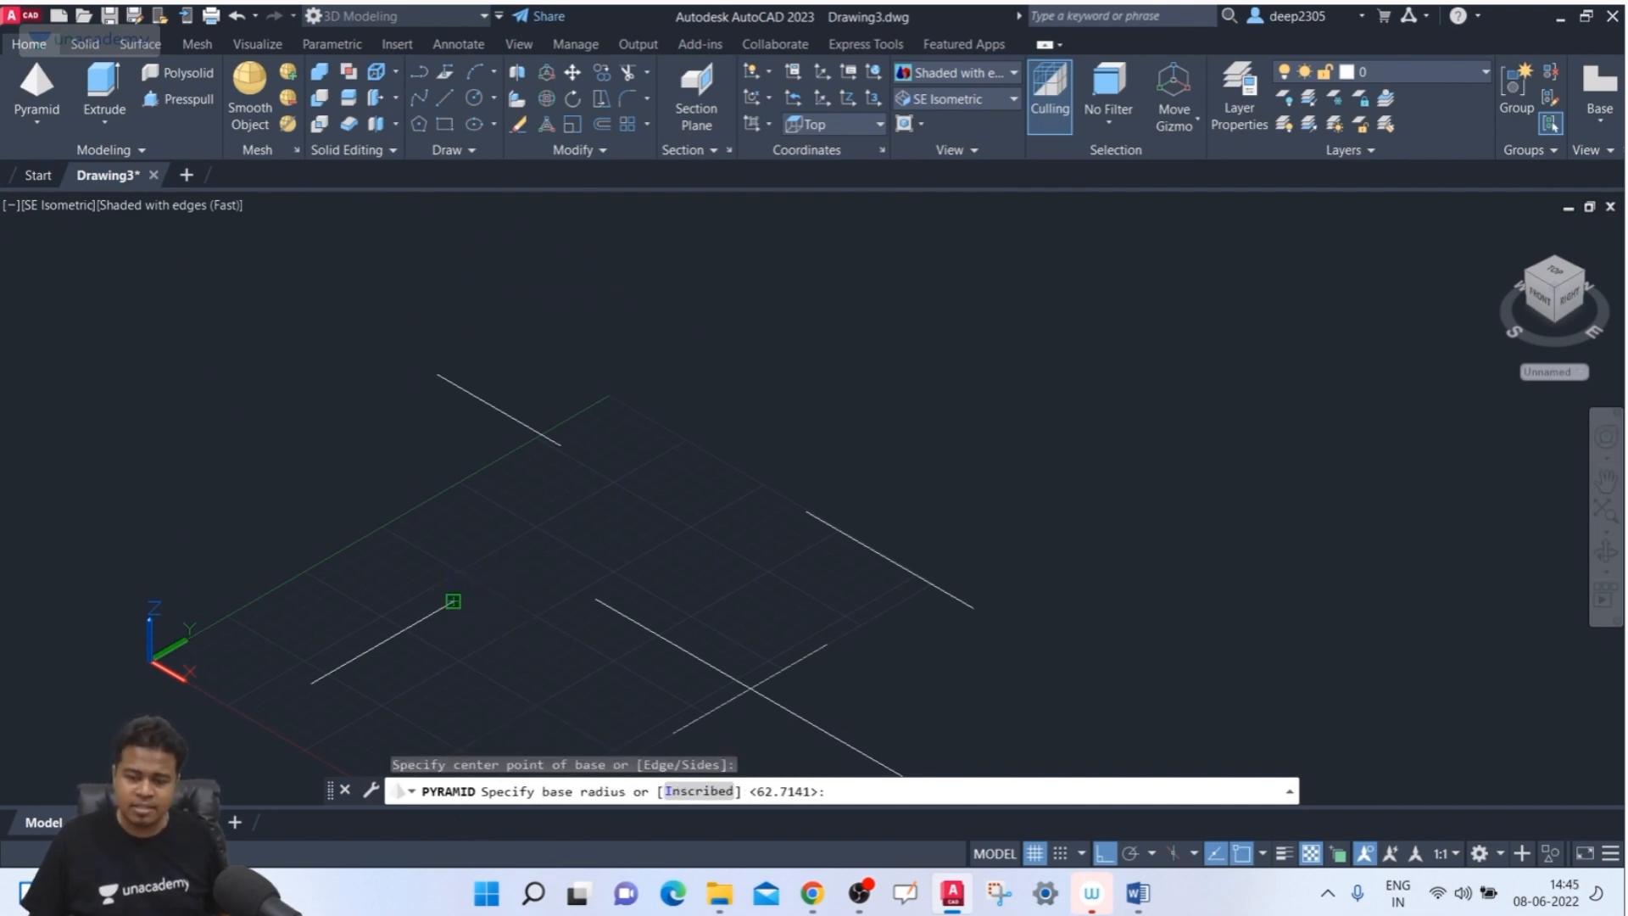
middle_click_drag(496, 660, 404, 577)
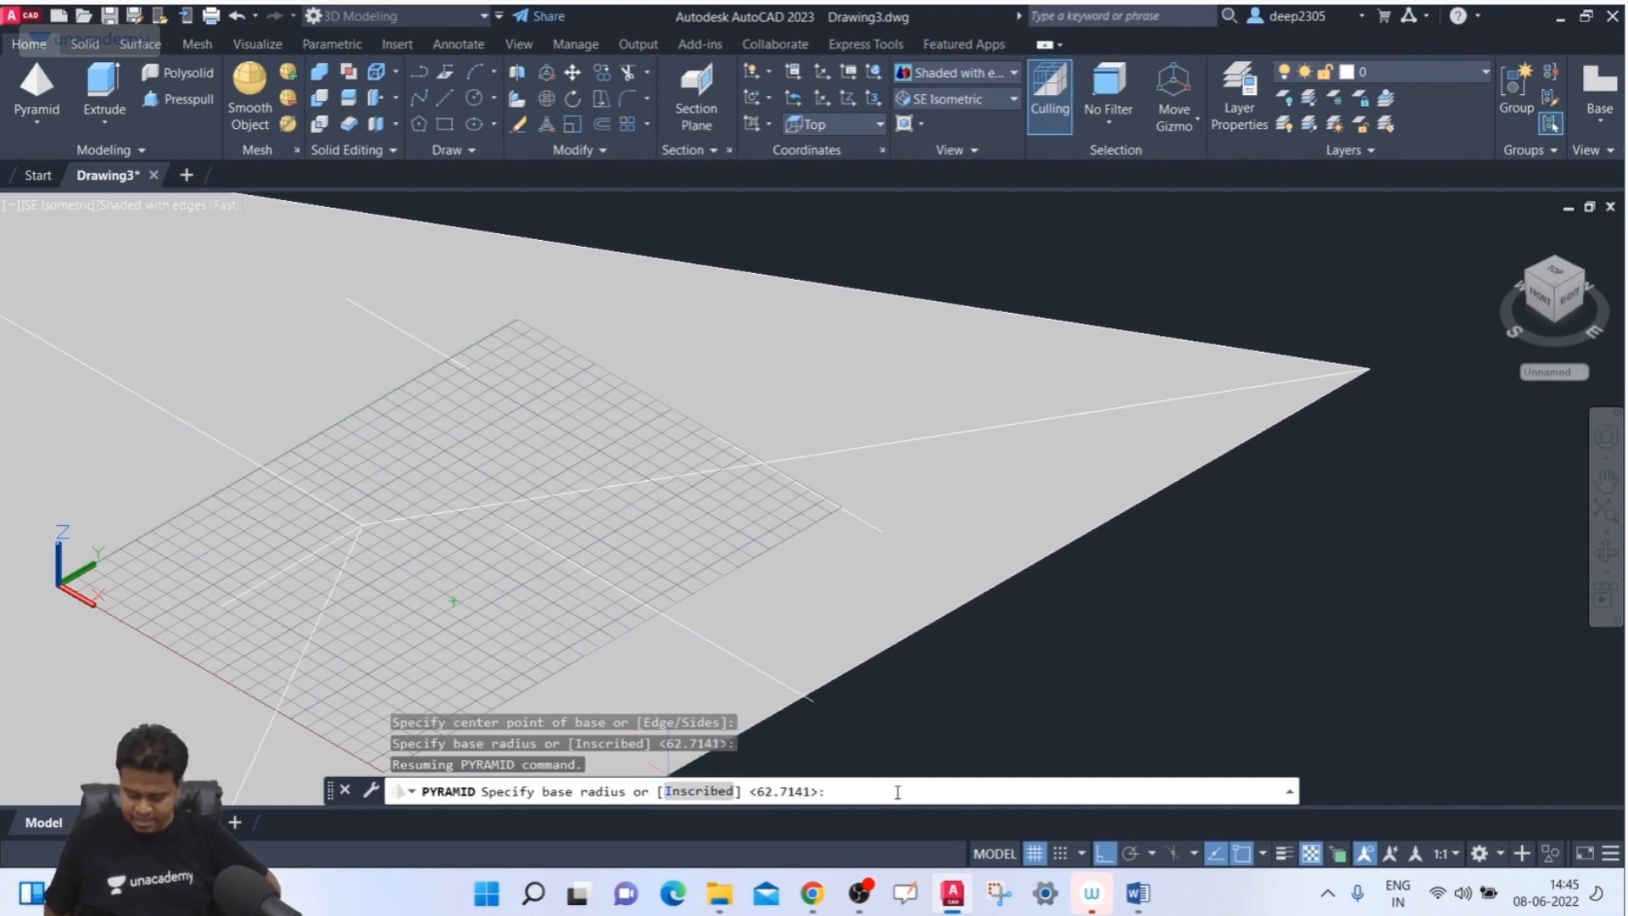
type("0")
key("Return")
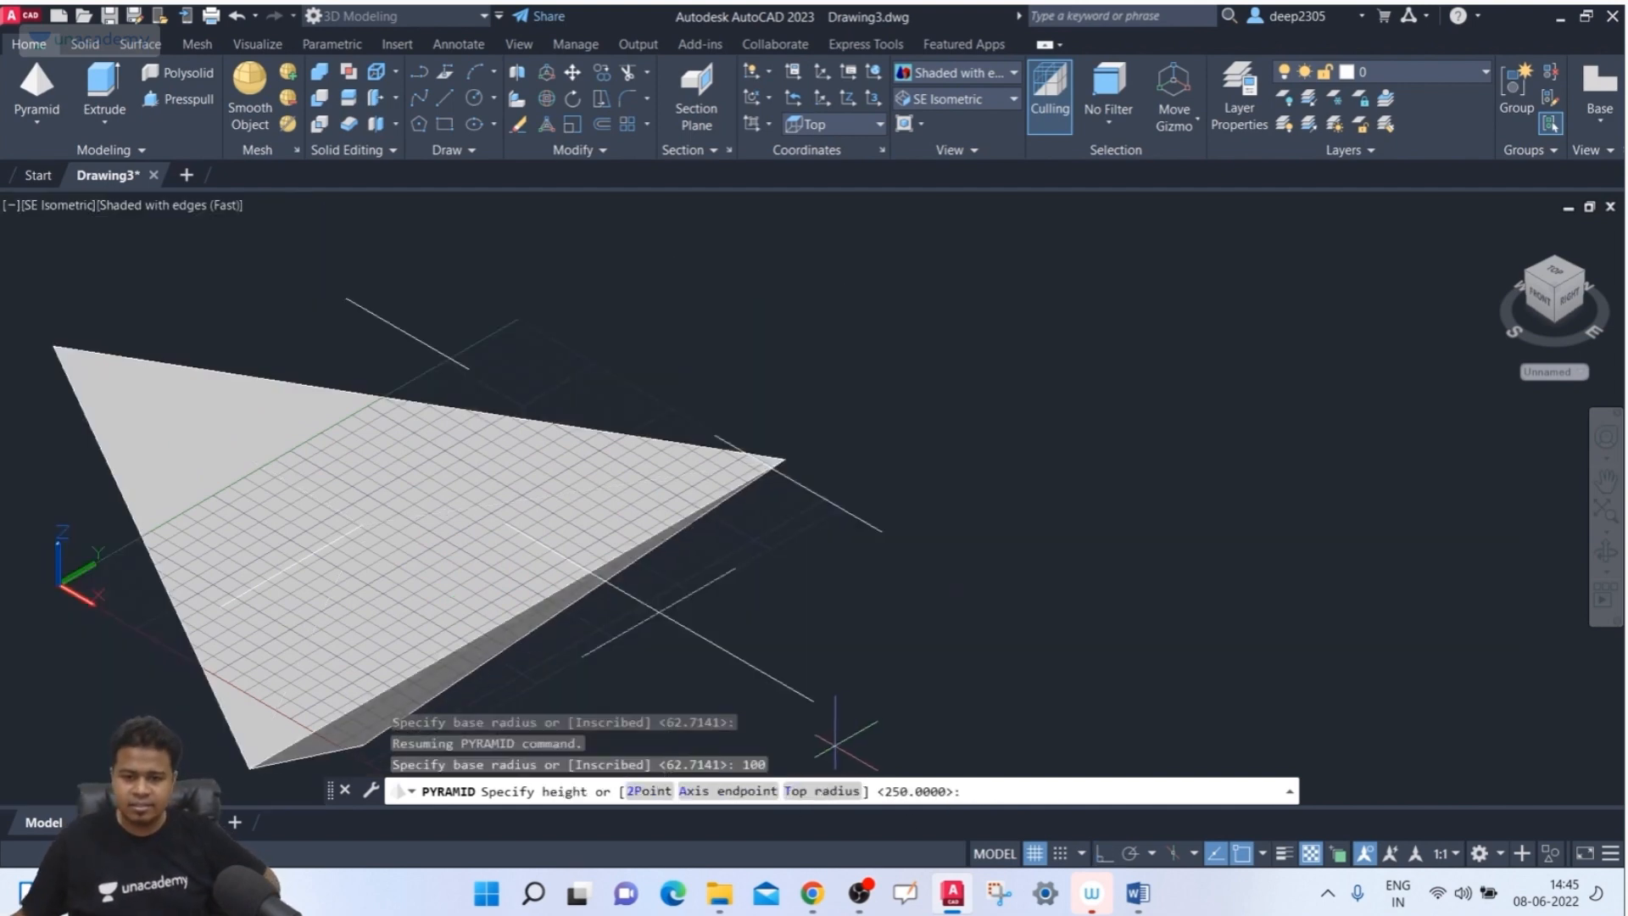
- Set the triangular pyramid's top radius to 20 and pick a height of about 265 upward
middle_click_drag(593, 268, 540, 342)
scroll(540, 342, "down", 4)
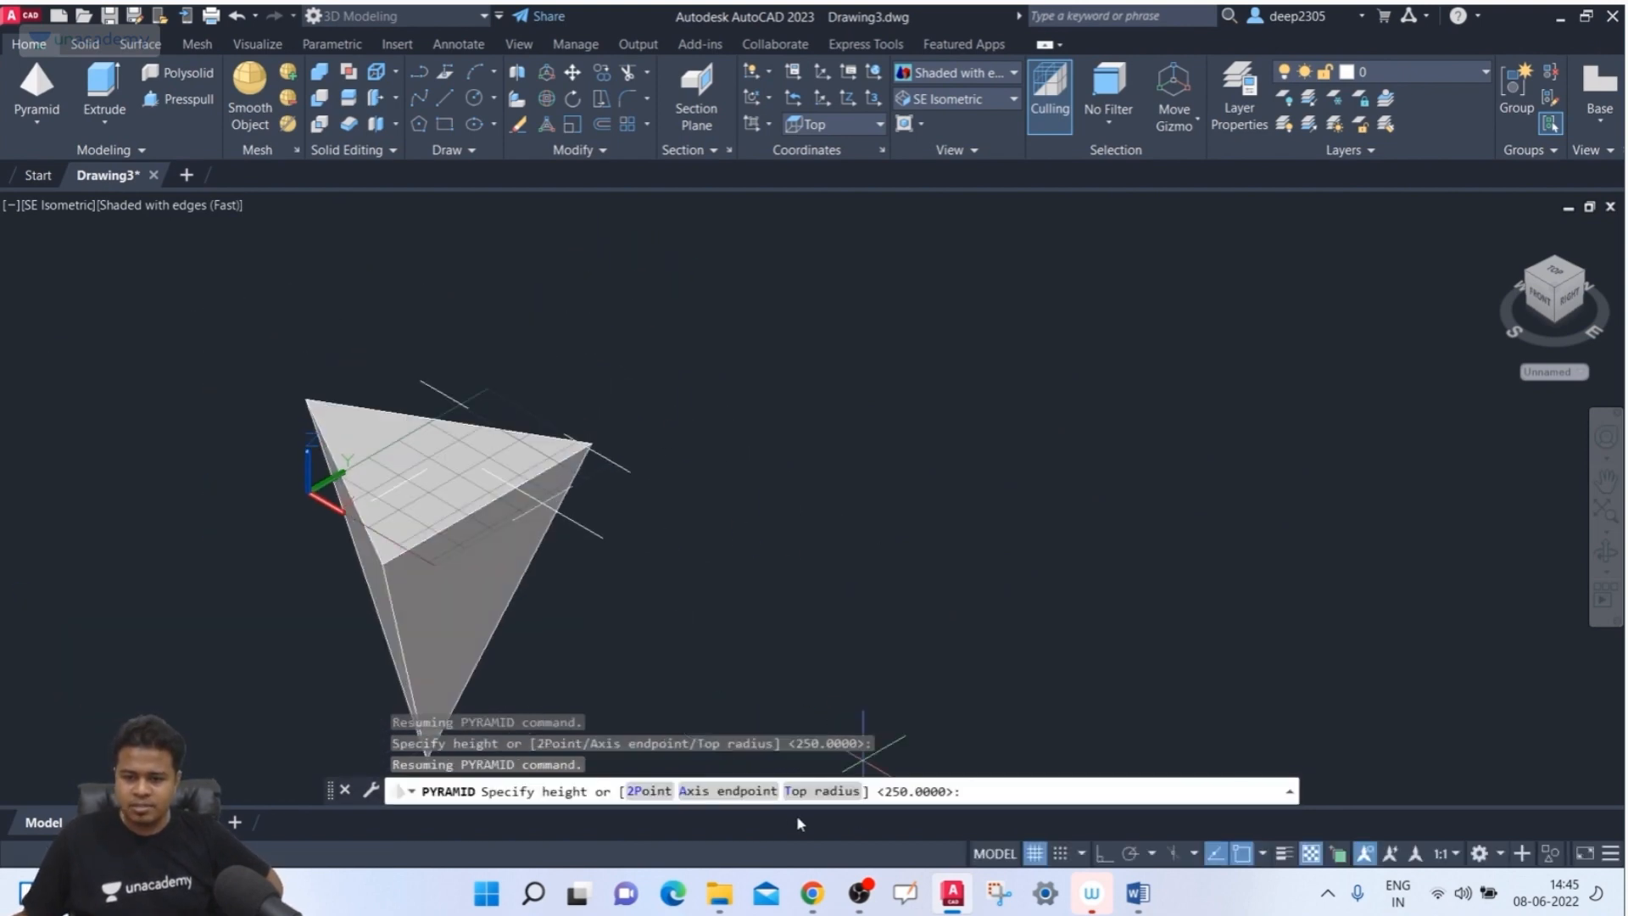
left_click(823, 795)
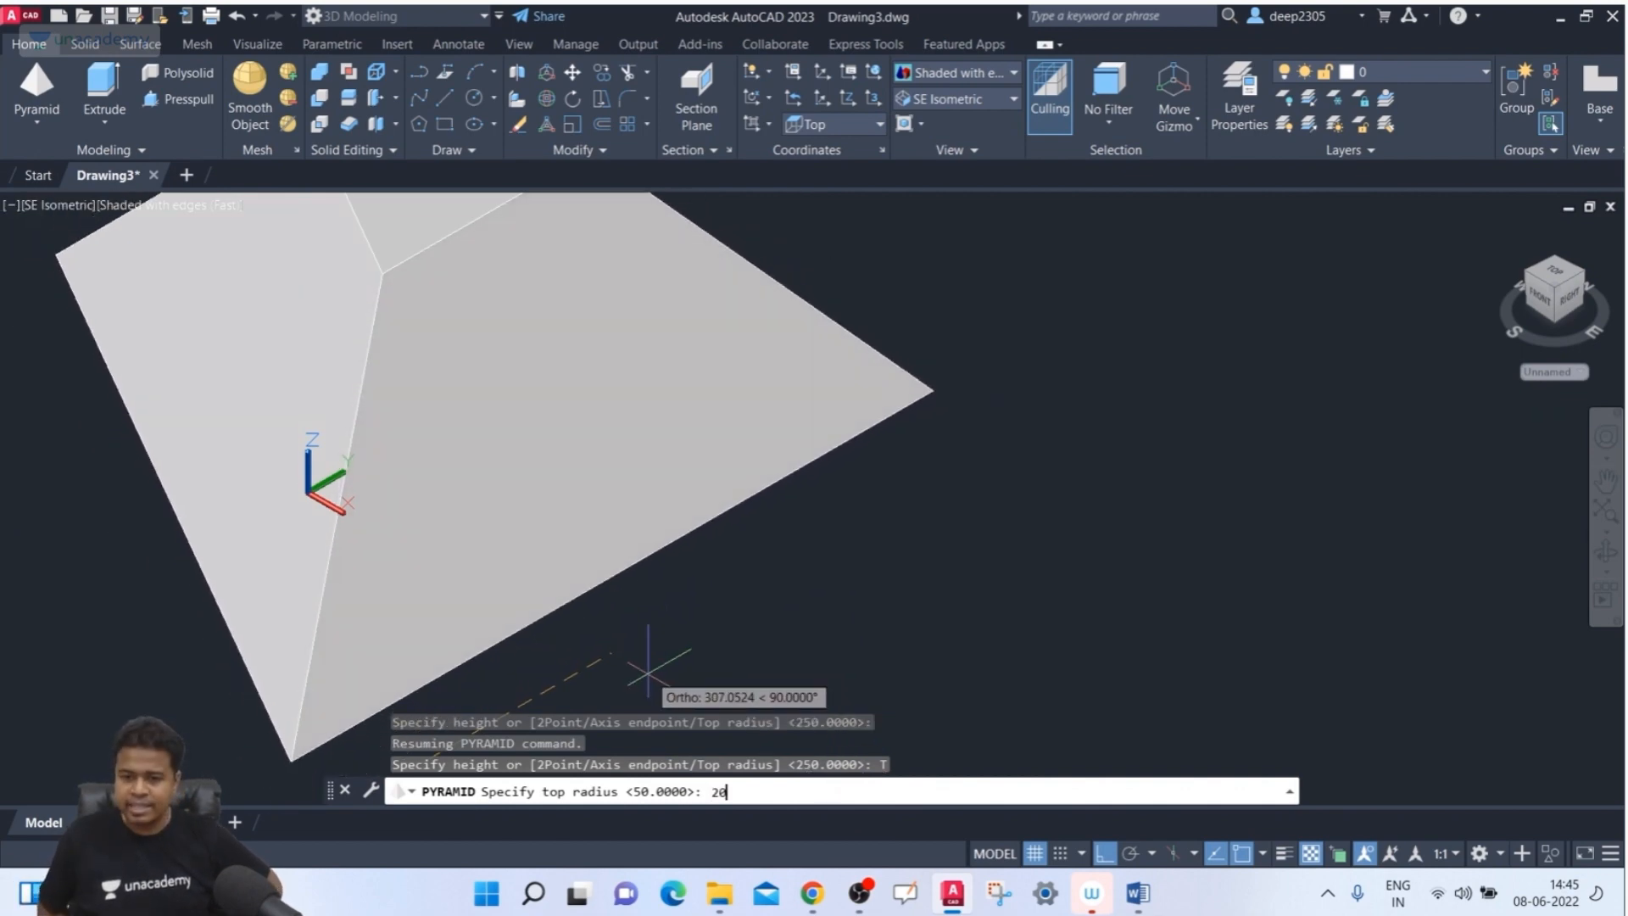
type("20")
key("Return")
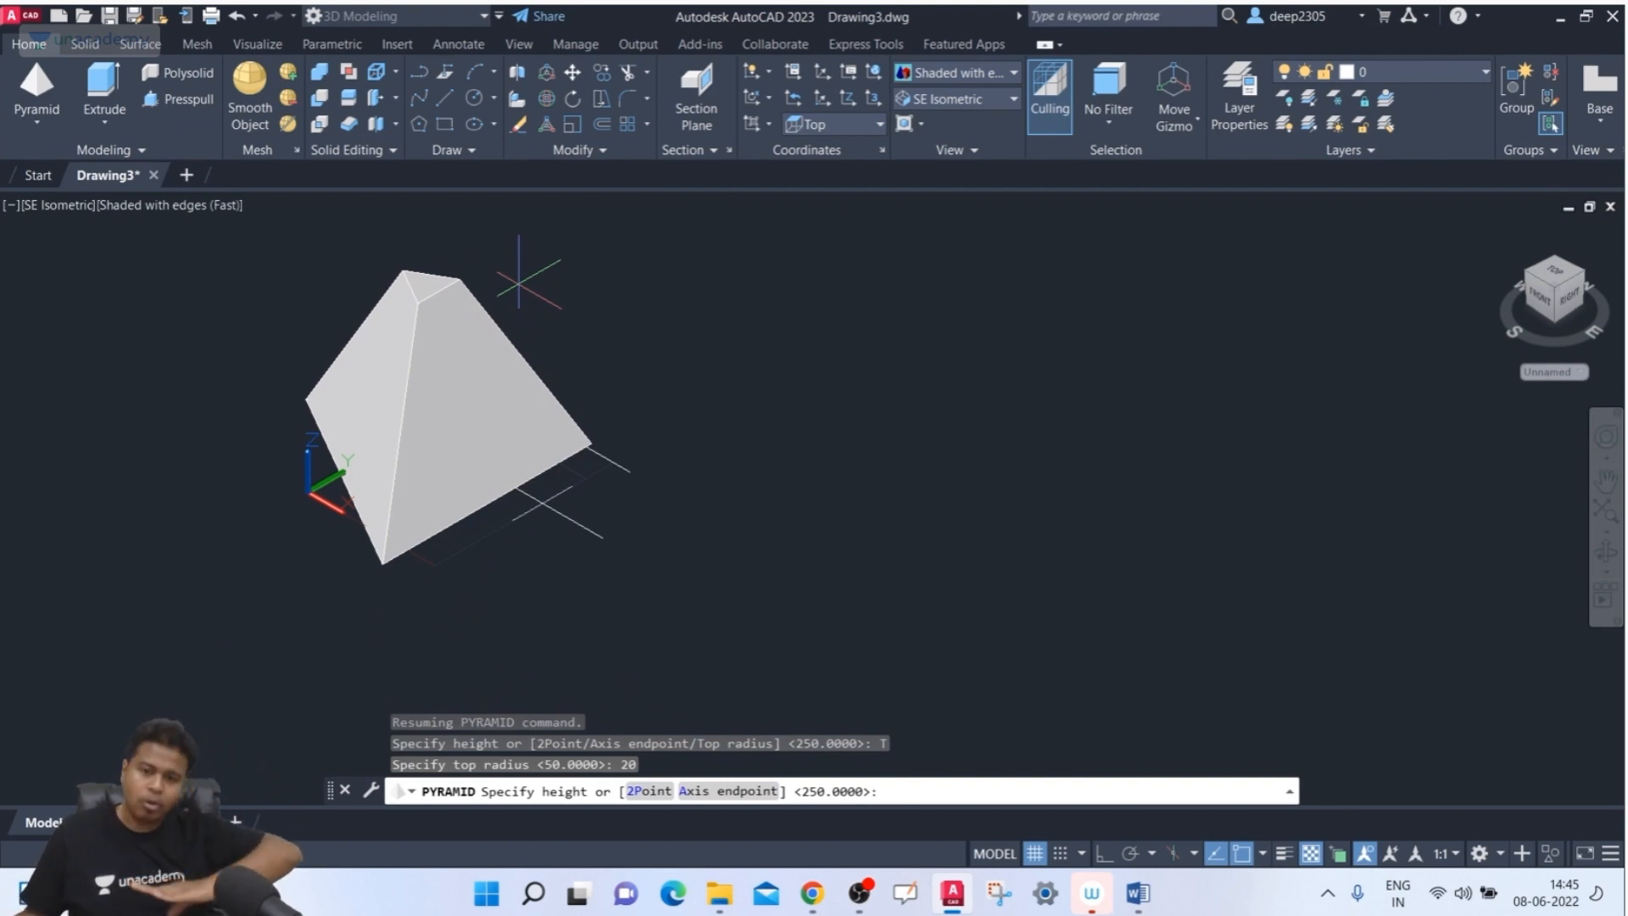
left_click(519, 283)
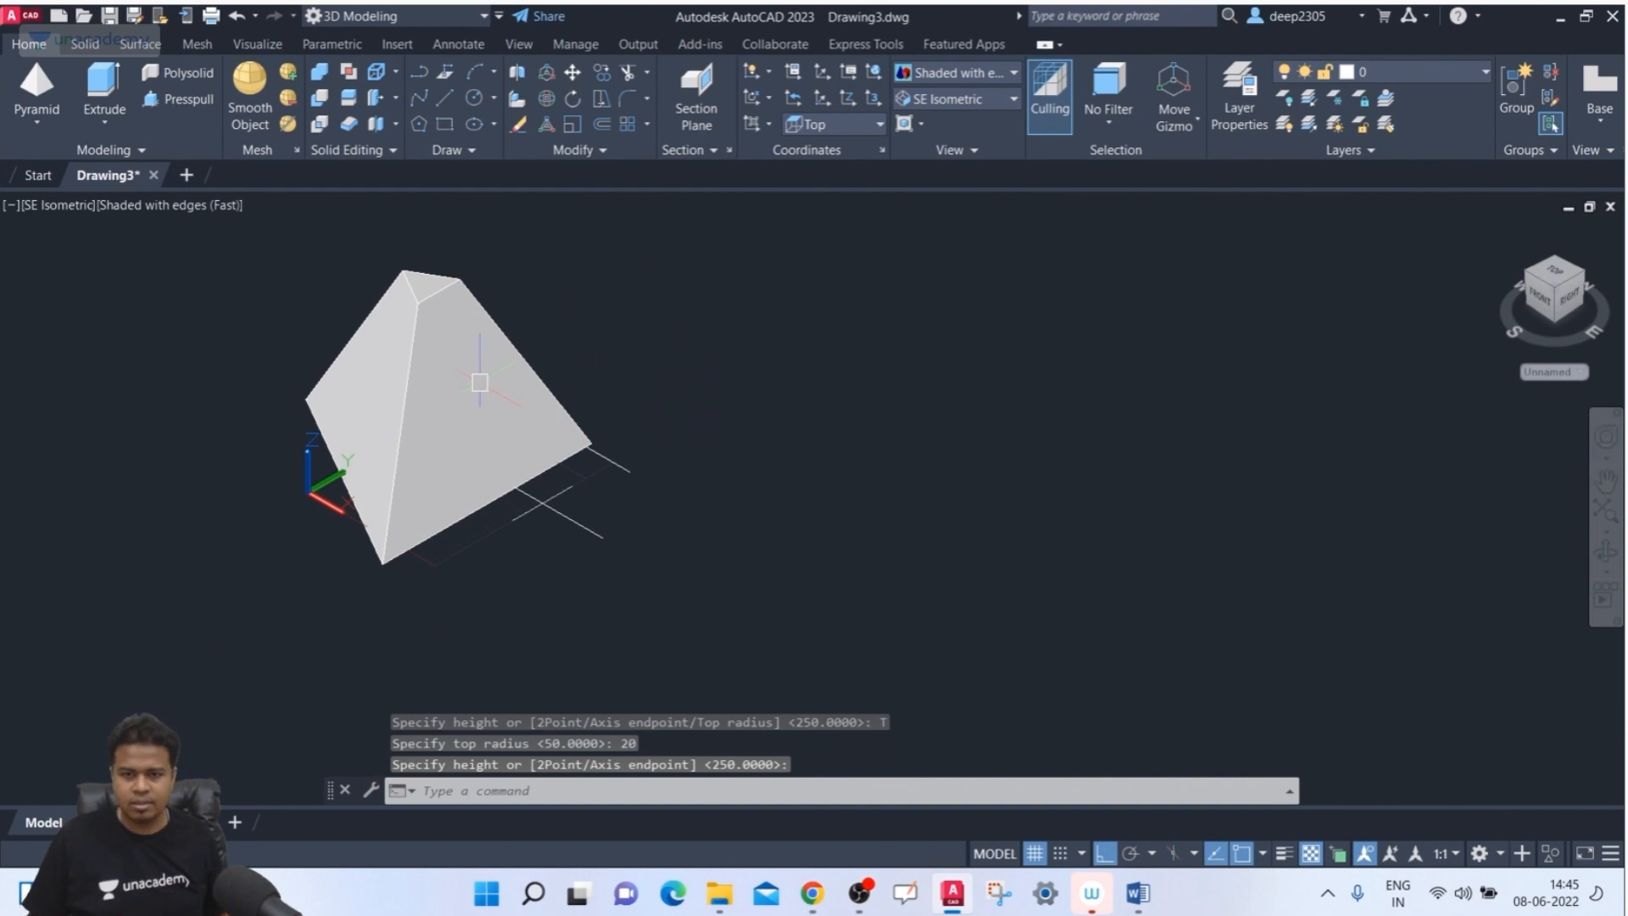
- Delete the truncated triangular pyramid, keeping the construction lines
left_click(435, 373)
key("Delete")
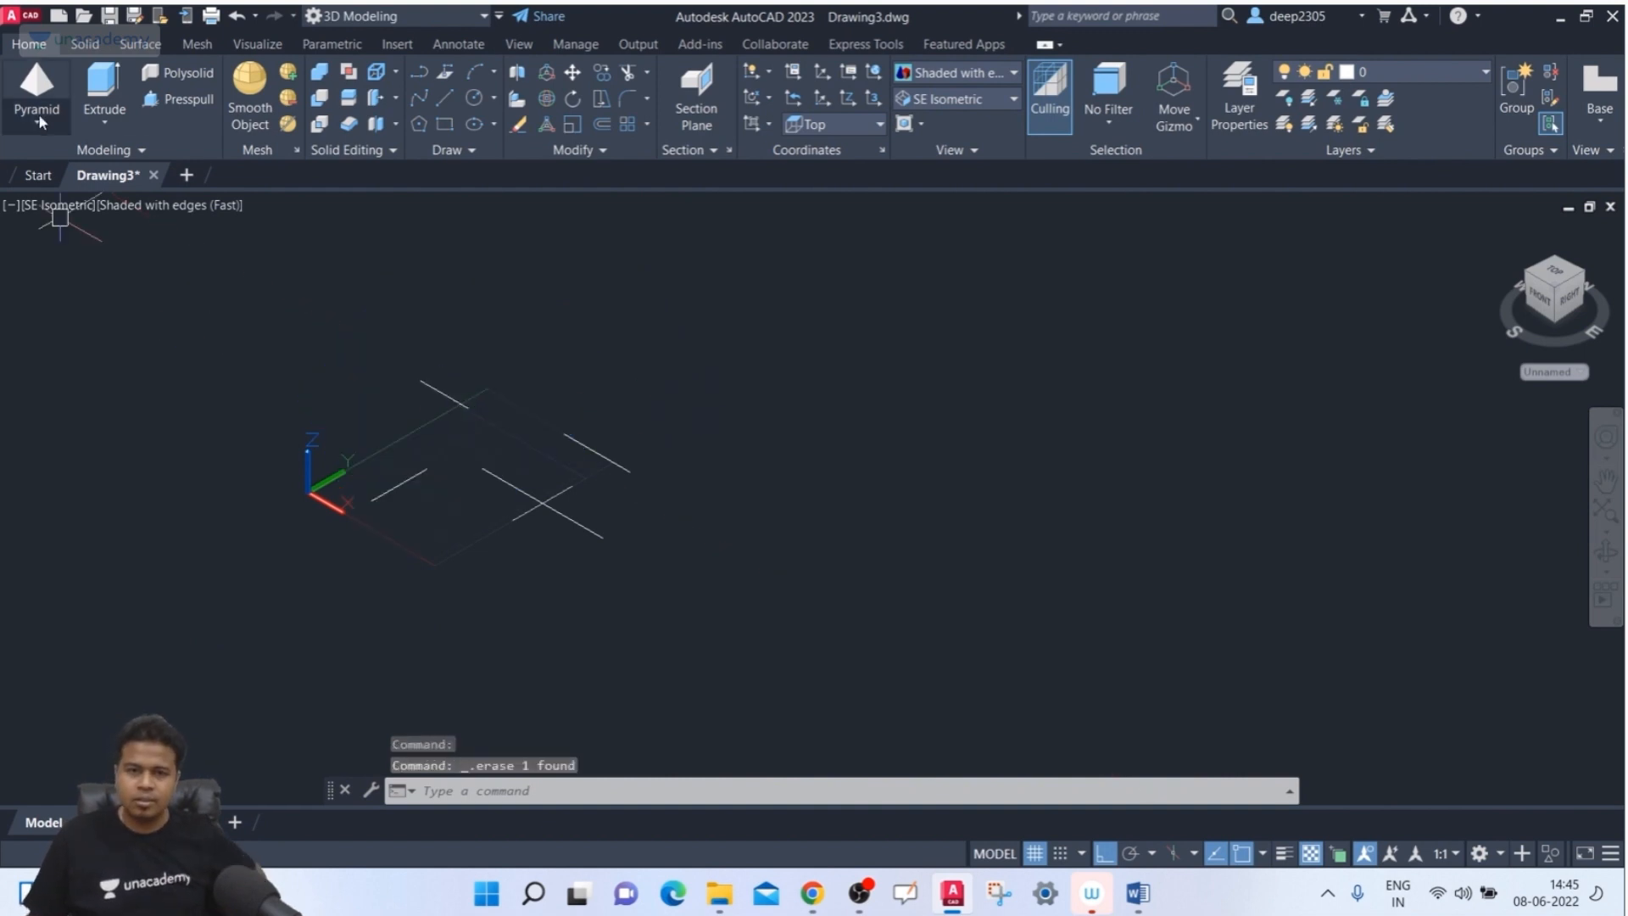
- Start a six-sided Pyramid with its base centre at the crossing of the two construction lines
left_click(38, 93)
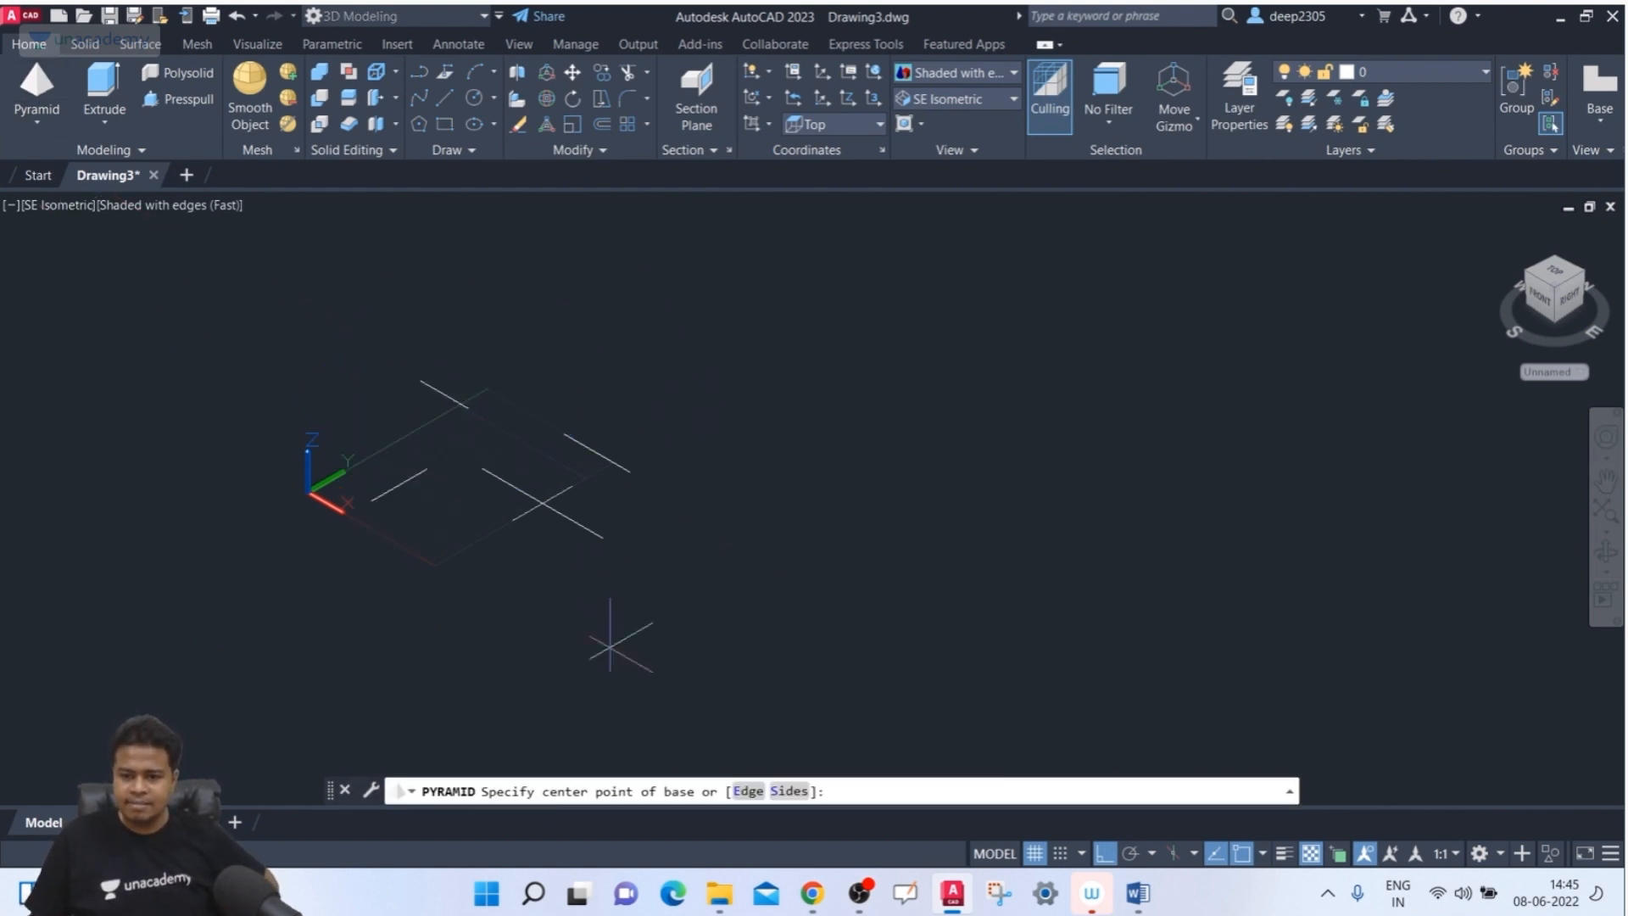
left_click(788, 791)
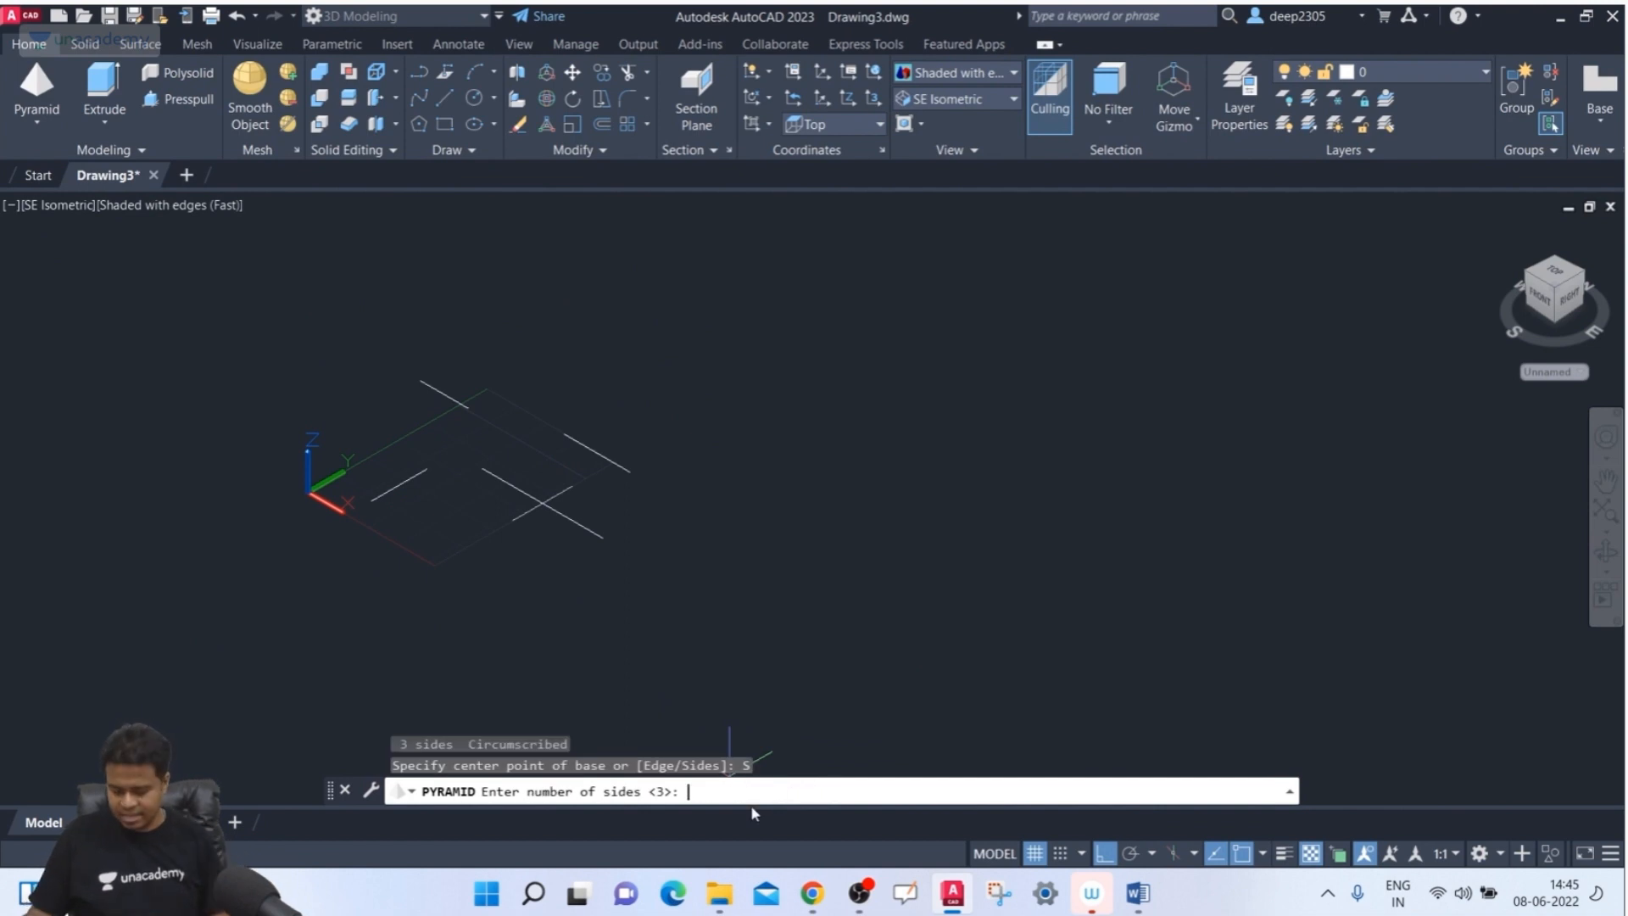
type("6")
key("Return")
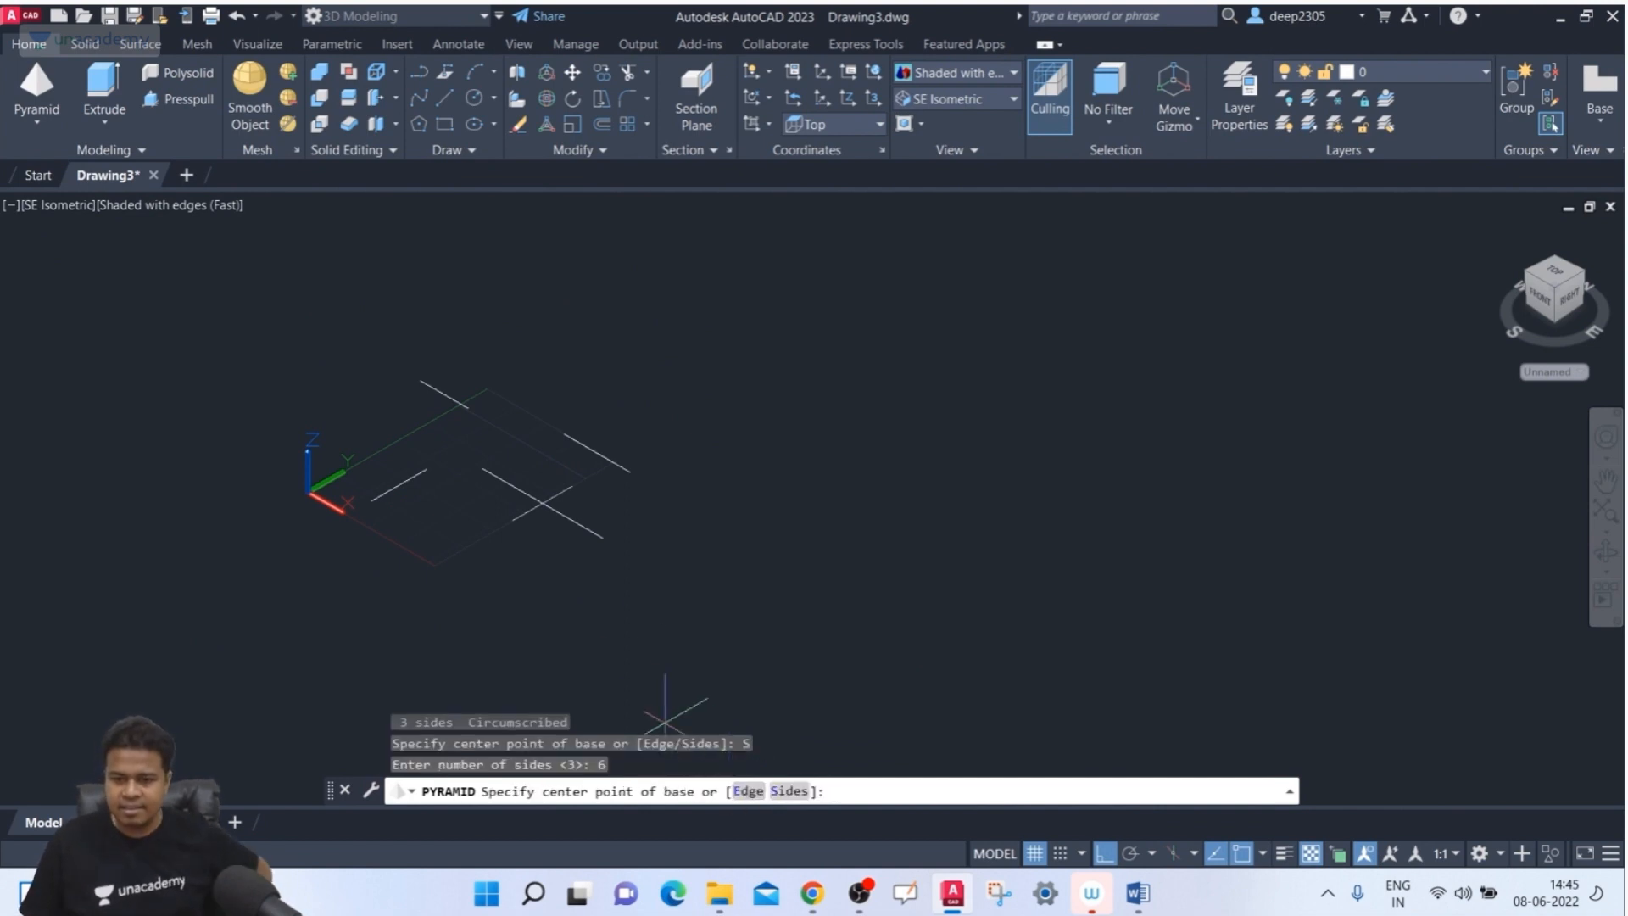
left_click(543, 503)
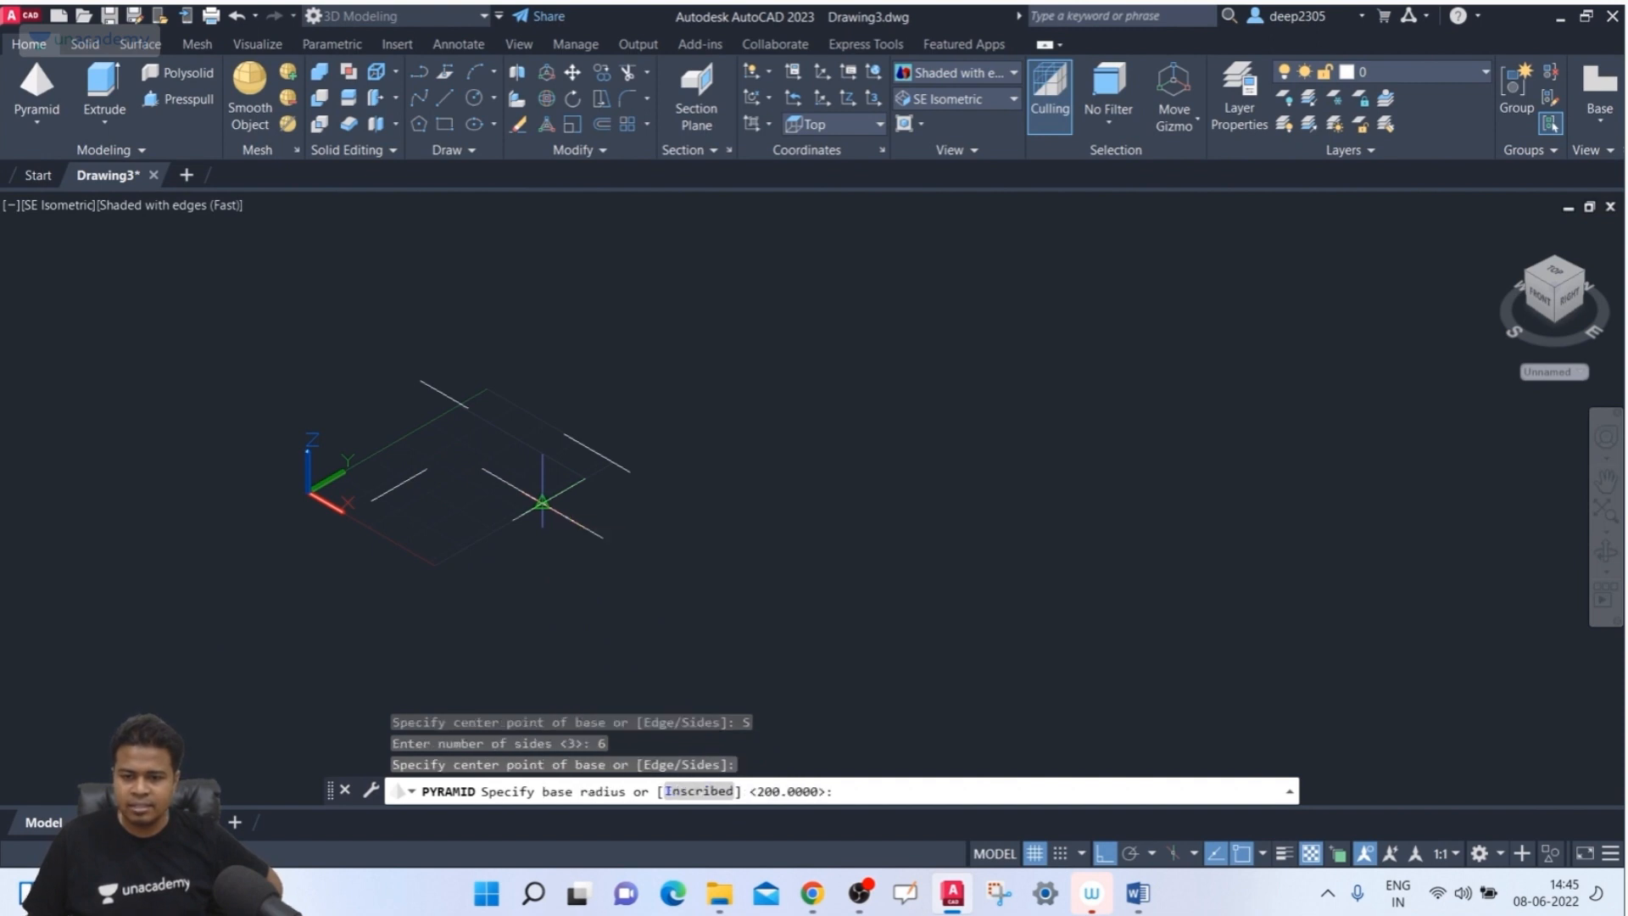
- Preview the circumscribed hexagonal base at different radii and switch the base to Inscribed
scroll(552, 475, "up", 3)
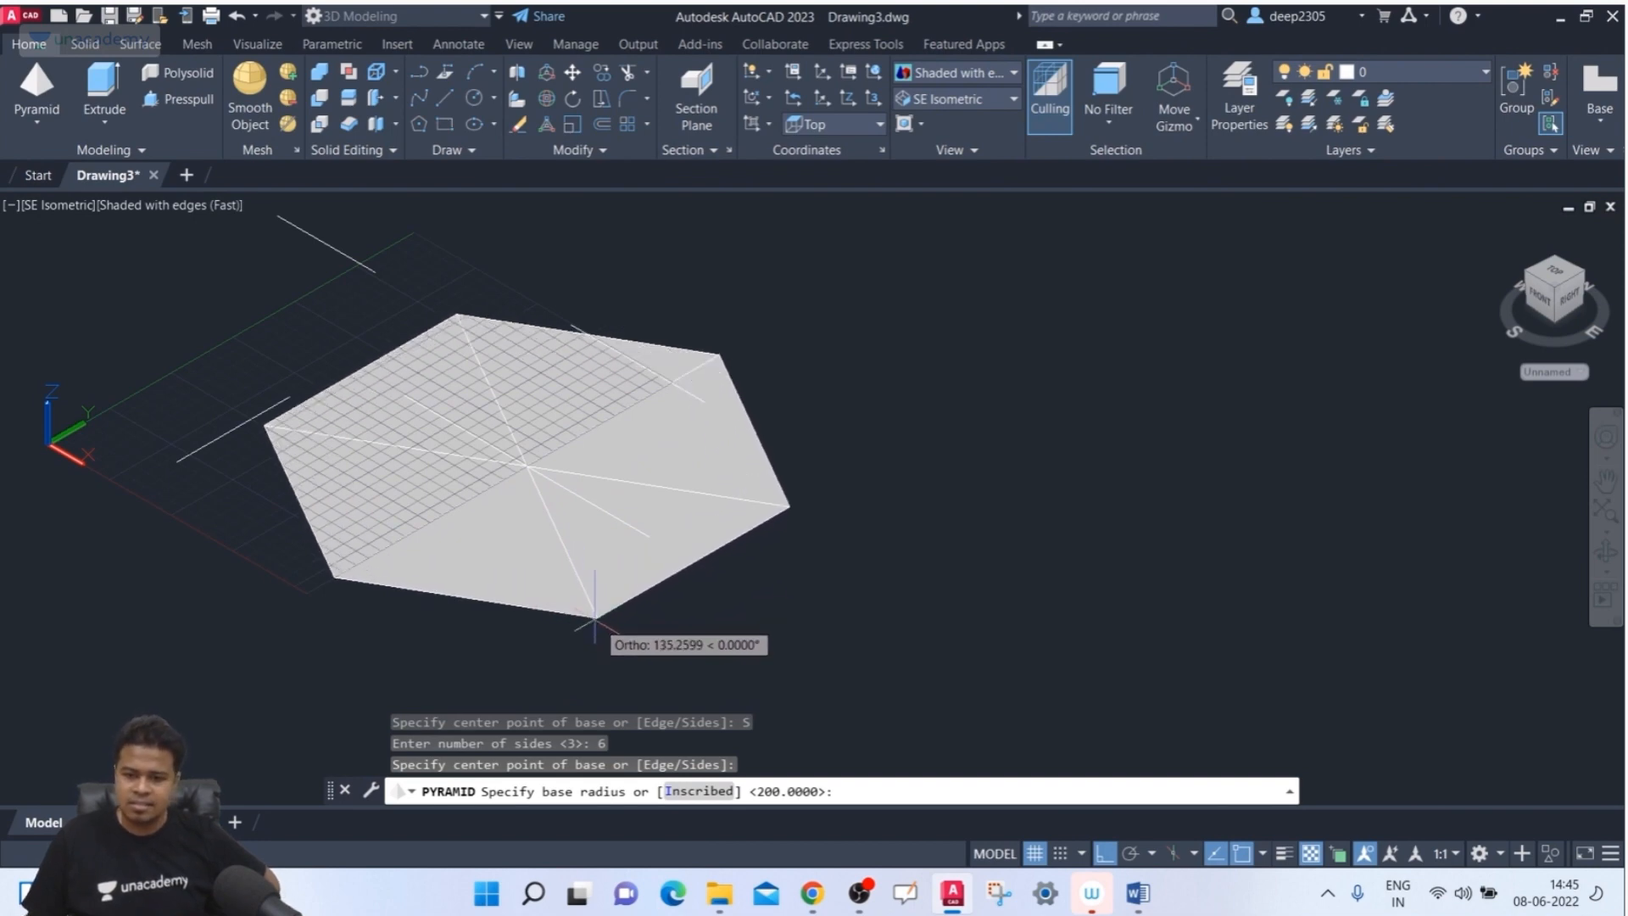
scroll(597, 629, "up", 4)
scroll(593, 627, "down", 7)
scroll(602, 630, "up", 3)
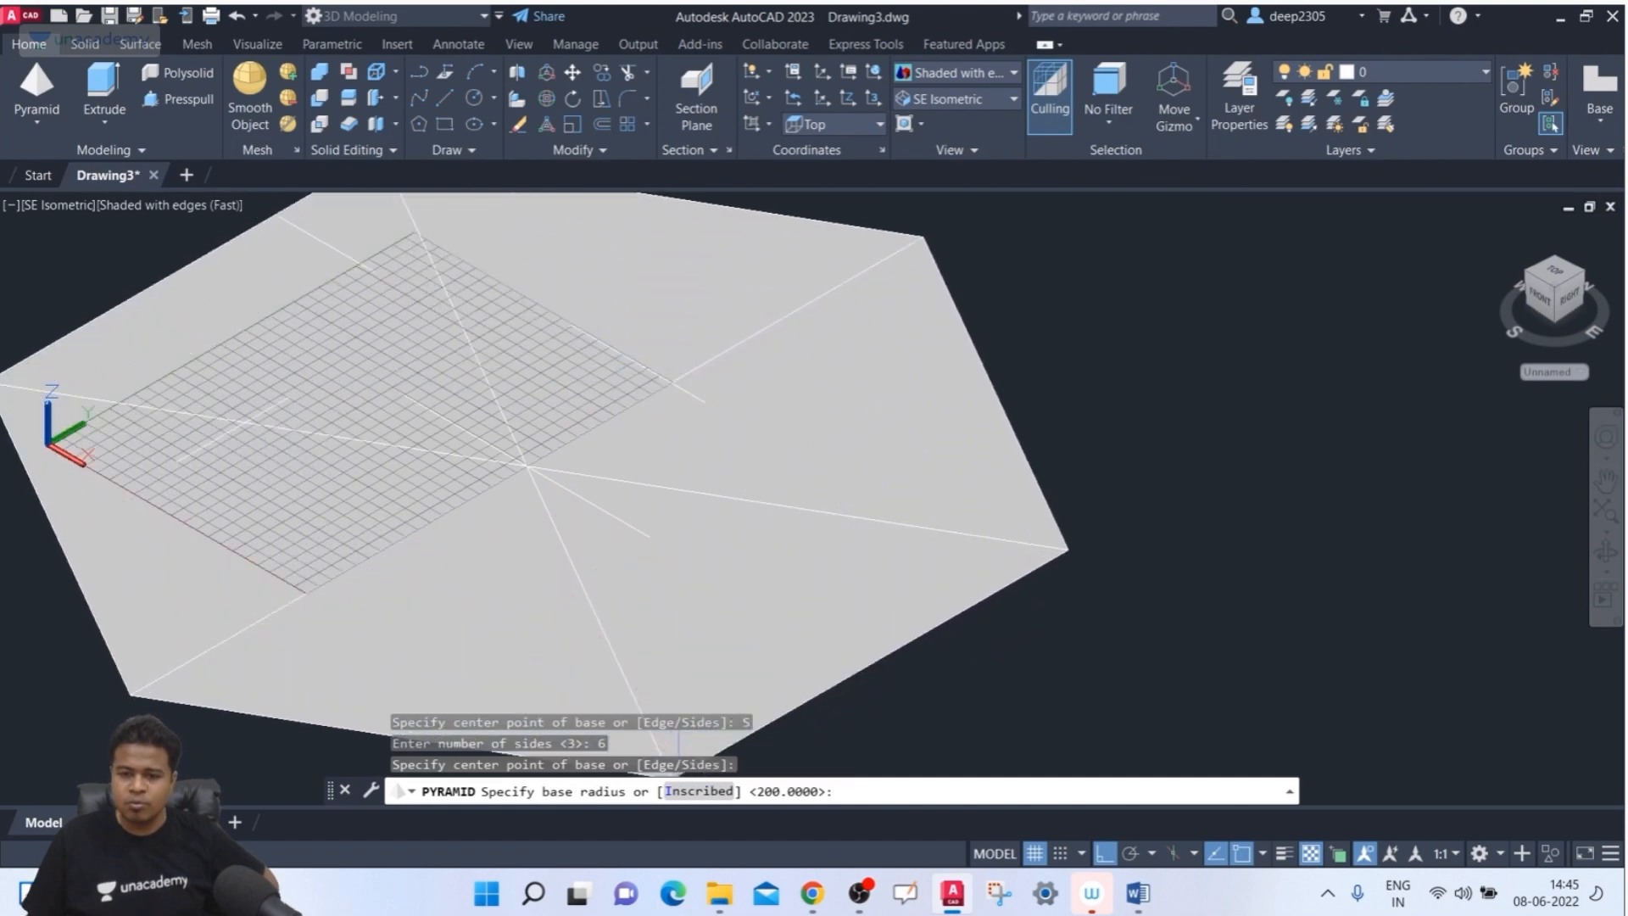
left_click(699, 790)
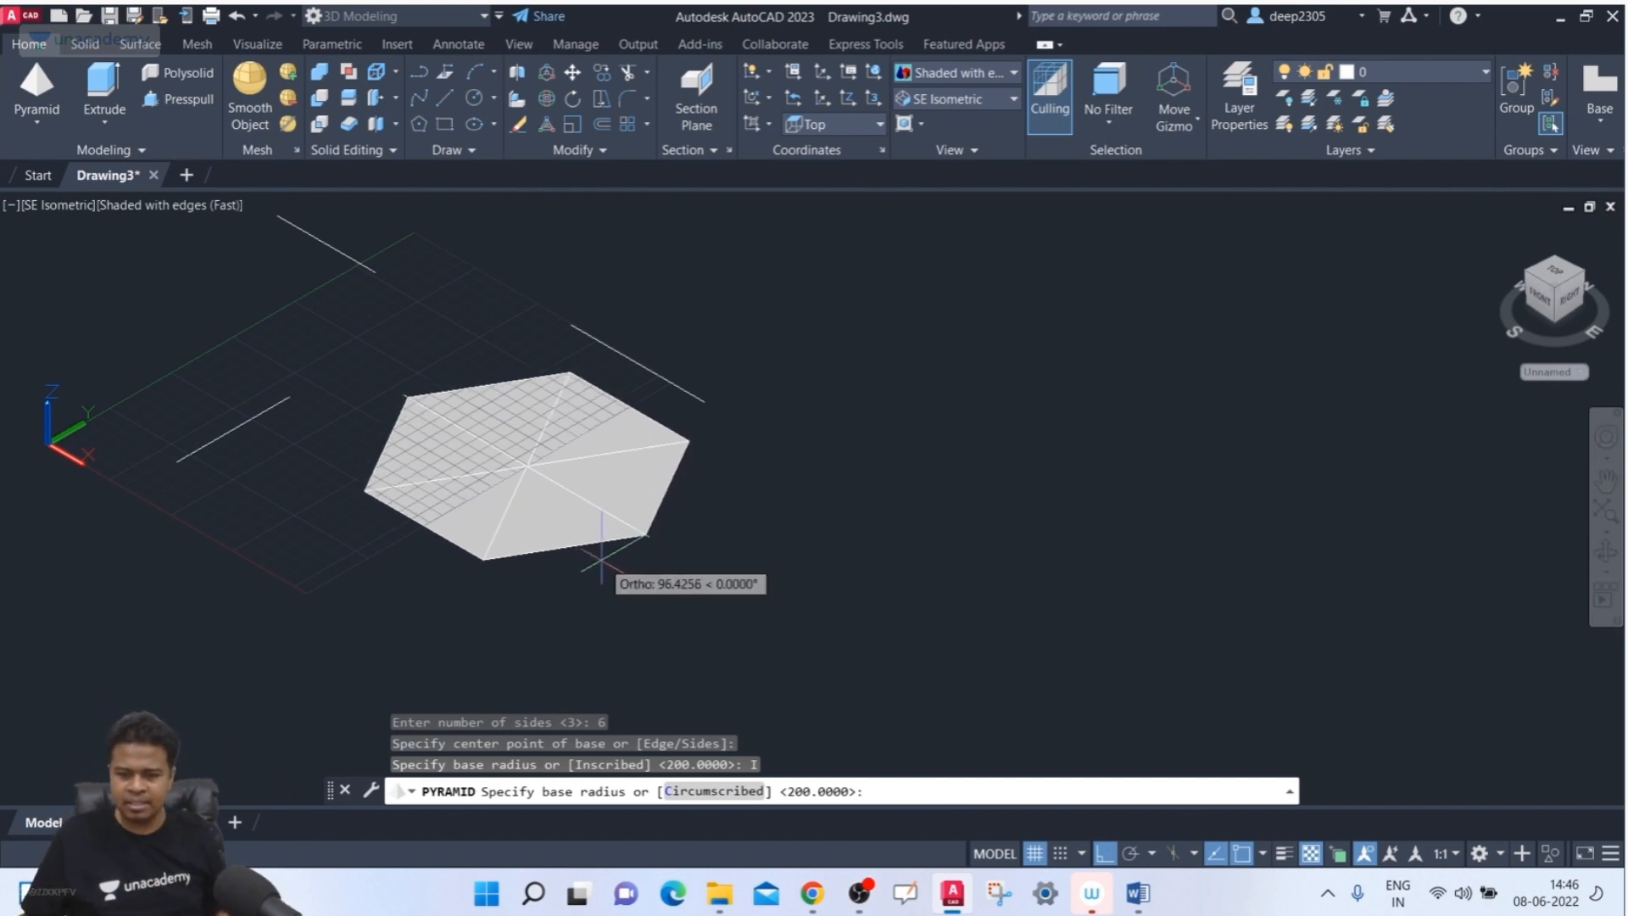
- Switch to OneNote, dismiss the Office activation wizard and maximize the notebook window
left_click(536, 895)
left_click(536, 898)
left_click(538, 901)
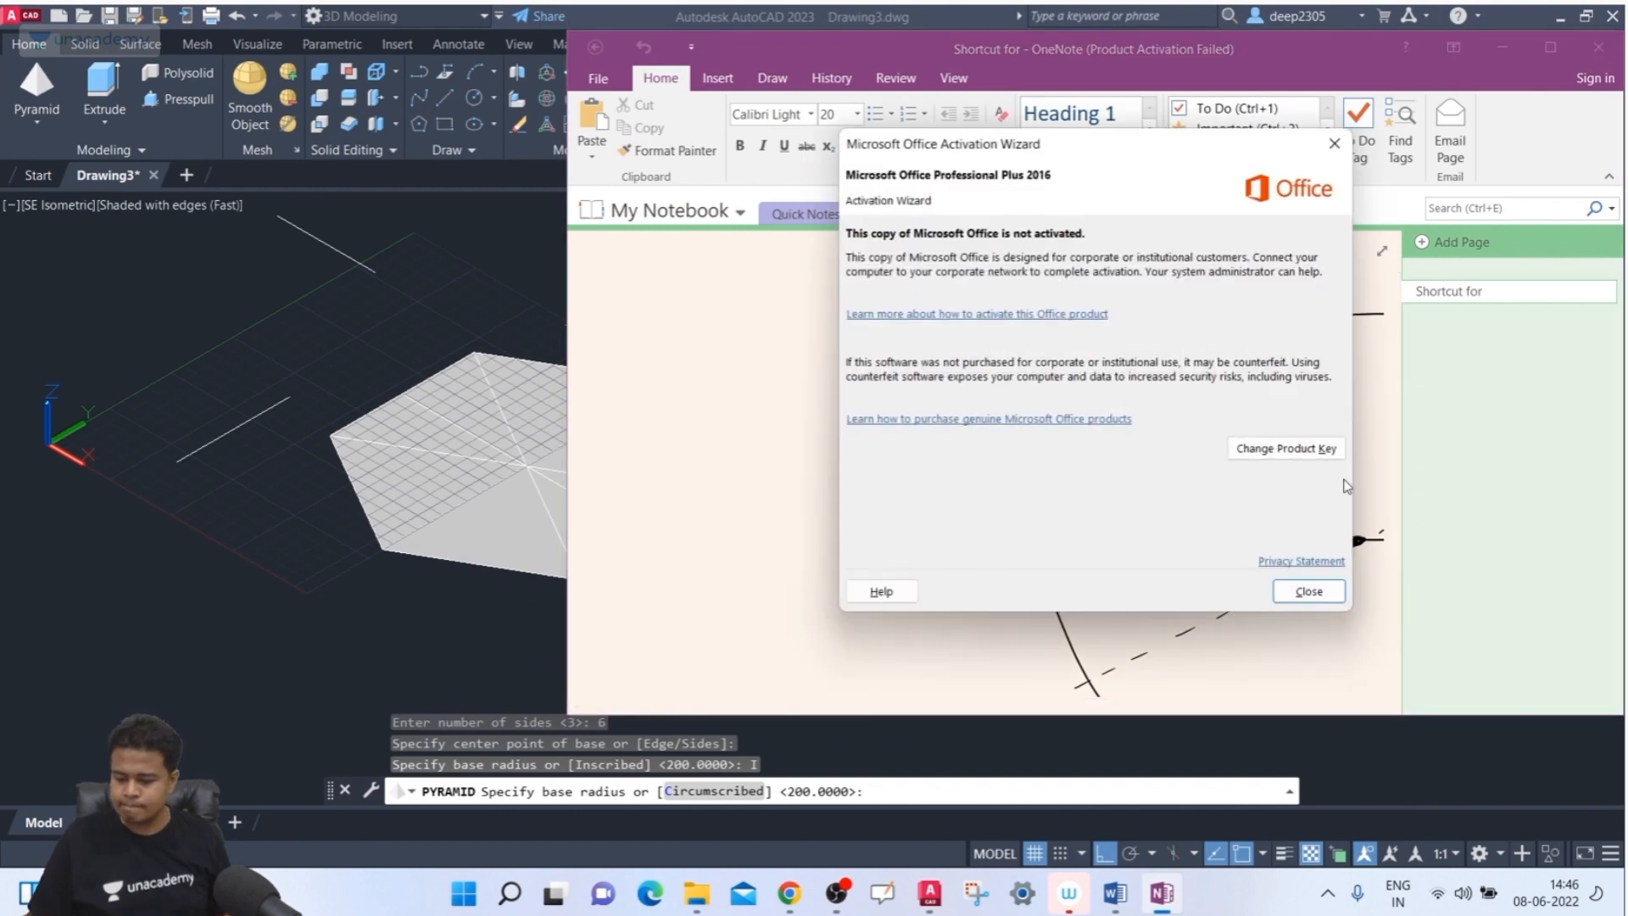
left_click(1315, 593)
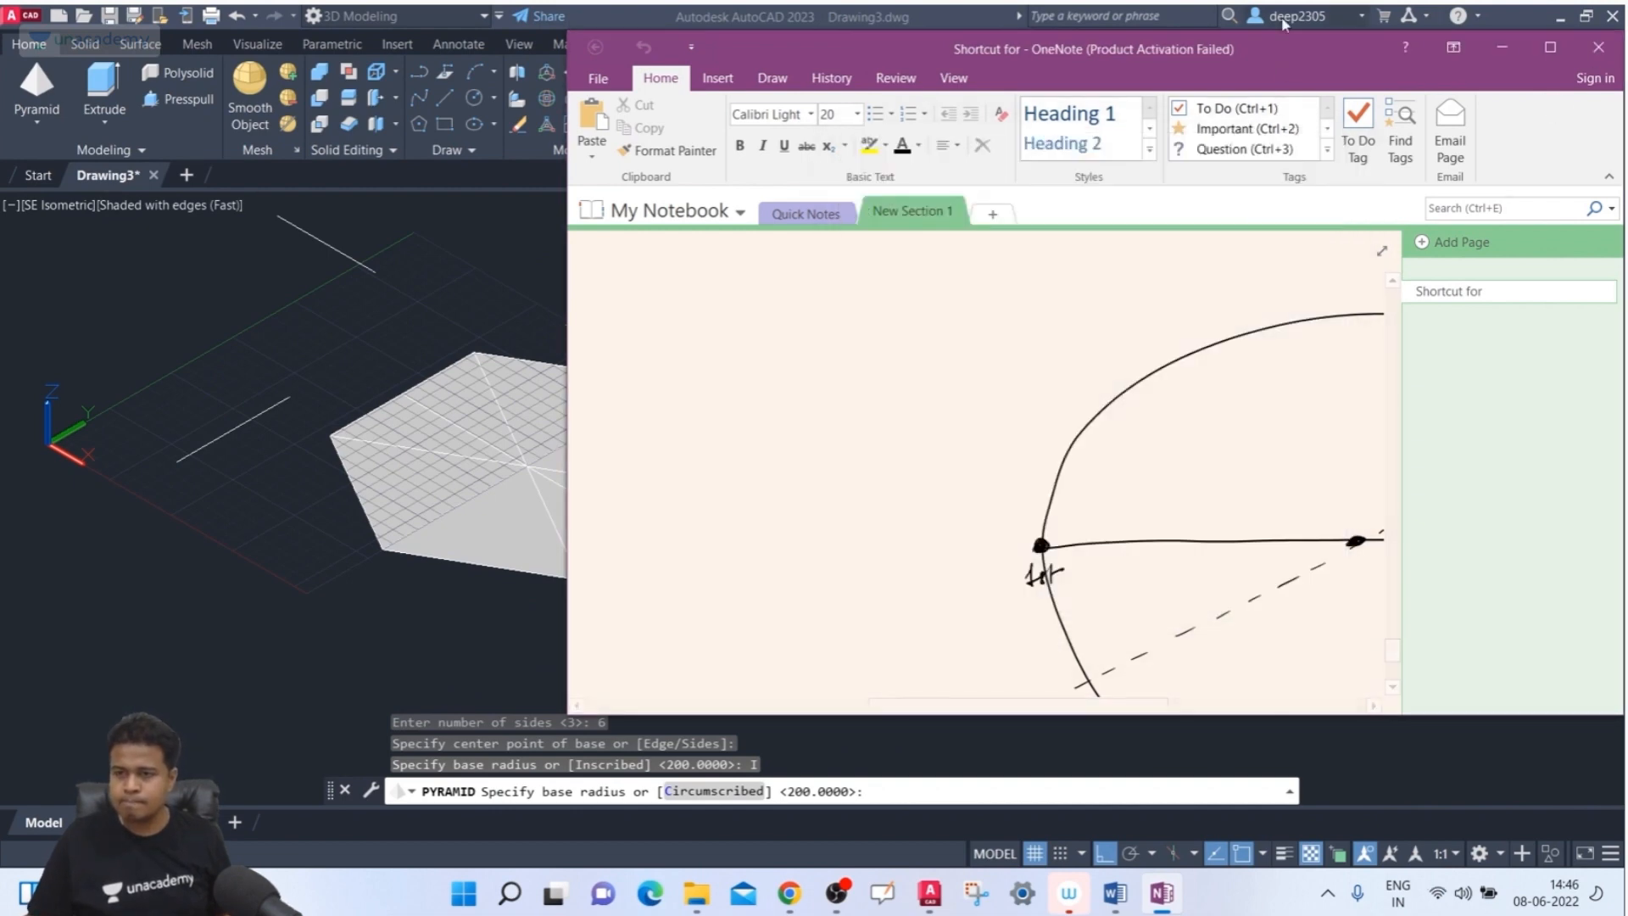
double_click(1221, 47)
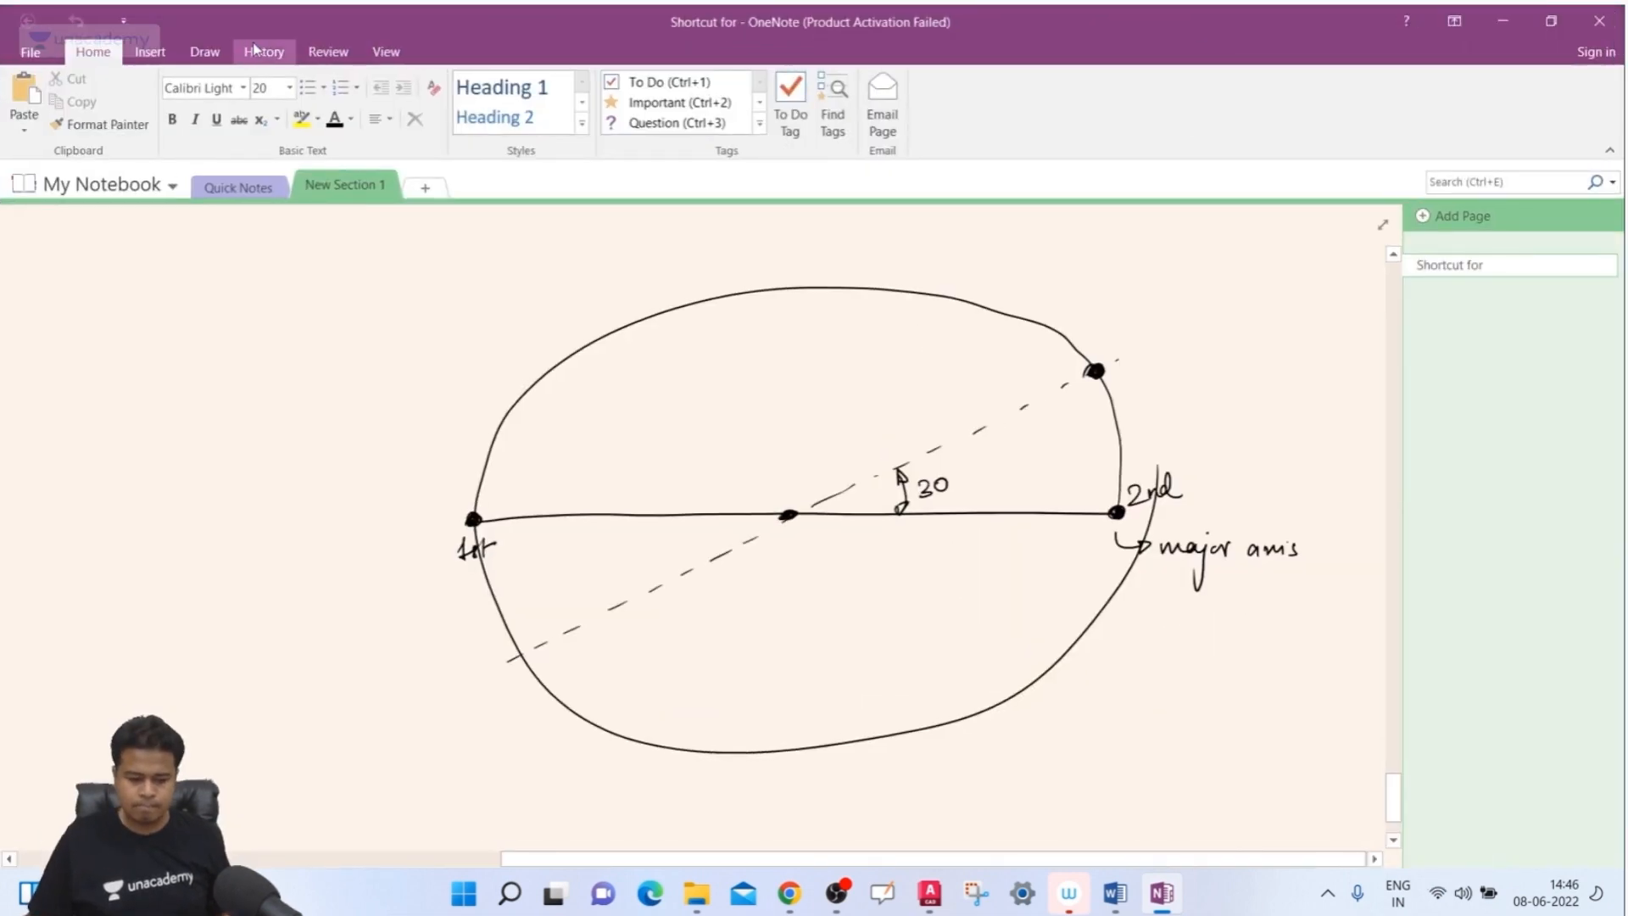
- Draw two freehand circles side by side with a black pen on the blank page area below the ellipse sketch
left_click(205, 52)
left_click(111, 103)
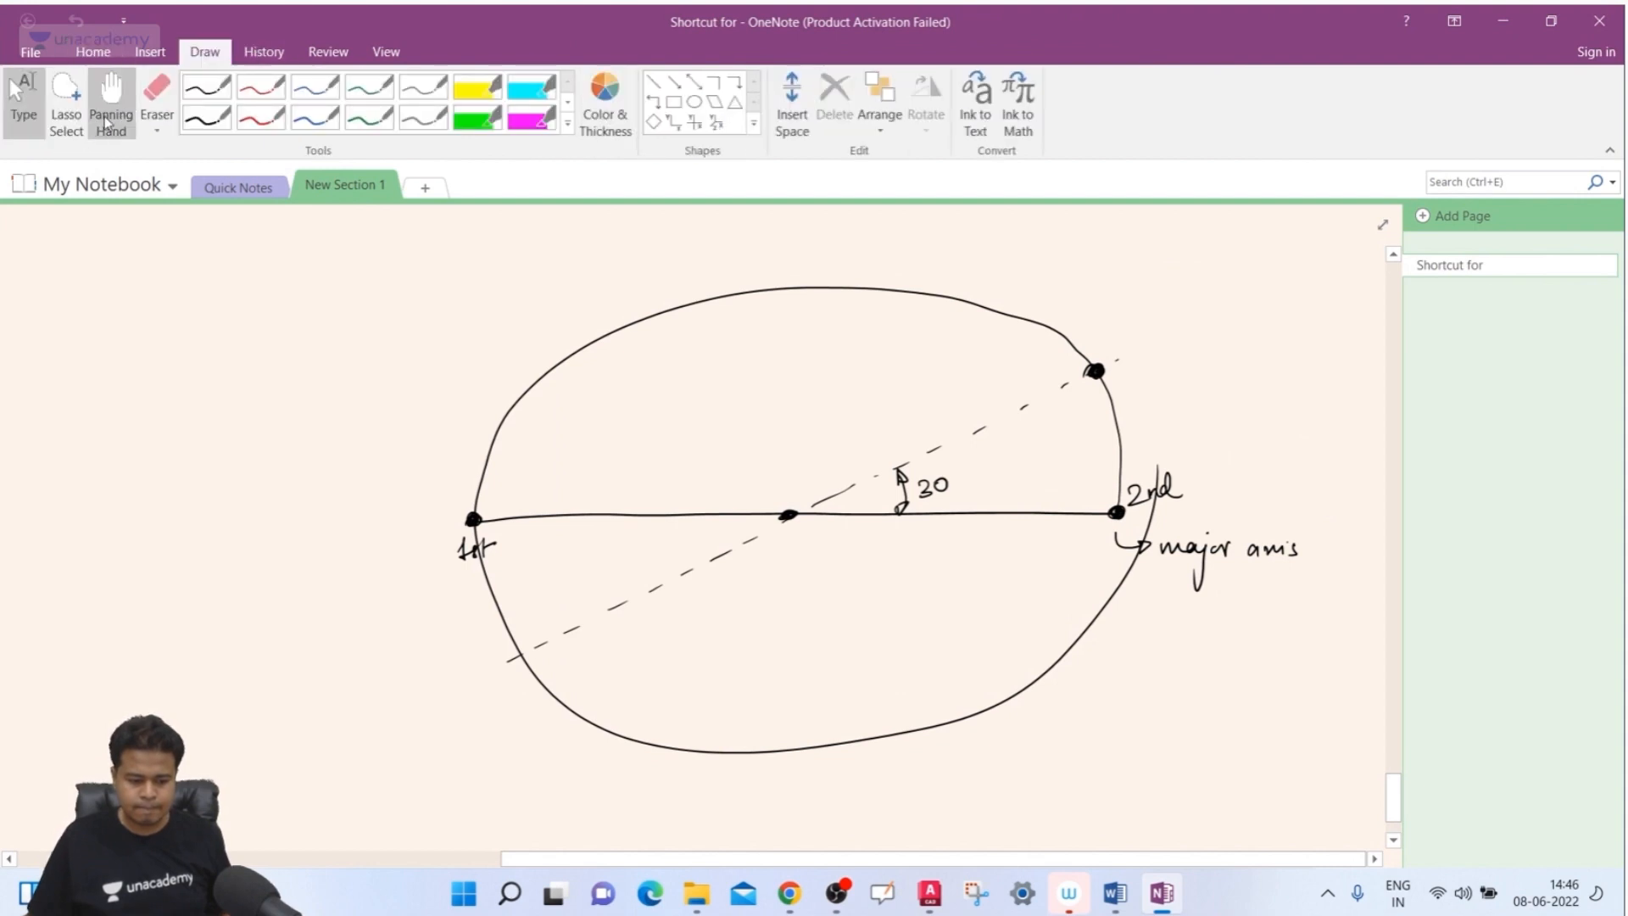
scroll(182, 543, "down", 4)
scroll(199, 598, "down", 3)
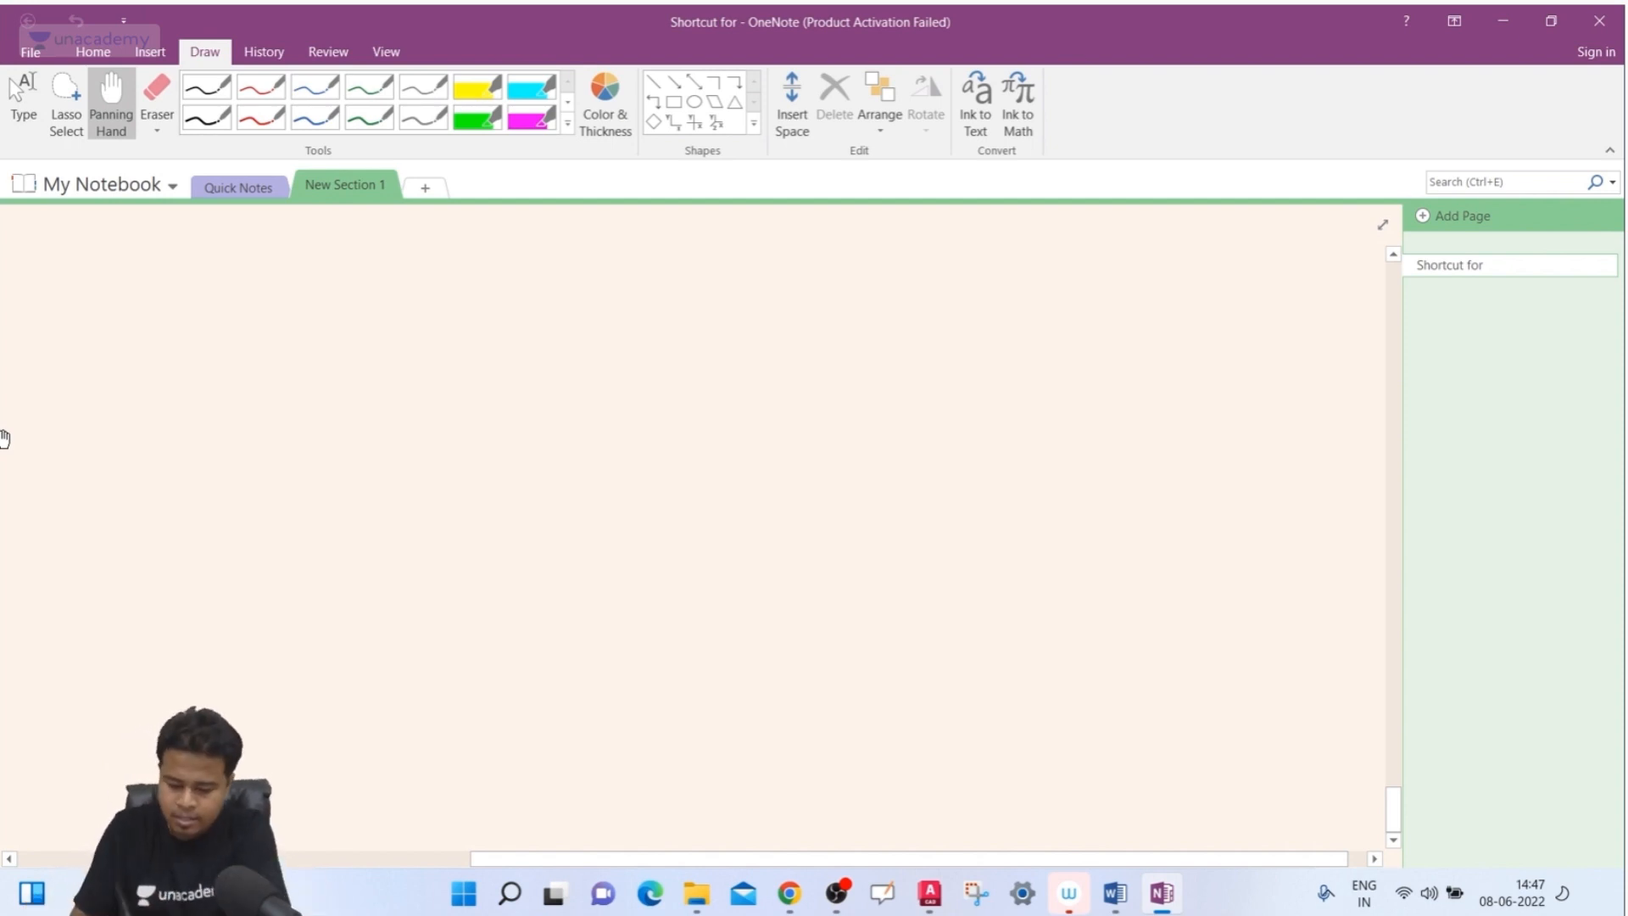
left_click(219, 129)
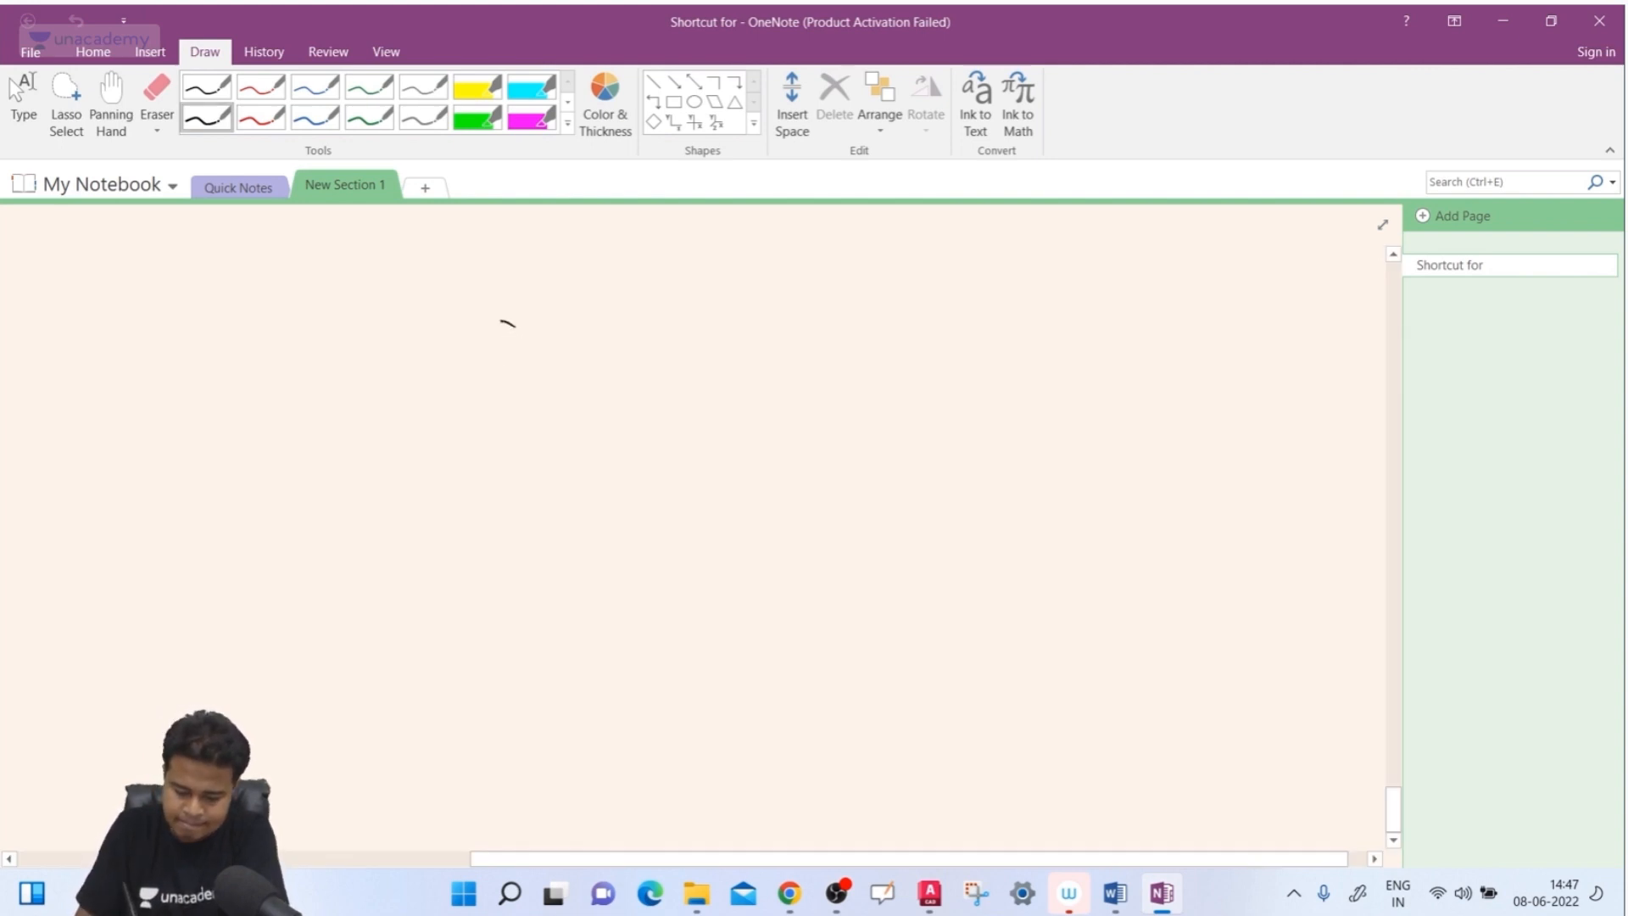
mouse_move(500, 321)
left_mouse_down()
mouse_move(393, 369)
mouse_move(355, 520)
mouse_move(484, 602)
mouse_move(642, 478)
mouse_move(588, 345)
mouse_move(494, 323)
left_mouse_up()
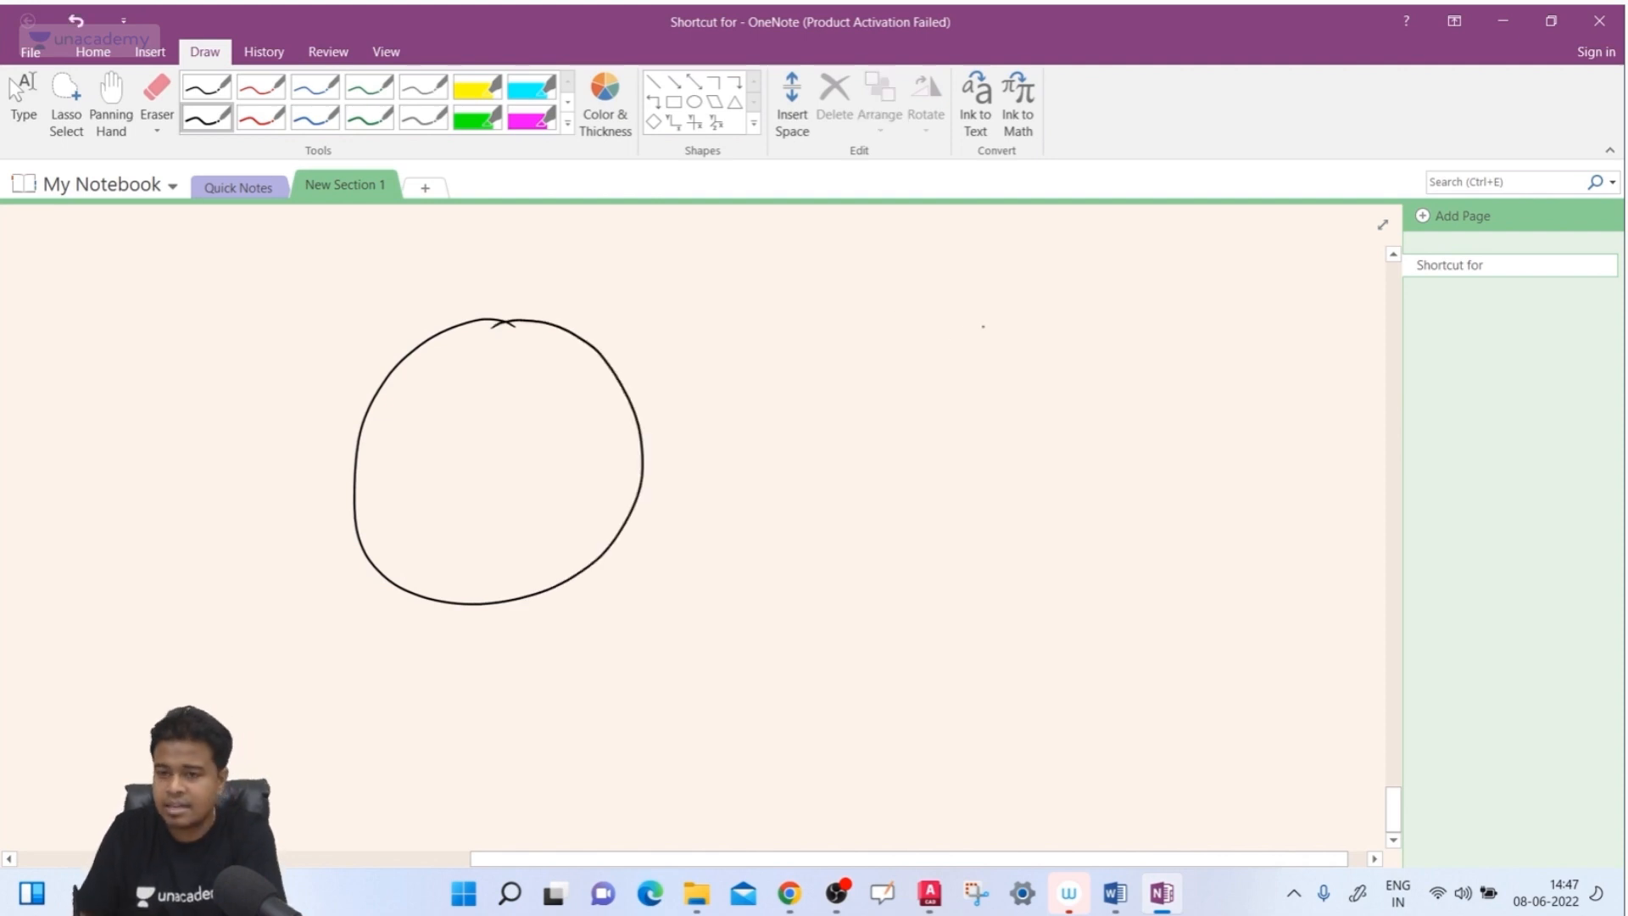
mouse_move(973, 307)
left_mouse_down()
mouse_move(890, 342)
mouse_move(874, 555)
mouse_move(1110, 511)
mouse_move(1065, 328)
mouse_move(983, 308)
left_mouse_up()
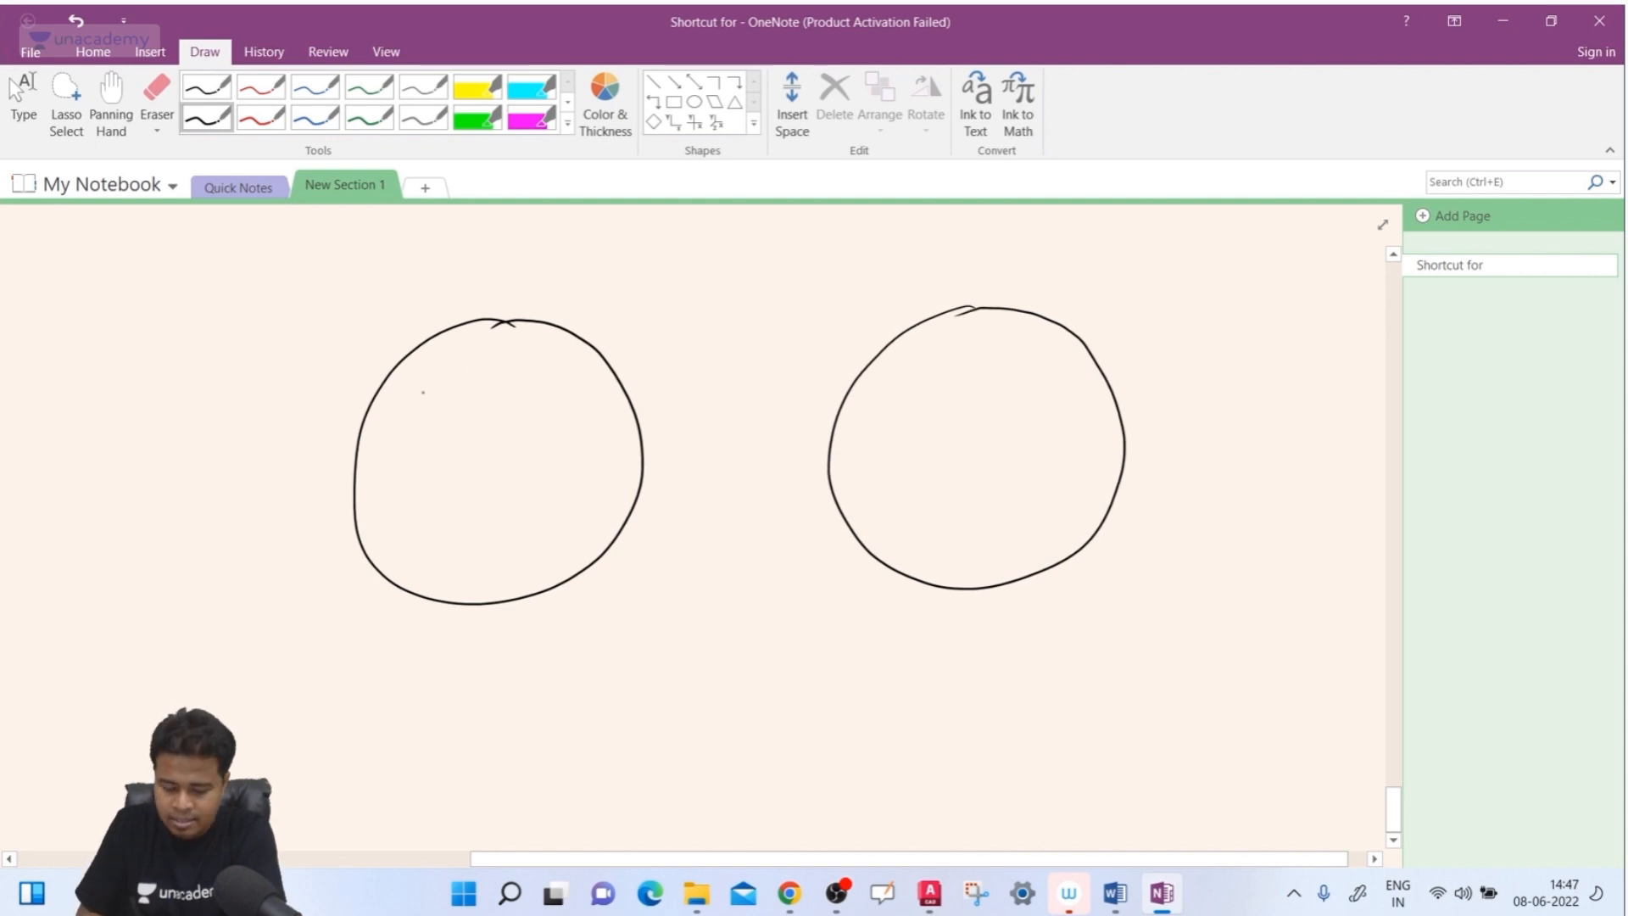
- Sketch a hexagon inside the first circle with its corners on the circle, and another hexagon around the second circle
left_click_drag(416, 348, 575, 334)
mouse_move(419, 348)
left_mouse_down()
mouse_move(365, 429)
mouse_move(383, 568)
mouse_move(568, 583)
mouse_move(641, 468)
left_mouse_up()
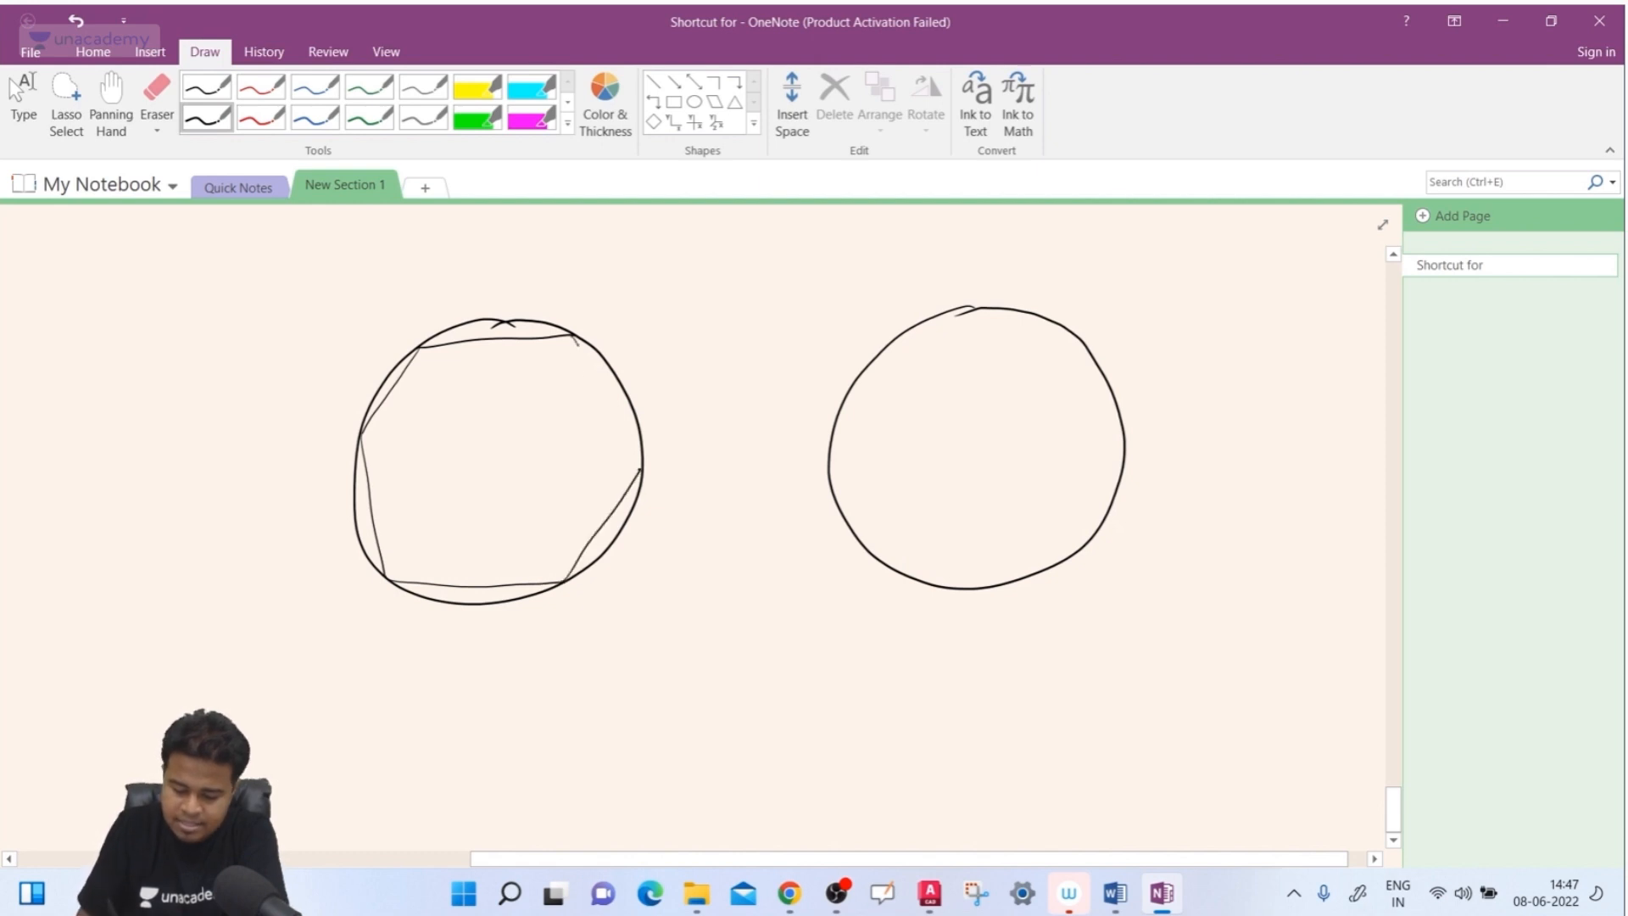
left_click_drag(575, 336, 638, 465)
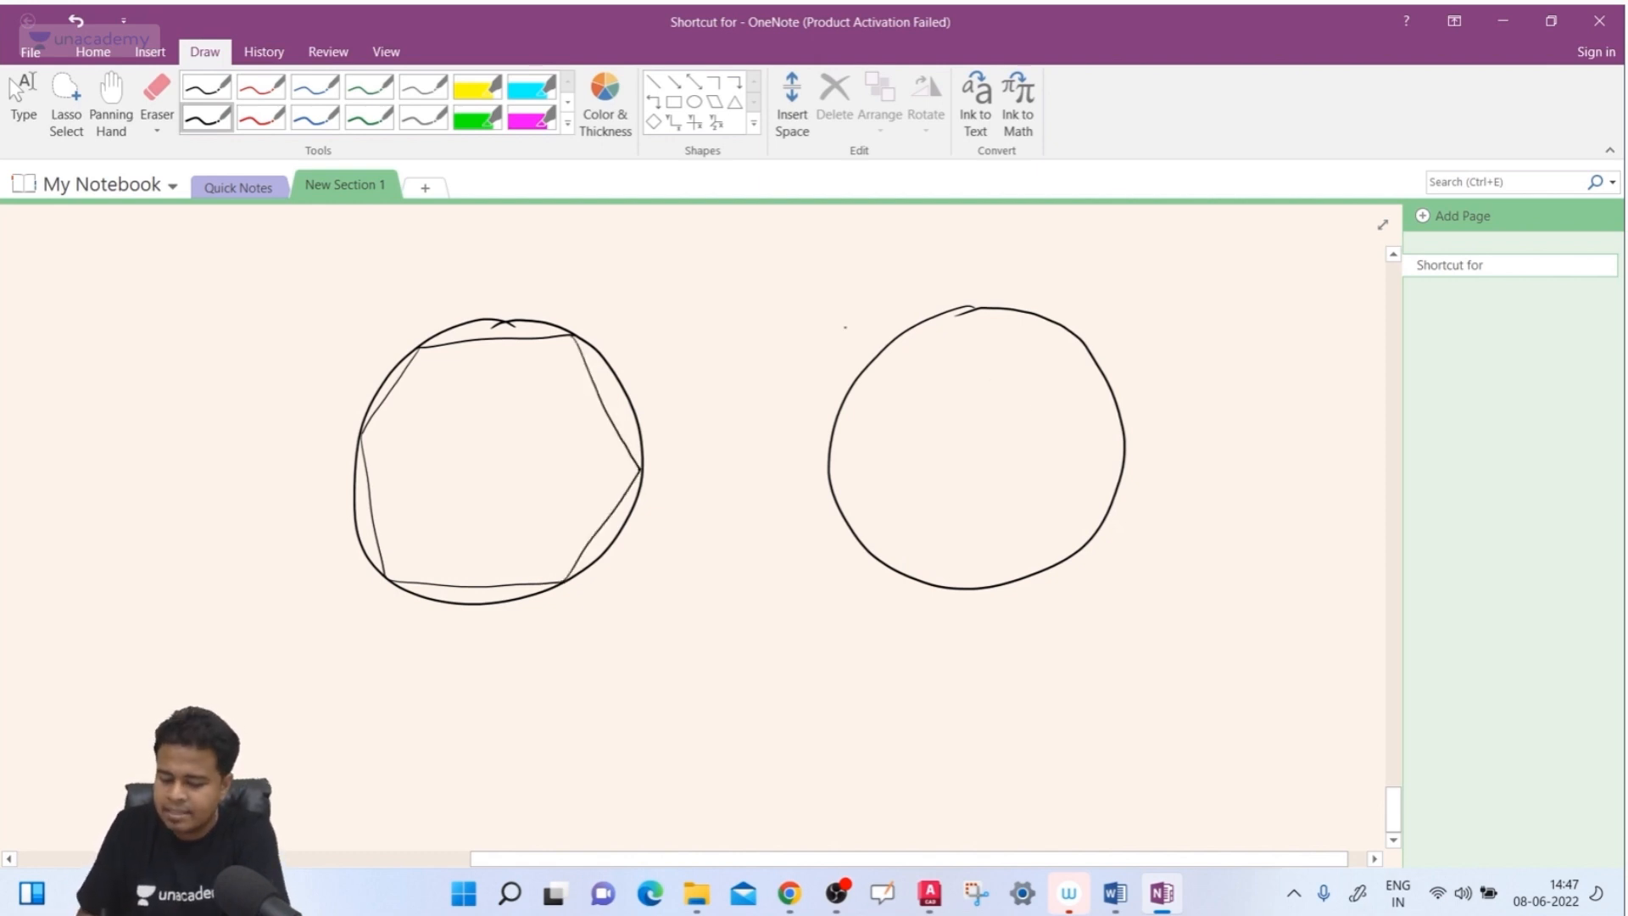
mouse_move(844, 325)
left_mouse_down()
mouse_move(1068, 299)
mouse_move(834, 420)
mouse_move(821, 480)
mouse_move(909, 623)
mouse_move(1107, 555)
left_mouse_up()
mouse_move(1069, 299)
left_mouse_down()
mouse_move(1124, 415)
mouse_move(1117, 524)
left_mouse_up()
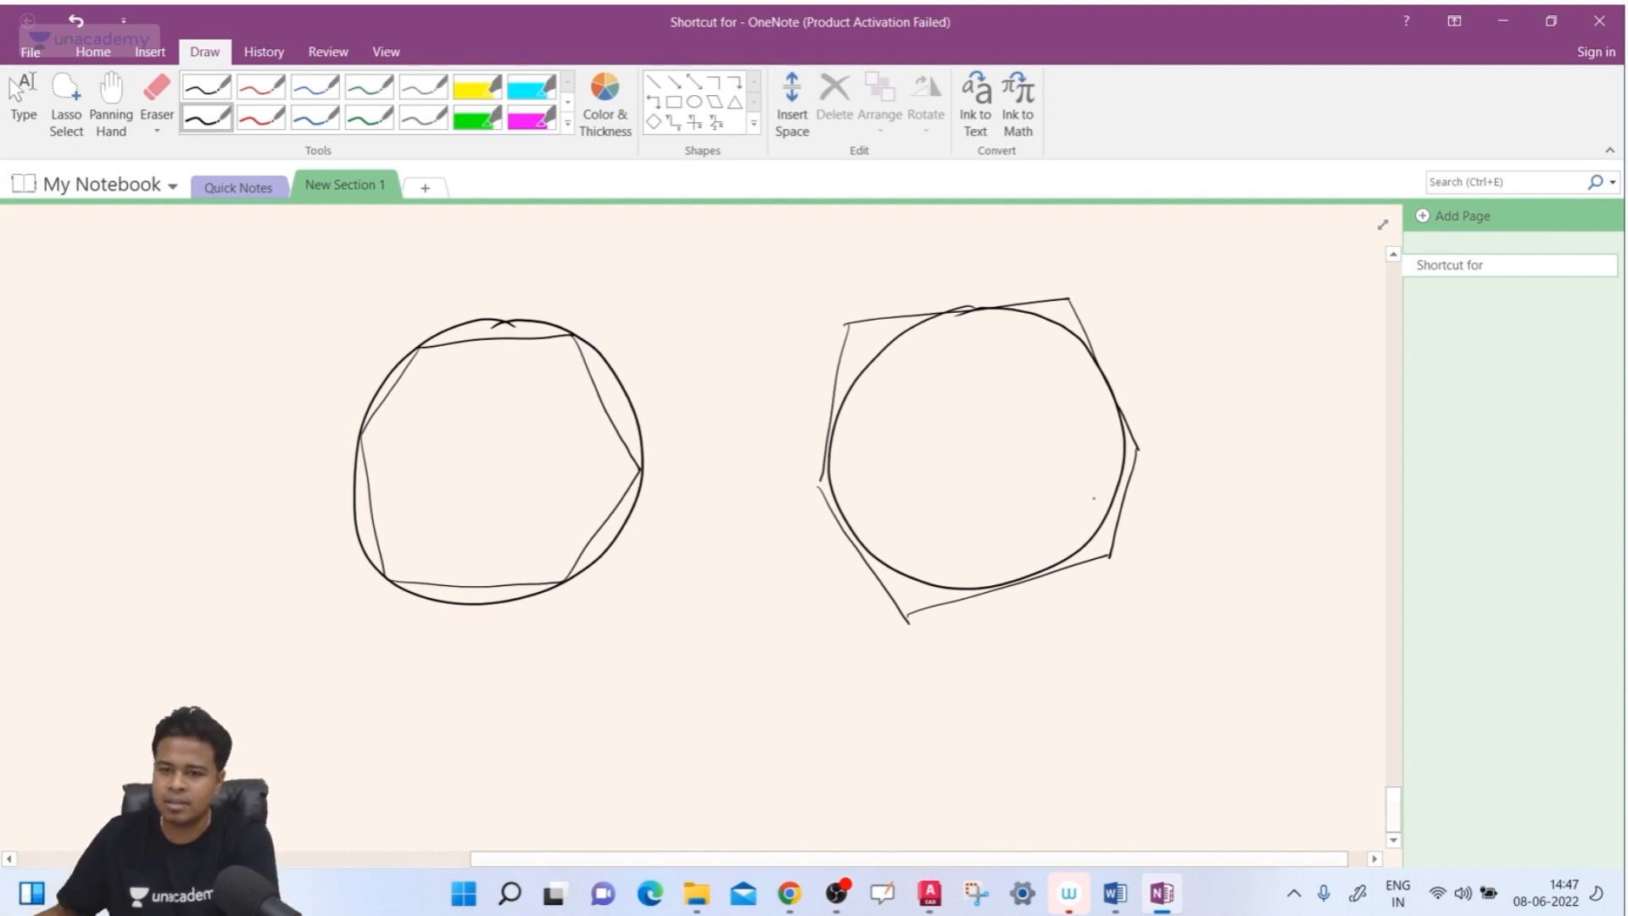
key("Escape")
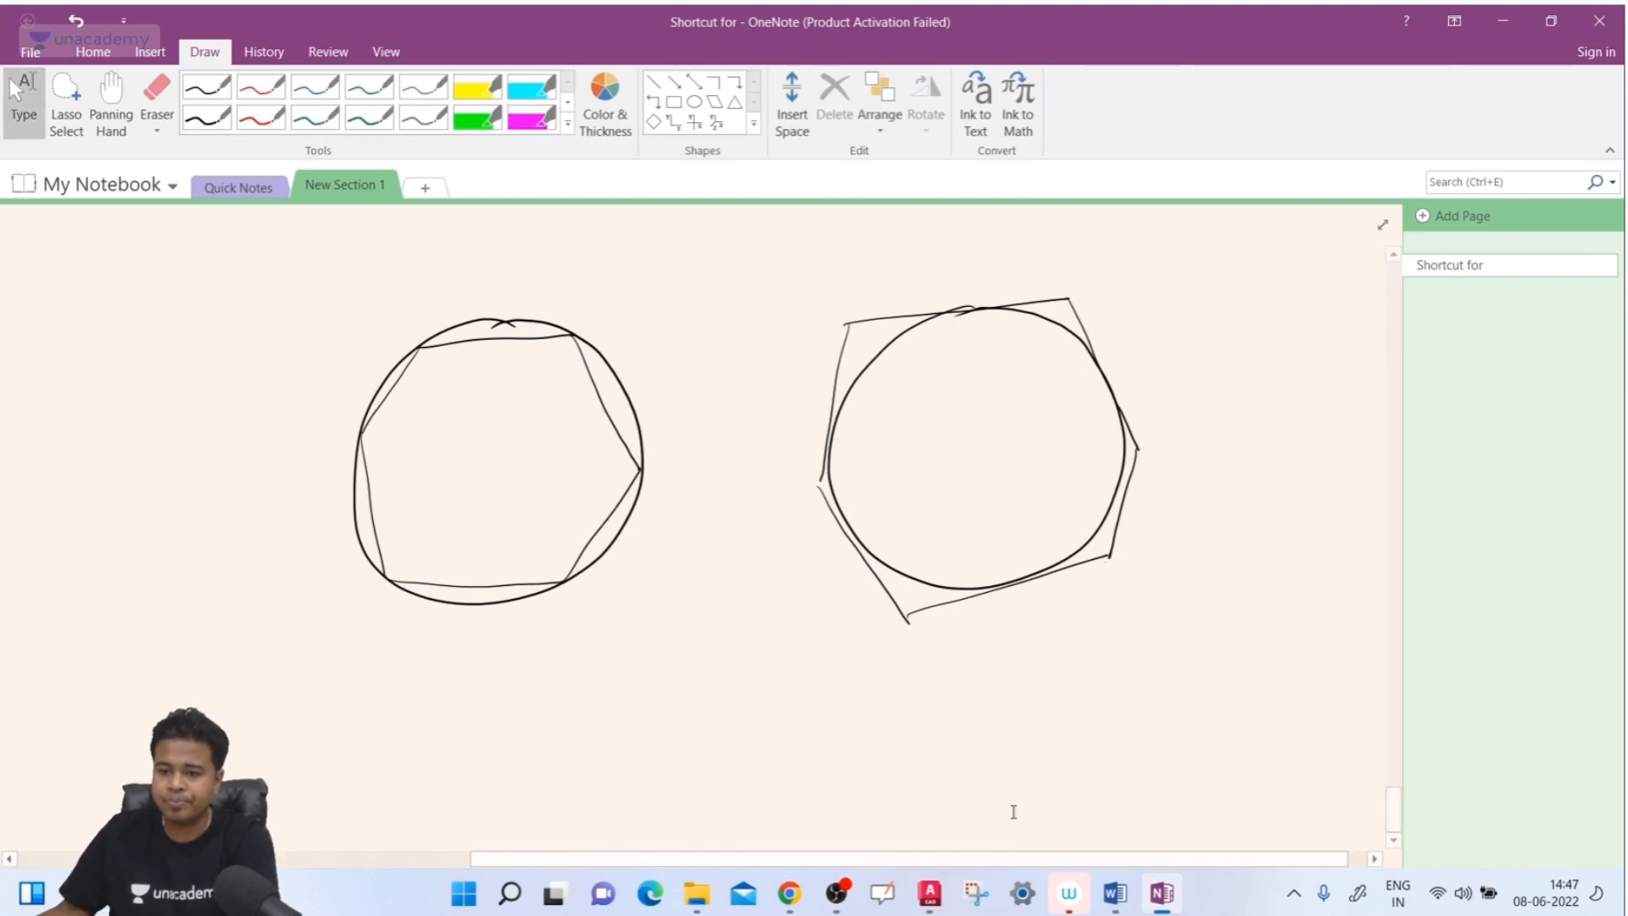
- Return to AutoCAD and set the six-sided pyramid's inscribed base radius to 50
left_click(837, 892)
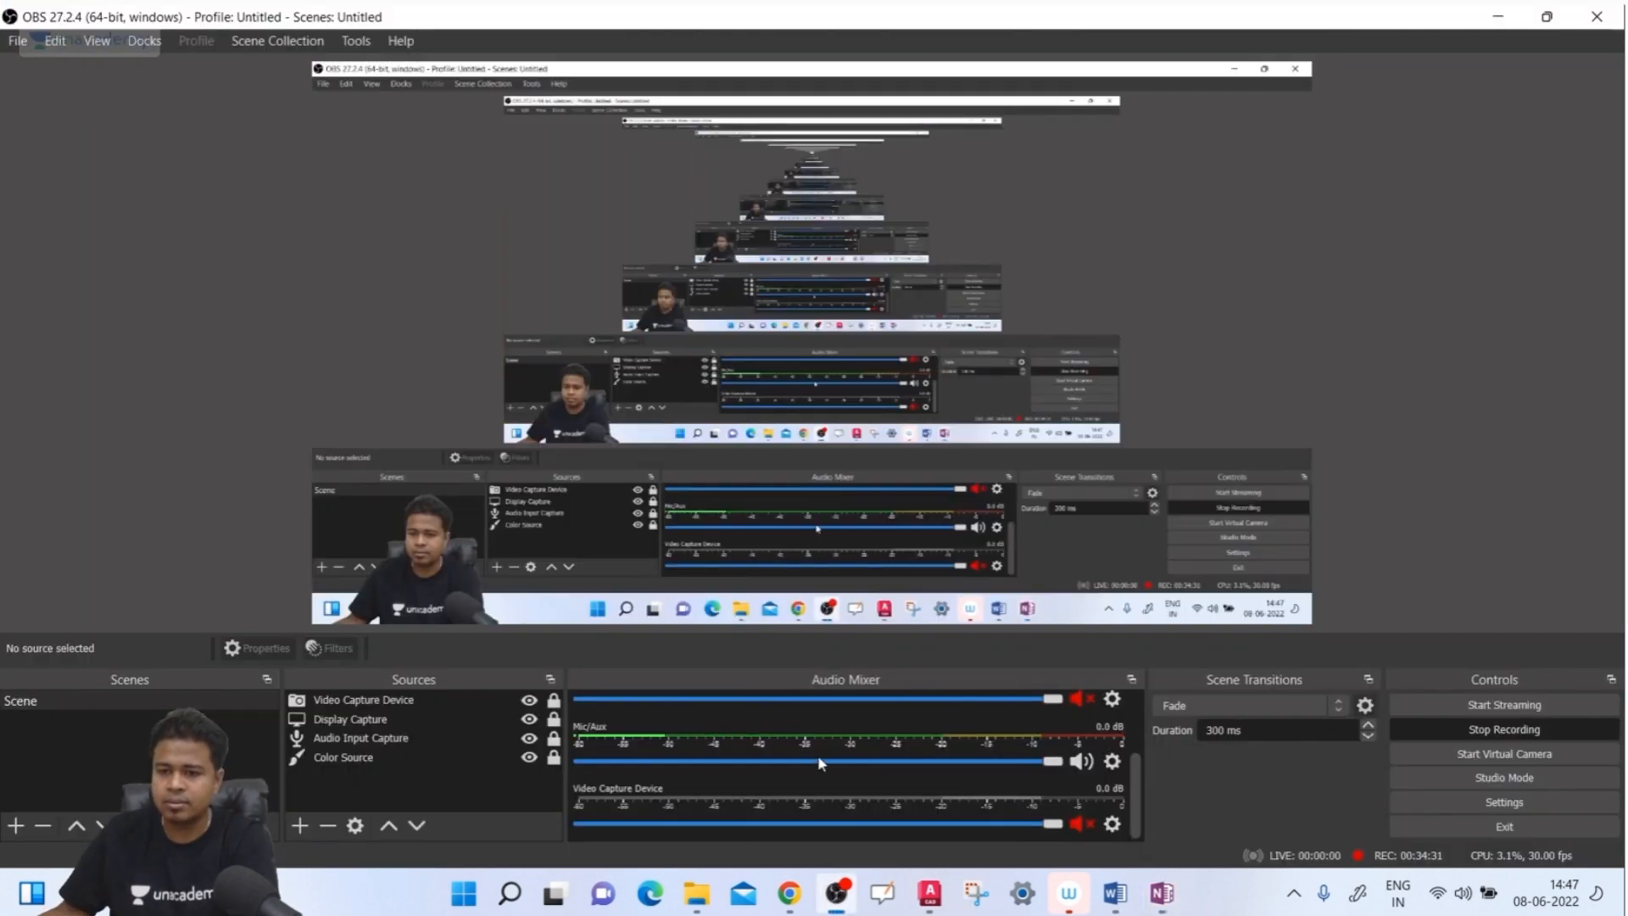
left_click(837, 892)
left_click(929, 892)
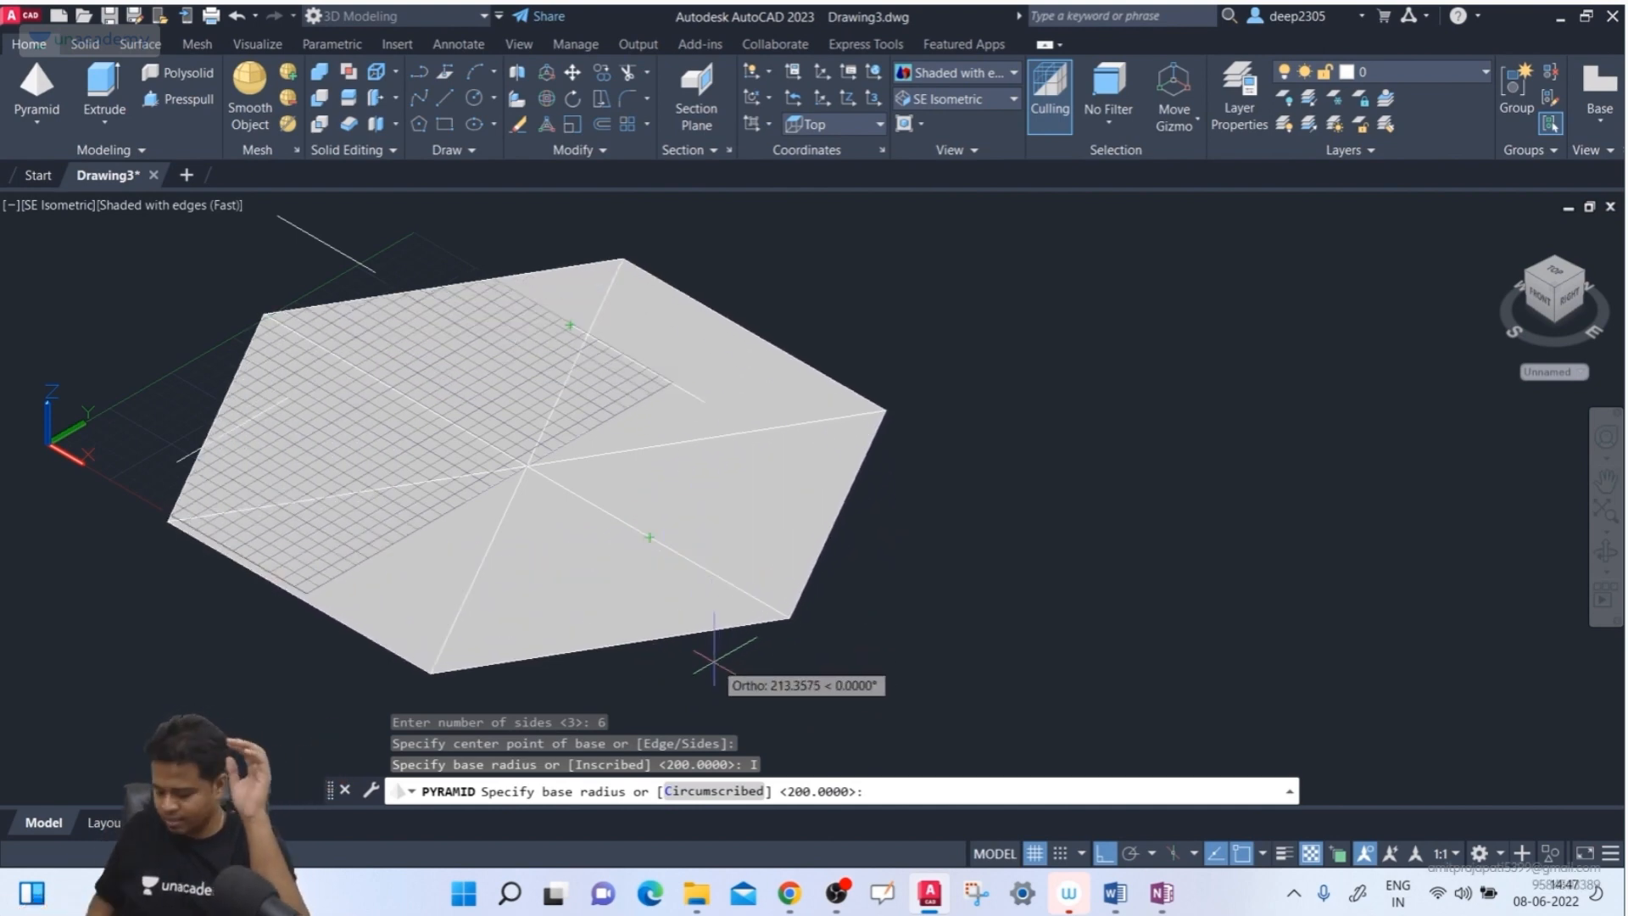
type("50")
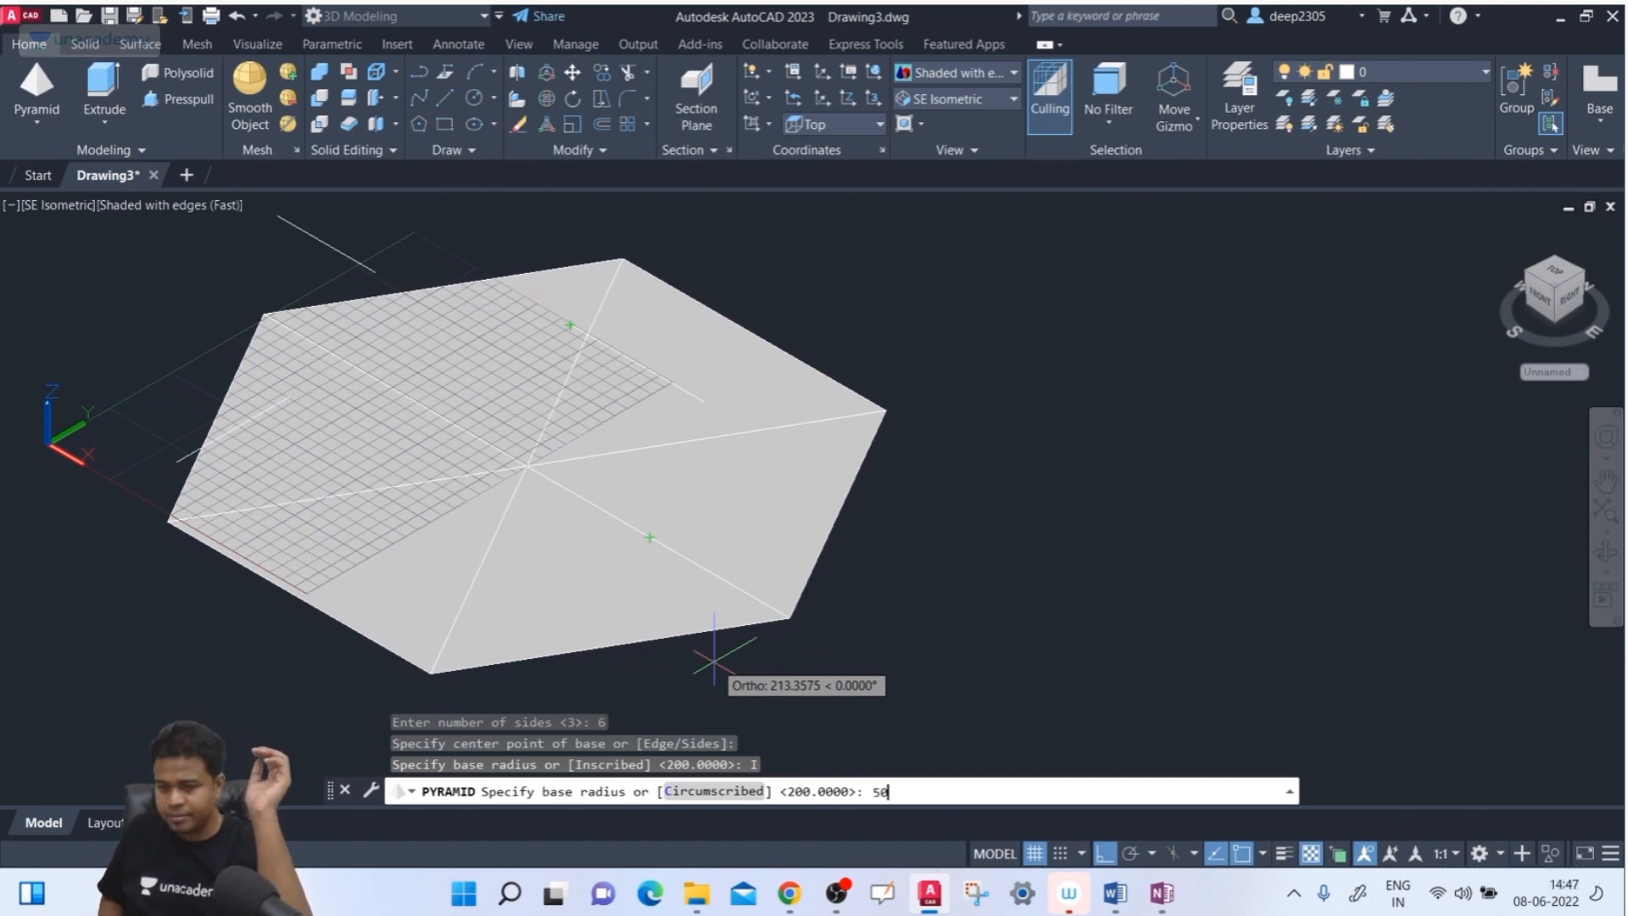
key("Return")
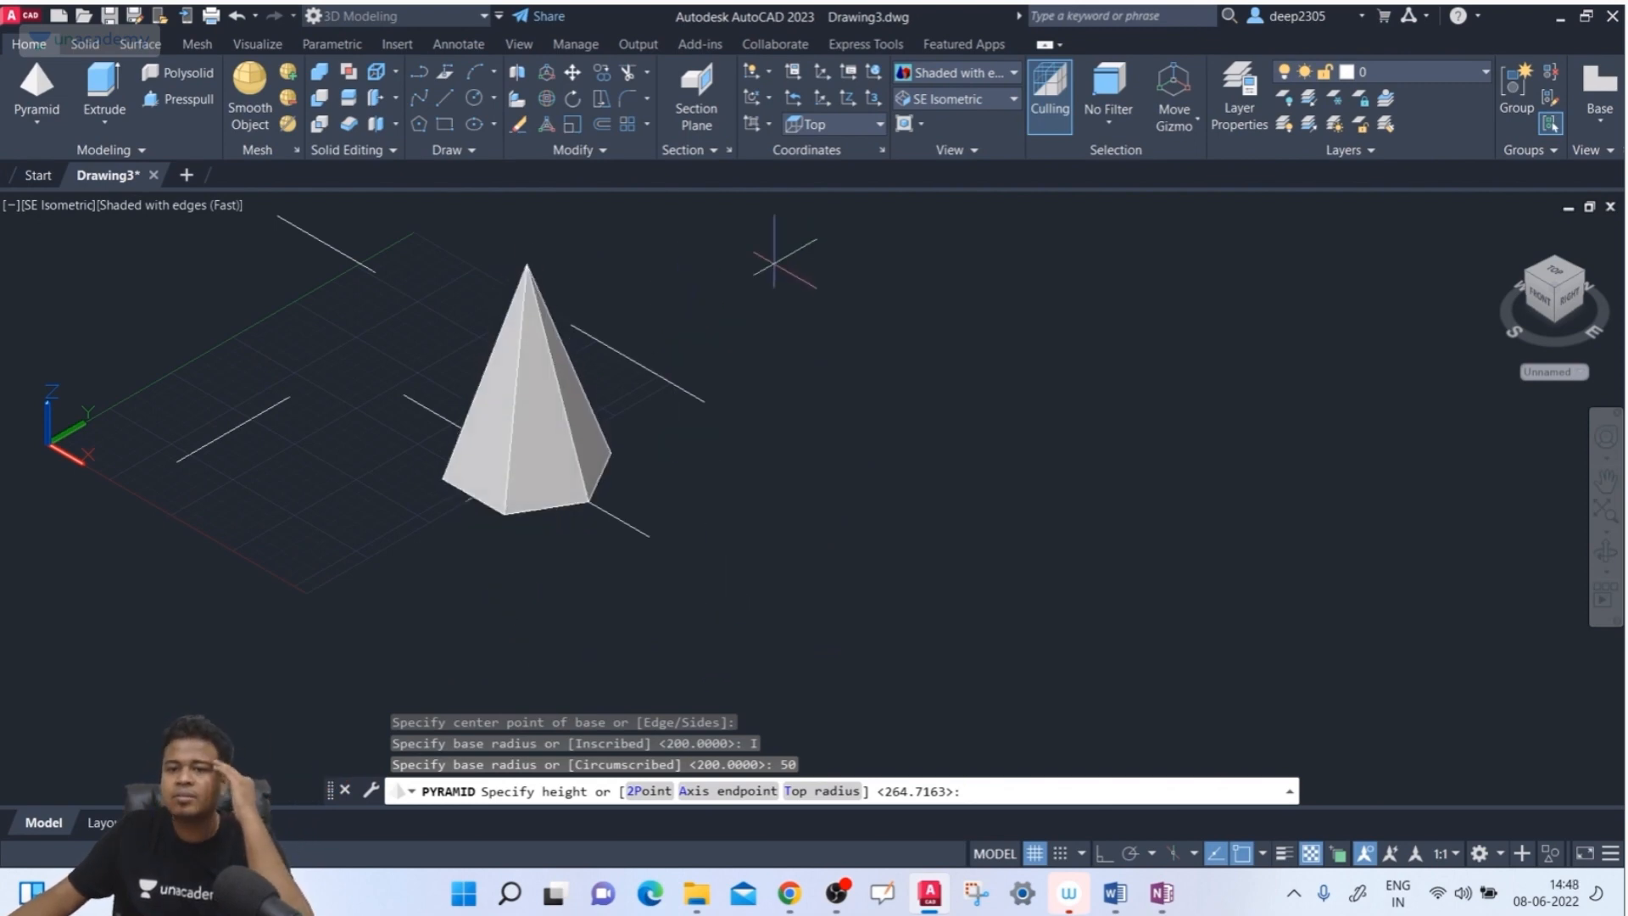
- Give the six-sided pyramid a top radius of 50 and a height of about 176
middle_click_drag(778, 255, 753, 363)
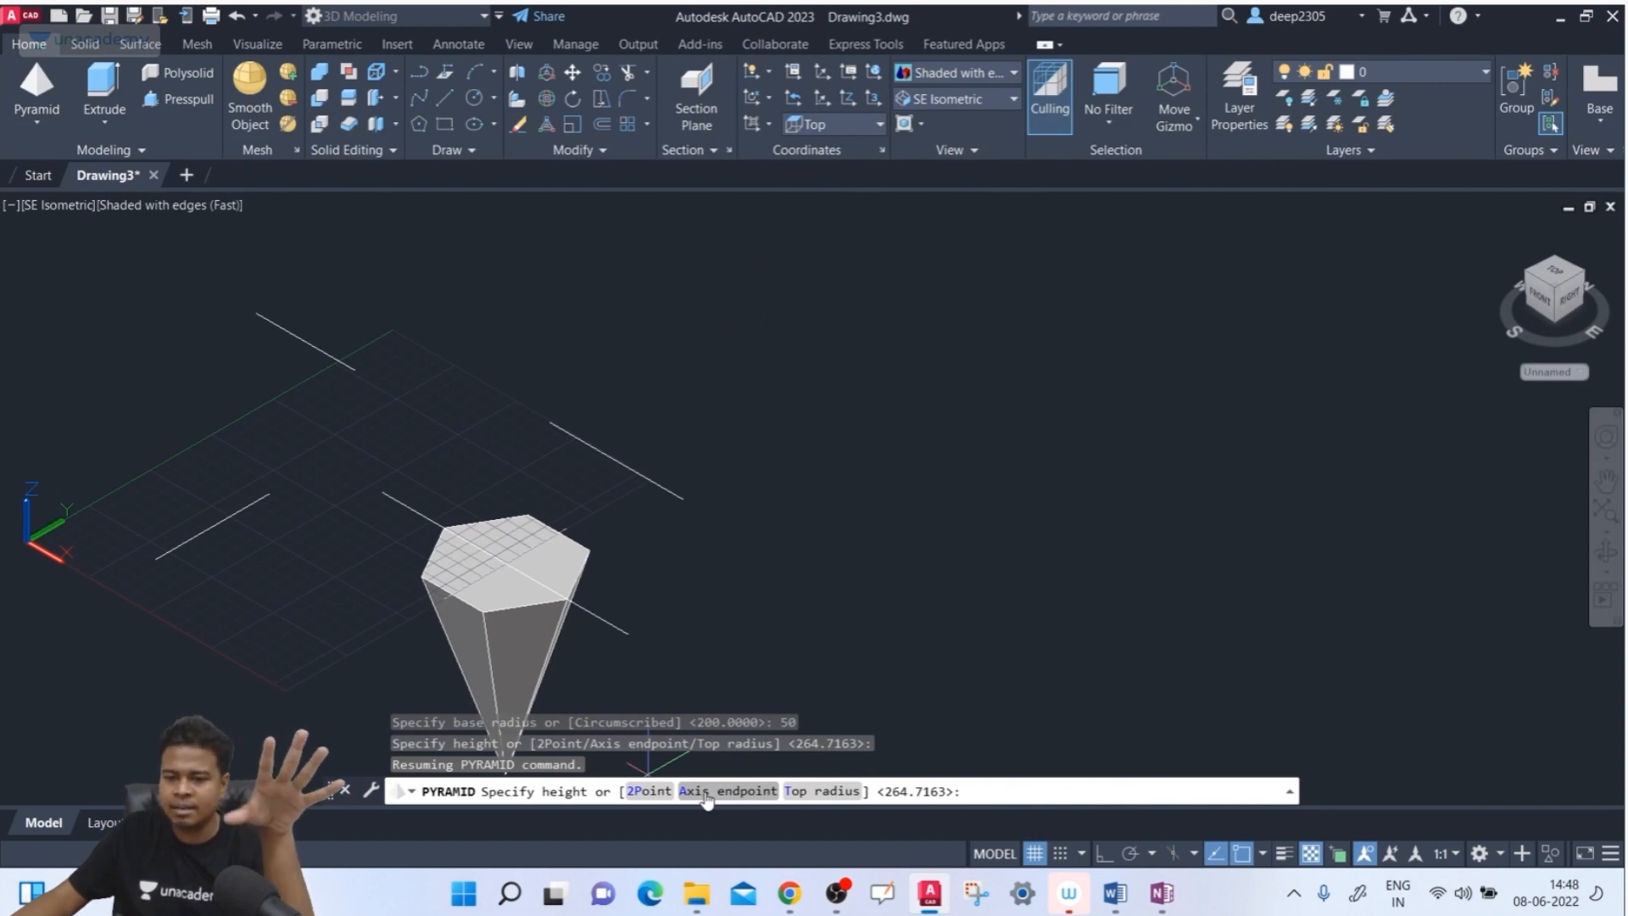
left_click(831, 790)
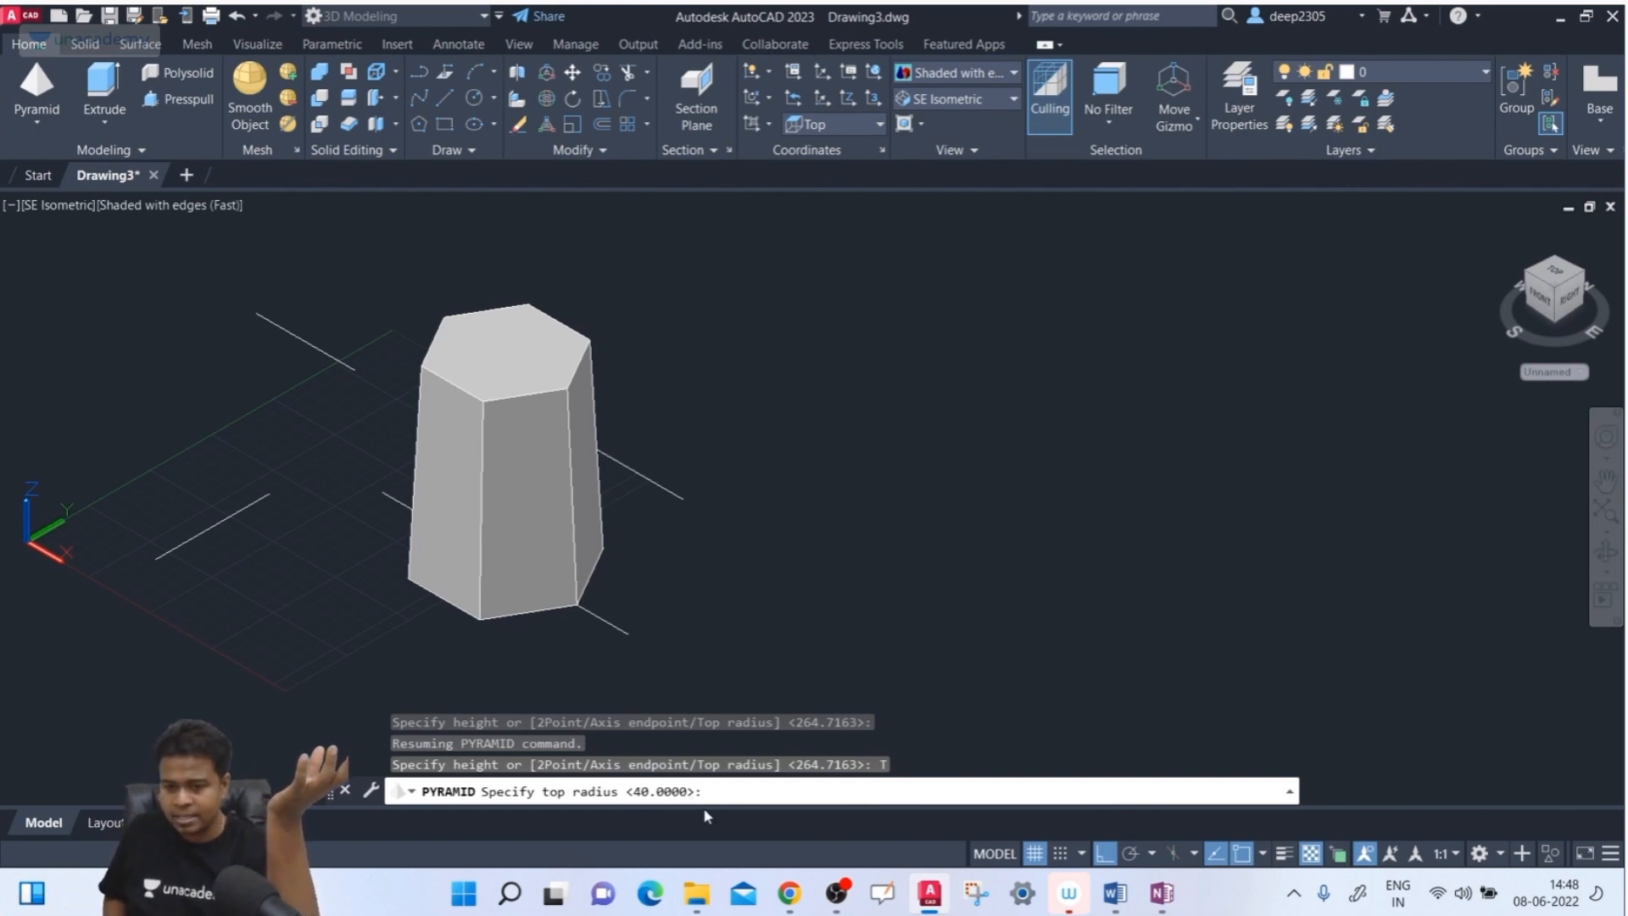
type("5")
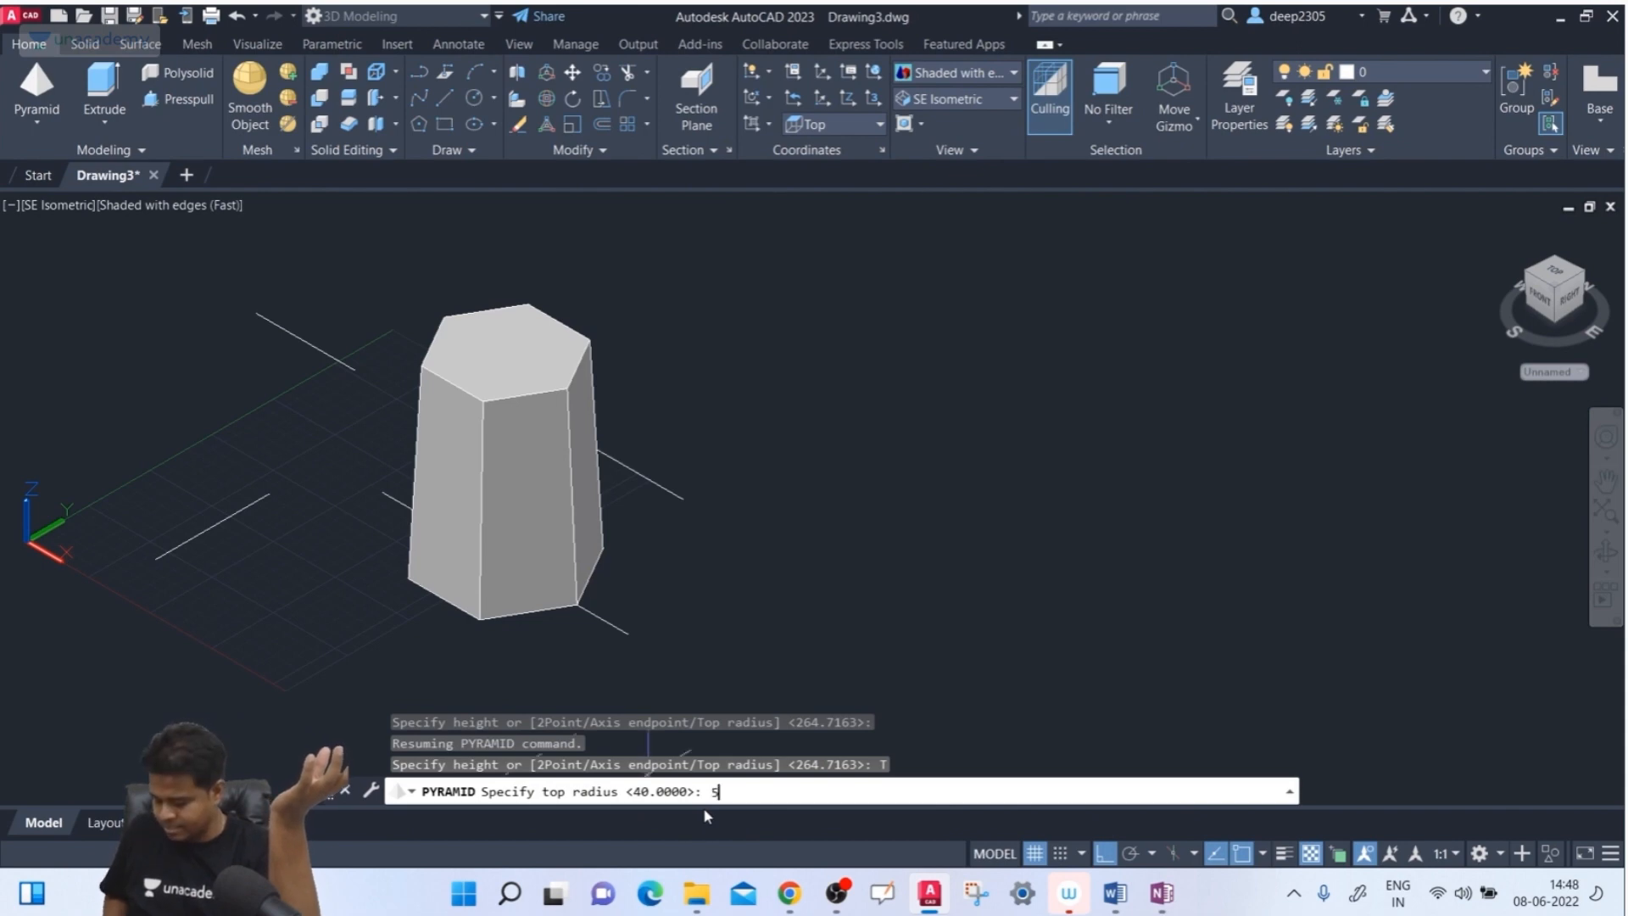
type("0")
key("Return")
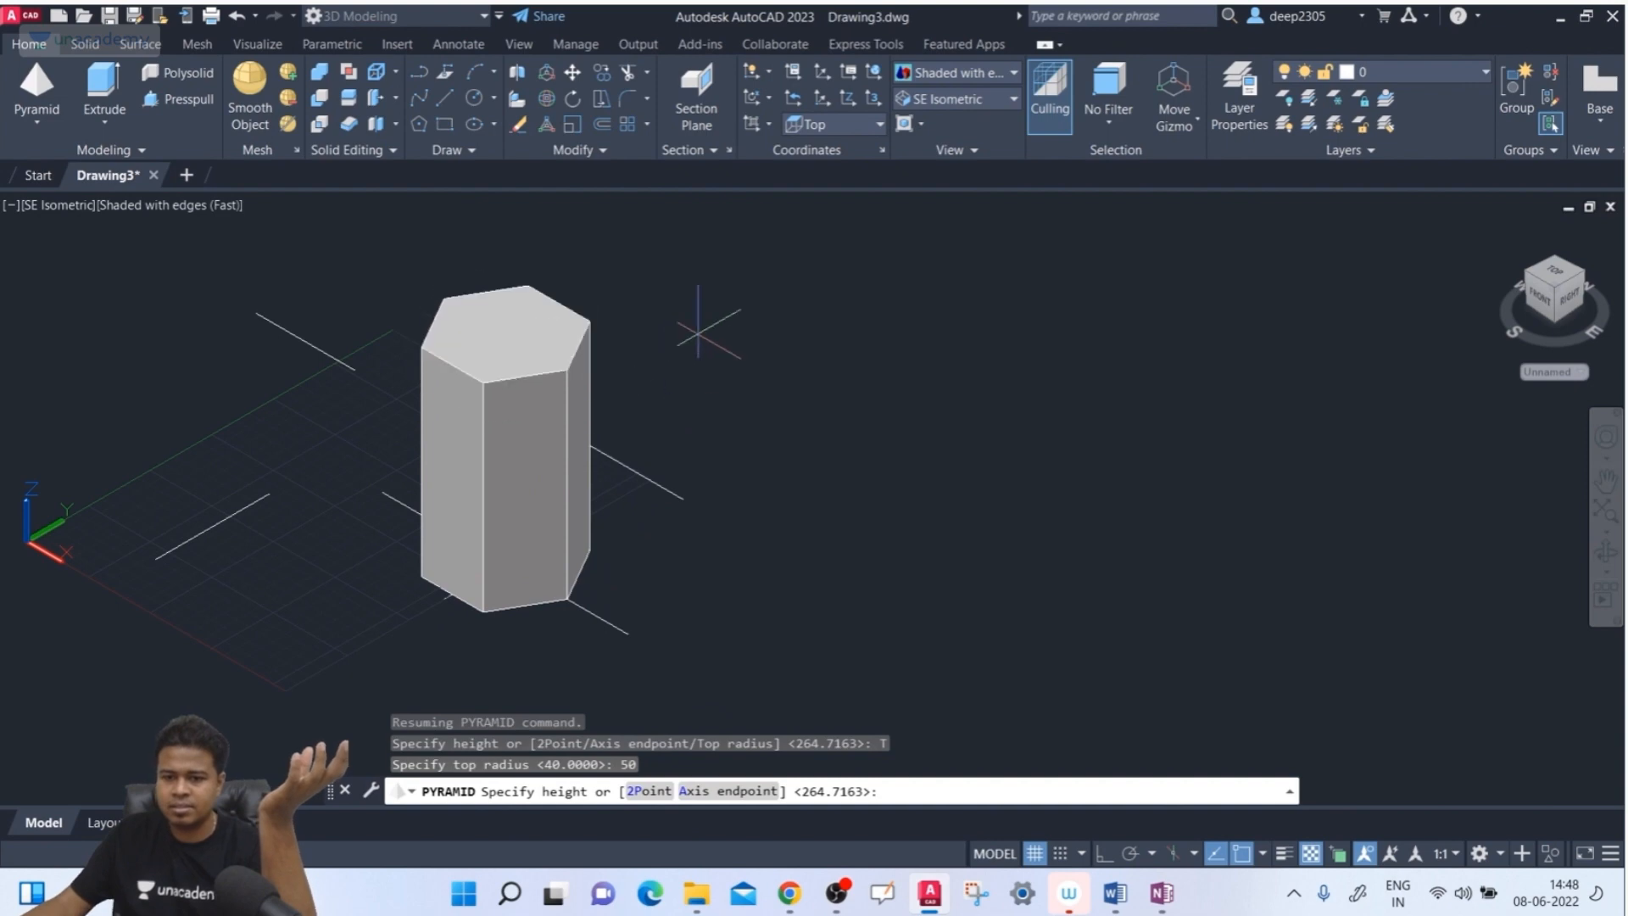
left_click(714, 312)
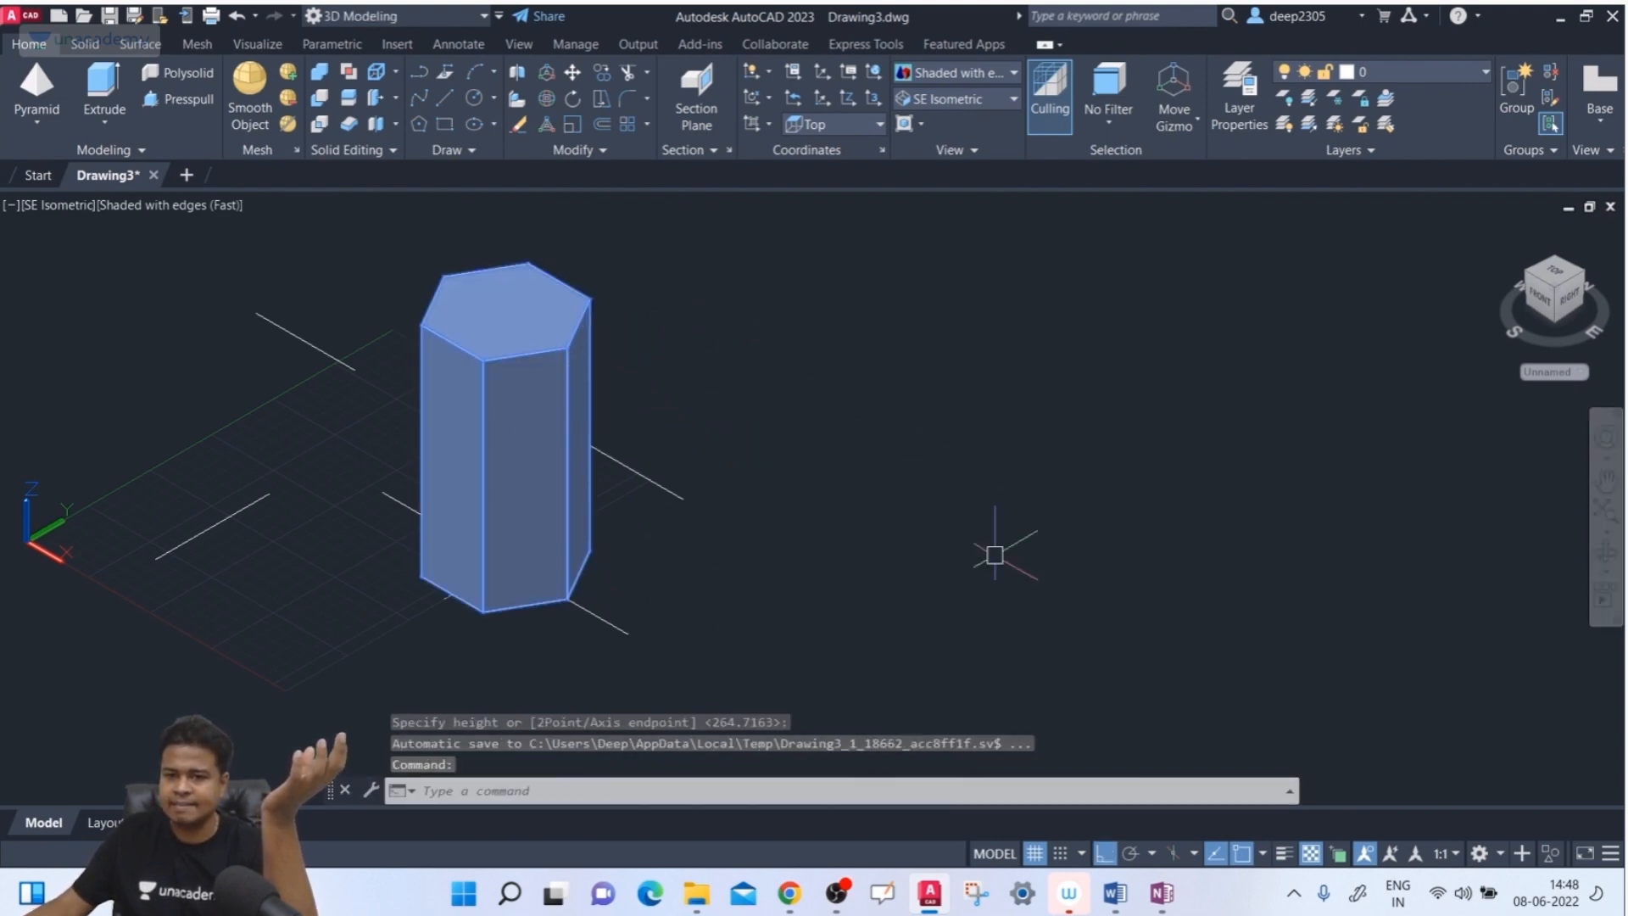
middle_click_drag(993, 560, 989, 577)
key("Escape")
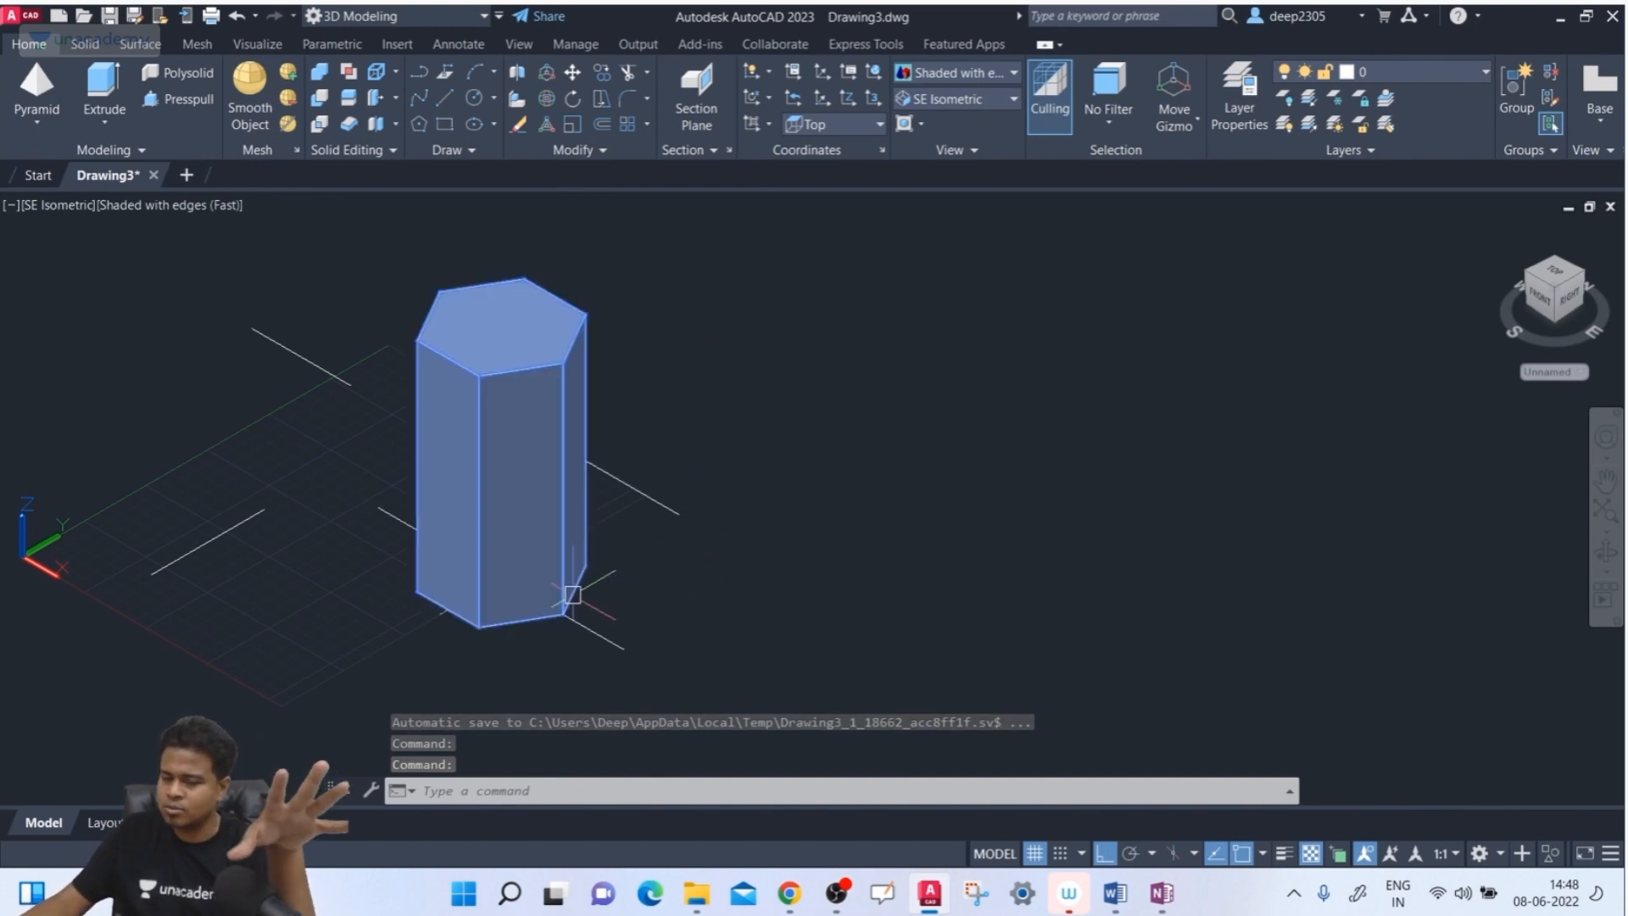
- Delete the hexagonal prism and place a new six-sided inscribed pyramid base of radius 50 at the intersection of the two crossing lines
left_click(580, 345)
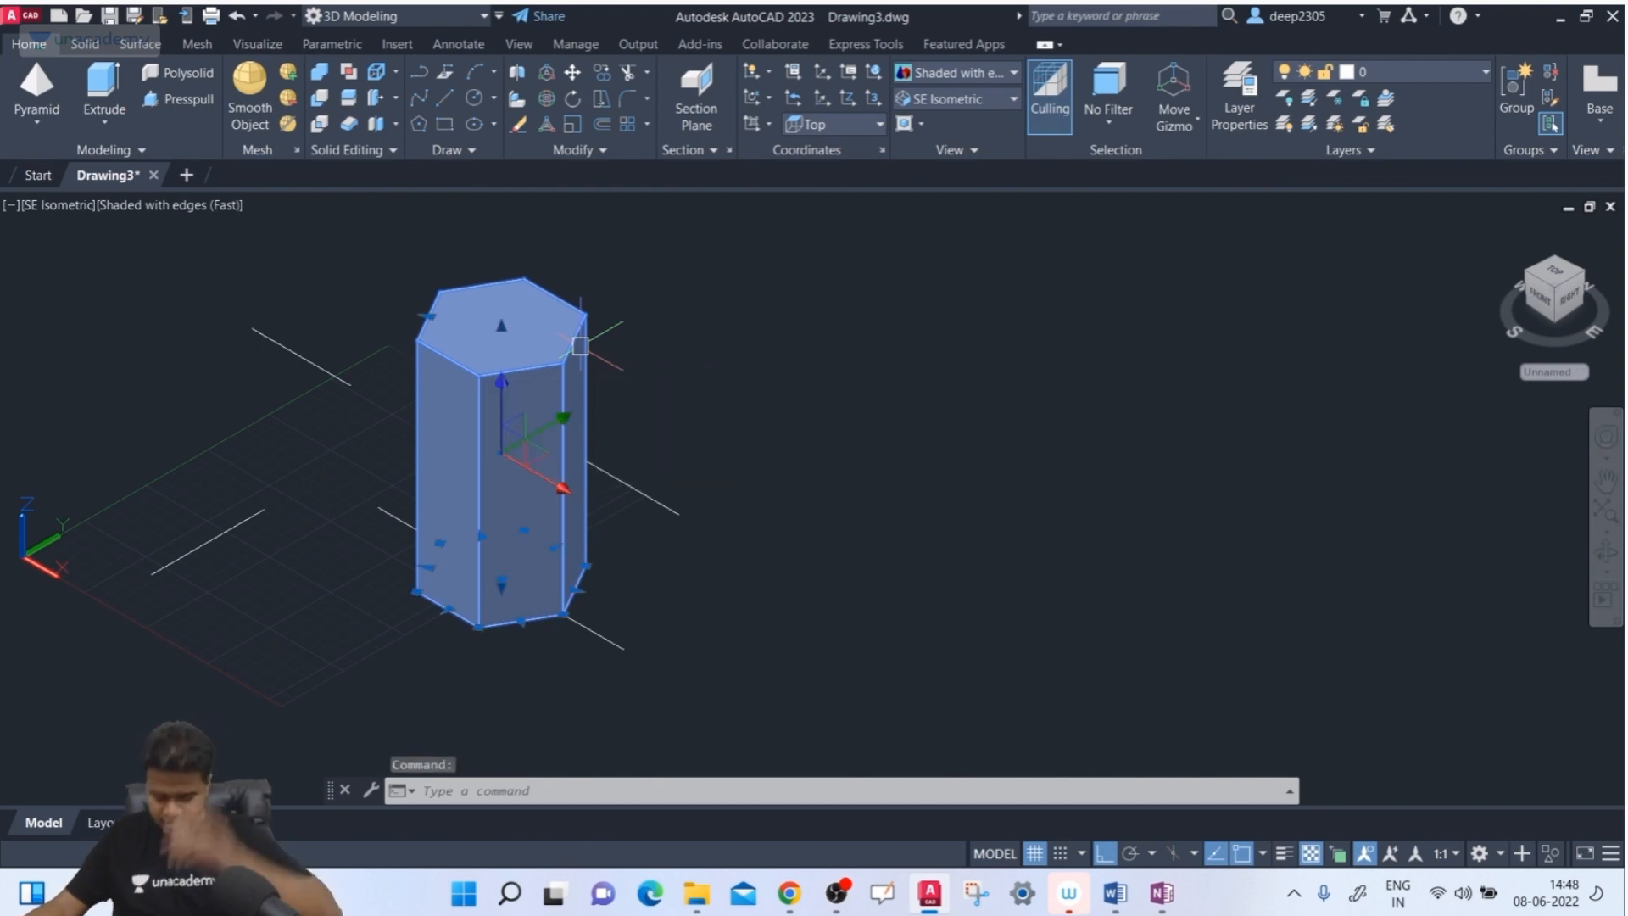
key("Delete")
left_click(37, 85)
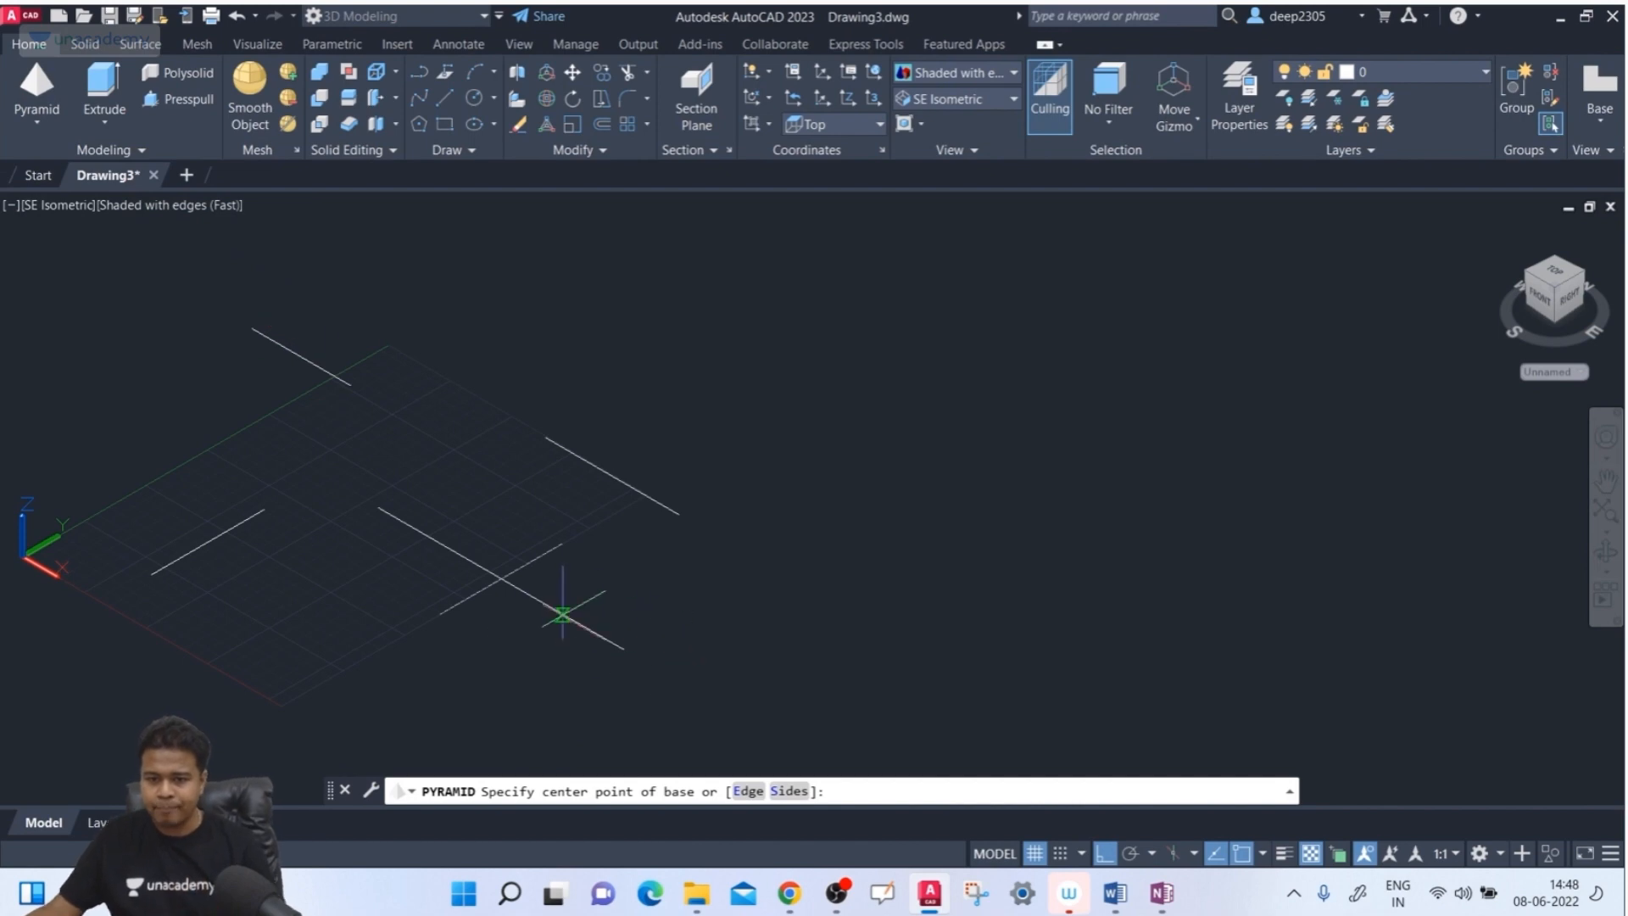
left_click(501, 579)
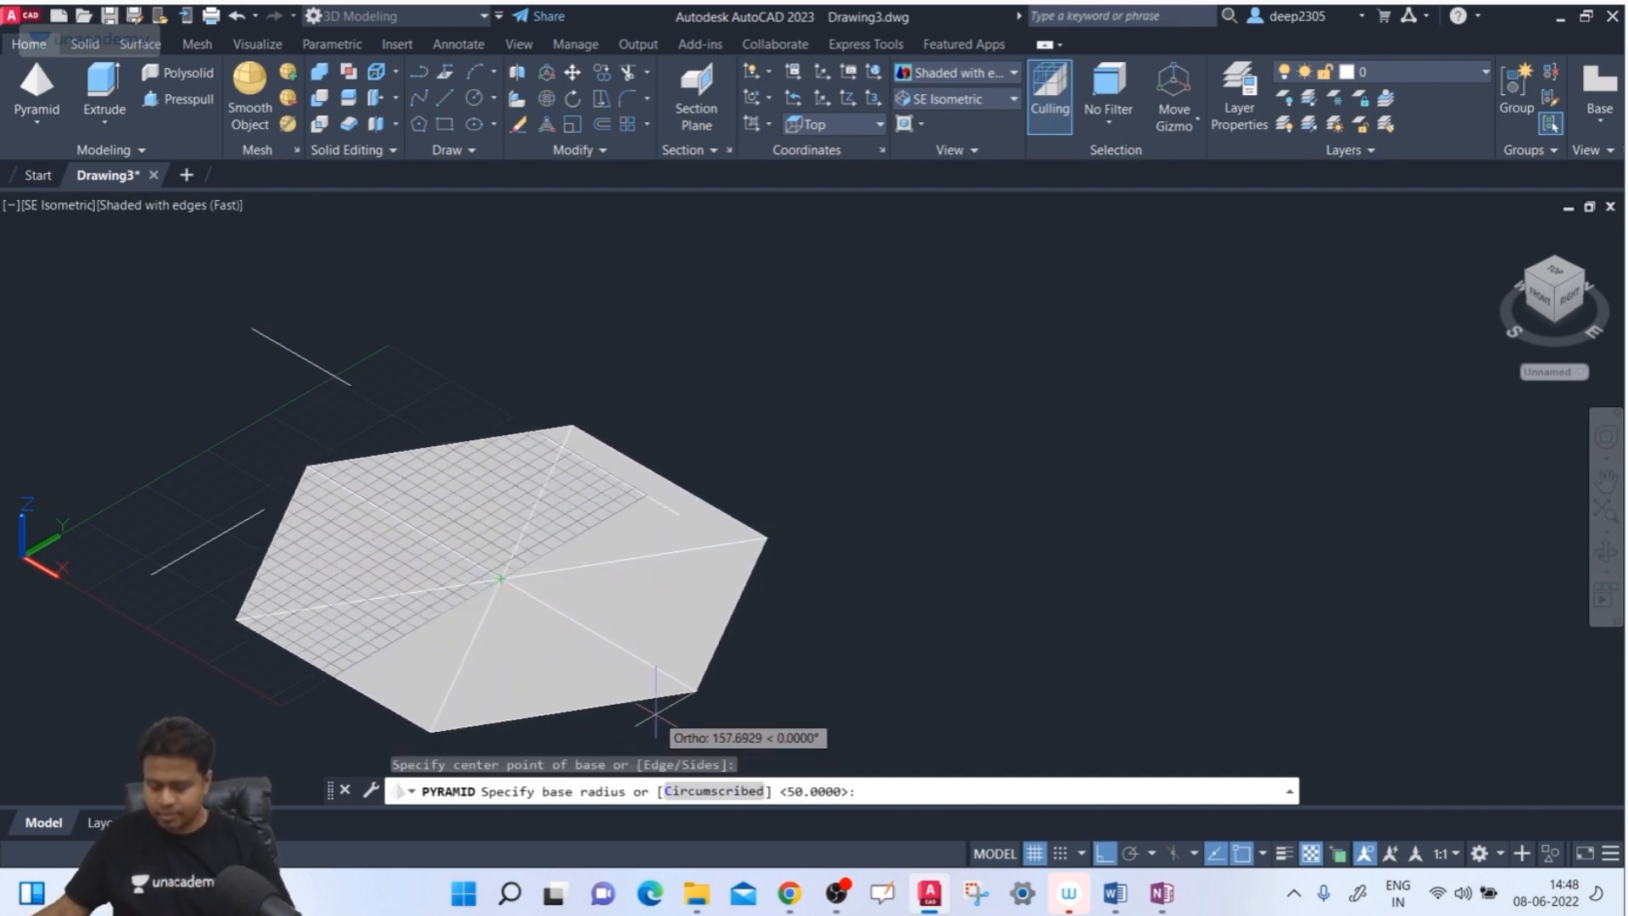
type("50")
key("Return")
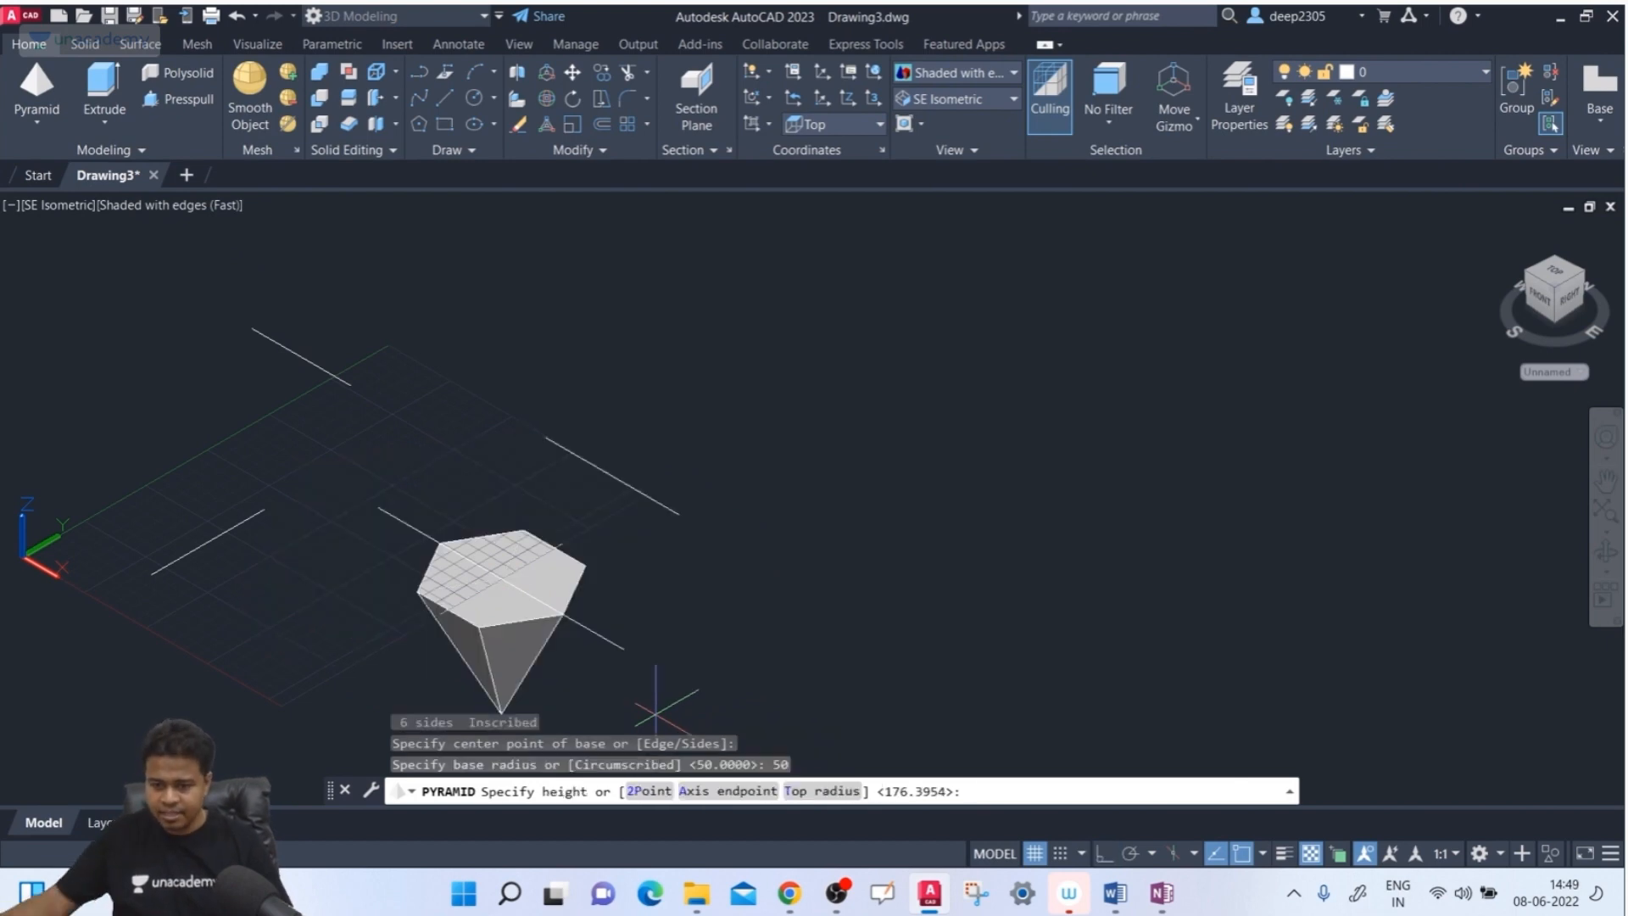
- Set the new pyramid's top radius to 20 and pick its height freehand above the base to finish the truncated pyramid
left_click(810, 793)
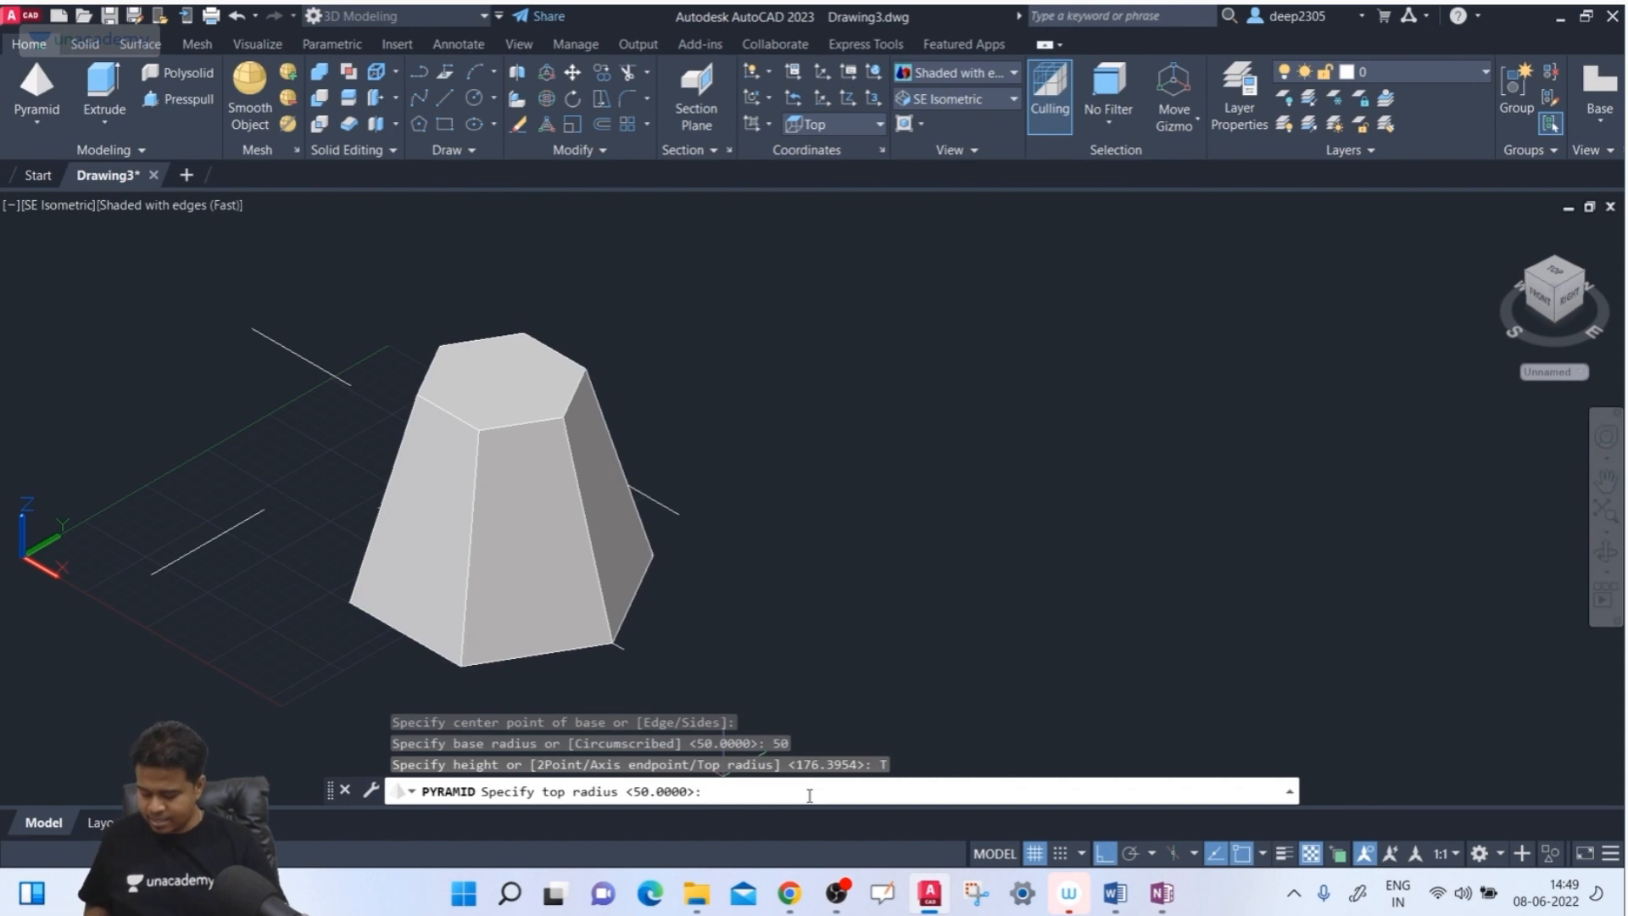
type("70")
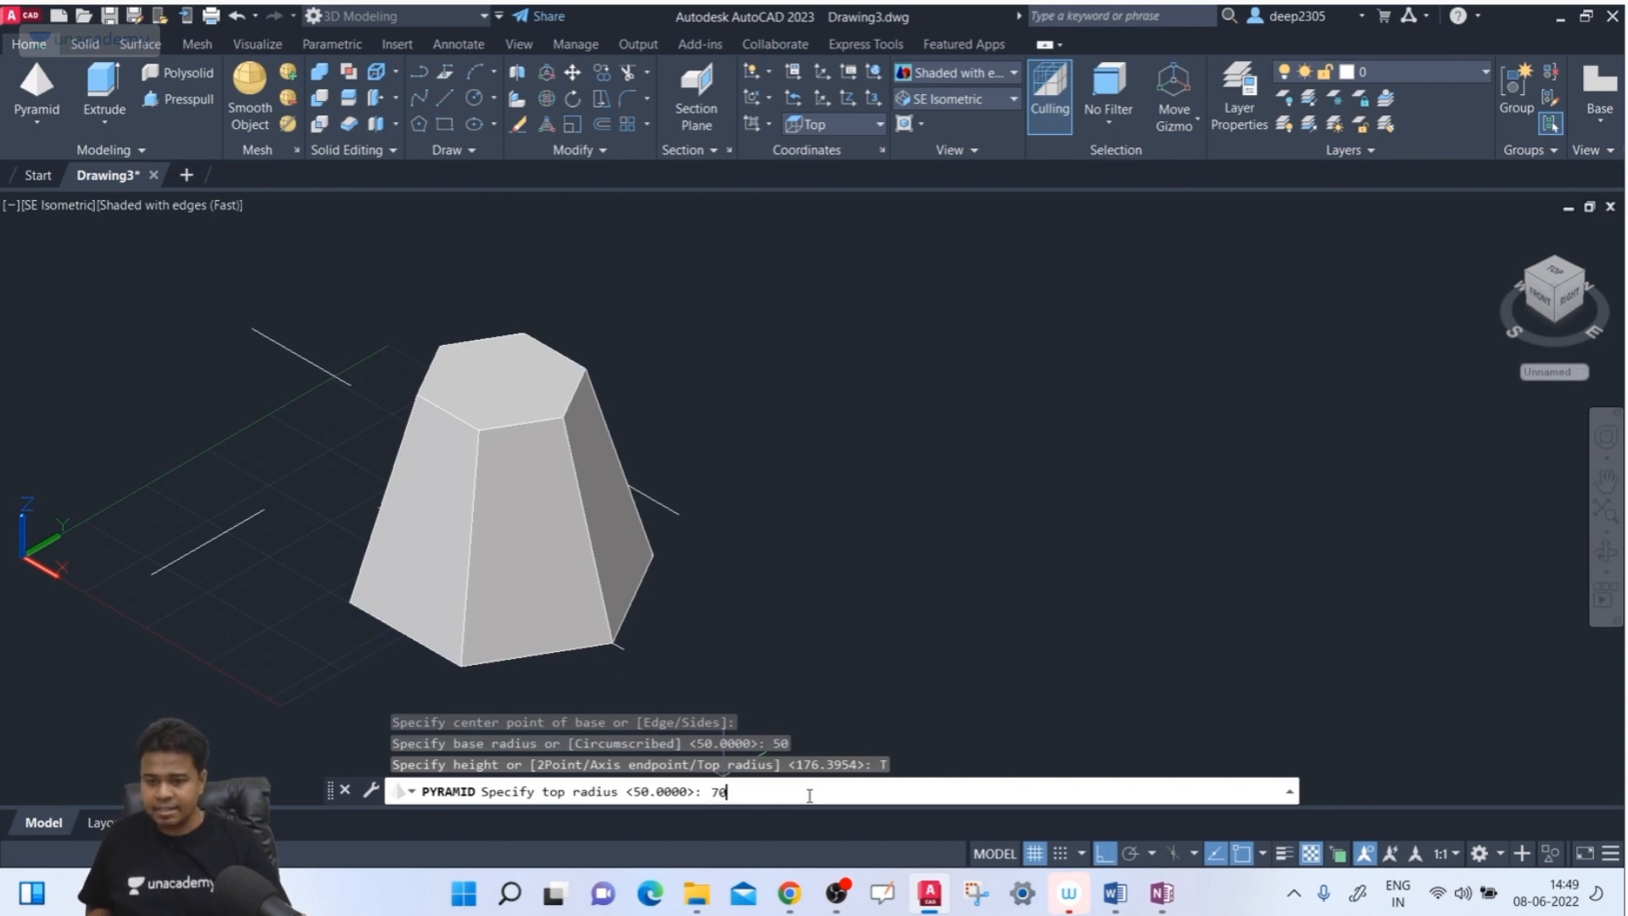
type("20")
key("Return")
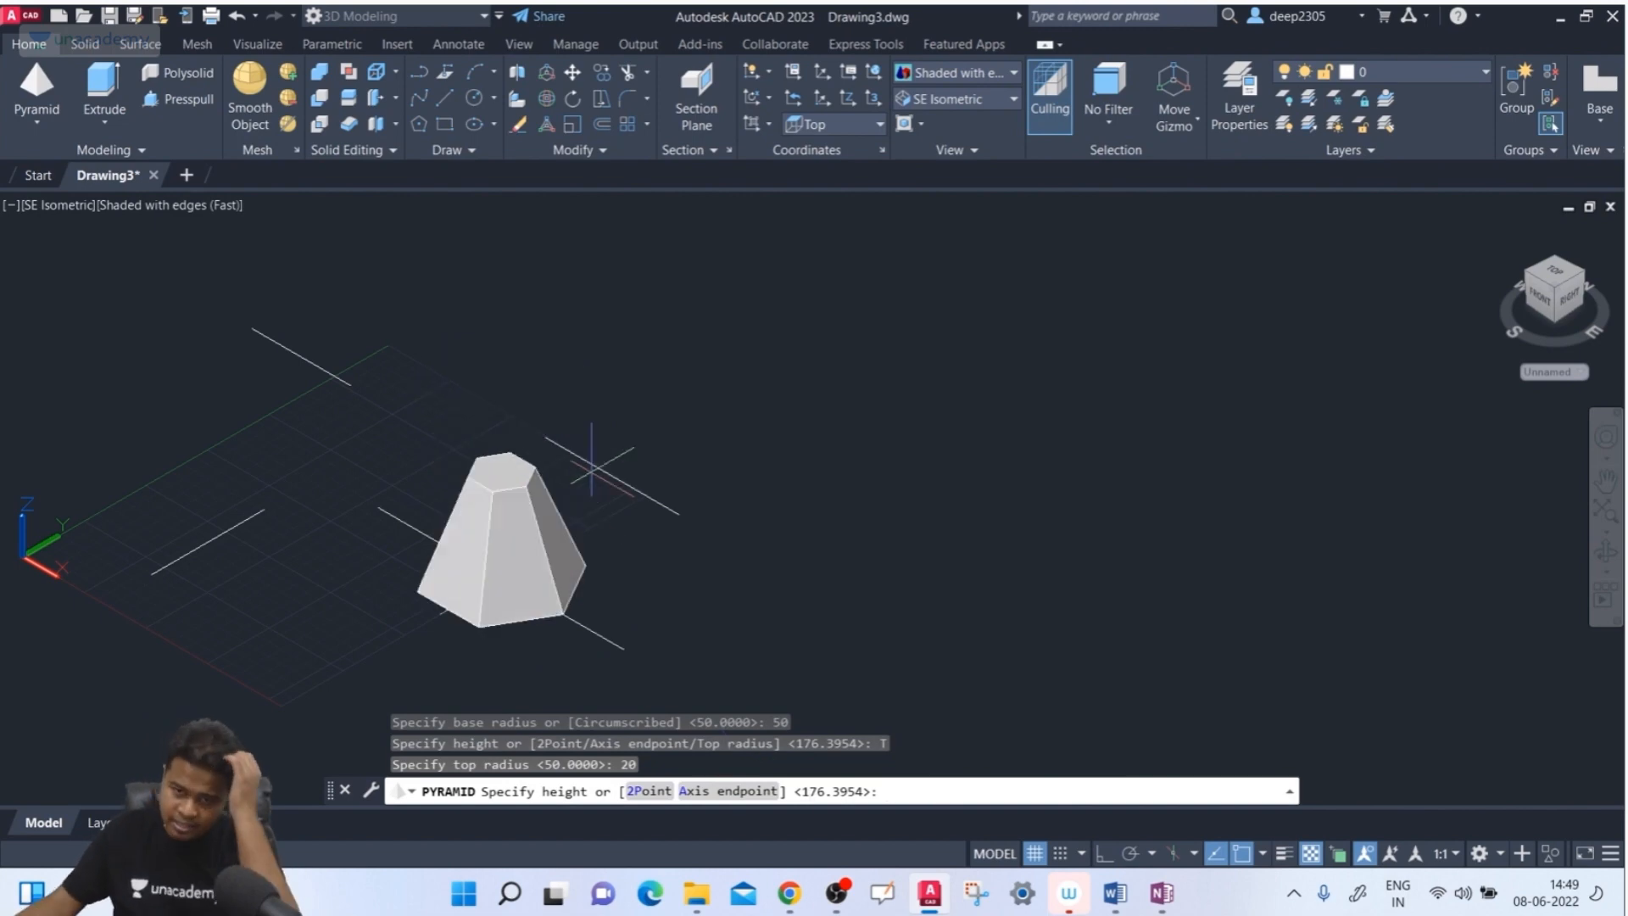
scroll(600, 391, "up", 3)
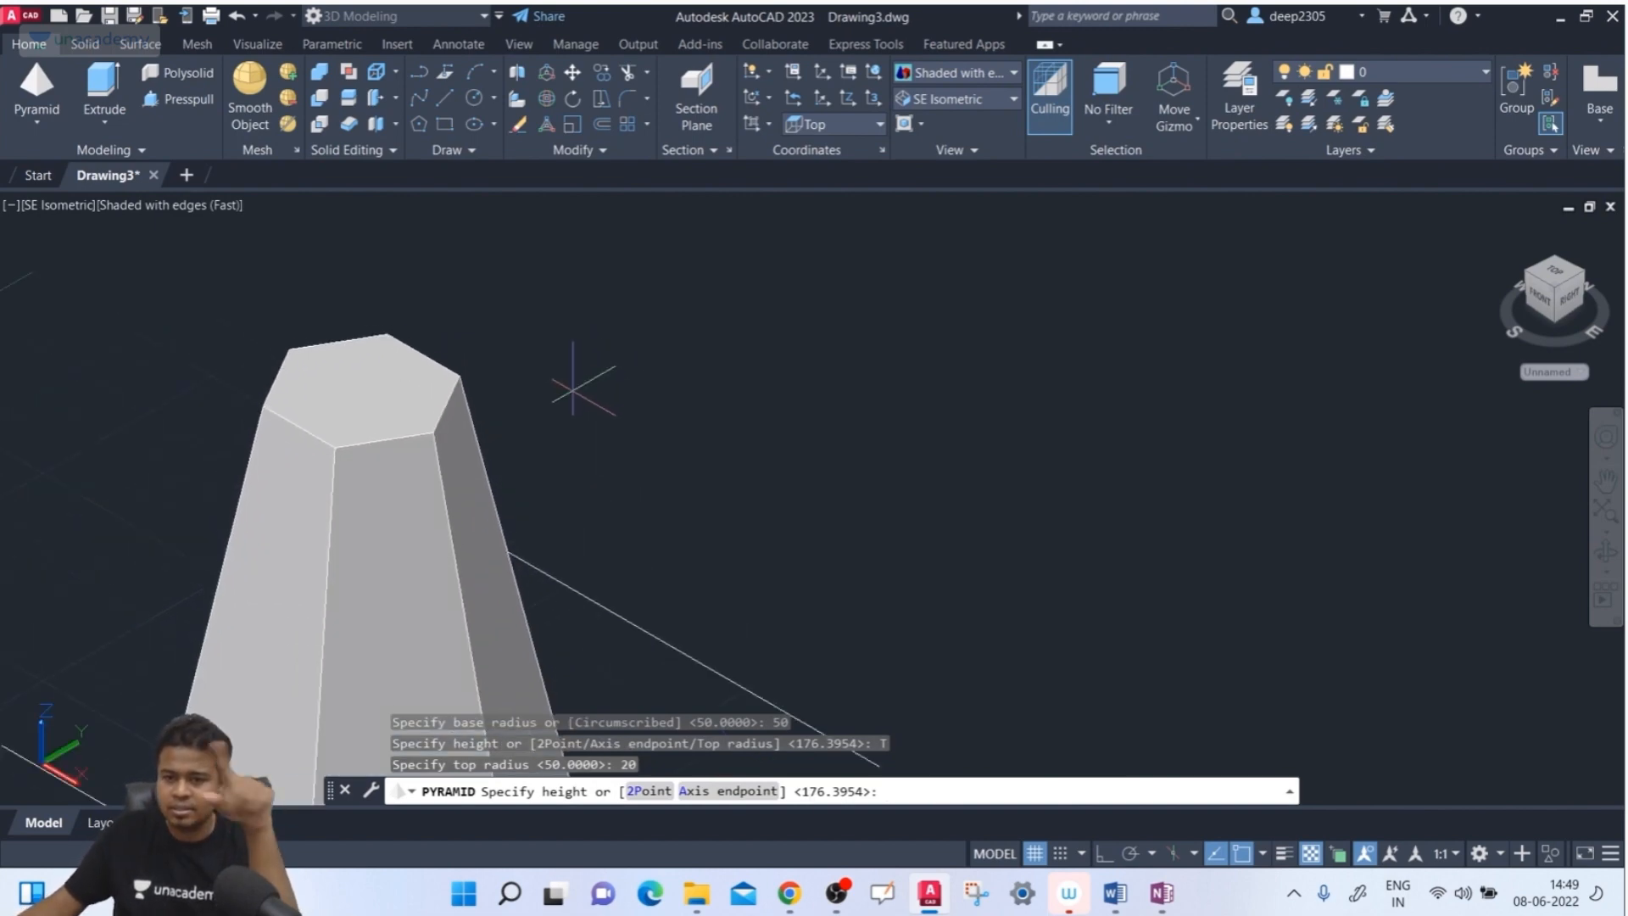
scroll(571, 399, "down", 3)
middle_click_drag(571, 403, 599, 297)
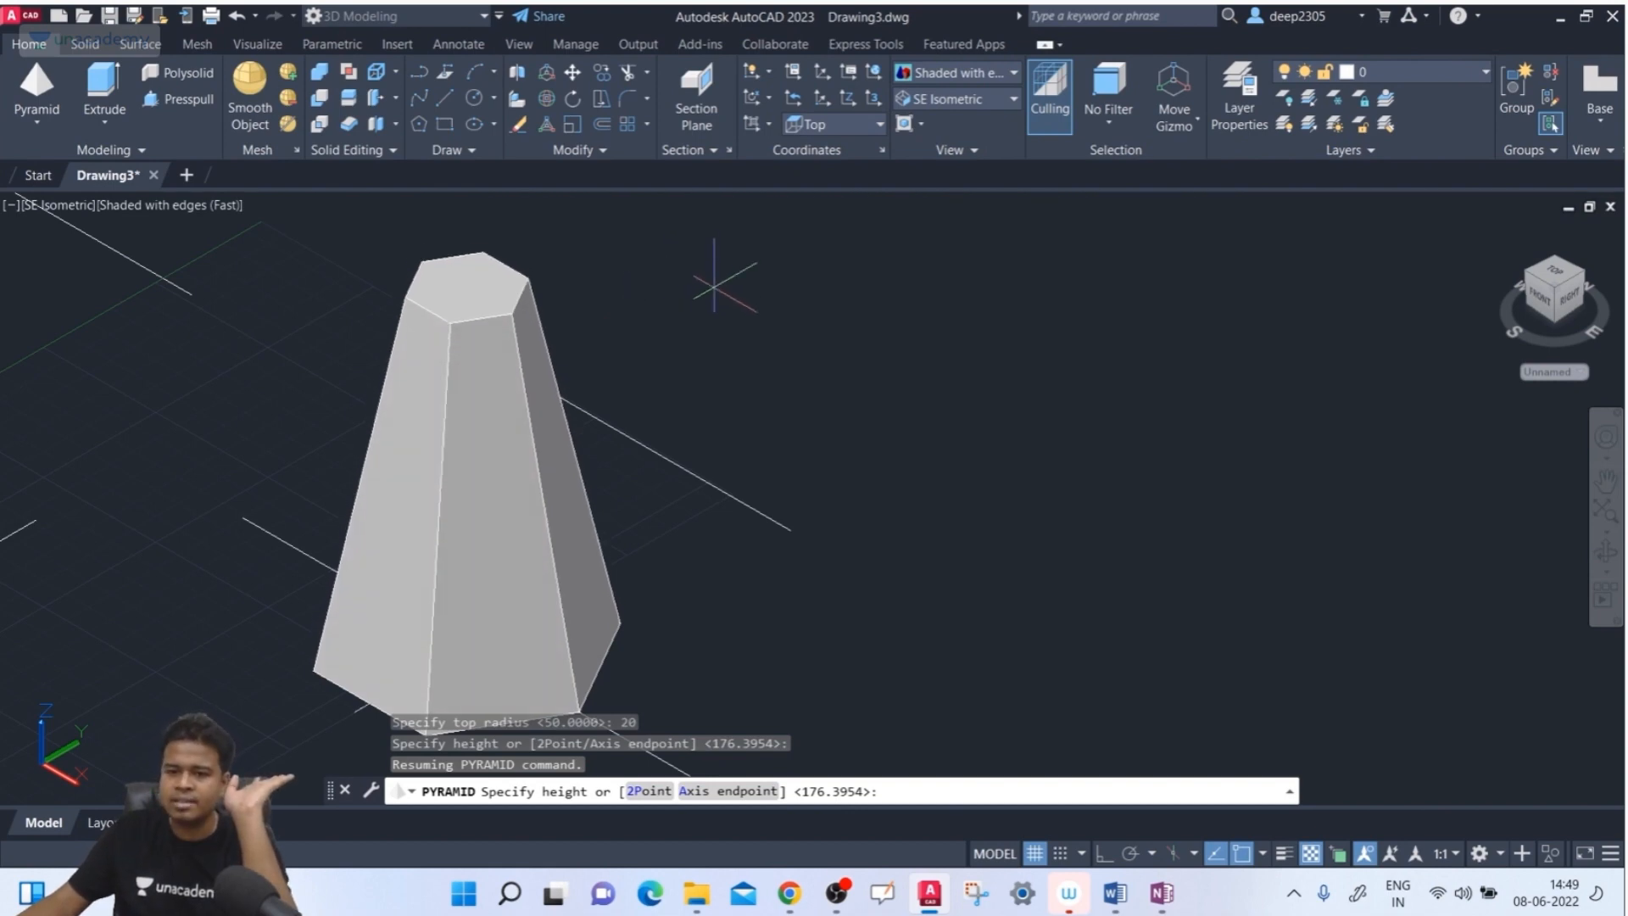
left_click(714, 286)
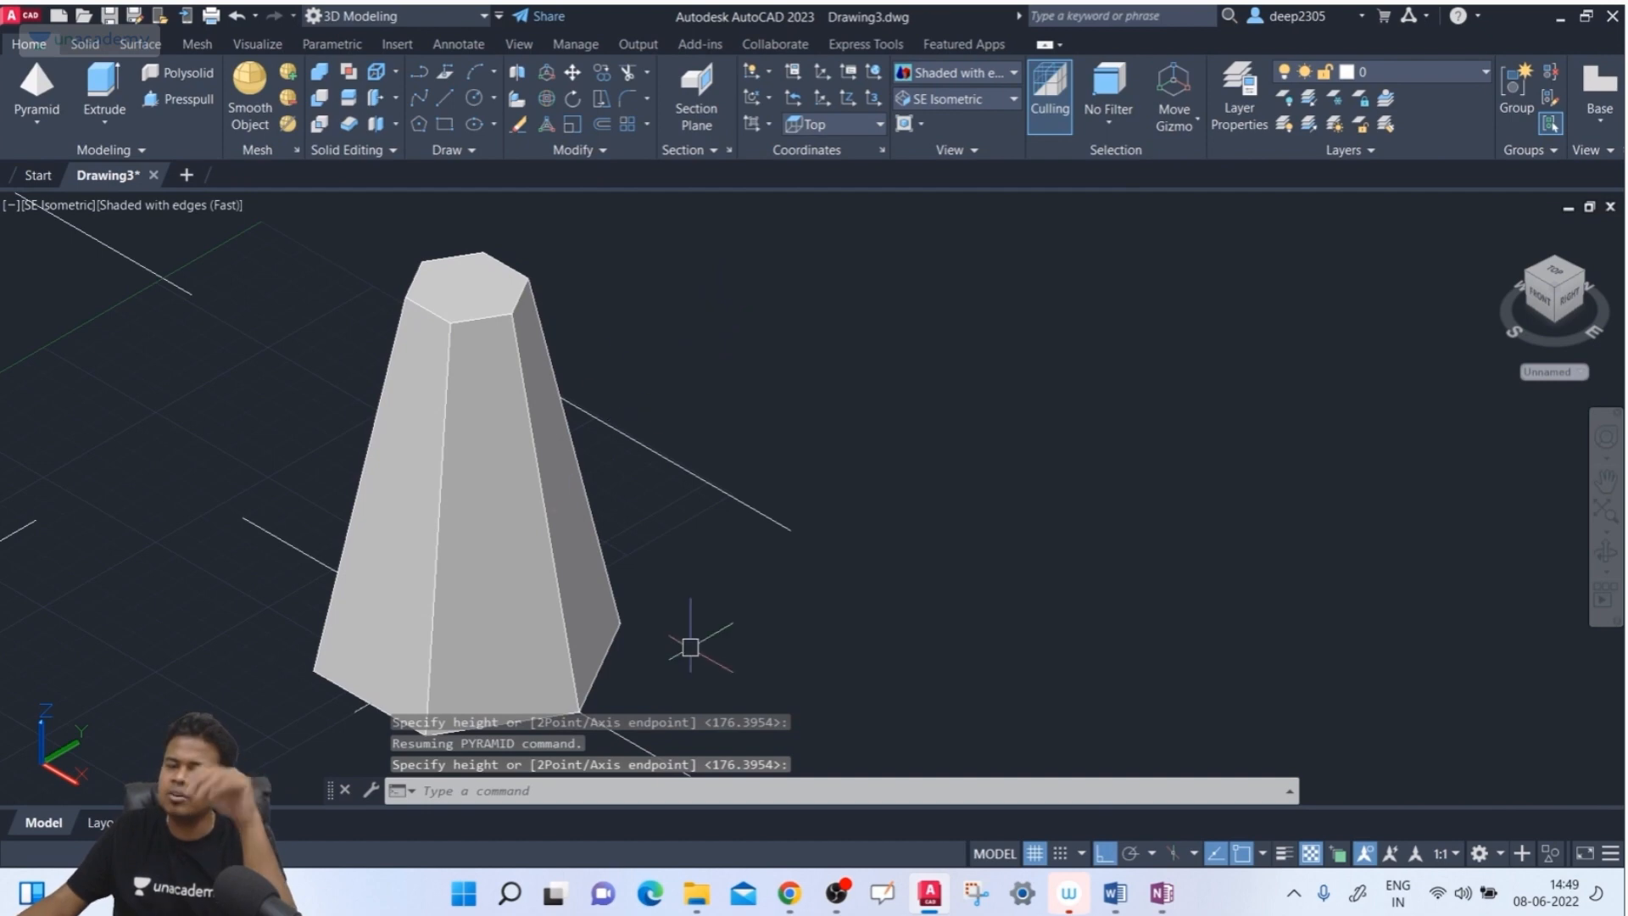
scroll(679, 611, "down", 2)
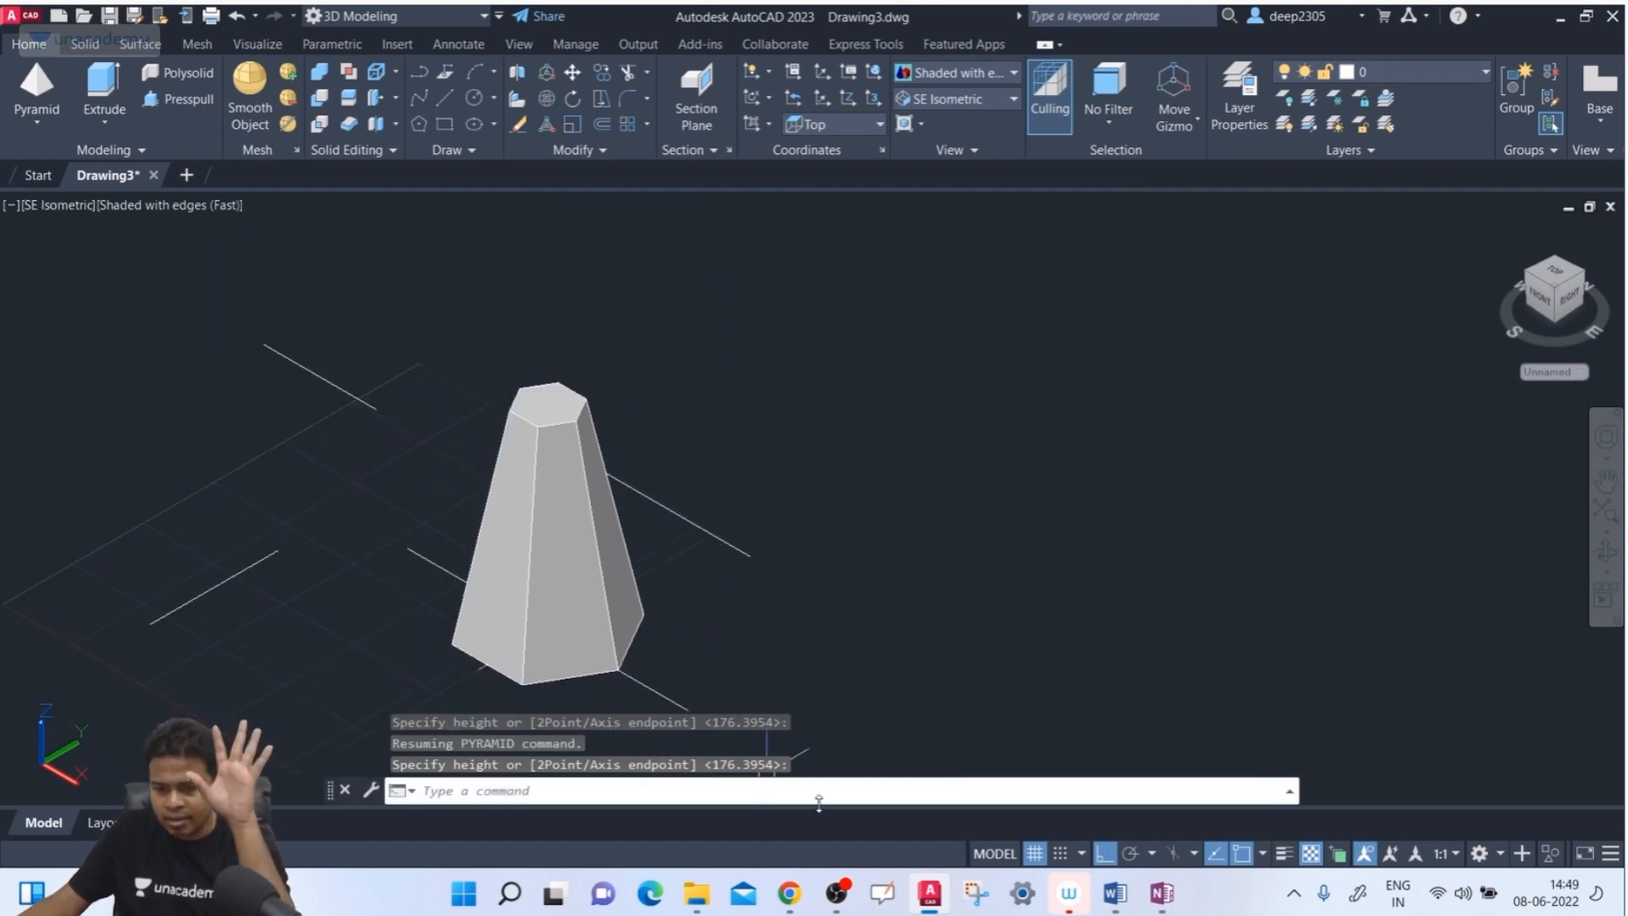
middle_click_drag(665, 574, 590, 493)
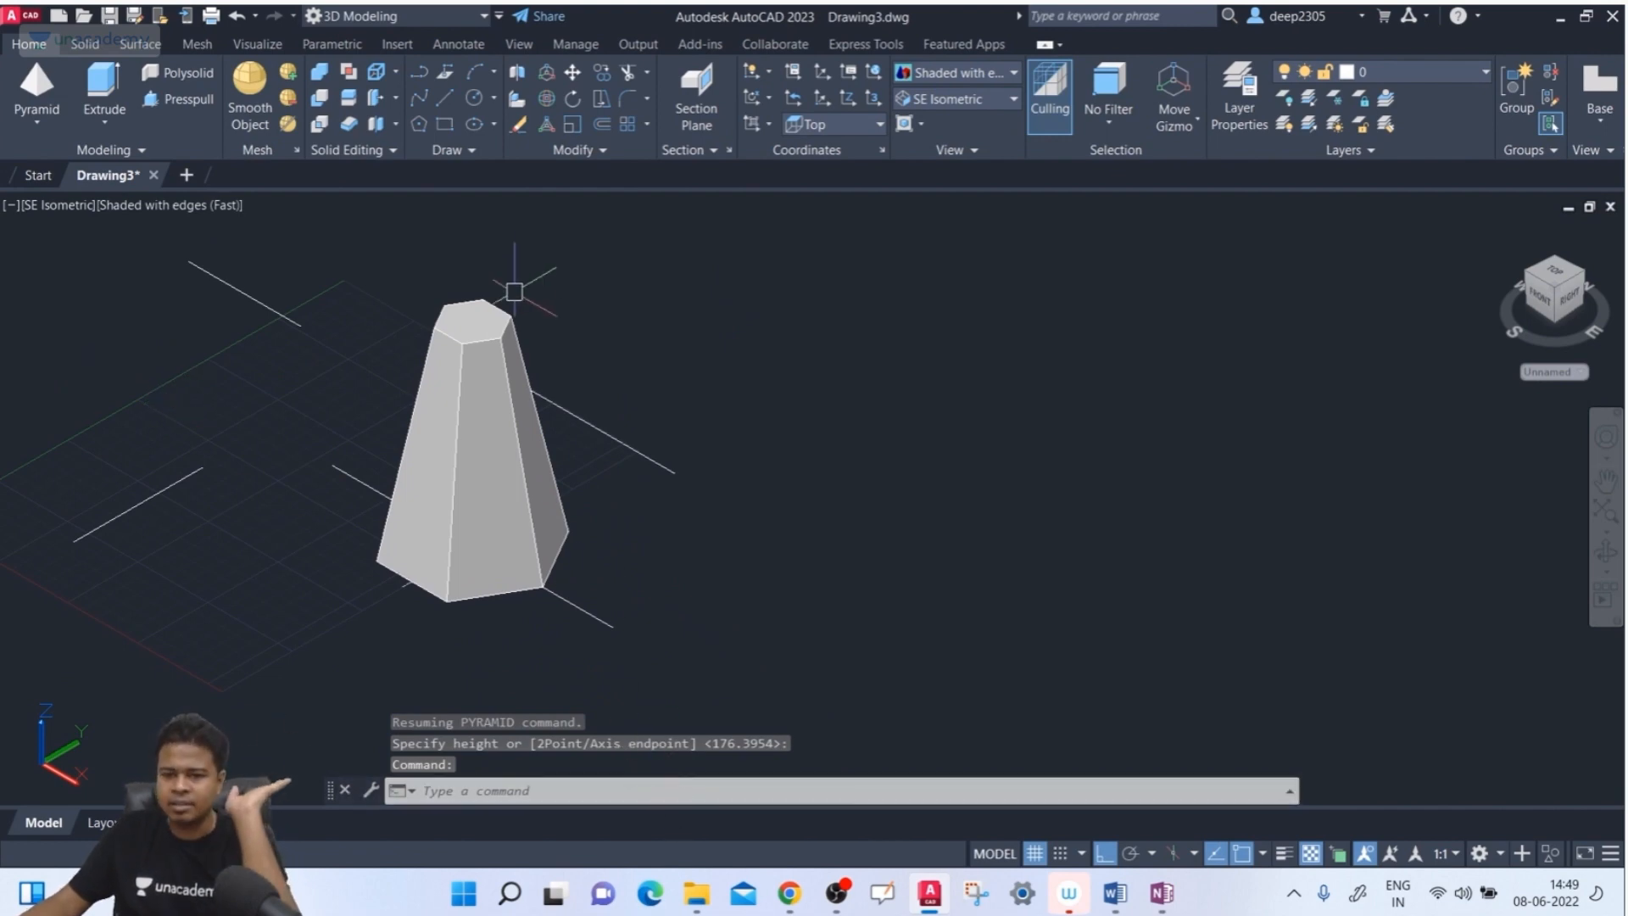
left_click(477, 471)
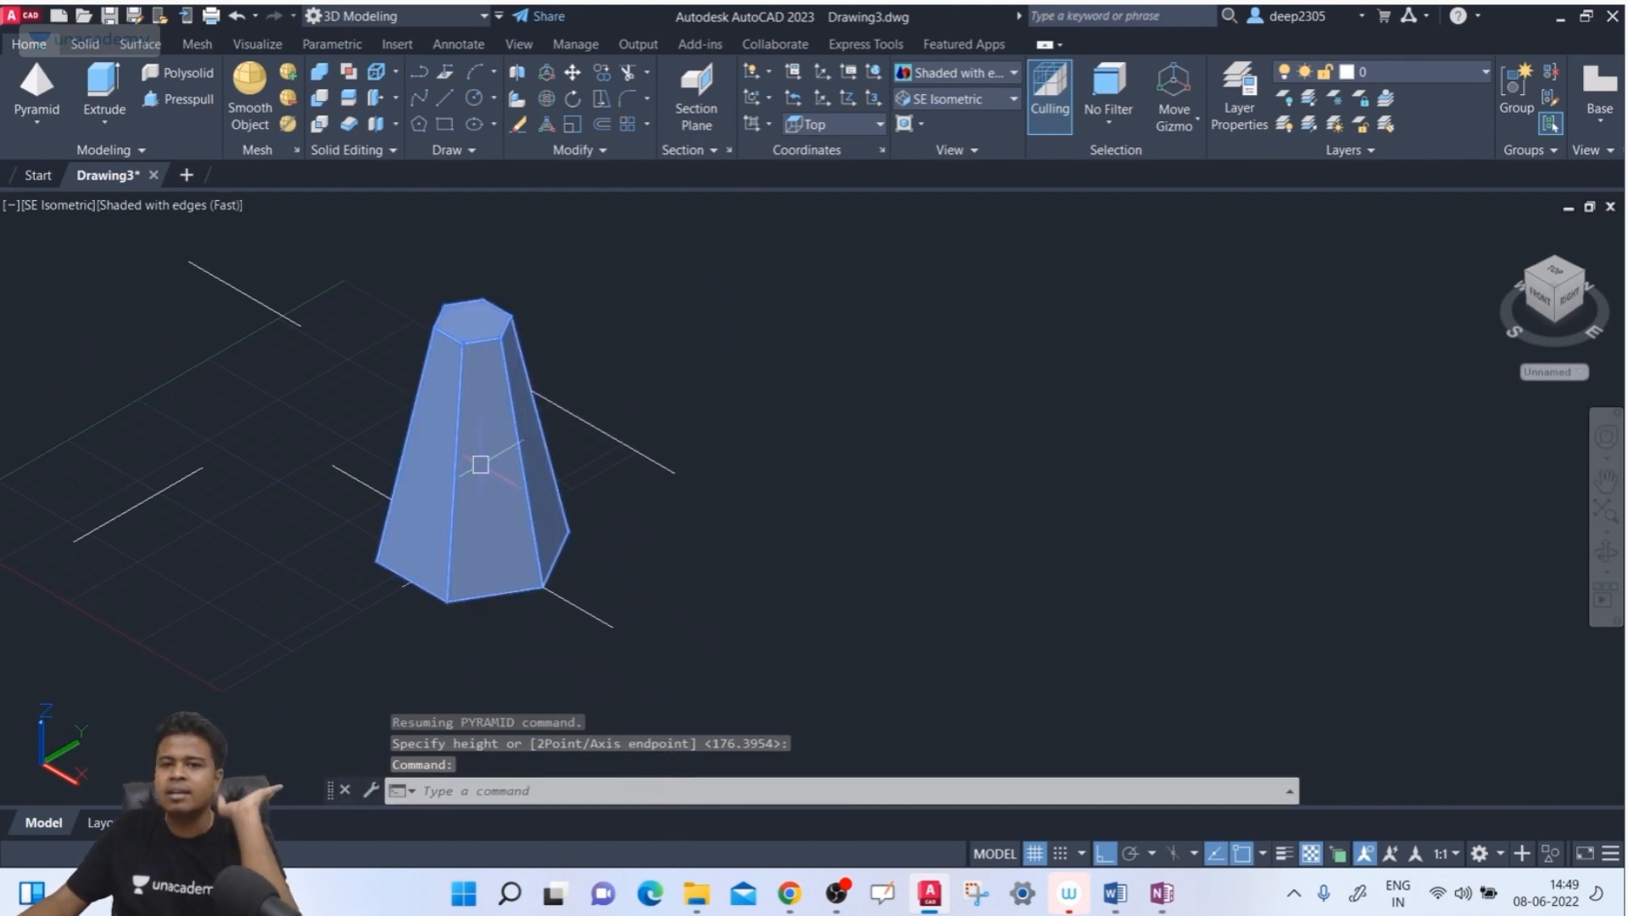
key("Escape")
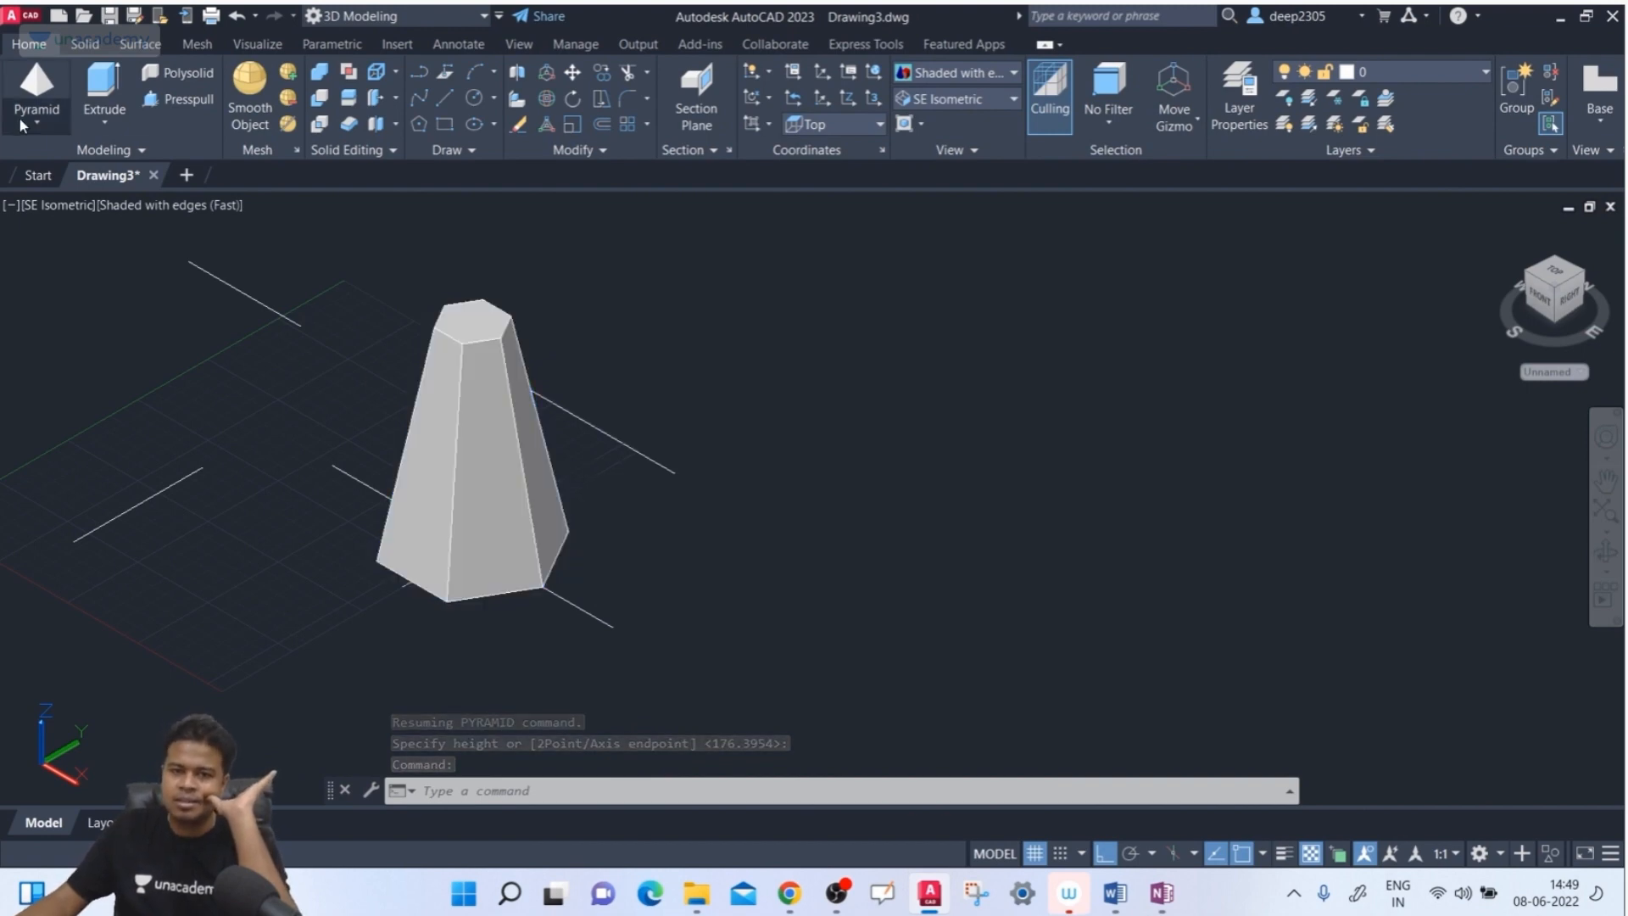
- Open the list of solid primitive commands
left_click(32, 123)
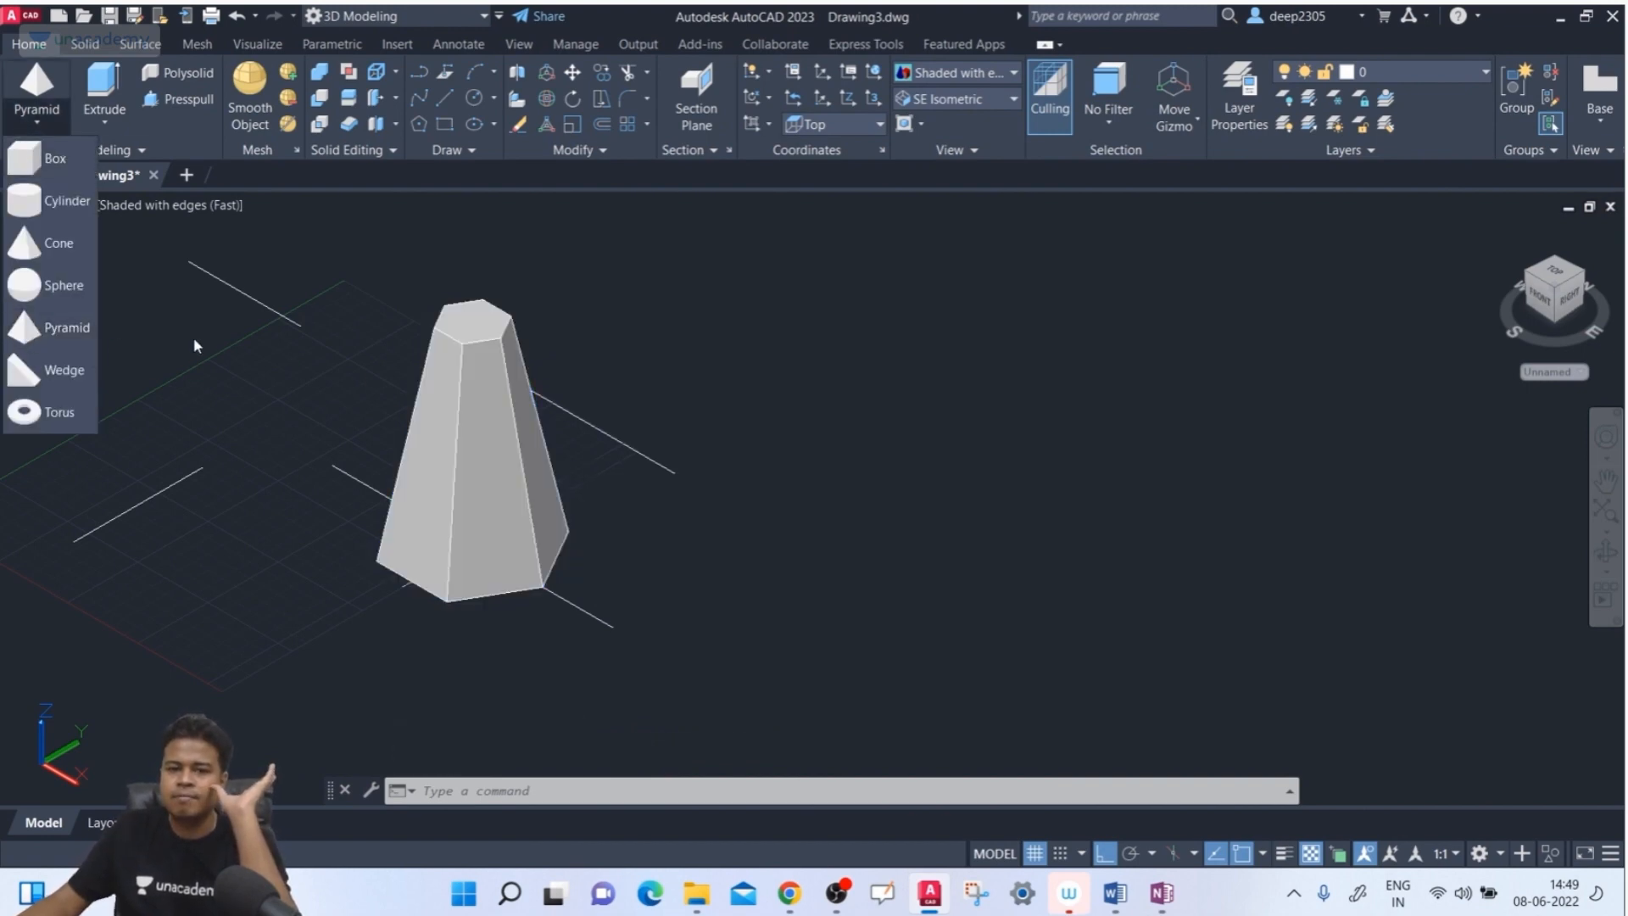